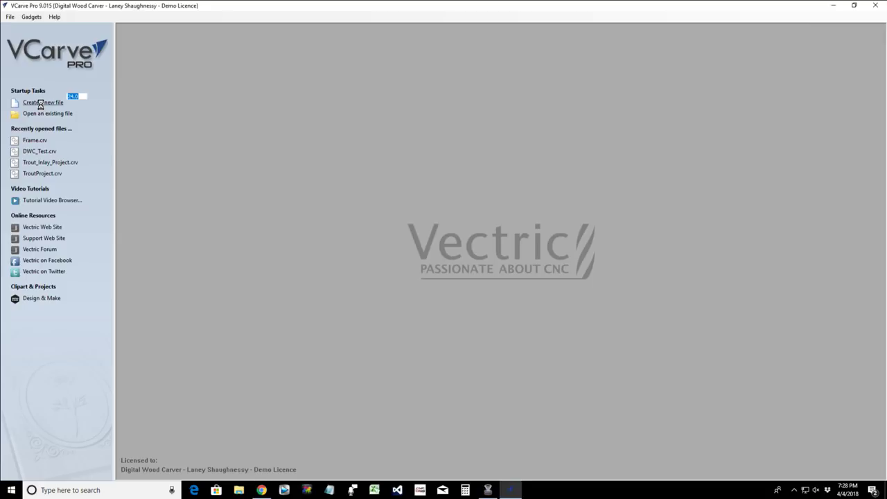
- Create a new blank VCarve Pro job to bring up the Job Setup settings
{"action": "left_click", "coordinate": [42, 104]}
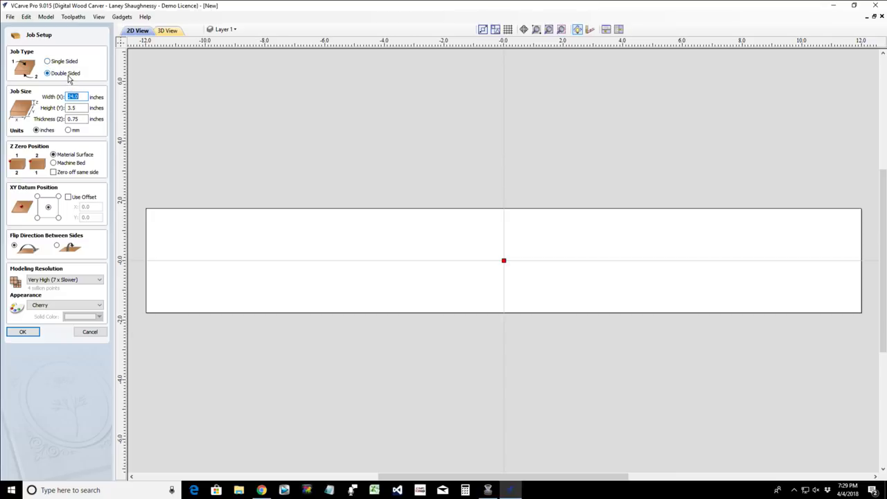
- Set the job Width and Height to 7.25 inches, keep 0.75 thickness, and accept the setup
{"action": "left_click", "coordinate": [76, 96]}
{"action": "left_click_drag", "start_coordinate": [76, 97], "coordinate": [65, 97]}
{"action": "type", "text": "7.25"}
{"action": "key", "text": "Tab"}
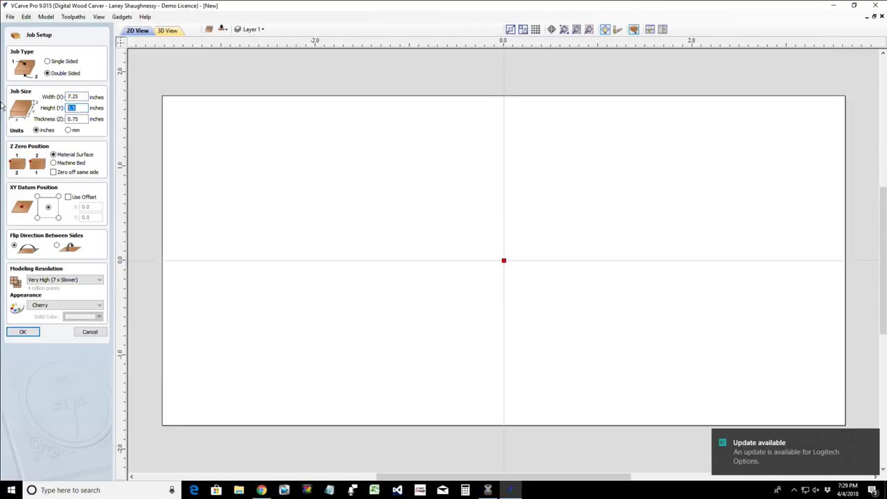
{"action": "type", "text": "7.25"}
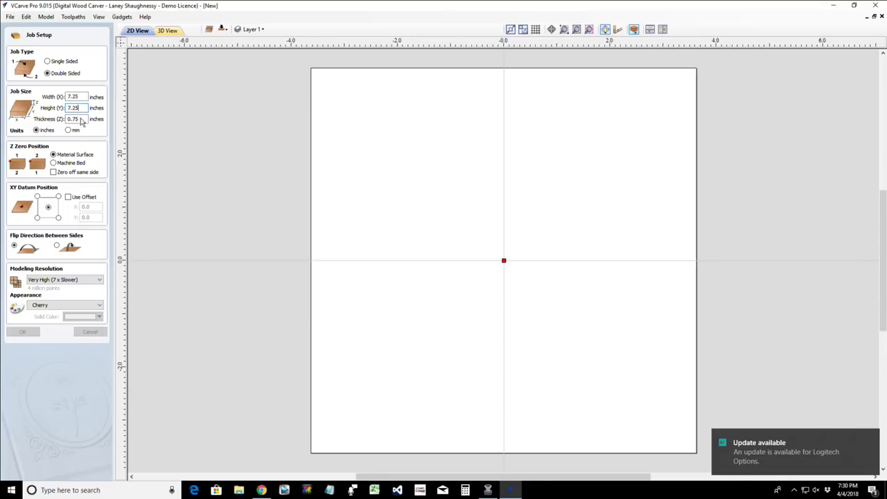
{"action": "key", "text": "Tab"}
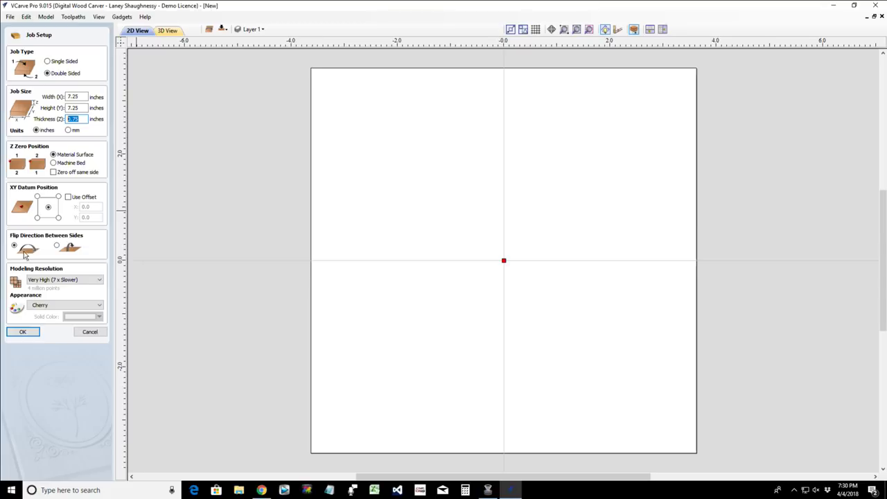
{"action": "left_click", "coordinate": [22, 332]}
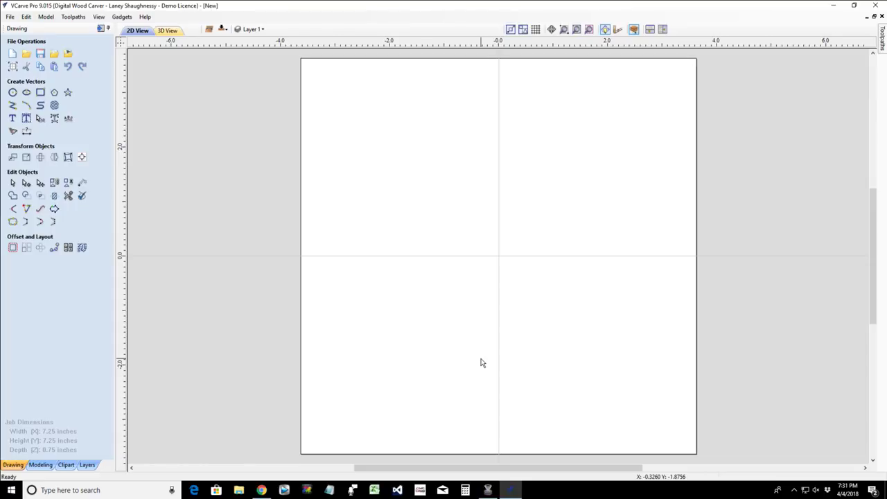
- Launch SketchUp from the SketchUp 8 folder in the Start menu's app list
{"action": "left_click", "coordinate": [11, 492]}
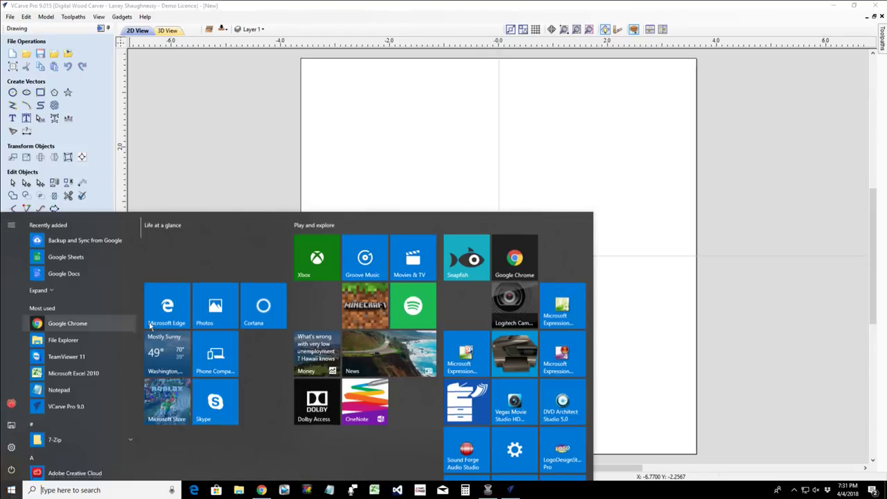
{"action": "scroll", "coordinate": [127, 345], "scroll_direction": "down", "scroll_amount": 5}
{"action": "scroll", "coordinate": [104, 364], "scroll_direction": "down", "scroll_amount": 8}
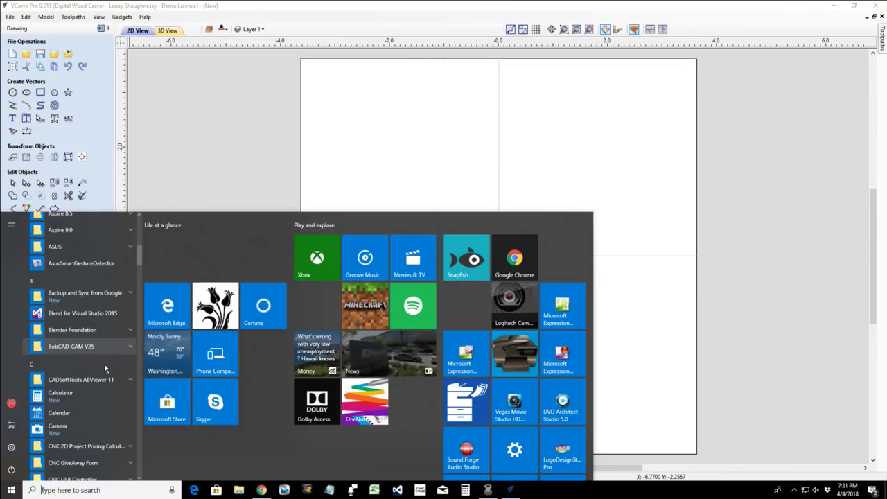
{"action": "scroll", "coordinate": [104, 364], "scroll_direction": "down", "scroll_amount": 8}
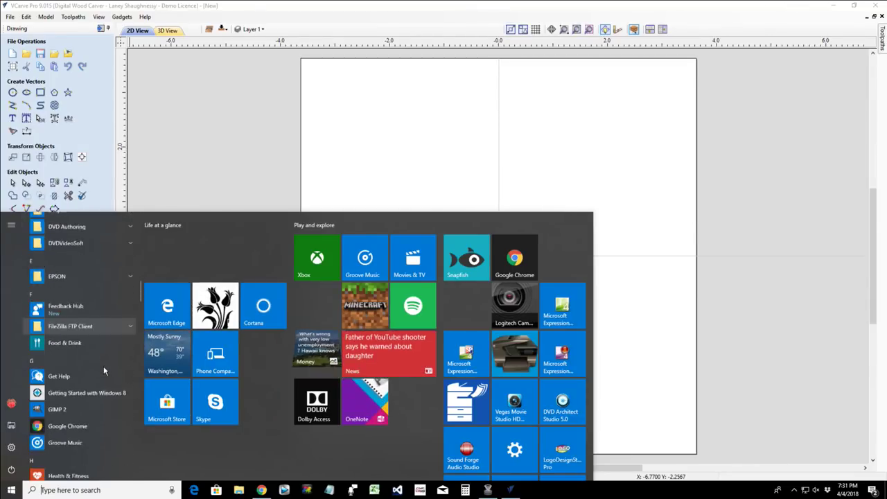
{"action": "scroll", "coordinate": [103, 365], "scroll_direction": "down", "scroll_amount": 10}
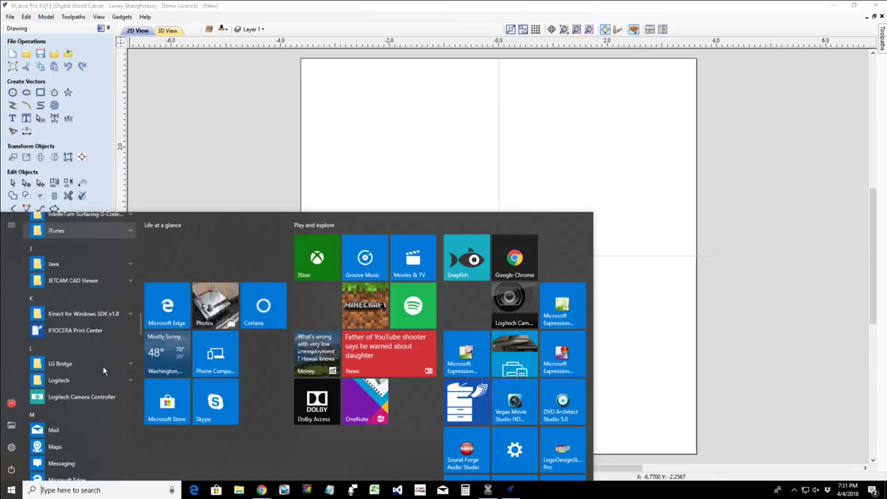
{"action": "scroll", "coordinate": [104, 371], "scroll_direction": "down", "scroll_amount": 10}
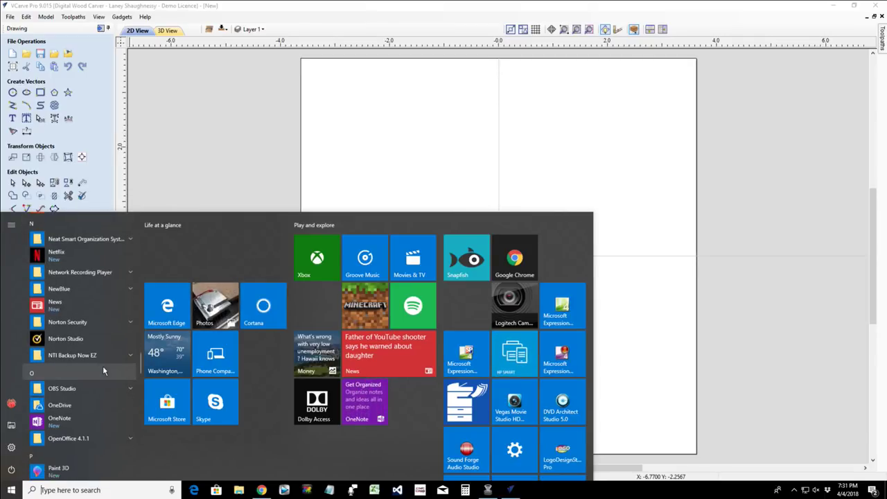
{"action": "scroll", "coordinate": [103, 371], "scroll_direction": "down", "scroll_amount": 8}
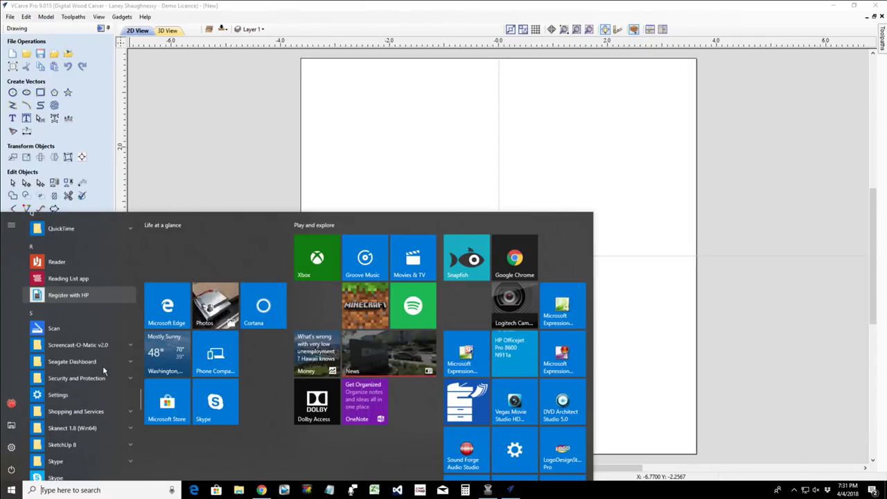
{"action": "left_click", "coordinate": [77, 437]}
{"action": "left_click", "coordinate": [70, 452]}
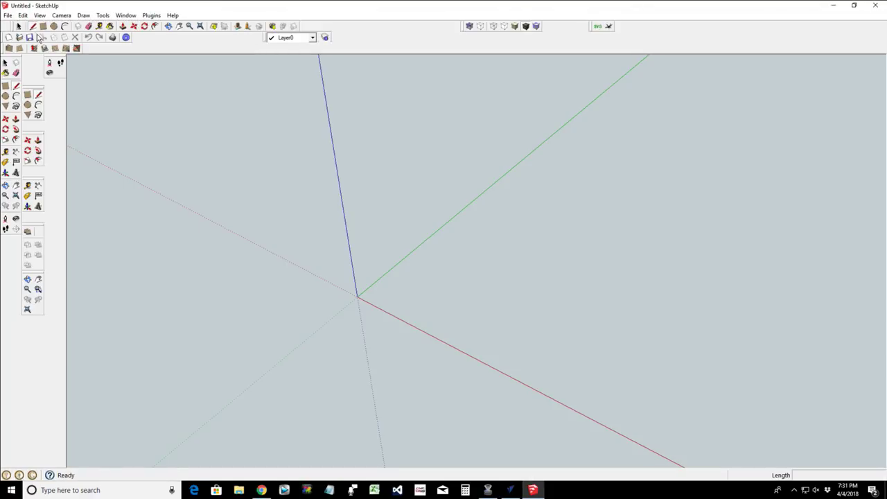
- Draw a 7.25 × 7.25 inch rectangle starting at the origin
{"action": "left_click", "coordinate": [6, 87]}
{"action": "left_click", "coordinate": [357, 296]}
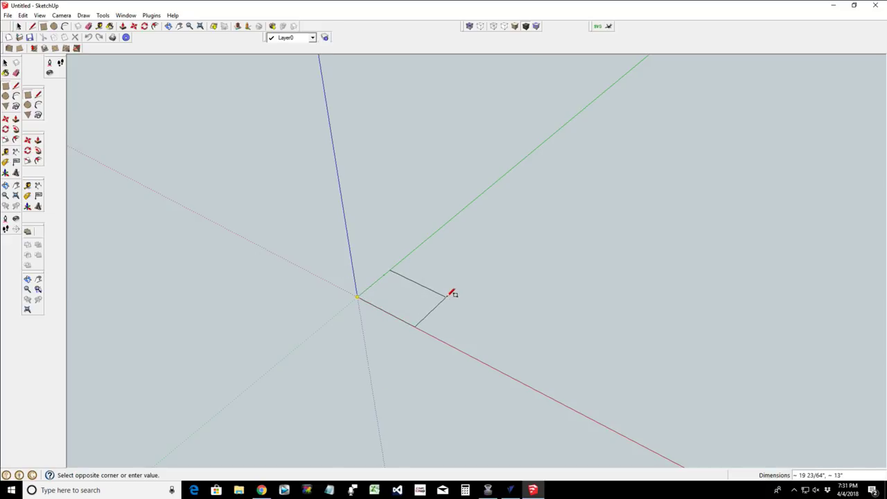
{"action": "type", "text": "7.25,7.25"}
{"action": "key", "text": "Return"}
{"action": "scroll", "coordinate": [339, 295], "scroll_direction": "up", "scroll_amount": 3}
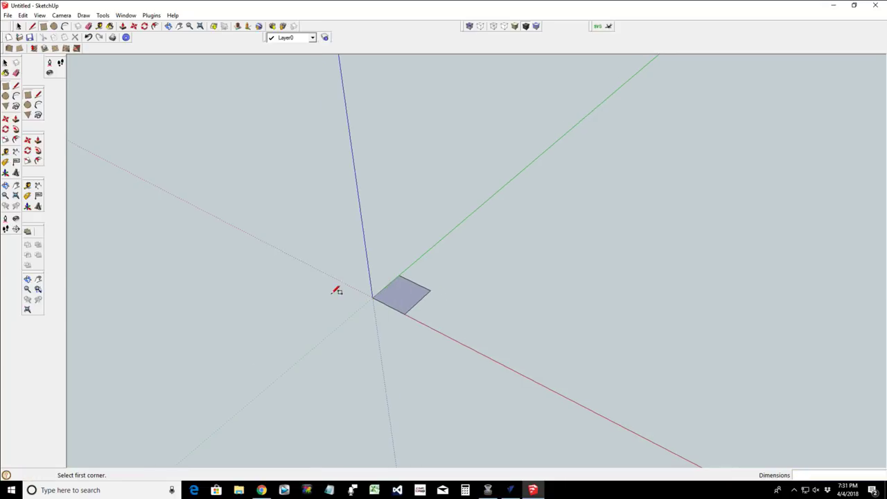
{"action": "scroll", "coordinate": [389, 302], "scroll_direction": "up", "scroll_amount": 6}
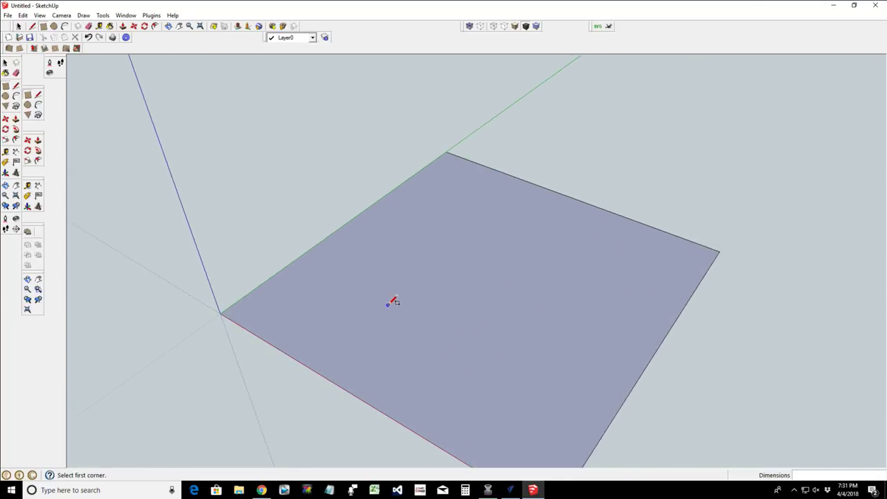
- Push/Pull the square face up into a slab 5/16 inch thick
{"action": "key", "text": "p"}
{"action": "left_click", "coordinate": [484, 332]}
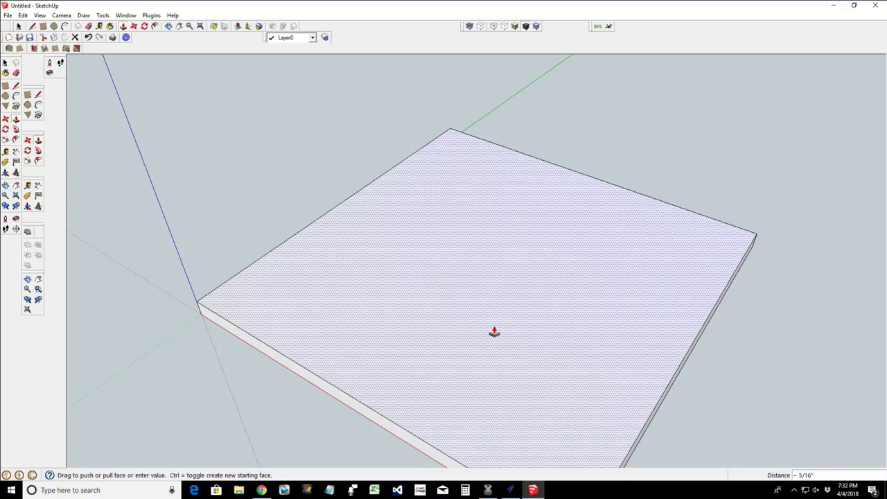
{"action": "type", "text": "2"}
{"action": "left_click", "coordinate": [494, 333]}
{"action": "left_click", "coordinate": [497, 332]}
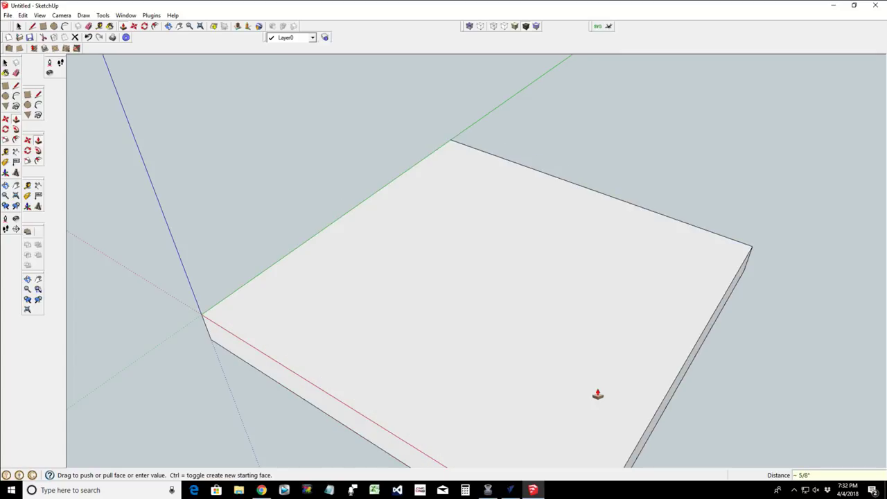
{"action": "left_click", "coordinate": [572, 370]}
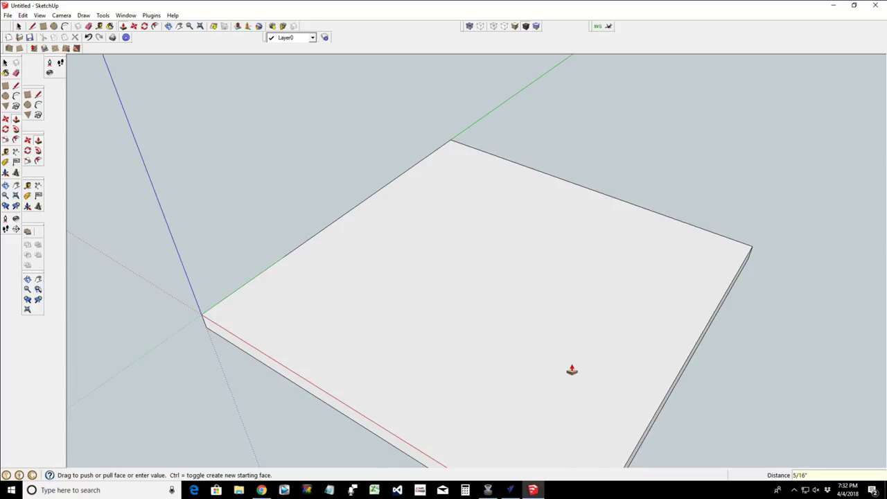
{"action": "left_click", "coordinate": [572, 370]}
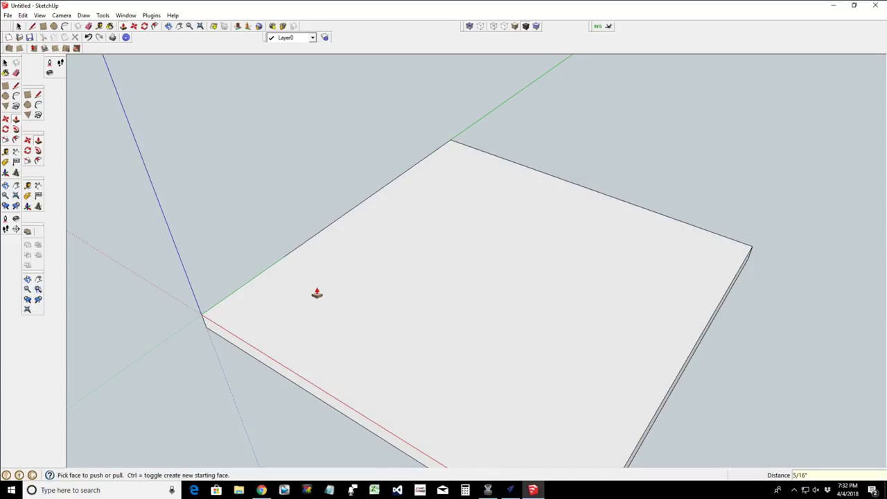
- Select the whole slab and turn it into a component
{"action": "key", "text": "space"}
{"action": "triple_click", "coordinate": [402, 309]}
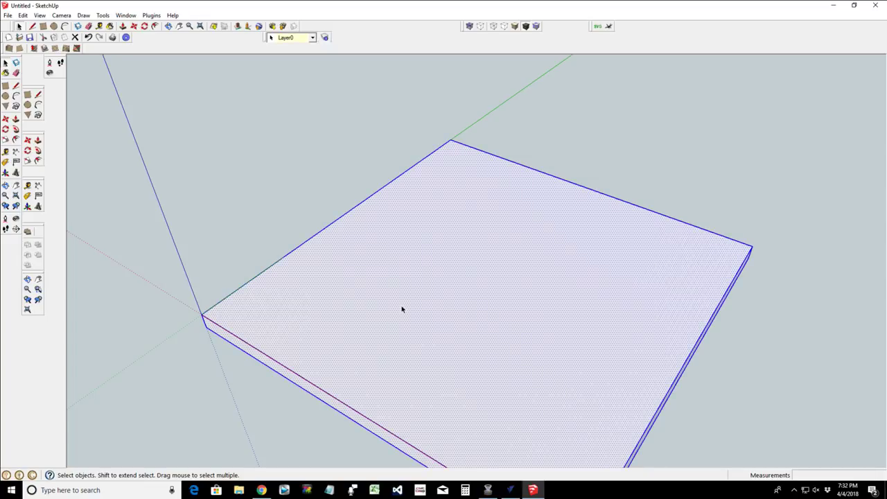
{"action": "key", "text": "g"}
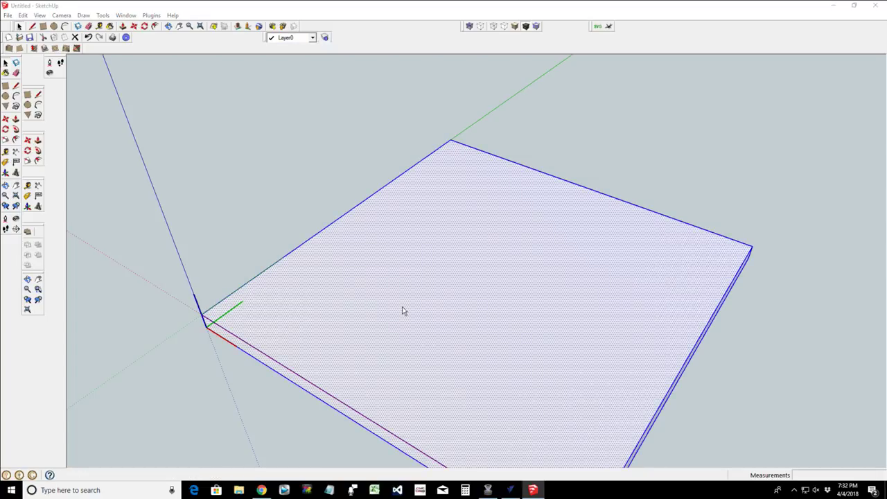
{"action": "key", "text": "Return"}
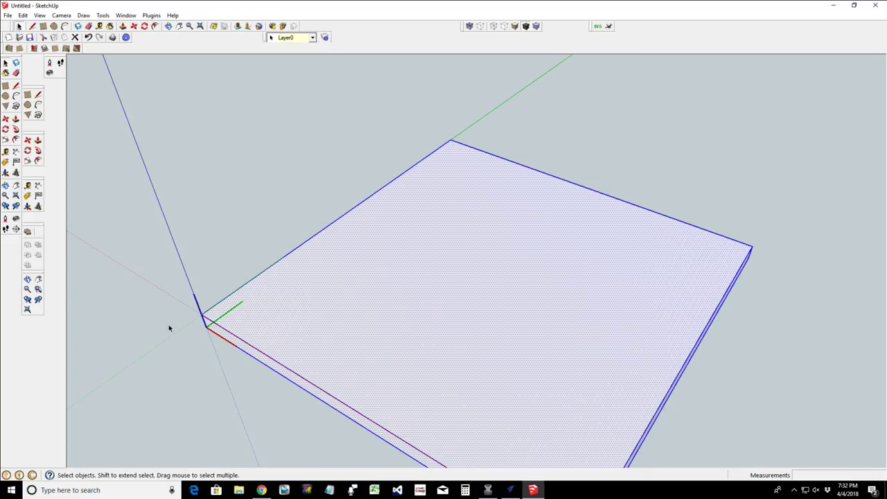
{"action": "left_click", "coordinate": [170, 329]}
- Paint the slab's top face brown, settling on Color_B18, then close the Materials palette
{"action": "left_click", "coordinate": [104, 37]}
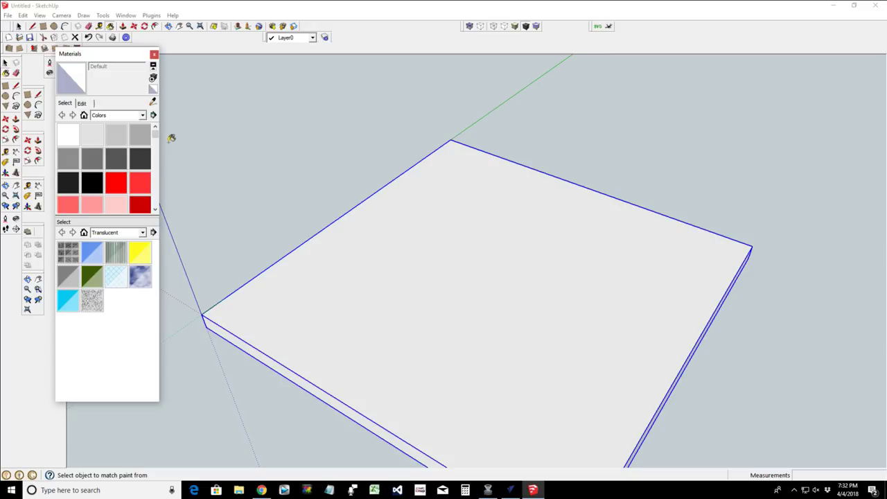
{"action": "mouse_move", "coordinate": [155, 134]}
{"action": "left_mouse_down"}
{"action": "mouse_move", "coordinate": [159, 159]}
{"action": "mouse_move", "coordinate": [159, 147]}
{"action": "left_mouse_up"}
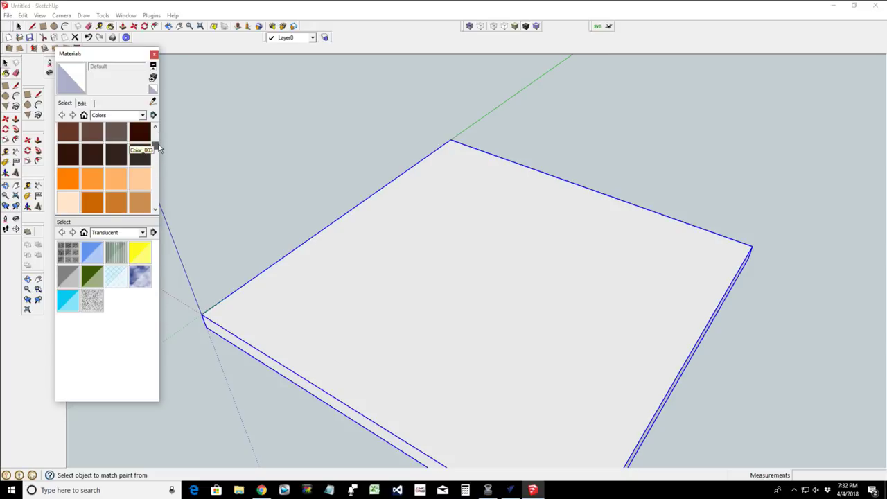
{"action": "left_click", "coordinate": [140, 131]}
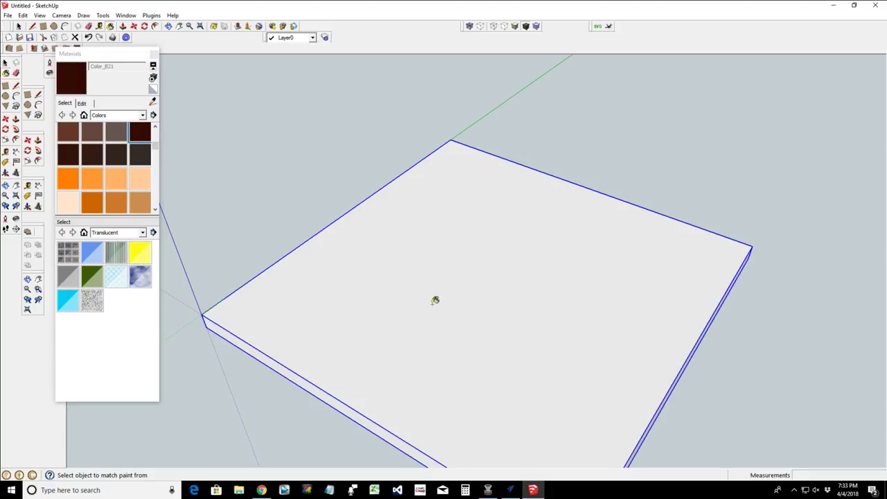
{"action": "left_click", "coordinate": [436, 300]}
{"action": "left_click", "coordinate": [77, 138]}
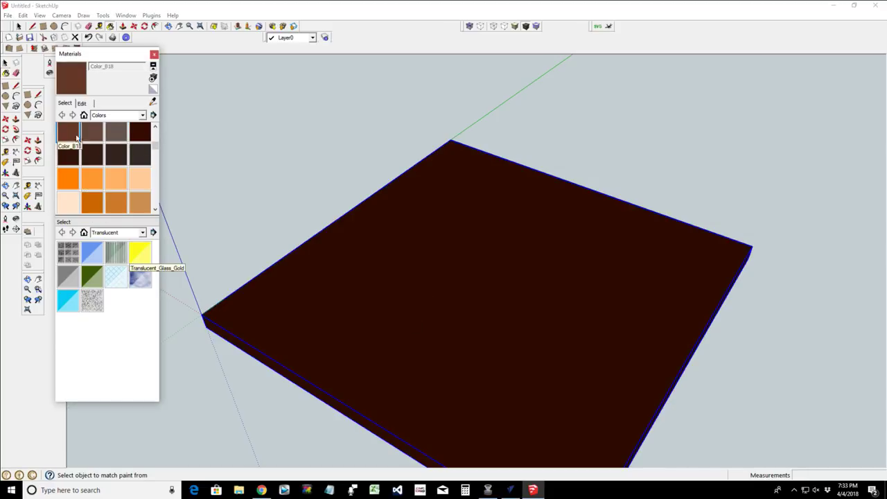
{"action": "left_click", "coordinate": [406, 289]}
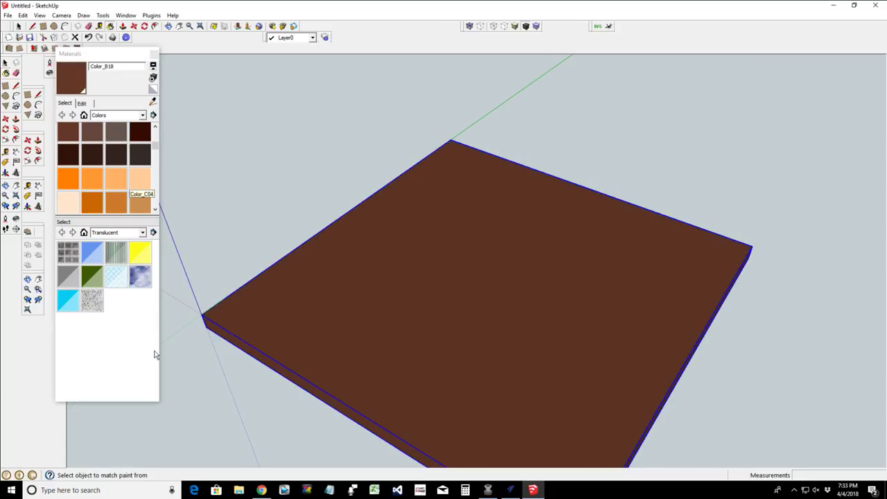
{"action": "left_click", "coordinate": [154, 54]}
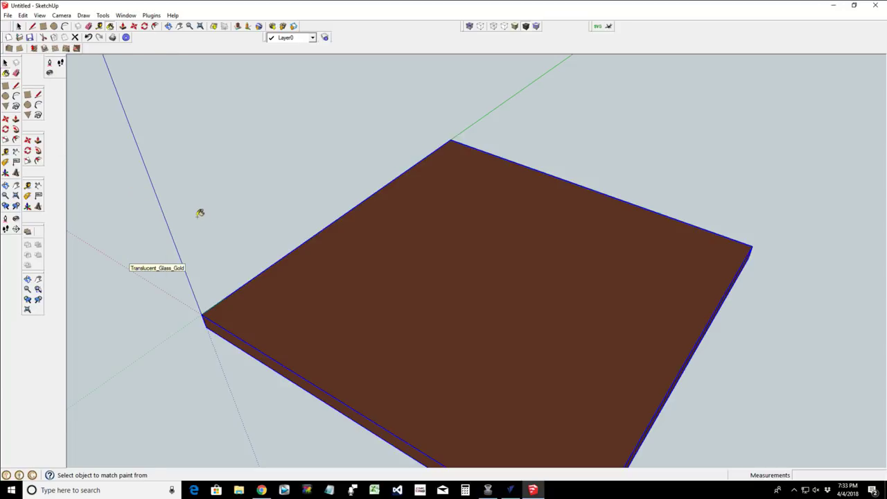
{"action": "key", "text": "space"}
{"action": "left_click", "coordinate": [198, 221]}
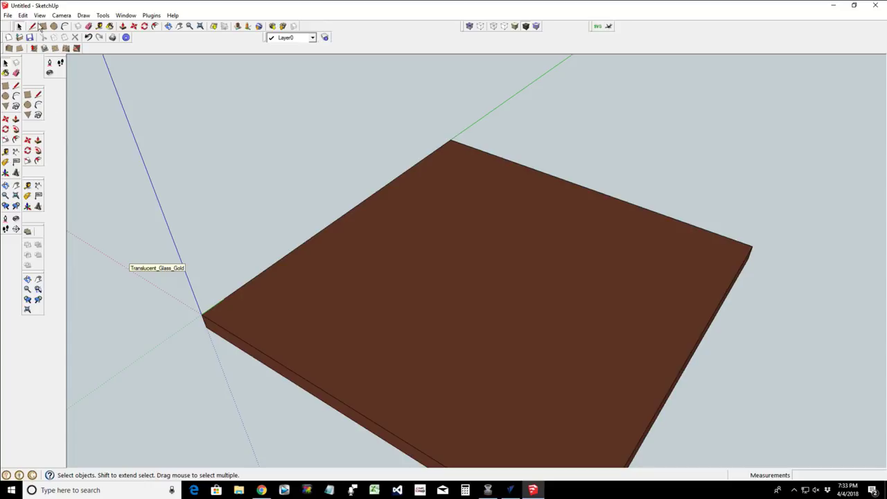
- Draw a rectangle over the slab's full top, trial-pull it about 3/8 inch, then undo the pull
{"action": "left_click", "coordinate": [42, 26]}
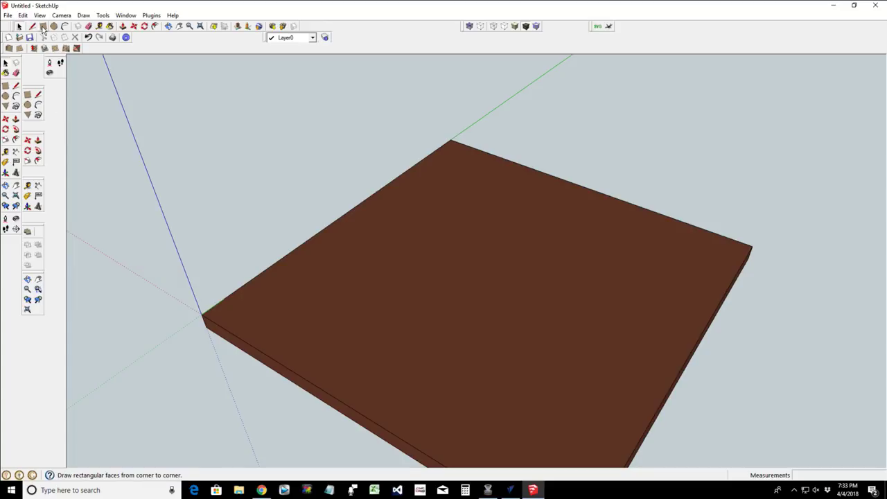
{"action": "left_click", "coordinate": [202, 316]}
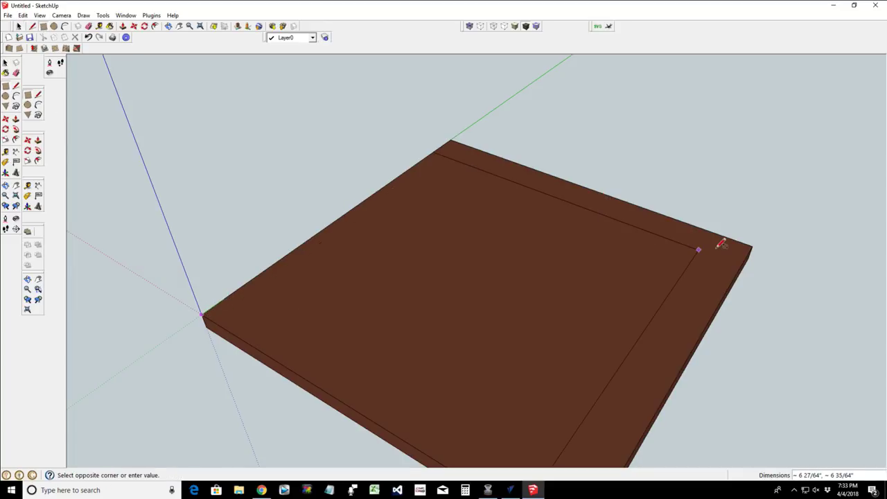
{"action": "left_click", "coordinate": [757, 244]}
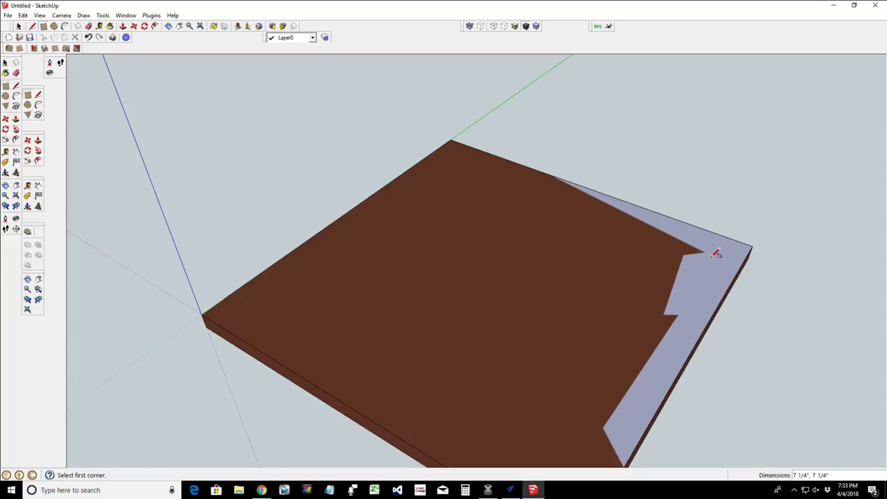
{"action": "key", "text": "p"}
{"action": "left_click_drag", "start_coordinate": [520, 309], "coordinate": [514, 294]}
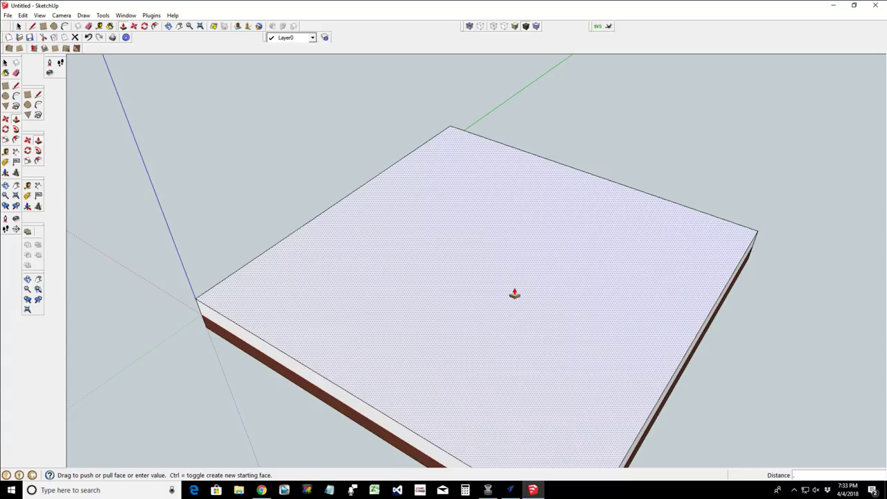
{"action": "left_click", "coordinate": [514, 293]}
{"action": "key", "text": "ctrl+z"}
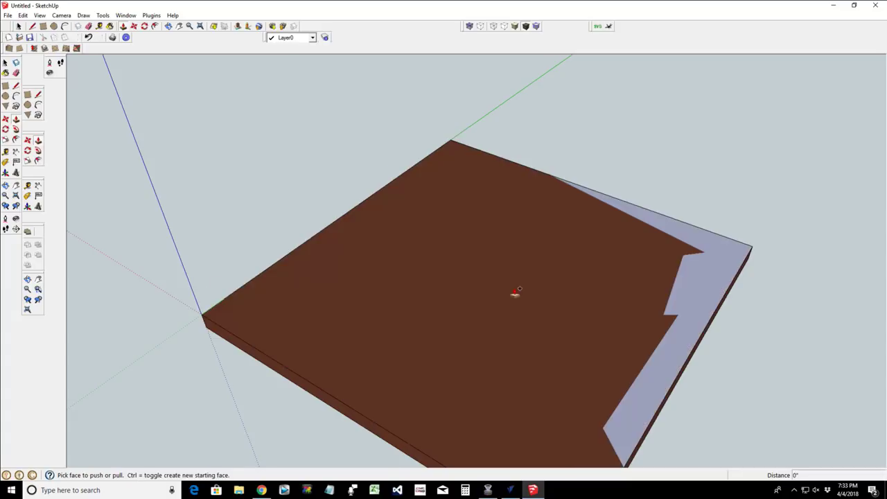
- In Calculator, multiply 0.3125 by 2 to get 0.625
{"action": "left_click", "coordinate": [465, 490]}
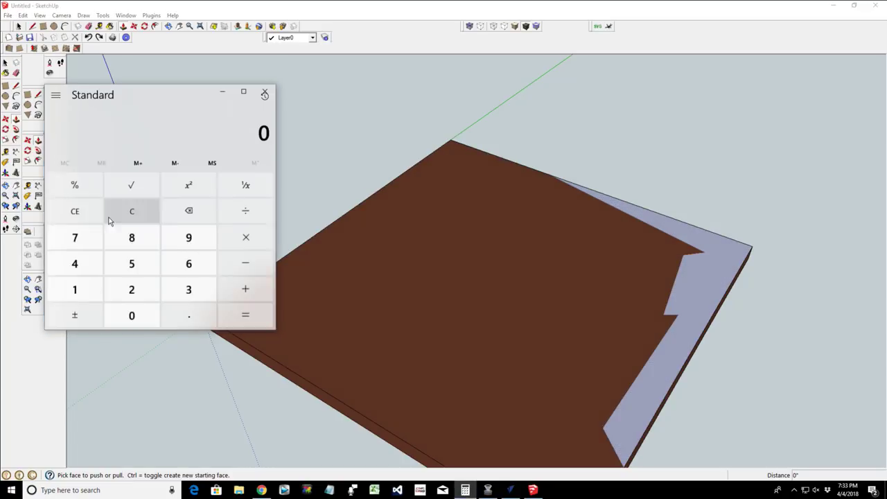
{"action": "left_click", "coordinate": [185, 314]}
{"action": "left_click", "coordinate": [184, 294]}
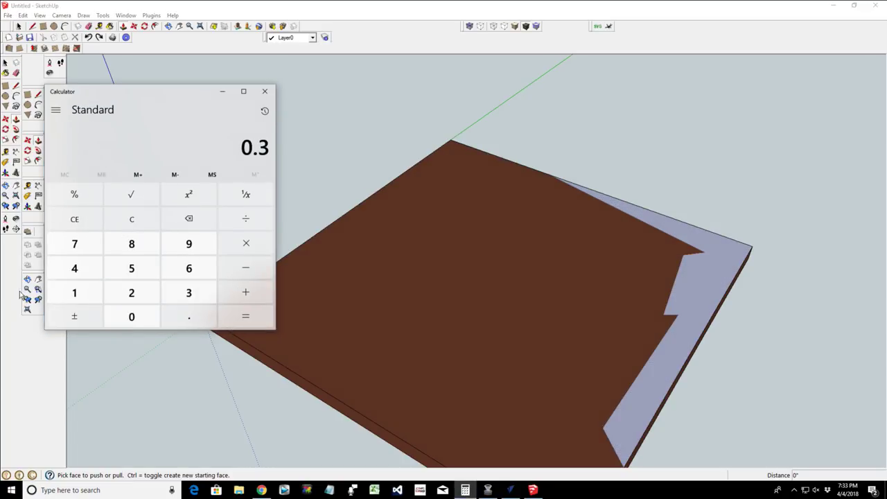
{"action": "left_click", "coordinate": [82, 294]}
{"action": "left_click", "coordinate": [121, 291]}
{"action": "left_click", "coordinate": [138, 269]}
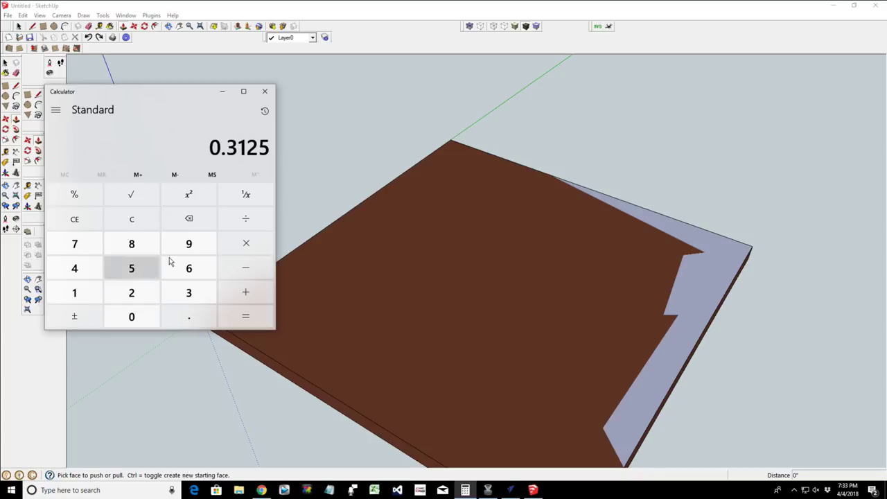
{"action": "left_click", "coordinate": [238, 246]}
{"action": "left_click", "coordinate": [132, 292]}
{"action": "left_click", "coordinate": [246, 317]}
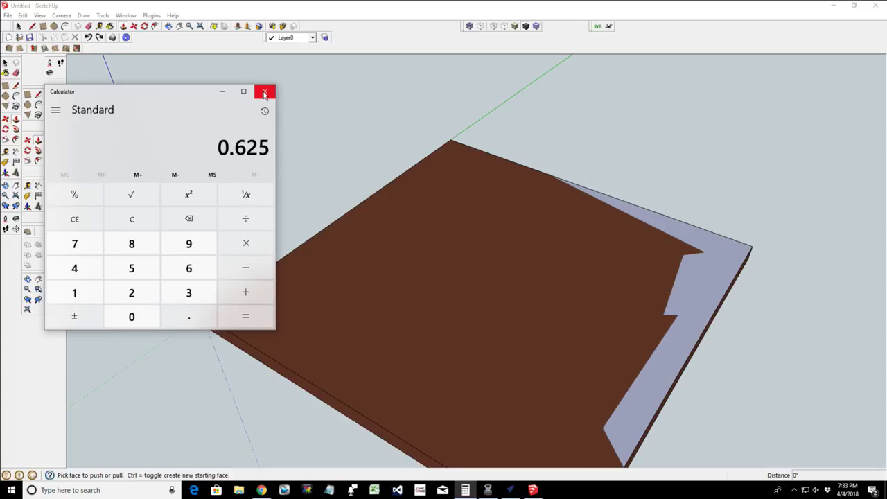
- Add 0.125 to reach 0.75, then close the Calculator
{"action": "left_click", "coordinate": [245, 292]}
{"action": "left_click", "coordinate": [173, 317]}
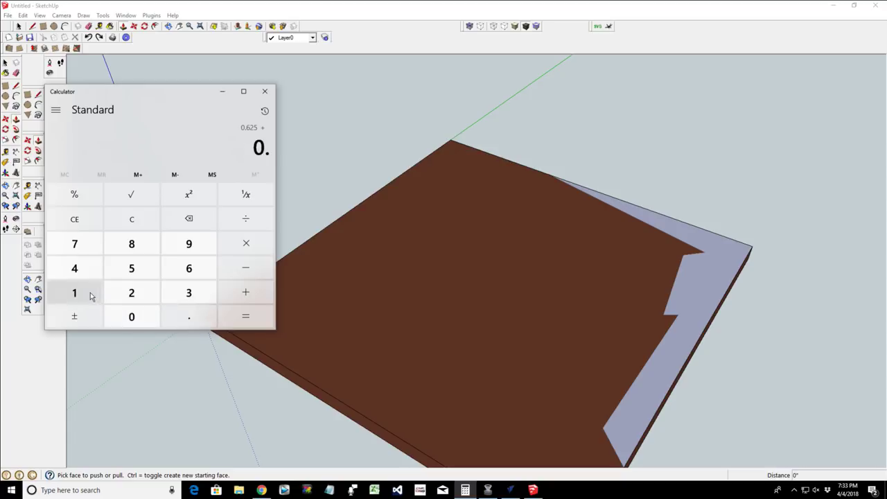
{"action": "left_click", "coordinate": [85, 294]}
{"action": "left_click", "coordinate": [119, 293]}
{"action": "left_click", "coordinate": [116, 274]}
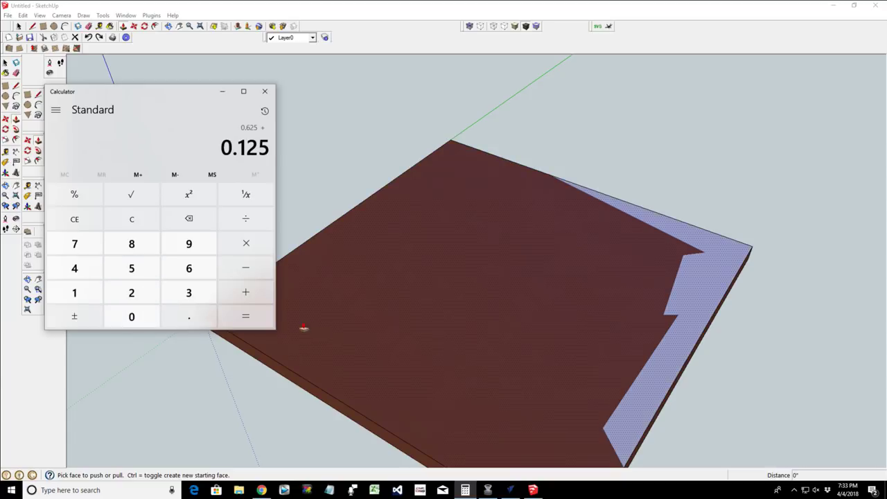
{"action": "left_click", "coordinate": [245, 315]}
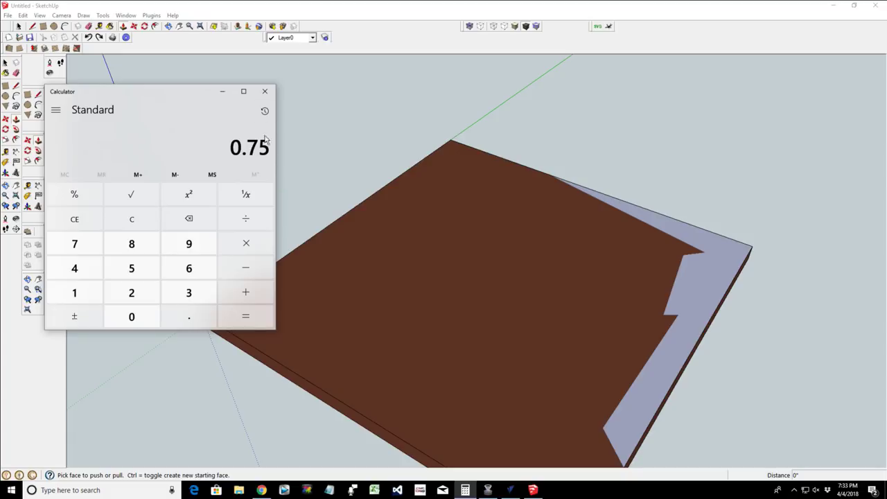
{"action": "left_click", "coordinate": [265, 90]}
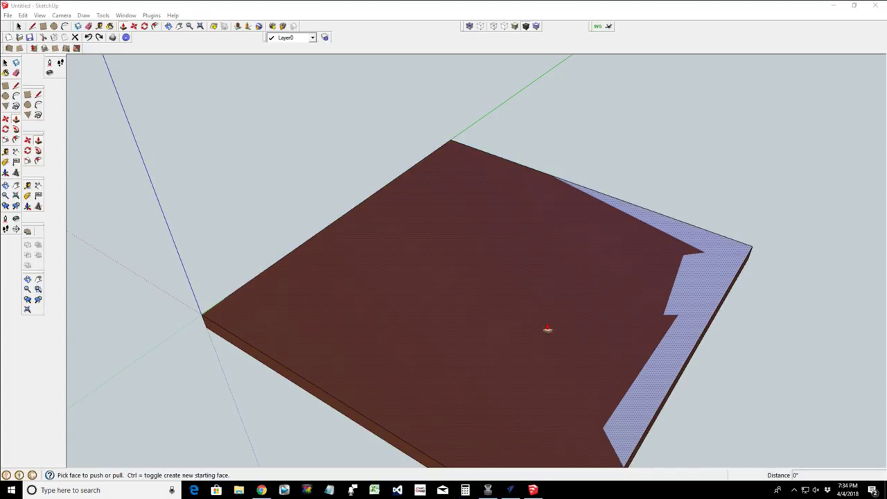
- Pull the top rectangle up into a 1/8-inch layer above the brown slab
{"action": "left_click_drag", "start_coordinate": [547, 329], "coordinate": [527, 292]}
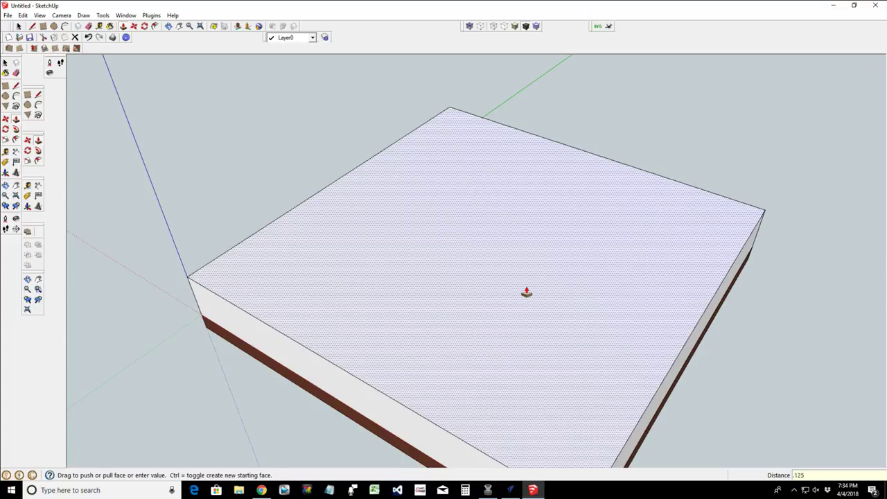
{"action": "key", "text": "Escape"}
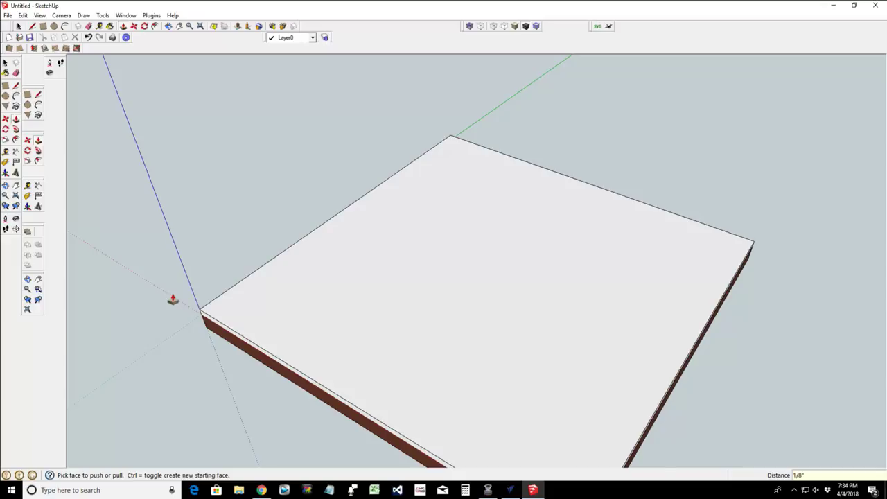
{"action": "key", "text": "space"}
{"action": "left_click", "coordinate": [343, 299]}
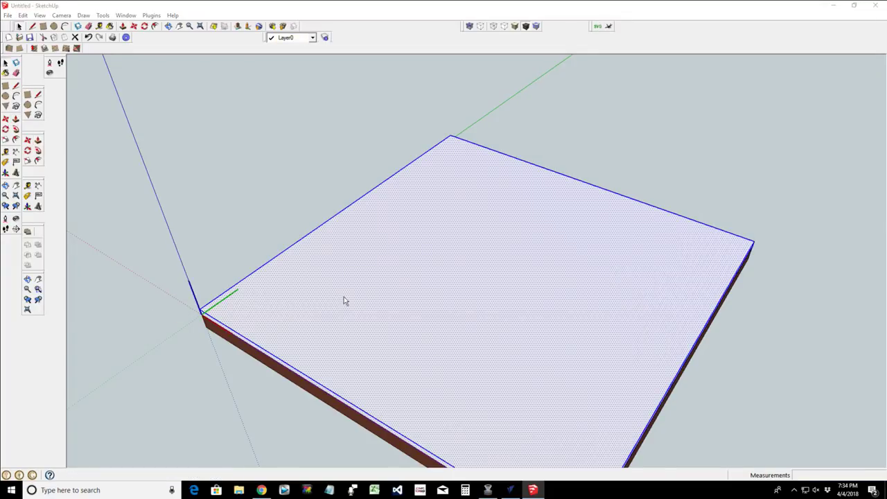
{"action": "left_click", "coordinate": [344, 296], "text": "shift"}
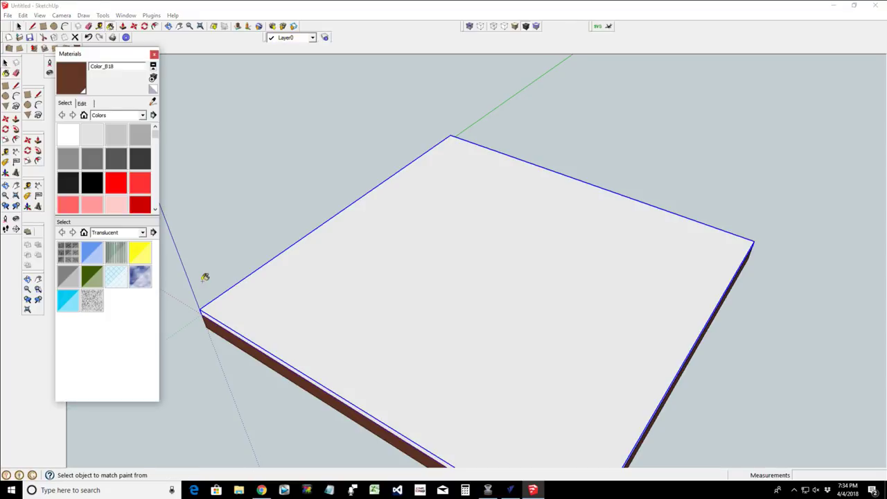
- Pick Color_C09 in the Materials panel, paint the new layer's top tan, and close the panel
{"action": "left_click_drag", "start_coordinate": [158, 137], "coordinate": [158, 148]}
{"action": "left_click", "coordinate": [59, 158]}
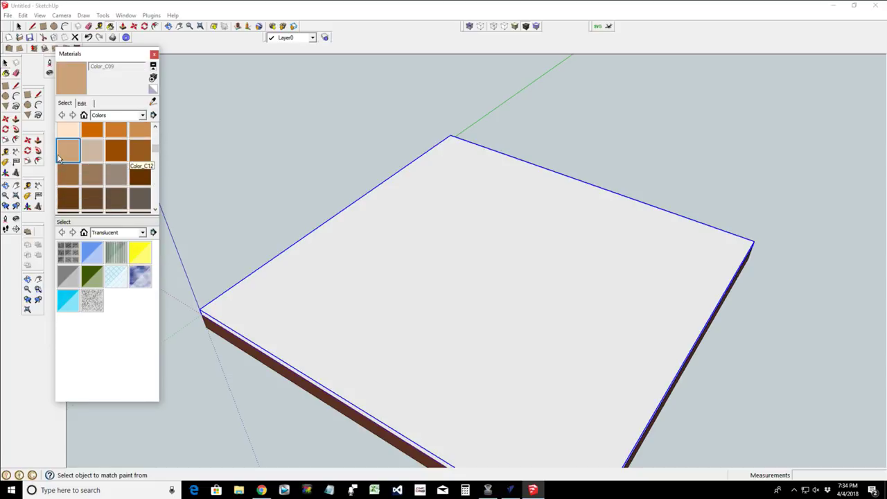
{"action": "left_click", "coordinate": [432, 328]}
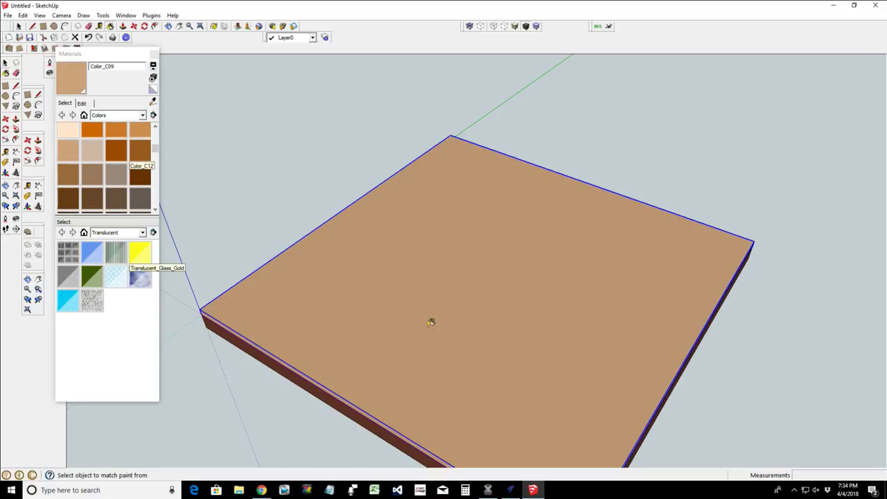
{"action": "left_click", "coordinate": [155, 54]}
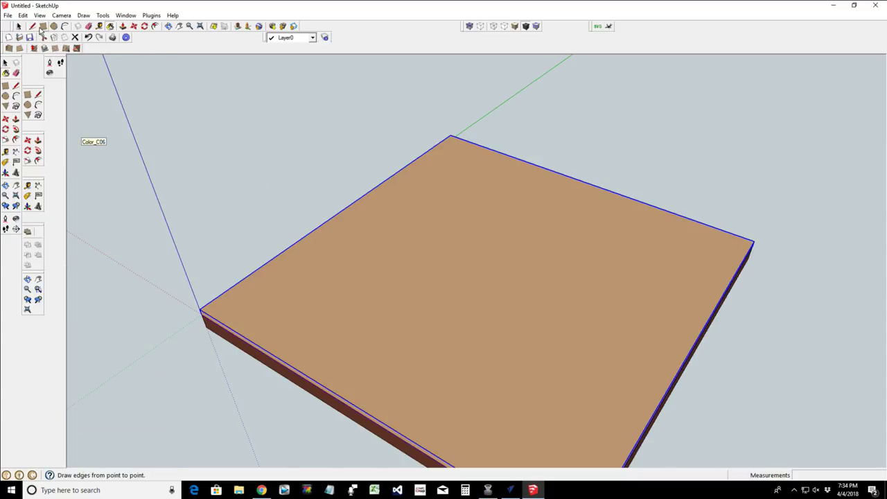
- Draw a corner-to-corner rectangle on the tan layer and pull it up 5/16 inch
{"action": "left_click", "coordinate": [42, 25]}
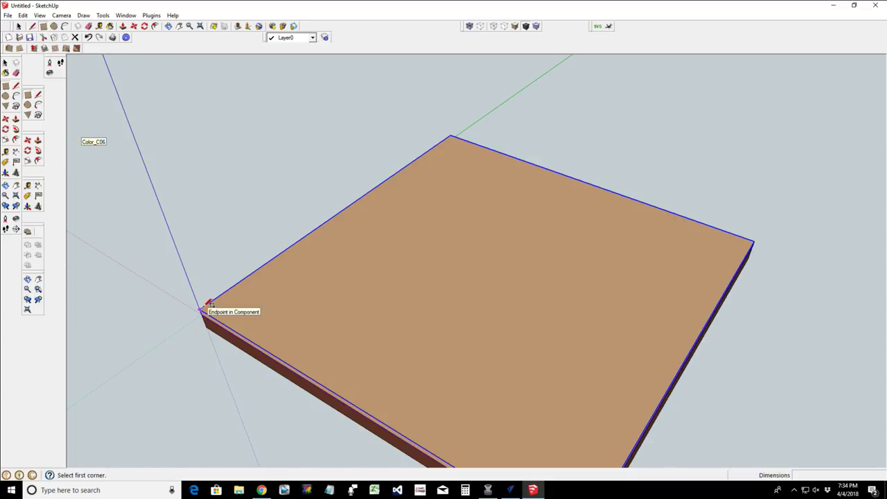
{"action": "left_click", "coordinate": [201, 309]}
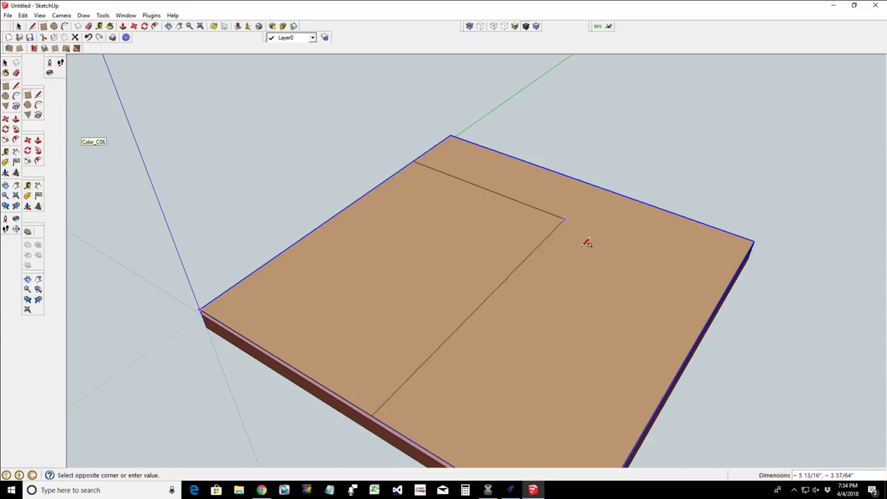
{"action": "left_click", "coordinate": [755, 239]}
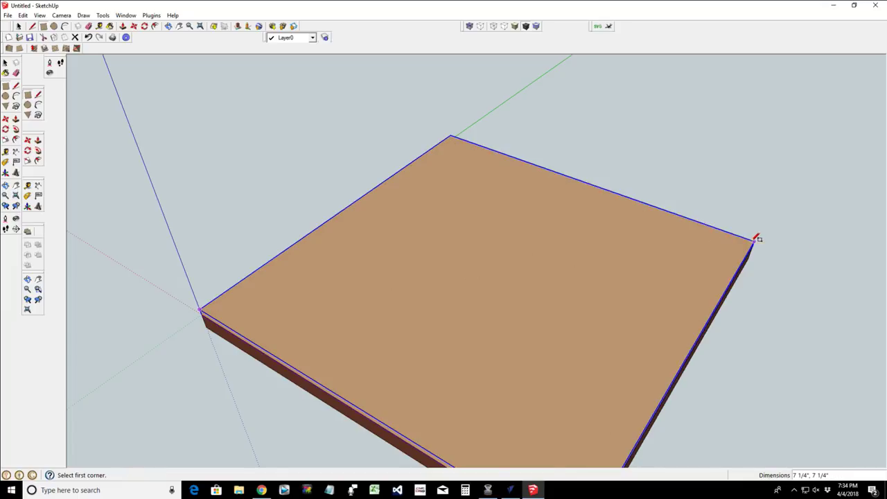
{"action": "key", "text": "p"}
{"action": "left_click", "coordinate": [496, 312]}
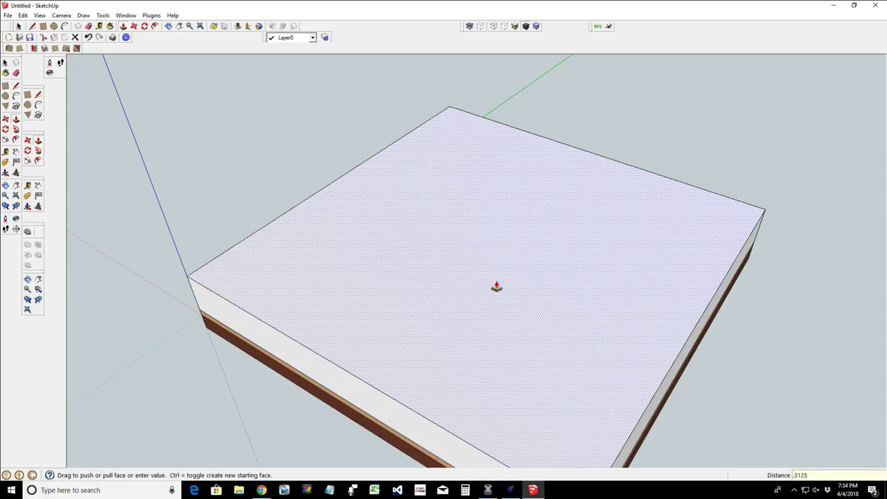
{"action": "key", "text": "Return"}
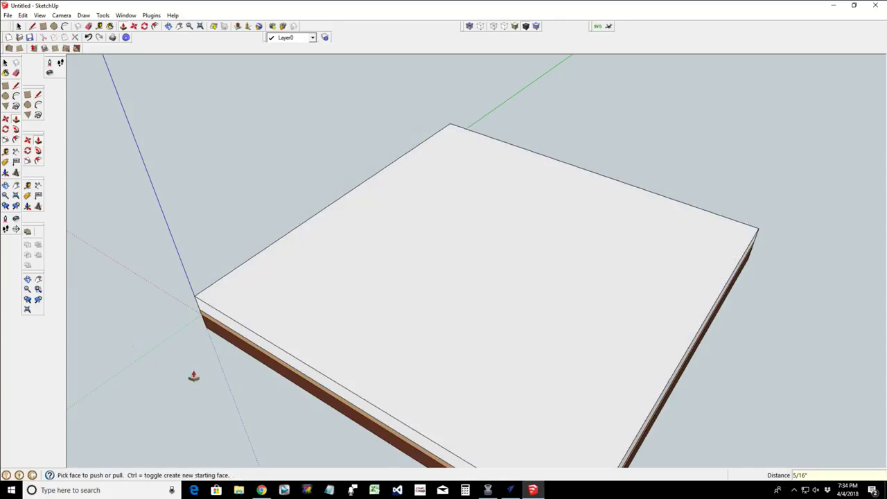
{"action": "key", "text": "space"}
{"action": "double_click", "coordinate": [426, 319]}
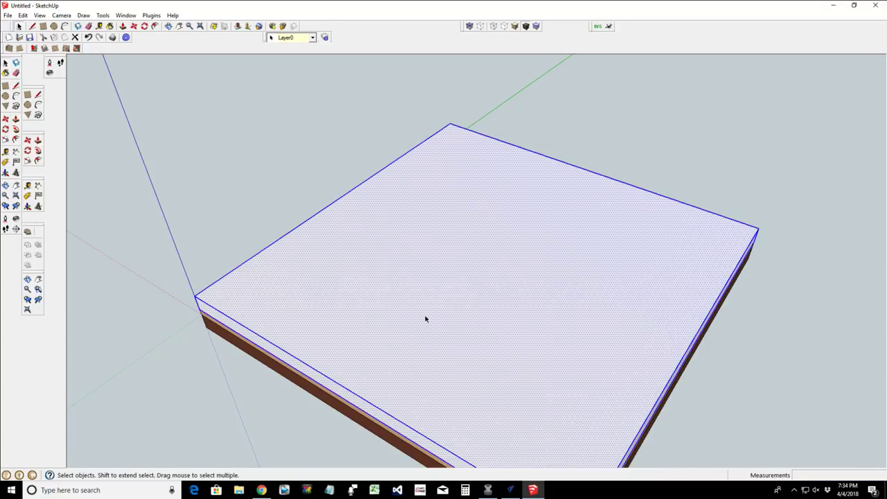
- Deselect the top face and switch the Materials tray to the In Model collection
{"action": "left_click", "coordinate": [422, 321], "text": "shift"}
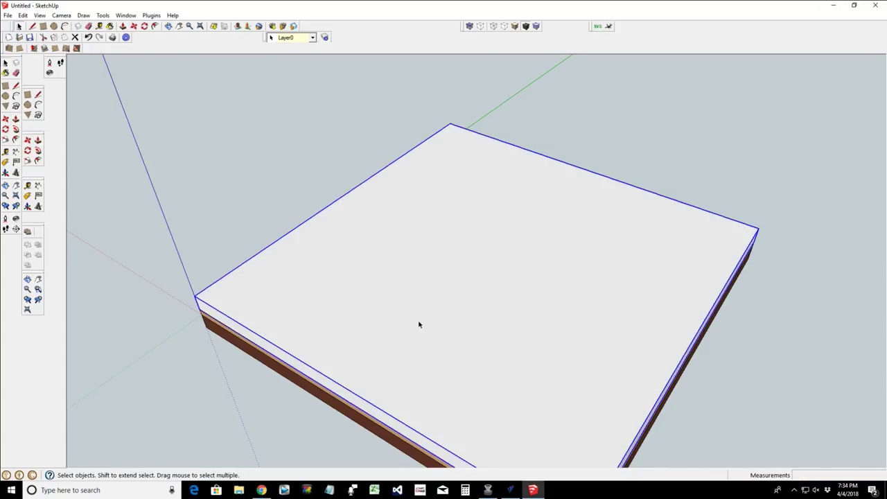
{"action": "left_click", "coordinate": [110, 25]}
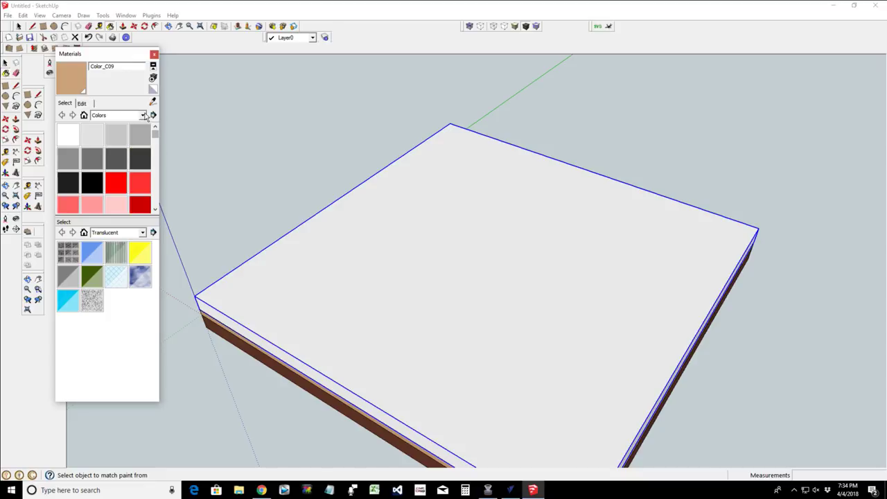
{"action": "left_click", "coordinate": [143, 115]}
{"action": "scroll", "coordinate": [146, 144], "scroll_direction": "up", "scroll_amount": 1}
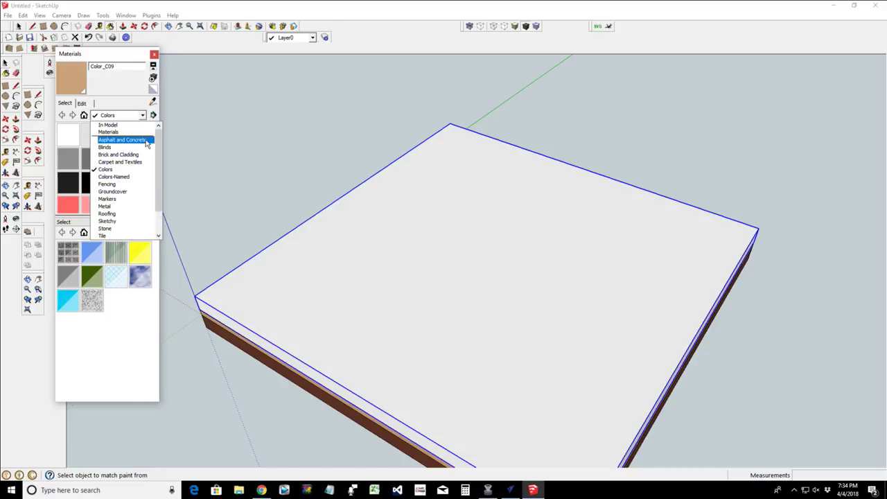
{"action": "left_click", "coordinate": [134, 135]}
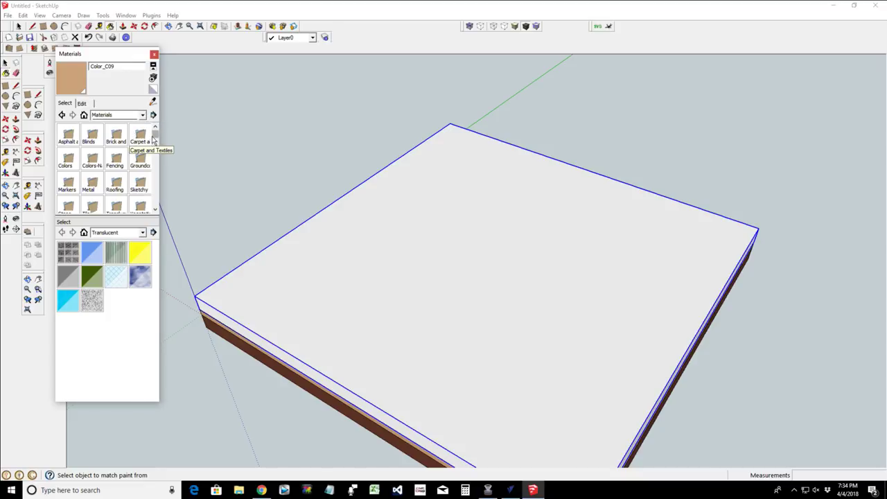
{"action": "mouse_move", "coordinate": [156, 132]}
{"action": "left_mouse_down"}
{"action": "mouse_move", "coordinate": [163, 192]}
{"action": "mouse_move", "coordinate": [158, 126]}
{"action": "left_mouse_up"}
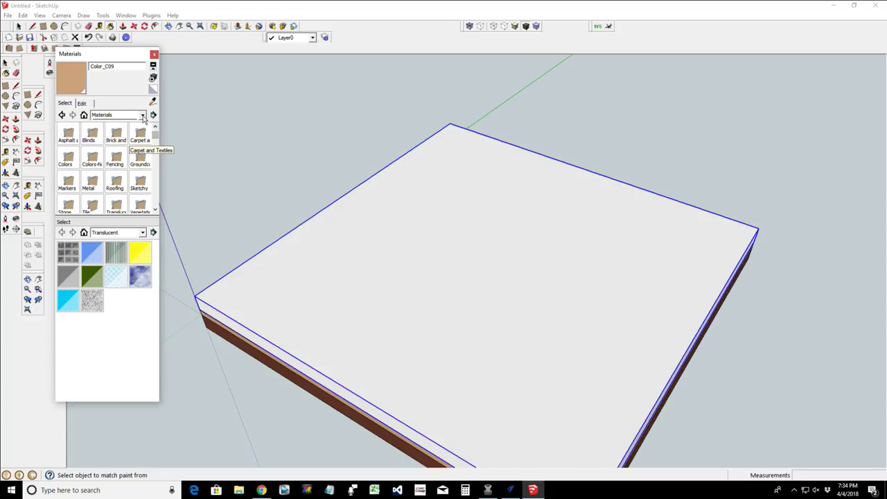
{"action": "left_click", "coordinate": [143, 115]}
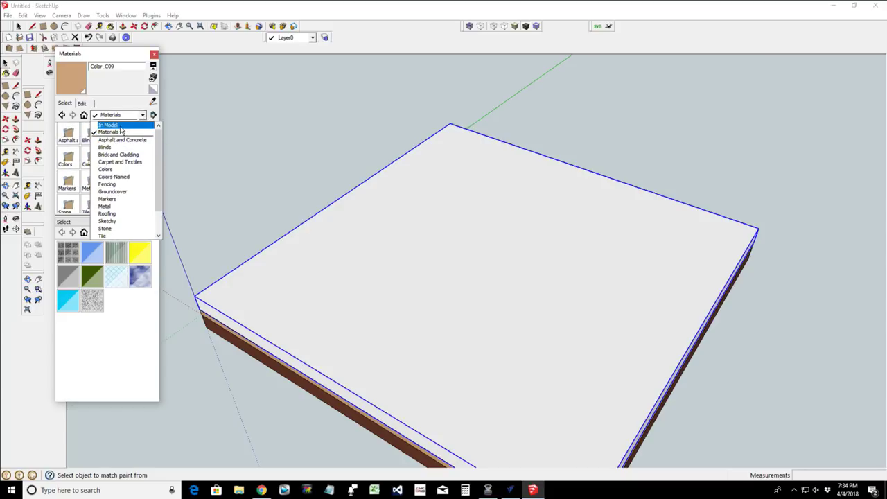
{"action": "left_click", "coordinate": [119, 125]}
- Paint the board's top face Color_B18 instead of Color_B21, then close the Materials tray
{"action": "left_click", "coordinate": [92, 135]}
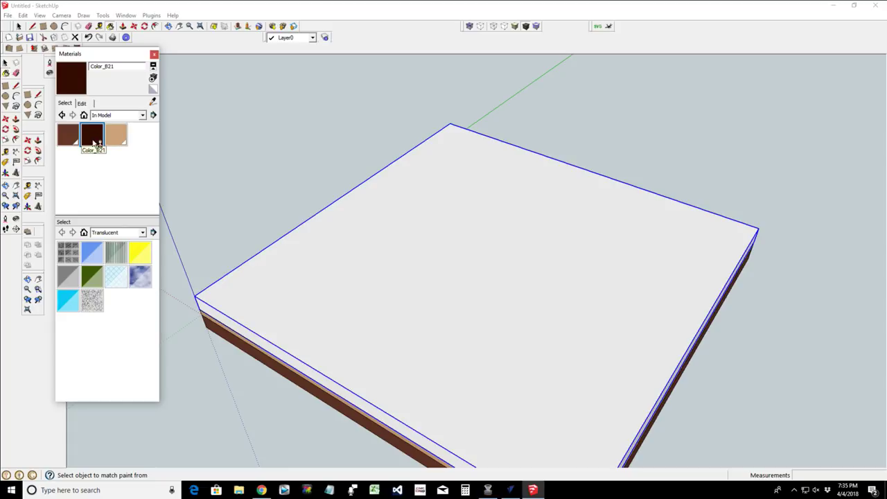
{"action": "left_click", "coordinate": [371, 263]}
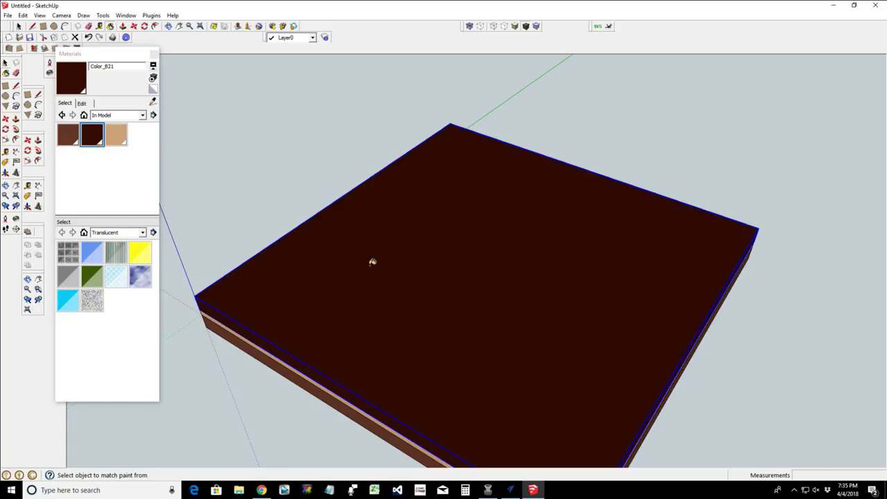
{"action": "left_click", "coordinate": [68, 135]}
{"action": "left_click", "coordinate": [450, 320]}
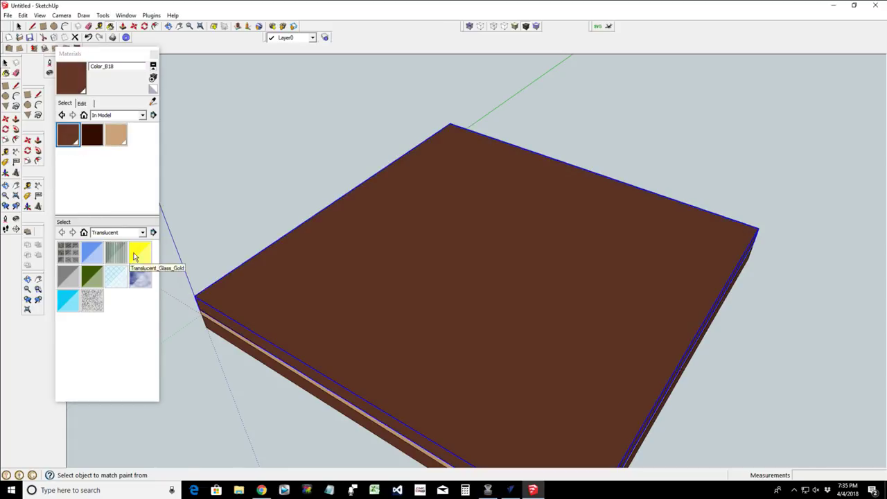
{"action": "left_click", "coordinate": [154, 53]}
{"action": "scroll", "coordinate": [527, 297], "scroll_direction": "down", "scroll_amount": 6}
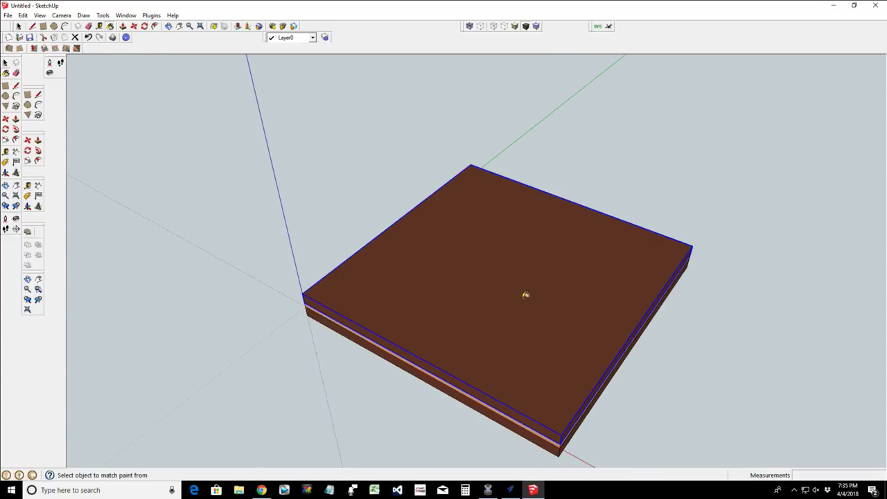
{"action": "scroll", "coordinate": [528, 452], "scroll_direction": "up", "scroll_amount": 5}
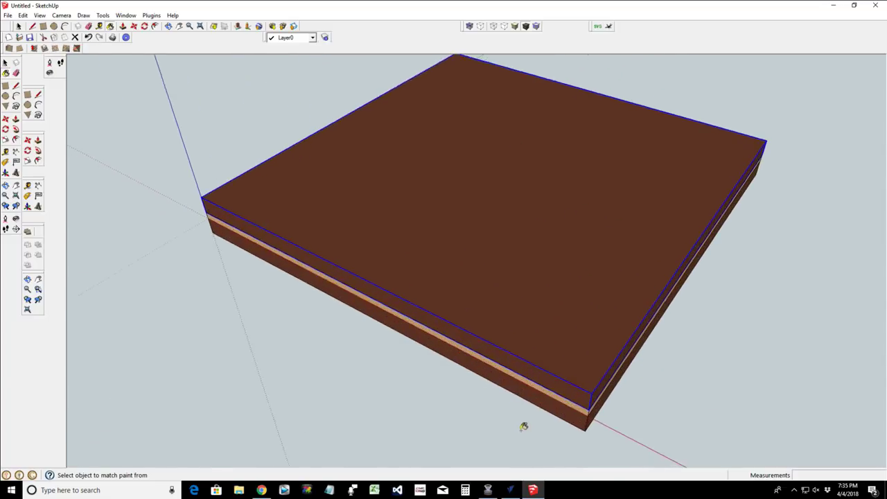
{"action": "key", "text": "space"}
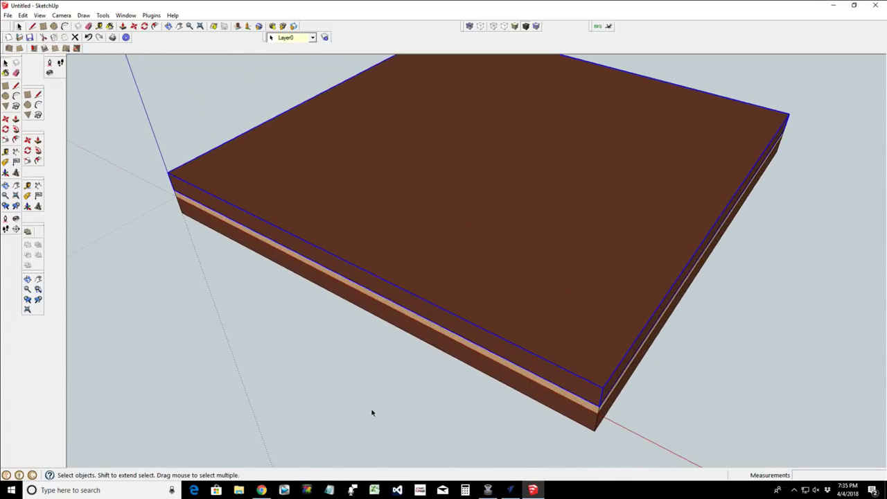
{"action": "left_click", "coordinate": [432, 409]}
{"action": "left_click", "coordinate": [169, 27]}
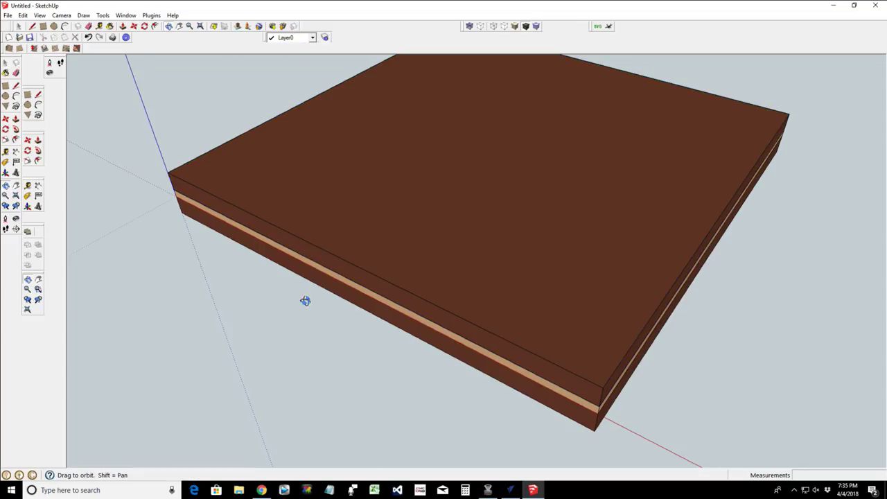
{"action": "left_click_drag", "start_coordinate": [531, 424], "coordinate": [558, 244]}
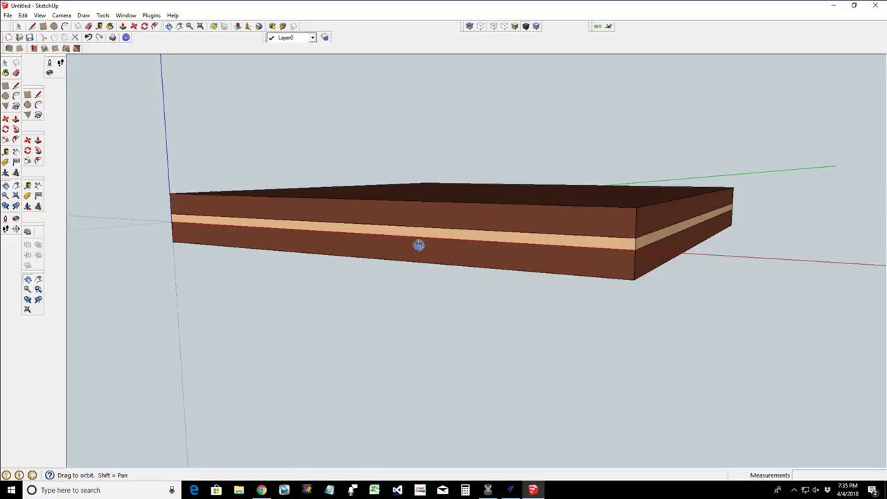
{"action": "left_click_drag", "start_coordinate": [402, 206], "coordinate": [524, 372]}
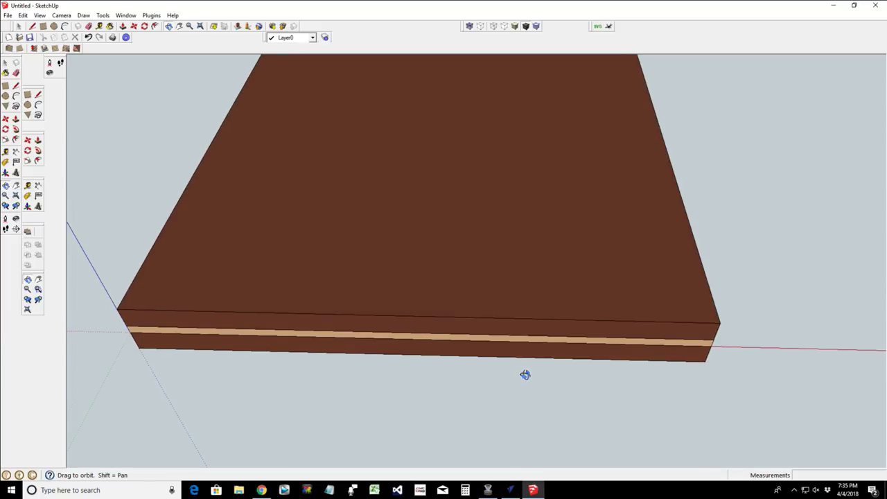
{"action": "scroll", "coordinate": [398, 188], "scroll_direction": "down", "scroll_amount": 3}
{"action": "left_click_drag", "start_coordinate": [395, 191], "coordinate": [386, 239]}
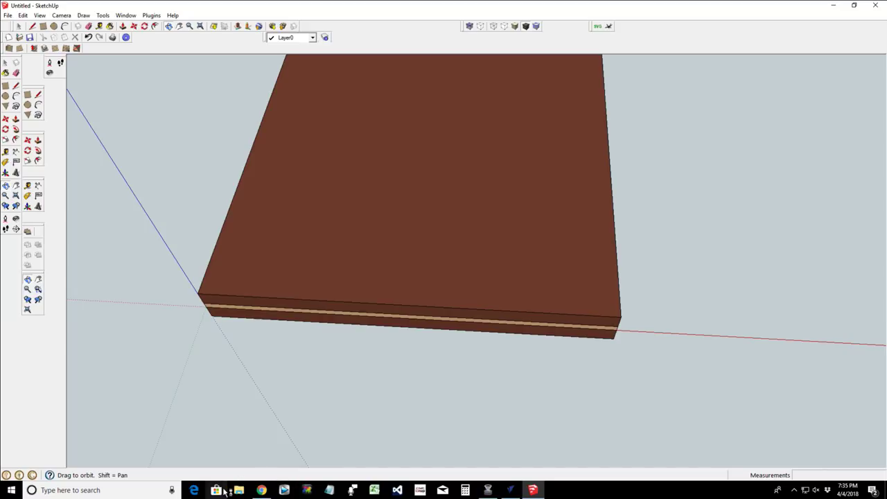
{"action": "left_click", "coordinate": [239, 492]}
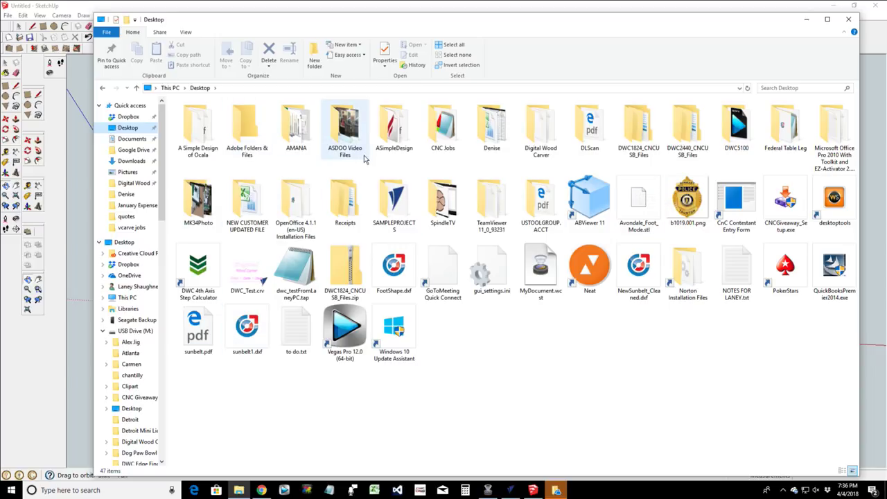
- Show the Documents folder and scroll down its 128 items, including test.stl and toe clamp.skp
{"action": "left_click", "coordinate": [128, 139]}
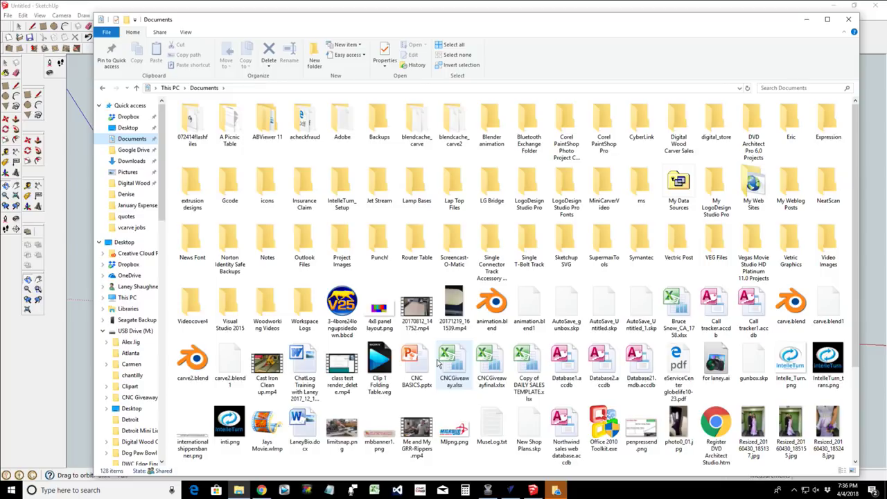
{"action": "scroll", "coordinate": [438, 363], "scroll_direction": "down", "scroll_amount": 2}
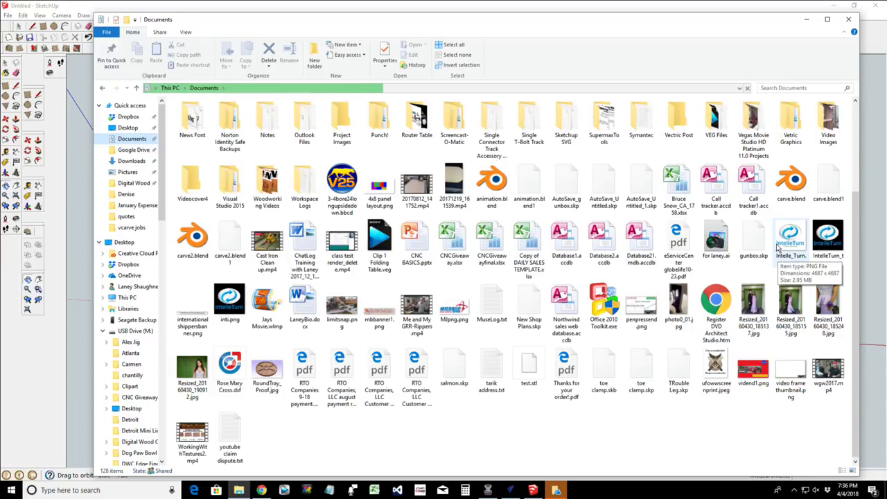
- Close File Explorer and dismiss the Microsoft OneDrive sign-in dialog
{"action": "left_click", "coordinate": [854, 23]}
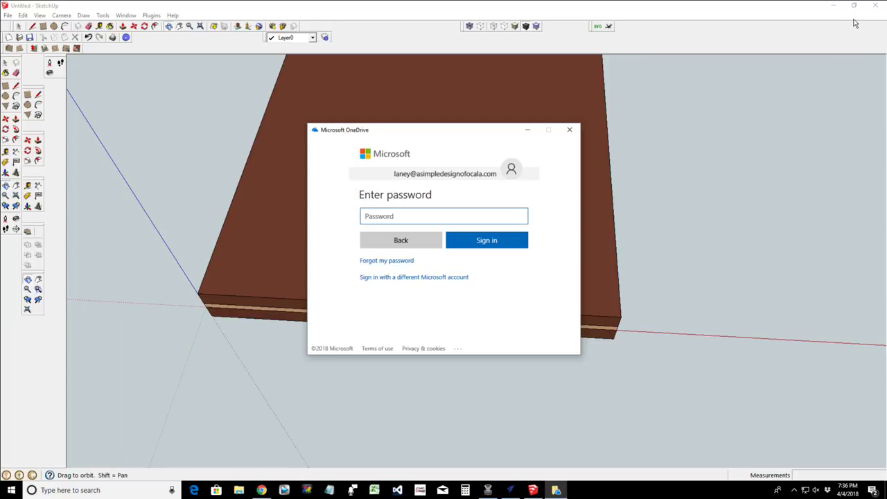
{"action": "left_click", "coordinate": [569, 131]}
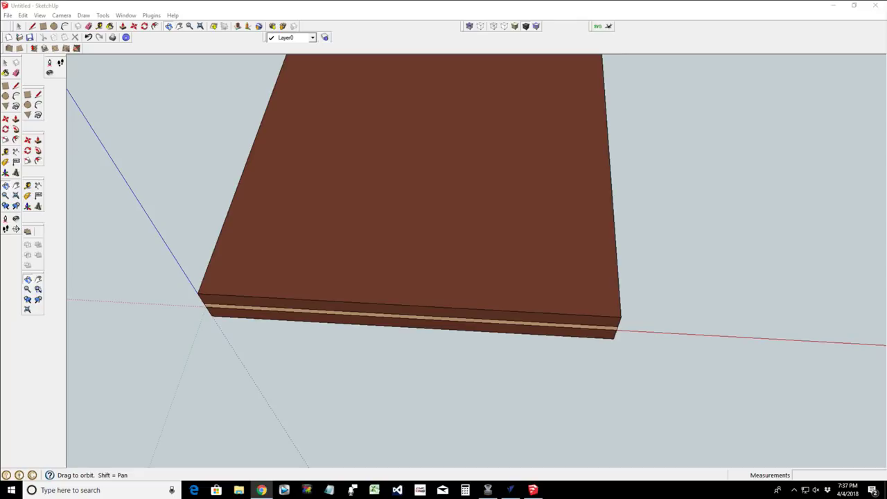
- Open ring111.jpg from the Desktop folder in File Explorer
{"action": "left_click", "coordinate": [239, 490]}
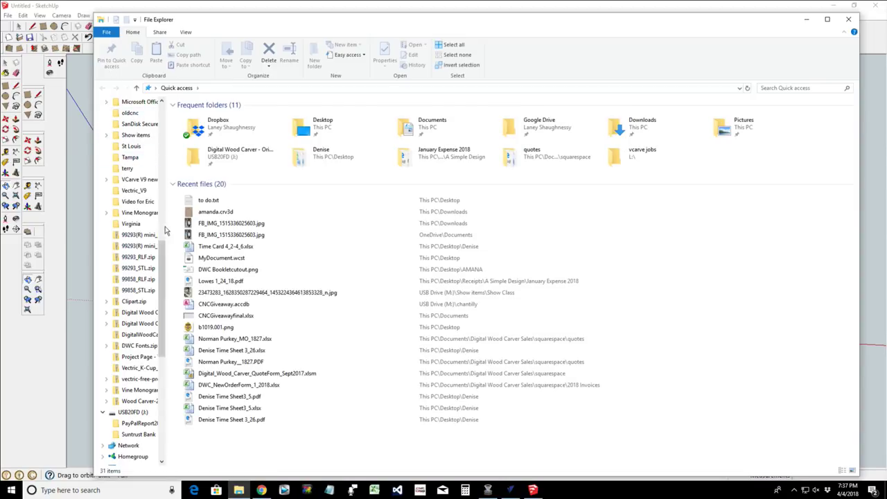
{"action": "left_click_drag", "start_coordinate": [164, 253], "coordinate": [168, 94]}
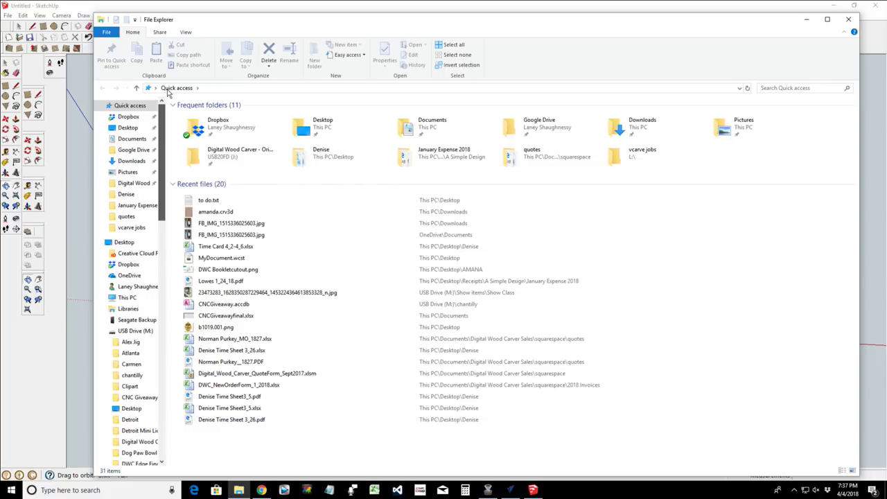
{"action": "left_click", "coordinate": [129, 129]}
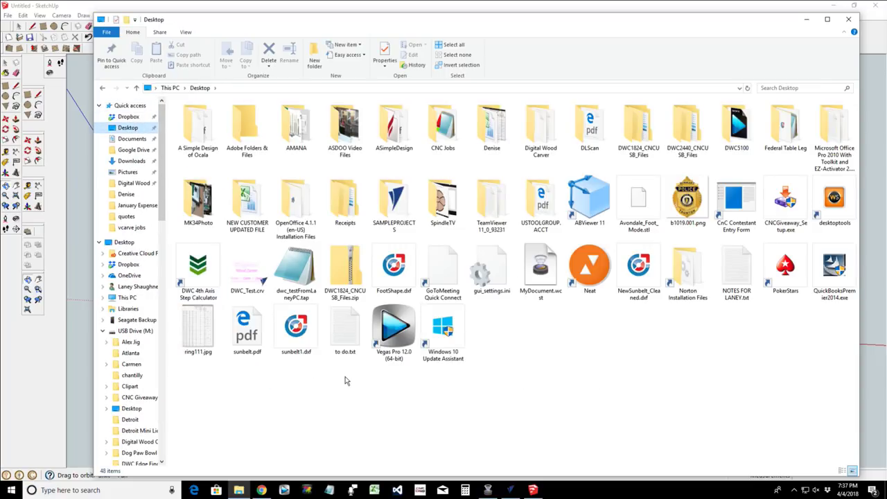
{"action": "double_click", "coordinate": [204, 324]}
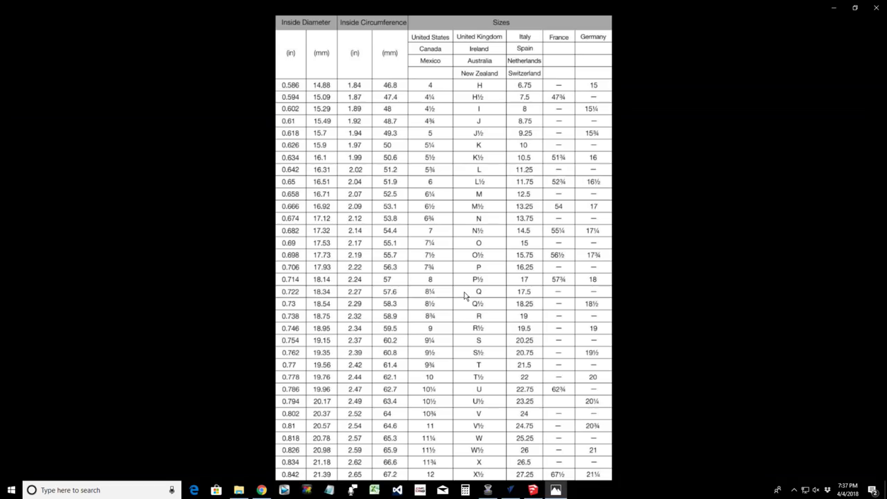
- Zoom into the ring size chart, return to best fit, and minimize the viewer
{"action": "mouse_move", "coordinate": [265, 130]}
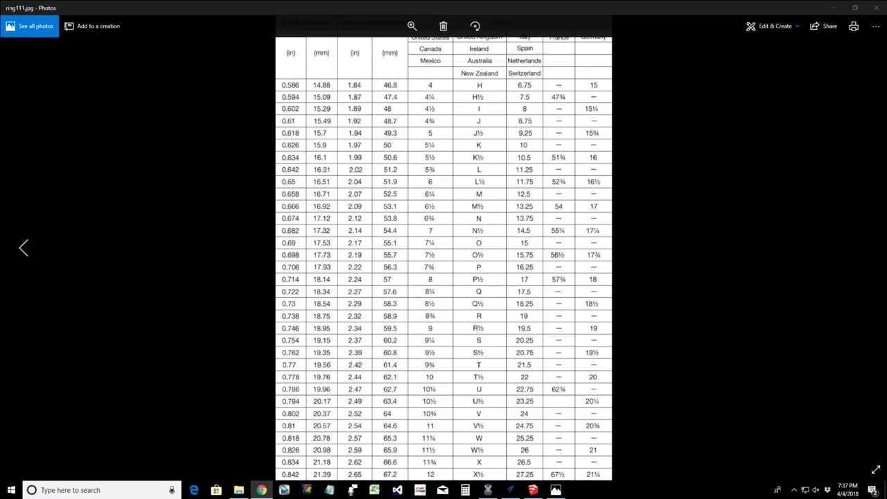
{"action": "scroll", "coordinate": [439, 99], "scroll_direction": "down", "scroll_amount": 1}
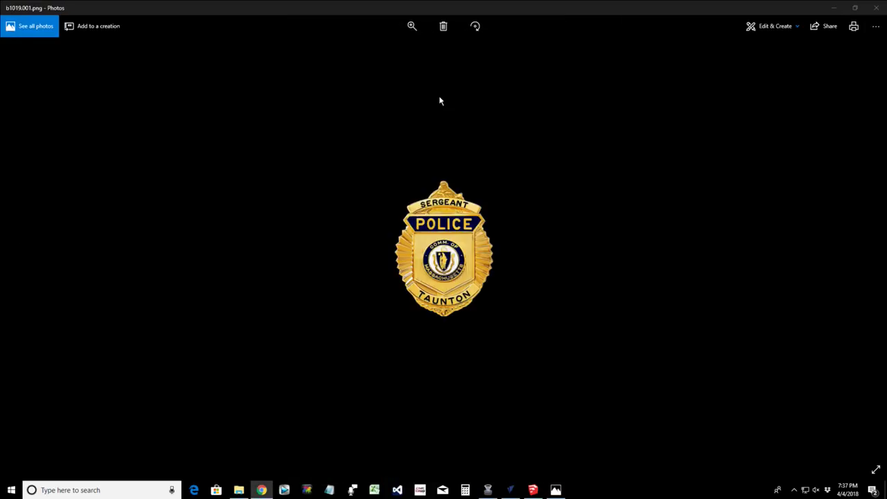
{"action": "scroll", "coordinate": [440, 100], "scroll_direction": "up", "scroll_amount": 1}
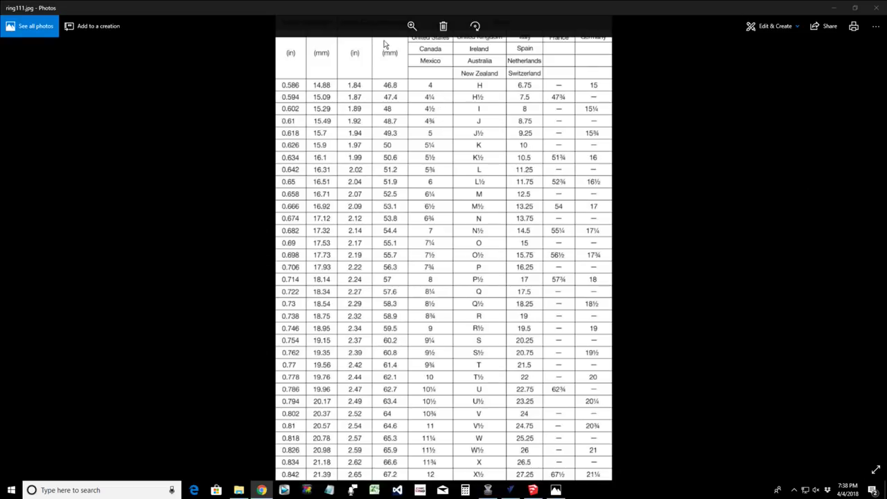
{"action": "left_click", "coordinate": [411, 26]}
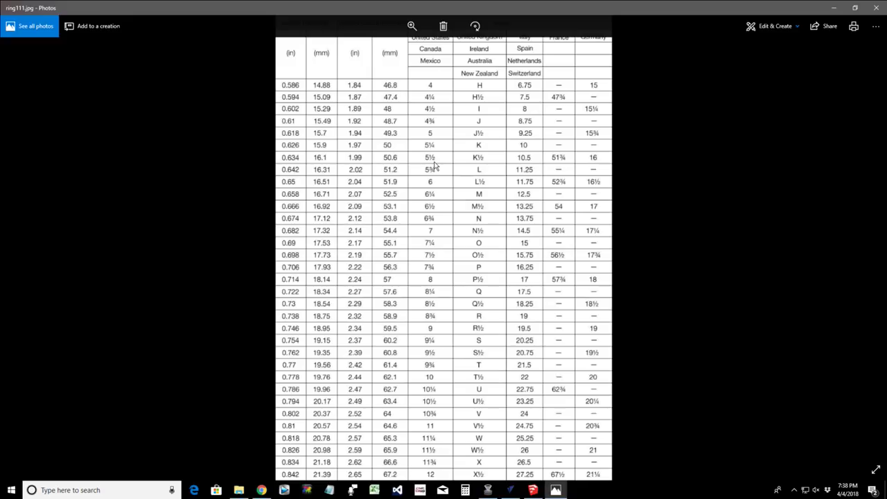
{"action": "left_click", "coordinate": [412, 28]}
{"action": "mouse_move", "coordinate": [373, 49]}
{"action": "left_mouse_down"}
{"action": "mouse_move", "coordinate": [381, 47]}
{"action": "mouse_move", "coordinate": [367, 48]}
{"action": "left_mouse_up"}
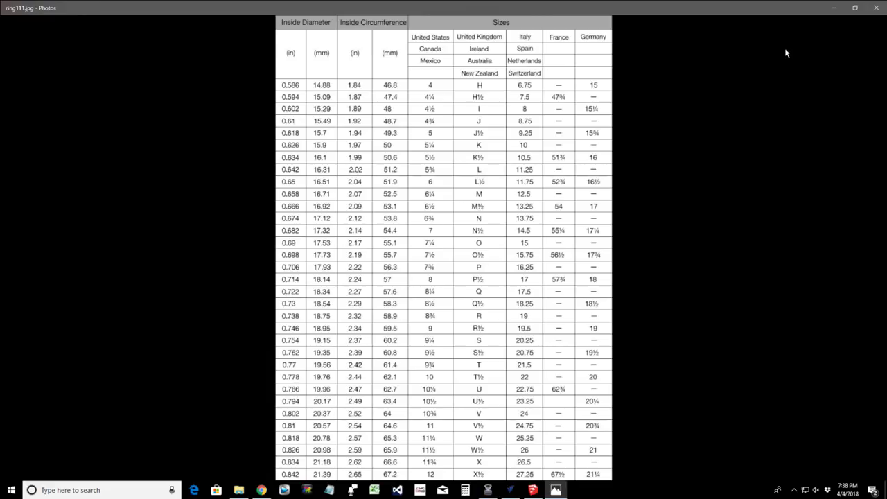
{"action": "left_click", "coordinate": [834, 9]}
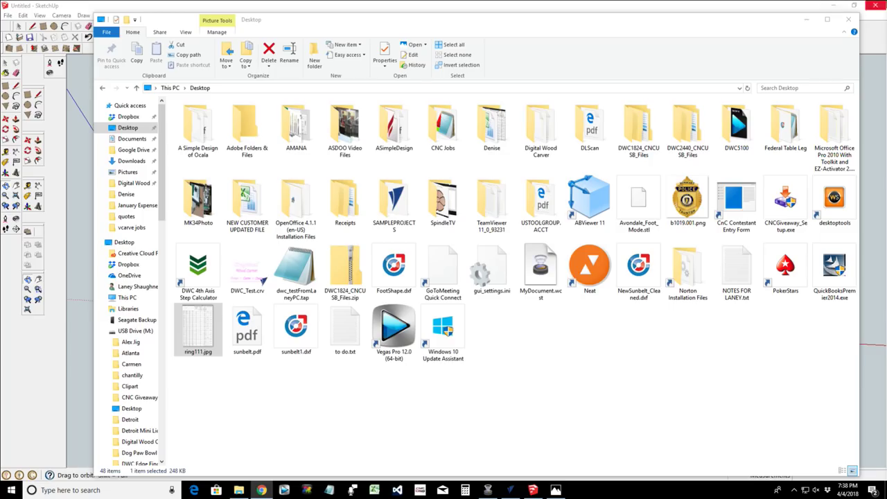
- Draw a .778-radius circle on the board's top face
{"action": "left_click", "coordinate": [849, 18]}
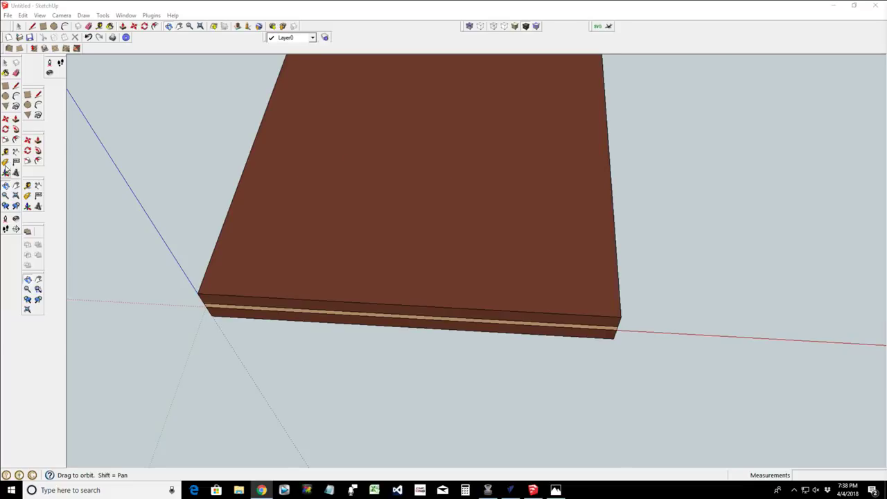
{"action": "left_click", "coordinate": [54, 26]}
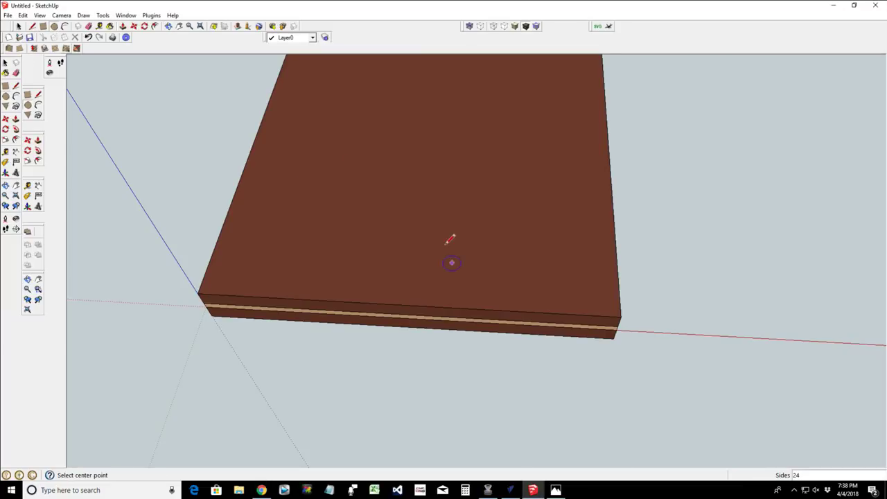
{"action": "left_click", "coordinate": [280, 251]}
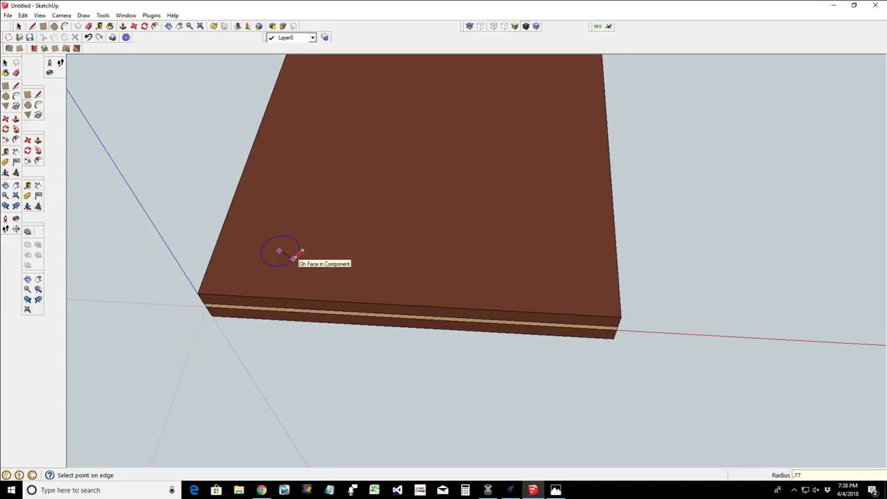
{"action": "type", "text": ".778"}
{"action": "key", "text": "Return"}
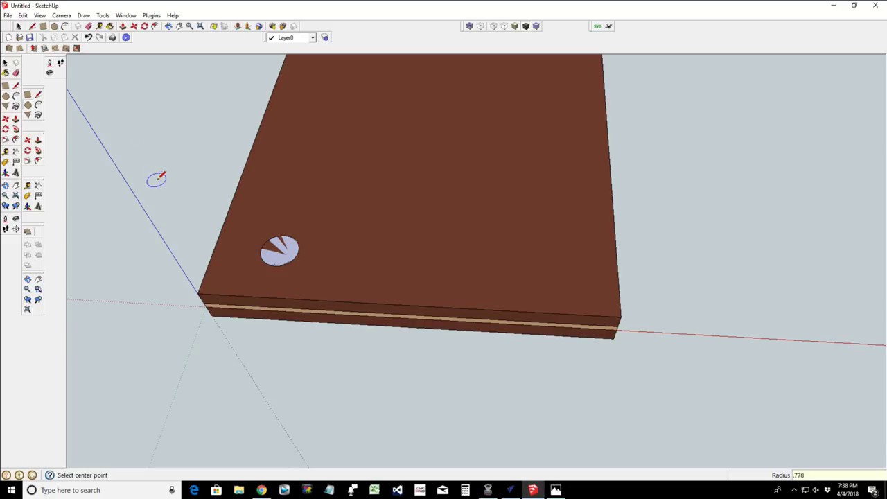
- Add a concentric .25-radius circle at its centre and return to Select
{"action": "left_click", "coordinate": [55, 27]}
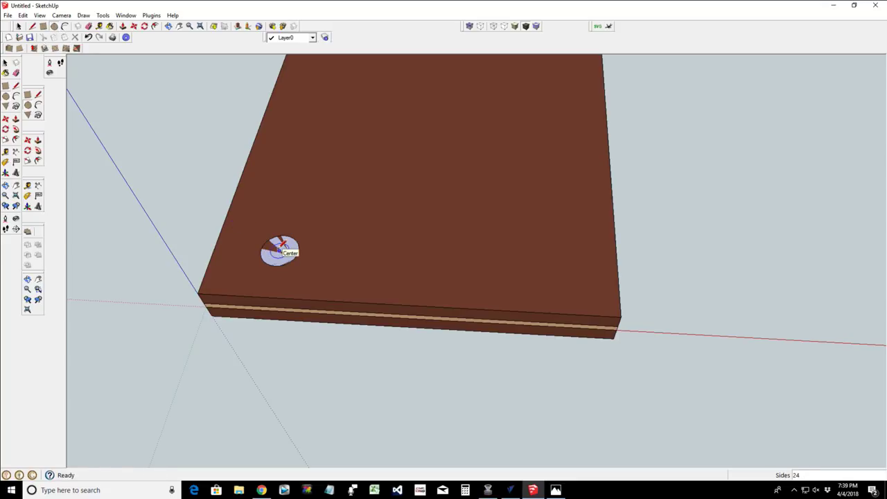
{"action": "left_click", "coordinate": [279, 250]}
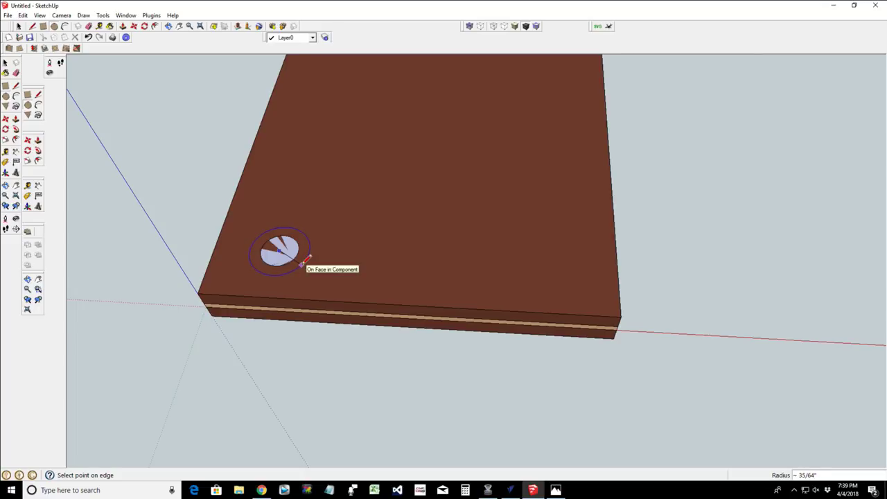
{"action": "key", "text": "BackSpace"}
{"action": "key", "text": "Return"}
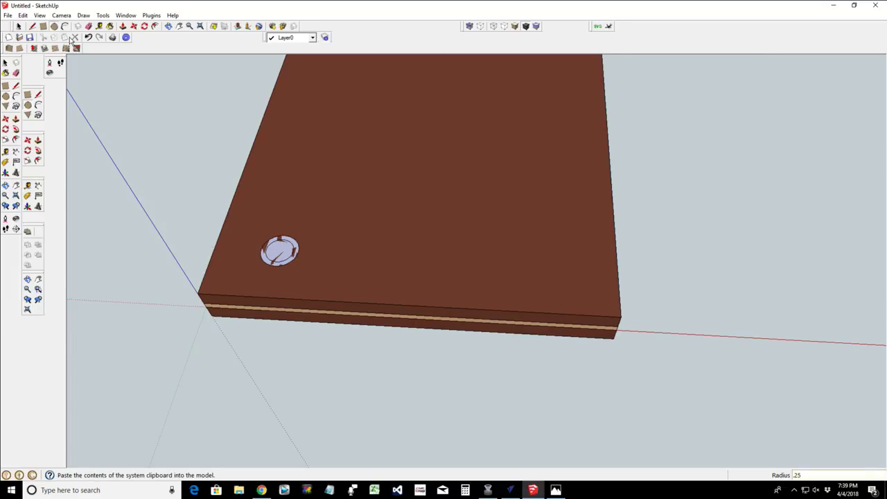
{"action": "left_click", "coordinate": [19, 27]}
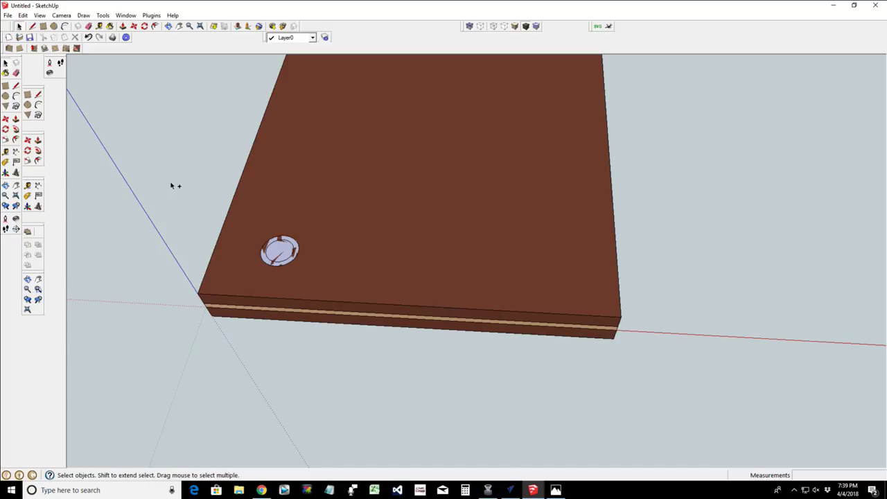
- Undo the circles and group the board's top face, edge strip and bottom slab
{"action": "key", "text": "ctrl+z"}
{"action": "key", "text": "ctrl+z"}
{"action": "double_click", "coordinate": [309, 276]}
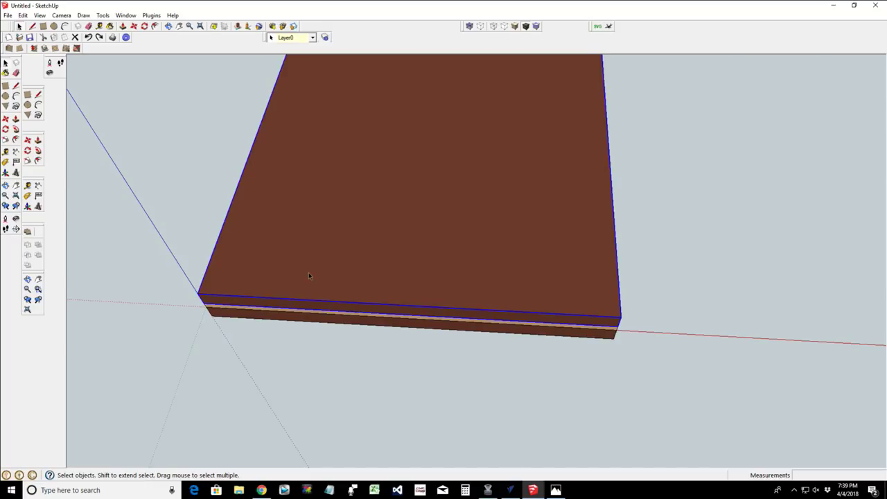
{"action": "left_click", "coordinate": [316, 319], "text": "shift"}
{"action": "left_click", "coordinate": [316, 318], "text": "shift"}
{"action": "key", "text": "ctrl+g"}
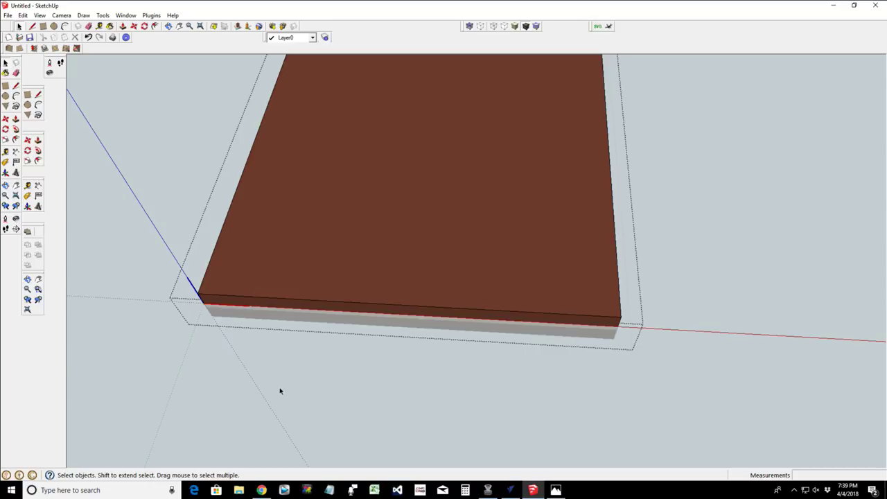
- Explode the top board, thin middle layer and lower slab components into plain geometry
{"action": "left_click", "coordinate": [280, 389]}
{"action": "left_click", "coordinate": [288, 273]}
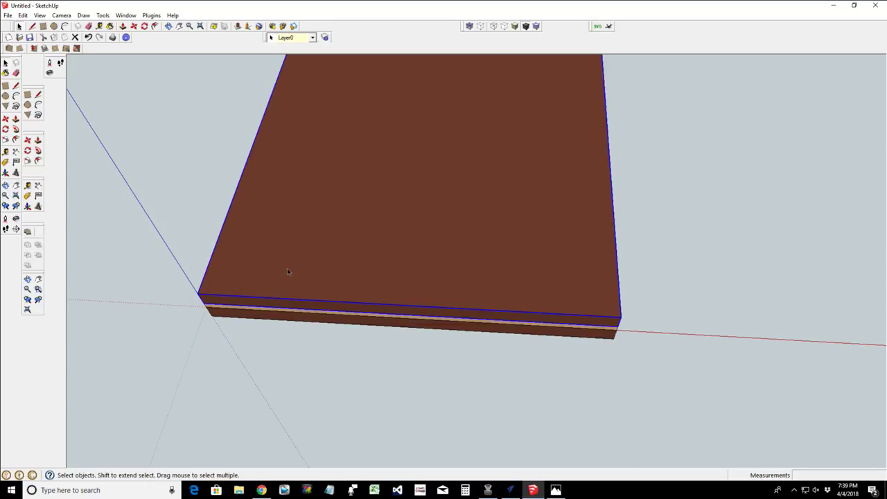
{"action": "left_click", "coordinate": [283, 319], "text": "shift"}
{"action": "left_click", "coordinate": [282, 281]}
{"action": "right_click", "coordinate": [252, 261]}
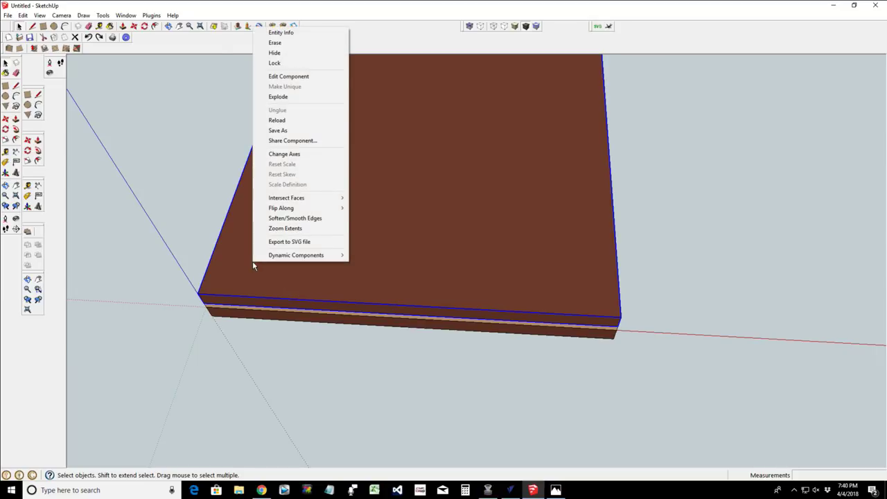
{"action": "left_click", "coordinate": [296, 95]}
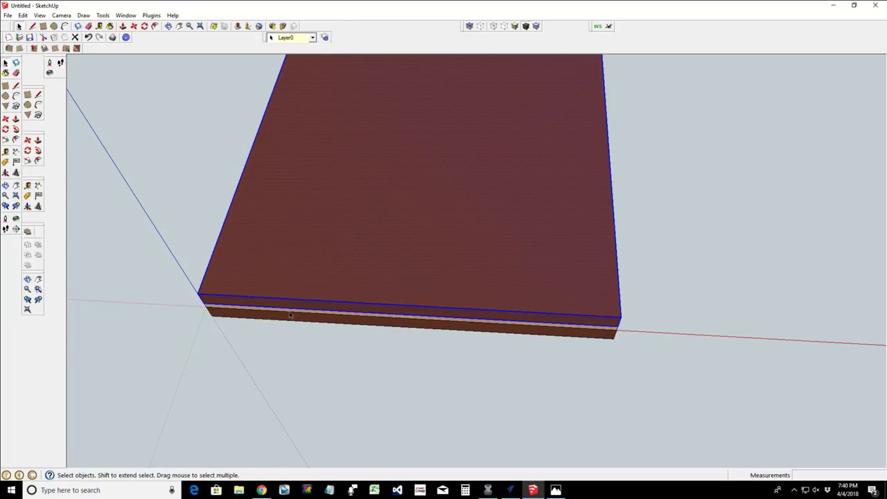
{"action": "left_click", "coordinate": [289, 314]}
{"action": "right_click", "coordinate": [291, 314]}
{"action": "left_click", "coordinate": [316, 148]}
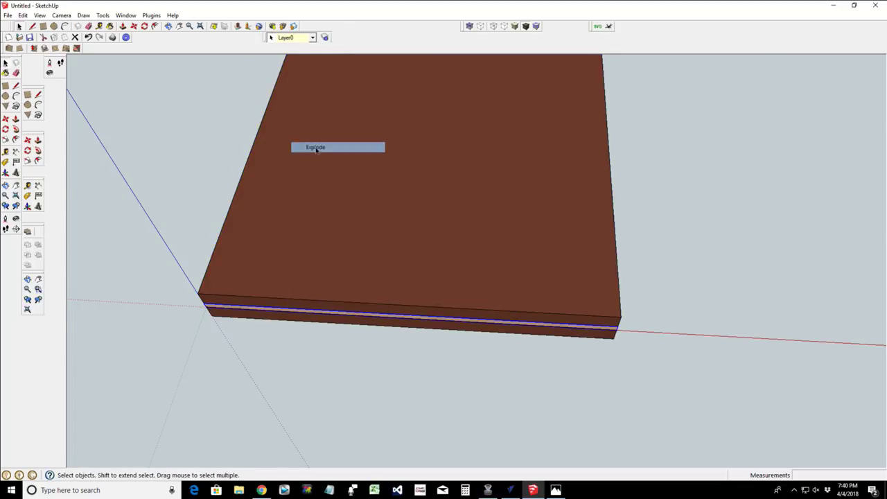
{"action": "right_click", "coordinate": [295, 319]}
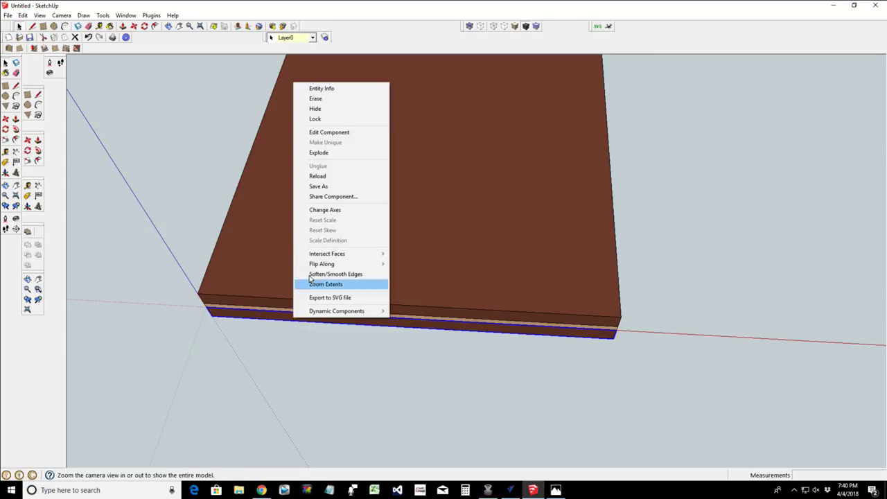
{"action": "left_click", "coordinate": [335, 152]}
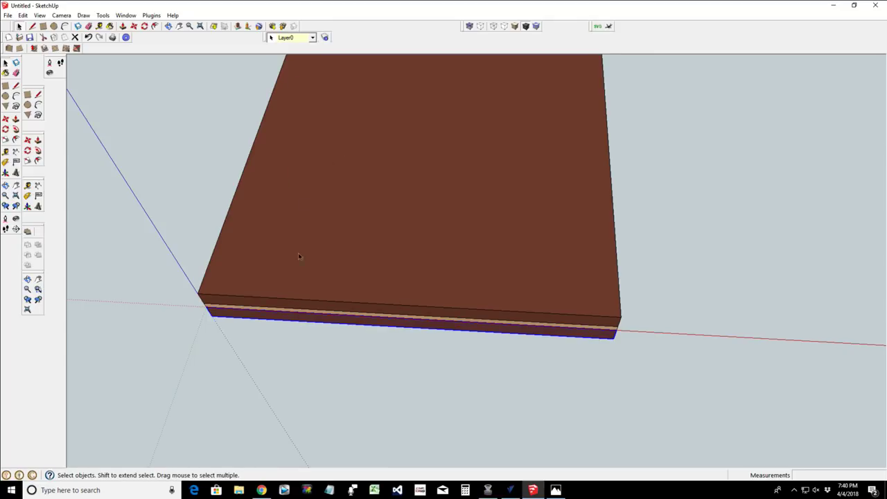
{"action": "scroll", "coordinate": [300, 257], "scroll_direction": "down", "scroll_amount": 4}
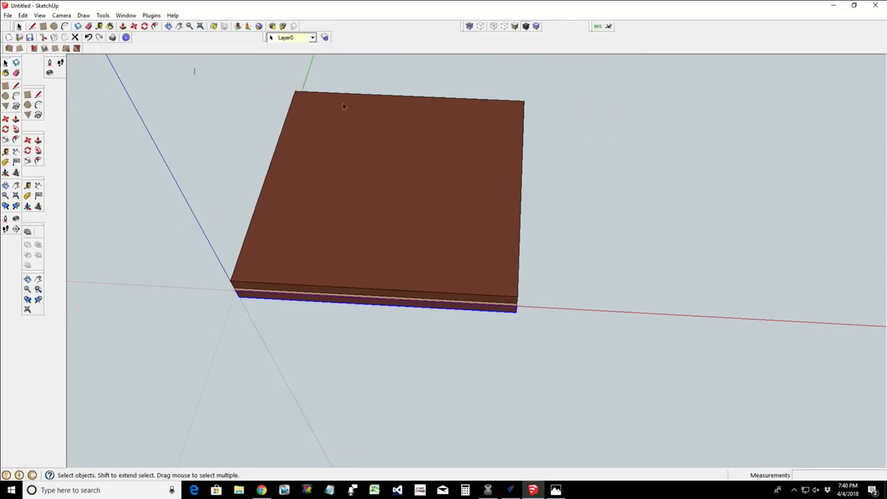
- Select the whole board and draw a circle near the front-left of its top face
{"action": "left_click_drag", "start_coordinate": [343, 105], "coordinate": [606, 385]}
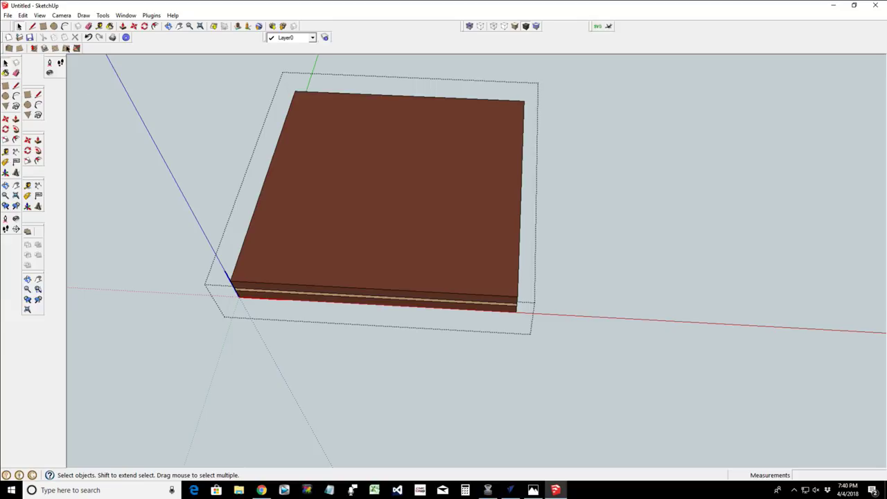
{"action": "left_click", "coordinate": [54, 26]}
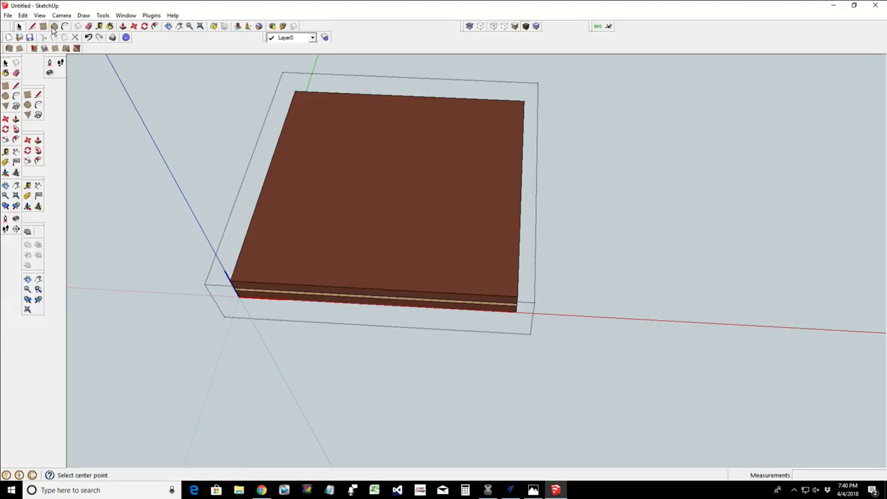
{"action": "left_click", "coordinate": [305, 237]}
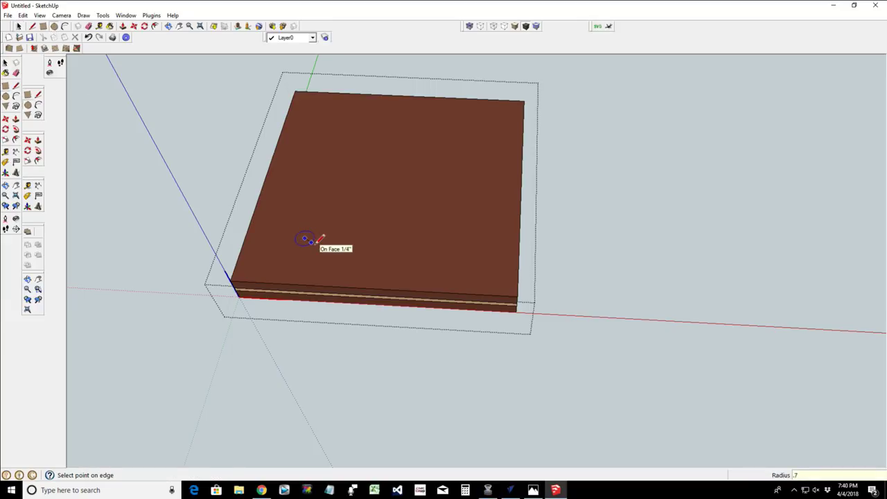
{"action": "left_click", "coordinate": [334, 240]}
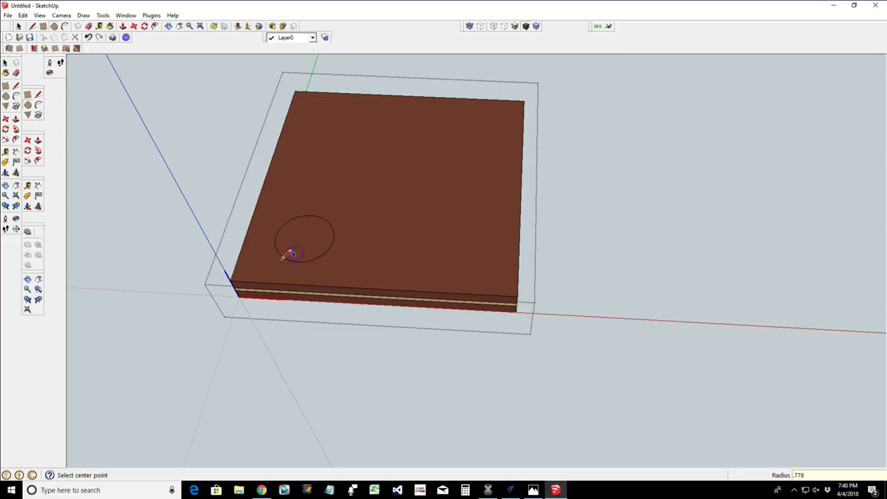
- Zoom in and check the ring-size chart before returning to SketchUp
{"action": "scroll", "coordinate": [284, 237], "scroll_direction": "up", "scroll_amount": 5}
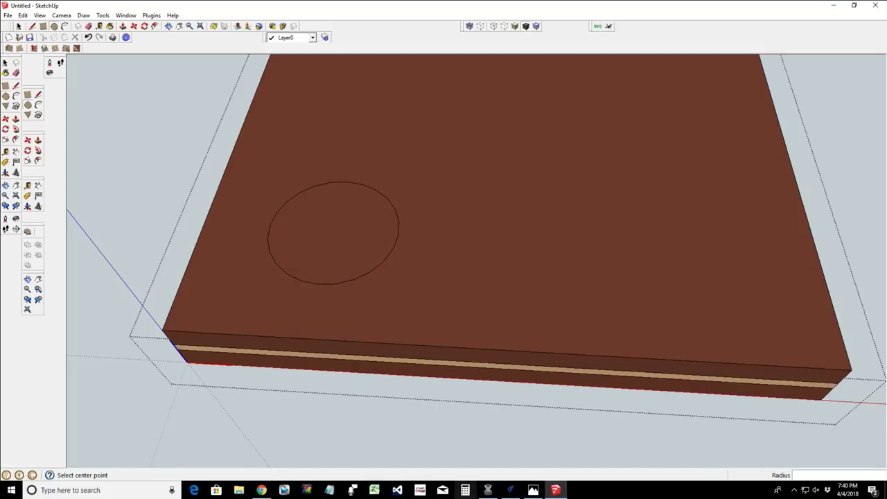
{"action": "left_click", "coordinate": [533, 491]}
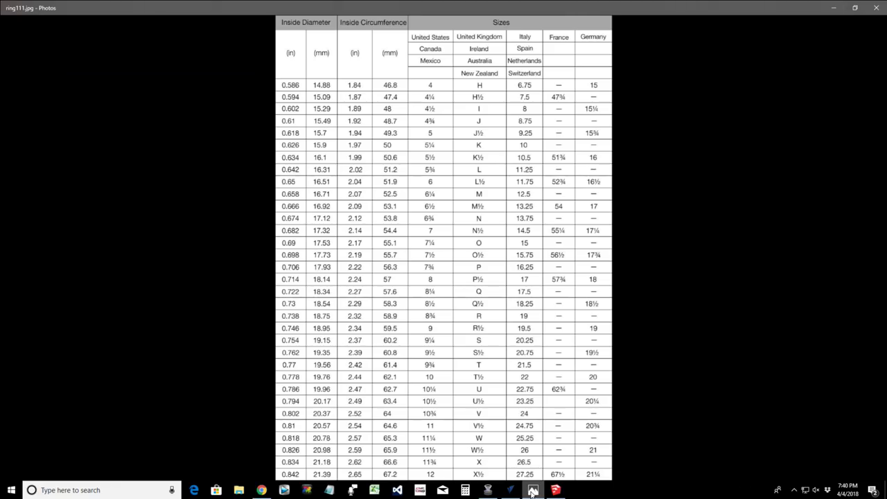
{"action": "left_click", "coordinate": [555, 490]}
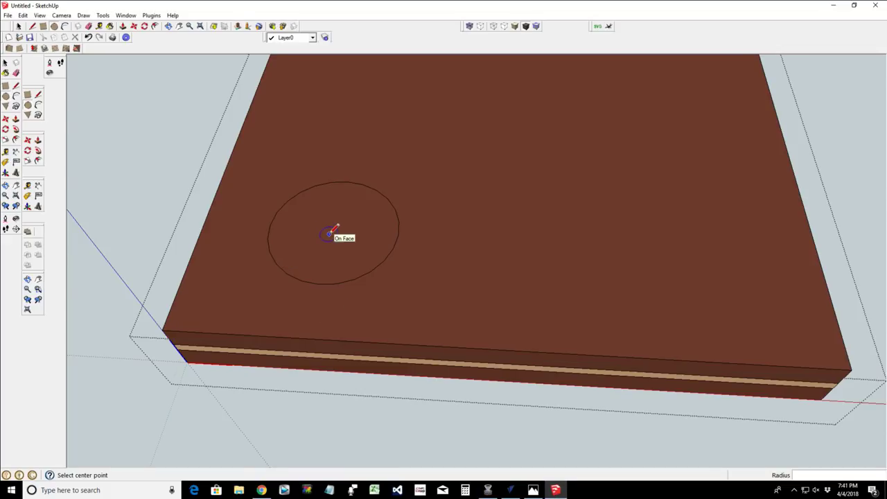
- Redraw a .778-radius circle with a concentric outer circle of about 1 1/16" radius
{"action": "key", "text": "ctrl+z"}
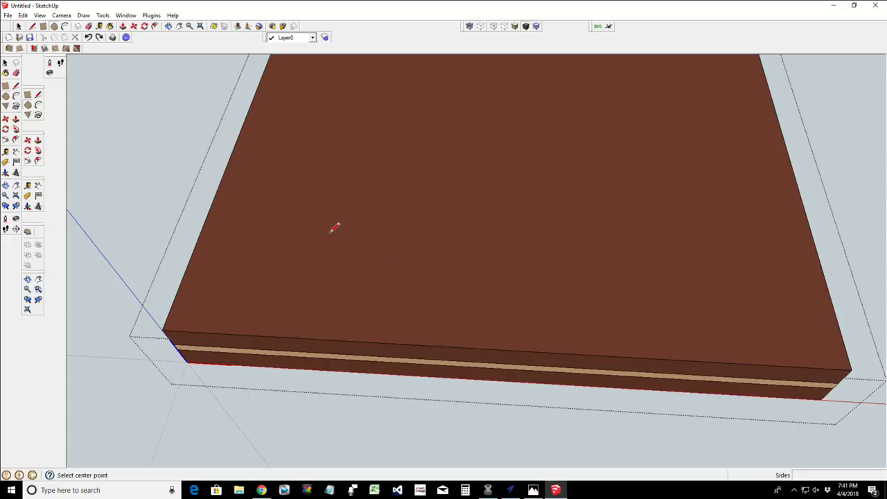
{"action": "left_click", "coordinate": [329, 233]}
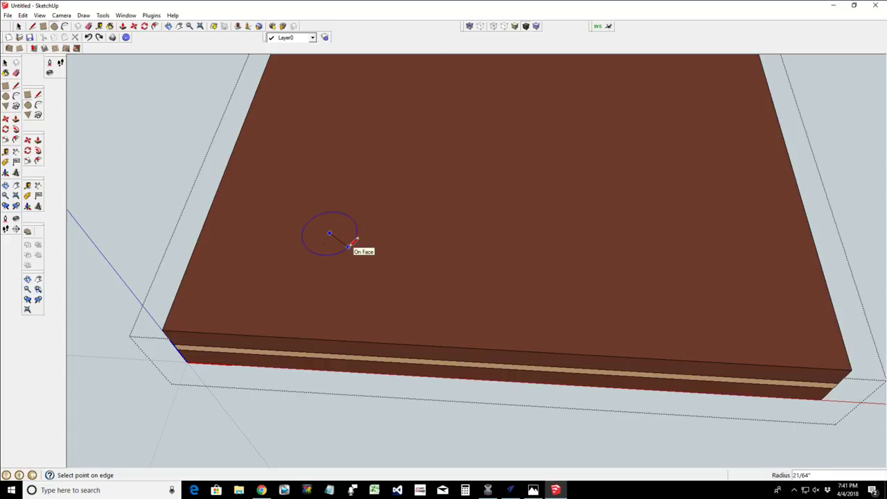
{"action": "type", "text": ".778"}
{"action": "key", "text": "Return"}
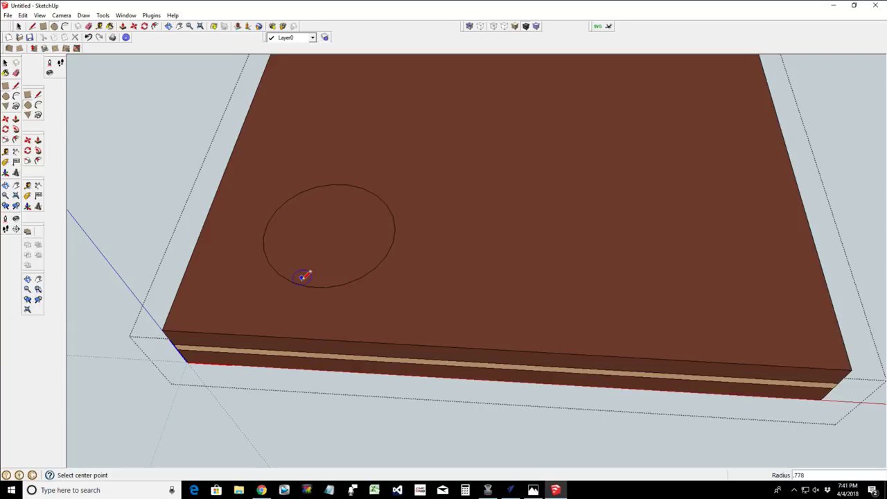
{"action": "left_click", "coordinate": [329, 232]}
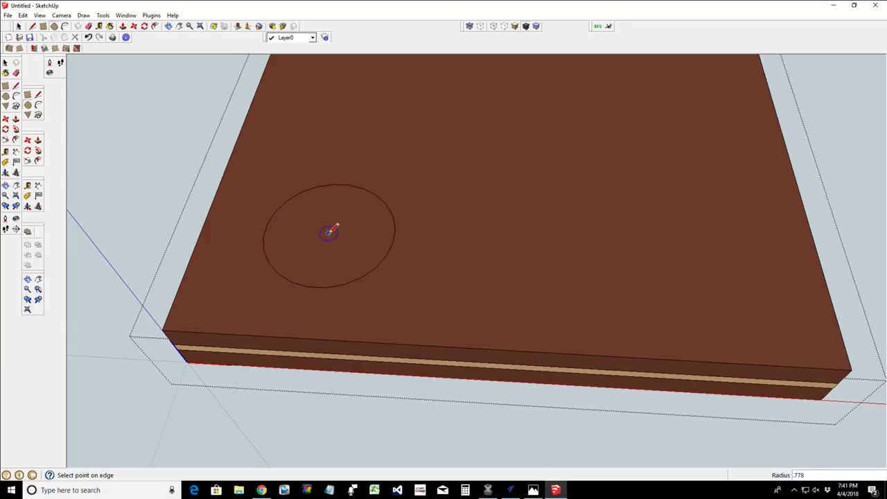
{"action": "left_click", "coordinate": [390, 283]}
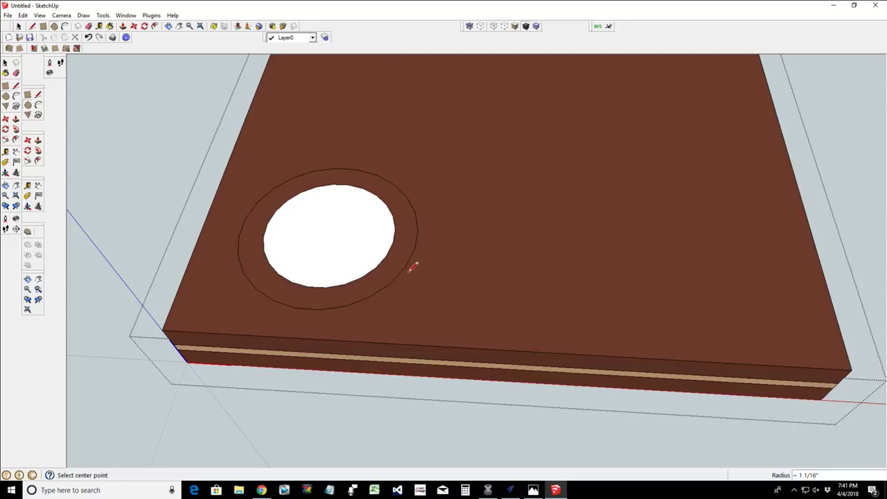
- Push/pull the board's top face up flush with the ring top, repeating the last distance
{"action": "left_click", "coordinate": [19, 27]}
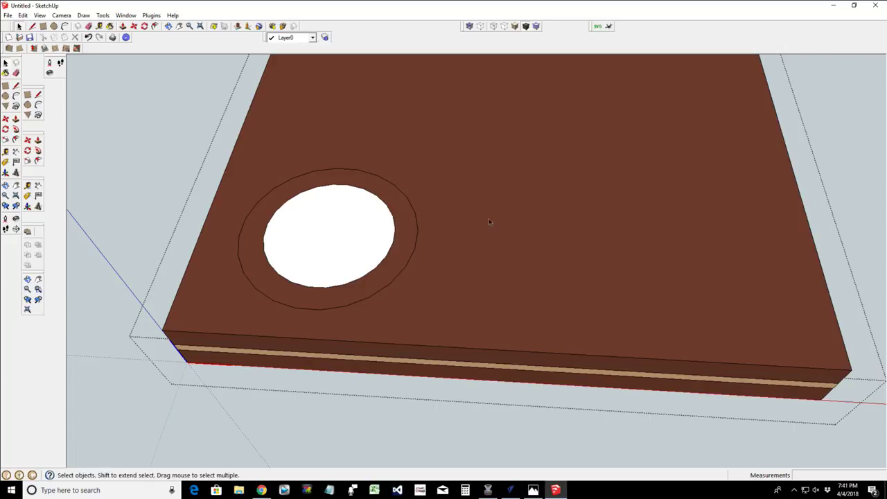
{"action": "left_click", "coordinate": [507, 219]}
{"action": "key", "text": "p"}
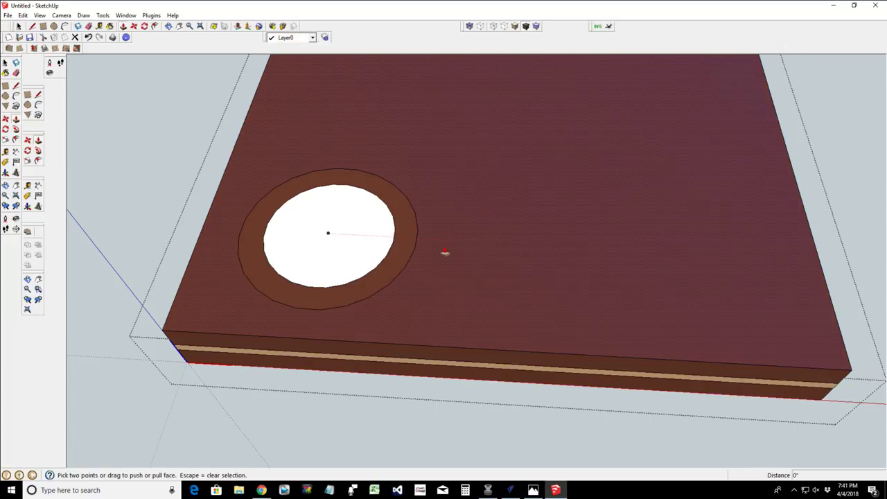
{"action": "left_click", "coordinate": [445, 253]}
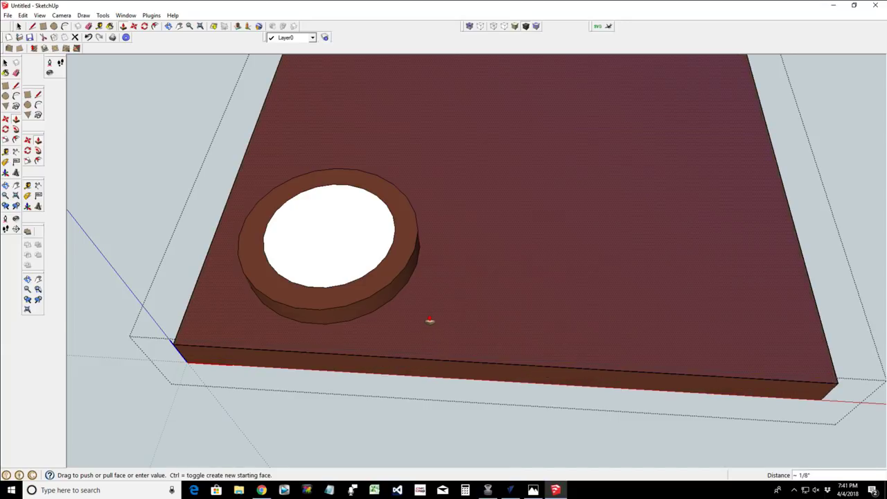
{"action": "left_click", "coordinate": [430, 320]}
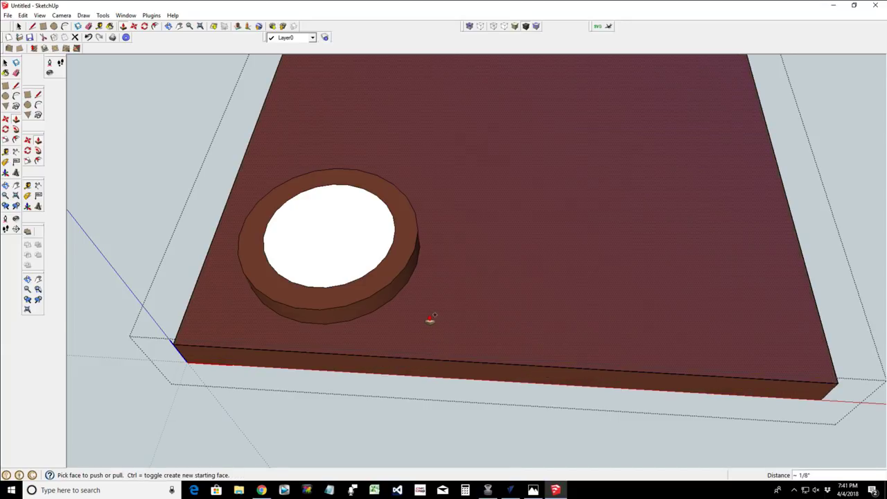
{"action": "key", "text": "ctrl+z"}
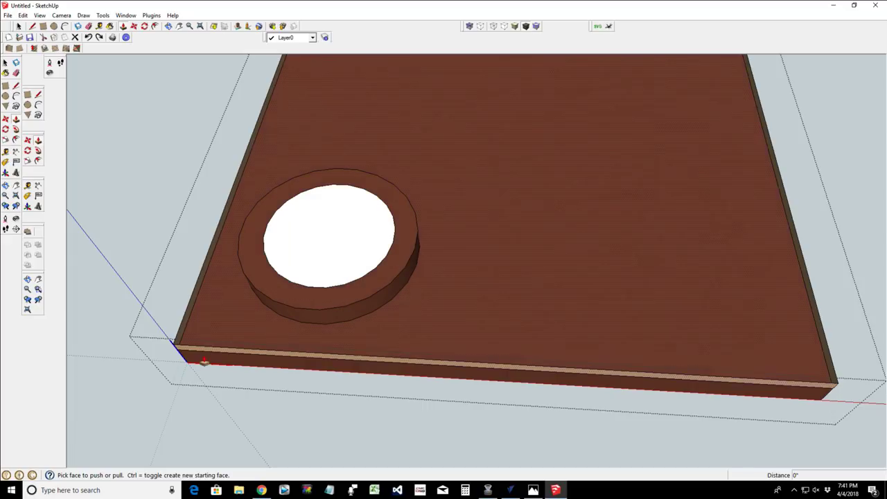
{"action": "scroll", "coordinate": [195, 363], "scroll_direction": "down", "scroll_amount": 4}
{"action": "scroll", "coordinate": [248, 383], "scroll_direction": "up", "scroll_amount": 2}
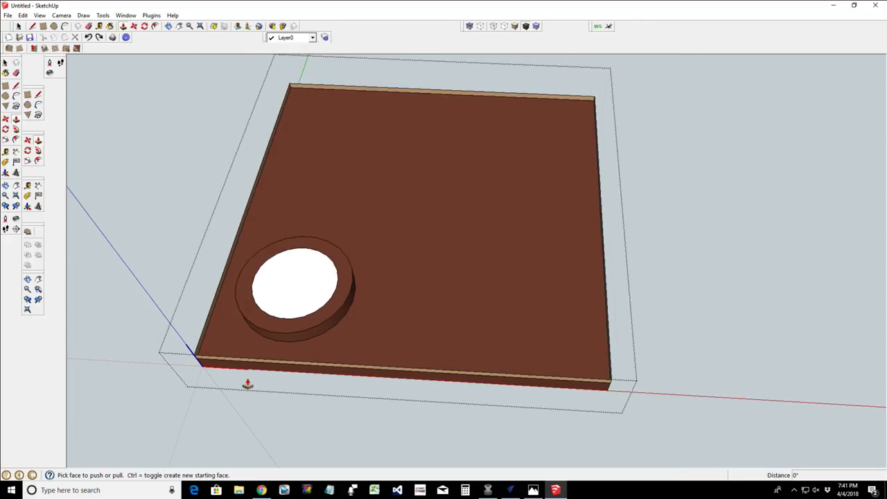
{"action": "double_click", "coordinate": [215, 313]}
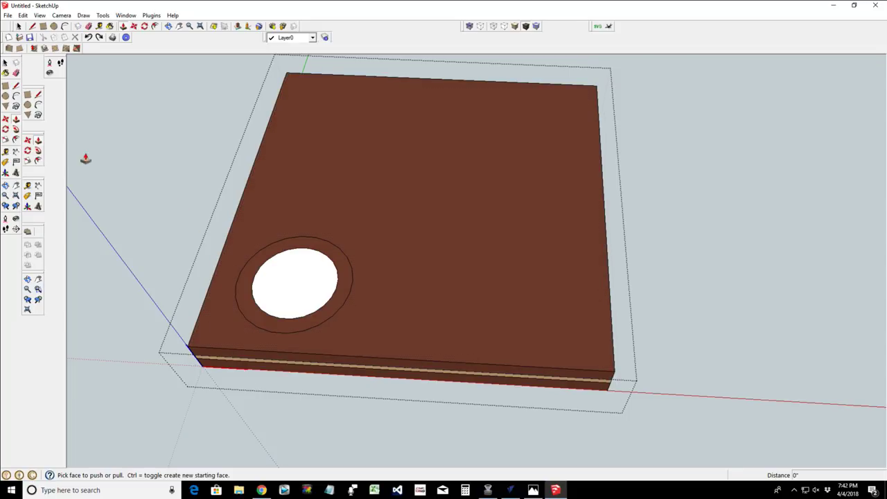
- Delete the board's recessed top face and orbit to a lower side view of the tray
{"action": "left_click", "coordinate": [19, 26]}
{"action": "left_click", "coordinate": [247, 180]}
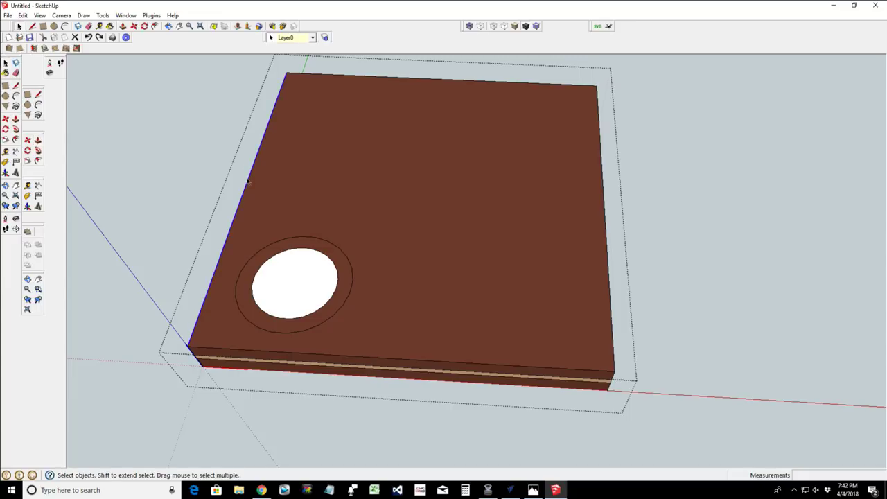
{"action": "key", "text": "ctrl+z"}
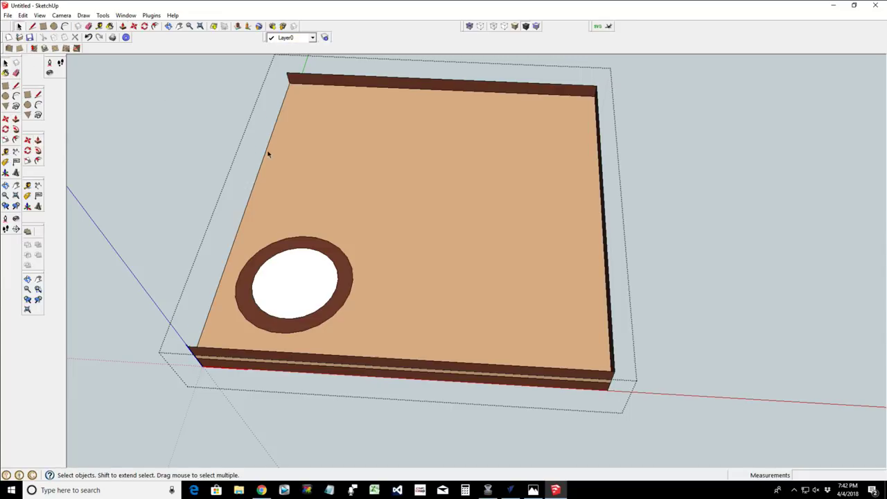
{"action": "left_click", "coordinate": [265, 157]}
{"action": "key", "text": "ctrl+y"}
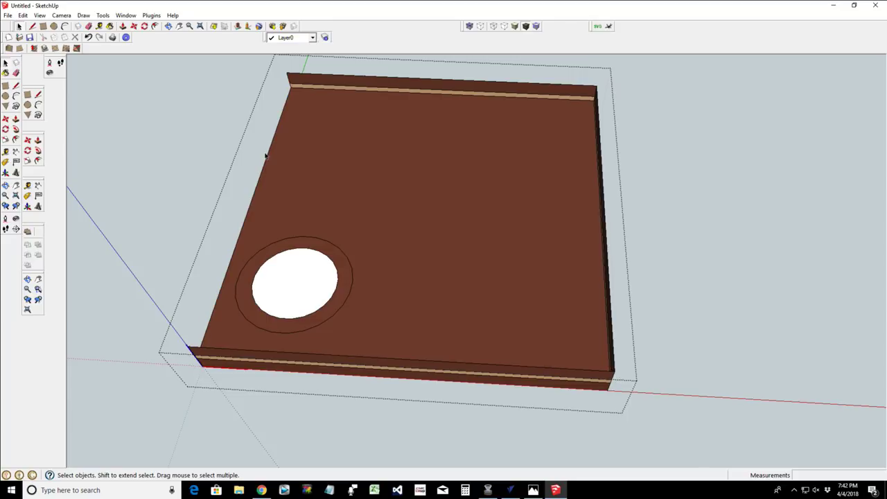
{"action": "key", "text": "ctrl+z"}
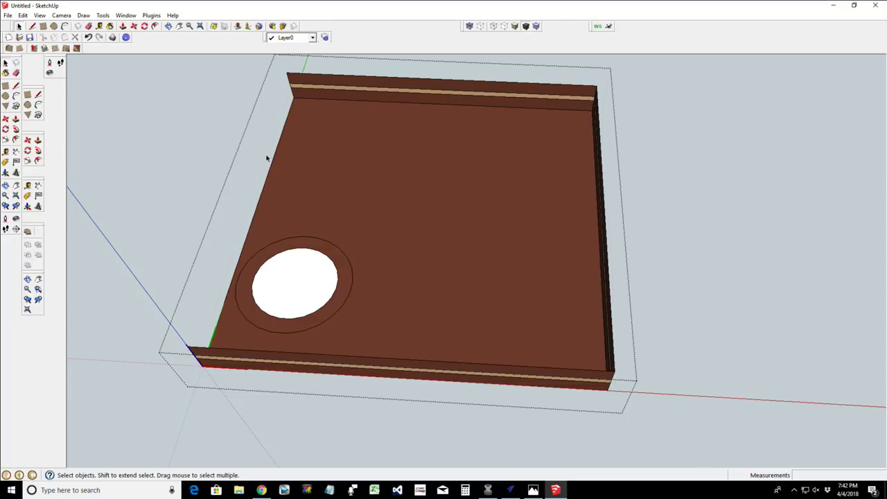
{"action": "left_click", "coordinate": [272, 161]}
{"action": "key", "text": "Delete"}
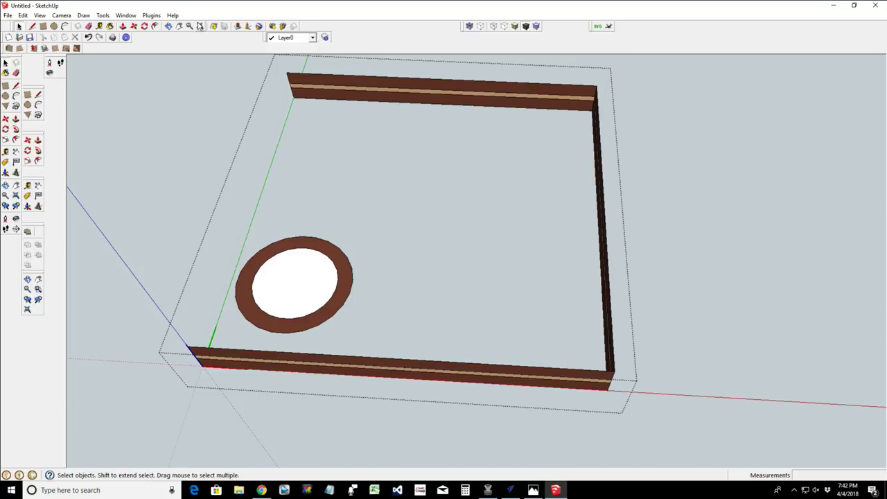
{"action": "left_click", "coordinate": [168, 26]}
{"action": "left_click_drag", "start_coordinate": [290, 365], "coordinate": [597, 248]}
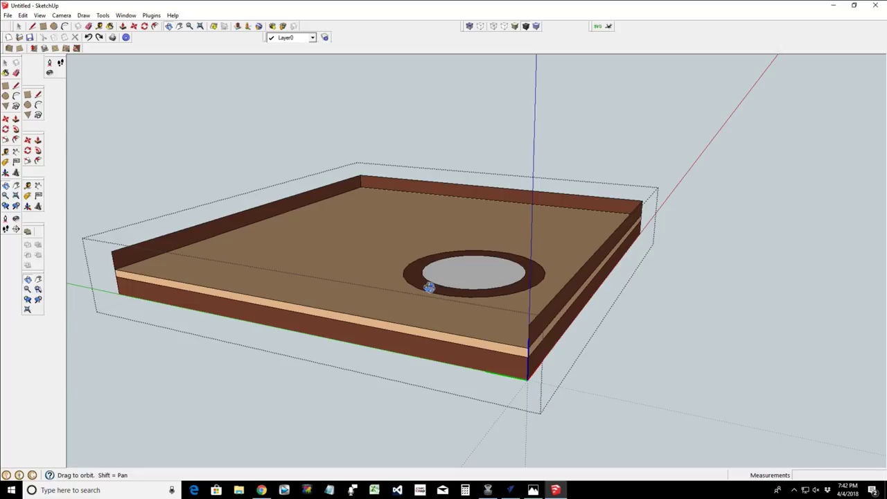
- Pull the flat ring face up in two passes into a raised hollow ring, then select all its geometry
{"action": "key", "text": "p"}
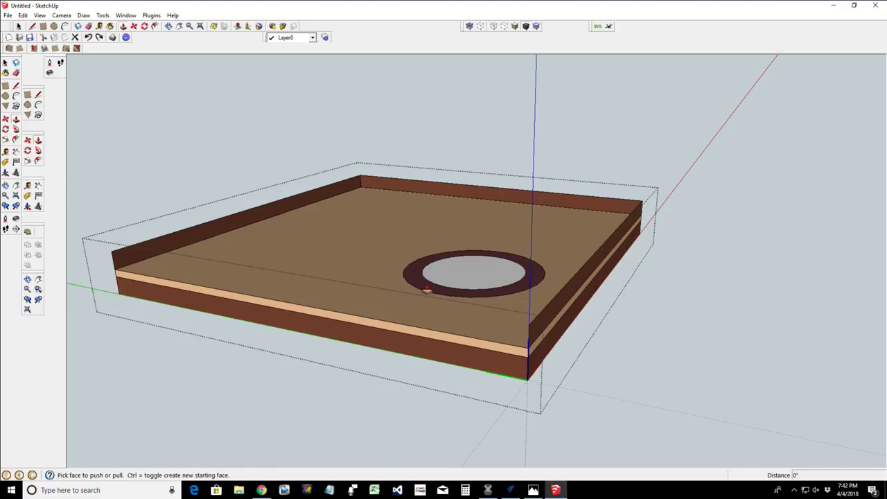
{"action": "left_click_drag", "start_coordinate": [428, 288], "coordinate": [426, 269]}
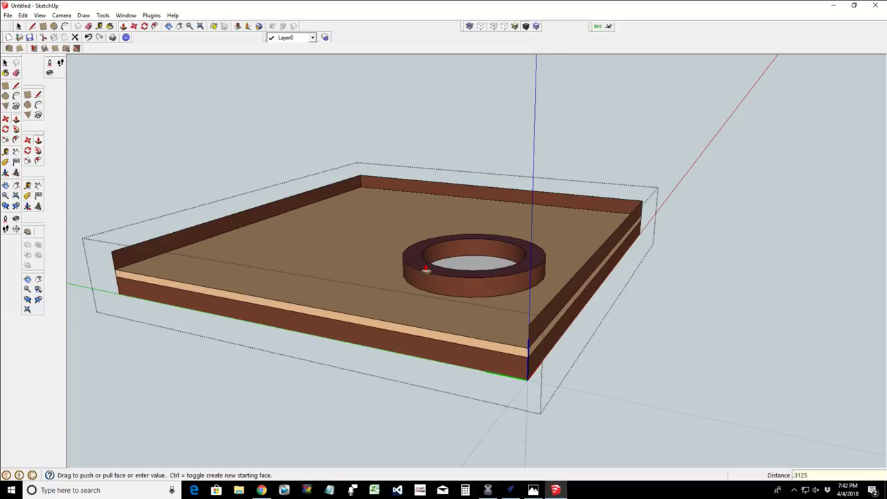
{"action": "left_click_drag", "start_coordinate": [426, 269], "coordinate": [426, 263]}
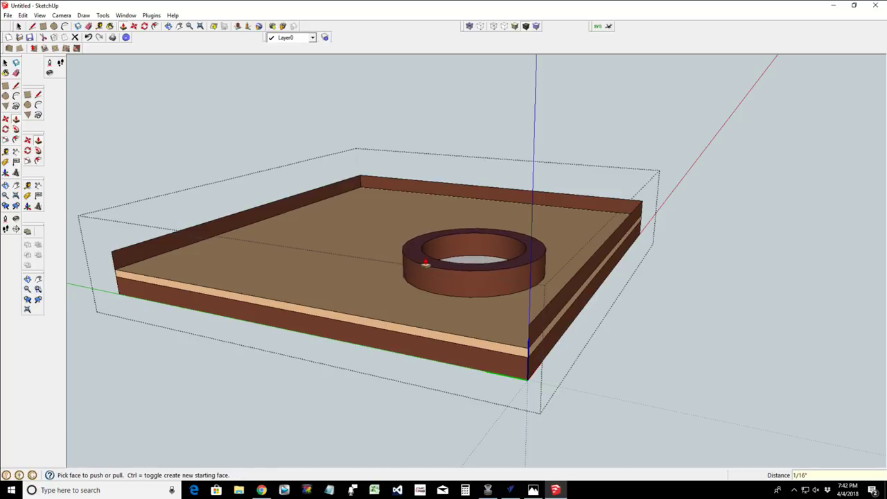
{"action": "left_click", "coordinate": [425, 264]}
{"action": "key", "text": "space"}
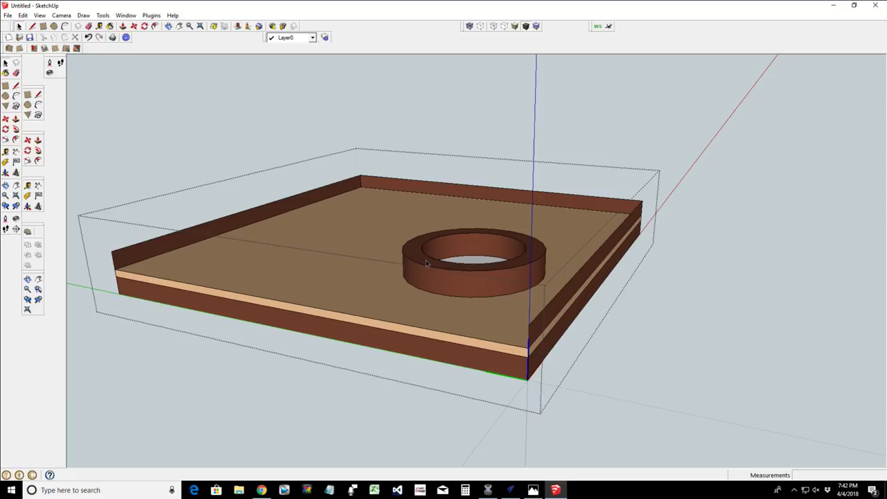
{"action": "triple_click", "coordinate": [426, 263]}
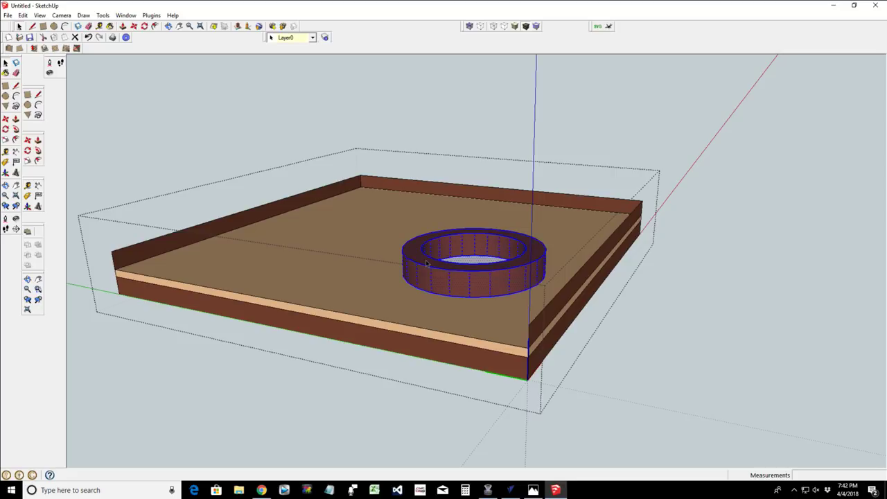
{"action": "key", "text": "g"}
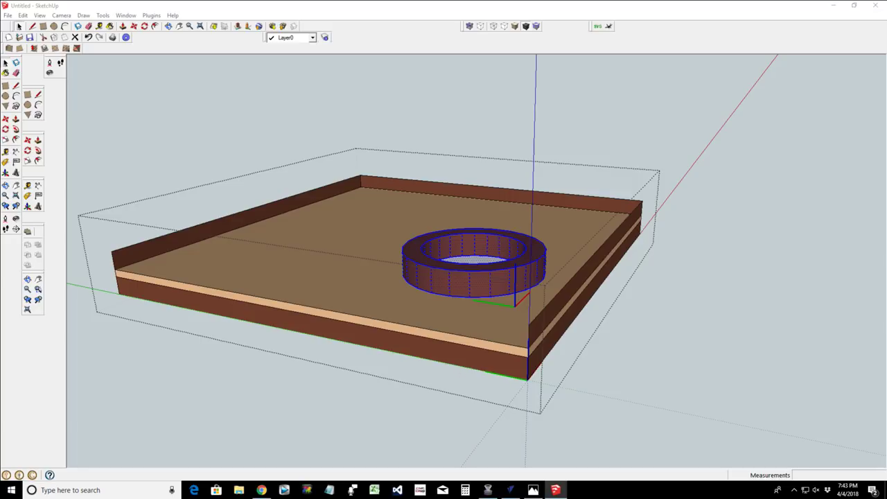
- Group the ring and move it out of the tray to sit beside its front edge
{"action": "key", "text": "ctrl+g"}
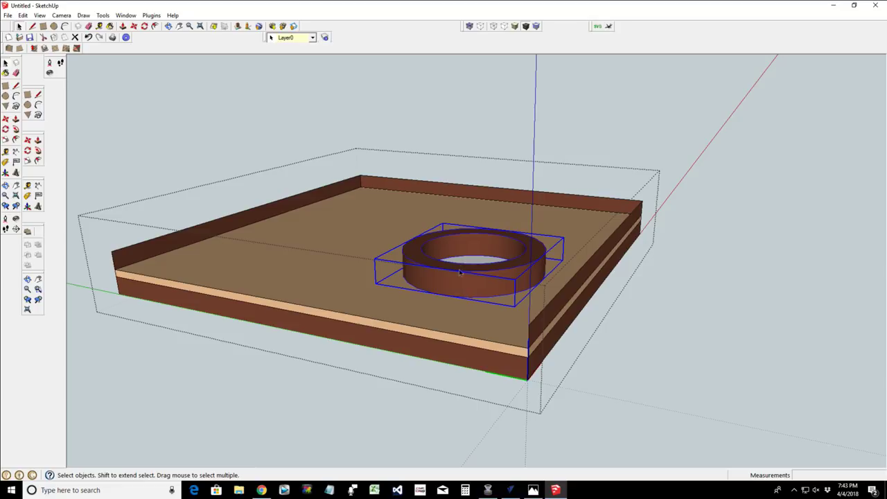
{"action": "key", "text": "m"}
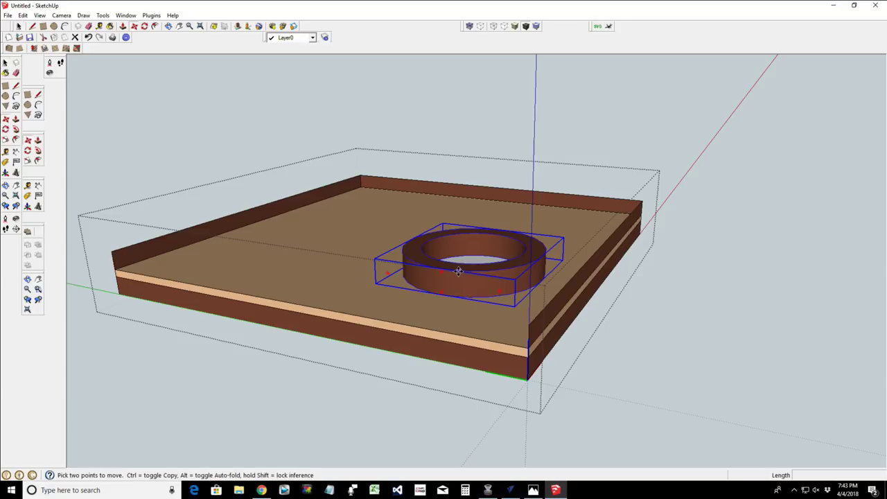
{"action": "left_click", "coordinate": [460, 272]}
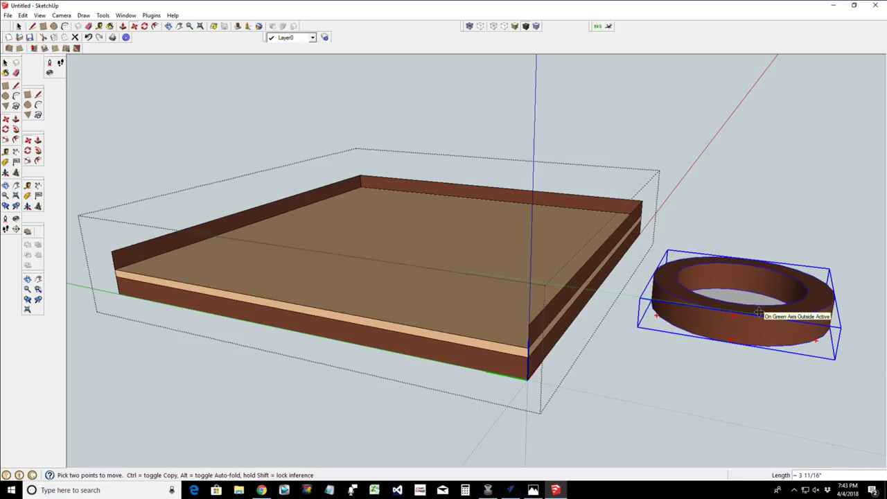
{"action": "left_click", "coordinate": [752, 313]}
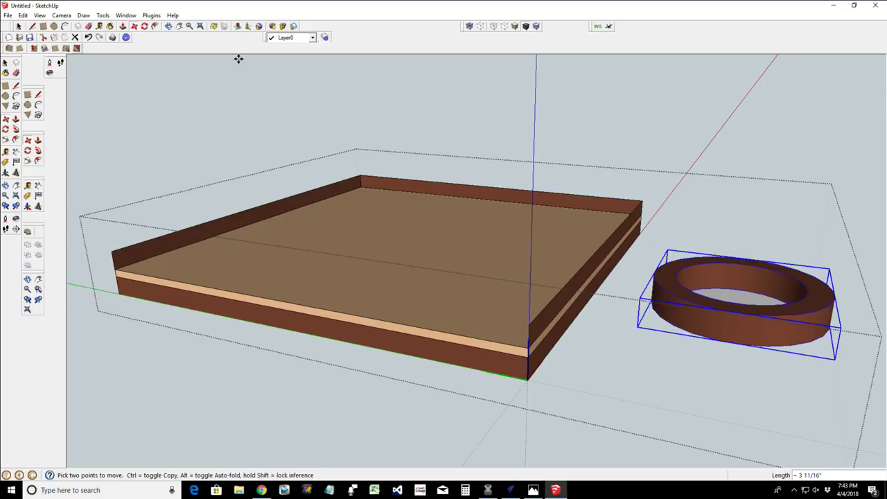
{"action": "left_click", "coordinate": [168, 26]}
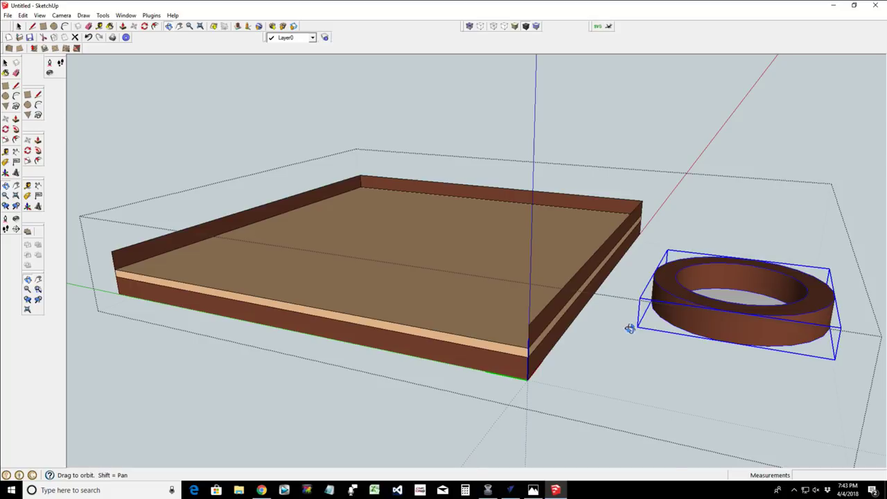
{"action": "left_click_drag", "start_coordinate": [629, 329], "coordinate": [416, 431]}
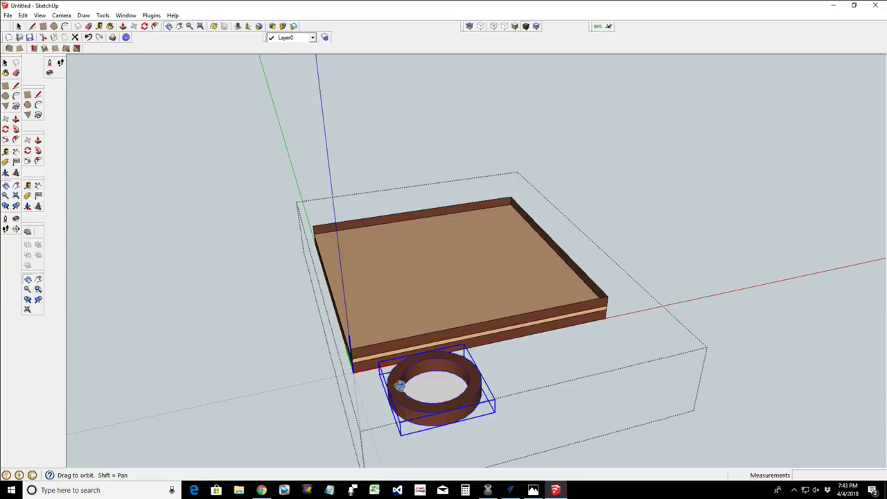
- Enter the ring group, sketch a circle inside the ring, then undo it
{"action": "left_click_drag", "start_coordinate": [406, 385], "coordinate": [316, 366]}
{"action": "key", "text": "space"}
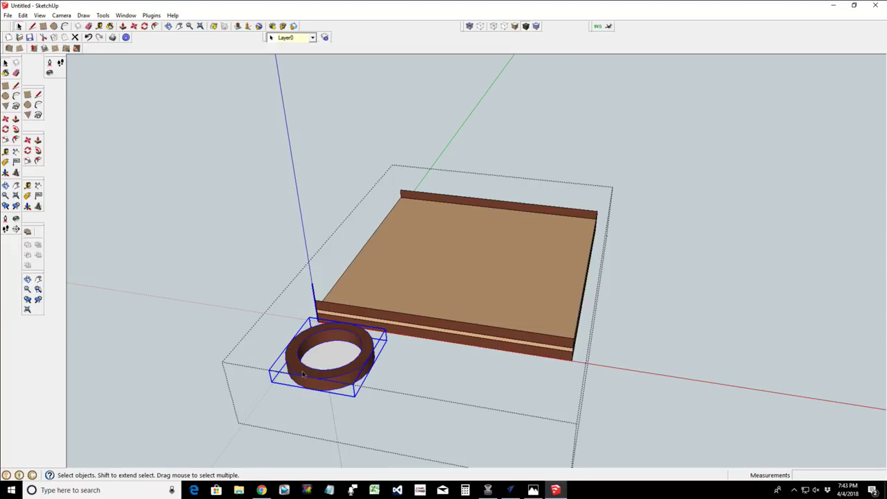
{"action": "double_click", "coordinate": [303, 374]}
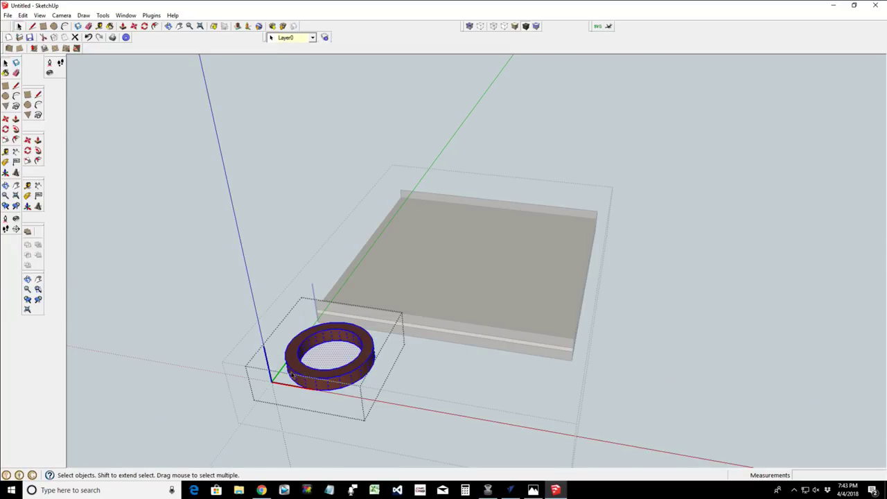
{"action": "key", "text": "Escape"}
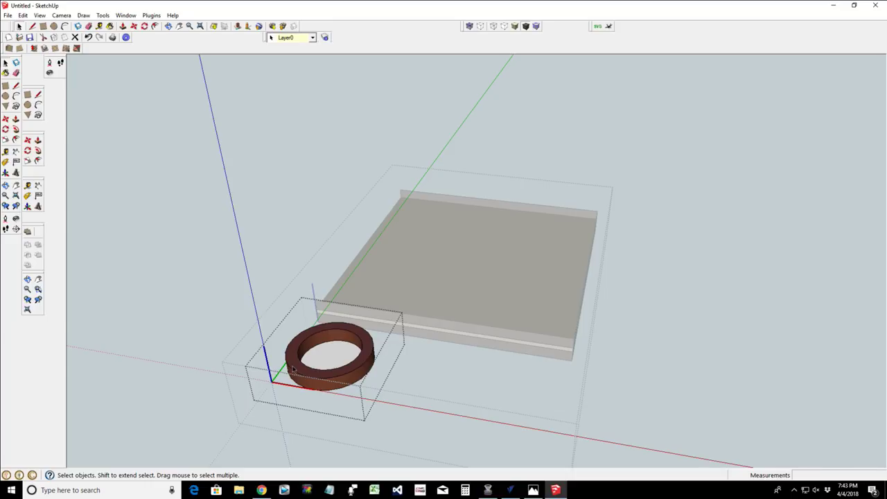
{"action": "key", "text": "r"}
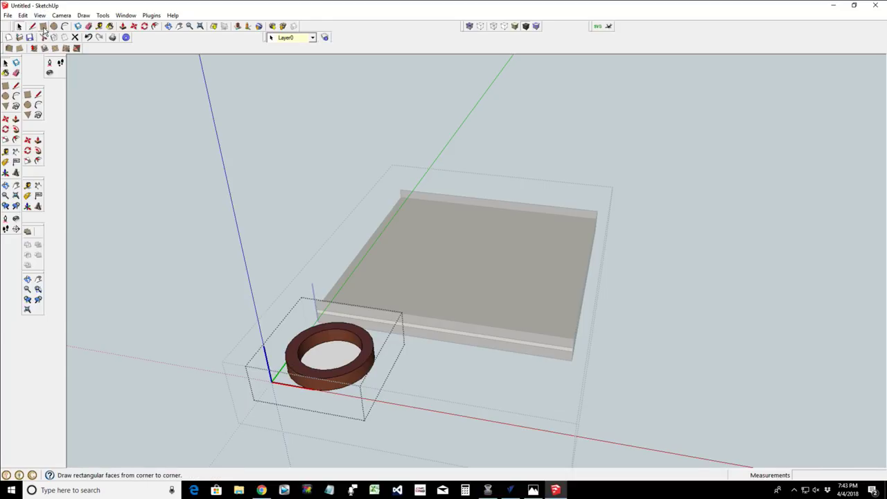
{"action": "key", "text": "c"}
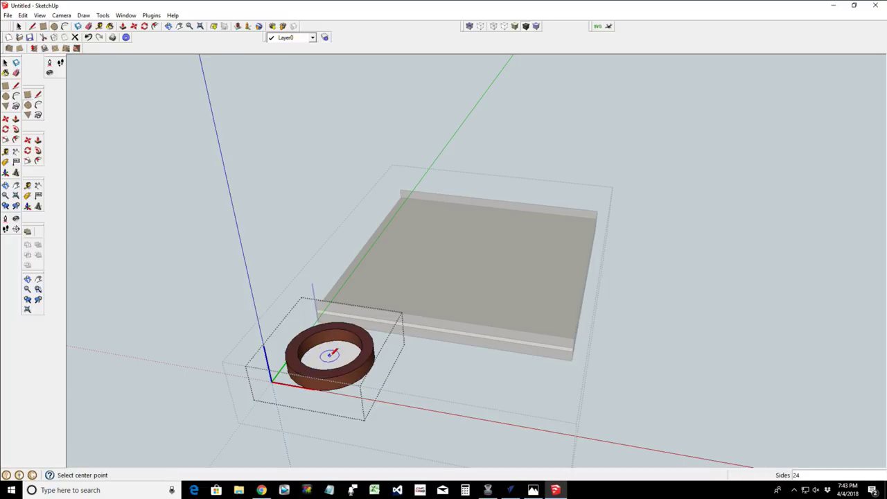
{"action": "left_click", "coordinate": [329, 355]}
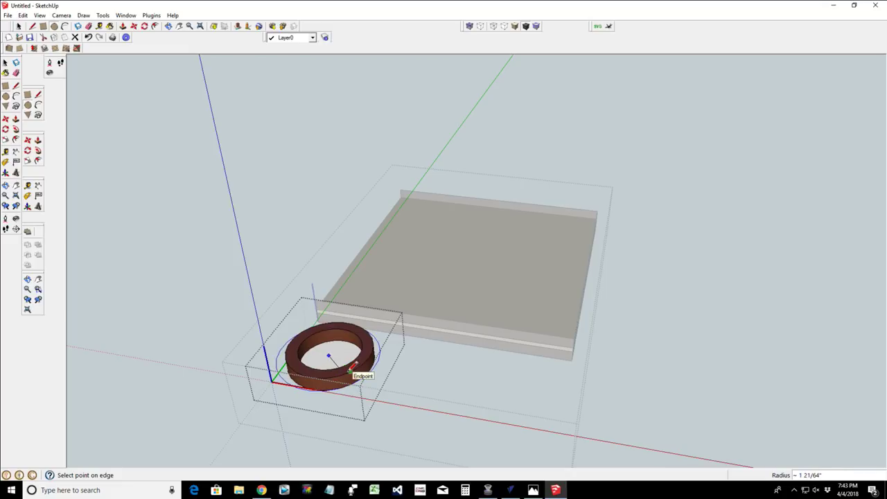
{"action": "left_click", "coordinate": [353, 365]}
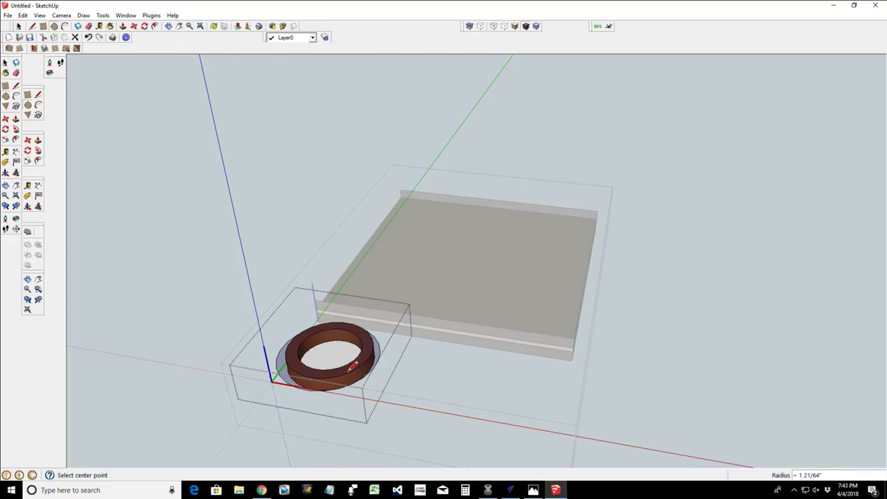
{"action": "key", "text": "ctrl+z"}
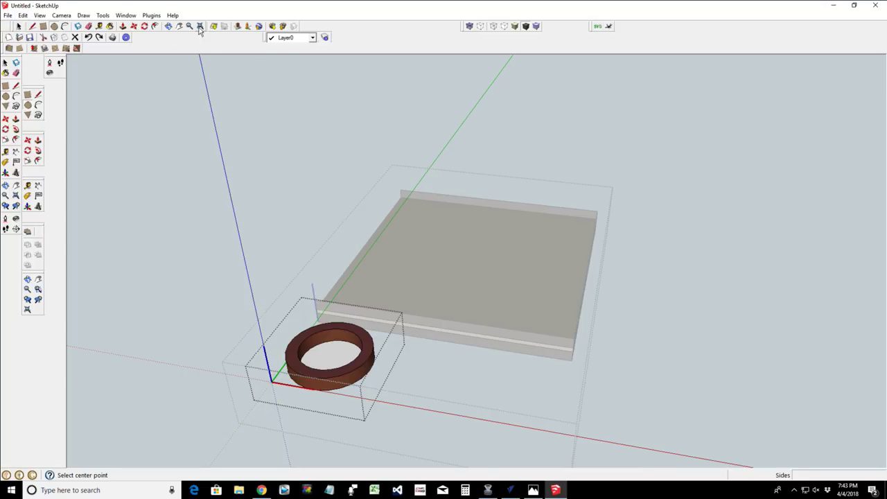
- Extend the ring's face by about 1/64 inch with Push/Pull
{"action": "left_click", "coordinate": [168, 26]}
{"action": "left_click_drag", "start_coordinate": [287, 224], "coordinate": [685, 234]}
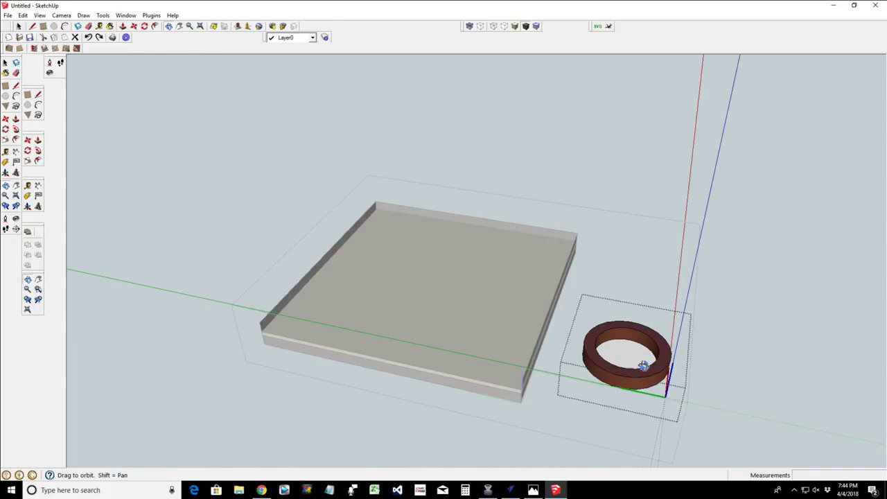
{"action": "scroll", "coordinate": [645, 394], "scroll_direction": "up", "scroll_amount": 3}
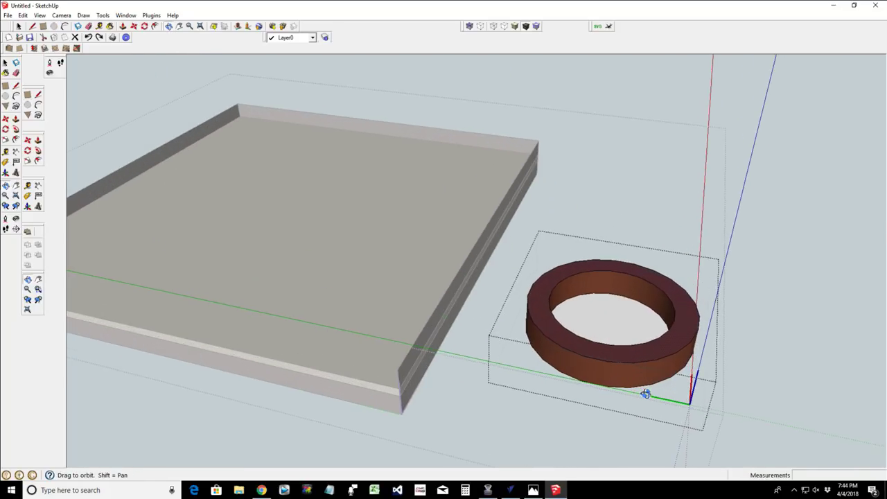
{"action": "key", "text": "p"}
{"action": "left_click", "coordinate": [566, 341]}
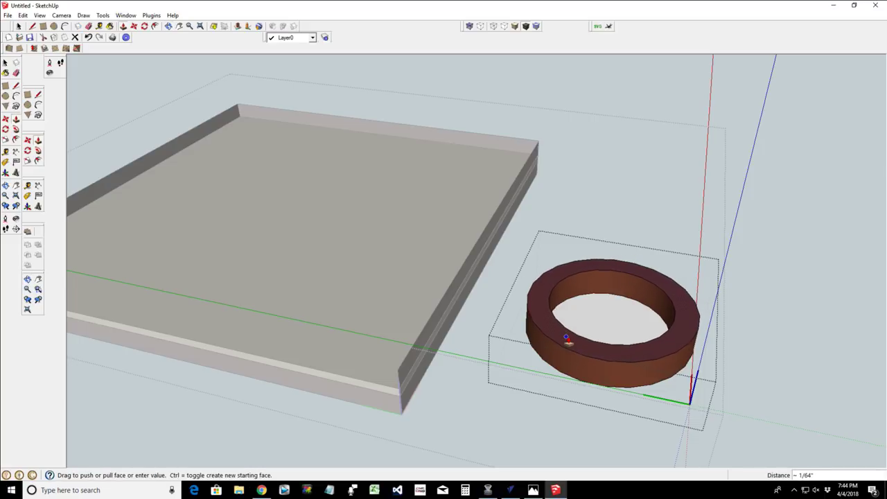
{"action": "left_click", "coordinate": [568, 339]}
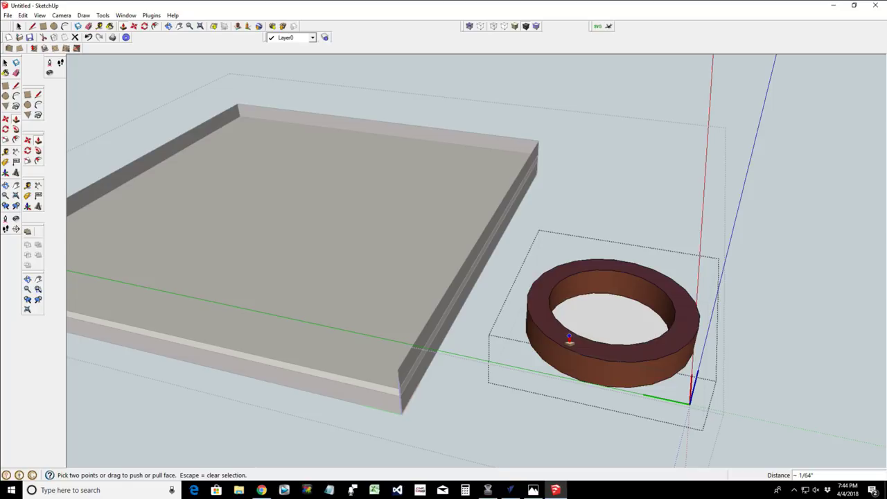
{"action": "key", "text": "space"}
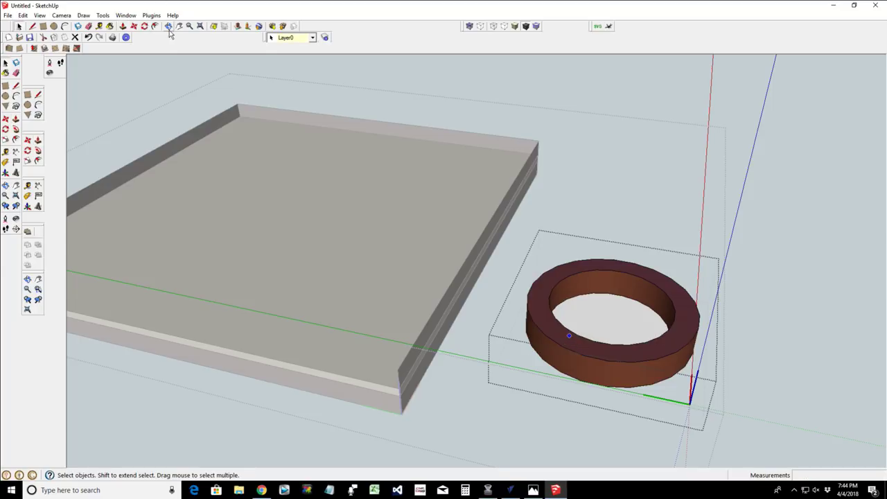
- Switch to the standard Top view of the model
{"action": "left_click", "coordinate": [61, 15]}
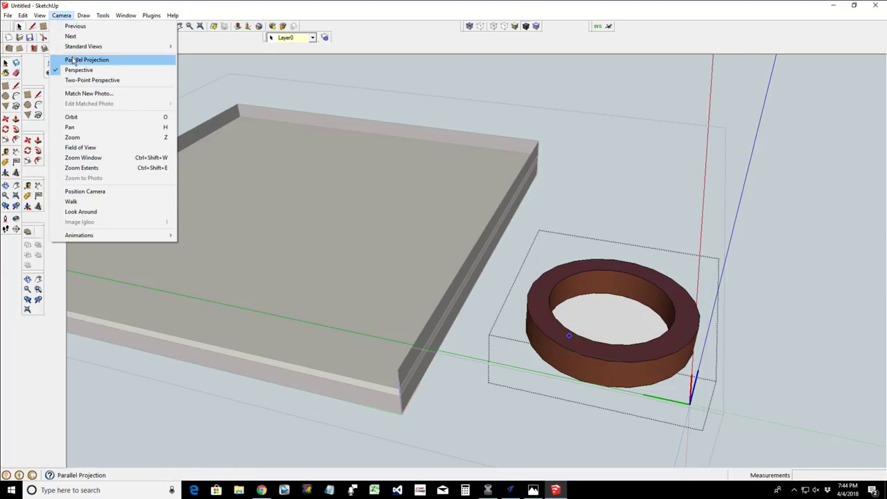
{"action": "mouse_move", "coordinate": [72, 49]}
{"action": "left_click", "coordinate": [198, 46]}
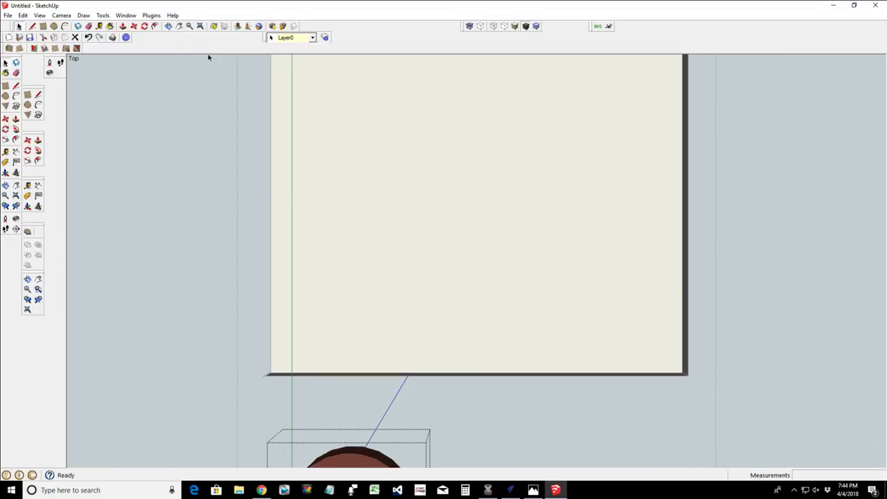
{"action": "scroll", "coordinate": [346, 328], "scroll_direction": "down", "scroll_amount": 5}
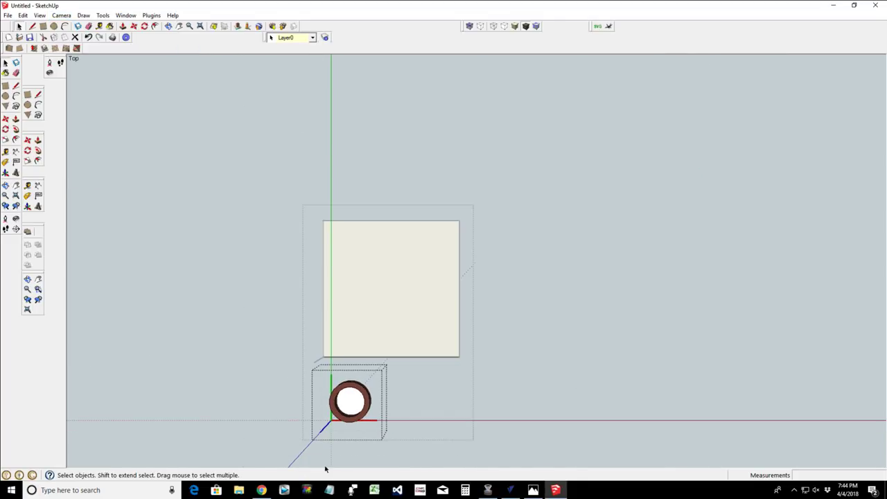
{"action": "scroll", "coordinate": [352, 418], "scroll_direction": "up", "scroll_amount": 6}
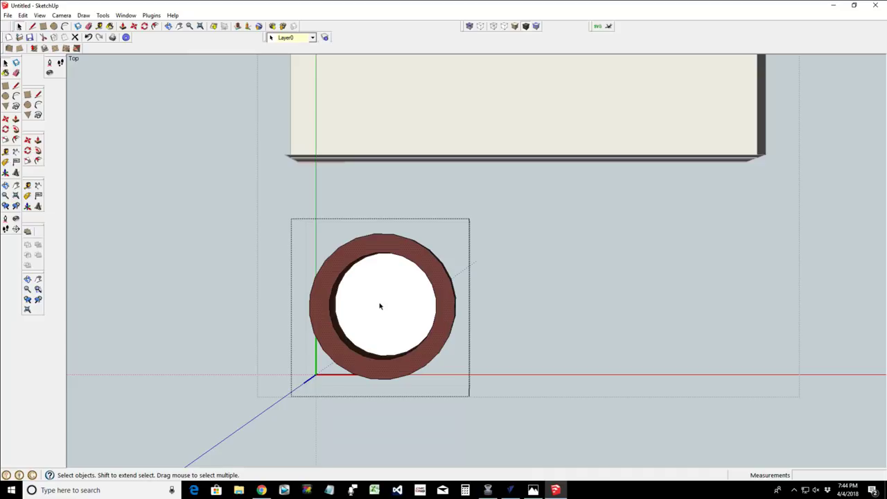
- Draw a circle out to the ring's outer rim and extrude it about 1 53/64 inch
{"action": "key", "text": "p"}
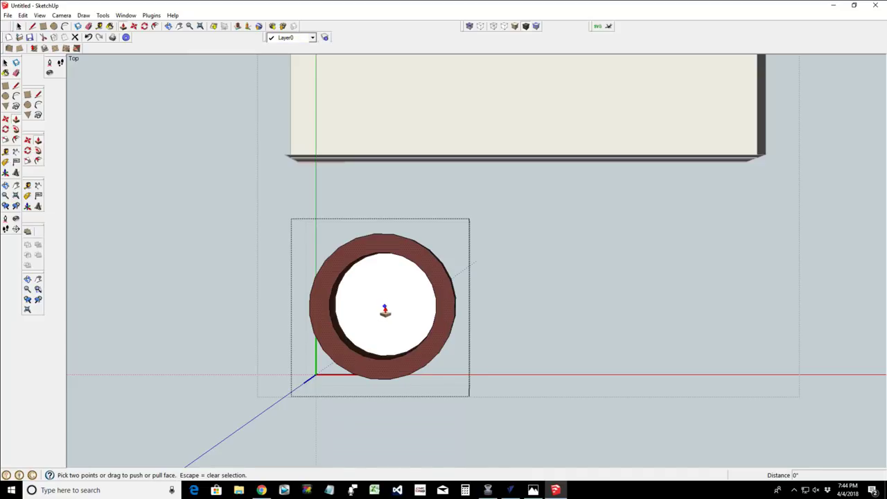
{"action": "key", "text": "c"}
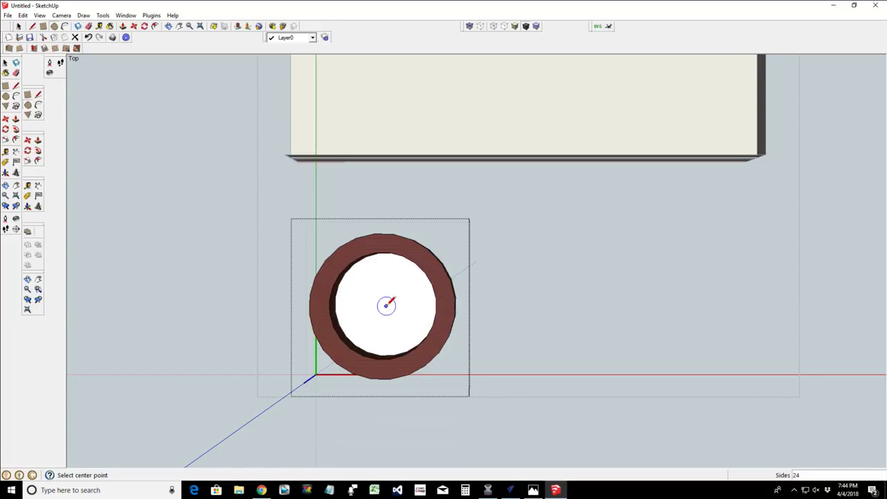
{"action": "left_click", "coordinate": [385, 305]}
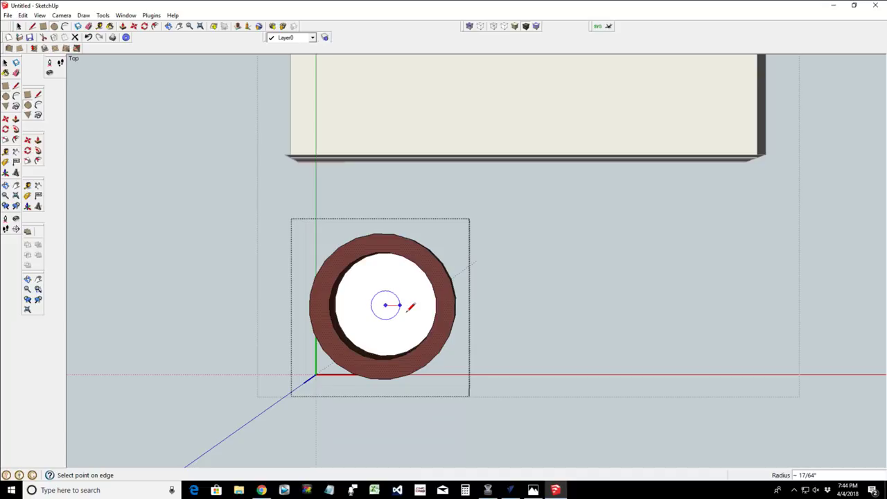
{"action": "left_click", "coordinate": [452, 334]}
{"action": "key", "text": "p"}
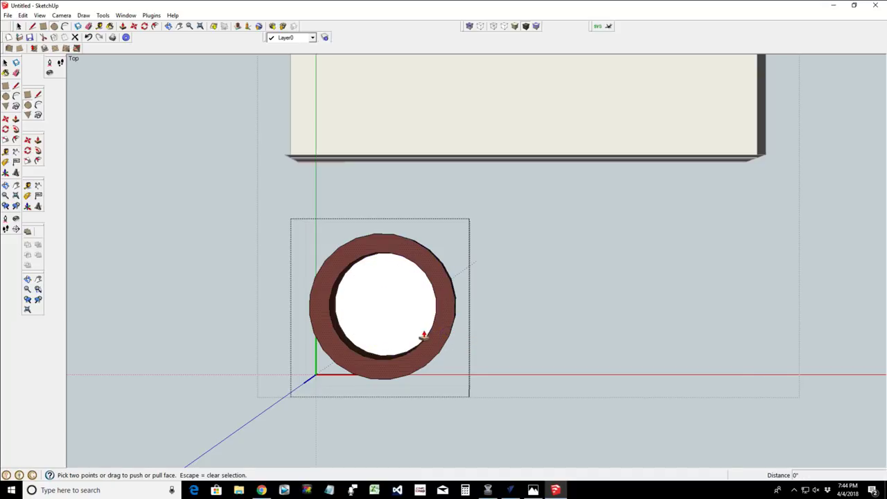
{"action": "left_click", "coordinate": [432, 345]}
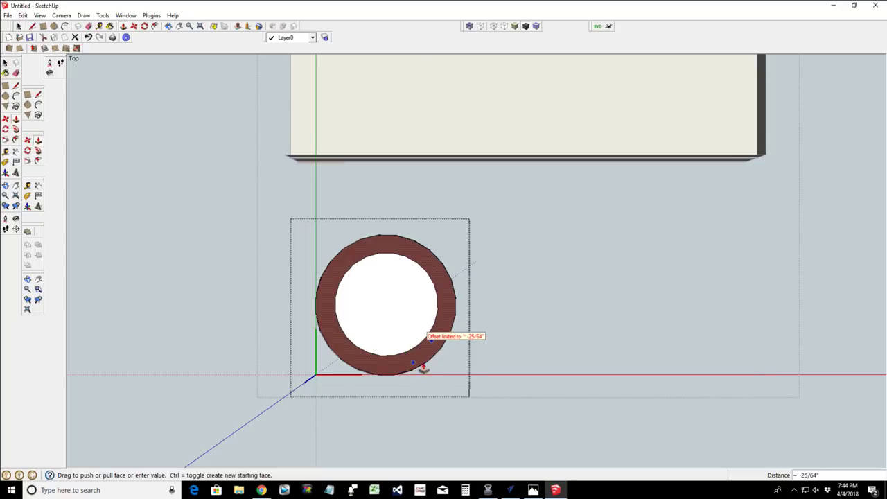
{"action": "left_click", "coordinate": [426, 368]}
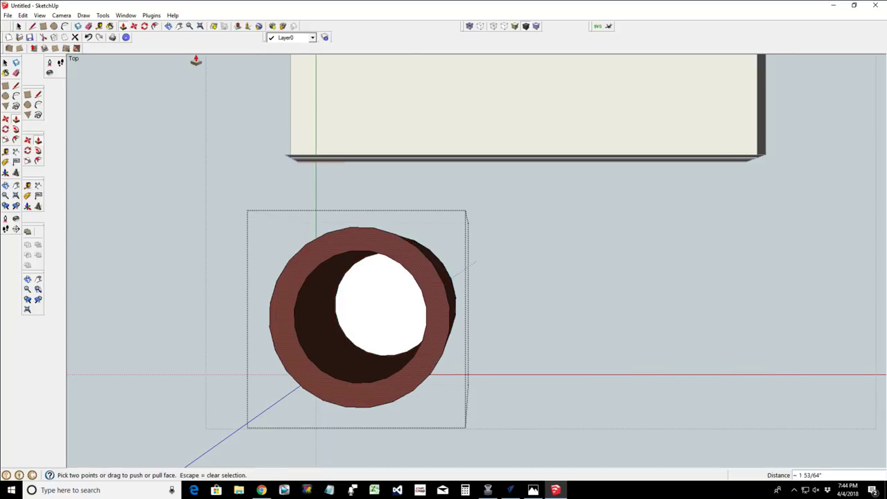
- Orbit to a side view and undo the tall cylinder extrusion, leaving a short ring
{"action": "left_click", "coordinate": [169, 27]}
{"action": "left_click_drag", "start_coordinate": [301, 450], "coordinate": [248, 66]}
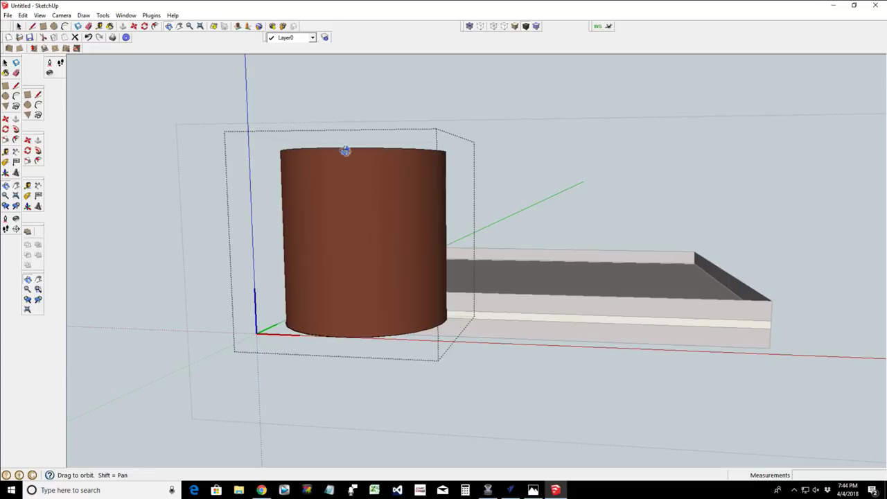
{"action": "key", "text": "p"}
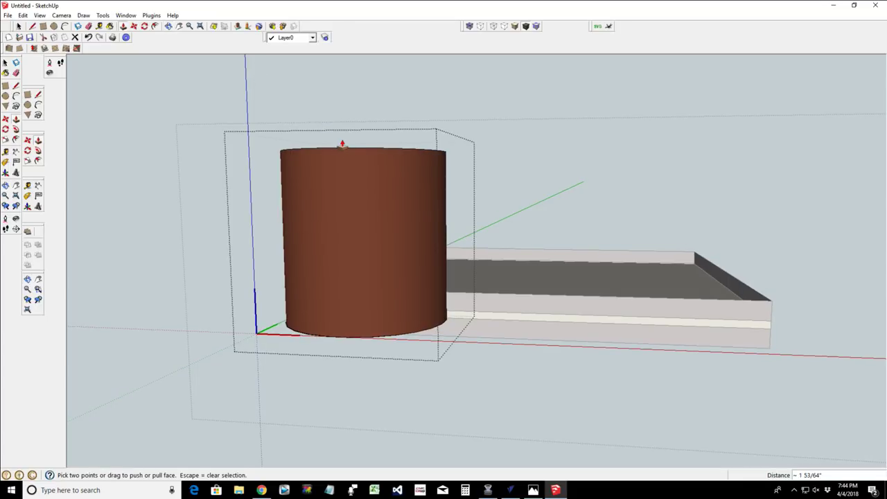
{"action": "key", "text": "ctrl+z"}
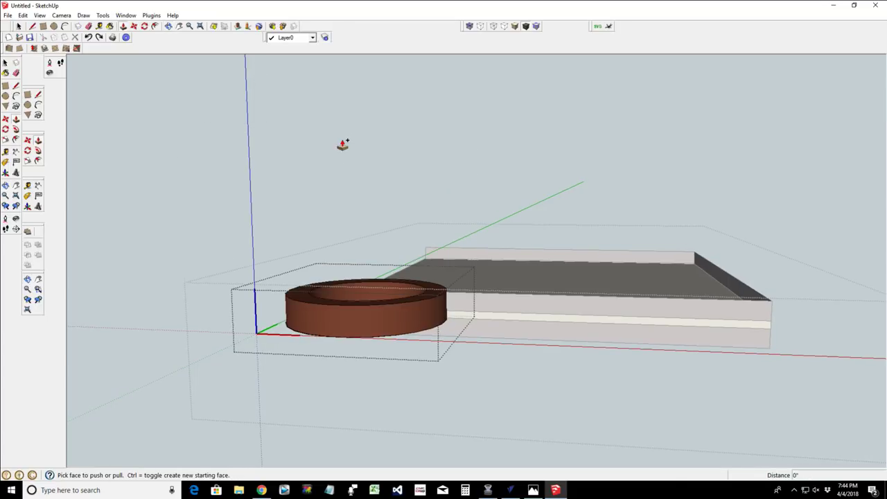
{"action": "left_click", "coordinate": [369, 312]}
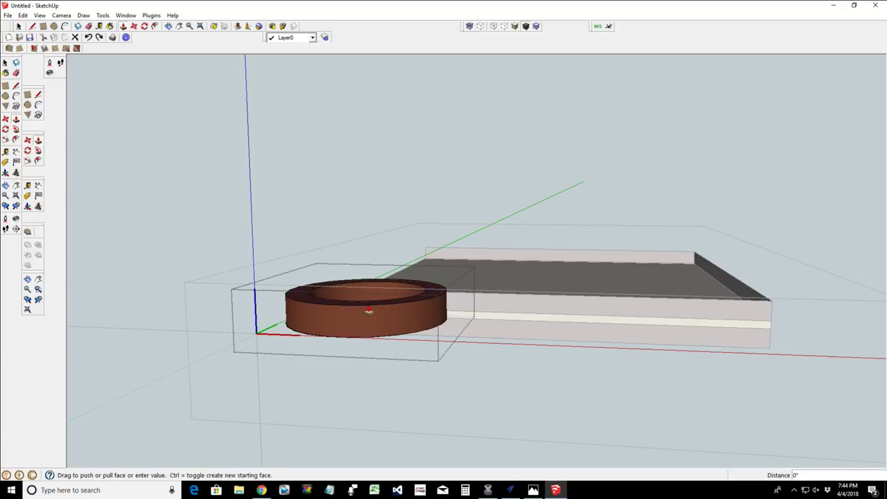
{"action": "left_click", "coordinate": [369, 312]}
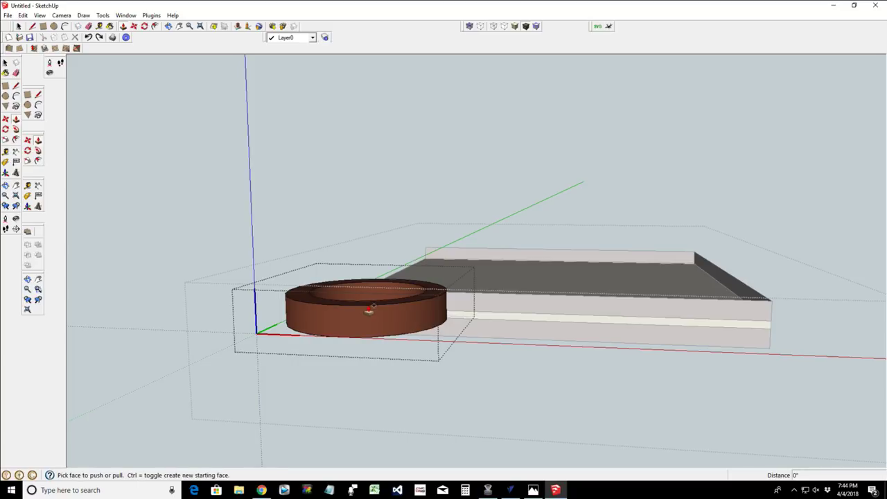
{"action": "key", "text": "space"}
- Exit the ring group and orbit to look down onto the board and ring
{"action": "left_click", "coordinate": [102, 336]}
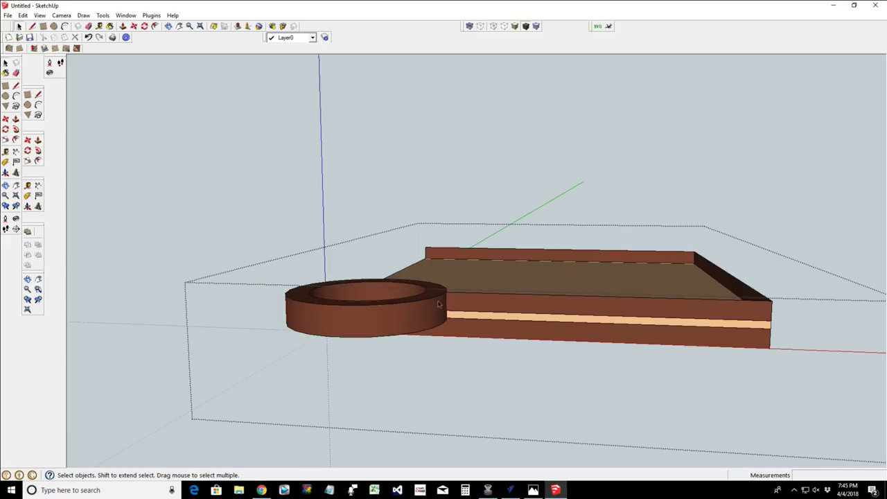
{"action": "left_click", "coordinate": [163, 349]}
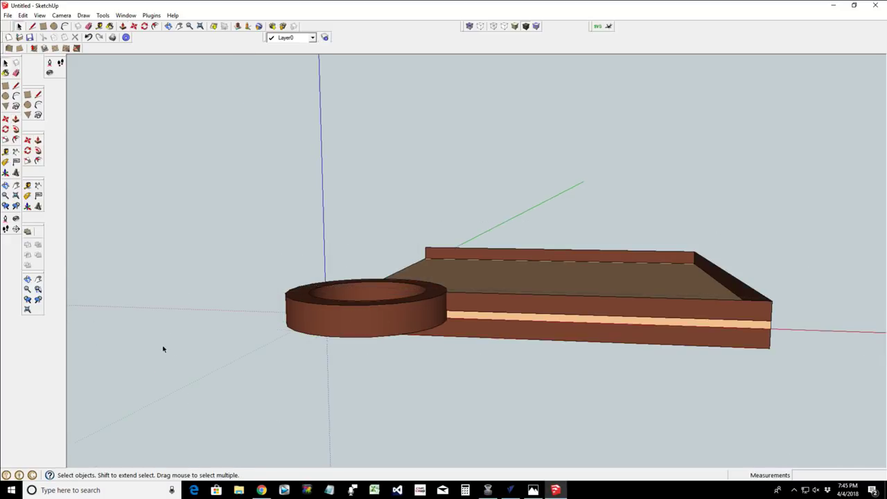
{"action": "left_click", "coordinate": [371, 322]}
{"action": "left_click", "coordinate": [103, 364]}
{"action": "left_click", "coordinate": [167, 26]}
{"action": "left_click_drag", "start_coordinate": [280, 303], "coordinate": [345, 458]}
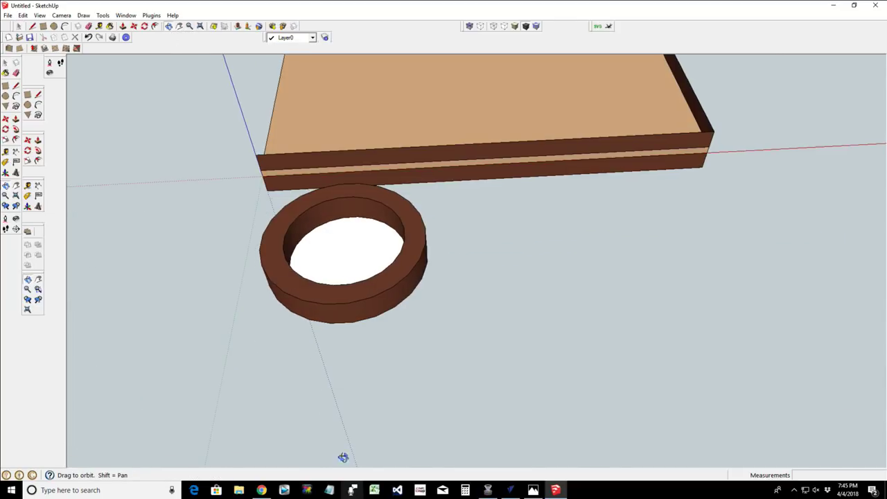
- Draw a small circle on the white floor inside the ring
{"action": "left_click", "coordinate": [54, 26]}
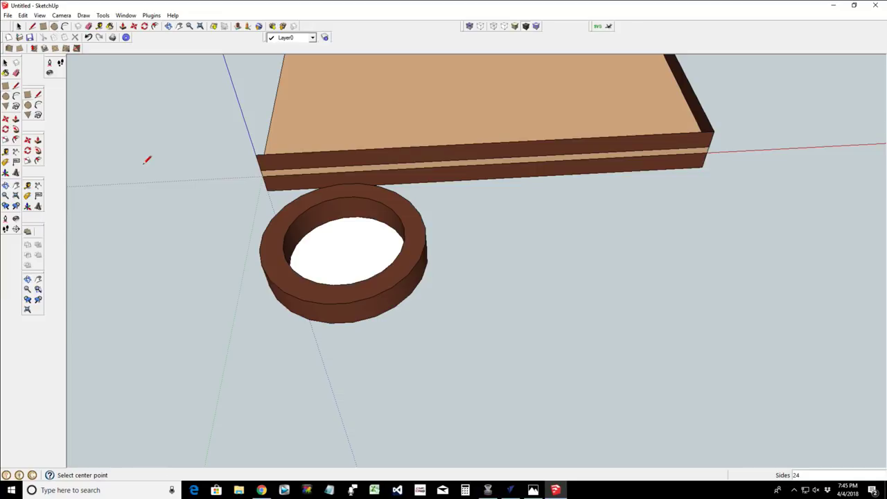
{"action": "left_click", "coordinate": [345, 250]}
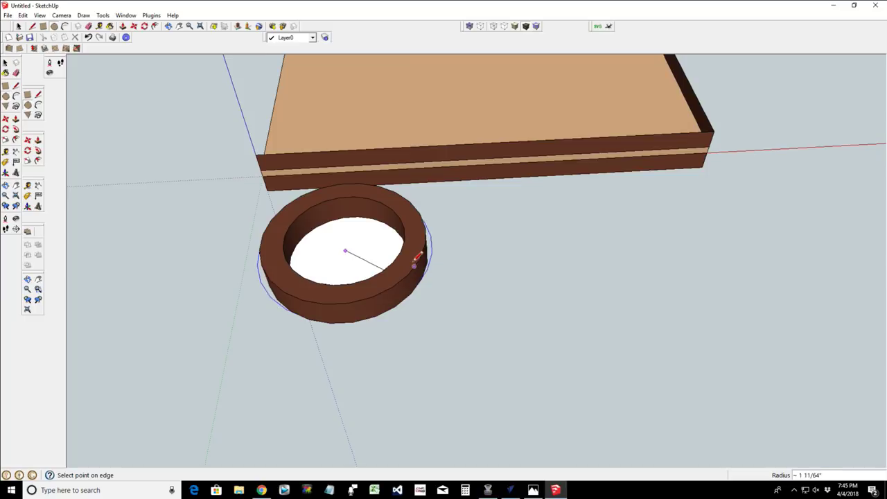
{"action": "left_click", "coordinate": [350, 246]}
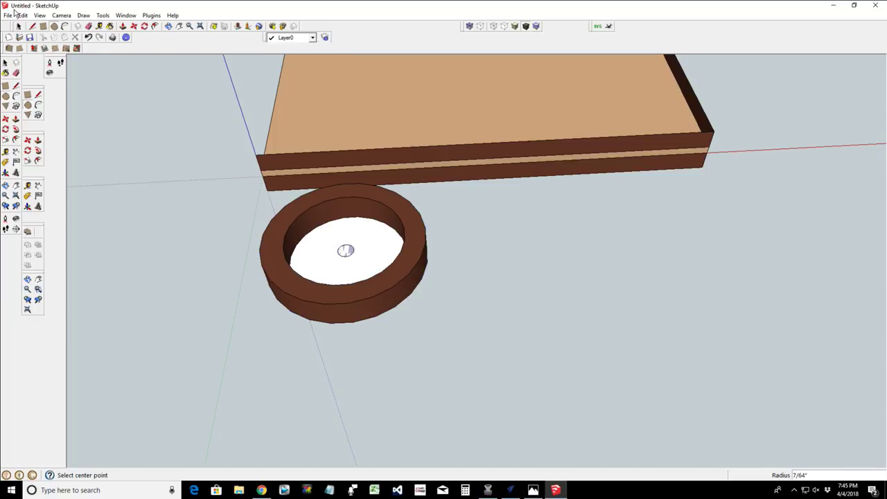
{"action": "left_click", "coordinate": [61, 15]}
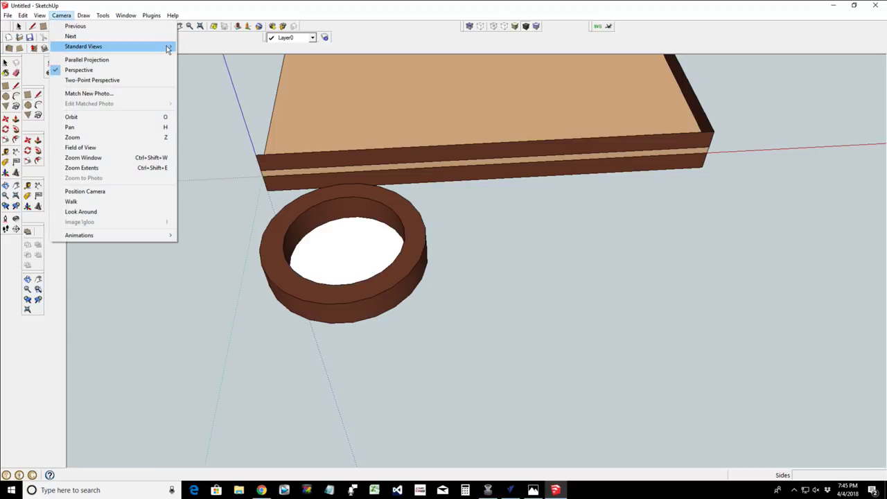
- Switch to the Top view and pan the ring to the middle of the screen
{"action": "mouse_move", "coordinate": [167, 46]}
{"action": "left_click", "coordinate": [197, 46]}
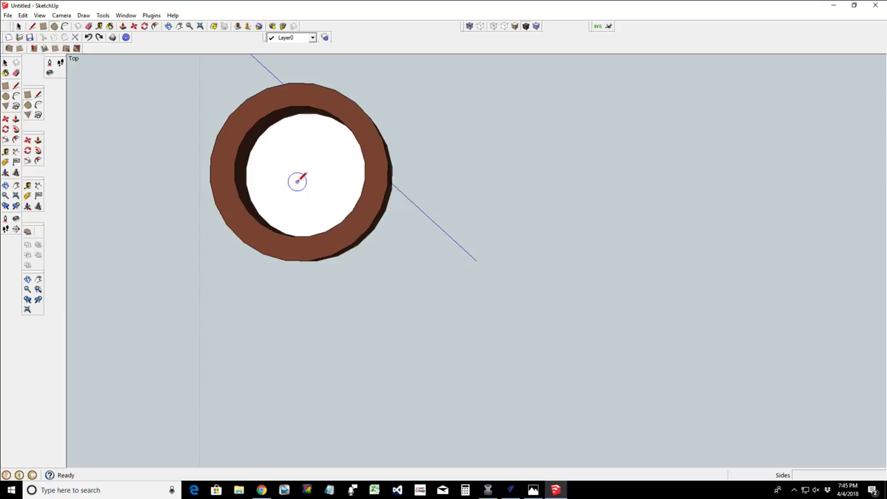
{"action": "left_click", "coordinate": [179, 26]}
{"action": "left_click_drag", "start_coordinate": [263, 283], "coordinate": [651, 407]}
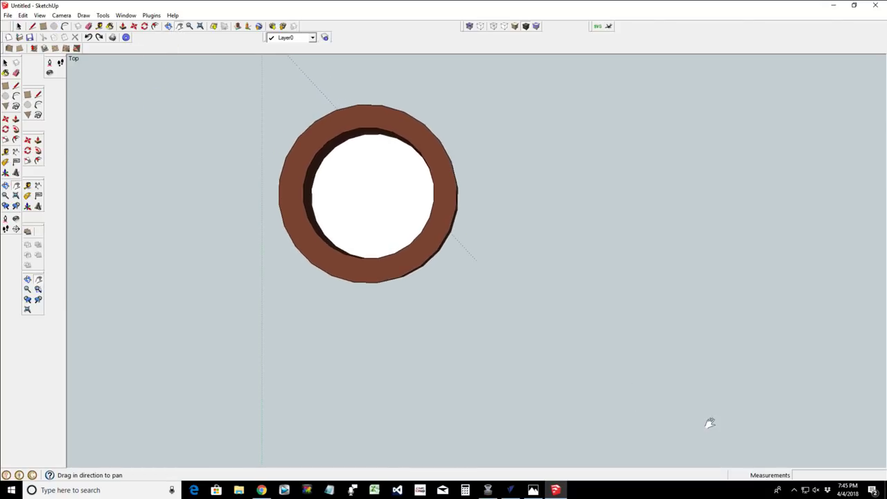
- Draw a disc filling the ring's inner edge and raise it 19/32"
{"action": "left_click", "coordinate": [53, 26]}
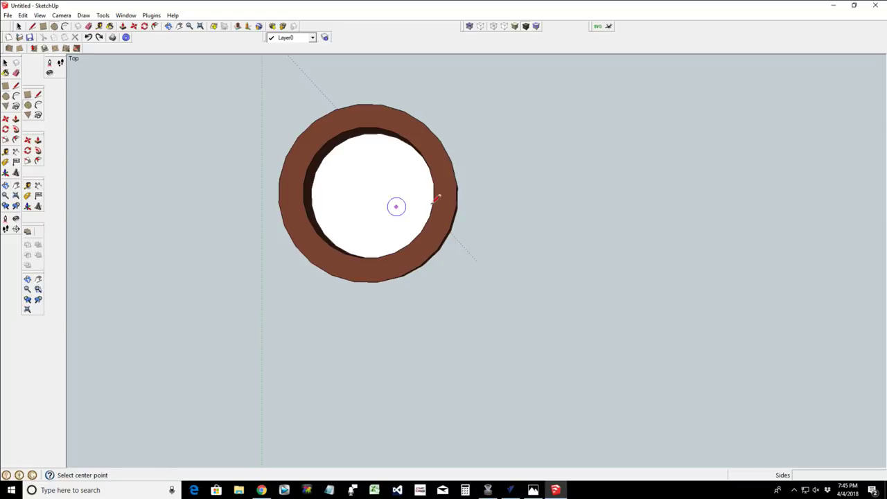
{"action": "left_click", "coordinate": [373, 197]}
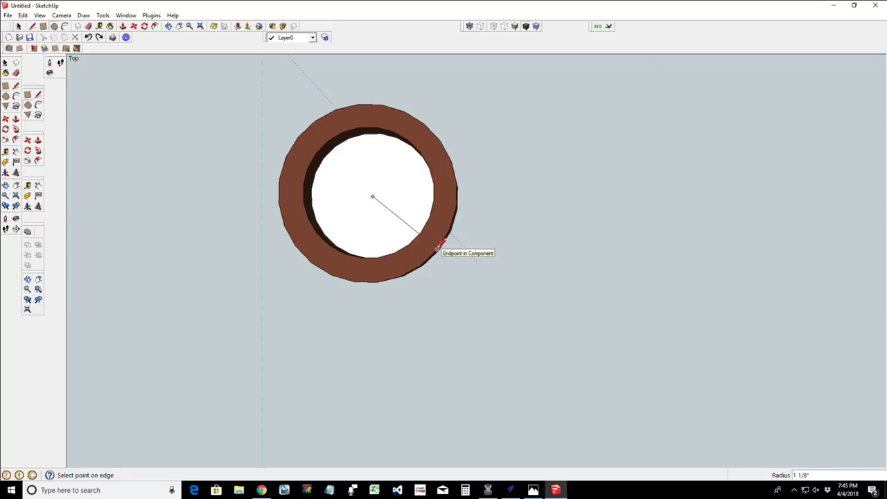
{"action": "left_click", "coordinate": [438, 247]}
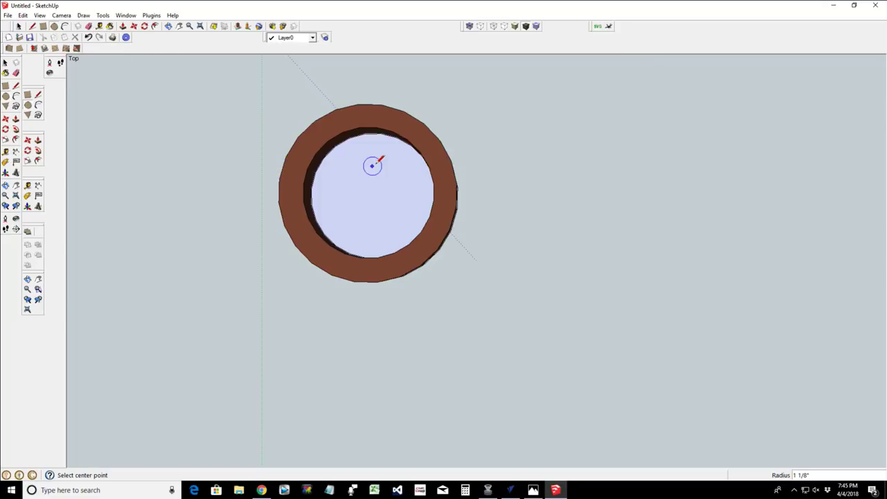
{"action": "key", "text": "p"}
{"action": "left_click", "coordinate": [367, 211]}
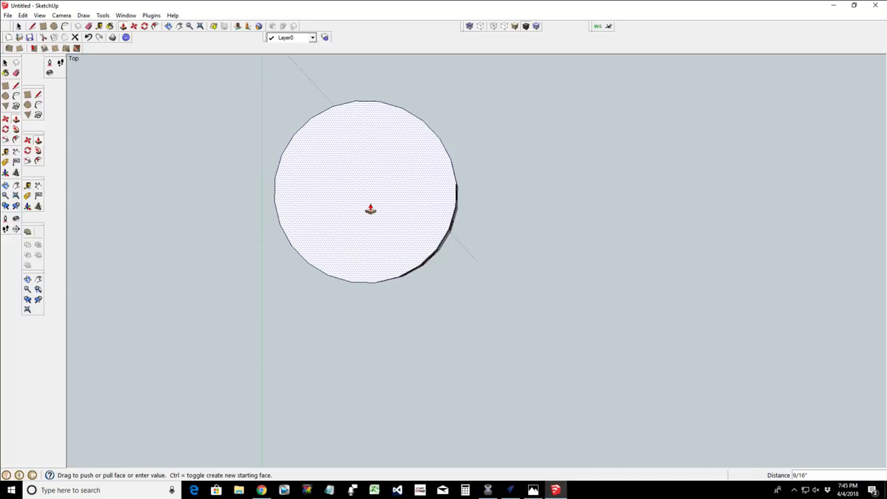
{"action": "left_click", "coordinate": [370, 208]}
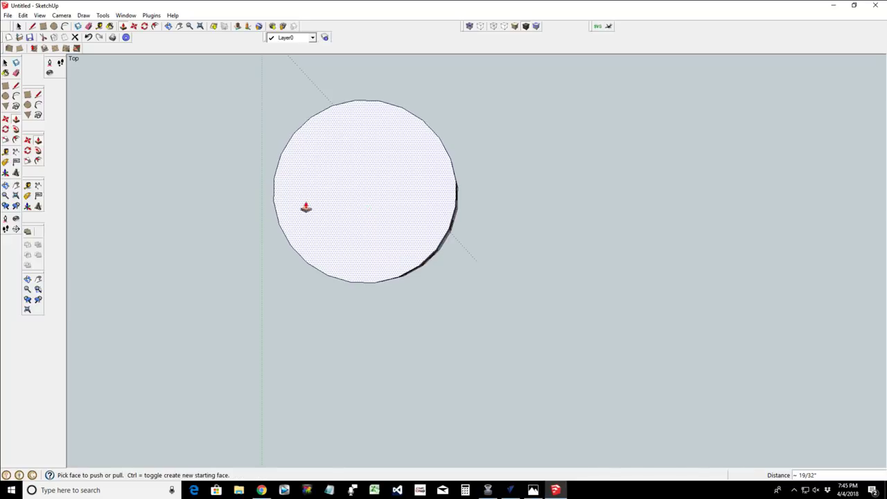
- Orbit to a 3D view and pull the disc's top up slightly
{"action": "left_click", "coordinate": [168, 26]}
{"action": "left_click_drag", "start_coordinate": [298, 361], "coordinate": [268, 49]}
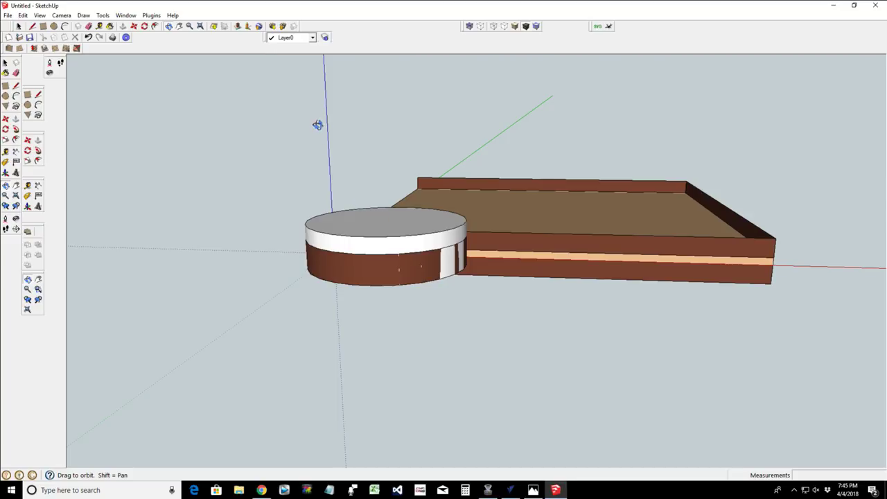
{"action": "key", "text": "p"}
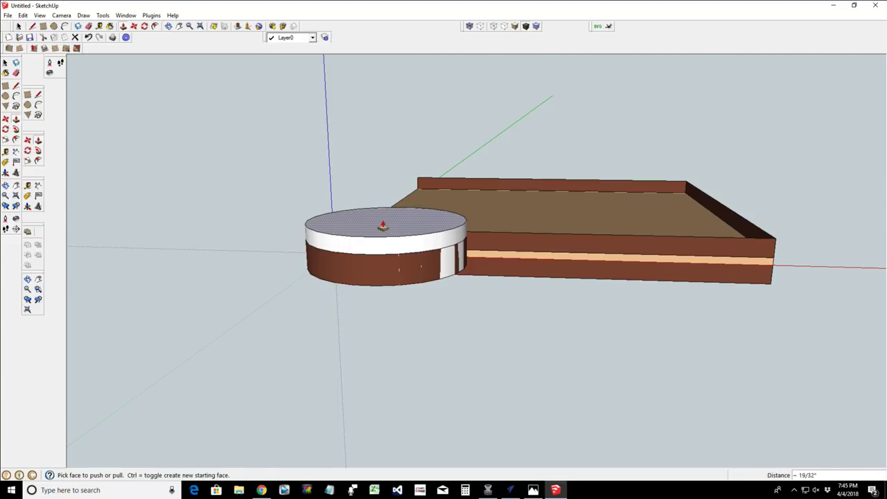
{"action": "left_click", "coordinate": [380, 231]}
{"action": "left_click", "coordinate": [384, 229]}
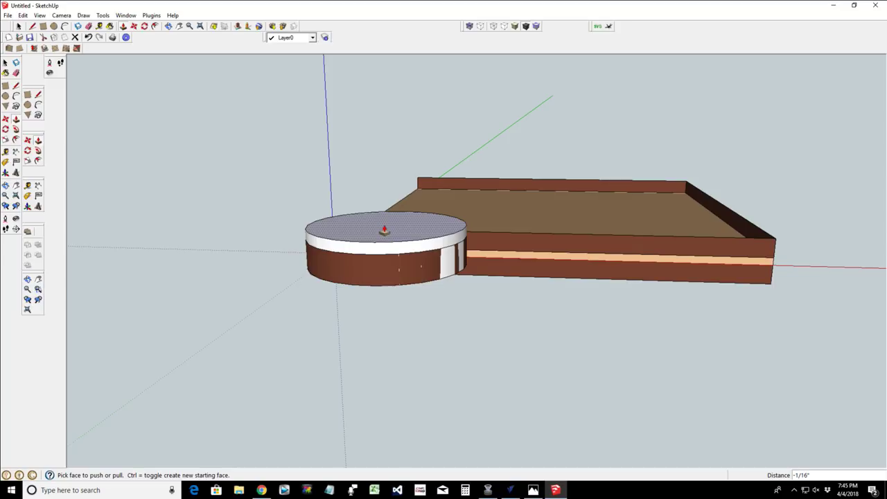
{"action": "key", "text": "space"}
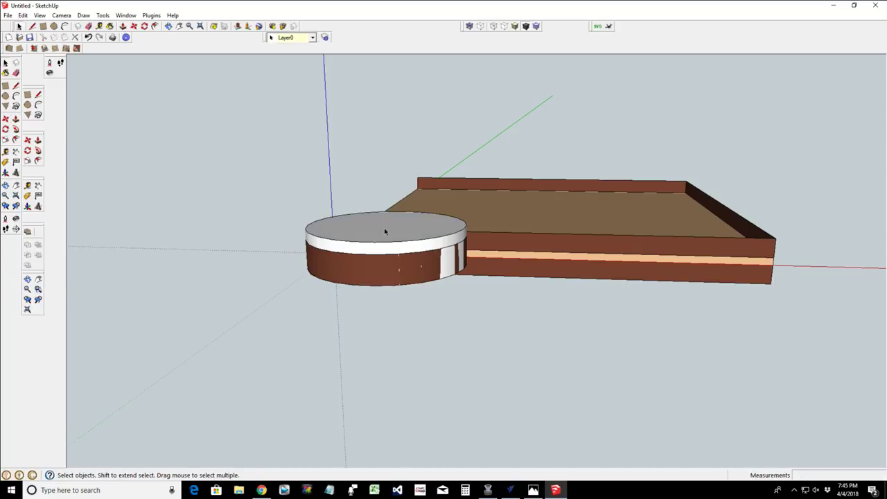
- Make the whole cylinder a component and select it
{"action": "triple_click", "coordinate": [385, 231]}
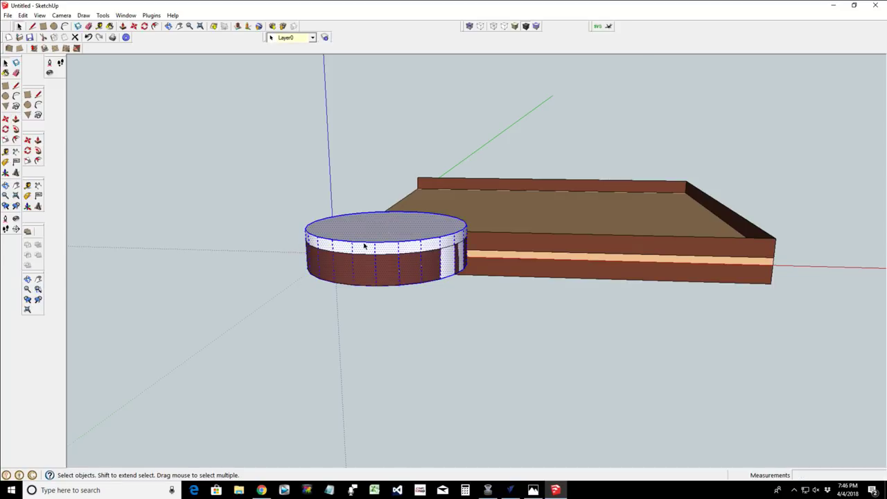
{"action": "key", "text": "g"}
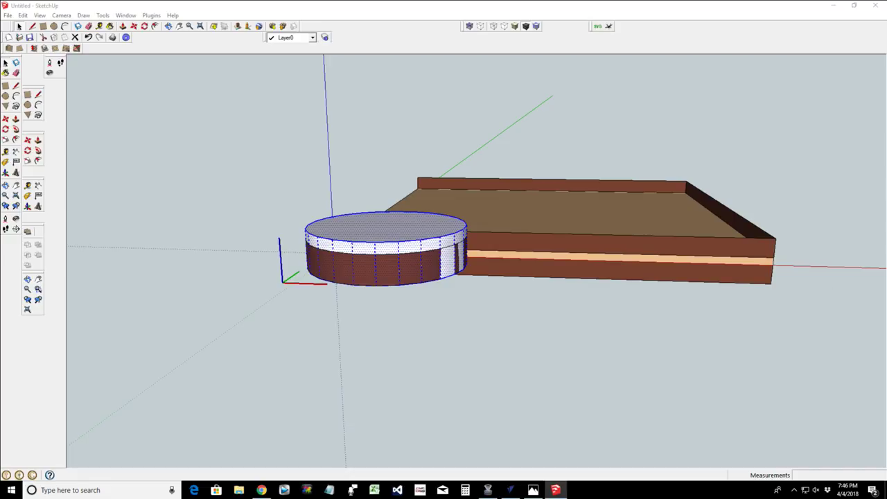
{"action": "key", "text": "Return"}
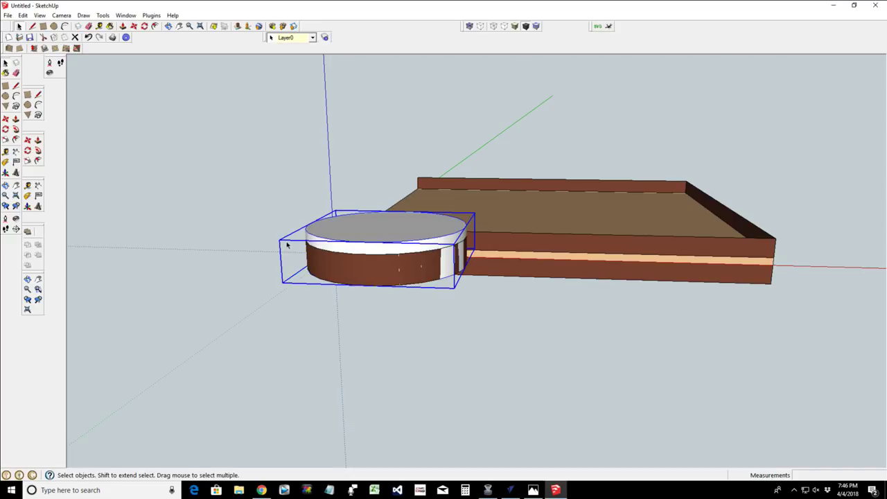
{"action": "left_click", "coordinate": [219, 252]}
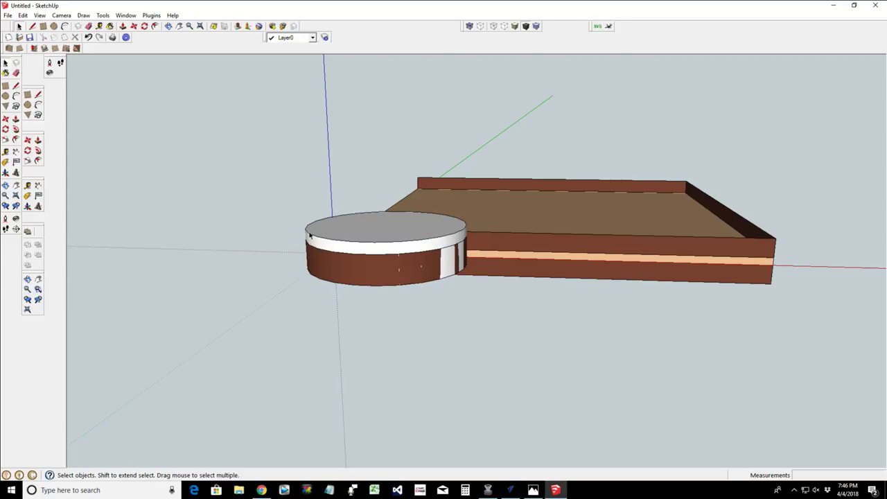
{"action": "left_click", "coordinate": [310, 236]}
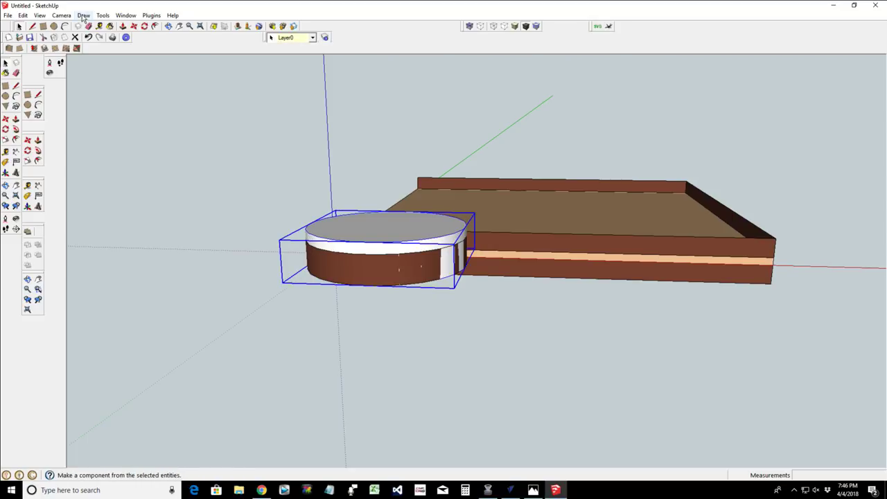
- Switch to the standard Top view
{"action": "left_click", "coordinate": [61, 15]}
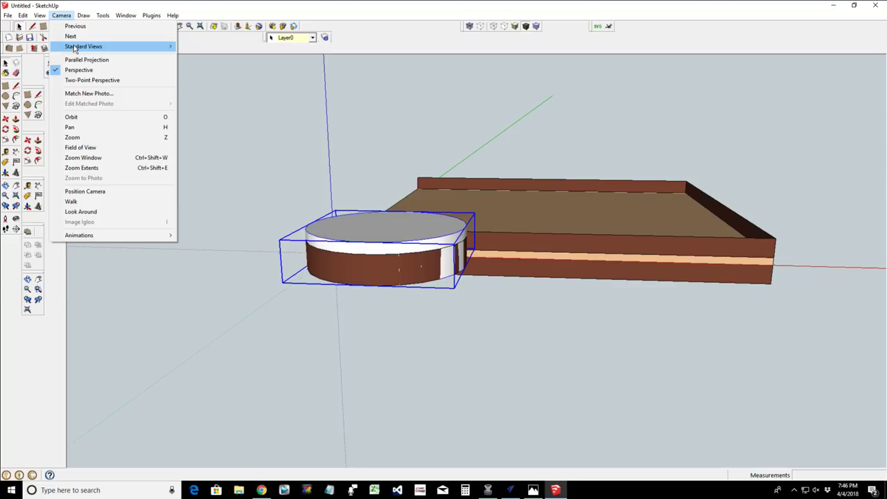
{"action": "mouse_move", "coordinate": [97, 45]}
{"action": "left_click", "coordinate": [193, 46]}
{"action": "scroll", "coordinate": [337, 230], "scroll_direction": "down", "scroll_amount": 6}
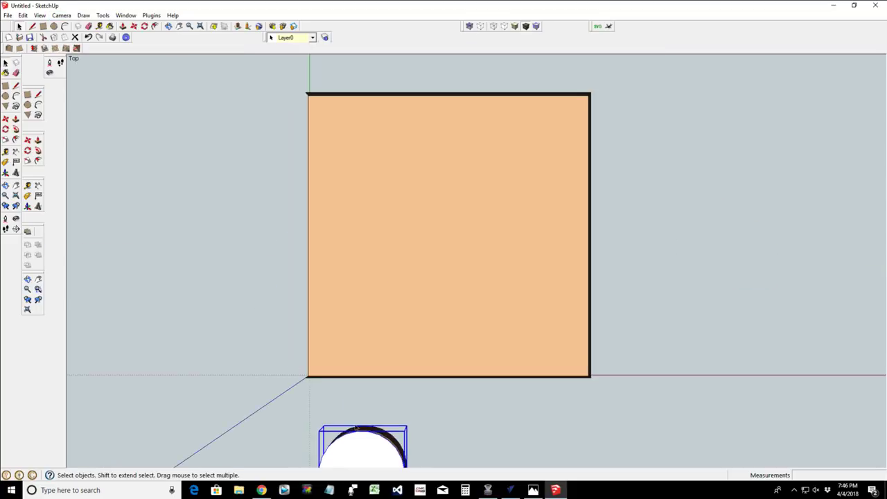
{"action": "scroll", "coordinate": [353, 459], "scroll_direction": "up", "scroll_amount": 5}
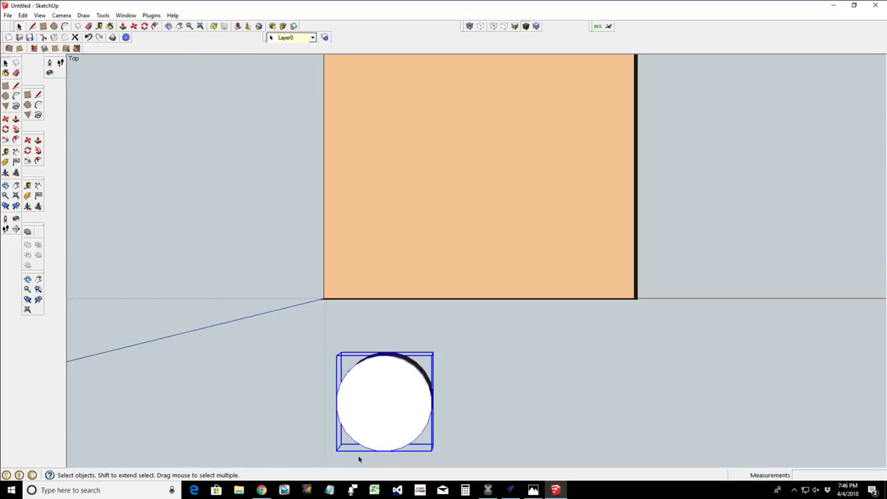
- Draw a circle of about 1 3/64" radius tracing the cylinder's outer rim
{"action": "left_click", "coordinate": [54, 26]}
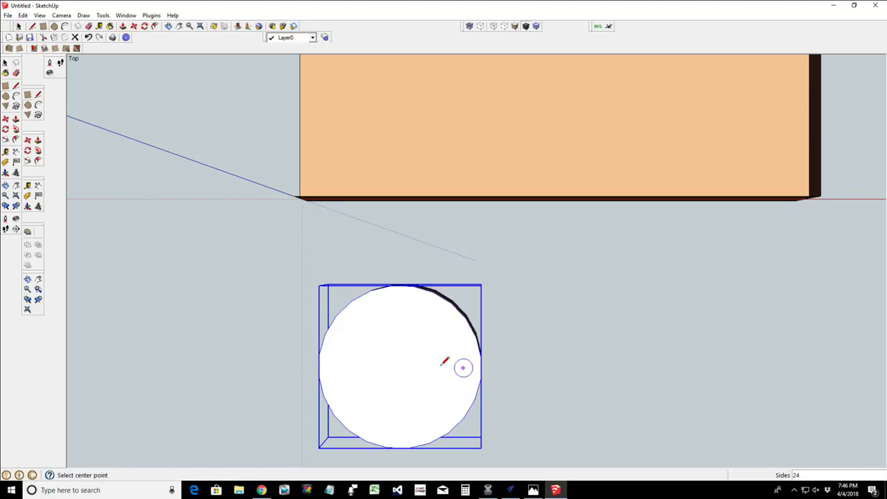
{"action": "left_click", "coordinate": [399, 375]}
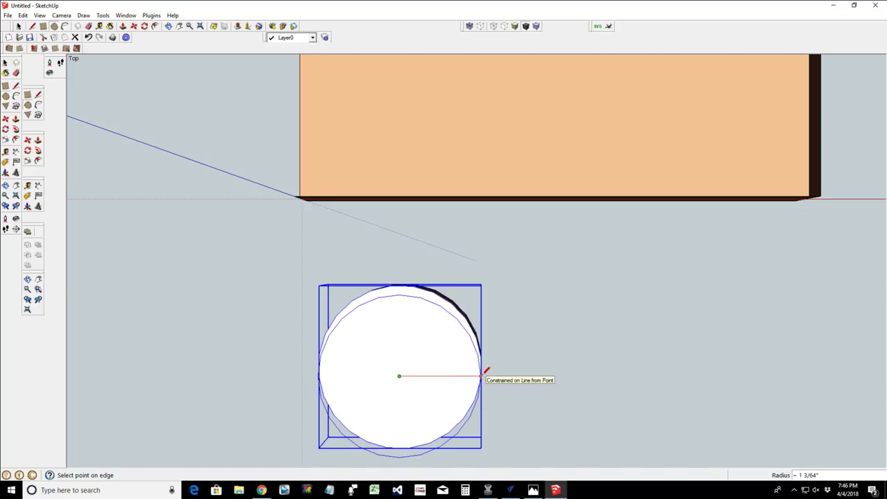
{"action": "left_click", "coordinate": [483, 376]}
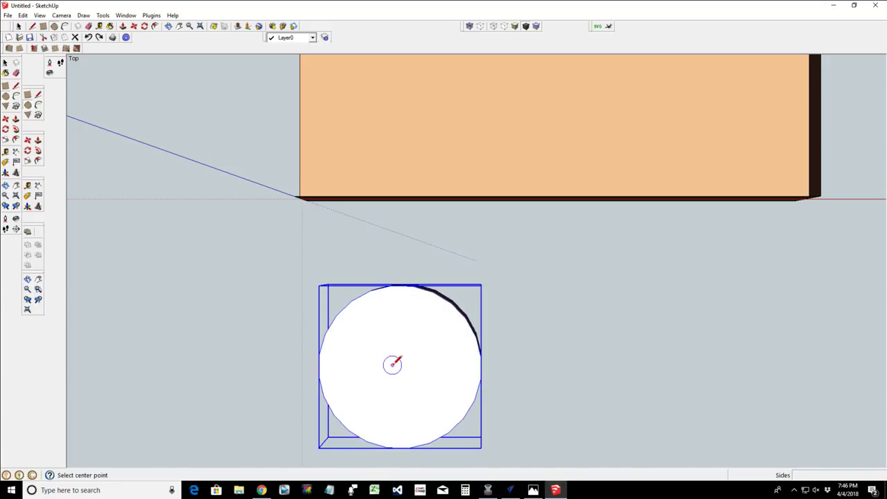
{"action": "left_click", "coordinate": [400, 369]}
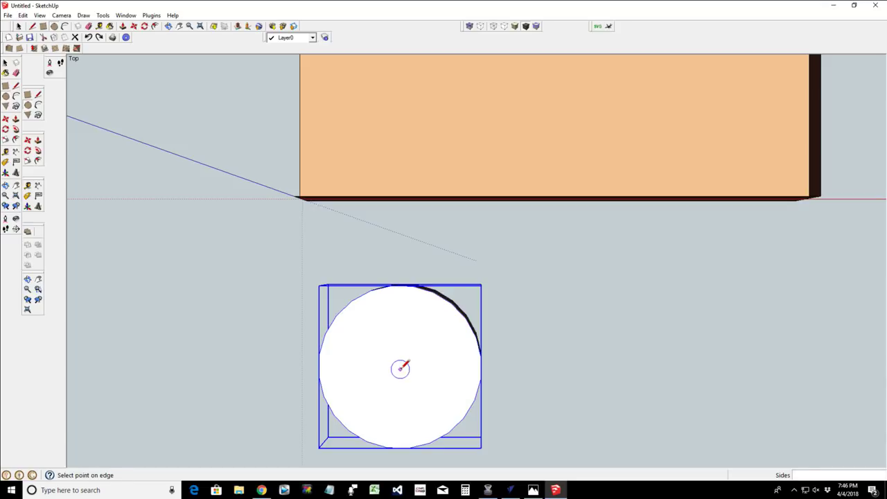
{"action": "left_click", "coordinate": [483, 378]}
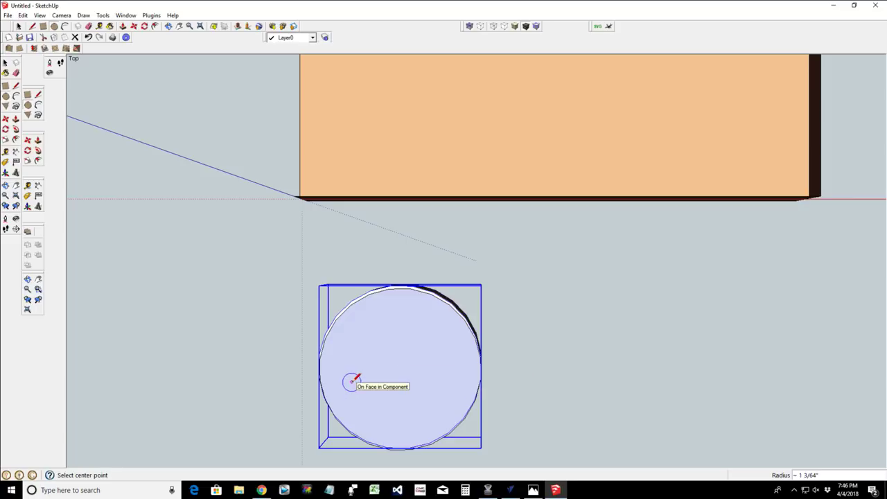
- Extrude the new circle face, then adjust the cylinder top so its white upper section stands taller
{"action": "key", "text": "p"}
{"action": "left_click", "coordinate": [376, 386]}
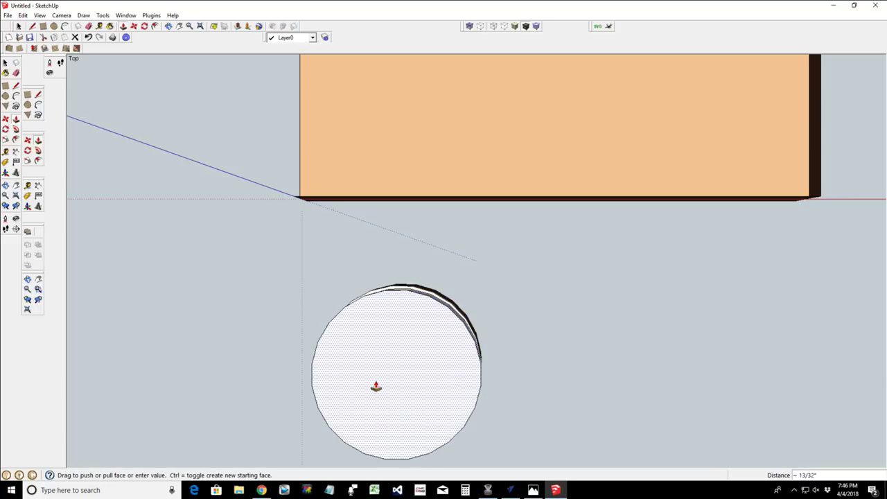
{"action": "left_click", "coordinate": [373, 384]}
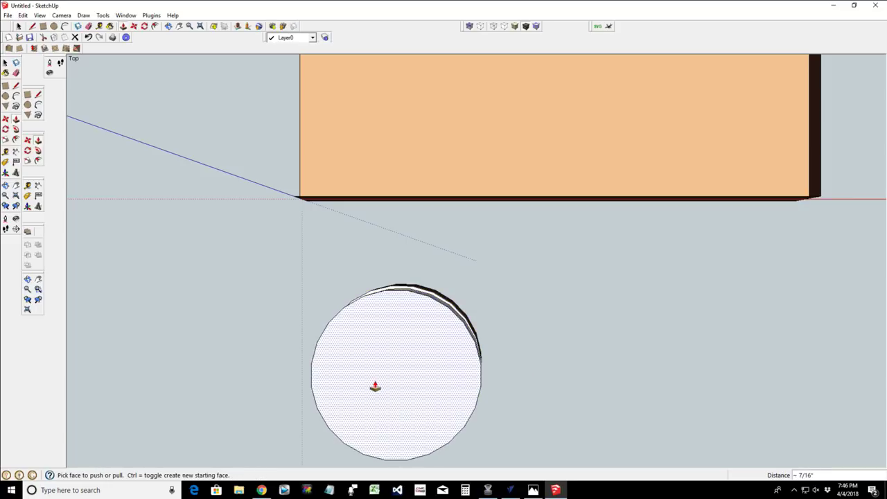
{"action": "left_click", "coordinate": [168, 26]}
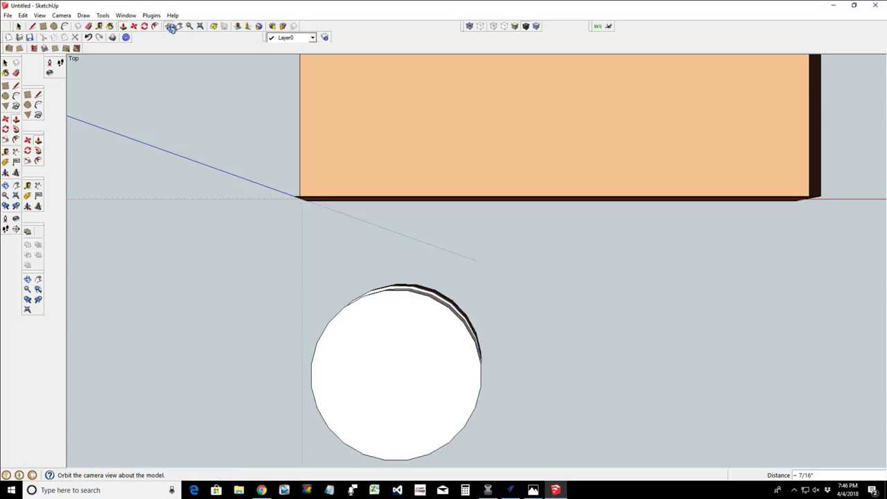
{"action": "left_click_drag", "start_coordinate": [291, 421], "coordinate": [229, 48]}
{"action": "key", "text": "p"}
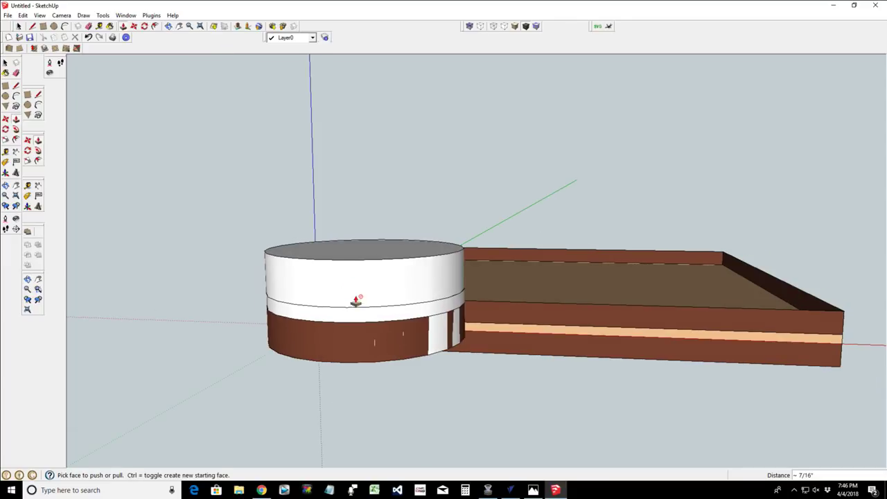
{"action": "left_click", "coordinate": [376, 249]}
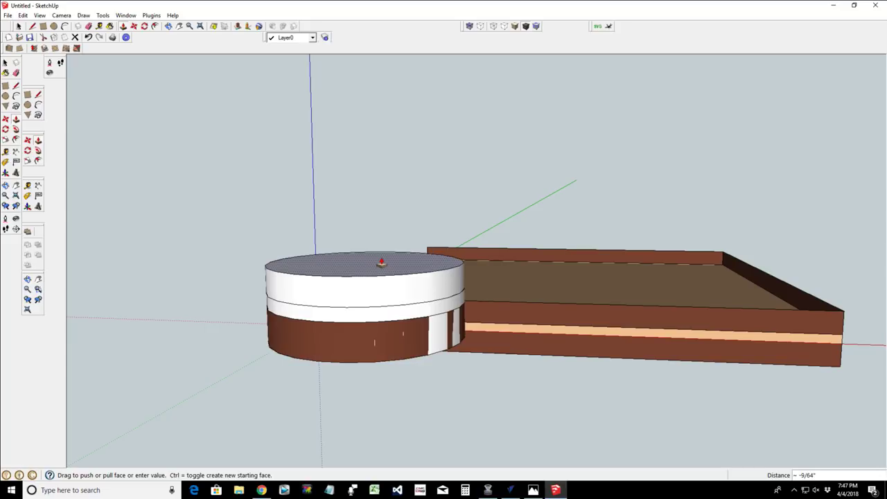
{"action": "left_click", "coordinate": [381, 263]}
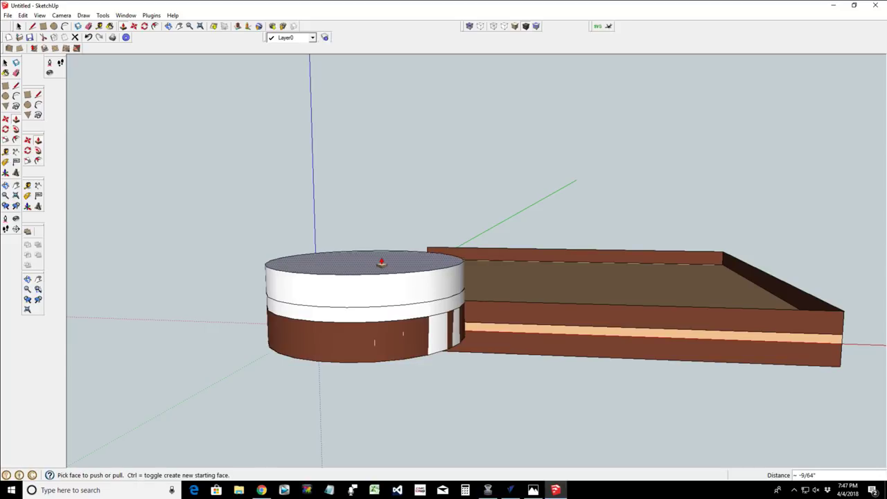
{"action": "left_click", "coordinate": [382, 262]}
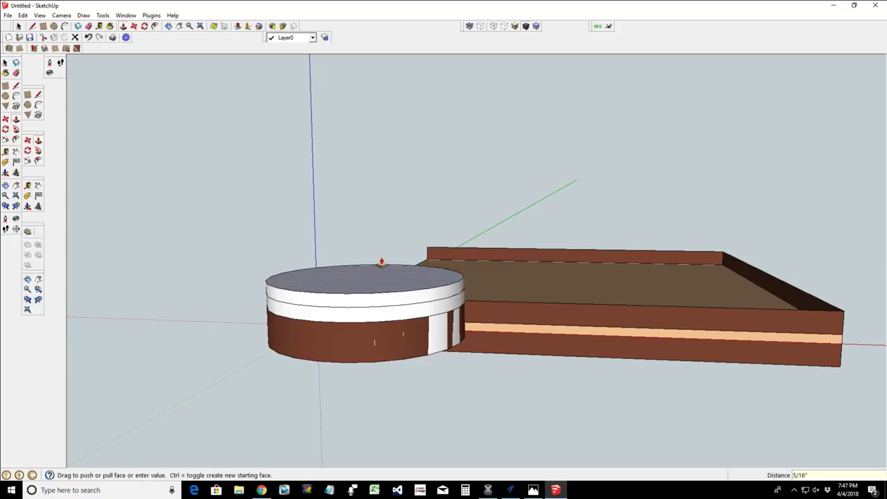
{"action": "left_click", "coordinate": [381, 262]}
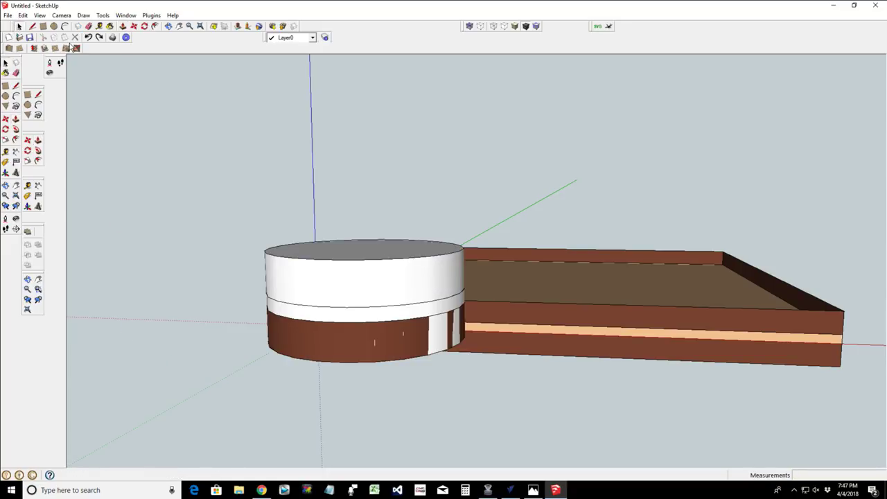
- Paint the cylinder's top and upper side brown with Color_B18 and its middle band tan with Color_C09
{"action": "left_click", "coordinate": [99, 26]}
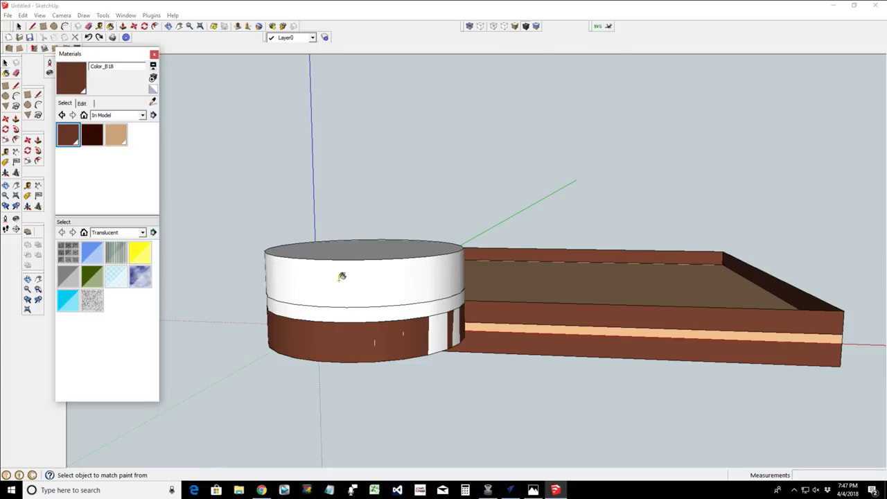
{"action": "left_click", "coordinate": [379, 256]}
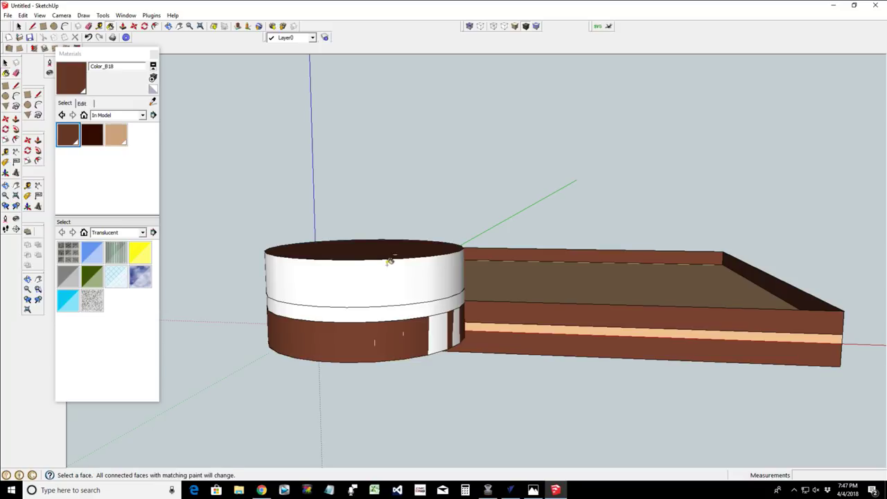
{"action": "left_click", "coordinate": [342, 271]}
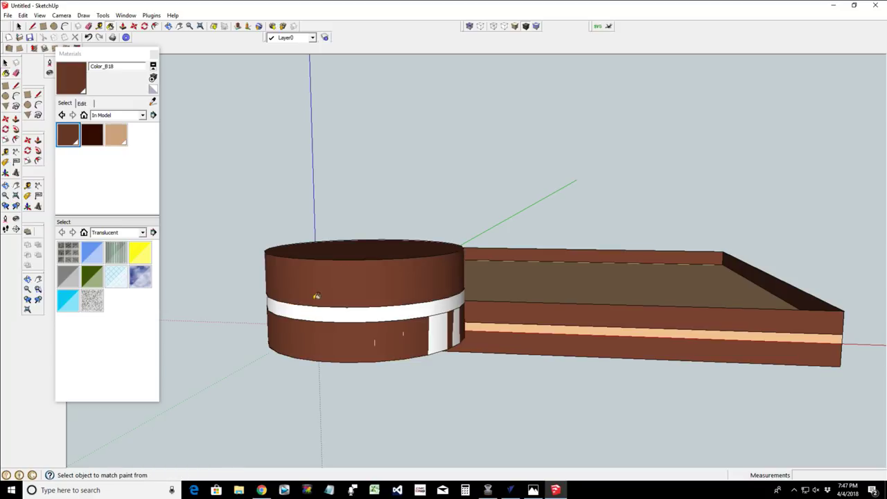
{"action": "left_click", "coordinate": [115, 135]}
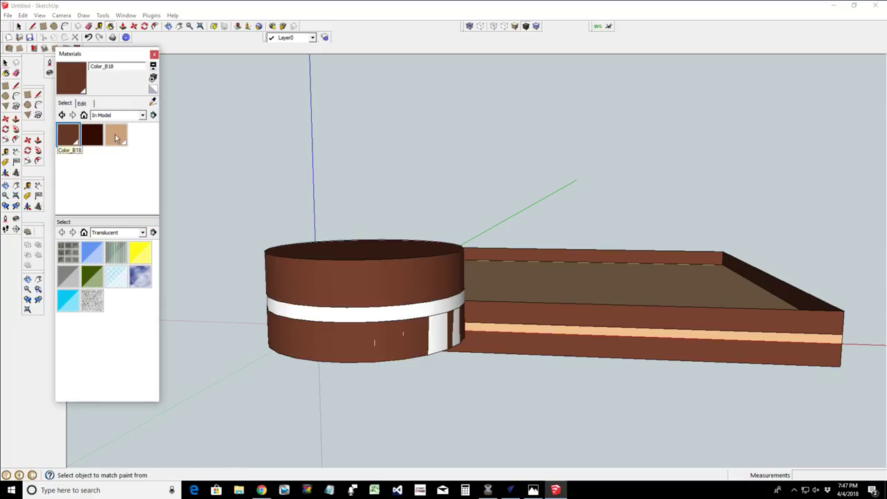
{"action": "left_click", "coordinate": [330, 312]}
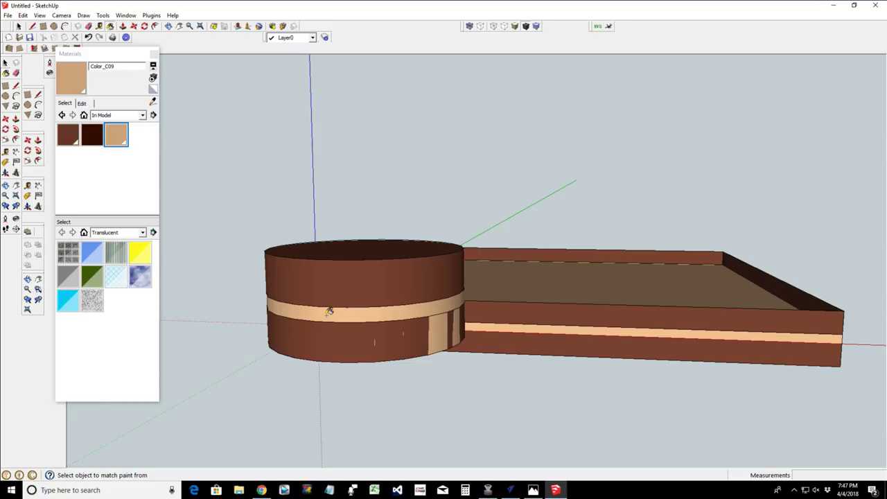
{"action": "left_click", "coordinate": [168, 26]}
{"action": "left_click_drag", "start_coordinate": [239, 378], "coordinate": [487, 366]}
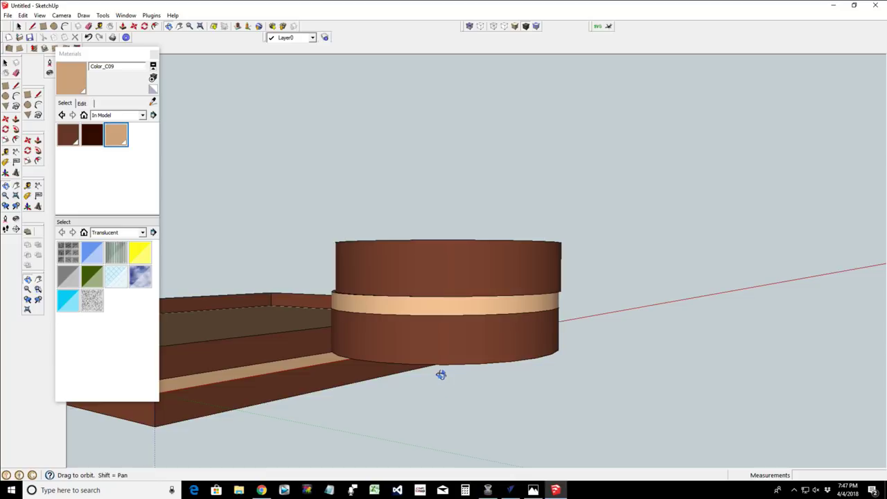
- Orbit around the brown board and banded cylinder, viewing them from several sides
{"action": "left_click", "coordinate": [154, 53]}
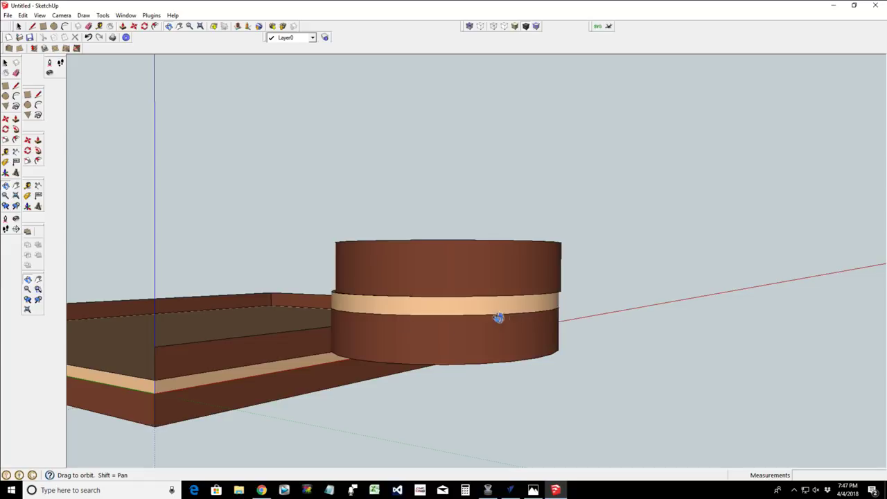
{"action": "left_click_drag", "start_coordinate": [404, 326], "coordinate": [333, 325]}
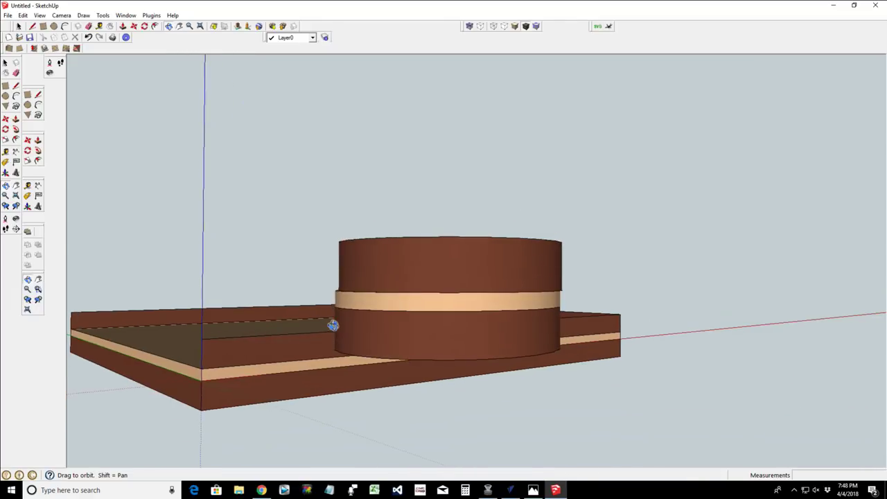
{"action": "left_click_drag", "start_coordinate": [402, 287], "coordinate": [347, 372]}
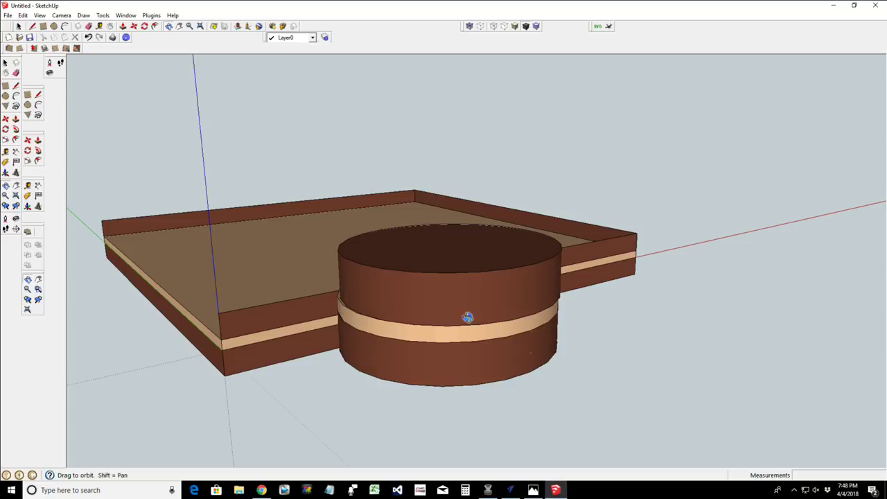
{"action": "left_click_drag", "start_coordinate": [506, 387], "coordinate": [613, 149]}
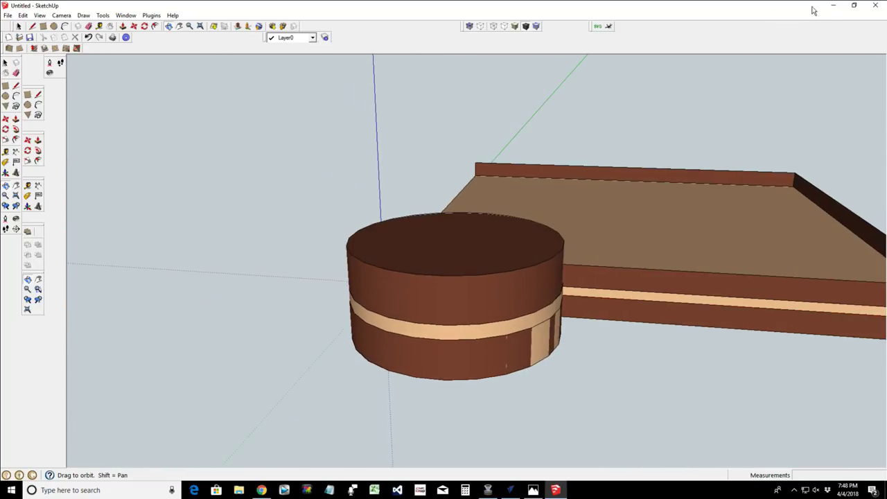
- Check the ring111.jpg inside-diameter chart in Photos, then return to the blank 7.25 × 7.25 VCarve job
{"action": "left_click", "coordinate": [833, 5]}
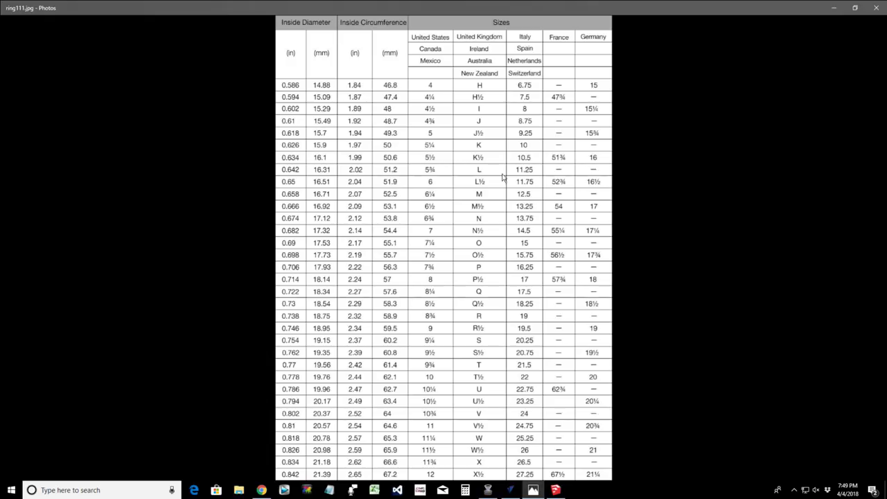
{"action": "left_click", "coordinate": [832, 9]}
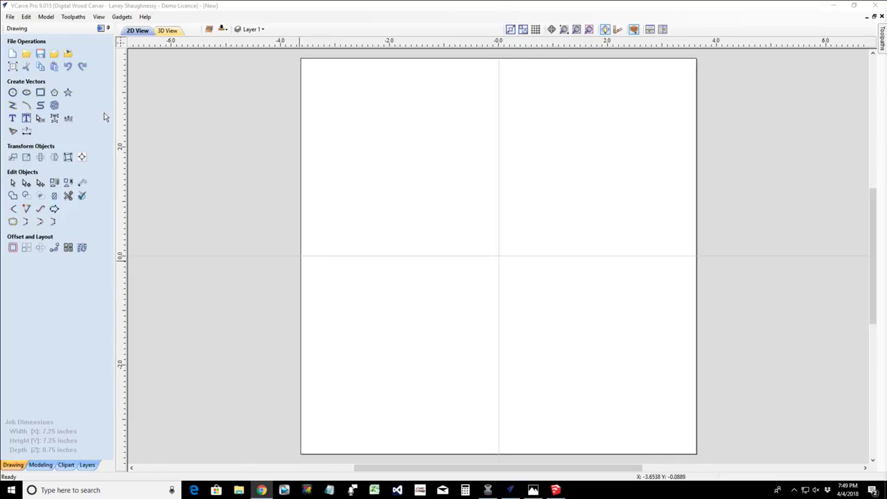
- Draw a 0.778-inch diameter circle centred near X -2.4175, Y 2.7393
{"action": "left_click", "coordinate": [13, 93]}
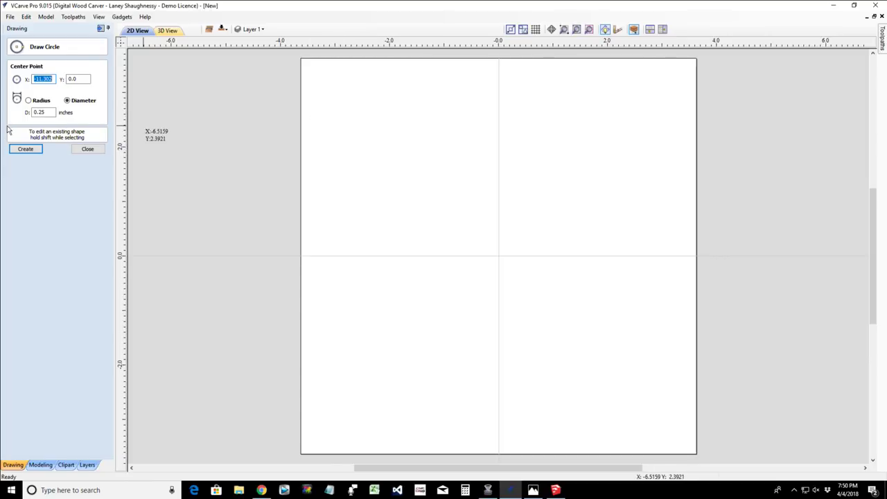
{"action": "left_click_drag", "start_coordinate": [367, 107], "coordinate": [378, 120]}
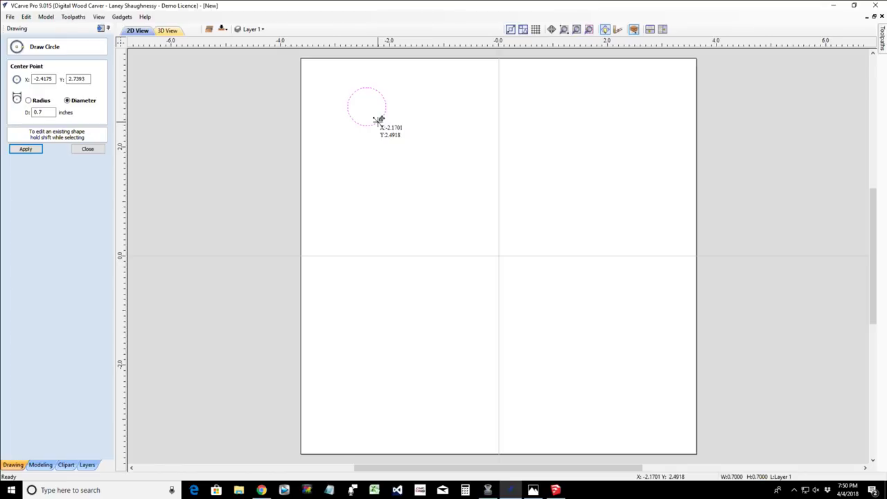
{"action": "type", "text": "7"}
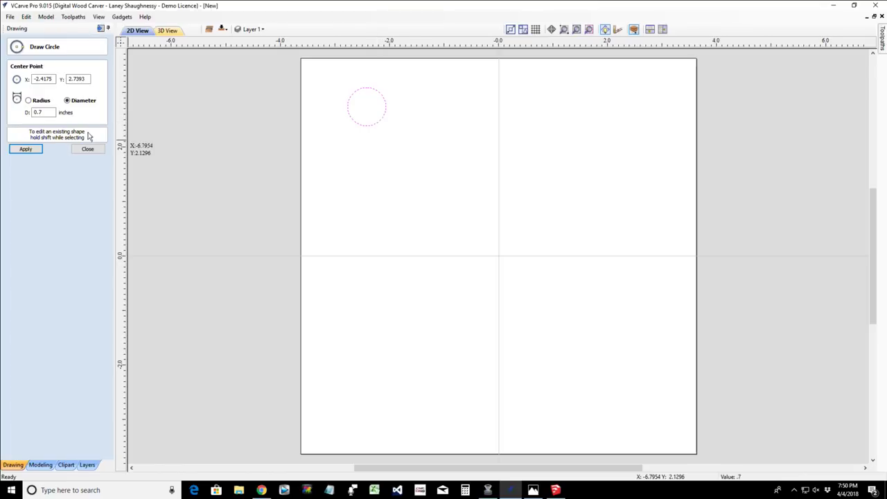
{"action": "left_click", "coordinate": [49, 113]}
{"action": "type", "text": "7"}
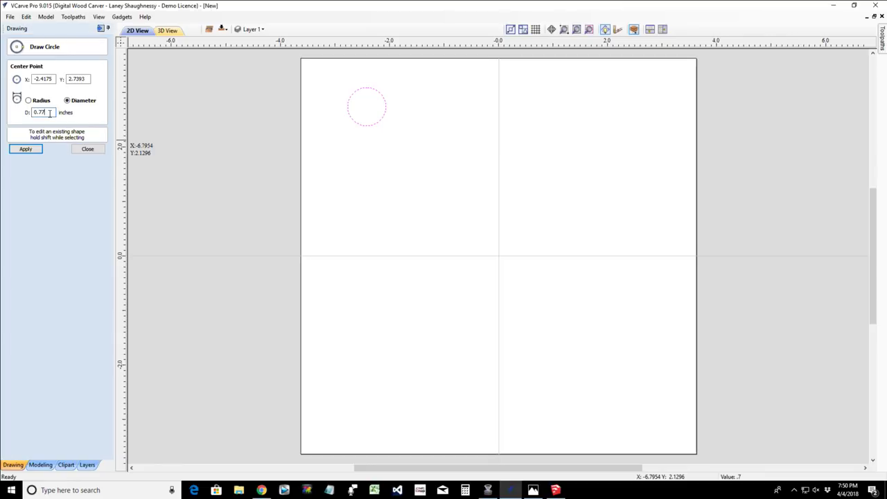
{"action": "type", "text": "8"}
{"action": "left_click", "coordinate": [28, 149]}
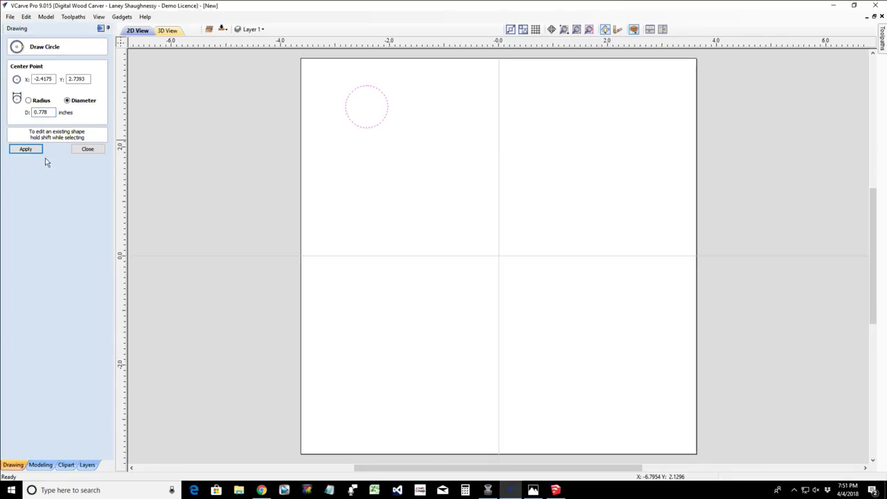
{"action": "left_click", "coordinate": [75, 151]}
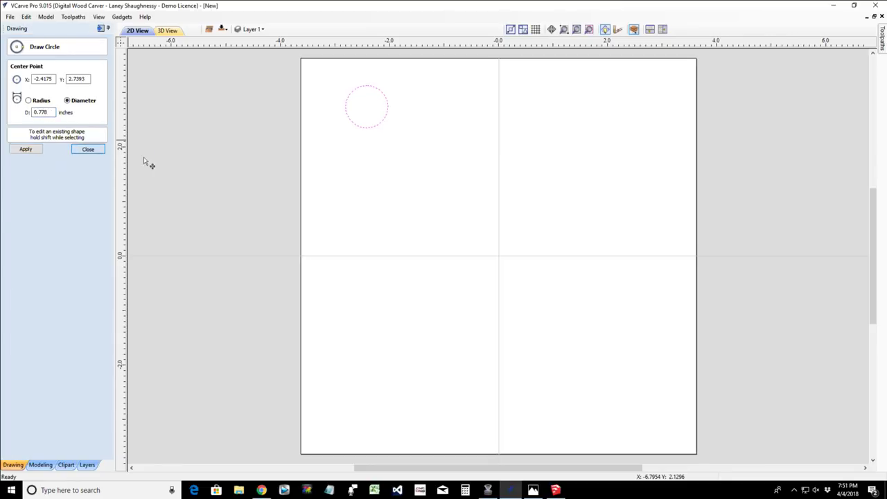
- Offset the 0.778-inch circle outwards by 0.1875 inches with rounded corners, keeping the original
{"action": "left_click", "coordinate": [377, 124]}
{"action": "left_click", "coordinate": [13, 247]}
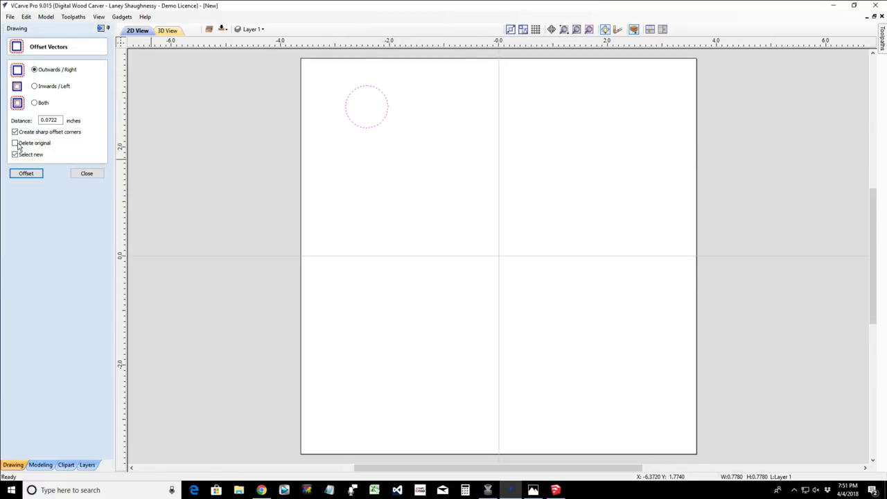
{"action": "double_click", "coordinate": [55, 120]}
{"action": "type", "text": ".1875"}
{"action": "left_click", "coordinate": [14, 132]}
{"action": "left_click", "coordinate": [24, 176]}
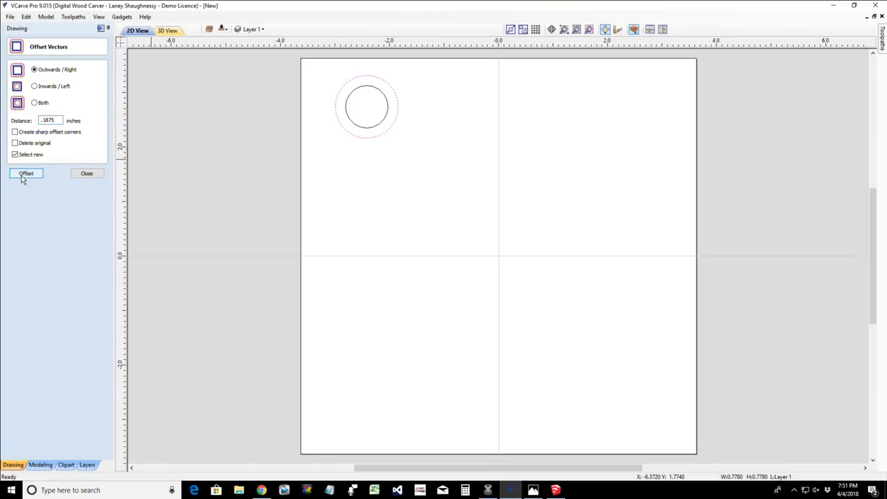
{"action": "left_click", "coordinate": [90, 174]}
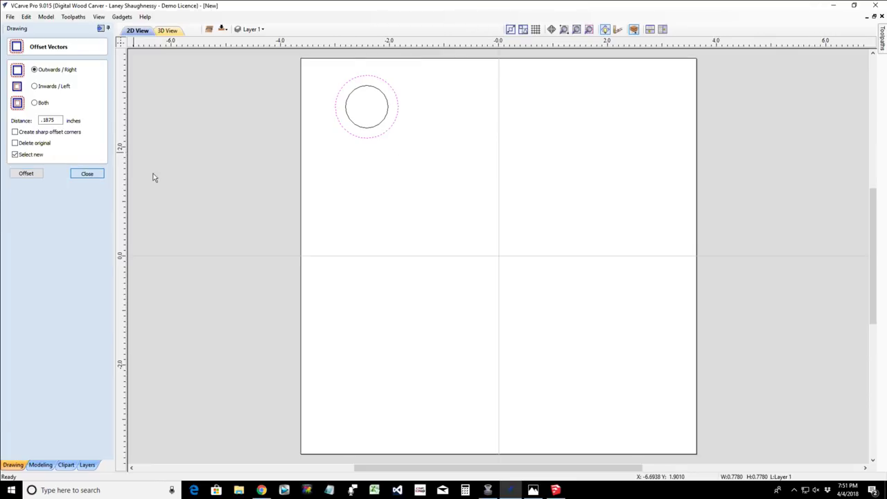
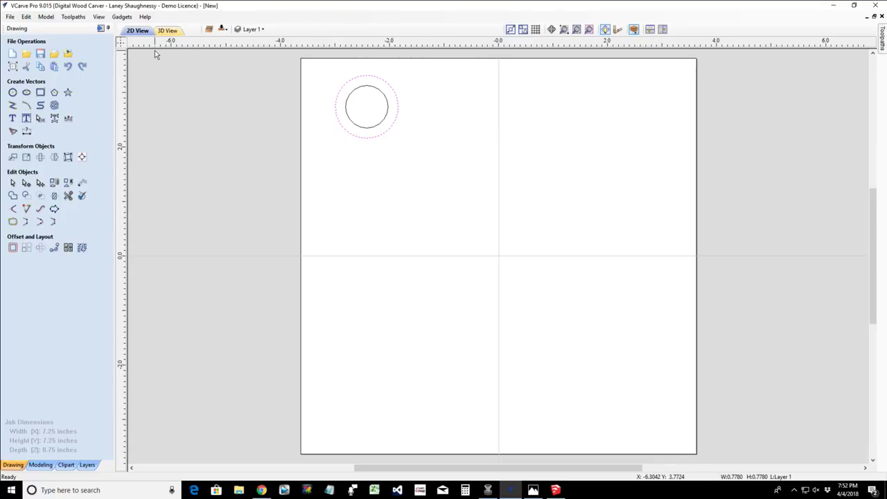
- Create a 2D profile toolpath for the circle, 0.75 inches deep with spiral ramps enabled
{"action": "left_click", "coordinate": [101, 30]}
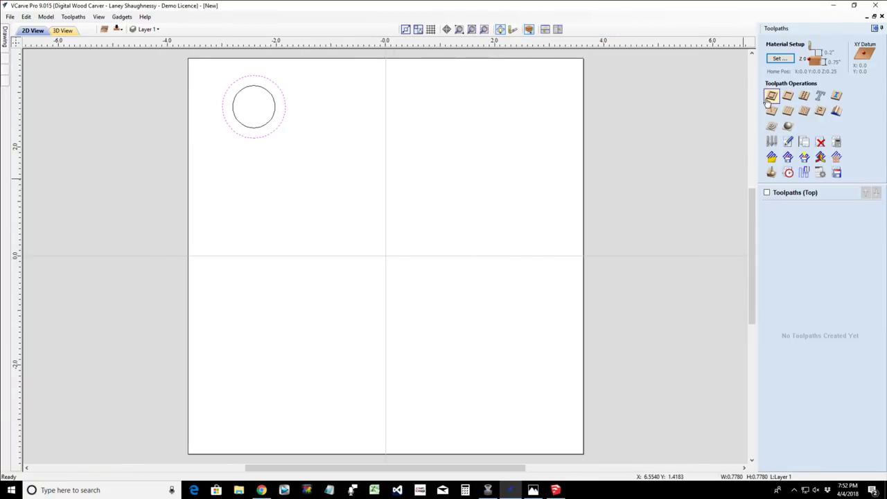
{"action": "left_click", "coordinate": [771, 97]}
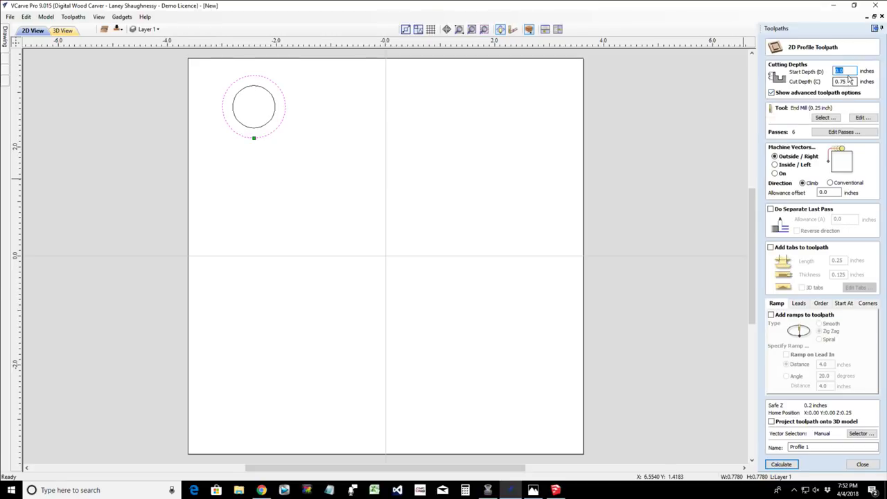
{"action": "key", "text": "Tab"}
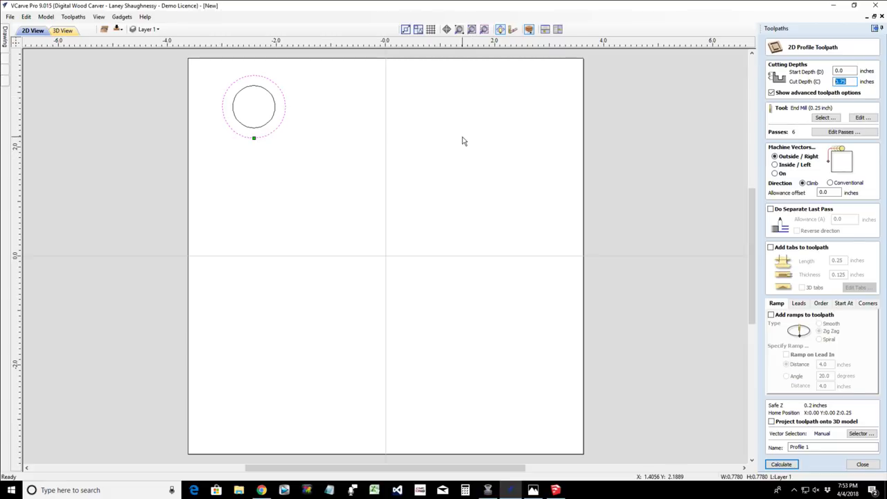
{"action": "left_click", "coordinate": [771, 315]}
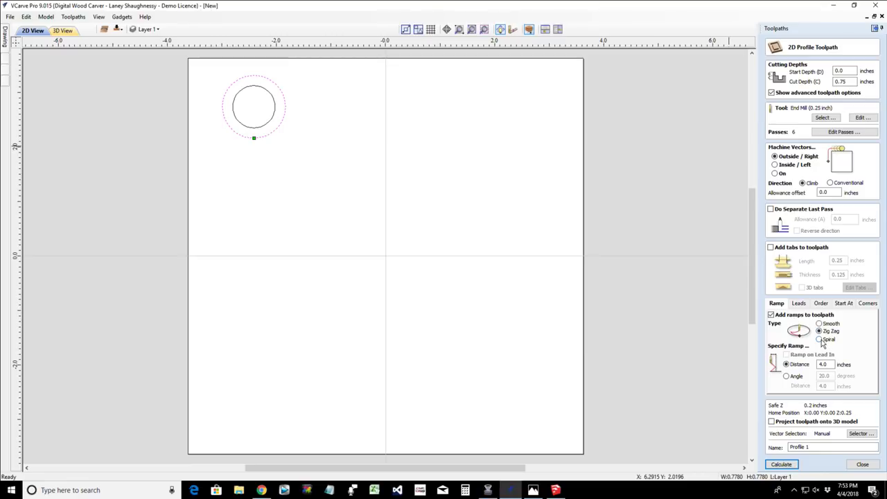
{"action": "left_click", "coordinate": [821, 340]}
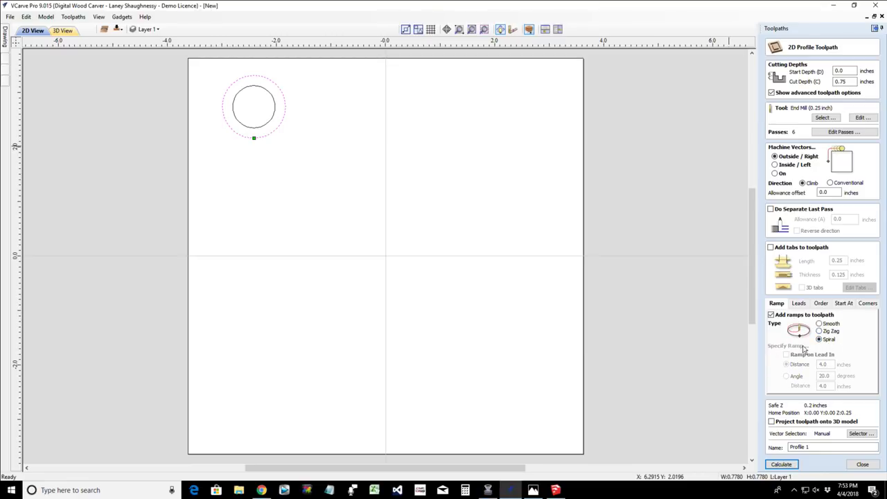
- Change the 0.25 inch end mill's plunge rate from 20.0 to 55 inches per minute
{"action": "left_click", "coordinate": [863, 119]}
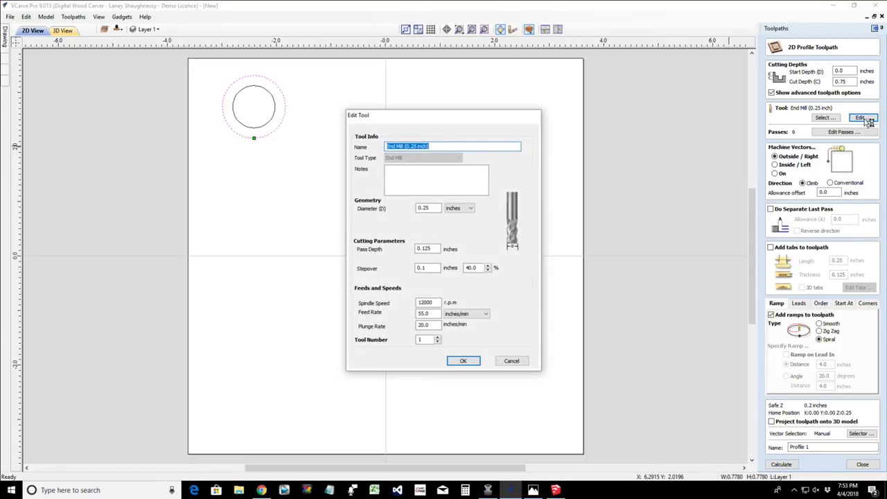
{"action": "double_click", "coordinate": [415, 325]}
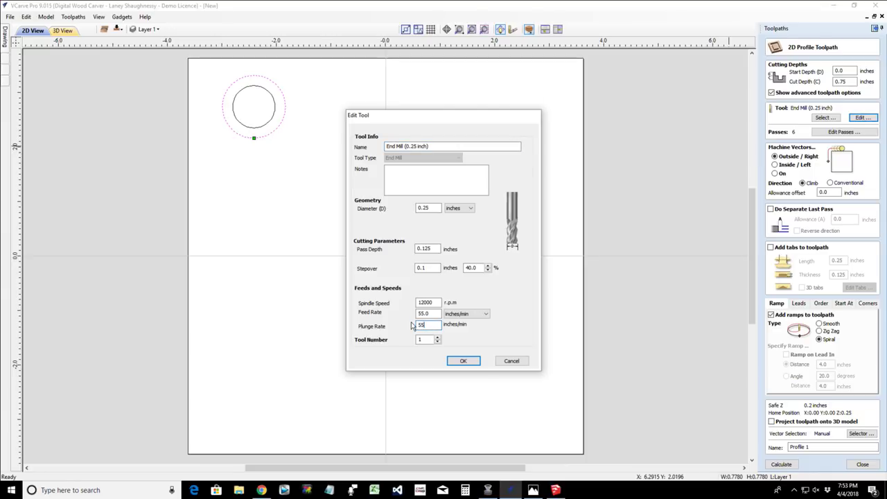
{"action": "type", "text": "55"}
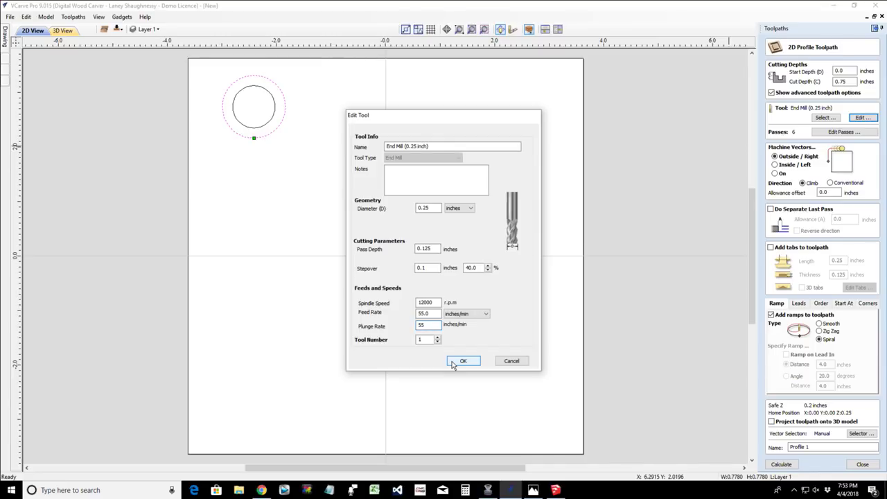
{"action": "left_click", "coordinate": [462, 361]}
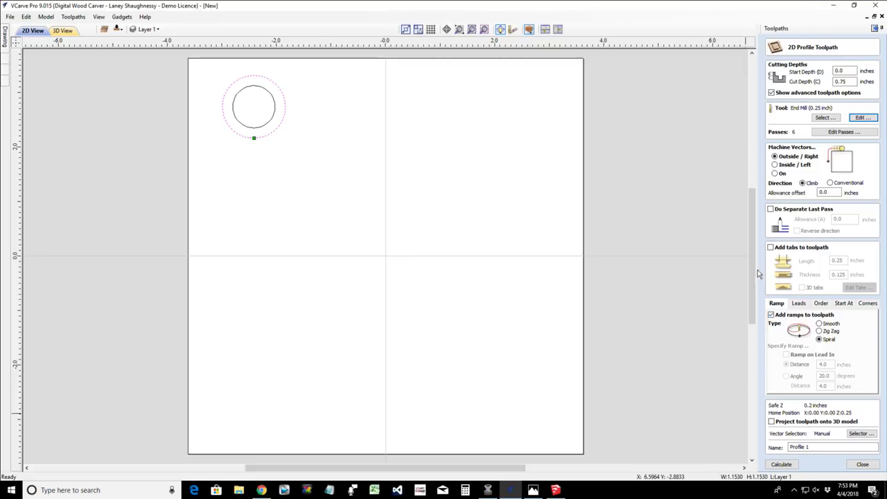
- Place 0.1-inch-thick tabs on the circle's left and right sides, then calculate Profile 1
{"action": "left_click", "coordinate": [771, 248]}
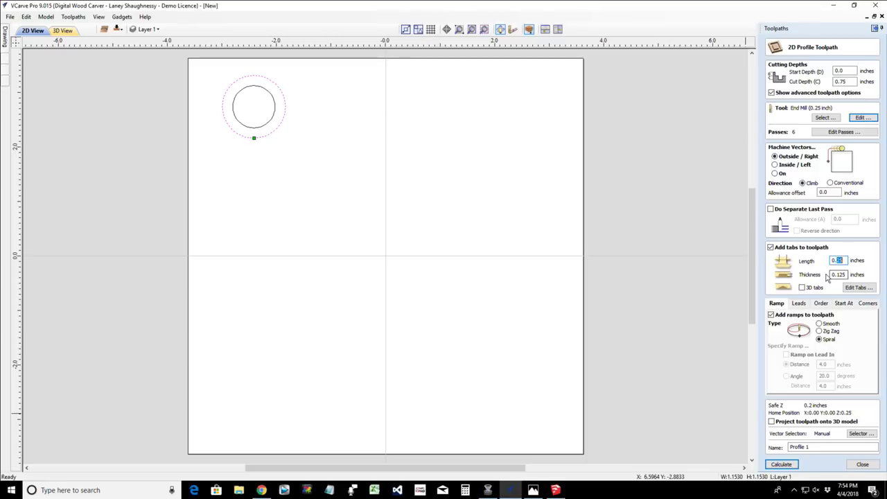
{"action": "left_click", "coordinate": [838, 274]}
{"action": "left_click", "coordinate": [857, 287]}
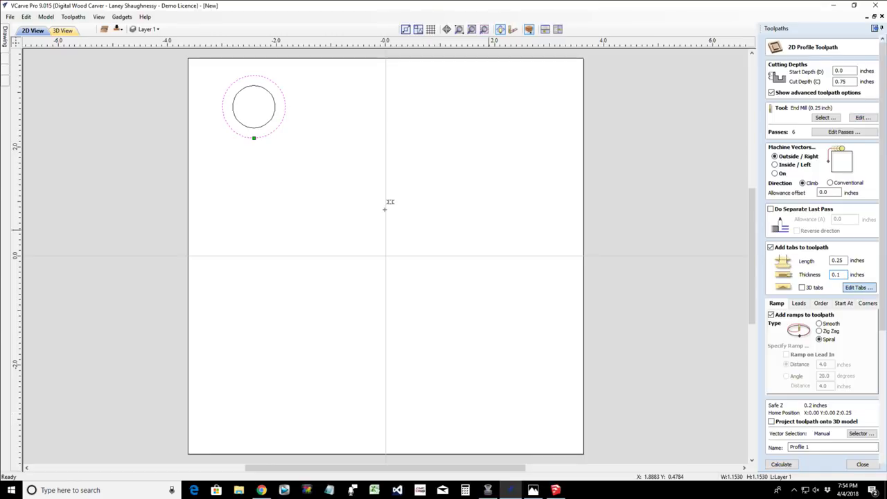
{"action": "left_click", "coordinate": [285, 106]}
{"action": "left_click", "coordinate": [221, 105]}
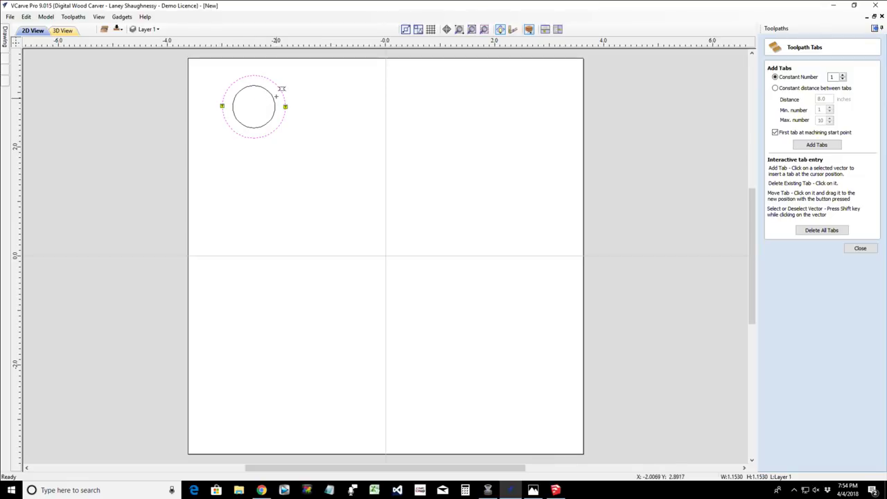
{"action": "left_click", "coordinate": [860, 248]}
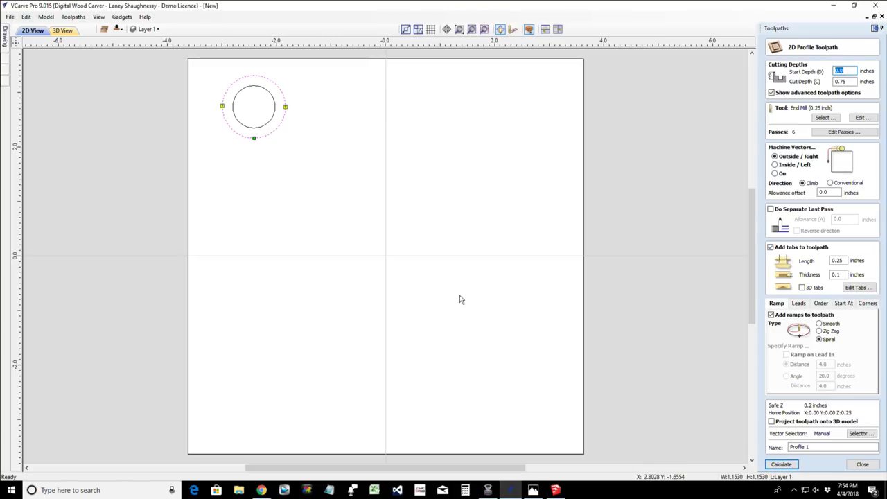
{"action": "left_click", "coordinate": [275, 119]}
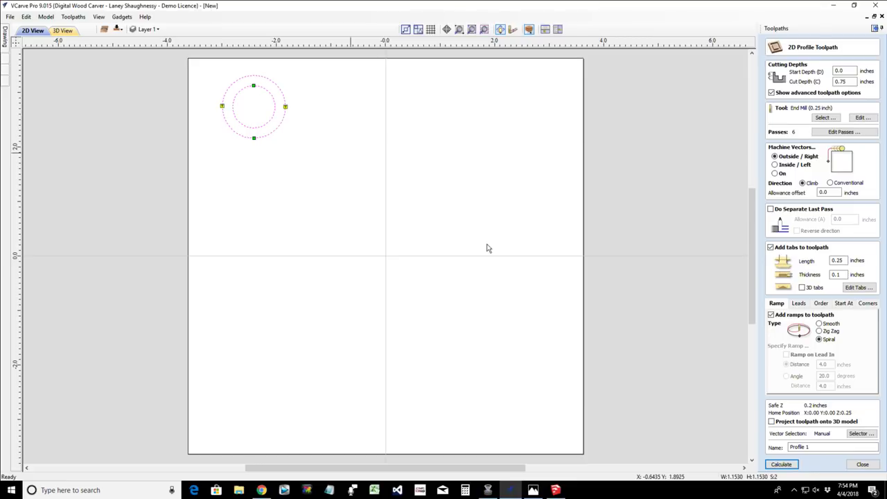
{"action": "left_click", "coordinate": [783, 469]}
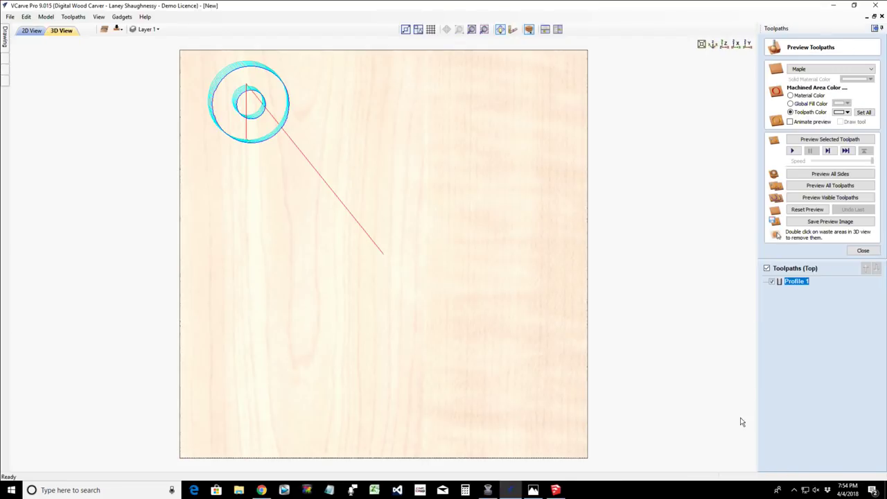
- Inspect Profile 1's toolpath rings around the circle in 2D, then reopen Profile 1's settings
{"action": "left_click", "coordinate": [31, 30]}
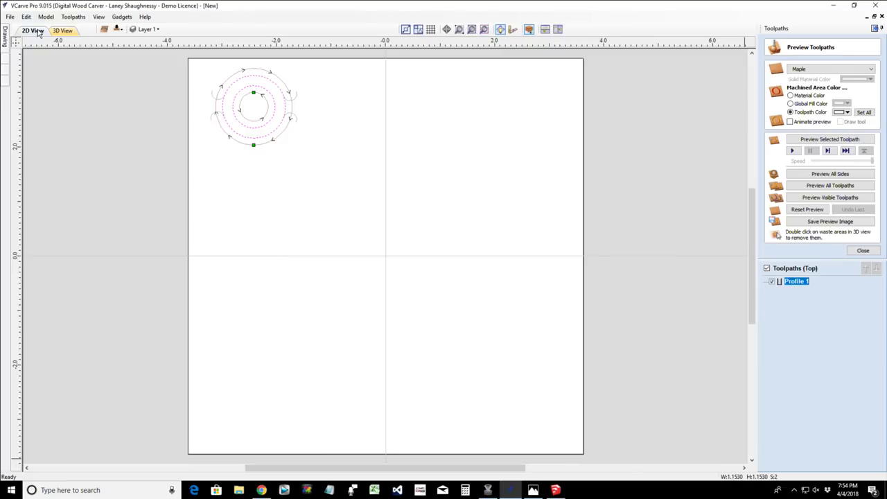
{"action": "scroll", "coordinate": [264, 108], "scroll_direction": "up", "scroll_amount": 3}
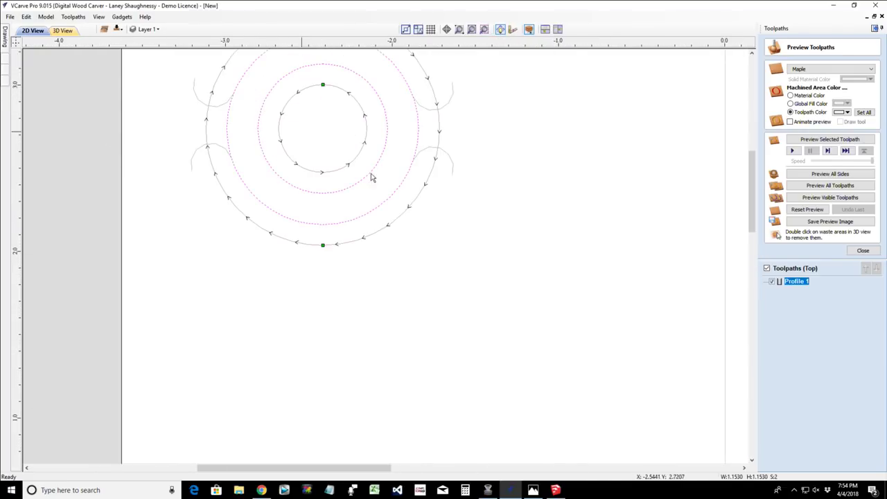
{"action": "mouse_move", "coordinate": [756, 202]}
{"action": "left_mouse_down"}
{"action": "mouse_move", "coordinate": [757, 166]}
{"action": "mouse_move", "coordinate": [757, 184]}
{"action": "left_mouse_up"}
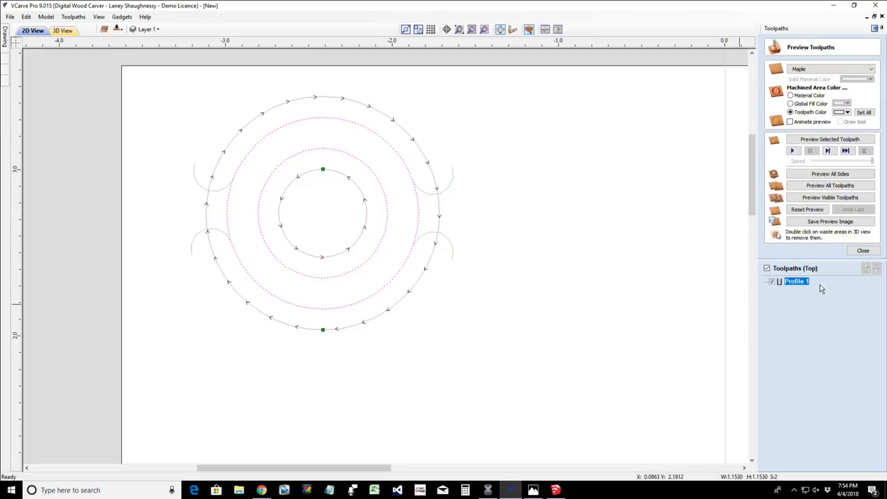
{"action": "double_click", "coordinate": [797, 281]}
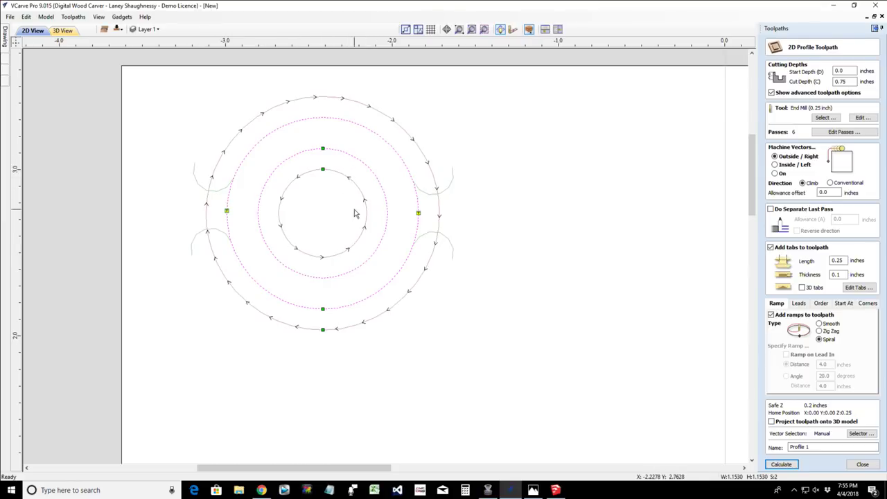
- Display the toolpath's full cut width, close the Profile form, and preview Profile 1 in 3D
{"action": "left_click", "coordinate": [513, 29]}
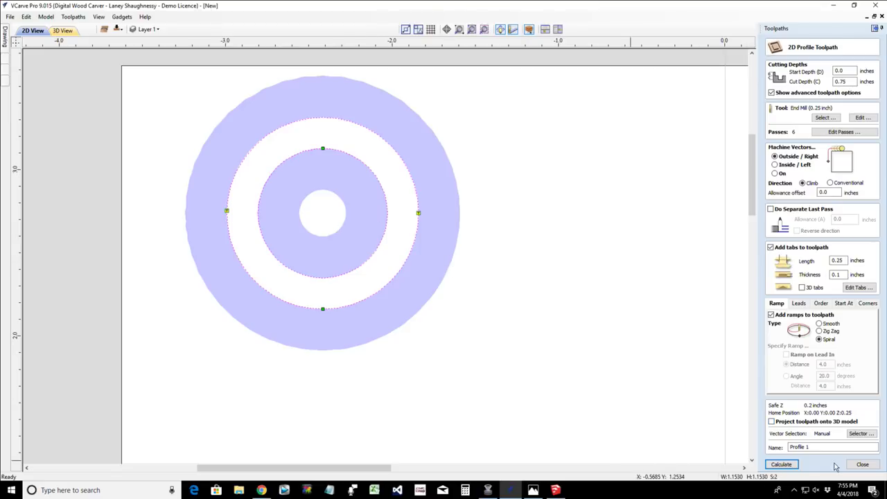
{"action": "left_click", "coordinate": [860, 464]}
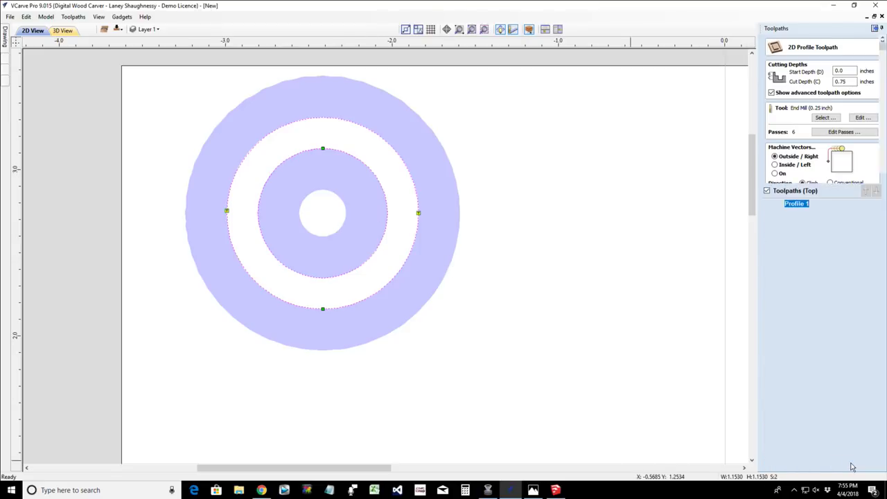
{"action": "left_click", "coordinate": [772, 173]}
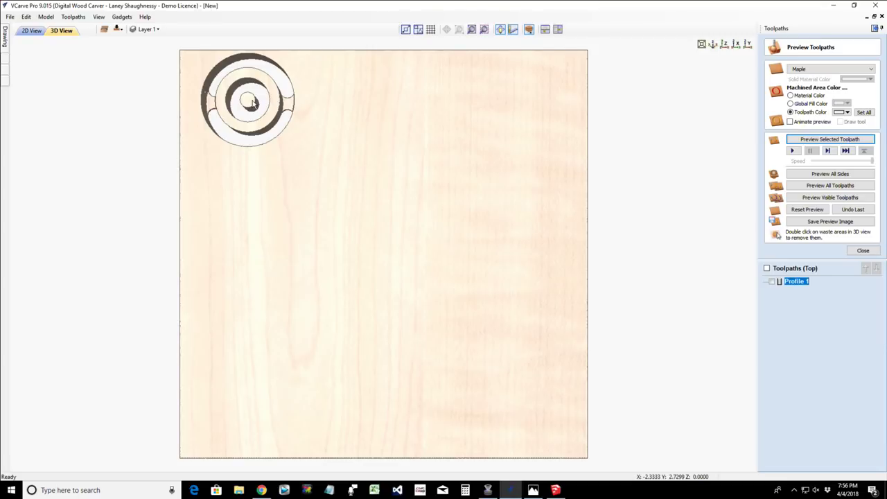
- Remove the centre waste island from the 3D preview, then return to a zoomed-out 2D view
{"action": "double_click", "coordinate": [253, 103]}
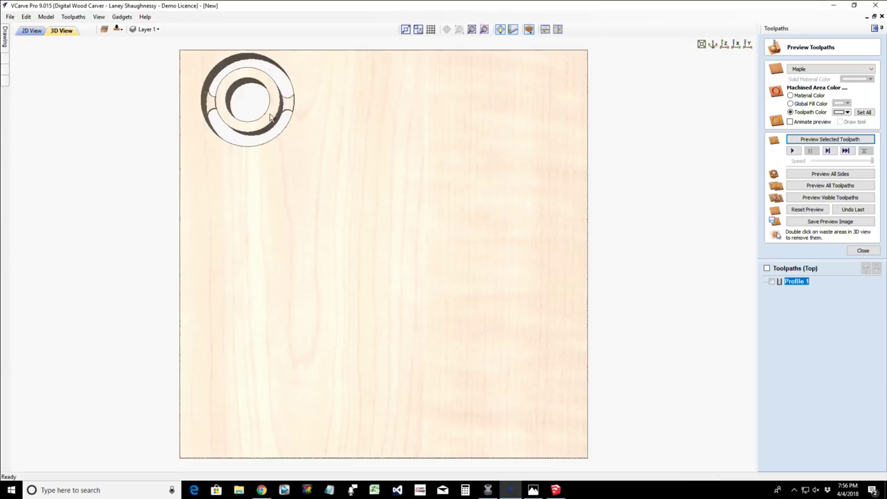
{"action": "left_click", "coordinate": [31, 31]}
{"action": "scroll", "coordinate": [357, 269], "scroll_direction": "down", "scroll_amount": 5}
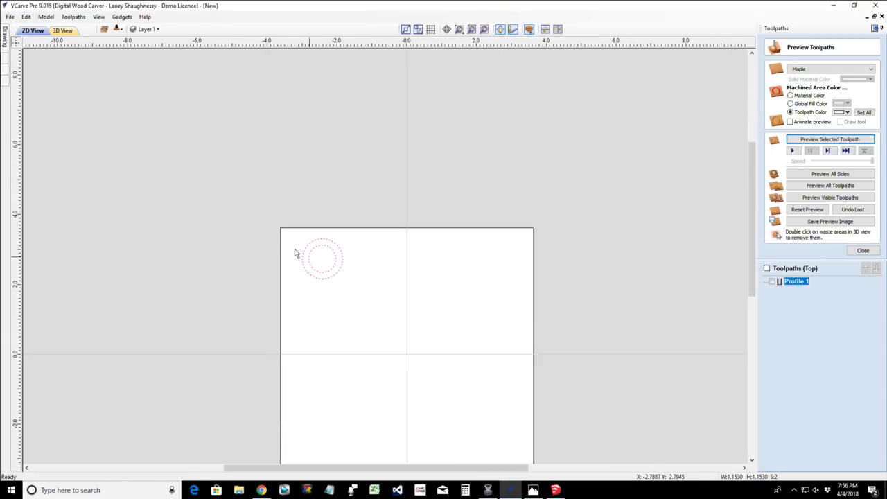
- Move the circle onto the board's right half
{"action": "left_click", "coordinate": [329, 277]}
{"action": "left_click_drag", "start_coordinate": [324, 258], "coordinate": [443, 259]}
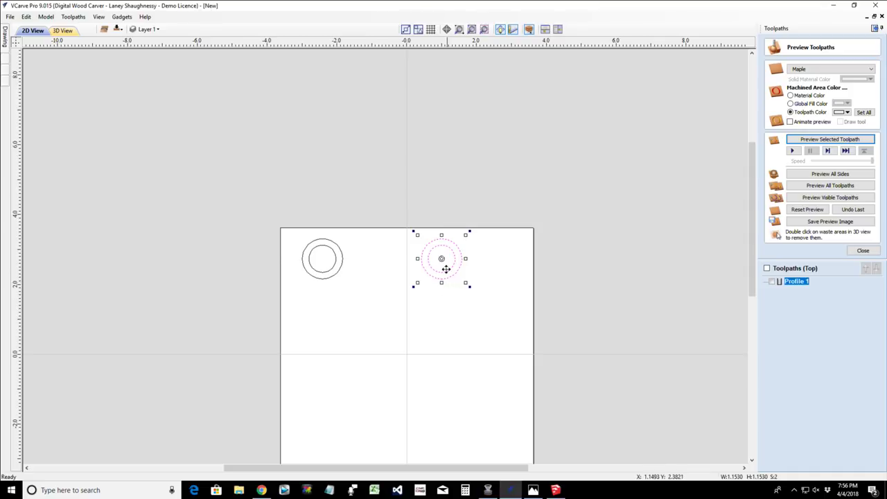
{"action": "scroll", "coordinate": [446, 271], "scroll_direction": "up", "scroll_amount": 2}
{"action": "scroll", "coordinate": [446, 270], "scroll_direction": "up", "scroll_amount": 1}
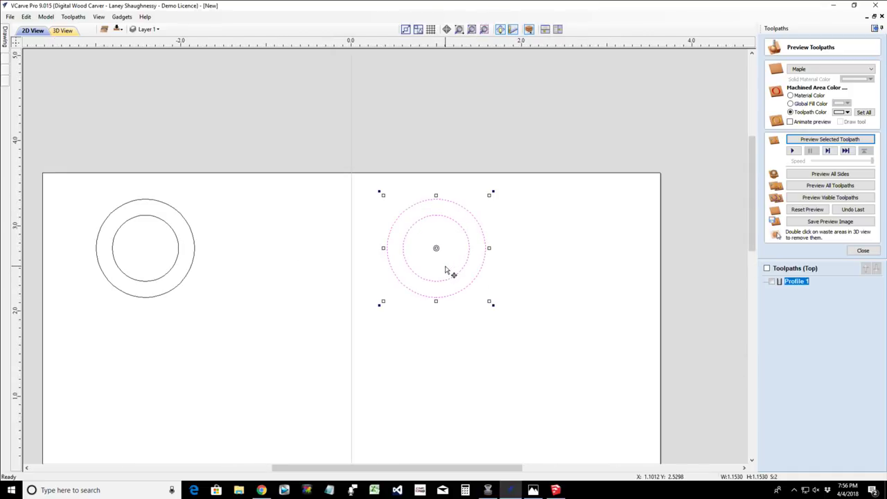
{"action": "left_click", "coordinate": [430, 336]}
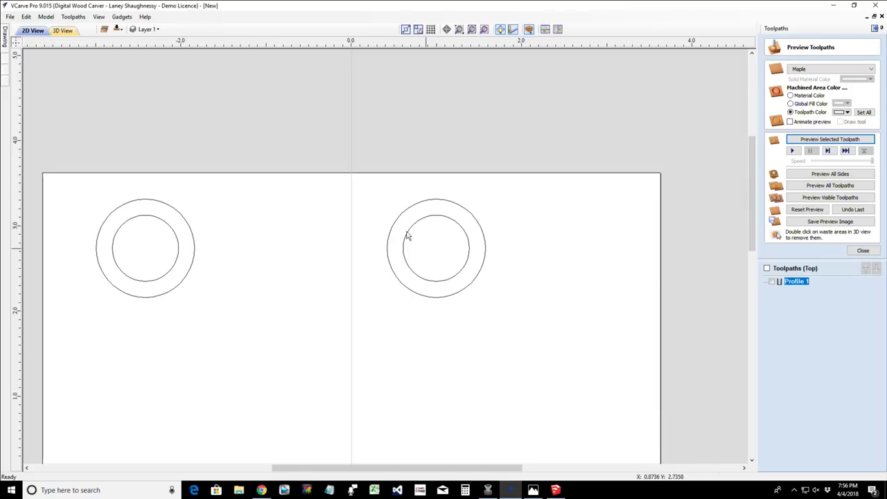
- Copy the right pair of circles to the other side of the double-sided job
{"action": "left_click_drag", "start_coordinate": [352, 183], "coordinate": [503, 313]}
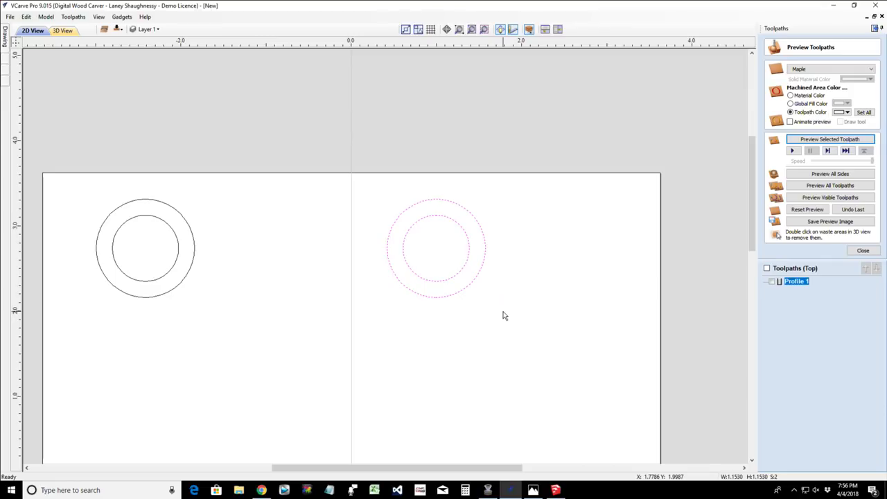
{"action": "right_click", "coordinate": [409, 267]}
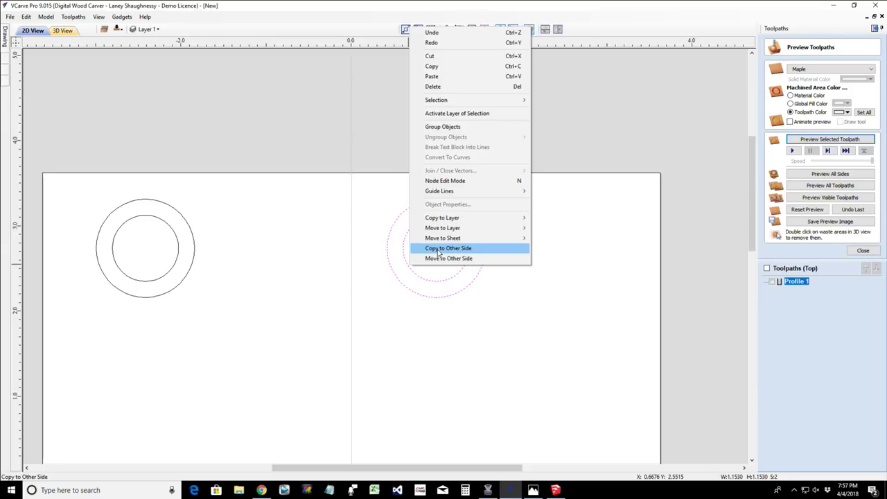
{"action": "left_click", "coordinate": [461, 253]}
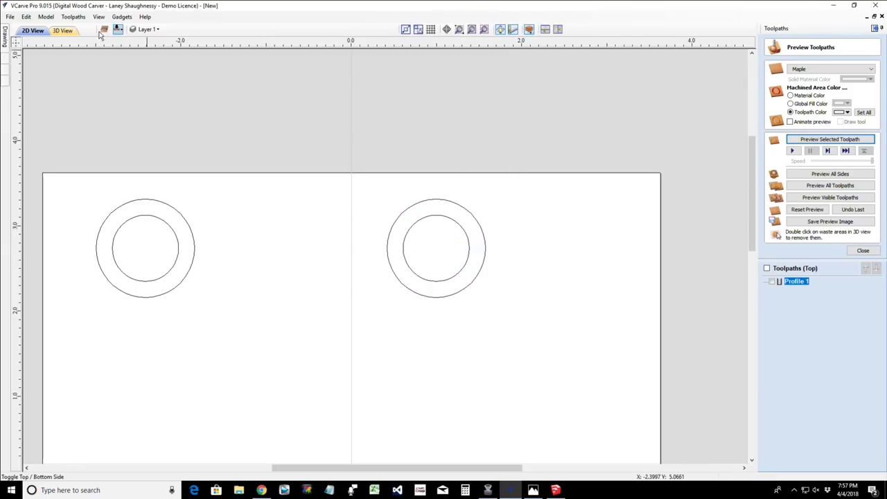
{"action": "scroll", "coordinate": [417, 287], "scroll_direction": "down", "scroll_amount": 2}
{"action": "scroll", "coordinate": [414, 302], "scroll_direction": "down", "scroll_amount": 2}
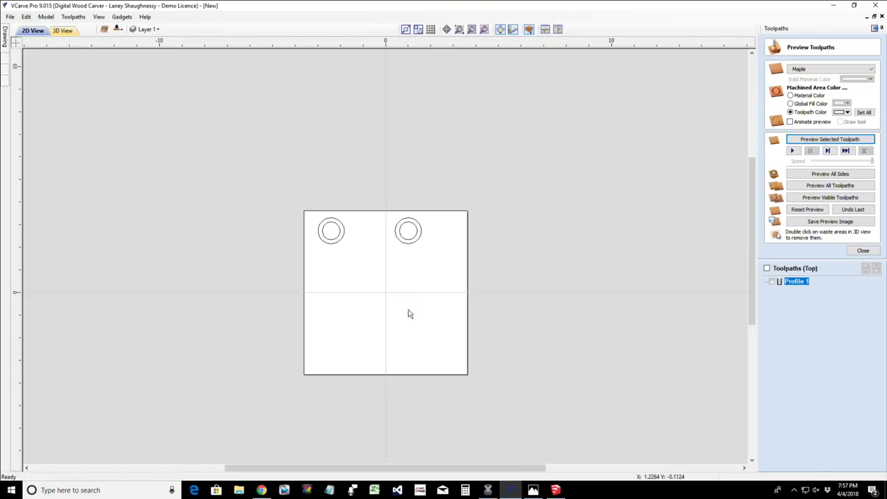
{"action": "scroll", "coordinate": [333, 326], "scroll_direction": "up", "scroll_amount": 1}
- Draw 0.25-inch circles at the sheet's left-edge midpoint and at its top centre
{"action": "left_click", "coordinate": [5, 36]}
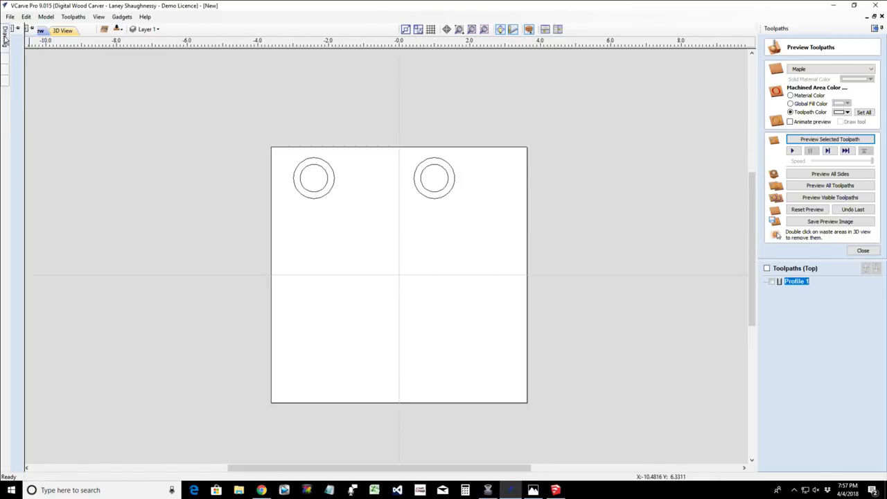
{"action": "left_click", "coordinate": [23, 92]}
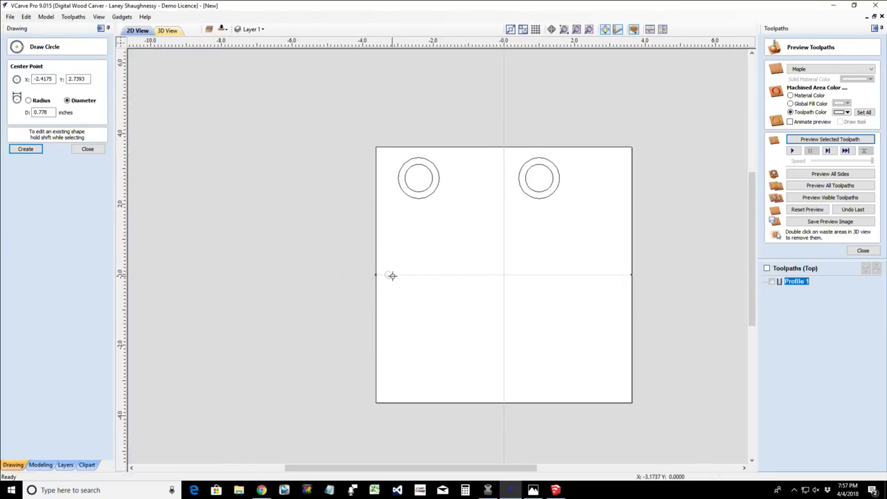
{"action": "left_click", "coordinate": [392, 276]}
{"action": "left_click", "coordinate": [43, 113]}
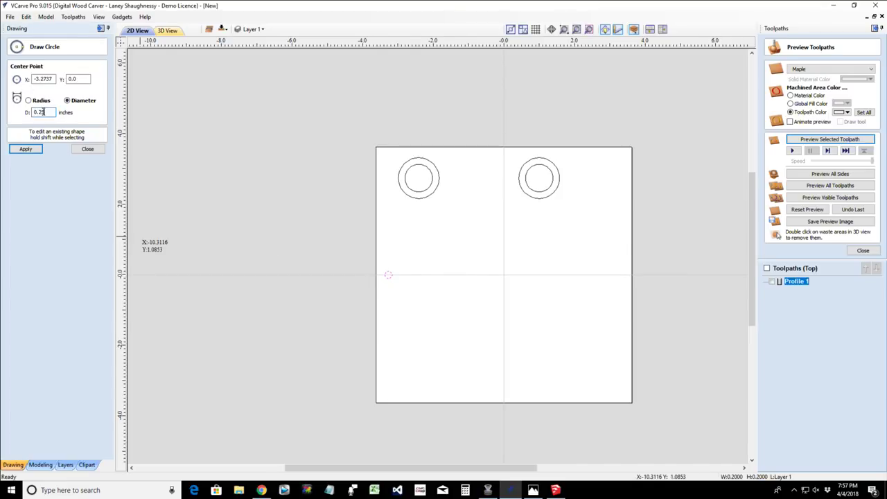
{"action": "type", "text": "5"}
{"action": "left_click", "coordinate": [28, 151]}
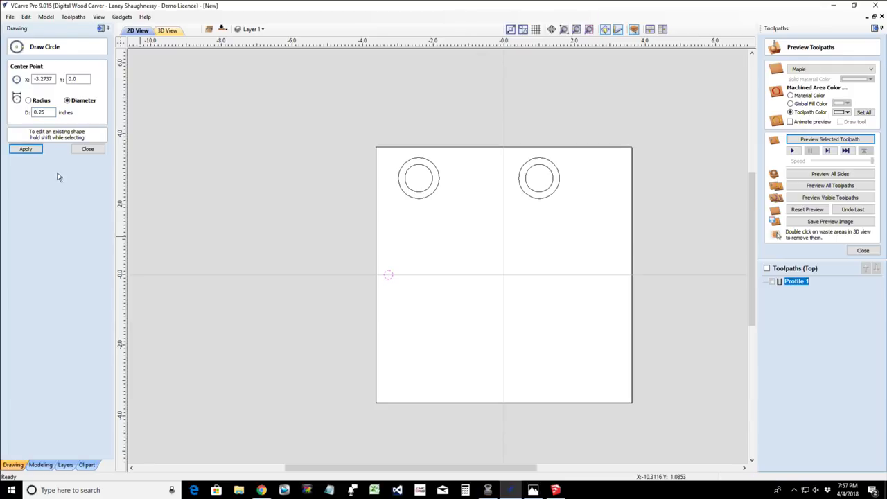
{"action": "left_click", "coordinate": [504, 161]}
{"action": "left_click", "coordinate": [504, 161]}
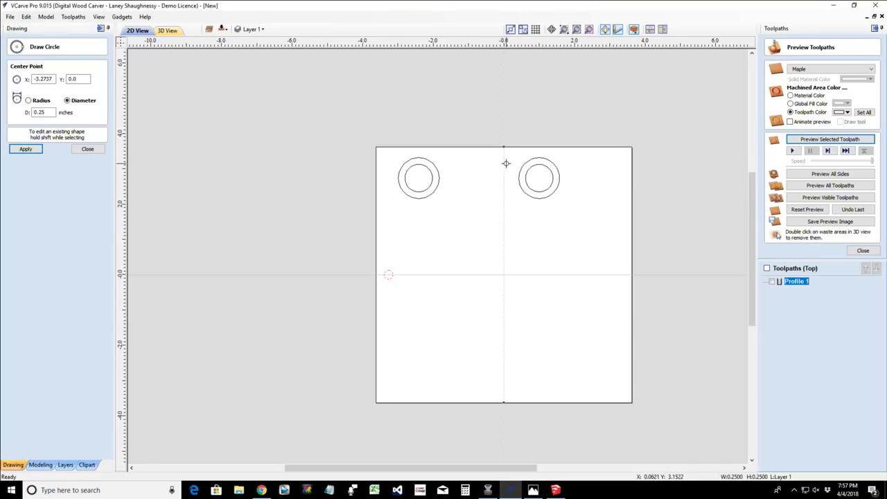
{"action": "left_click", "coordinate": [50, 110]}
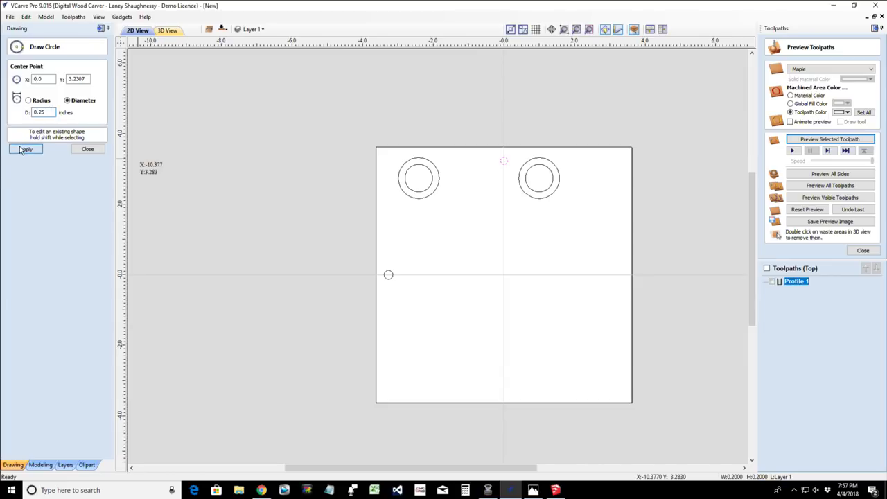
{"action": "left_click", "coordinate": [88, 150]}
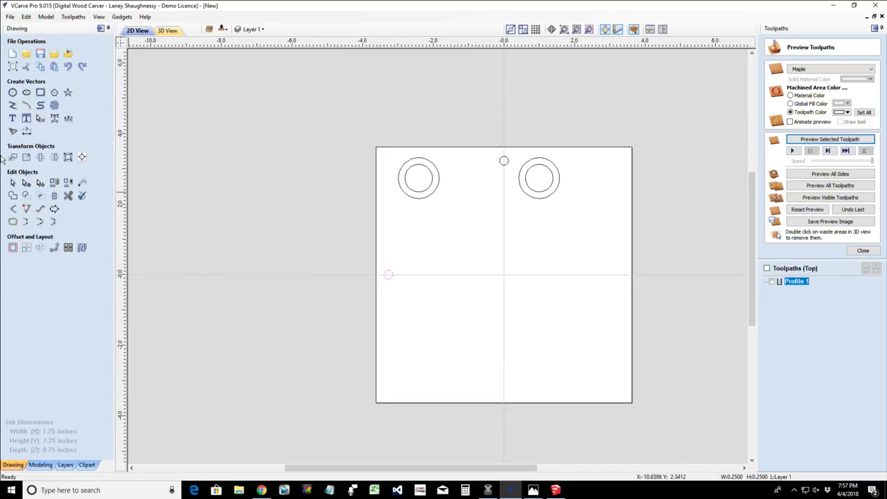
{"action": "left_click", "coordinate": [82, 157]}
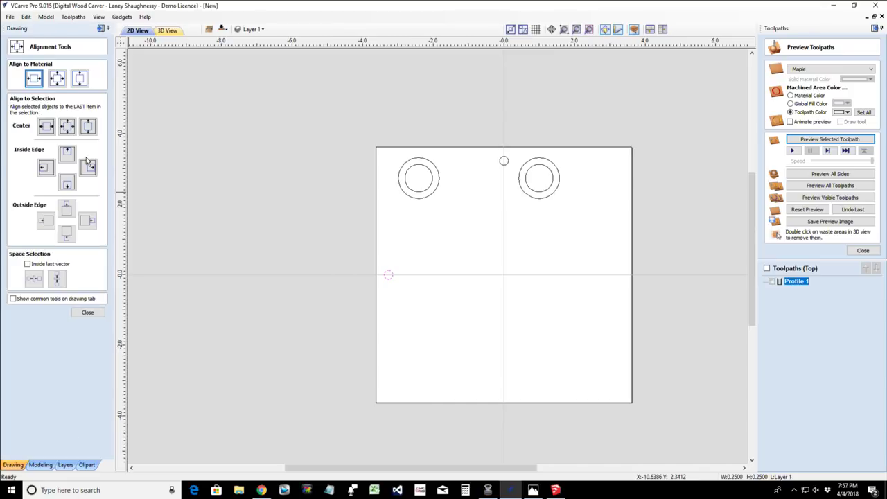
{"action": "left_click", "coordinate": [81, 80]}
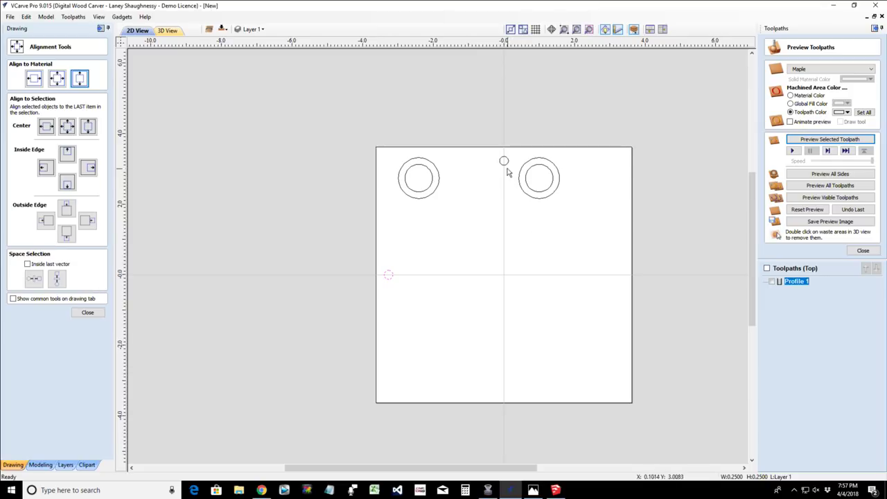
{"action": "left_click", "coordinate": [33, 82]}
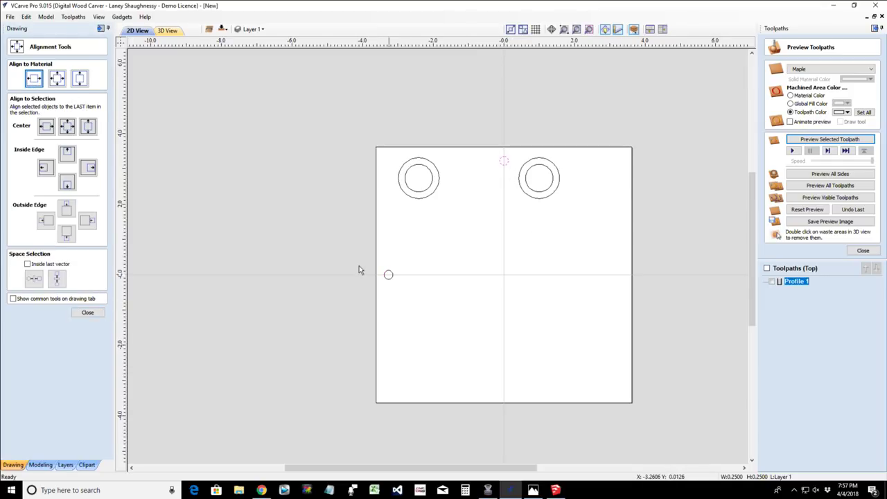
- Mirror a copy of the left-edge circle horizontally about the job centre to the right edge
{"action": "left_click", "coordinate": [87, 313]}
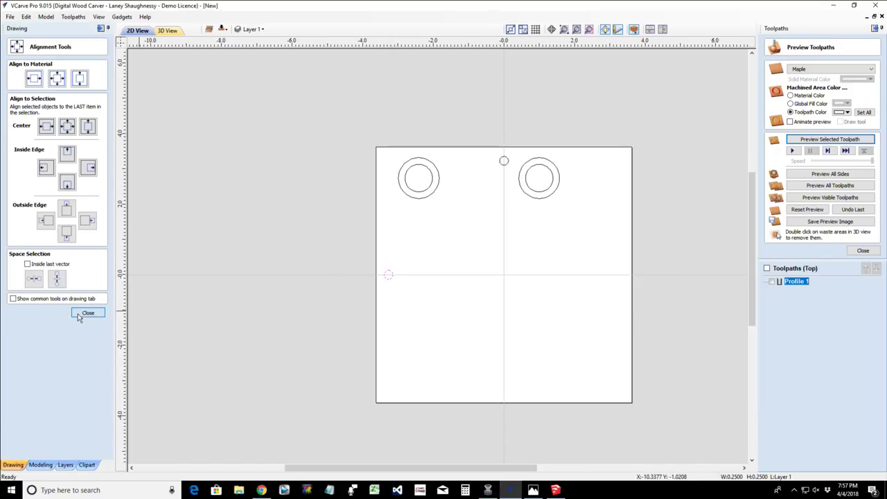
{"action": "left_click", "coordinate": [54, 156]}
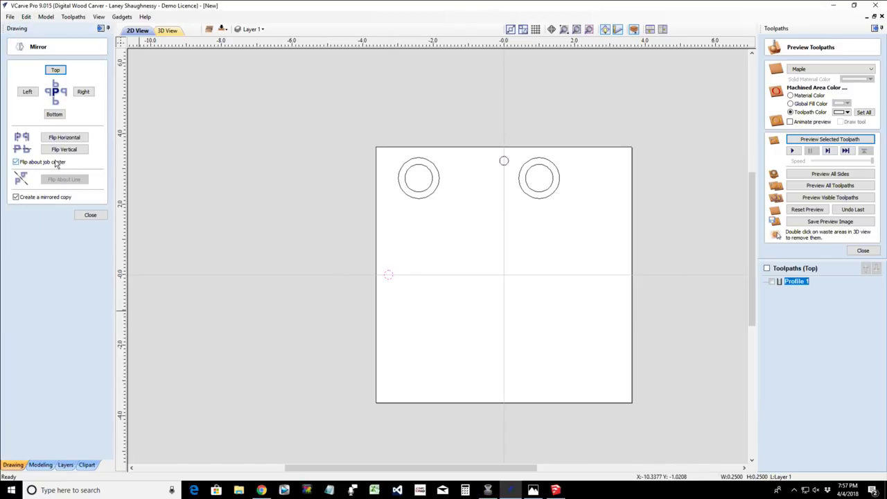
{"action": "left_click", "coordinate": [15, 198]}
{"action": "left_click", "coordinate": [63, 137]}
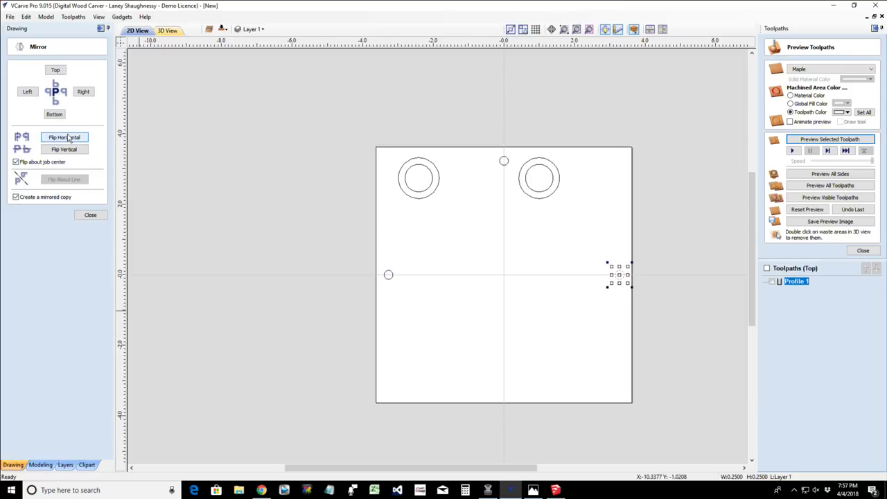
{"action": "left_click", "coordinate": [90, 215]}
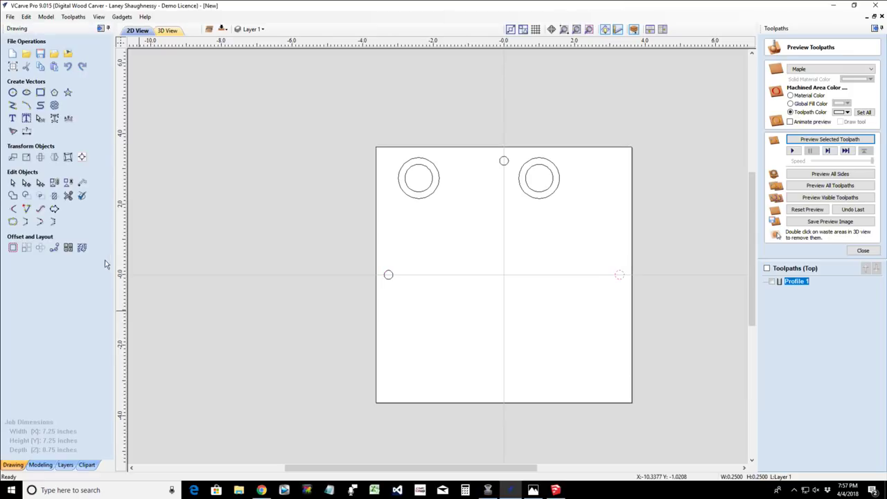
{"action": "left_click", "coordinate": [253, 348]}
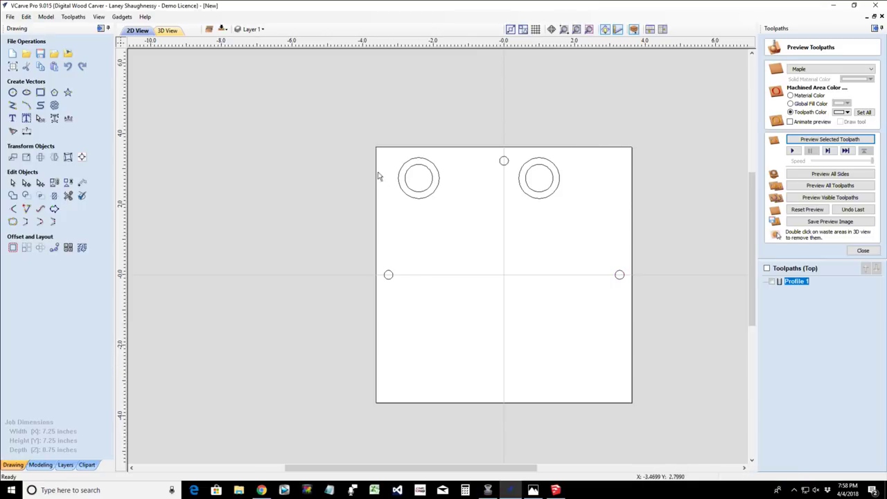
{"action": "left_click", "coordinate": [863, 251]}
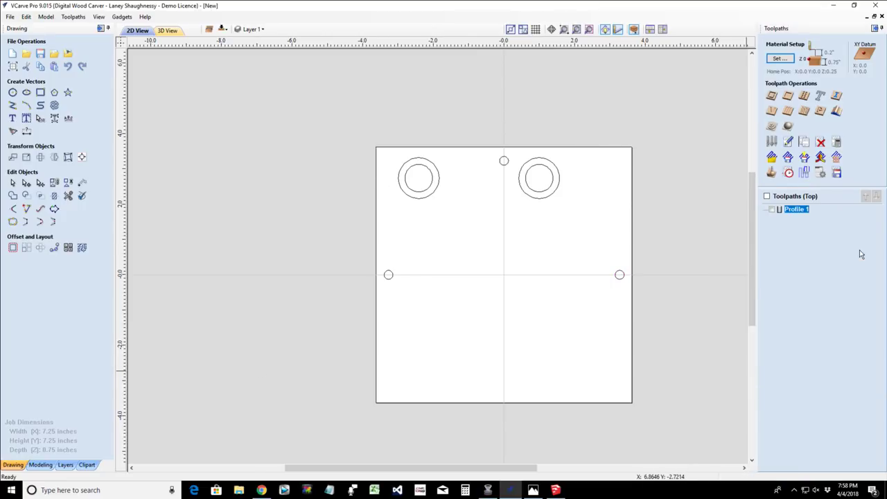
{"action": "left_click", "coordinate": [772, 141]}
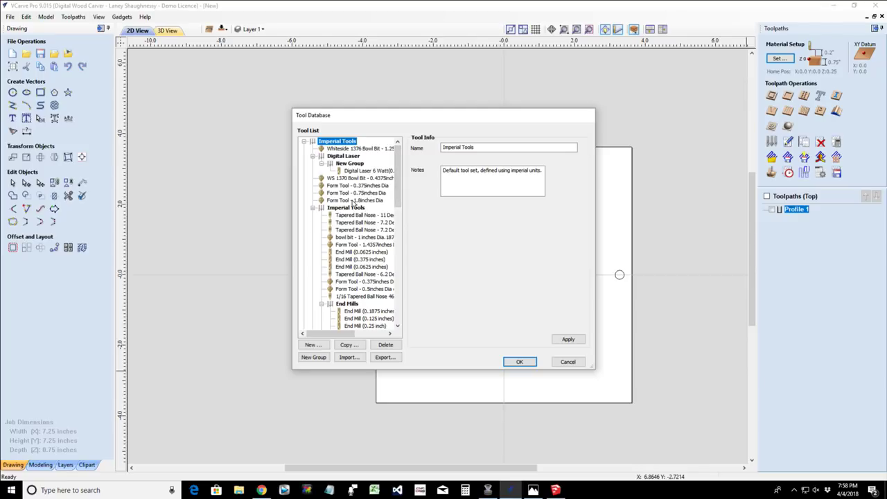
{"action": "left_click", "coordinate": [333, 187]}
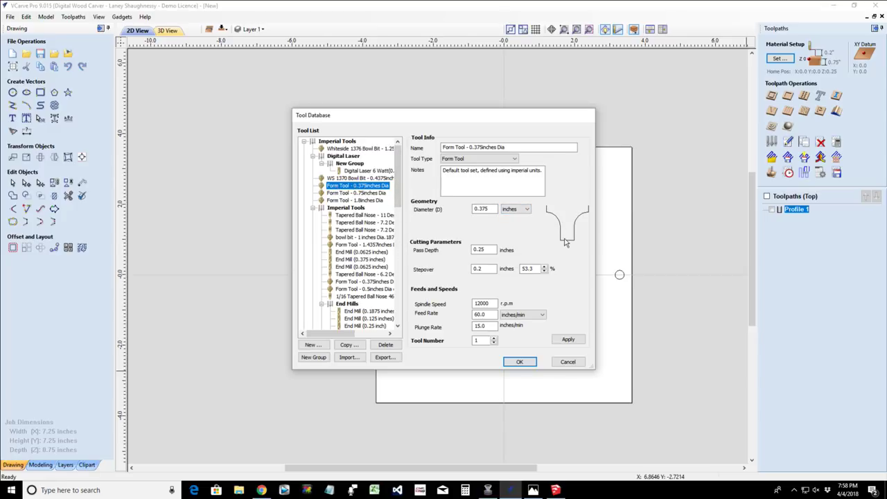
{"action": "left_click", "coordinate": [345, 195]}
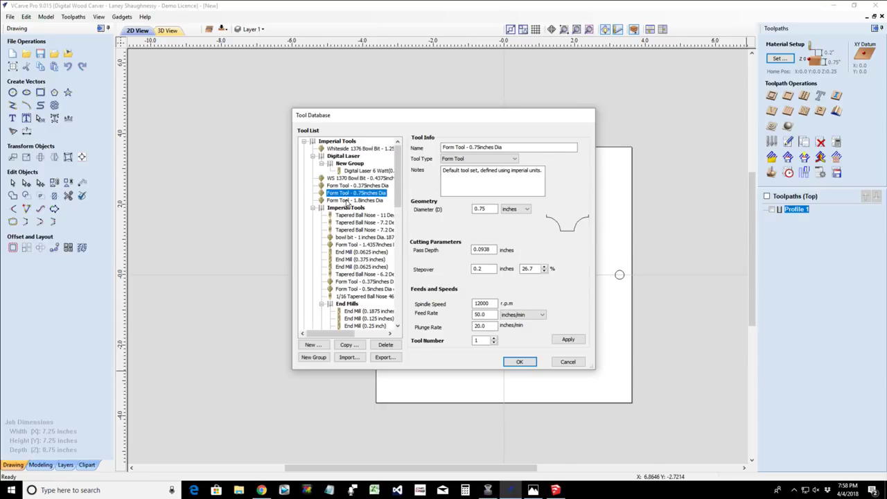
{"action": "left_click", "coordinate": [348, 201]}
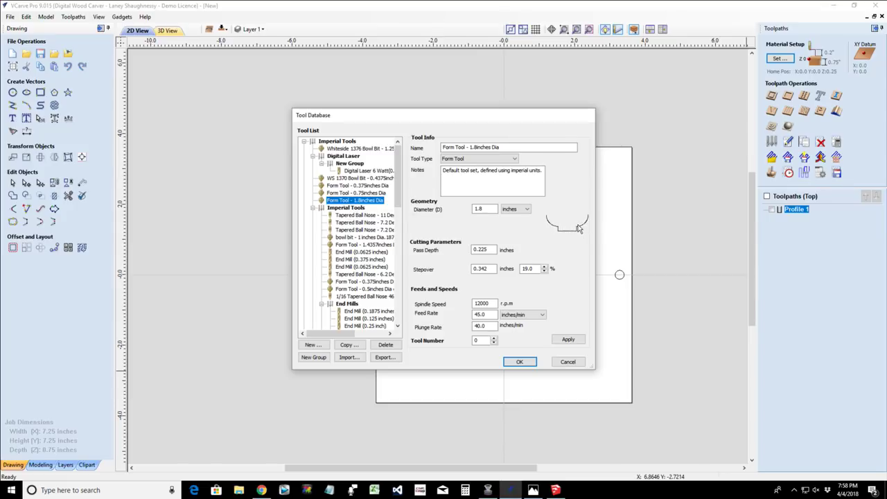
{"action": "scroll", "coordinate": [399, 201], "scroll_direction": "down", "scroll_amount": 2}
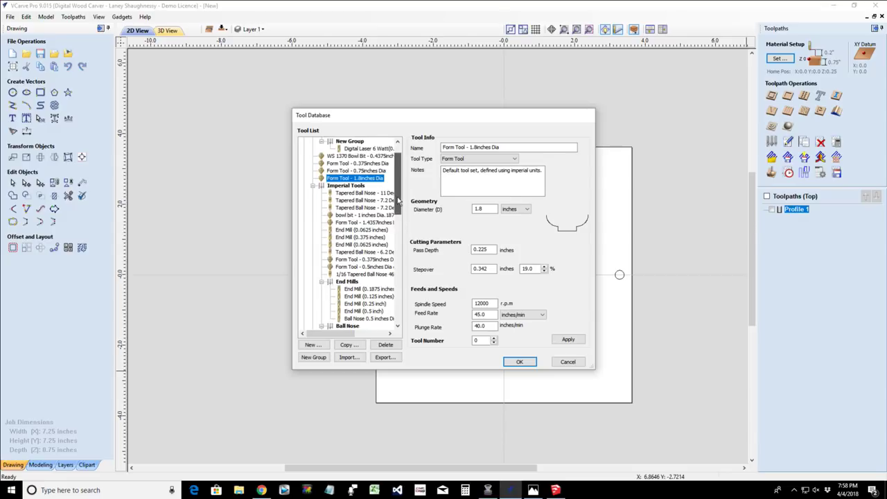
{"action": "left_click", "coordinate": [350, 157]}
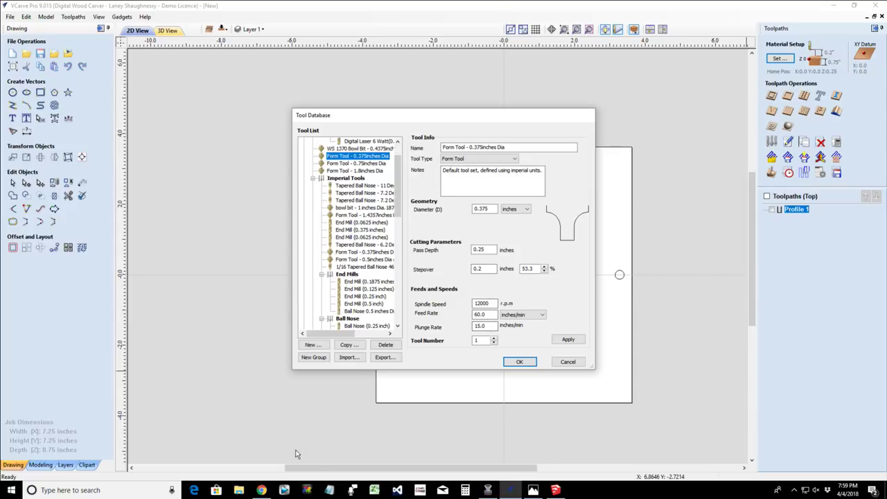
{"action": "mouse_move", "coordinate": [264, 494]}
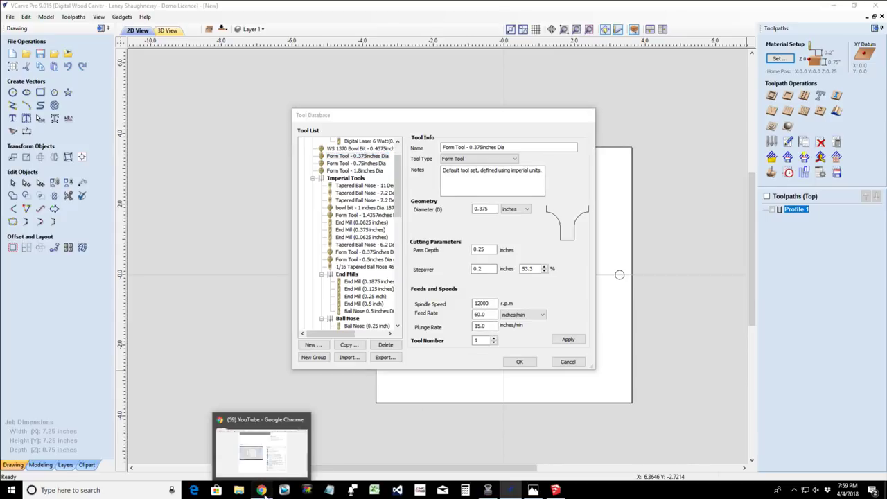
{"action": "left_click", "coordinate": [569, 362]}
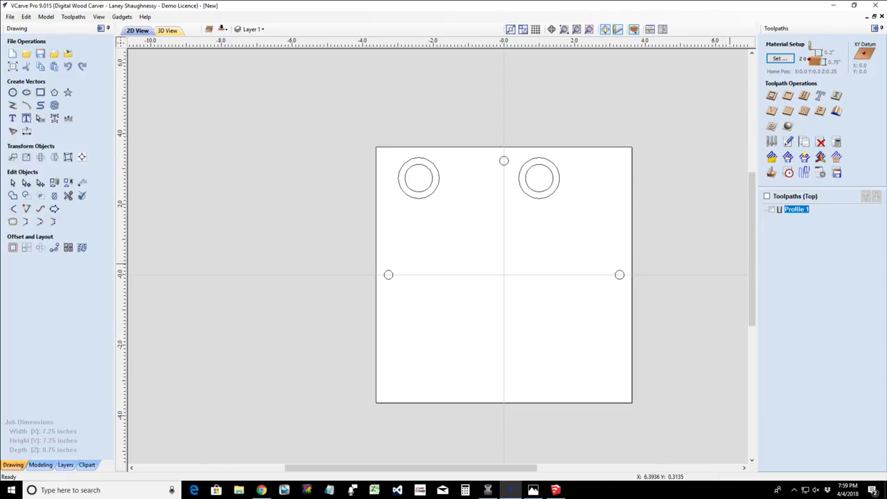
- Search Google in Chrome for 'whiteside 2050'
{"action": "key", "text": "alt+Tab"}
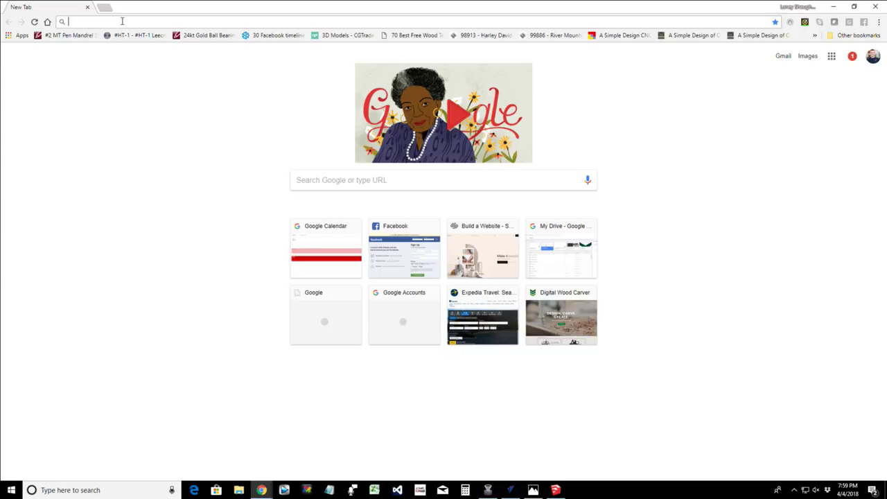
{"action": "type", "text": "white"}
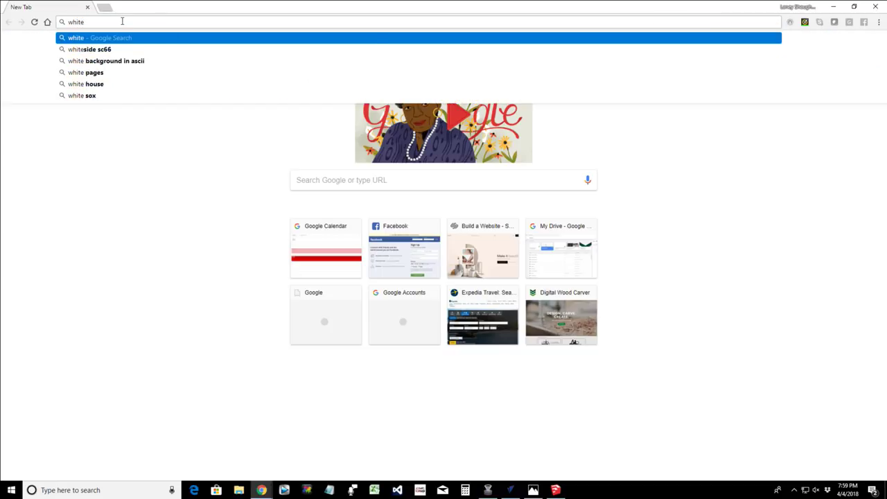
{"action": "type", "text": "side "}
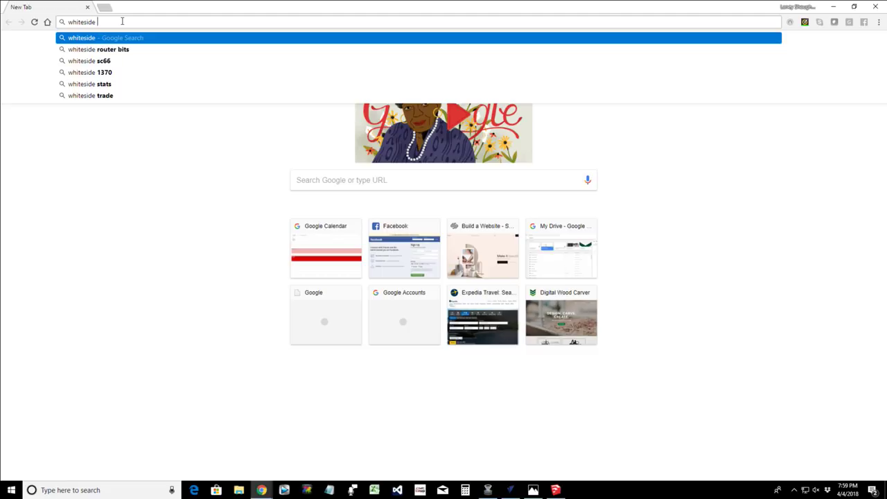
{"action": "type", "text": "2050"}
{"action": "key", "text": "Return"}
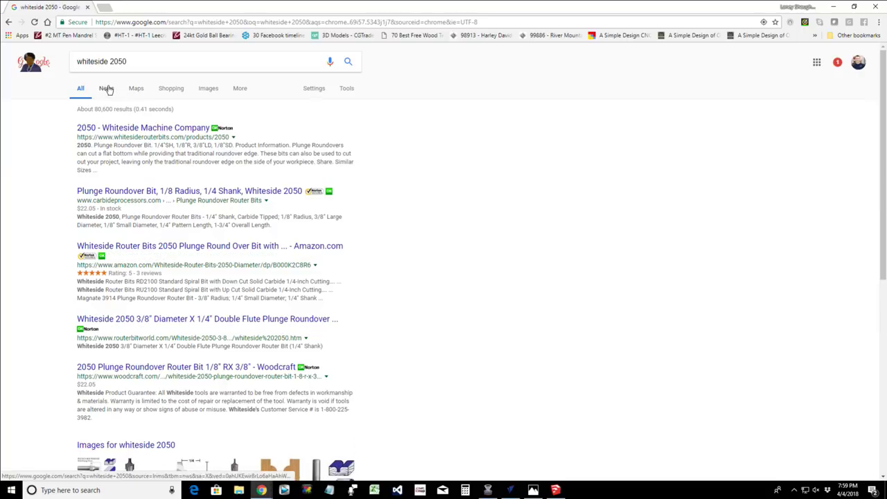
- Bring up Google Images for 'whiteside 2050' and preview the Holbren dimension drawing
{"action": "left_click", "coordinate": [209, 89]}
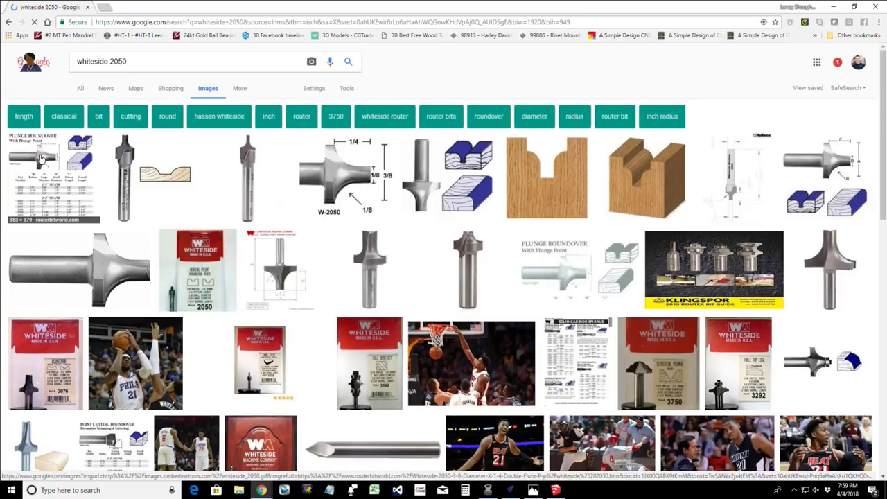
{"action": "left_click", "coordinate": [745, 183]}
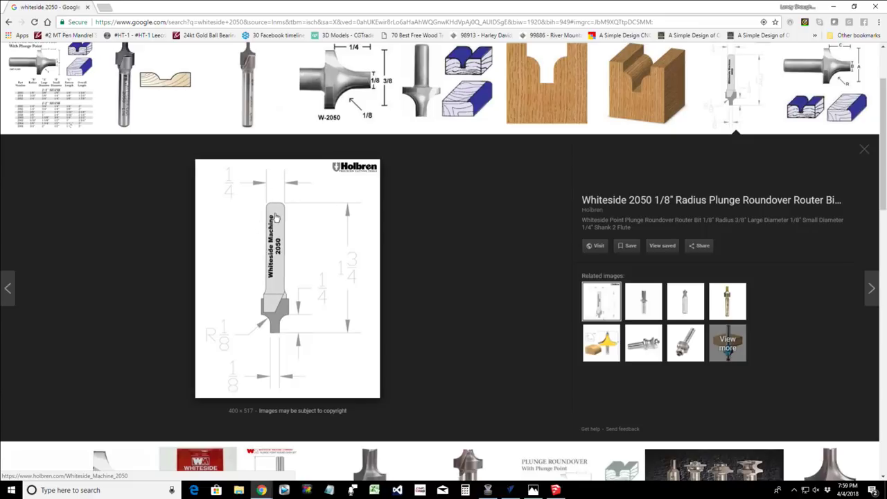
{"action": "scroll", "coordinate": [289, 332], "scroll_direction": "up", "scroll_amount": 2}
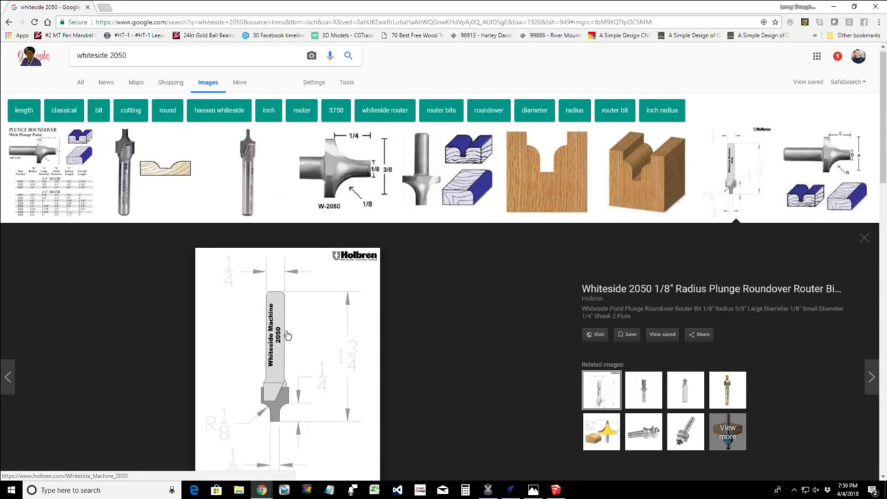
{"action": "scroll", "coordinate": [280, 277], "scroll_direction": "down", "scroll_amount": 5}
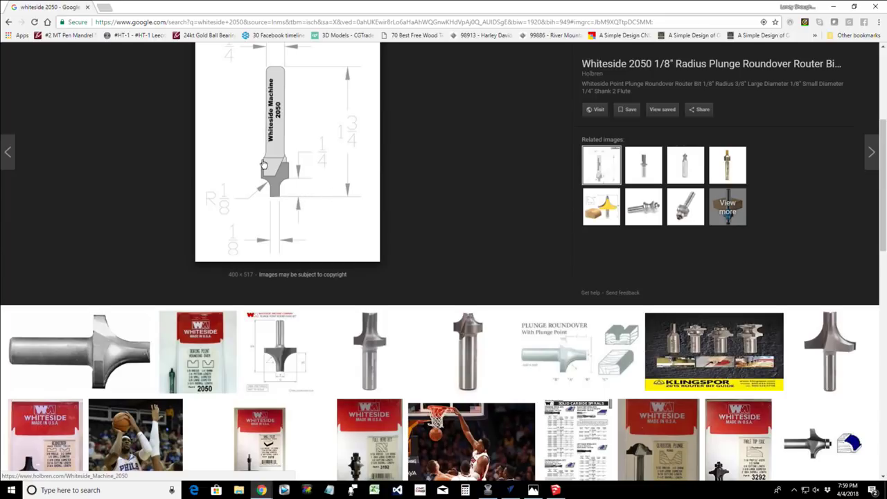
{"action": "scroll", "coordinate": [249, 173], "scroll_direction": "up", "scroll_amount": 2}
{"action": "scroll", "coordinate": [271, 194], "scroll_direction": "down", "scroll_amount": 1}
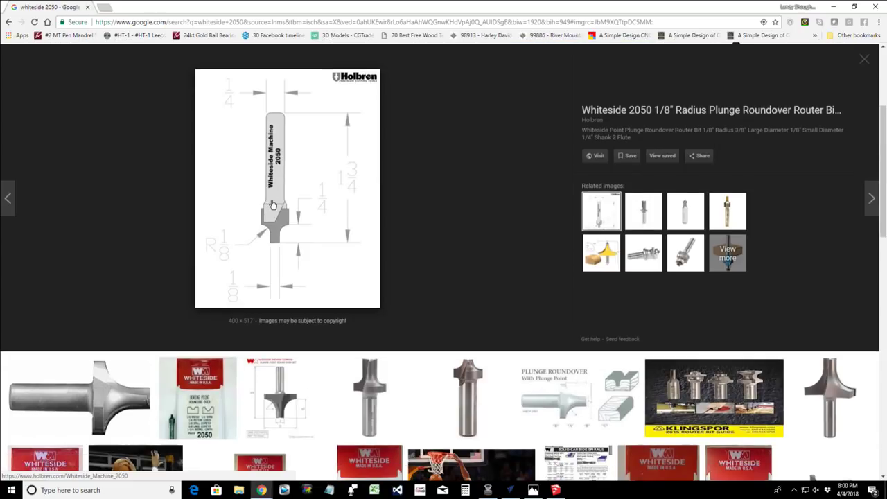
- Compare the Plunge Point and 1580 round-over images, return to the Holbren drawing, then go back to VCarve Pro
{"action": "left_click", "coordinate": [280, 396]}
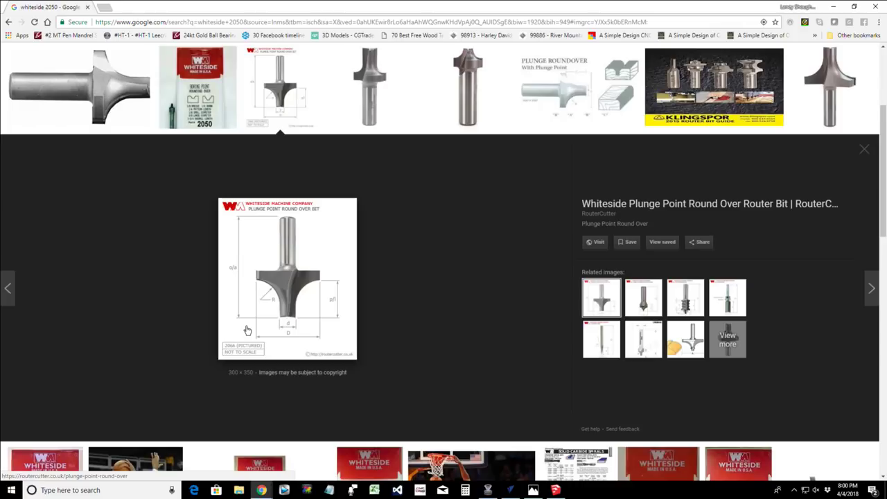
{"action": "left_click", "coordinate": [642, 310]}
{"action": "scroll", "coordinate": [291, 337], "scroll_direction": "up", "scroll_amount": 3}
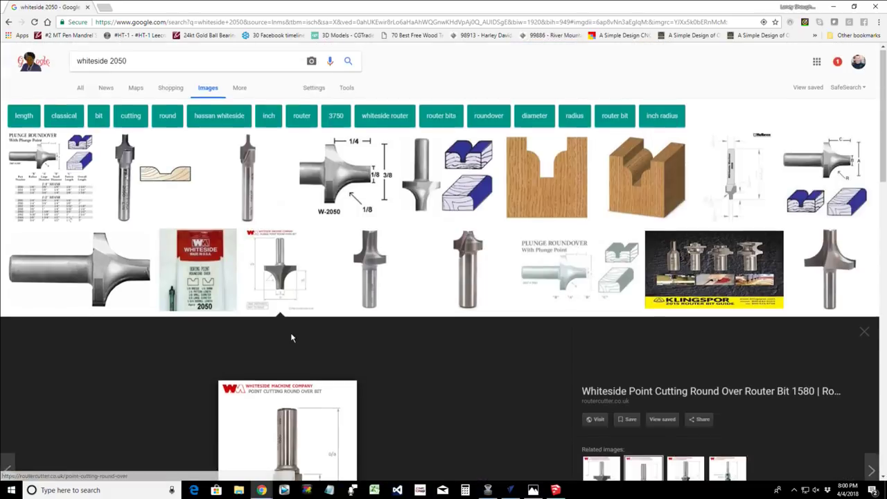
{"action": "scroll", "coordinate": [291, 337], "scroll_direction": "down", "scroll_amount": 3}
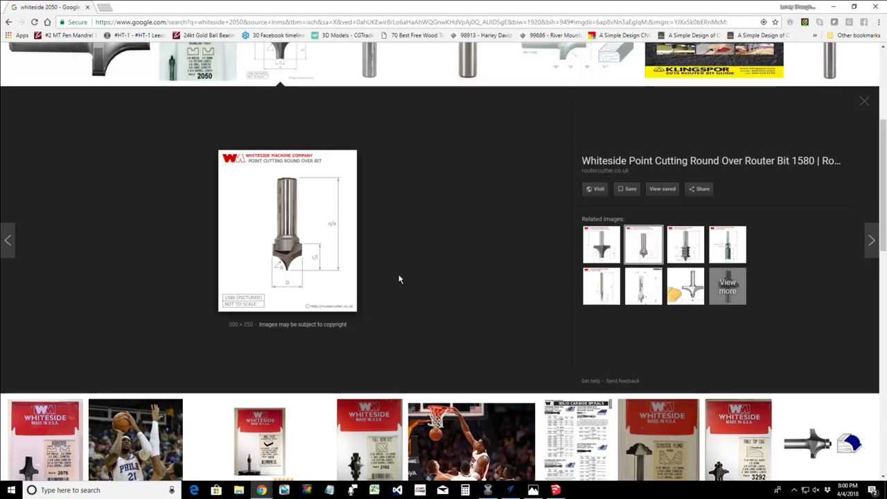
{"action": "left_click", "coordinate": [864, 108]}
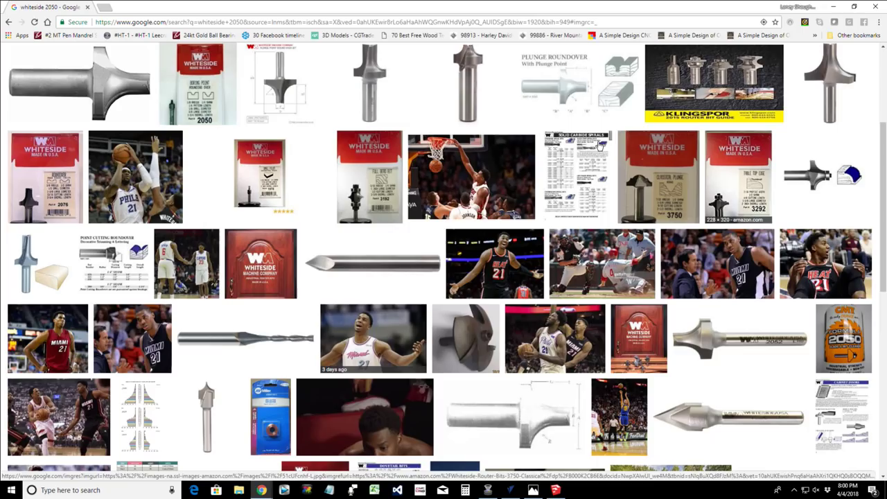
{"action": "scroll", "coordinate": [581, 161], "scroll_direction": "up", "scroll_amount": 3}
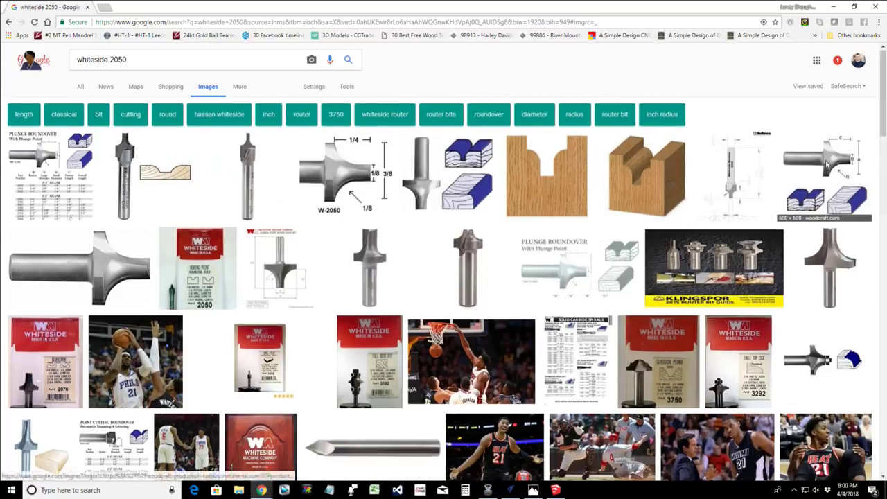
{"action": "left_click", "coordinate": [797, 160]}
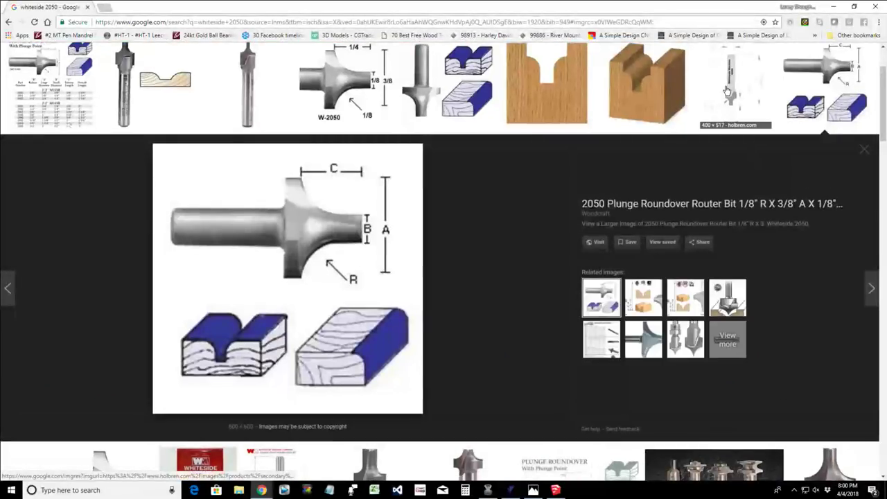
{"action": "left_click", "coordinate": [726, 91]}
{"action": "scroll", "coordinate": [282, 332], "scroll_direction": "up", "scroll_amount": 1}
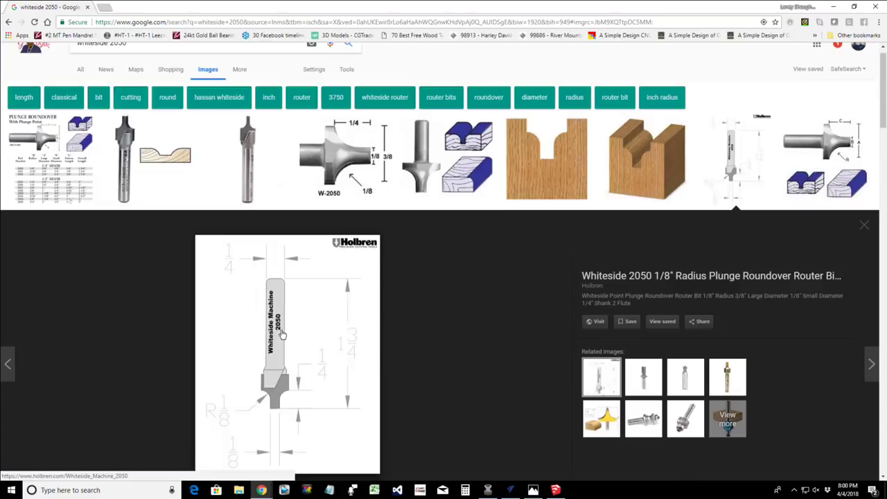
{"action": "scroll", "coordinate": [283, 335], "scroll_direction": "down", "scroll_amount": 1}
{"action": "scroll", "coordinate": [282, 335], "scroll_direction": "down", "scroll_amount": 1}
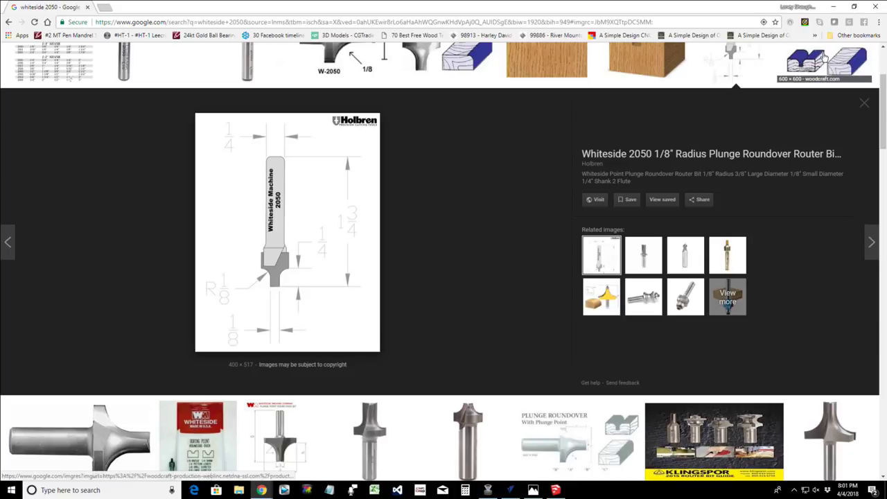
{"action": "left_click", "coordinate": [834, 9]}
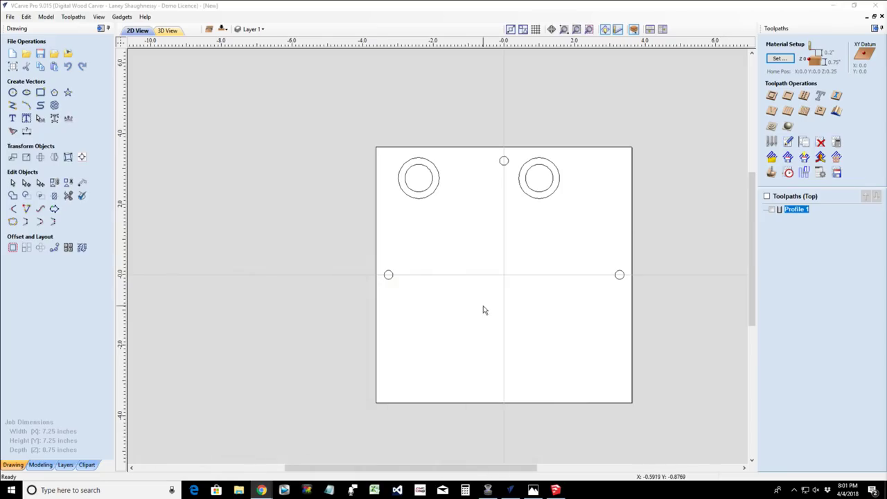
- Zoom into the 2D view and bring up the Draw Rectangle form
{"action": "scroll", "coordinate": [483, 306], "scroll_direction": "up", "scroll_amount": 3}
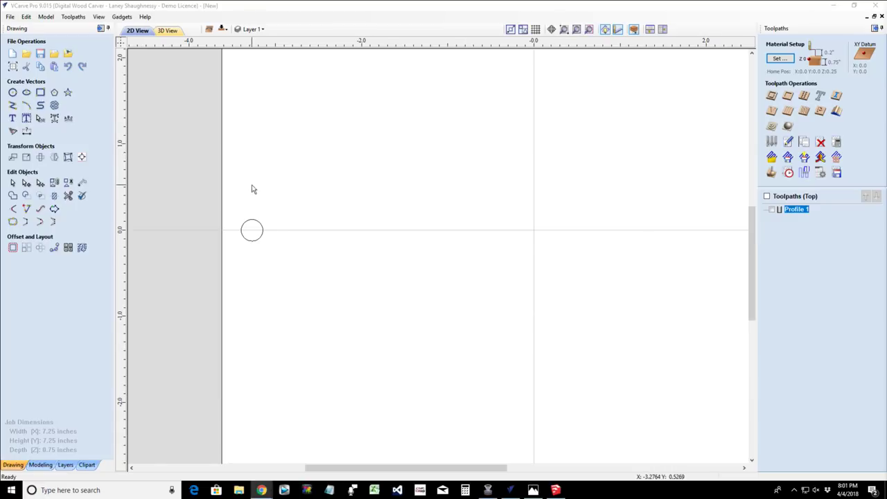
{"action": "left_click", "coordinate": [40, 93]}
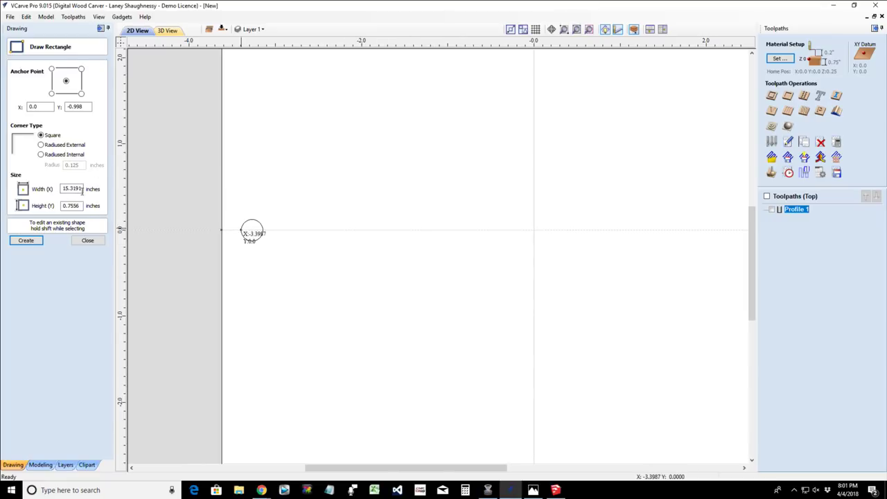
- Create a square-cornered 0.375 by 0.25 rectangle, then undo it
{"action": "left_click_drag", "start_coordinate": [82, 189], "coordinate": [56, 189]}
{"action": "type", "text": ".375"}
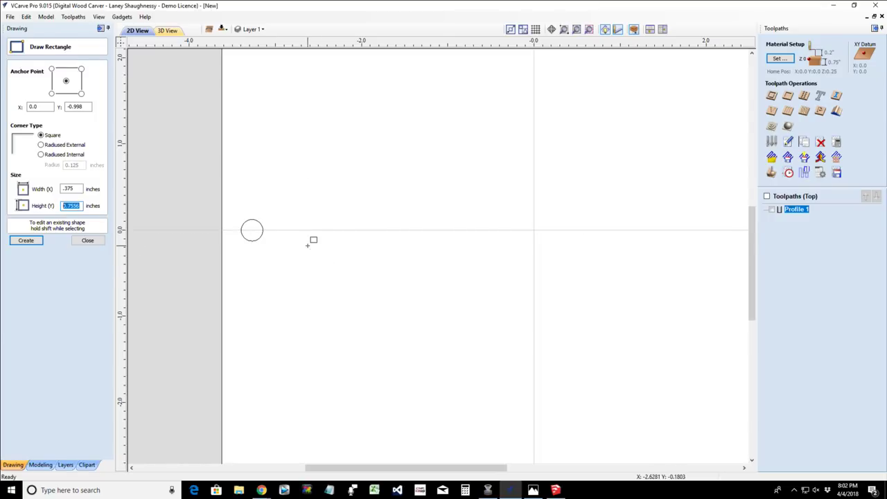
{"action": "type", "text": "."}
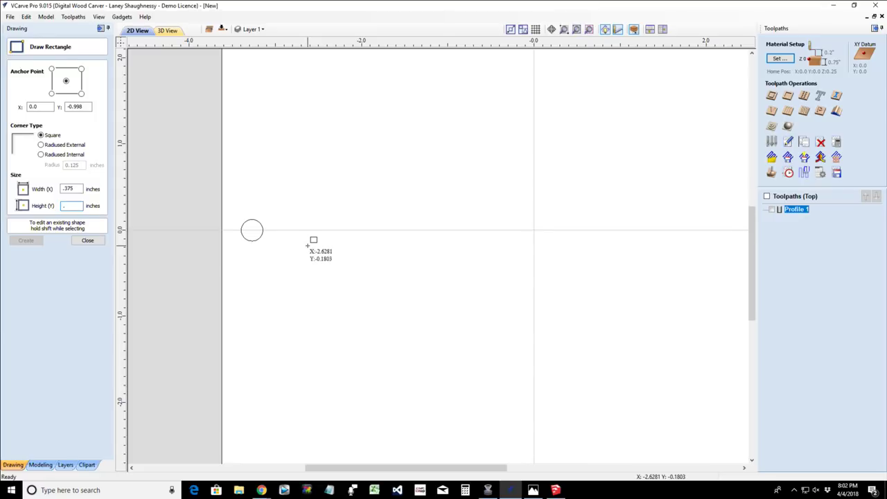
{"action": "type", "text": "25"}
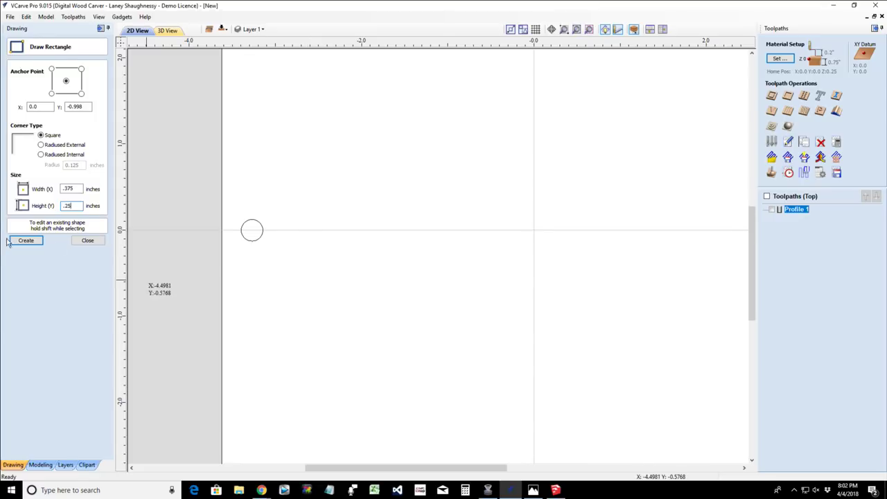
{"action": "left_click", "coordinate": [25, 241]}
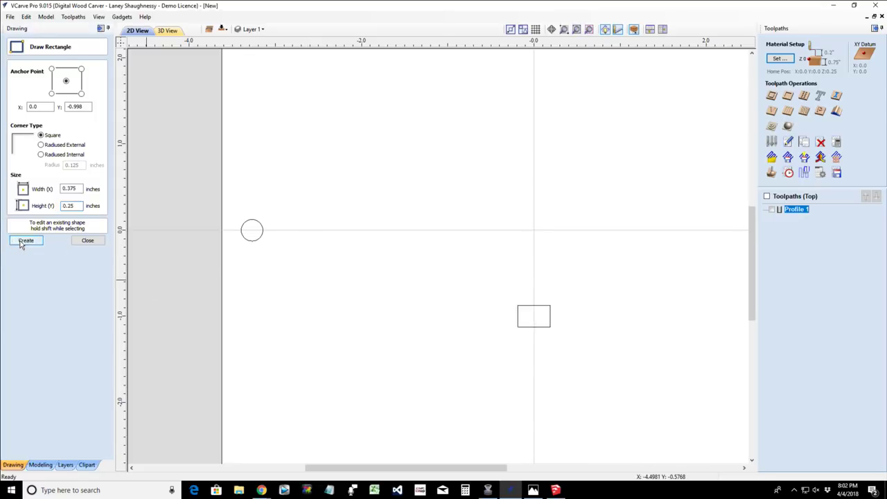
{"action": "scroll", "coordinate": [544, 336], "scroll_direction": "up", "scroll_amount": 2}
{"action": "scroll", "coordinate": [540, 335], "scroll_direction": "up", "scroll_amount": 3}
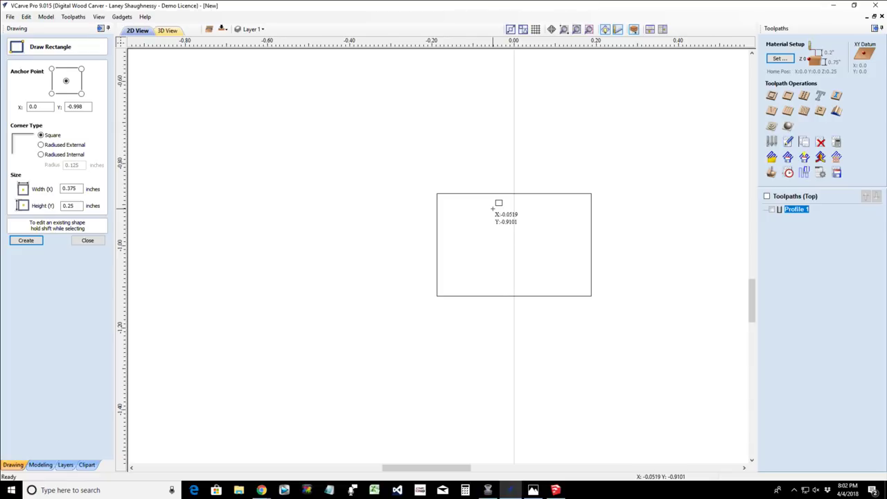
{"action": "key", "text": "ctrl+z"}
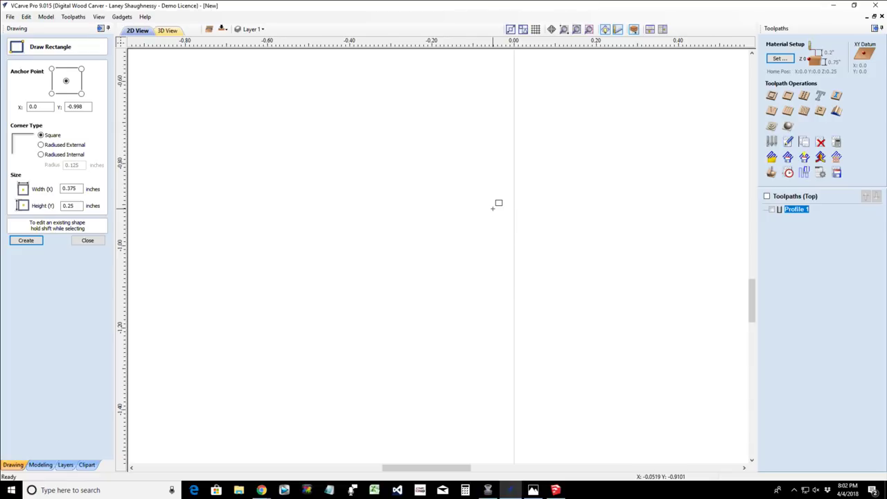
- Switch to Radiused Internal corners with a 0.125 radius and create the rectangle
{"action": "left_click", "coordinate": [41, 145]}
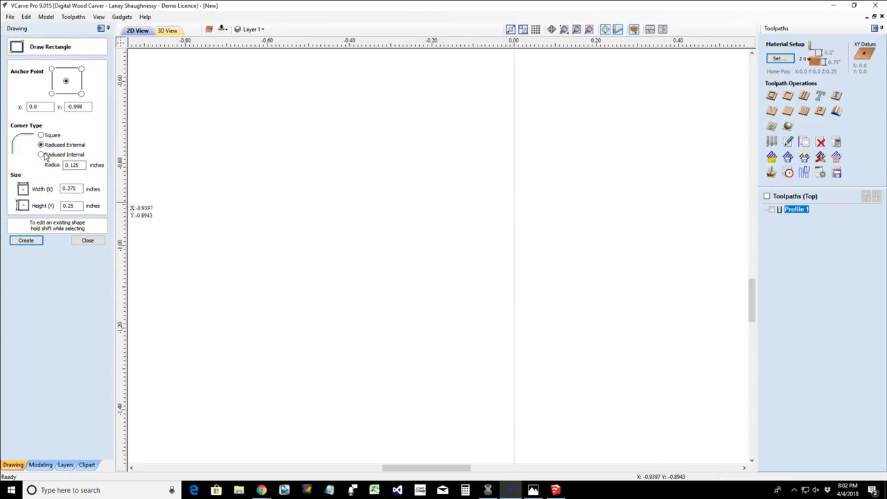
{"action": "left_click", "coordinate": [41, 154]}
{"action": "left_click", "coordinate": [41, 145]}
{"action": "left_click", "coordinate": [80, 165]}
{"action": "left_click", "coordinate": [40, 155]}
{"action": "left_click", "coordinate": [39, 241]}
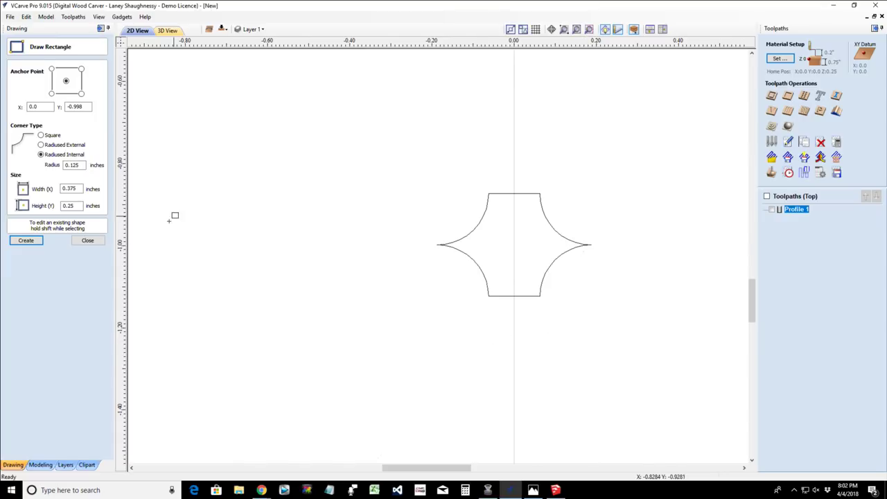
- Close the rectangle form, select the internal-radius shape, and enter Node Editing
{"action": "left_click", "coordinate": [88, 241]}
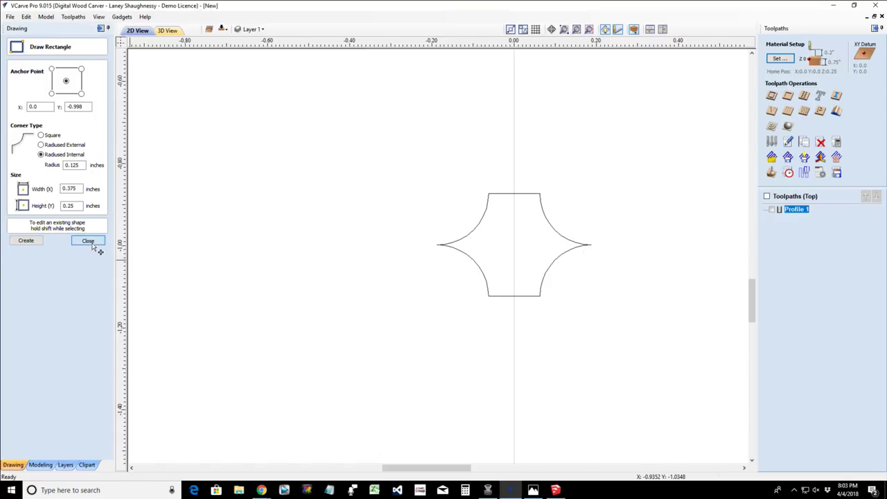
{"action": "left_click", "coordinate": [525, 297]}
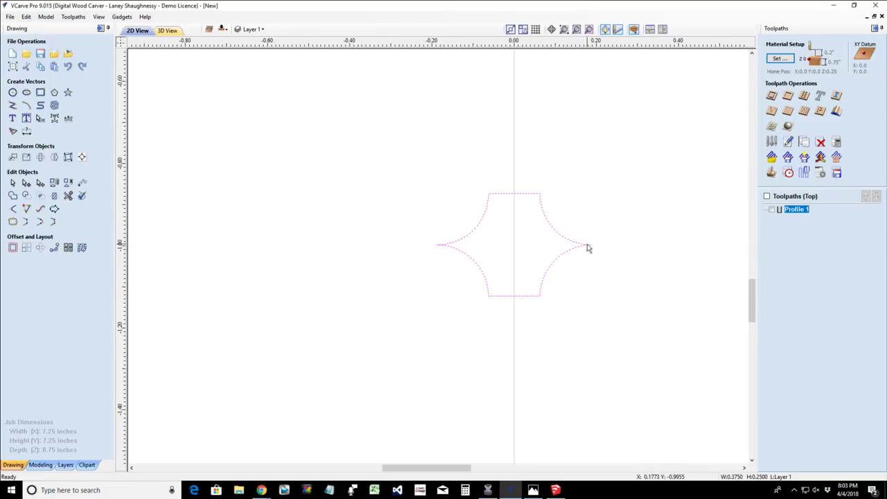
{"action": "left_click", "coordinate": [26, 182]}
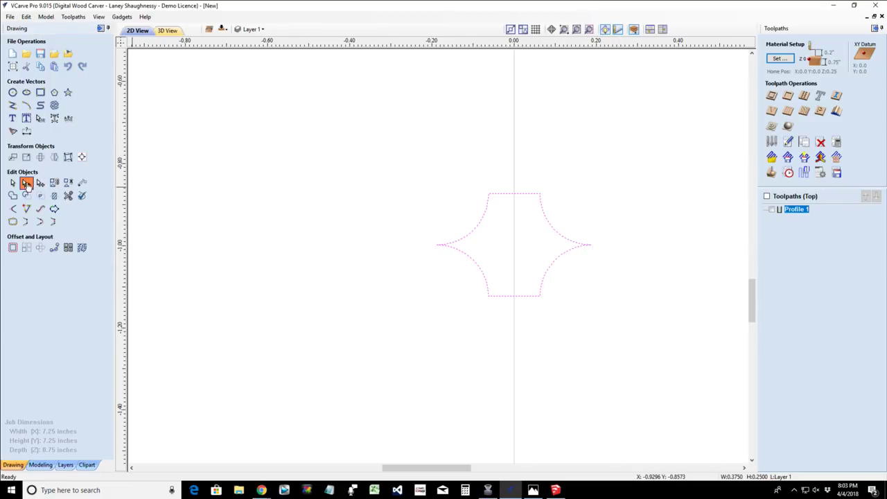
- Cut the shape open at its left, bottom and right nodes
{"action": "right_click", "coordinate": [438, 245]}
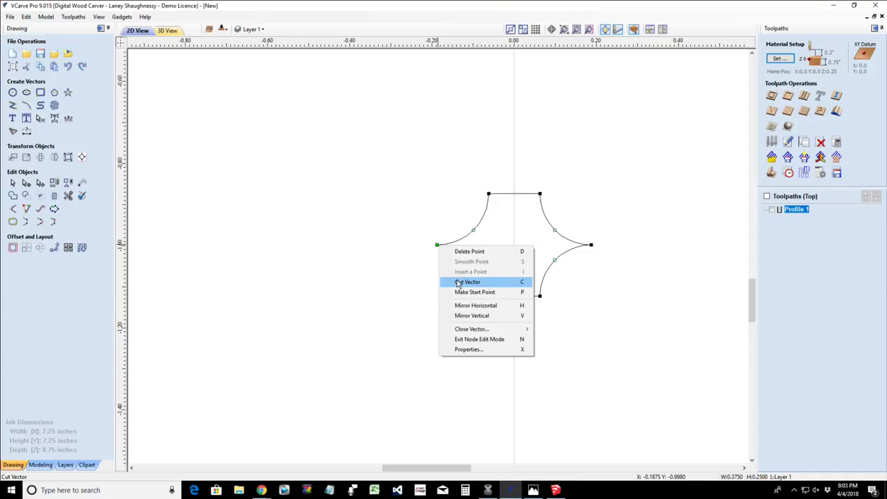
{"action": "left_click", "coordinate": [460, 282]}
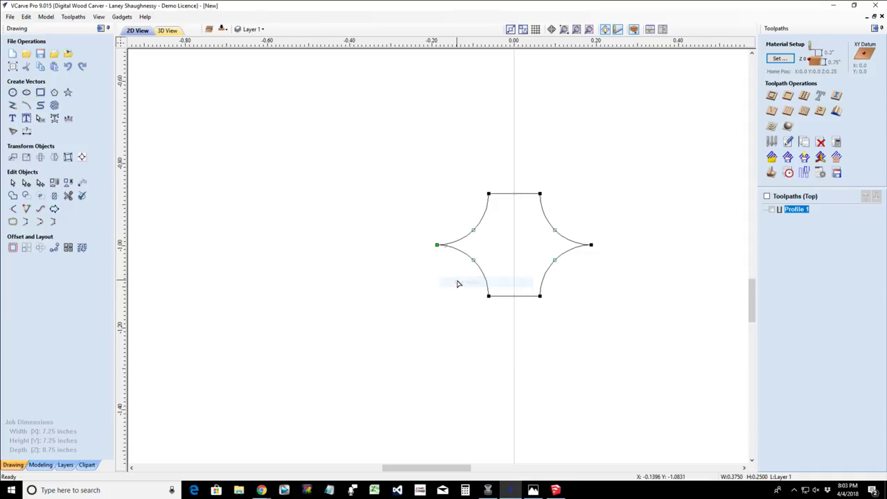
{"action": "right_click", "coordinate": [515, 296]}
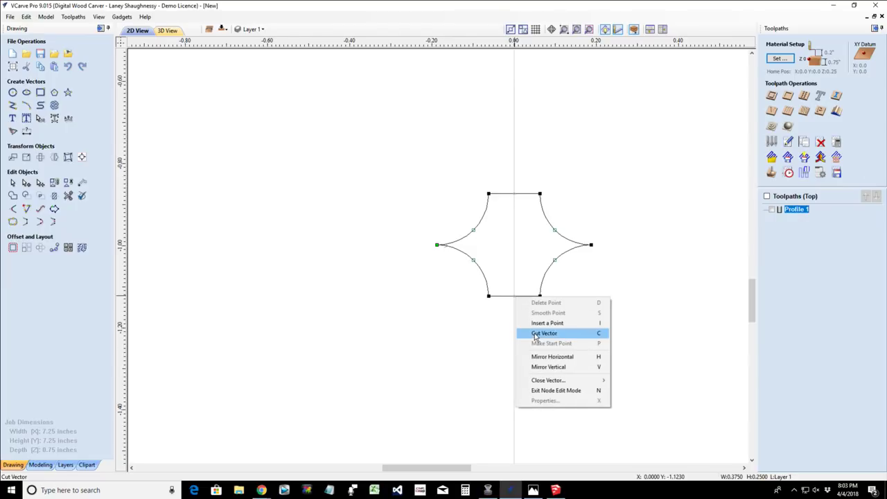
{"action": "left_click", "coordinate": [535, 334]}
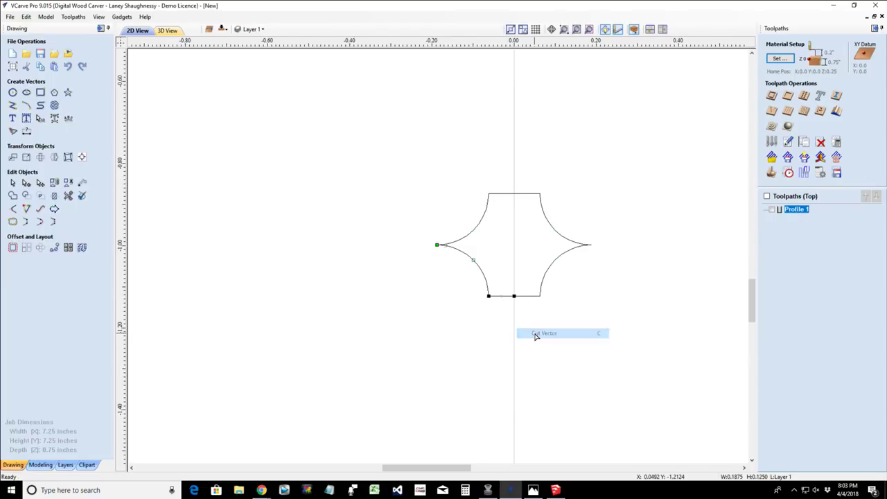
{"action": "right_click", "coordinate": [592, 245]}
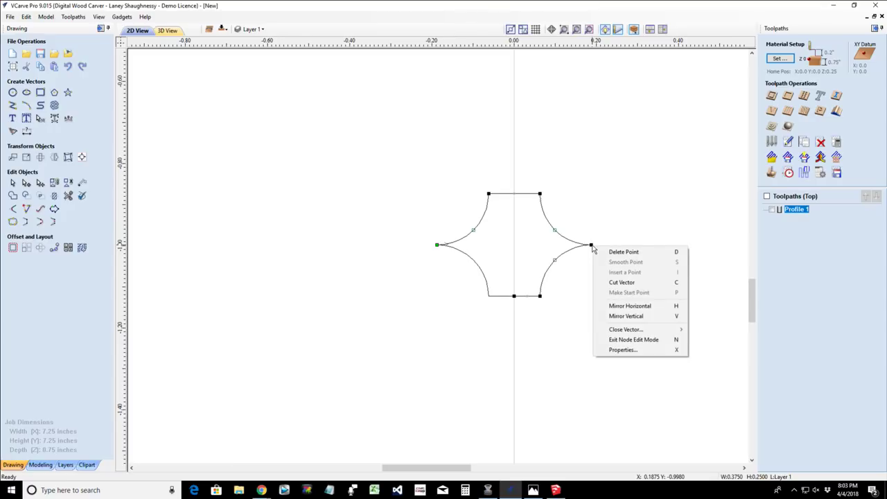
{"action": "left_click", "coordinate": [615, 282]}
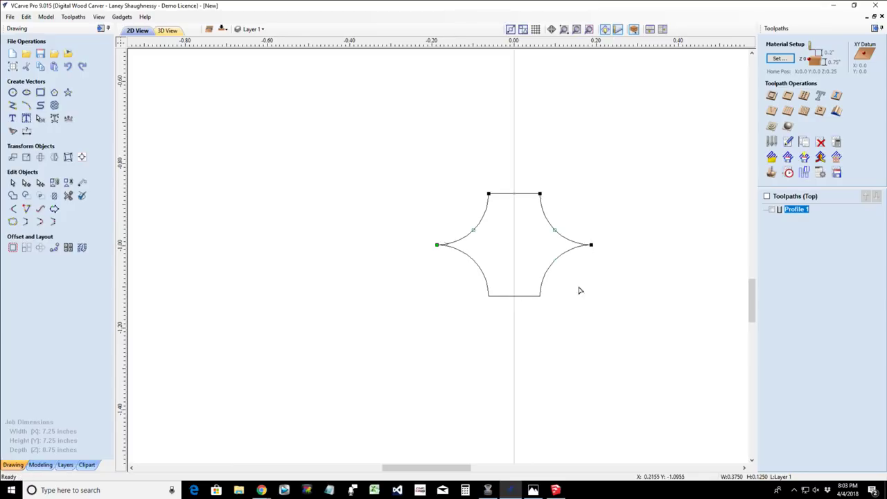
{"action": "left_click", "coordinate": [12, 182]}
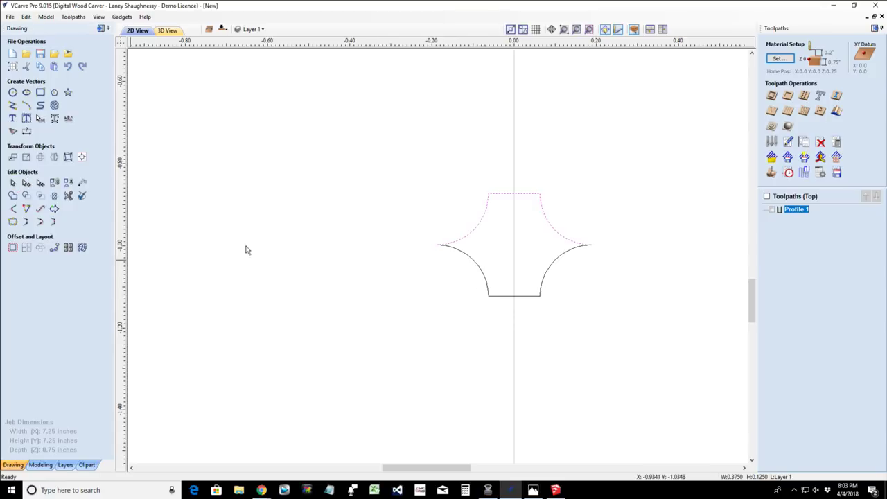
- Delete the upper half and the left half of the lower curve
{"action": "left_click", "coordinate": [500, 193]}
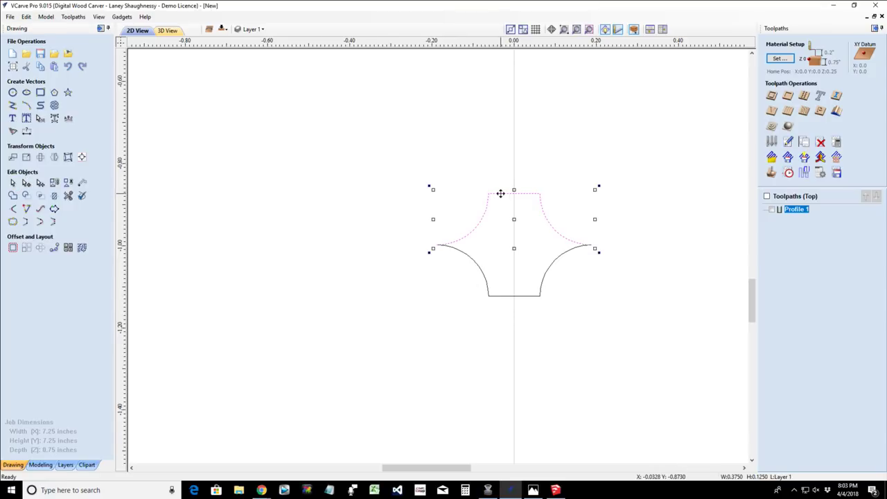
{"action": "key", "text": "Delete"}
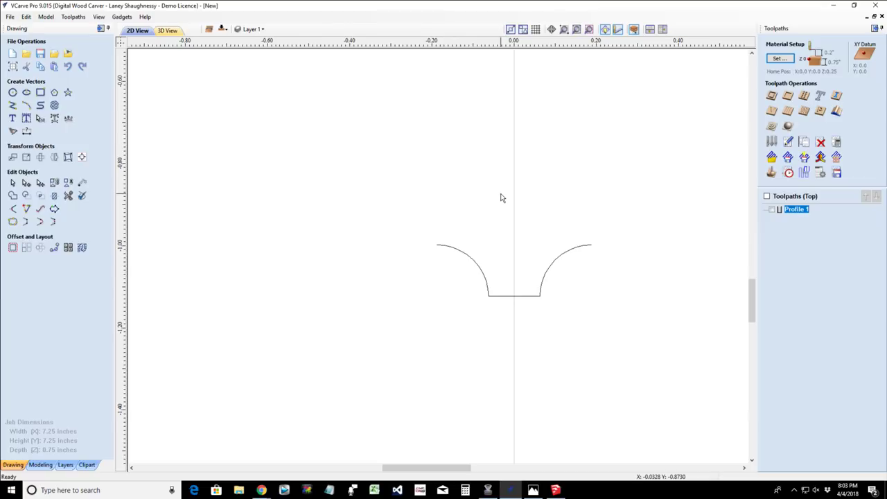
{"action": "left_click", "coordinate": [476, 264]}
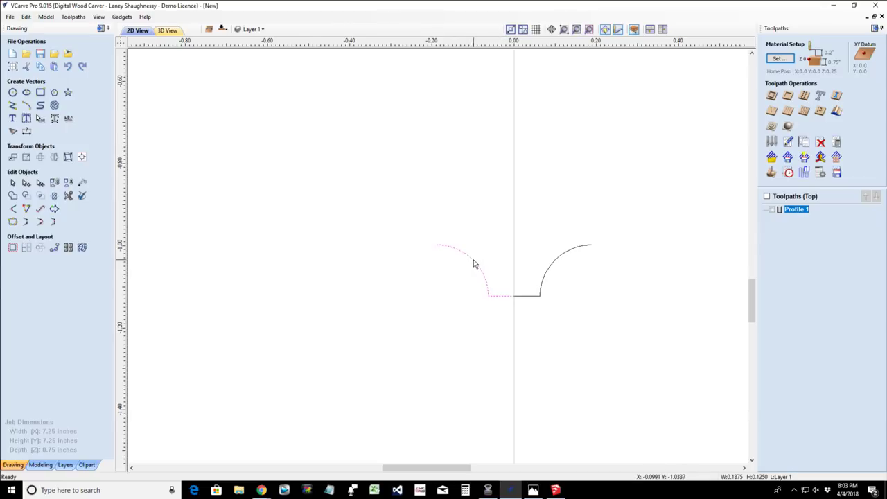
{"action": "key", "text": "Delete"}
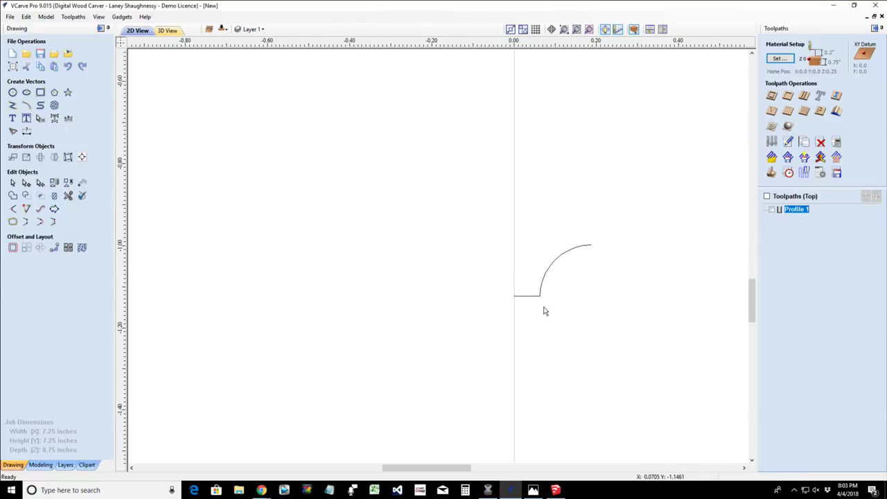
{"action": "scroll", "coordinate": [545, 312], "scroll_direction": "up", "scroll_amount": 3}
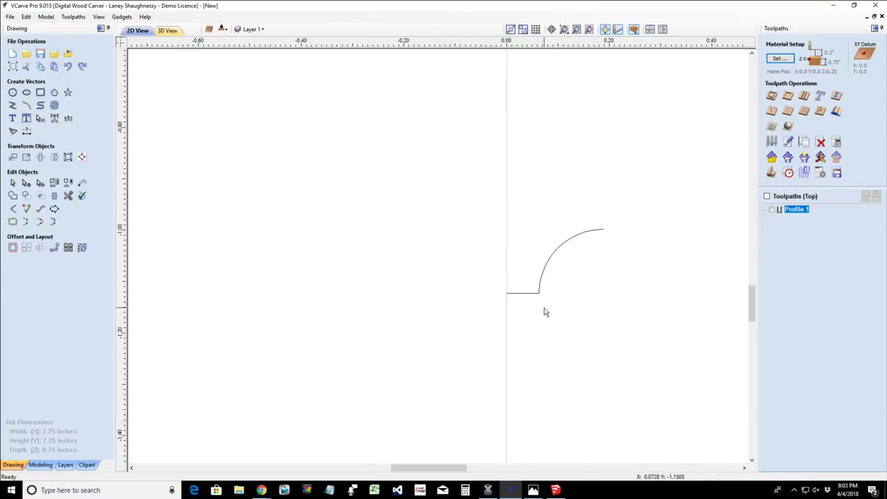
- Cut the remaining quarter-round at its line-arc corner node and select the flat bottom line
{"action": "left_click", "coordinate": [489, 288]}
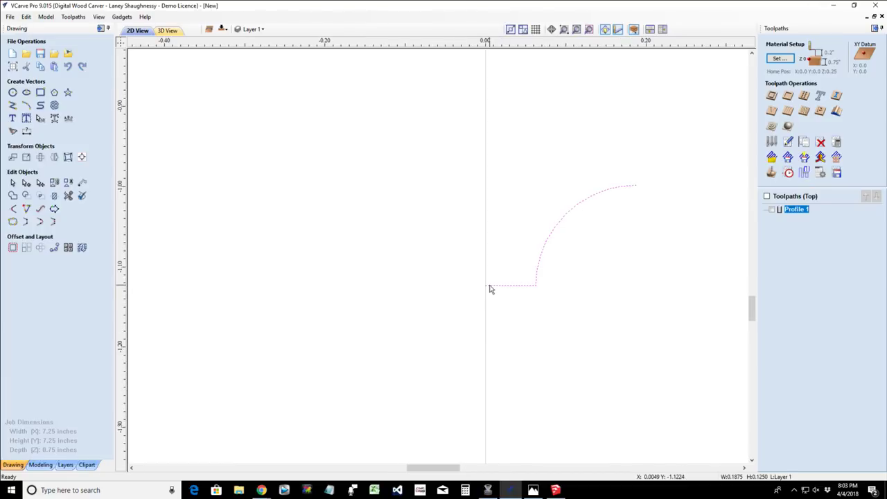
{"action": "left_click", "coordinate": [41, 195]}
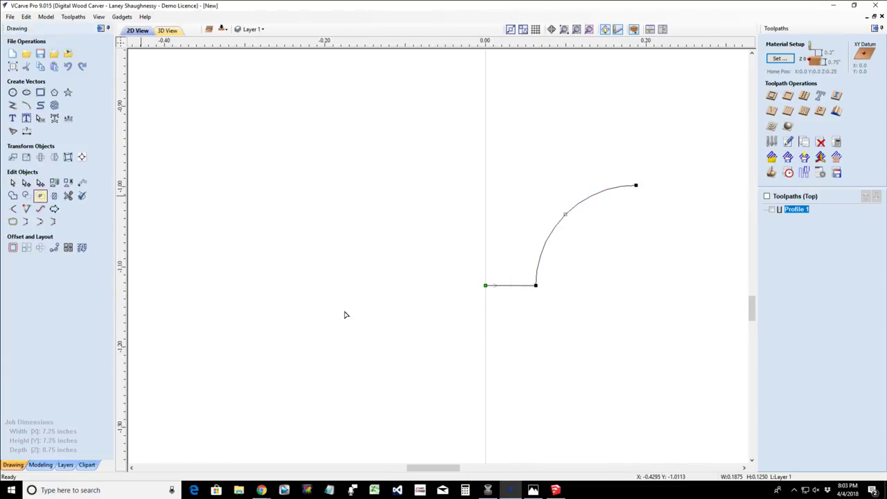
{"action": "right_click", "coordinate": [537, 287]}
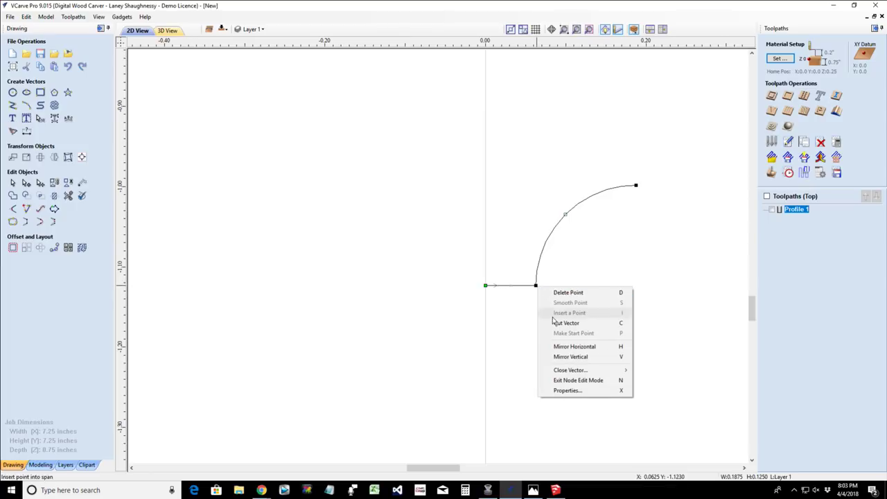
{"action": "left_click", "coordinate": [565, 323]}
{"action": "left_click", "coordinate": [12, 182]}
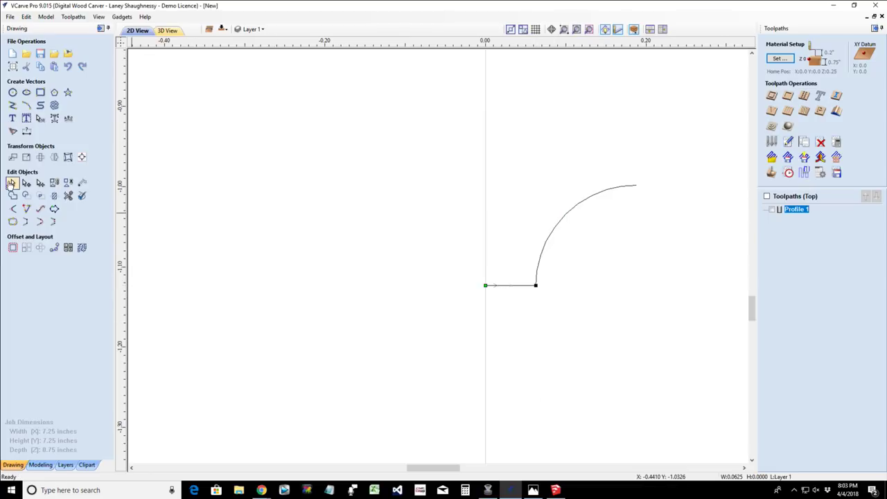
{"action": "left_click", "coordinate": [515, 299]}
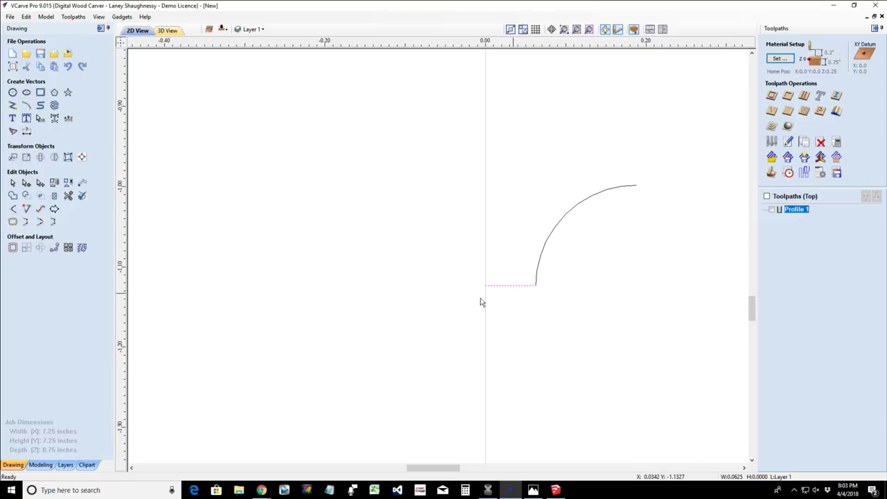
{"action": "left_click", "coordinate": [25, 133]}
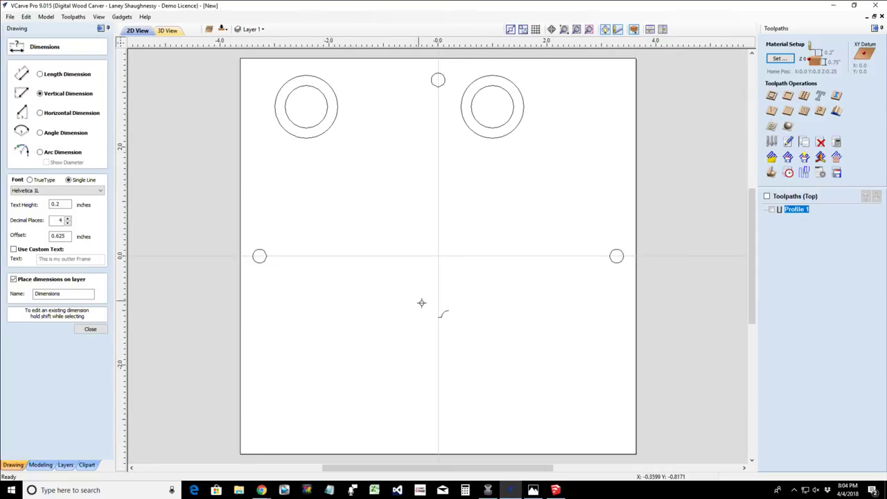
{"action": "scroll", "coordinate": [446, 325], "scroll_direction": "up", "scroll_amount": 5}
{"action": "scroll", "coordinate": [460, 341], "scroll_direction": "up", "scroll_amount": 2}
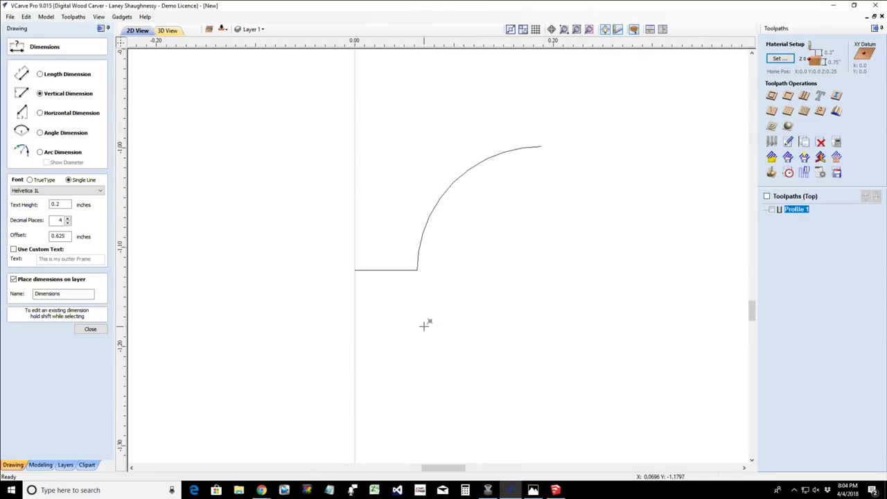
{"action": "left_click", "coordinate": [418, 270]}
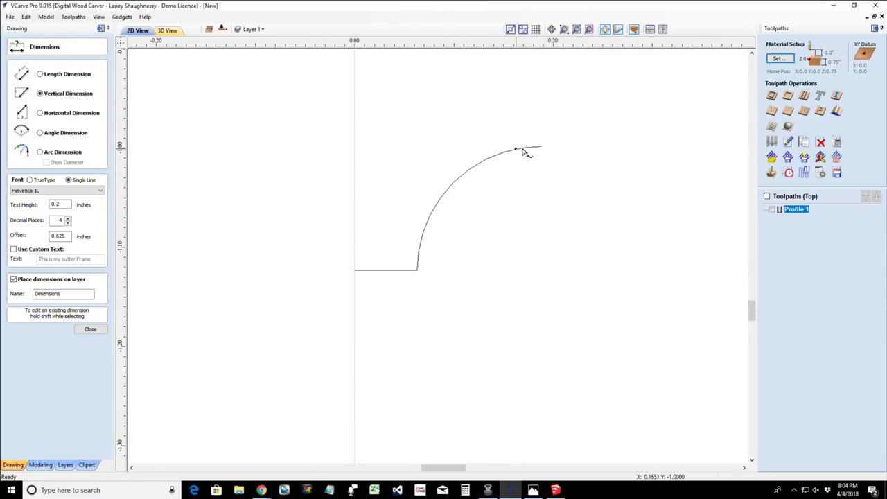
{"action": "left_click", "coordinate": [541, 147]}
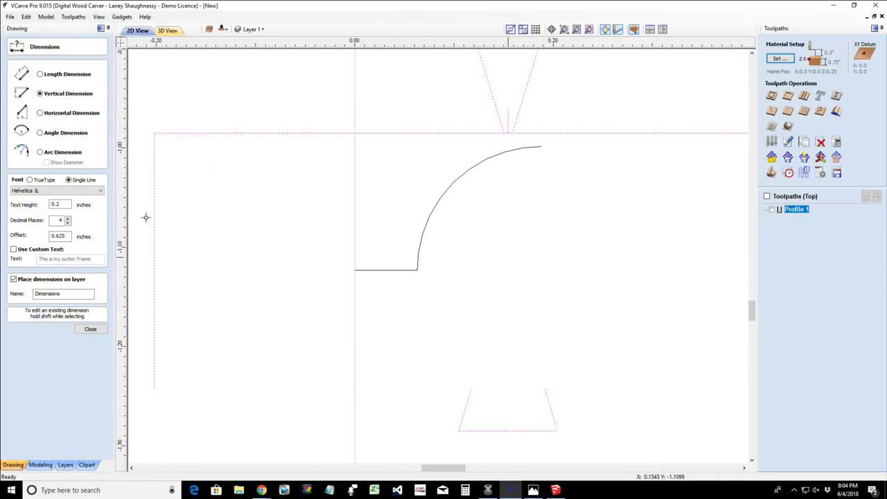
{"action": "double_click", "coordinate": [54, 205]}
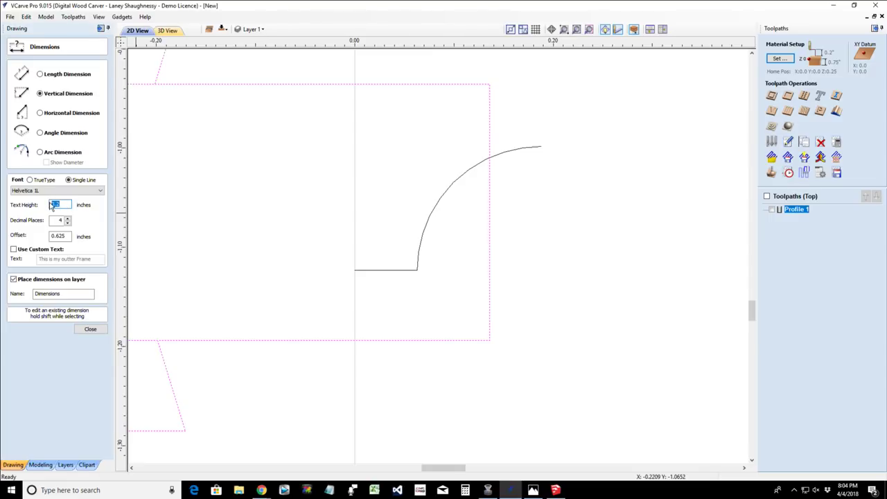
{"action": "key", "text": "BackSpace"}
{"action": "type", "text": ".25"}
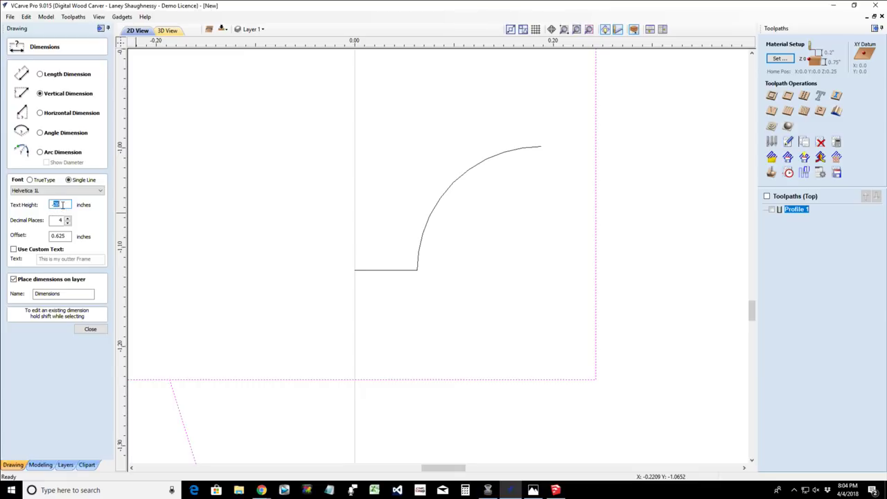
{"action": "type", "text": "6"}
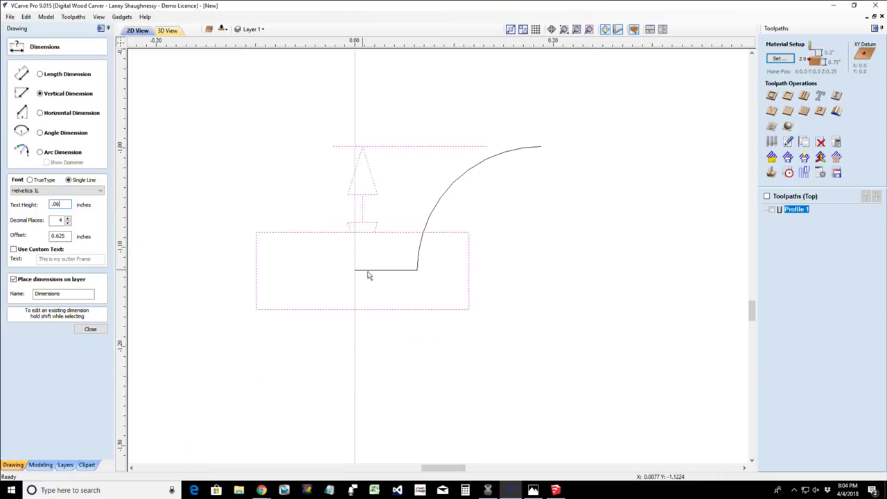
{"action": "left_click", "coordinate": [590, 277]}
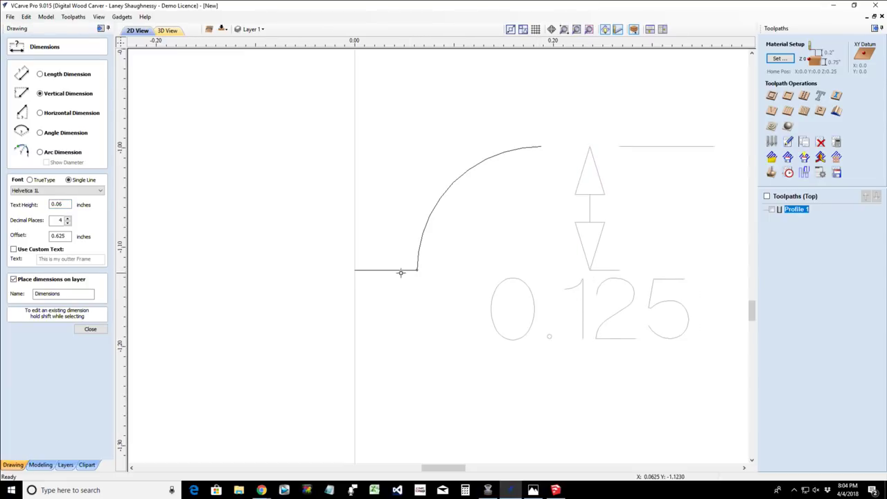
{"action": "left_click", "coordinate": [90, 330]}
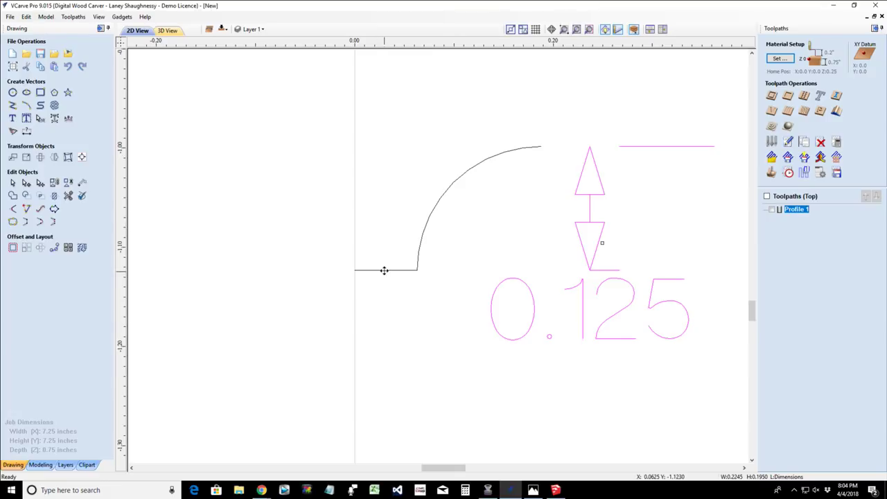
{"action": "key", "text": "Left"}
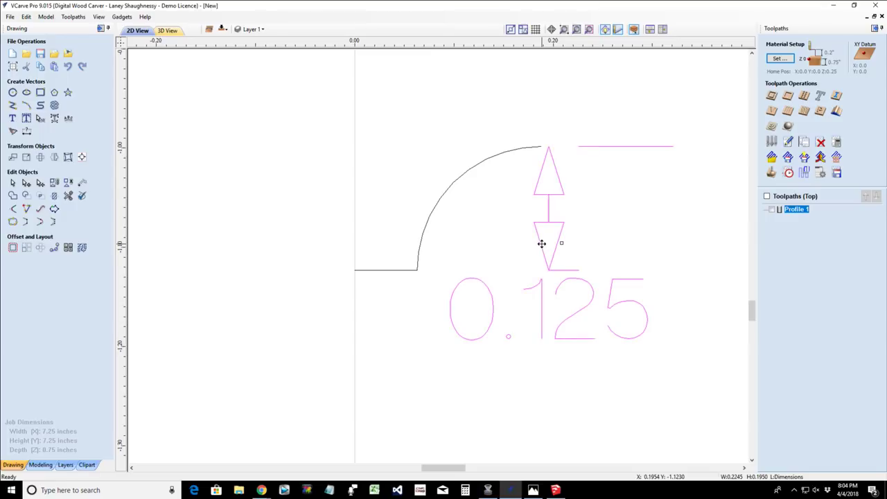
{"action": "key", "text": "Delete"}
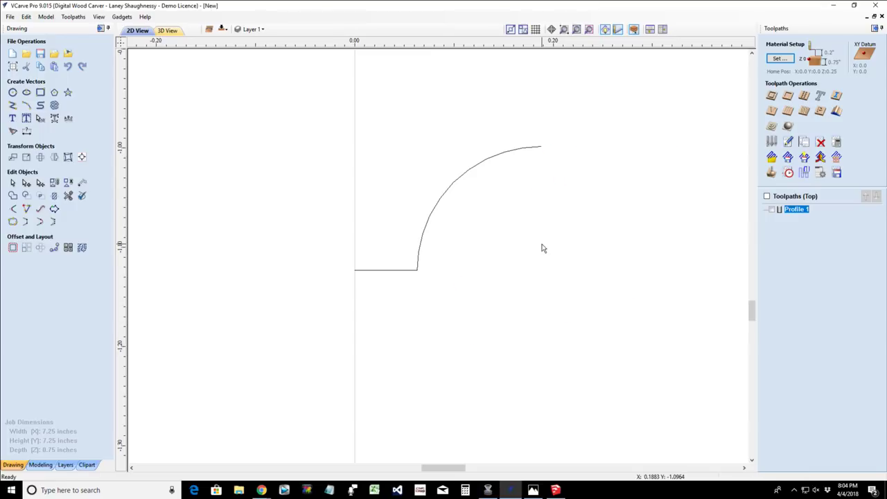
- Move the short flat line by a relative Y offset of -0.125 inch
{"action": "left_click", "coordinate": [372, 276]}
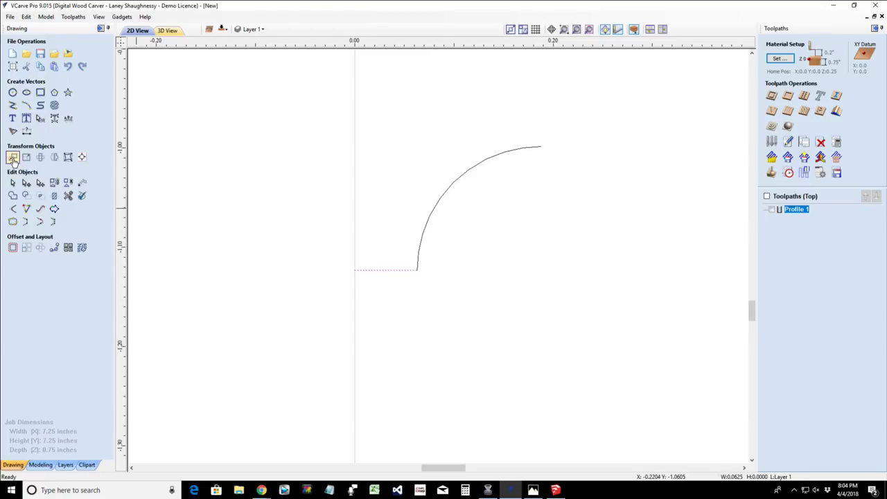
{"action": "left_click", "coordinate": [12, 158]}
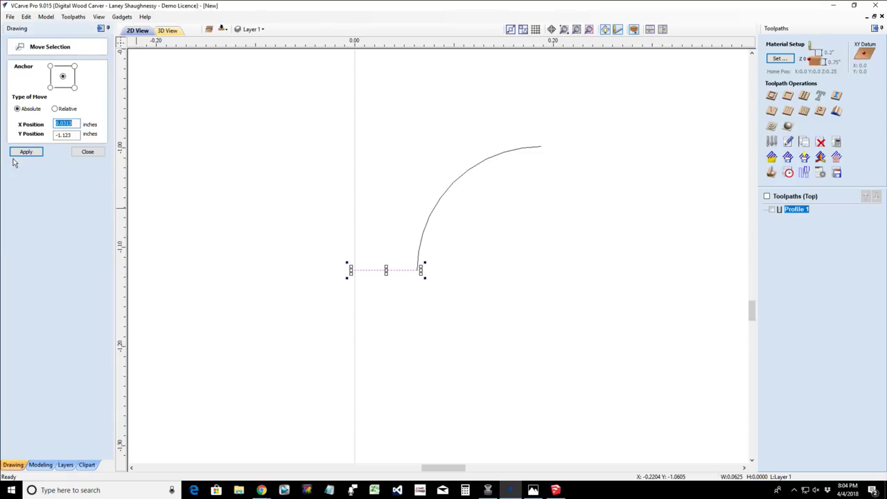
{"action": "left_click", "coordinate": [54, 109]}
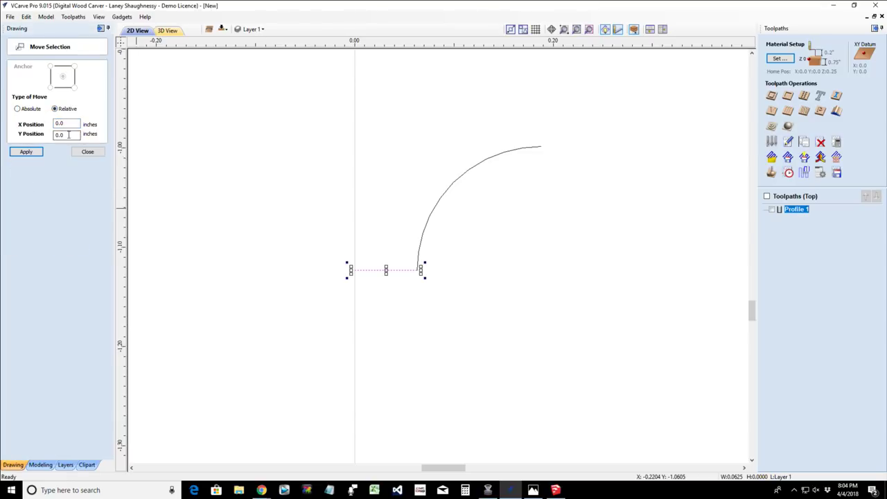
{"action": "left_click_drag", "start_coordinate": [80, 134], "coordinate": [47, 136]}
{"action": "type", "text": "-.125"}
{"action": "left_click", "coordinate": [27, 152]}
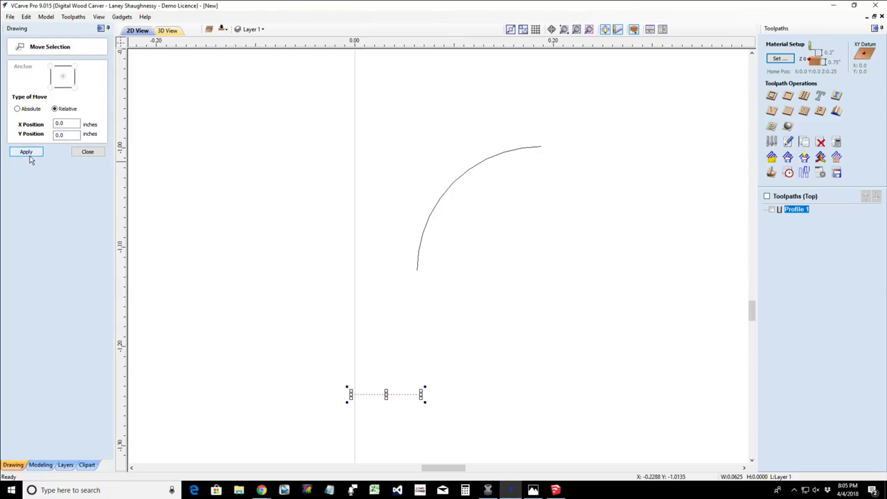
{"action": "left_click", "coordinate": [87, 153]}
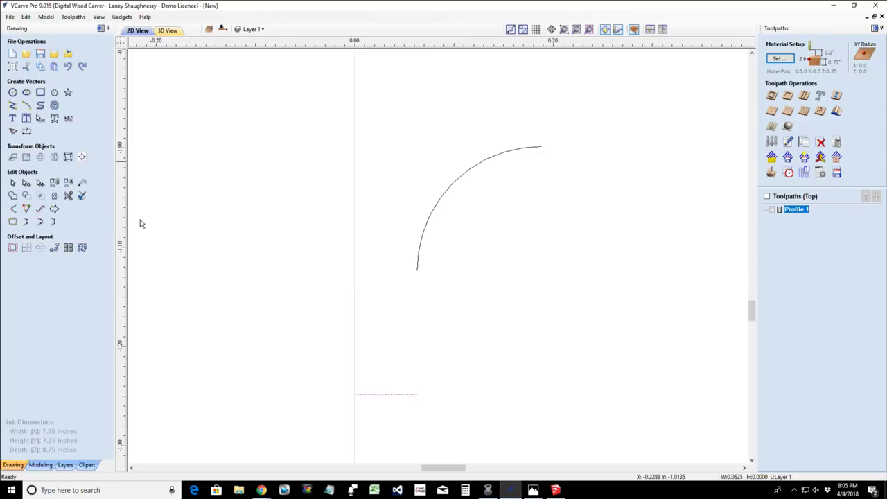
- Join the selected quarter arc and bottom line with a straight vertical segment
{"action": "left_click", "coordinate": [421, 251]}
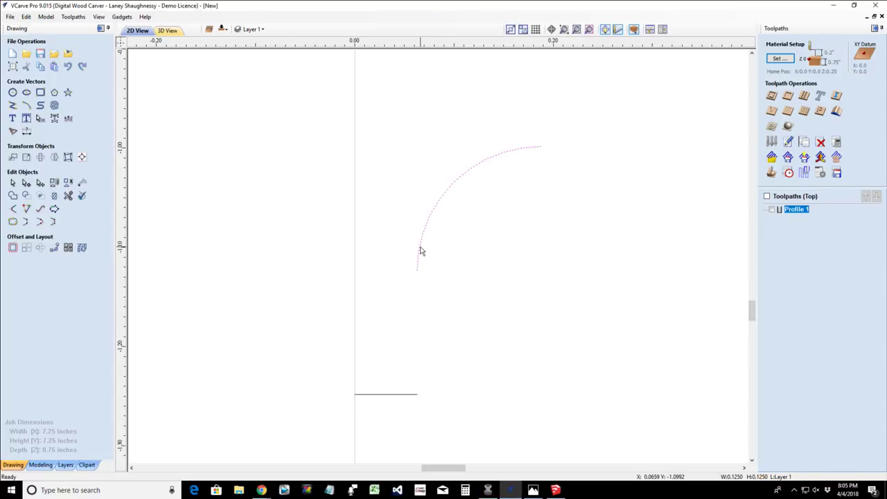
{"action": "left_click", "coordinate": [412, 396], "text": "shift"}
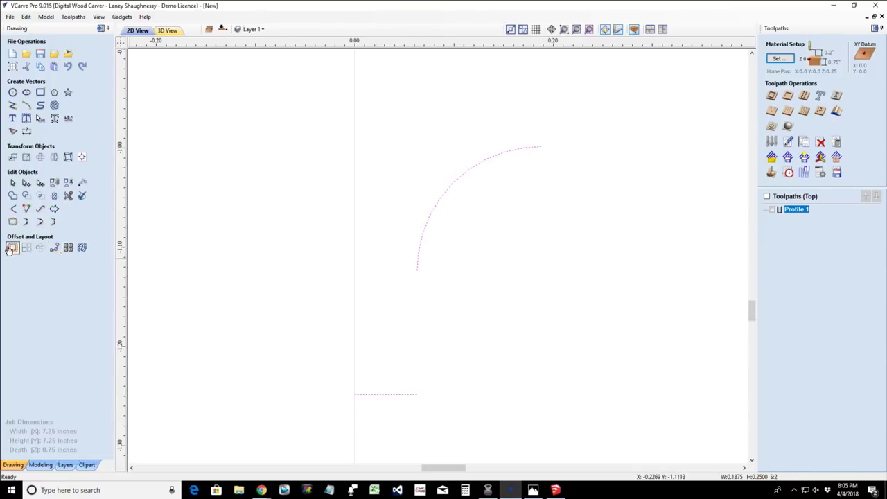
{"action": "left_click", "coordinate": [26, 208]}
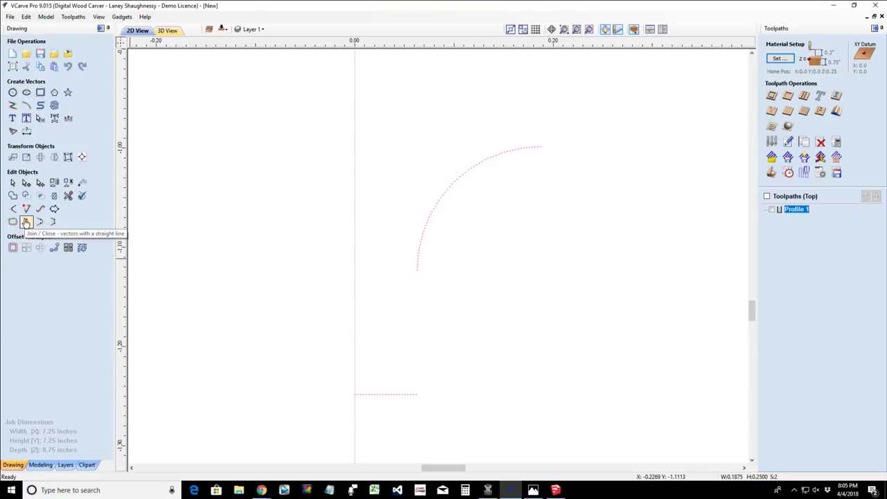
{"action": "left_click", "coordinate": [27, 222]}
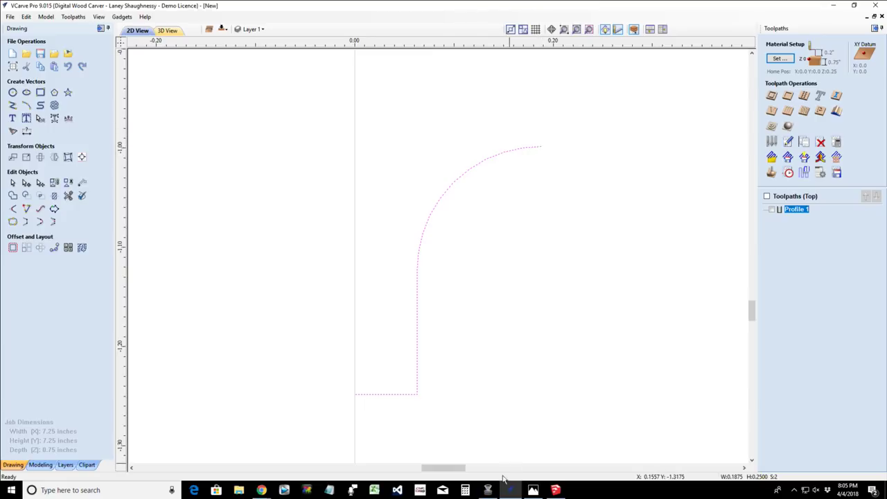
{"action": "left_click", "coordinate": [261, 491]}
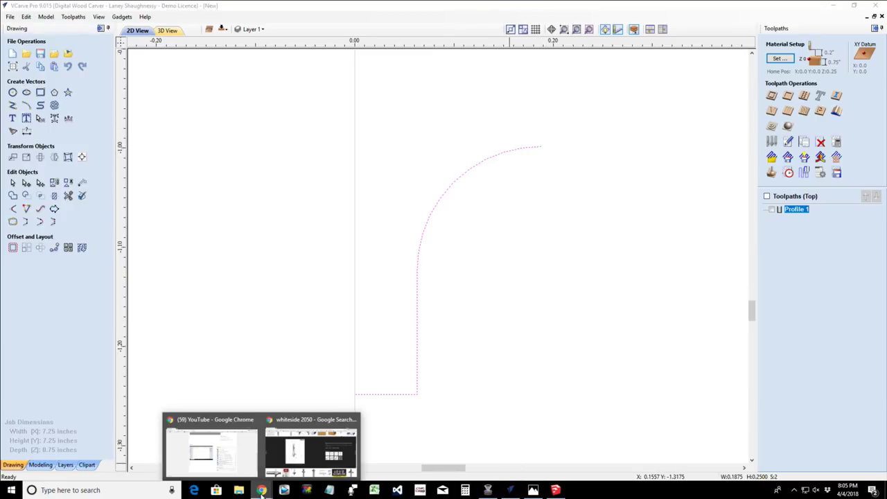
- Recheck the Whiteside 2050 dimension drawing in Chrome, then return to VCarve Pro
{"action": "left_click", "coordinate": [316, 456]}
{"action": "scroll", "coordinate": [276, 287], "scroll_direction": "up", "scroll_amount": 2}
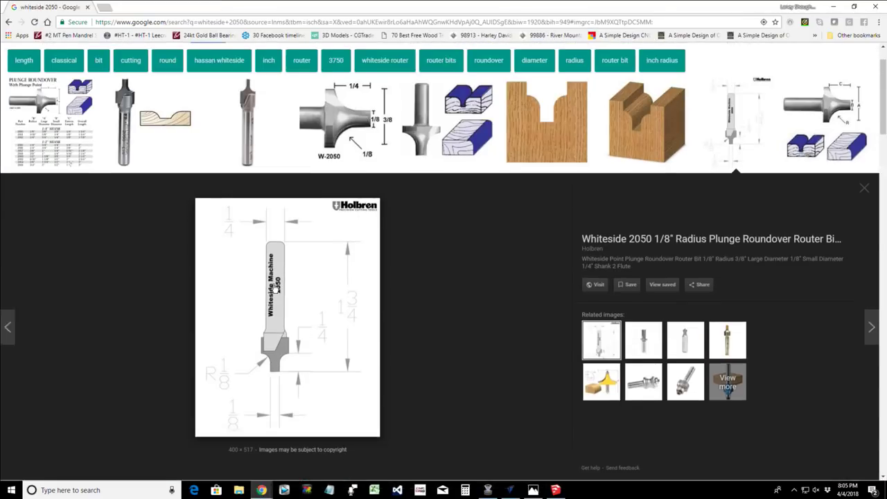
{"action": "scroll", "coordinate": [276, 288], "scroll_direction": "up", "scroll_amount": 1}
{"action": "scroll", "coordinate": [286, 251], "scroll_direction": "down", "scroll_amount": 3}
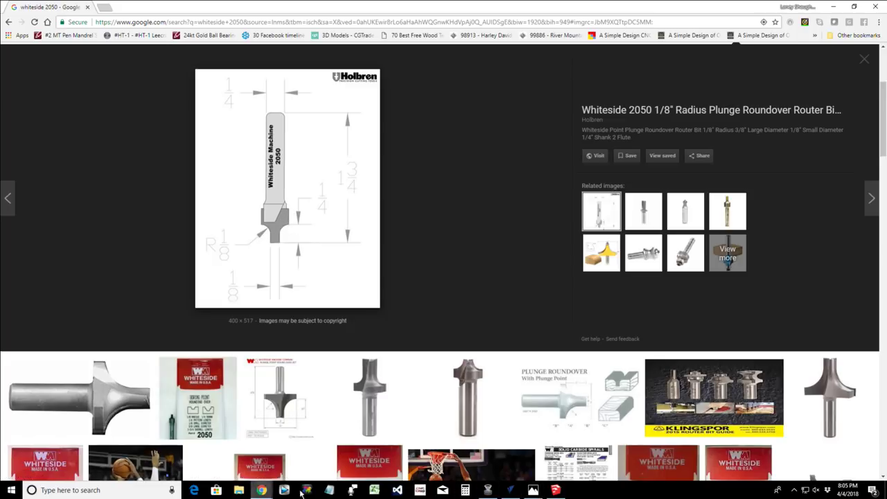
{"action": "left_click", "coordinate": [510, 490]}
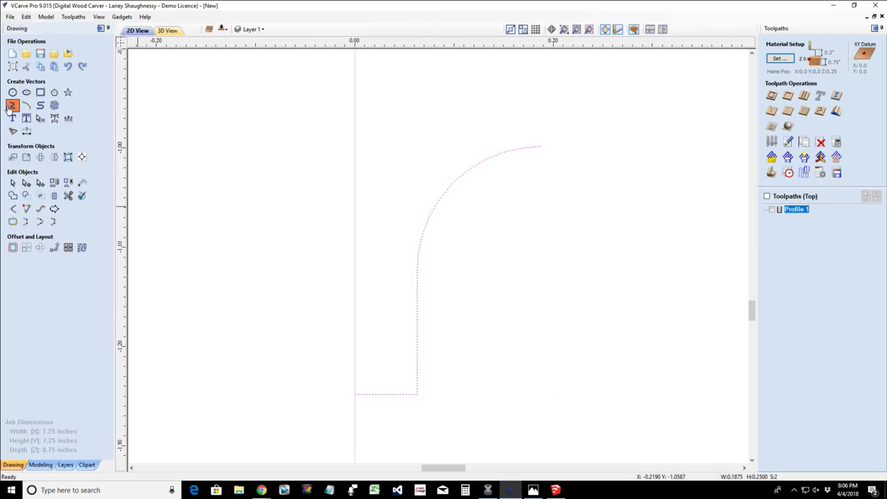
- Start a polyline at the arc's upper end with a trial vertical segment, then end it
{"action": "left_click", "coordinate": [12, 106]}
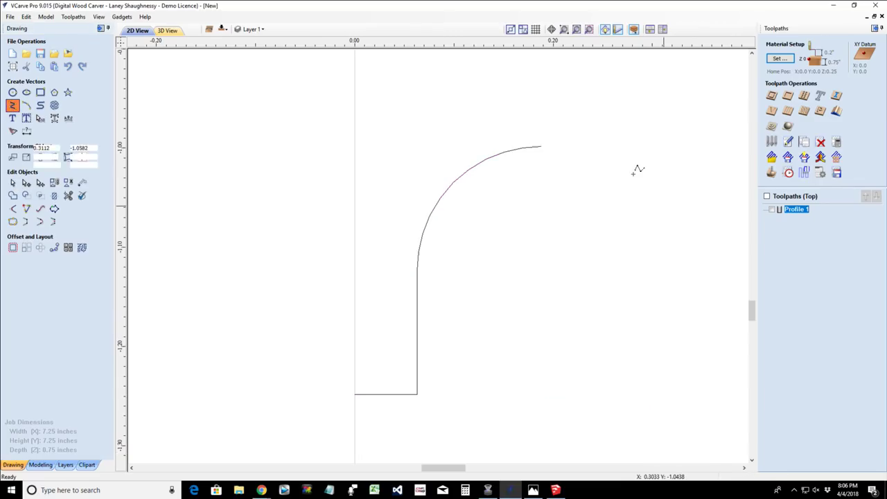
{"action": "left_click", "coordinate": [541, 147]}
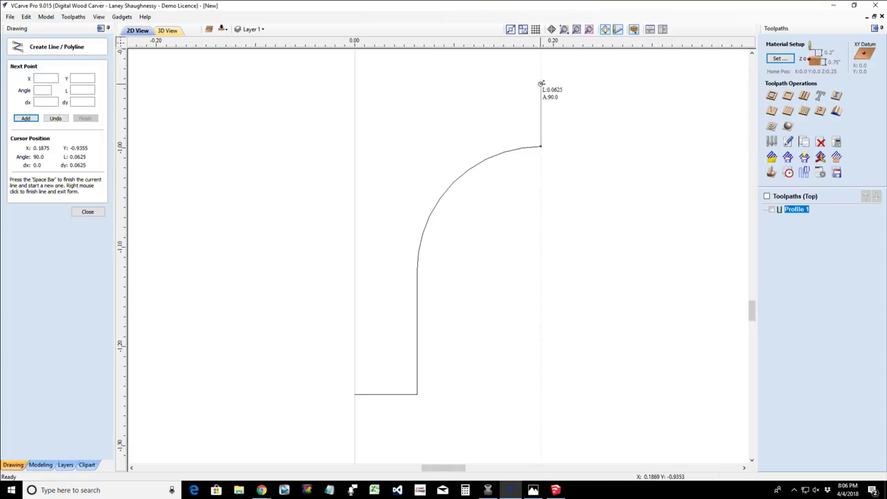
{"action": "left_click", "coordinate": [541, 83]}
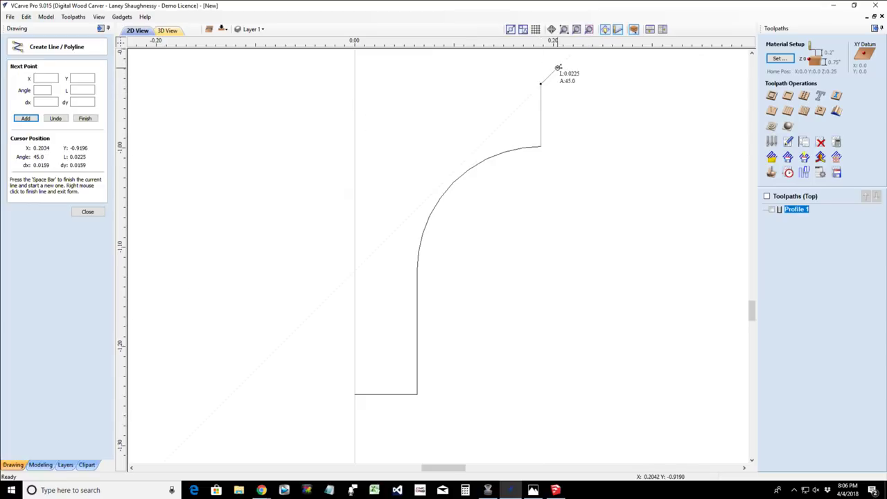
{"action": "key", "text": "space"}
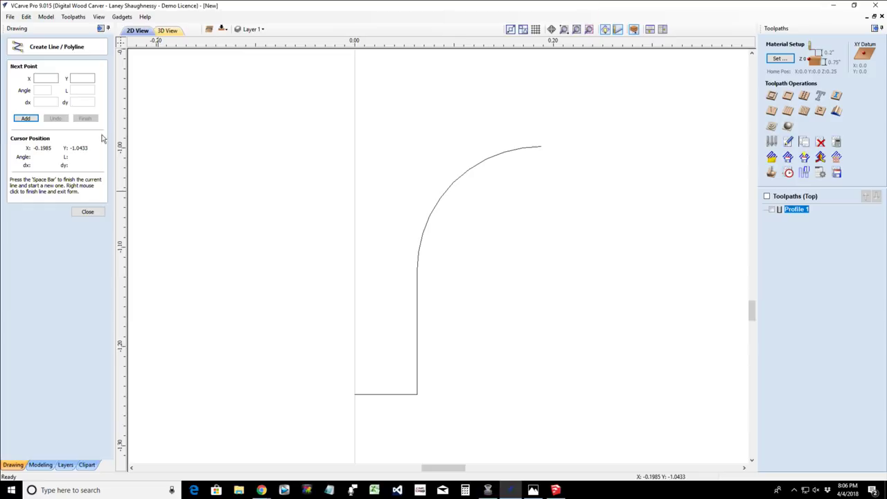
- Draw a 0.0625-inch line at 90° rising from the arc's upper end
{"action": "left_click", "coordinate": [543, 147]}
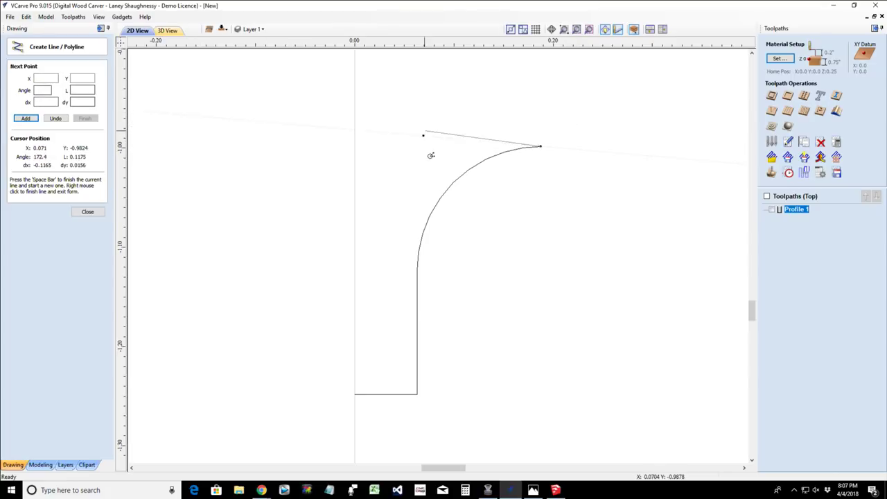
{"action": "left_click", "coordinate": [43, 90]}
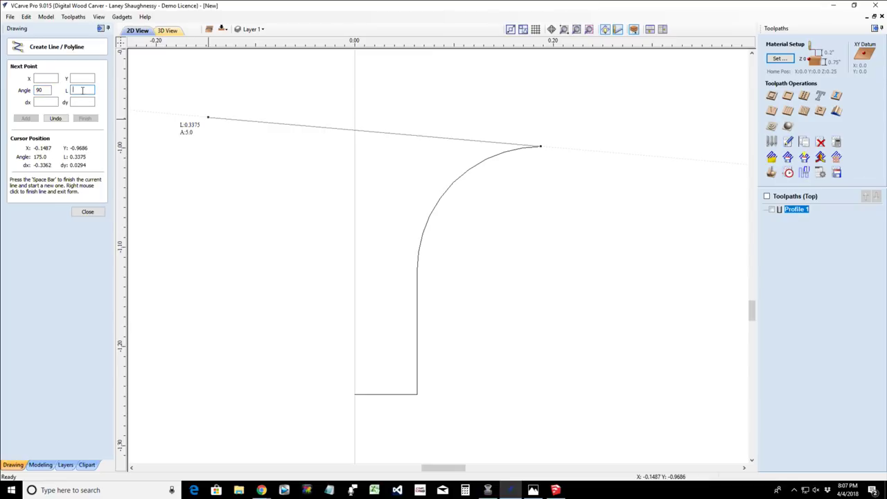
{"action": "left_click", "coordinate": [81, 89]}
{"action": "type", "text": ".0625"}
{"action": "left_click", "coordinate": [26, 118]}
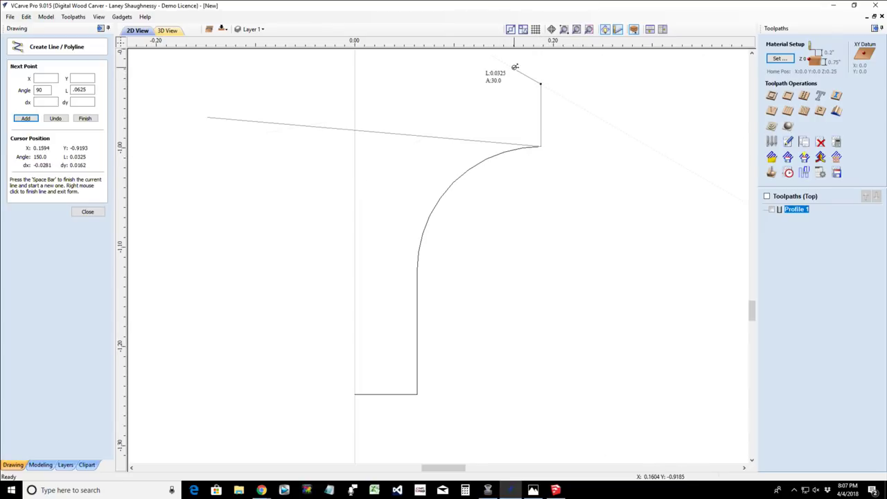
{"action": "key", "text": "space"}
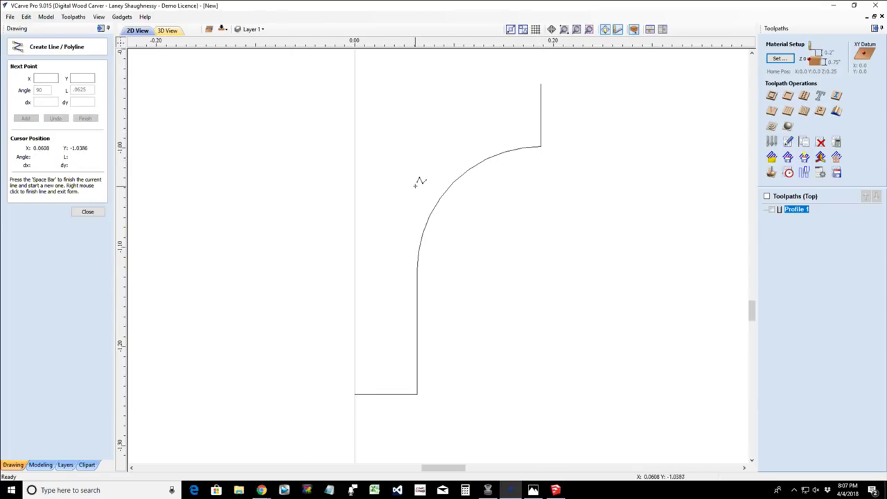
{"action": "left_click", "coordinate": [541, 85]}
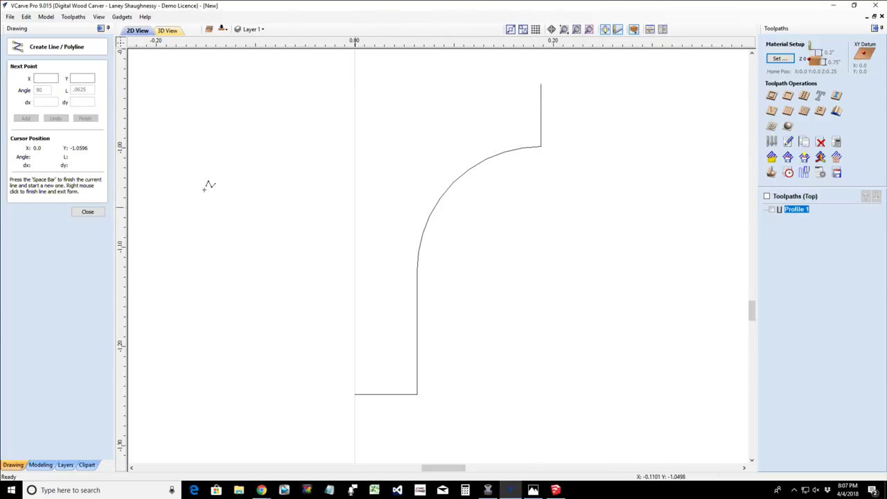
- Start a new polyline at the point X 0, Y -1
{"action": "left_click", "coordinate": [45, 78]}
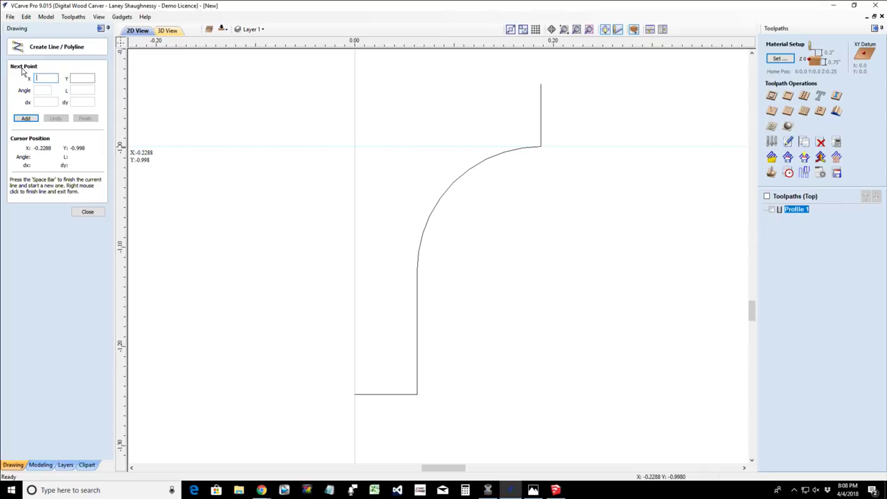
{"action": "type", "text": "0"}
{"action": "left_click", "coordinate": [26, 120]}
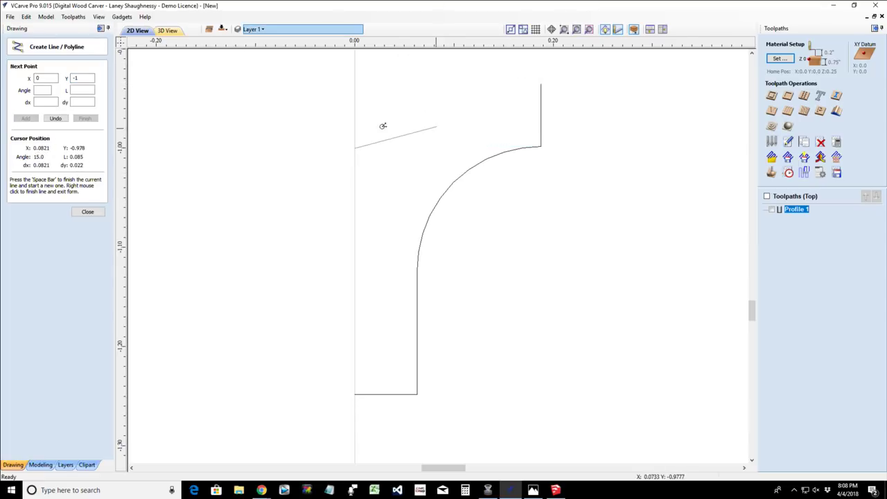
- Add a horizontal segment at angle 0 with length 1
{"action": "key", "text": "Tab"}
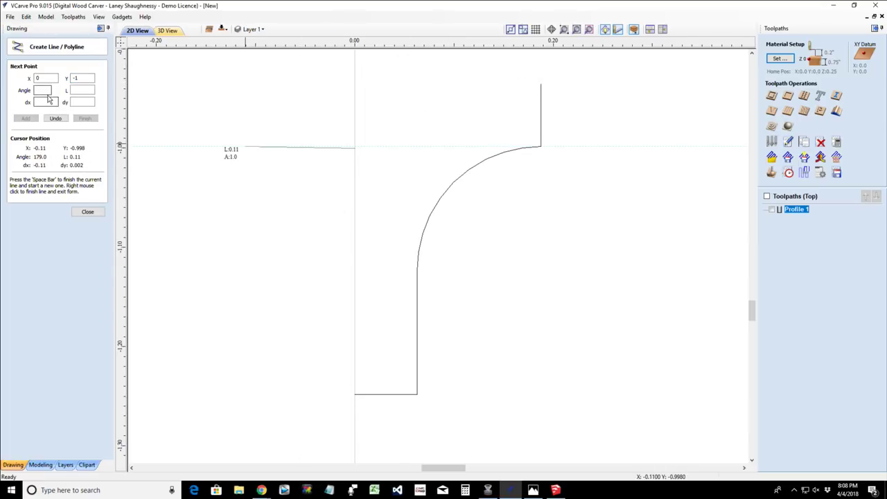
{"action": "key", "text": "Tab"}
{"action": "type", "text": "0.0625"}
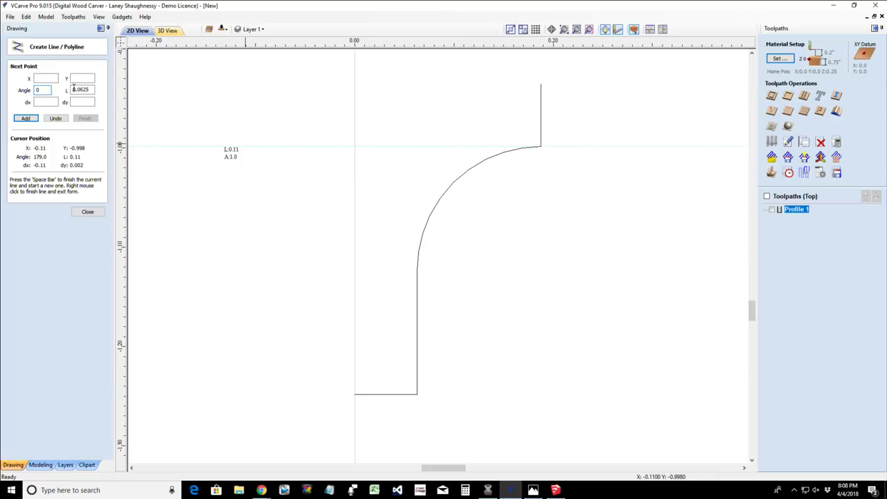
{"action": "double_click", "coordinate": [93, 89]}
{"action": "type", "text": "1"}
{"action": "left_click", "coordinate": [28, 120]}
{"action": "scroll", "coordinate": [258, 232], "scroll_direction": "down", "scroll_amount": 3}
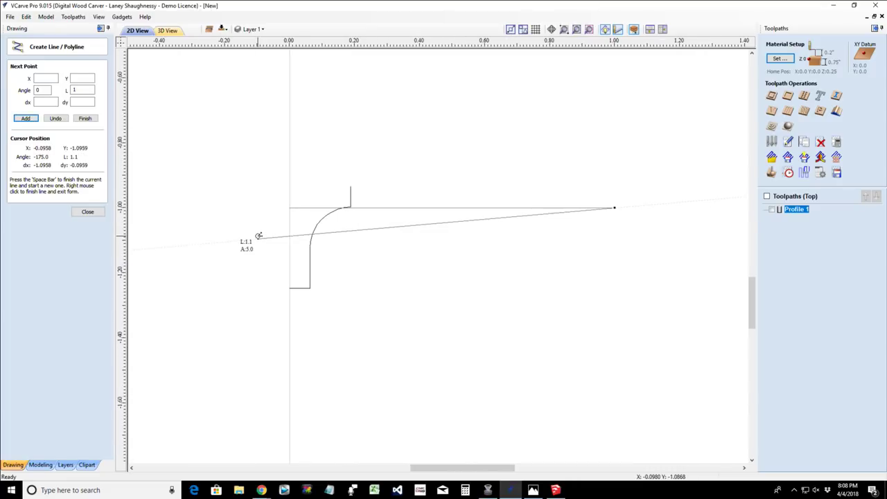
- Add a 1-inch vertical segment at angle 90
{"action": "left_click", "coordinate": [38, 90]}
{"action": "type", "text": "90"}
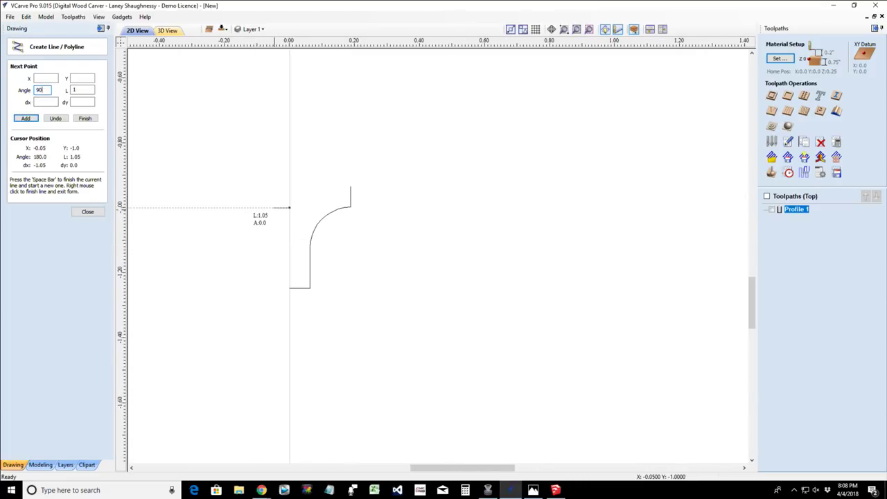
{"action": "left_click", "coordinate": [77, 91]}
{"action": "left_click", "coordinate": [28, 118]}
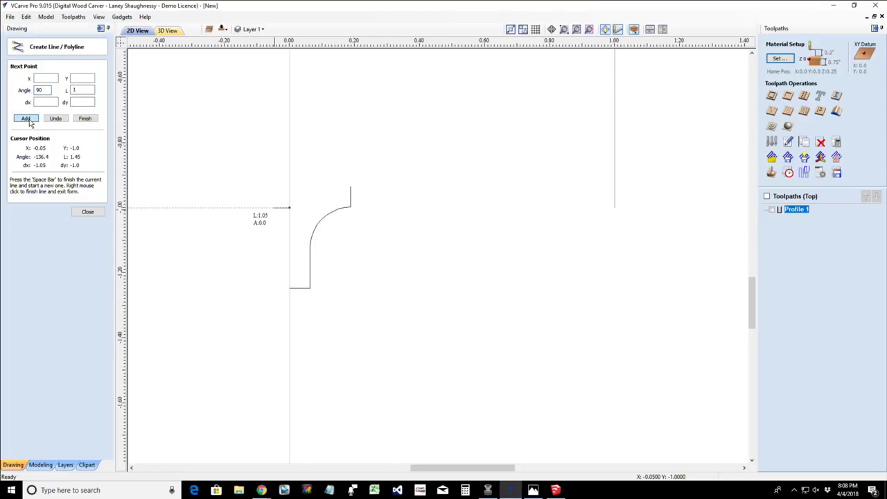
{"action": "scroll", "coordinate": [280, 228], "scroll_direction": "down", "scroll_amount": 4}
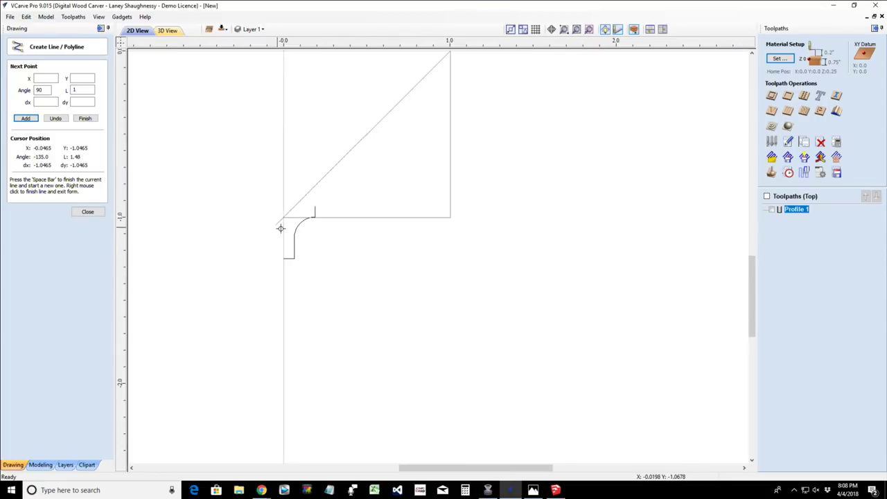
- Undo the stray horizontal segments and restore the right-hand vertical edge
{"action": "double_click", "coordinate": [40, 90]}
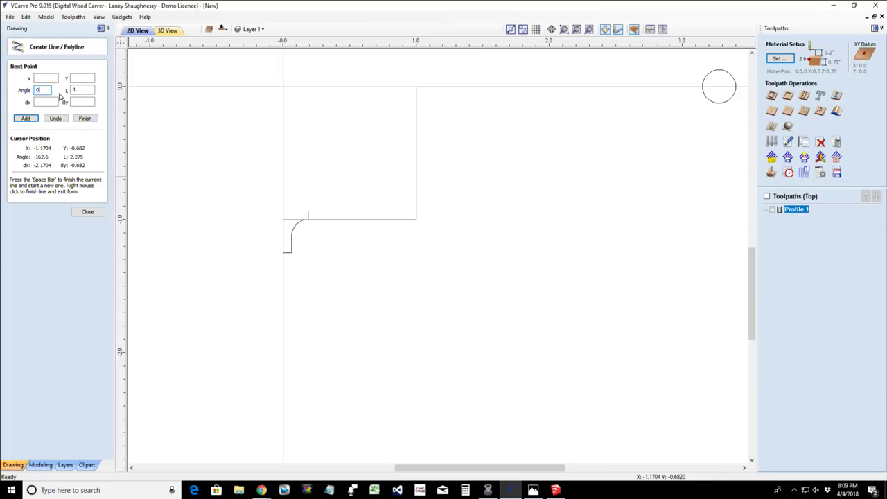
{"action": "left_click", "coordinate": [22, 119]}
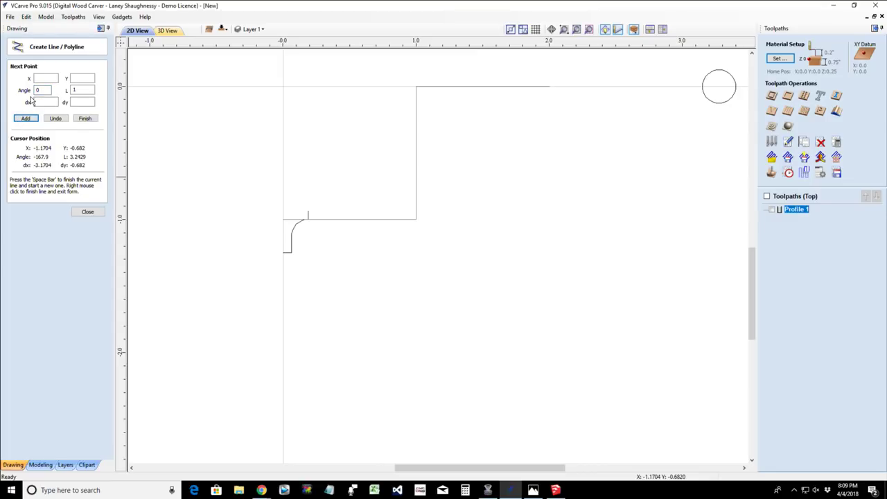
{"action": "left_click", "coordinate": [55, 118]}
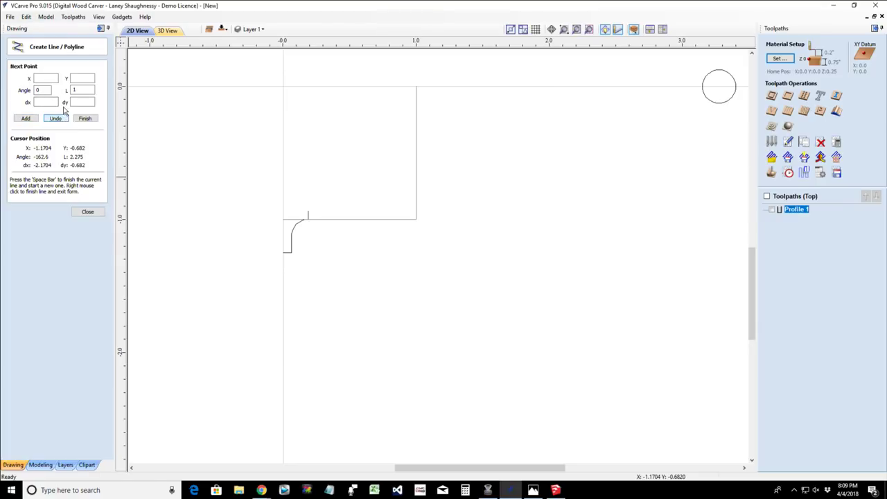
{"action": "left_click", "coordinate": [38, 90]}
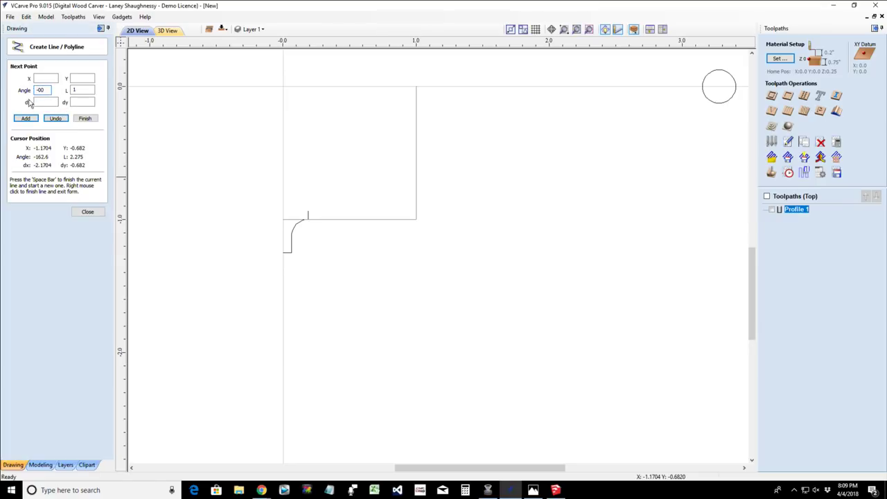
{"action": "left_click", "coordinate": [26, 118]}
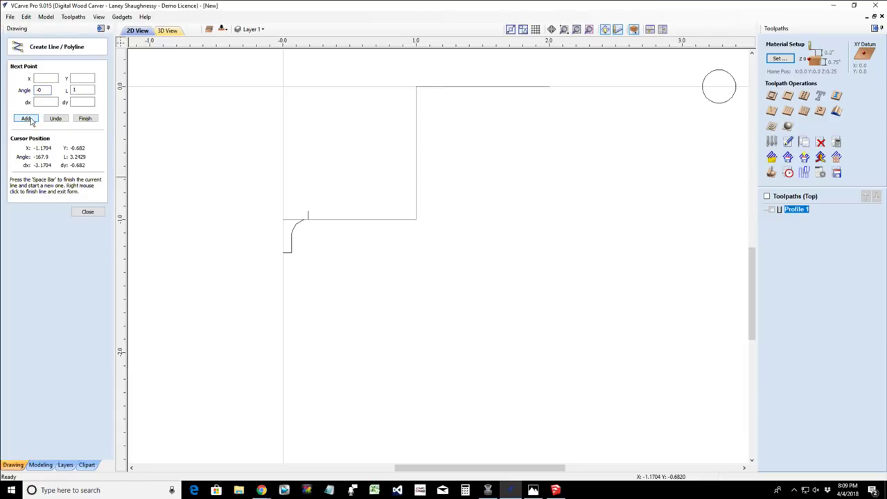
{"action": "double_click", "coordinate": [35, 90]}
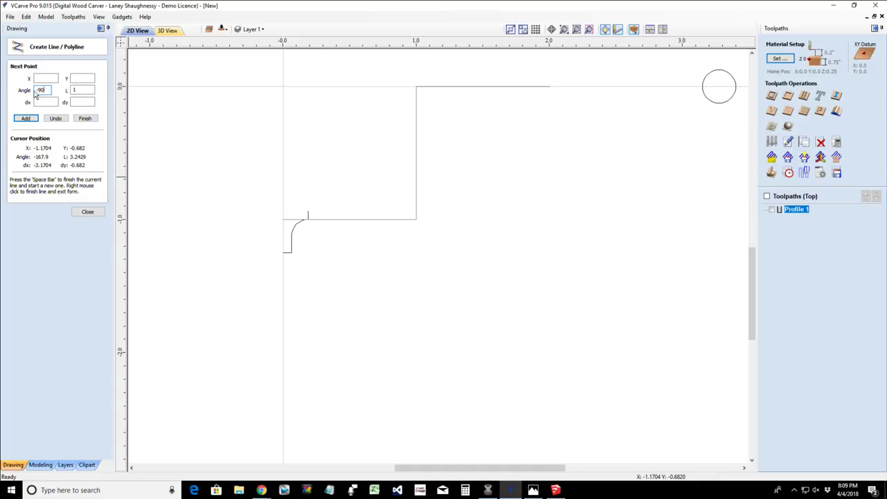
{"action": "left_click", "coordinate": [56, 118]}
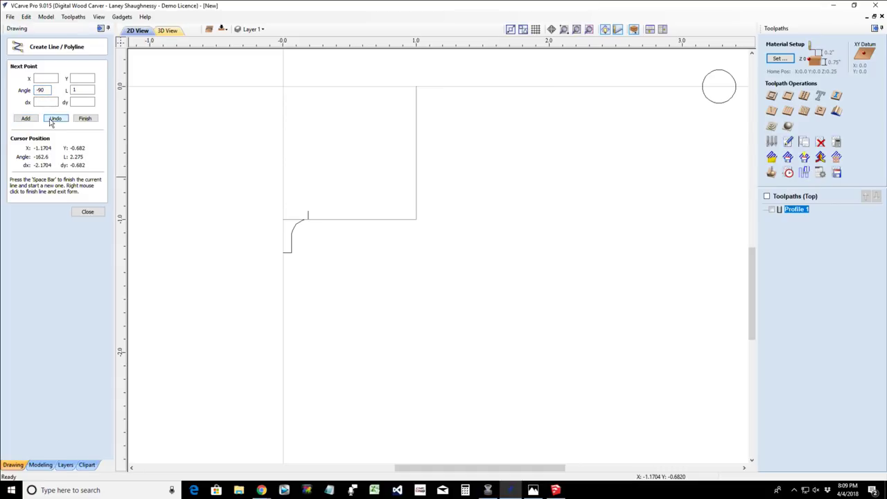
{"action": "left_click", "coordinate": [28, 119]}
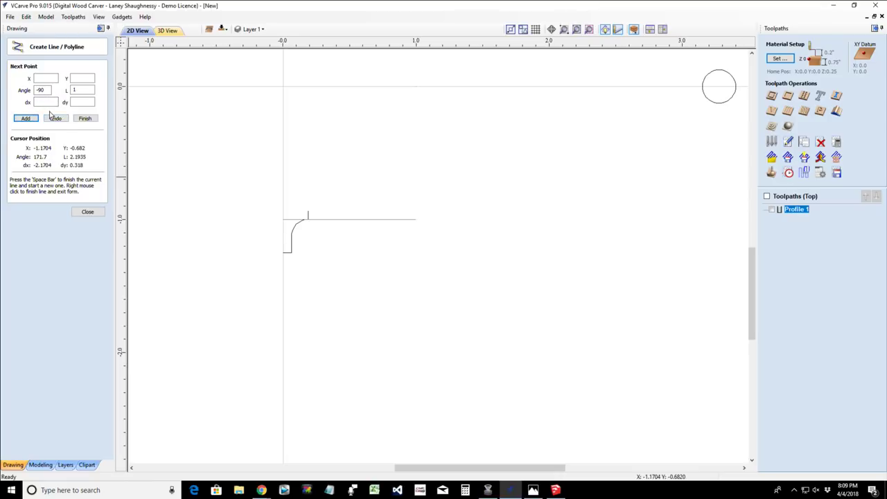
{"action": "left_click", "coordinate": [60, 119]}
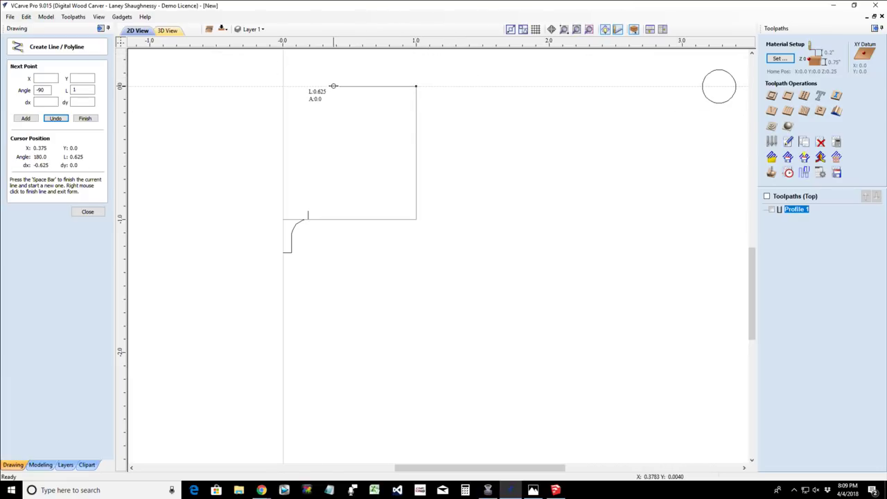
- Add the 1-inch top edge of the square heading left at -180
{"action": "double_click", "coordinate": [41, 91]}
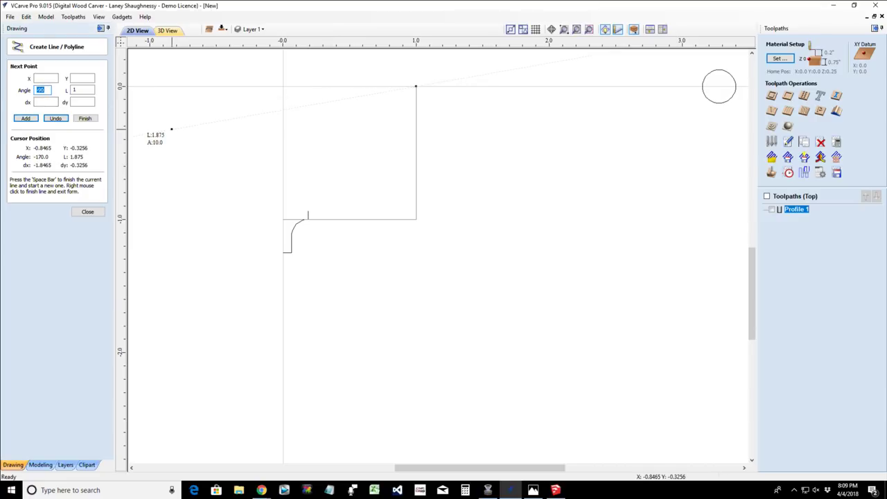
{"action": "type", "text": "-18"}
{"action": "left_click", "coordinate": [28, 121]}
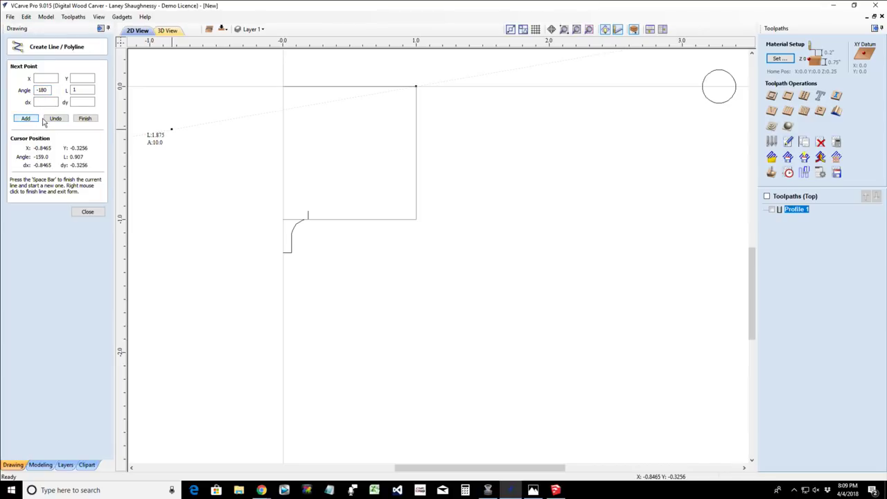
{"action": "left_click", "coordinate": [32, 119]}
{"action": "left_click", "coordinate": [47, 88]}
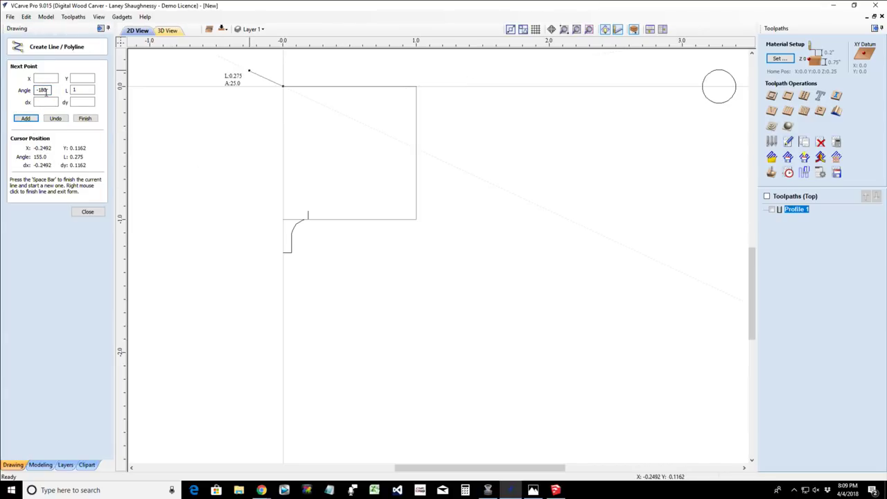
{"action": "left_click_drag", "start_coordinate": [48, 89], "coordinate": [37, 90]}
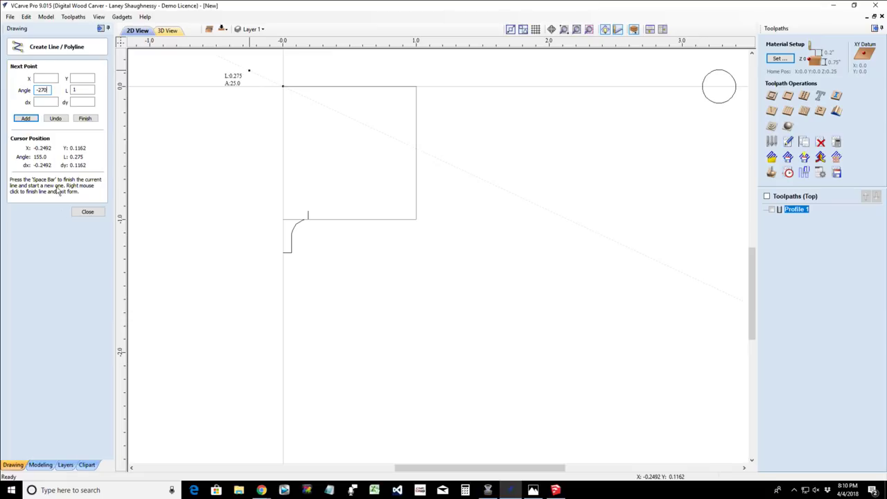
- Replace the wrongly directed segment with a 270-degree left edge that closes the square
{"action": "left_click", "coordinate": [26, 119]}
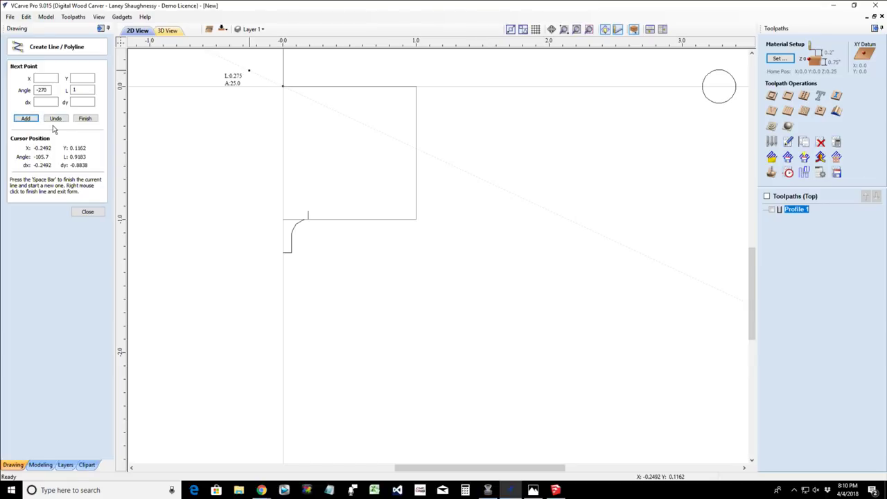
{"action": "left_click", "coordinate": [56, 119]}
{"action": "double_click", "coordinate": [44, 90]}
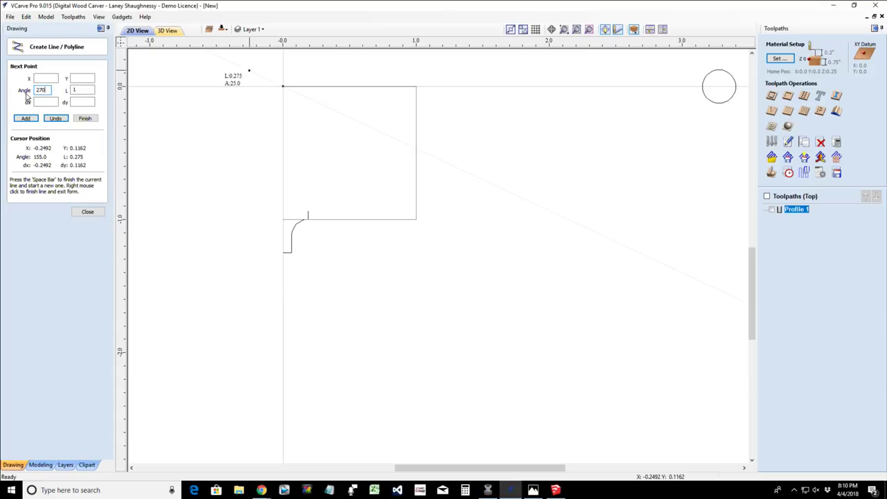
{"action": "type", "text": "270"}
{"action": "left_click", "coordinate": [27, 119]}
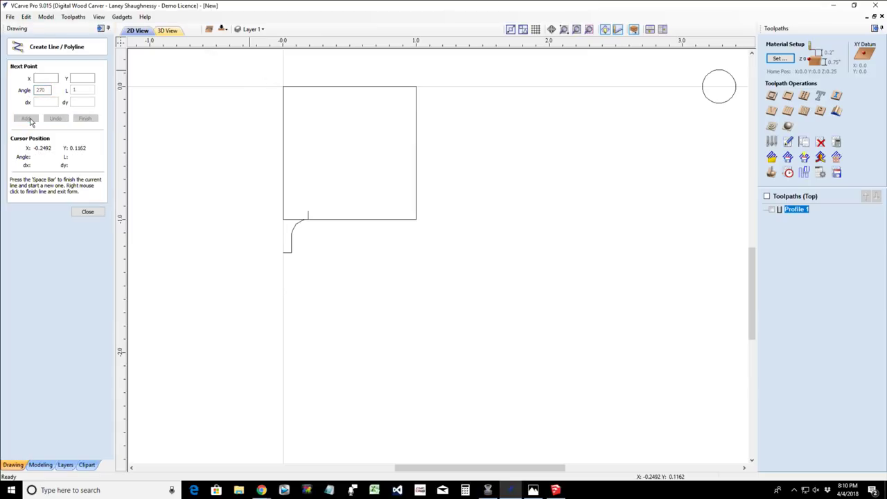
- Enter Y -1.0 for the next point and close the line-drawing form
{"action": "left_click", "coordinate": [43, 80]}
{"action": "left_click", "coordinate": [83, 77]}
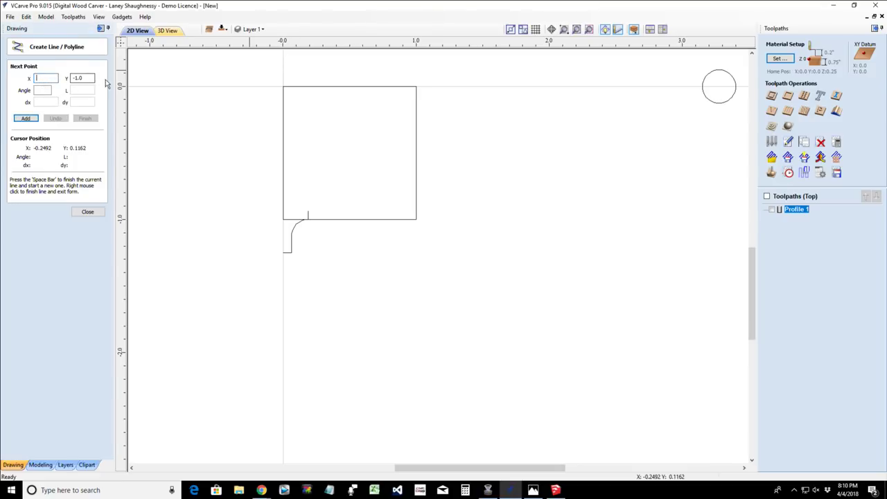
{"action": "type", "text": "-1.0"}
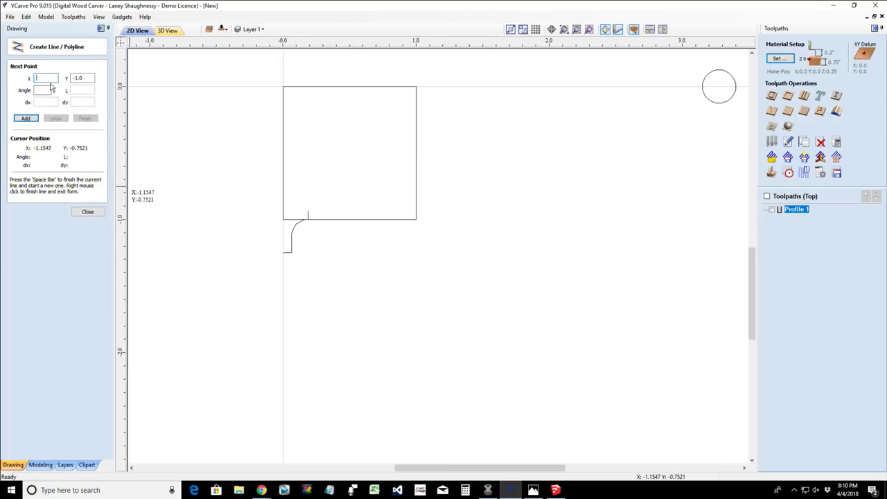
{"action": "left_click", "coordinate": [86, 212]}
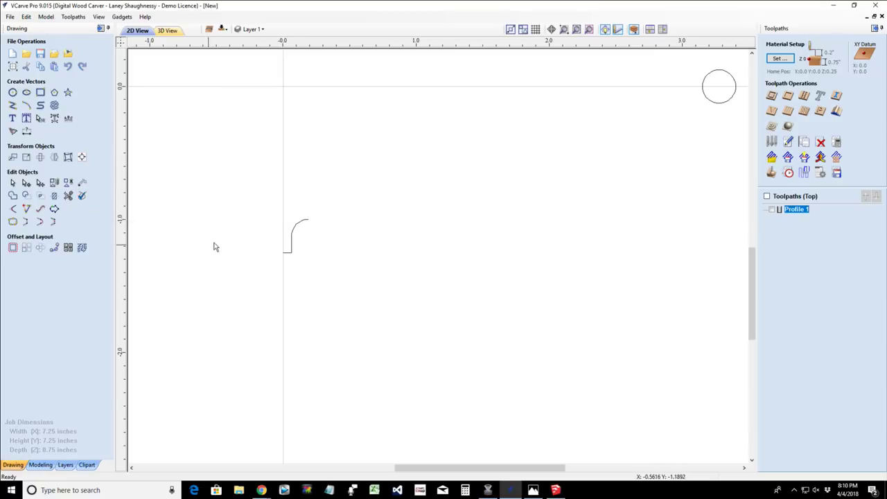
- Draw a 0.0625-inch vertical polyline up from the arc's top end
{"action": "scroll", "coordinate": [224, 245], "scroll_direction": "up", "scroll_amount": 5}
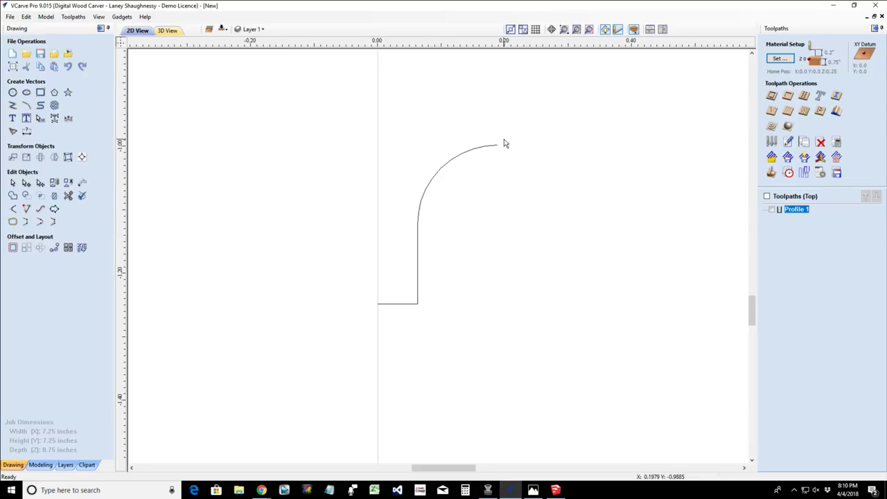
{"action": "left_click", "coordinate": [12, 105]}
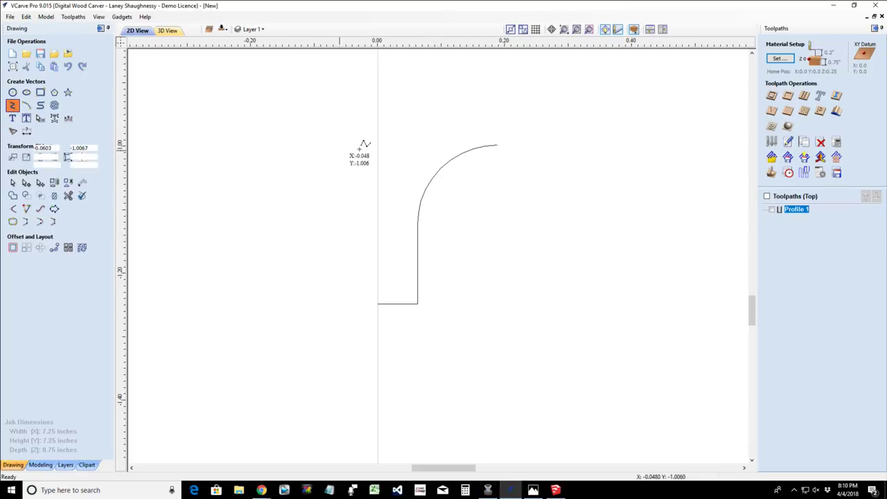
{"action": "left_click", "coordinate": [498, 144]}
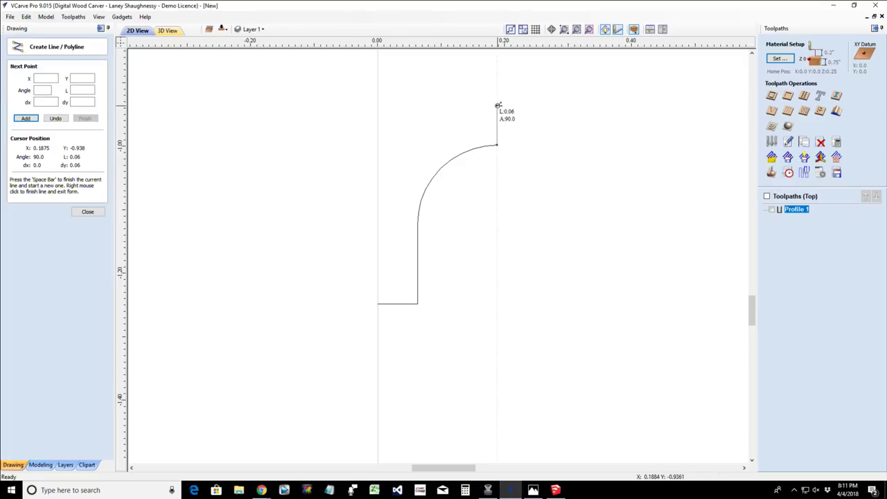
{"action": "scroll", "coordinate": [498, 105], "scroll_direction": "up", "scroll_amount": 3}
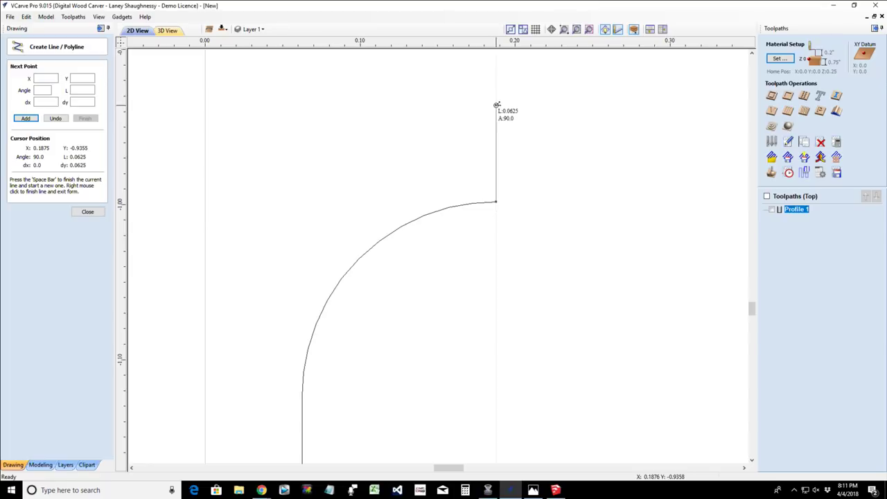
{"action": "left_click", "coordinate": [497, 105]}
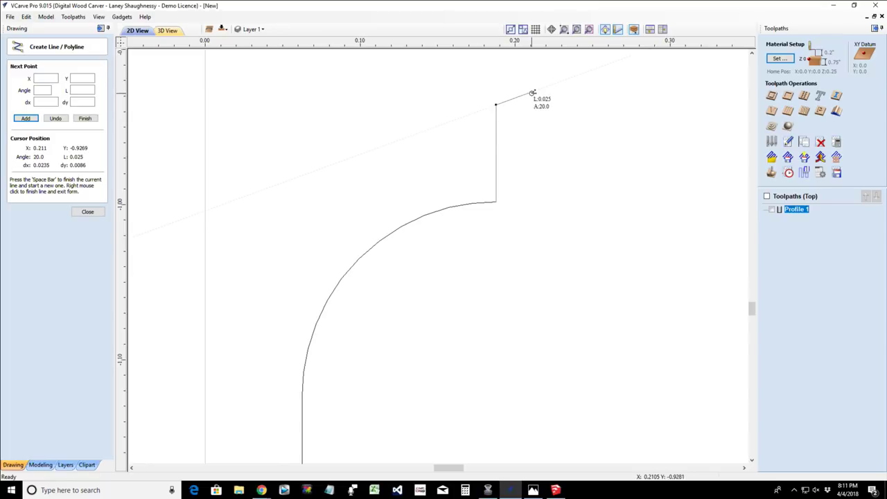
{"action": "key", "text": "space"}
{"action": "scroll", "coordinate": [500, 165], "scroll_direction": "down", "scroll_amount": 4}
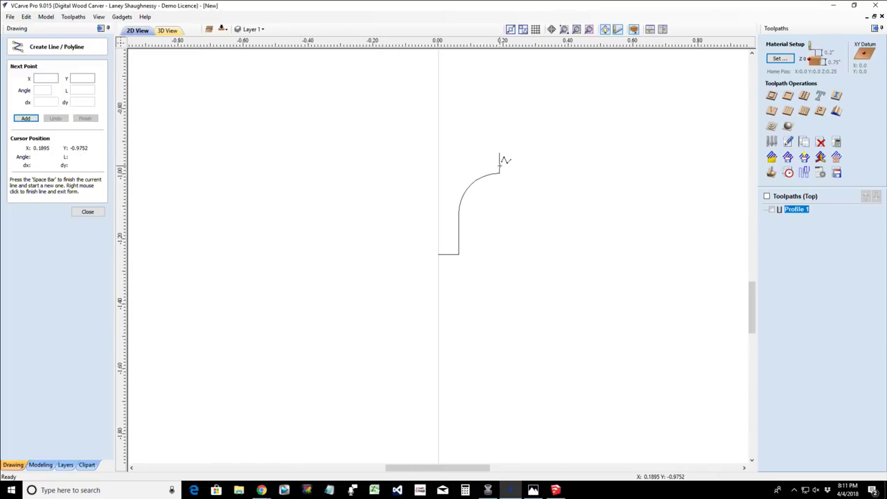
{"action": "left_click", "coordinate": [87, 211]}
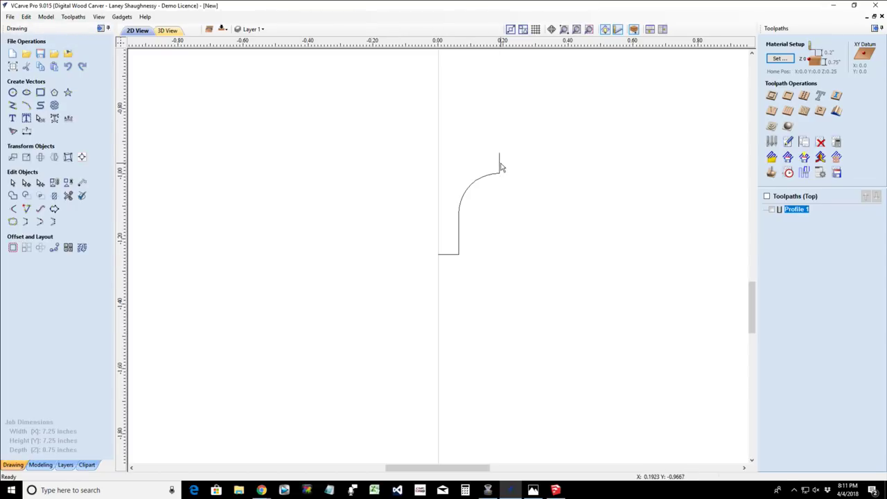
{"action": "left_click", "coordinate": [500, 165]}
- Join the short vertical line and the quarter-round arc with Join Vectors, then check the result
{"action": "left_click", "coordinate": [484, 181]}
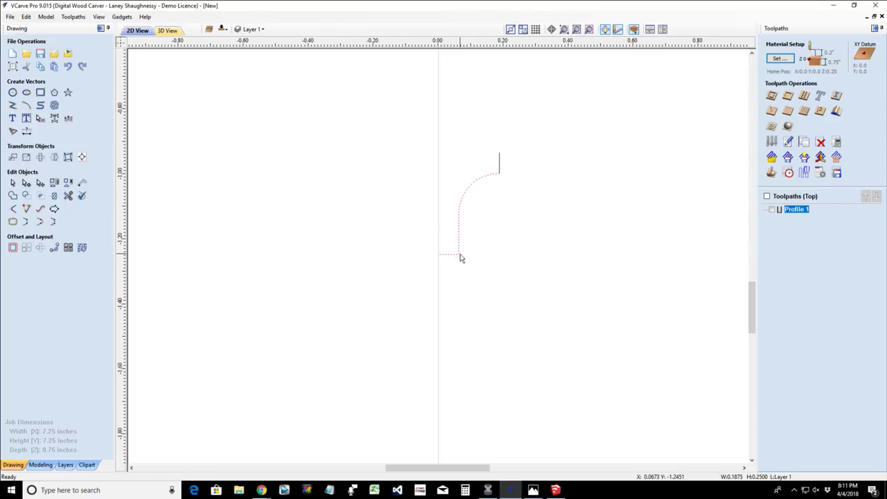
{"action": "left_click", "coordinate": [499, 167]}
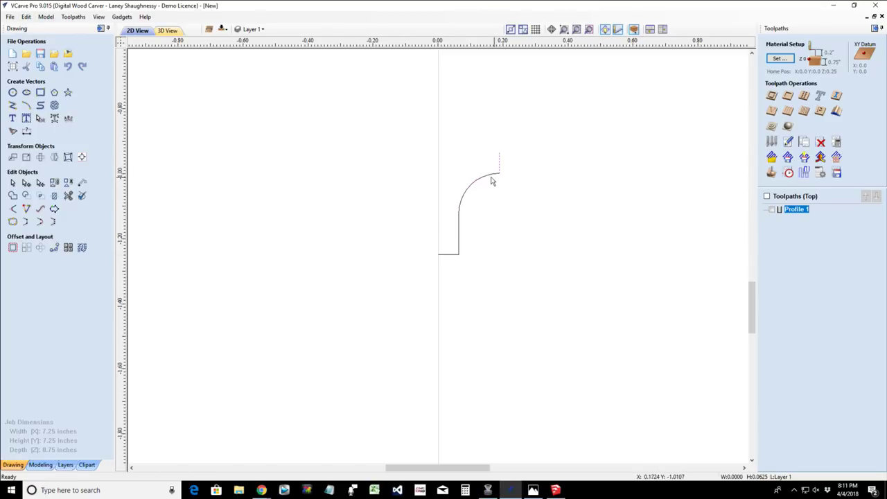
{"action": "left_click", "coordinate": [486, 181], "text": "shift"}
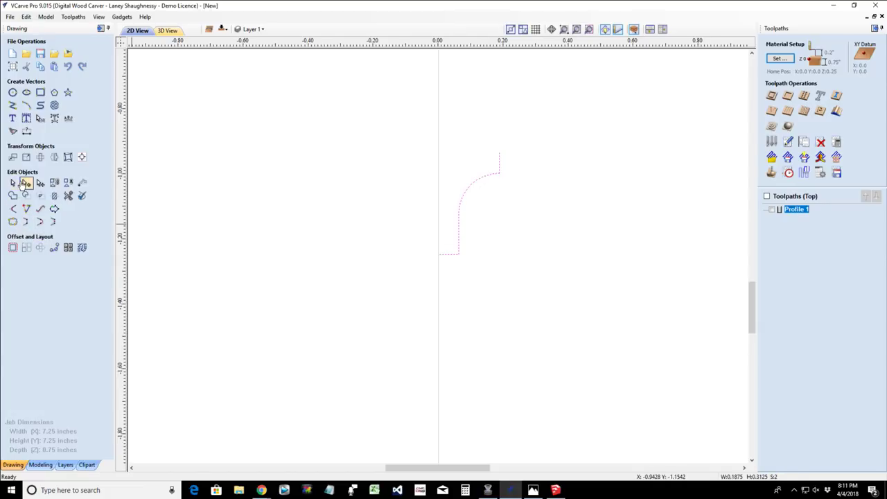
{"action": "left_click", "coordinate": [13, 221]}
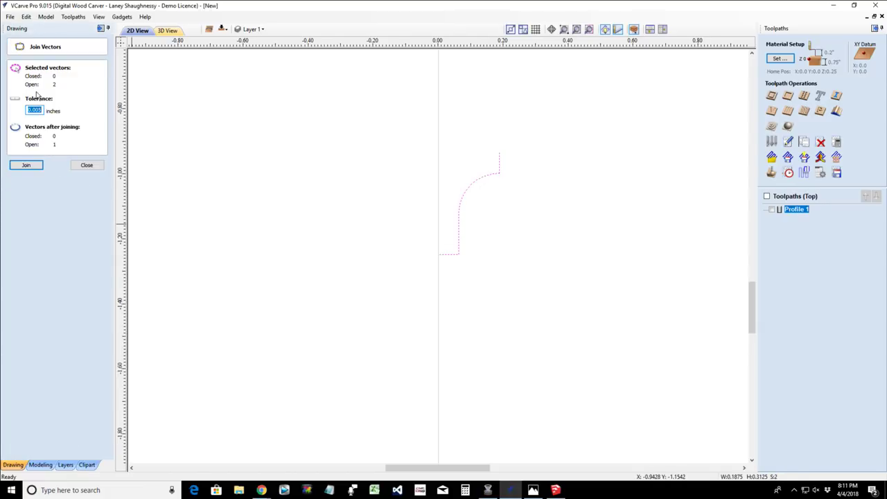
{"action": "left_click", "coordinate": [25, 166]}
{"action": "left_click", "coordinate": [25, 167]}
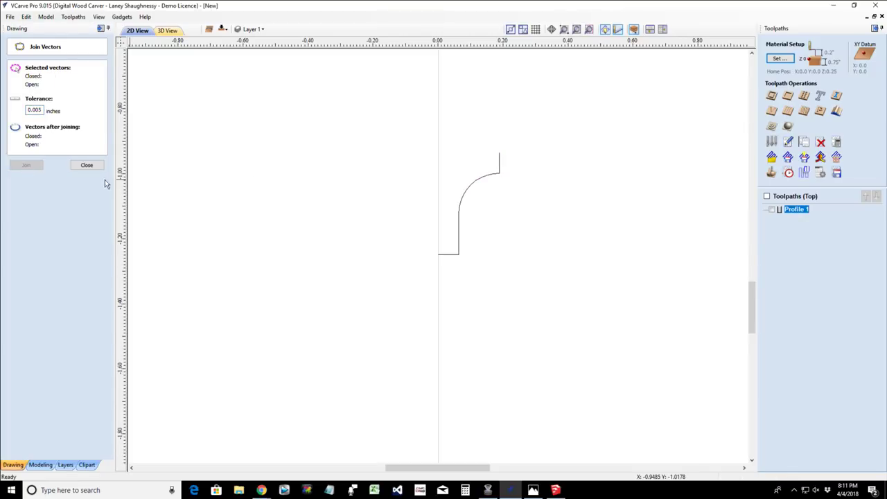
{"action": "left_click", "coordinate": [87, 165]}
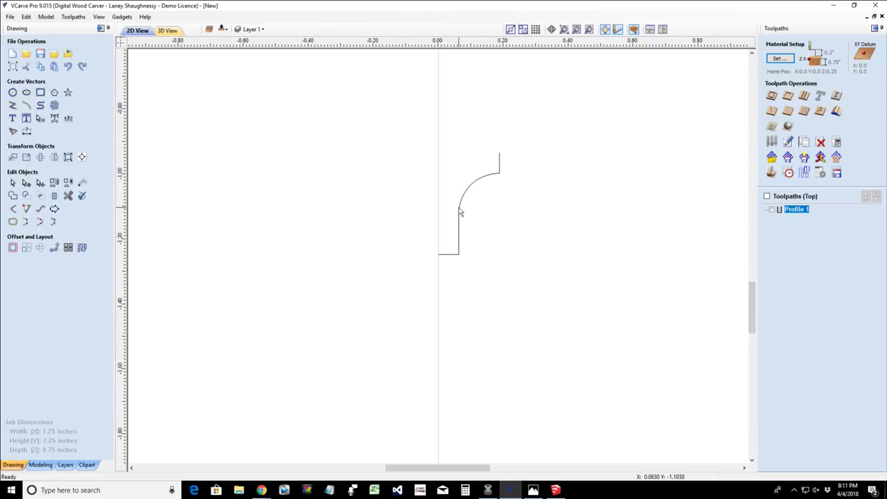
{"action": "left_click", "coordinate": [460, 209]}
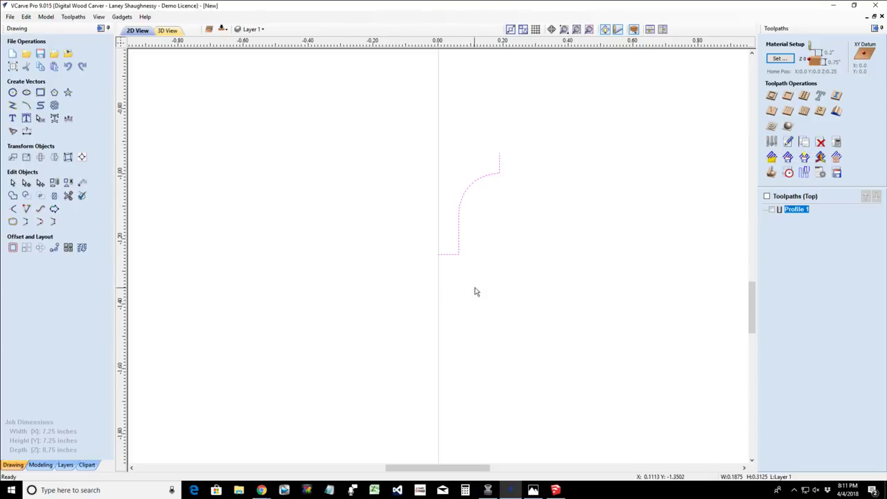
{"action": "left_click", "coordinate": [323, 200]}
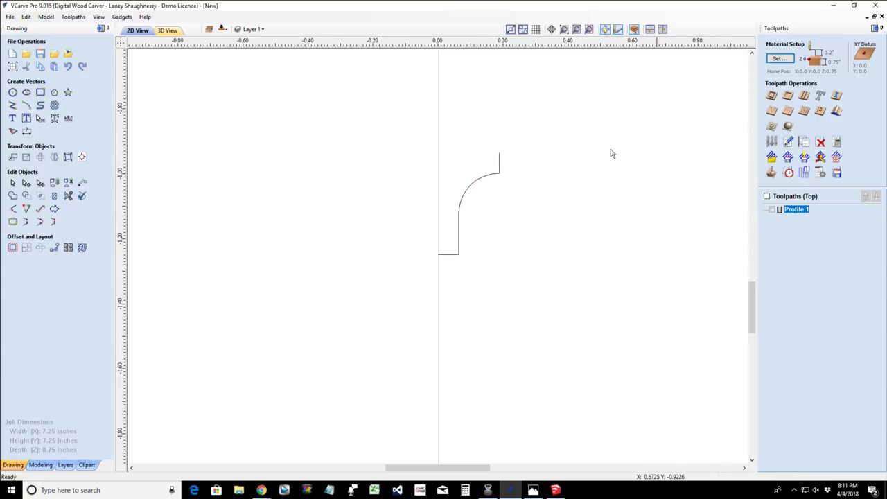
{"action": "left_click", "coordinate": [498, 177]}
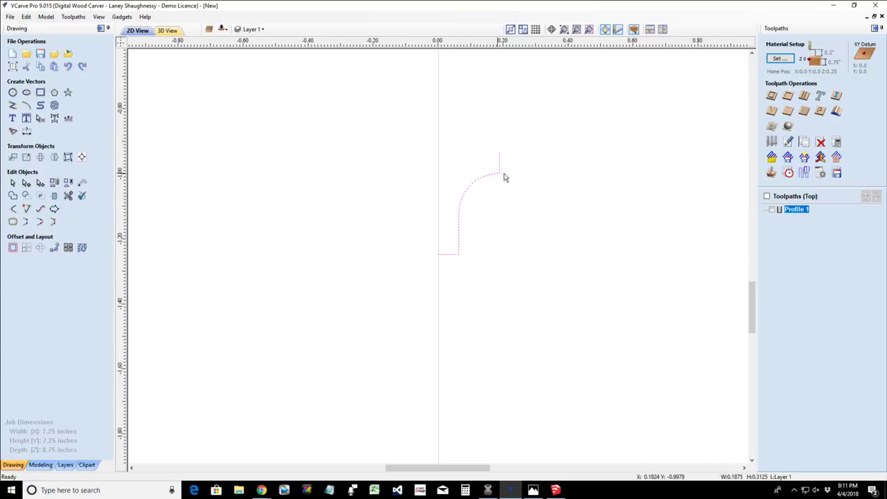
- Create a new Form Tool entry in the Tool Database
{"action": "left_click", "coordinate": [771, 142]}
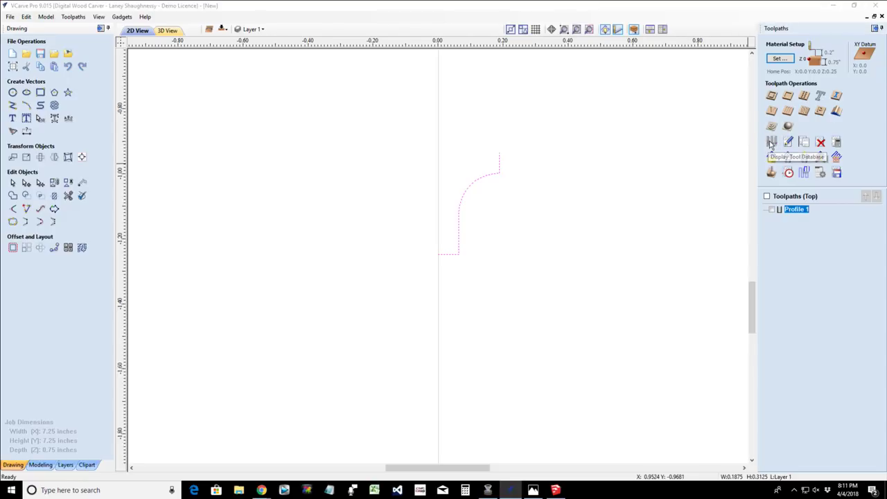
{"action": "left_click", "coordinate": [312, 344]}
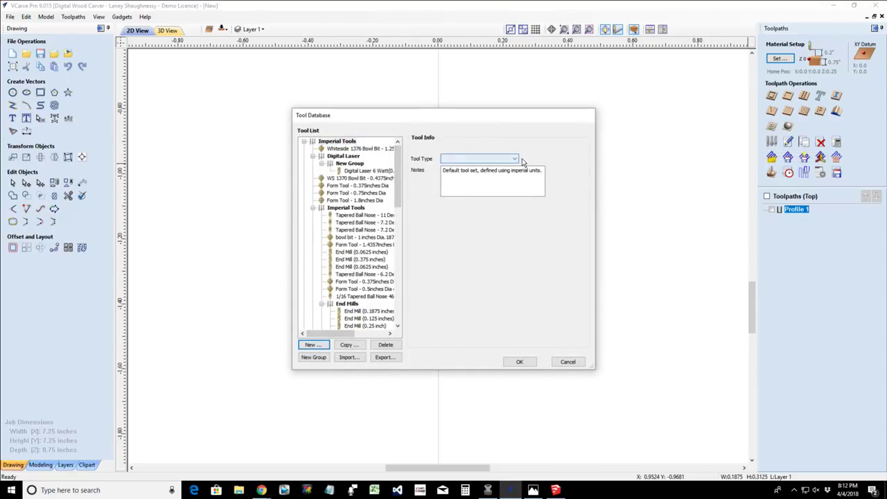
{"action": "left_click", "coordinate": [515, 160]}
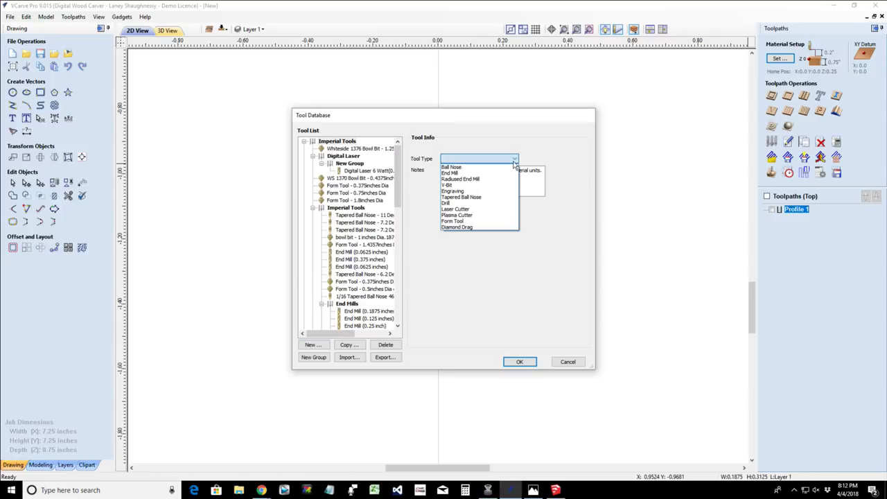
{"action": "left_click", "coordinate": [467, 224]}
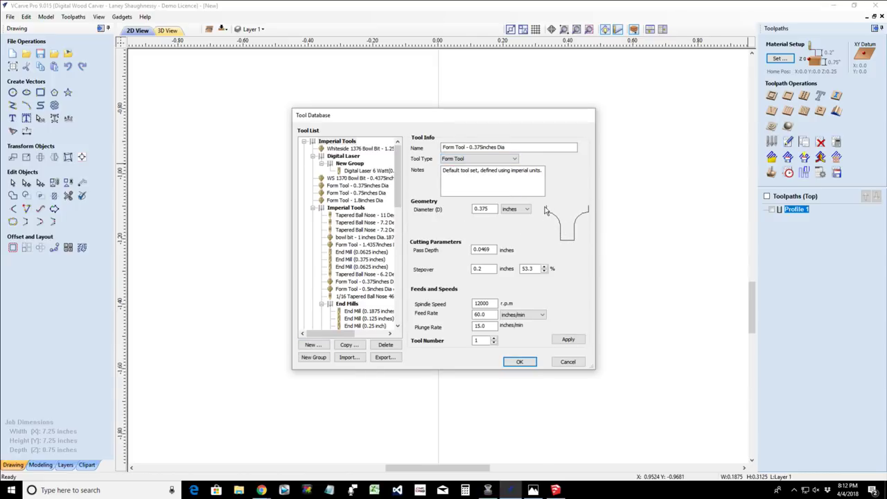
- Set the form tool's Pass Depth to 0.25 and Stepover to 0.125 inches
{"action": "double_click", "coordinate": [494, 209]}
{"action": "left_click_drag", "start_coordinate": [497, 251], "coordinate": [457, 251]}
{"action": "double_click", "coordinate": [476, 269]}
{"action": "left_click_drag", "start_coordinate": [490, 249], "coordinate": [464, 248]}
{"action": "type", "text": ".25"}
{"action": "double_click", "coordinate": [493, 269]}
{"action": "type", "text": "."}
{"action": "double_click", "coordinate": [531, 269]}
{"action": "double_click", "coordinate": [486, 314]}
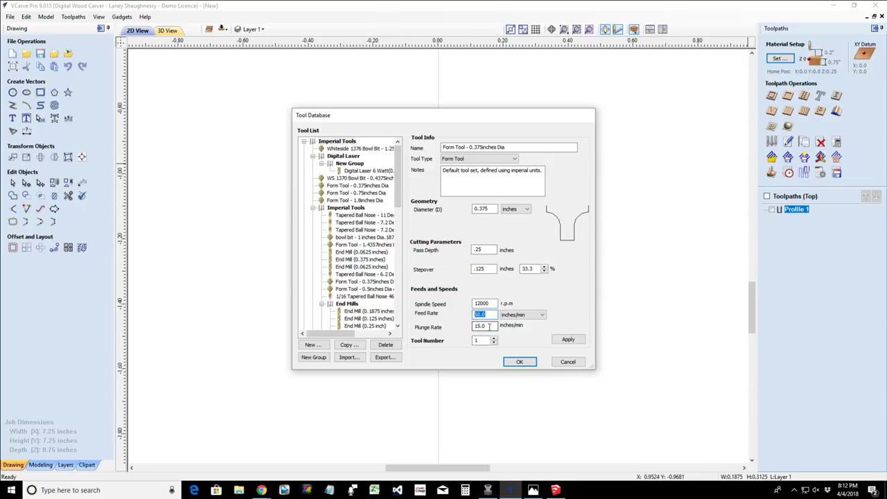
- Name the tool 'Whiteside 2050 RO Form Tool - 0.375inches Dia' and apply it
{"action": "left_click", "coordinate": [567, 340]}
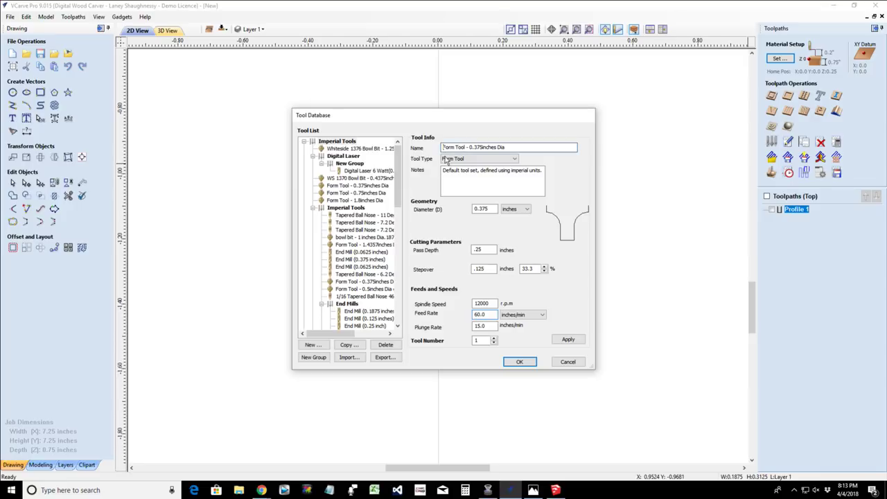
{"action": "type", "text": "Whiteside"}
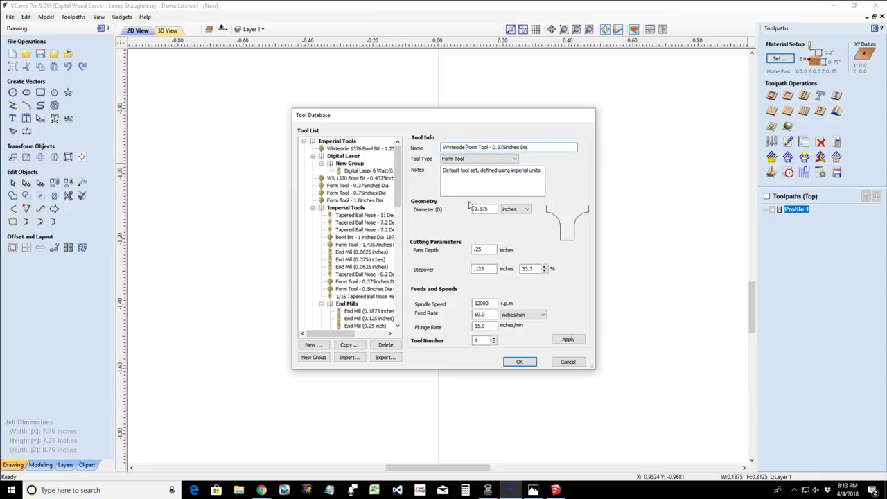
{"action": "type", "text": " 2050 RO"}
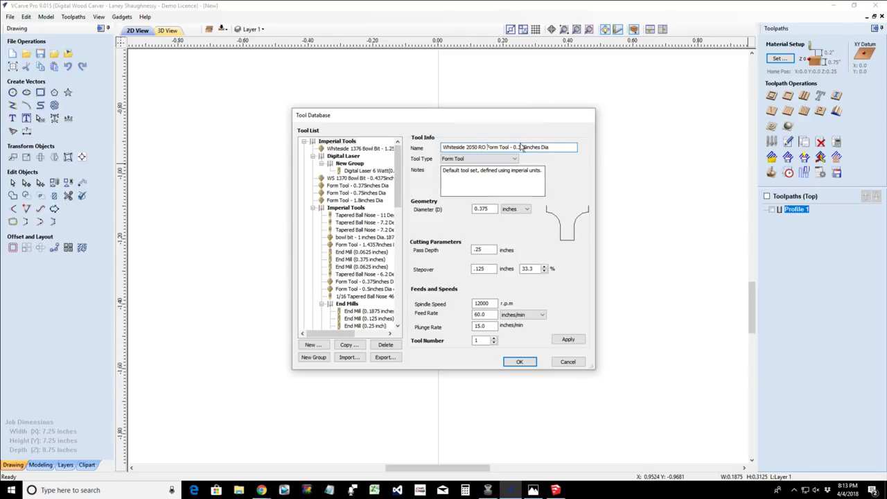
{"action": "left_click_drag", "start_coordinate": [514, 147], "coordinate": [544, 149]}
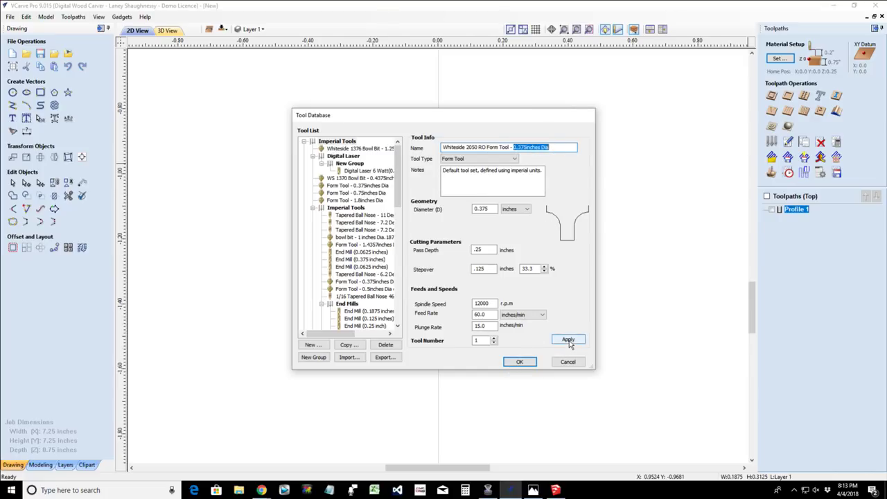
{"action": "left_click", "coordinate": [570, 340]}
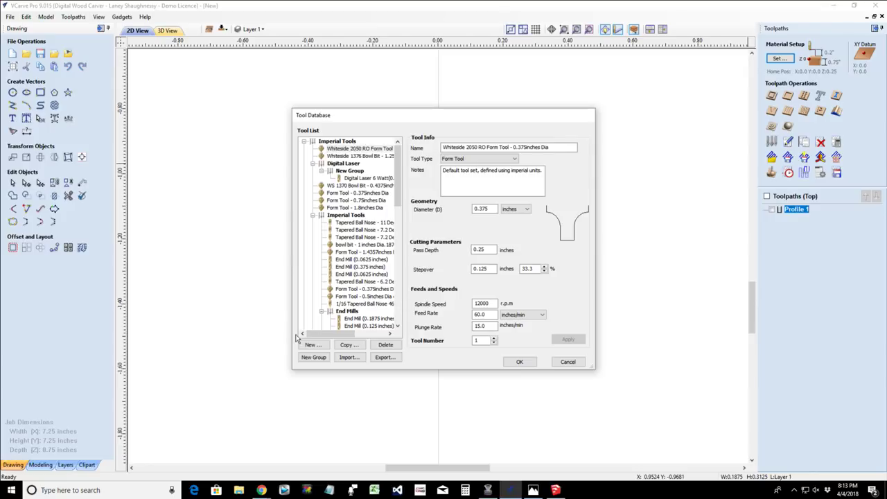
- Start a new End Mill entry, then cancel out of the Tool Database
{"action": "left_click", "coordinate": [310, 346]}
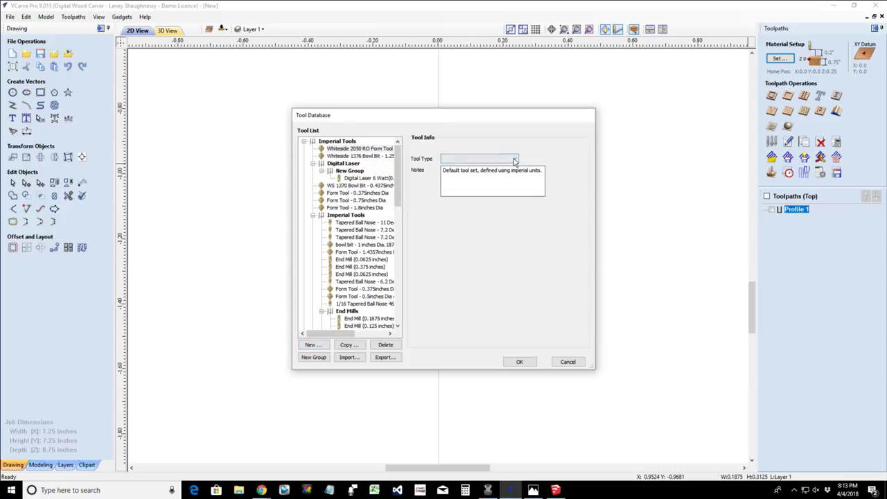
{"action": "left_click", "coordinate": [492, 158]}
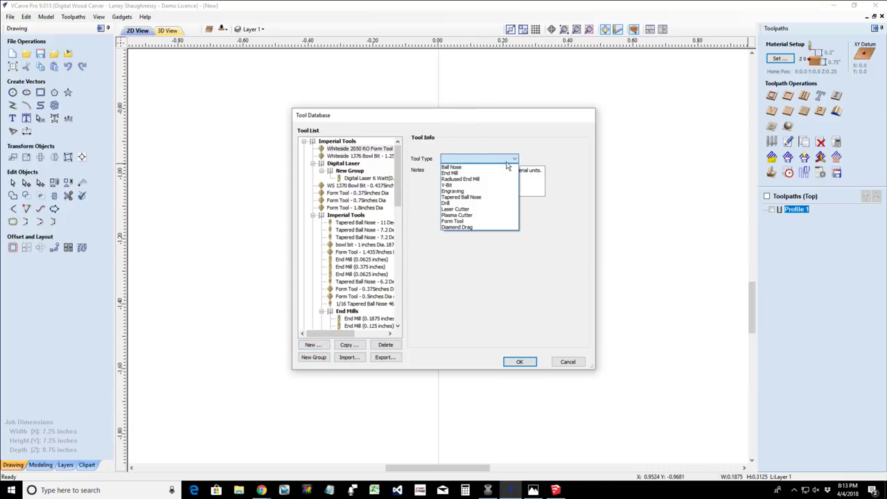
{"action": "left_click", "coordinate": [449, 173]}
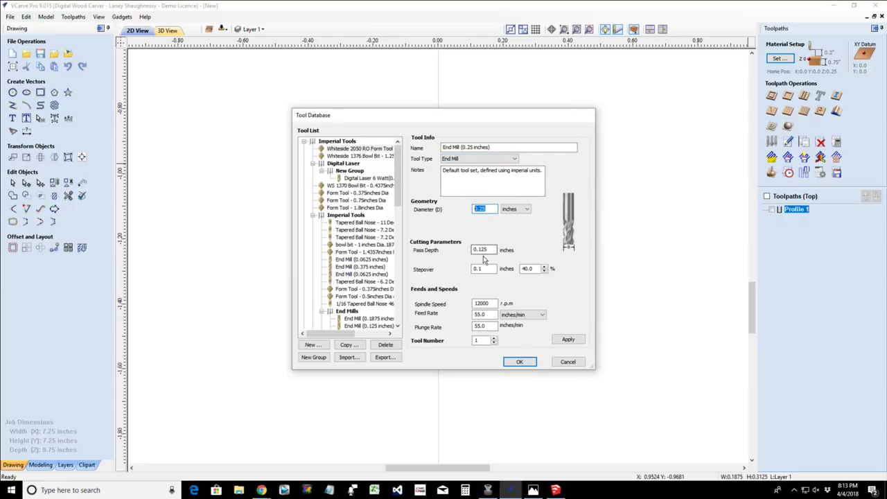
{"action": "key", "text": "Tab"}
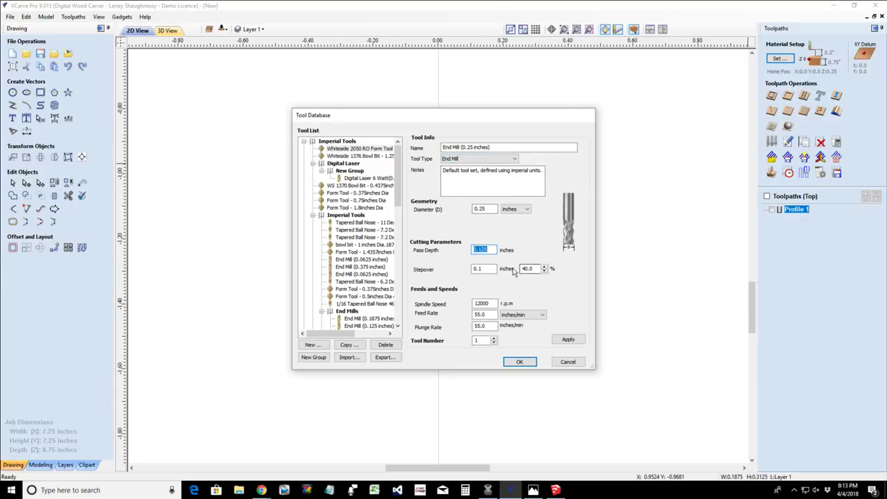
{"action": "double_click", "coordinate": [476, 268]}
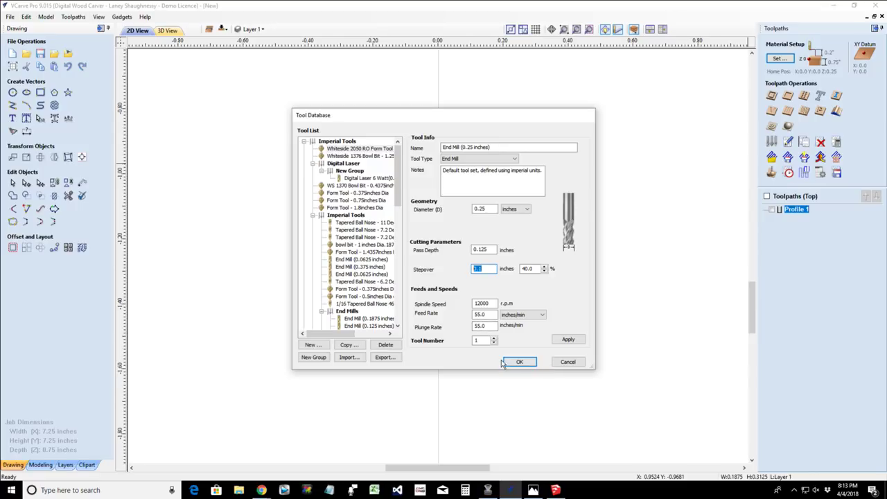
{"action": "left_click", "coordinate": [568, 362]}
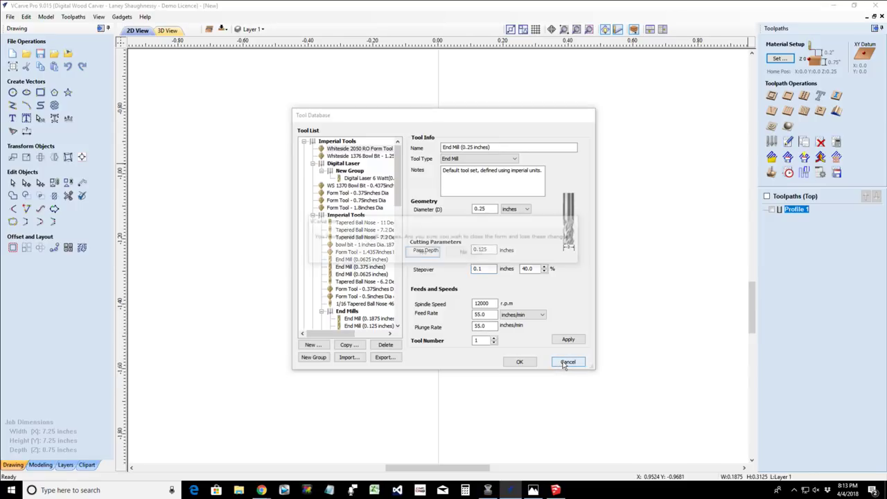
- Discard the changes, draw a 0.25 x 0.25 square and move it over the arc
{"action": "left_click", "coordinate": [431, 254]}
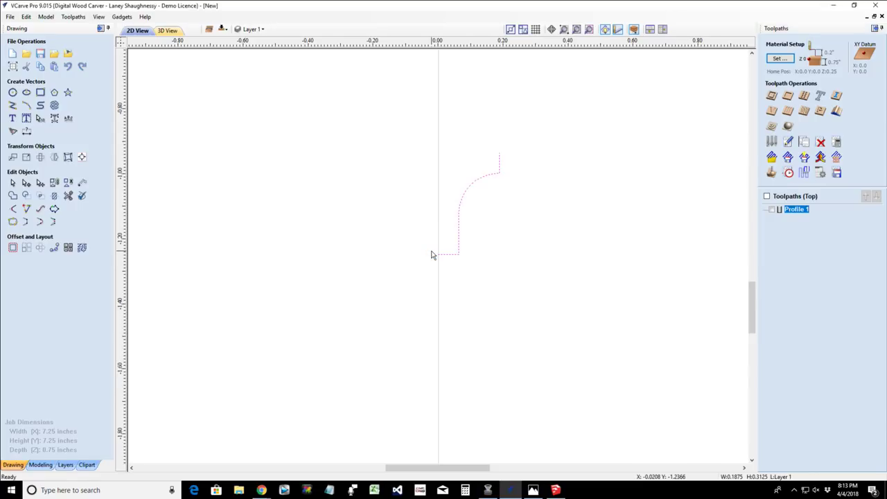
{"action": "scroll", "coordinate": [492, 210], "scroll_direction": "up", "scroll_amount": 2}
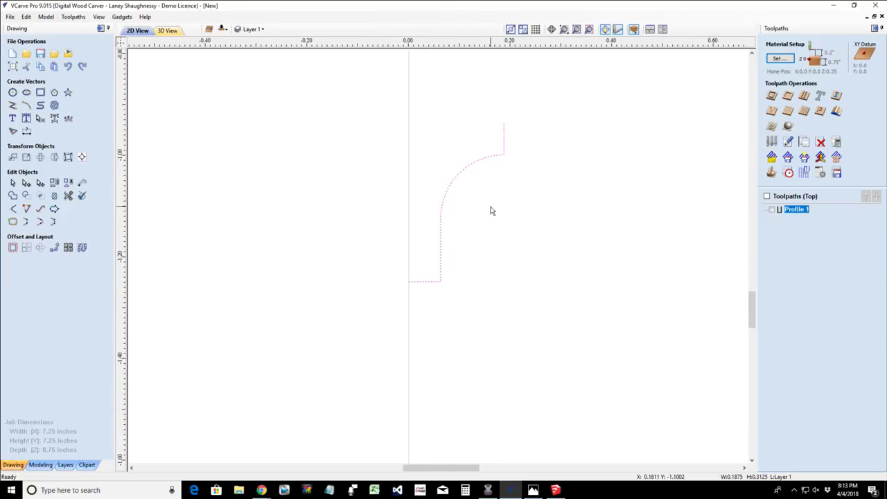
{"action": "left_click", "coordinate": [40, 92]}
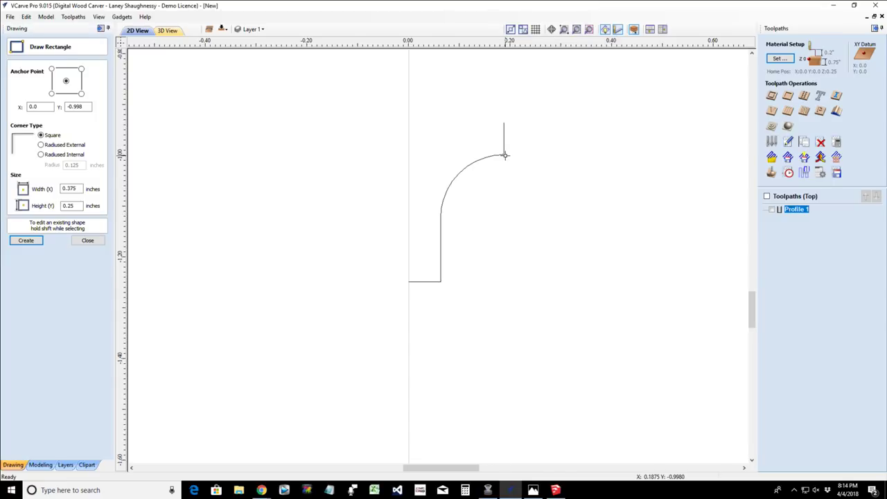
{"action": "mouse_move", "coordinate": [504, 155]}
{"action": "left_mouse_down"}
{"action": "mouse_move", "coordinate": [636, 303]}
{"action": "mouse_move", "coordinate": [631, 283]}
{"action": "left_mouse_up"}
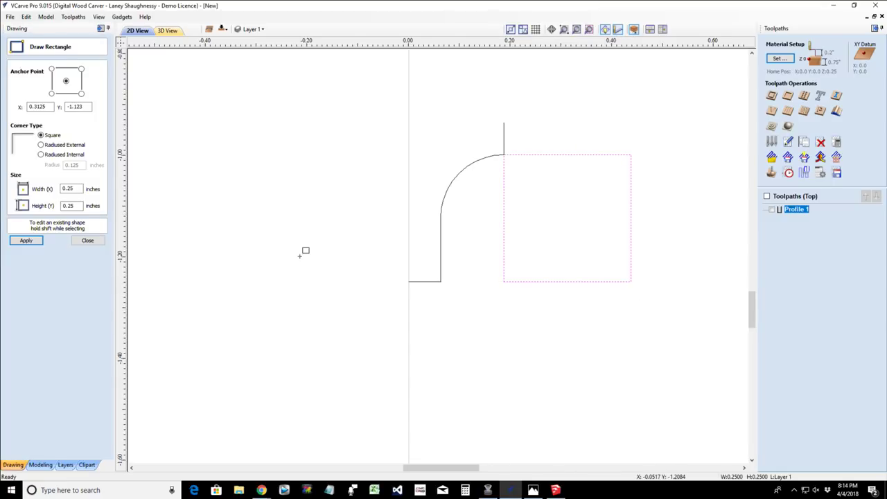
{"action": "left_click", "coordinate": [88, 240]}
{"action": "left_click", "coordinate": [504, 219]}
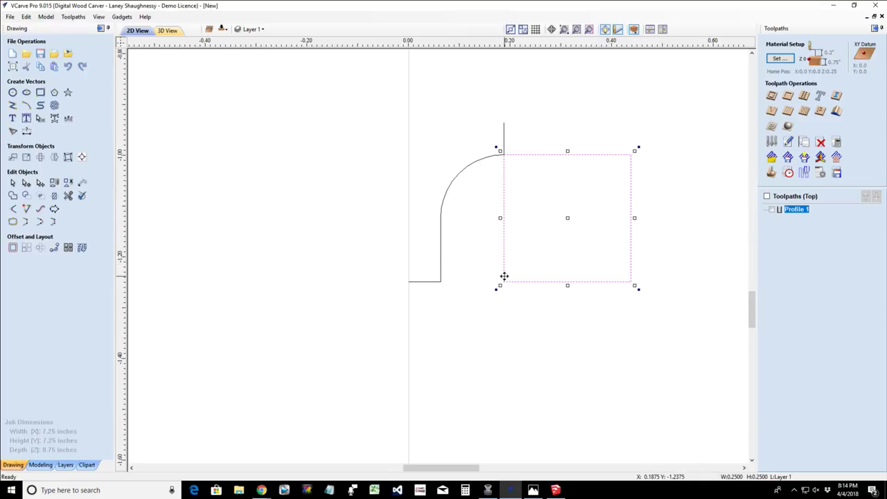
{"action": "left_click_drag", "start_coordinate": [503, 281], "coordinate": [439, 280]}
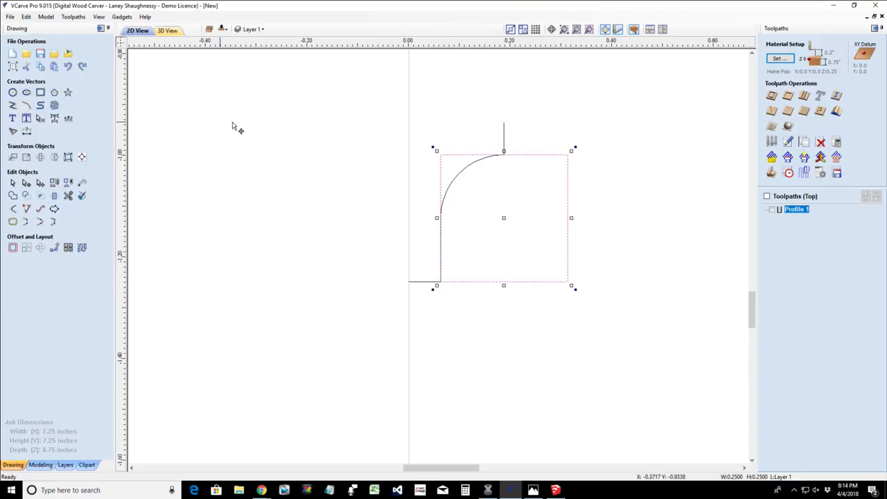
- Copy the quarter-round profile to a new red layer named 'roundover'
{"action": "left_click", "coordinate": [171, 127]}
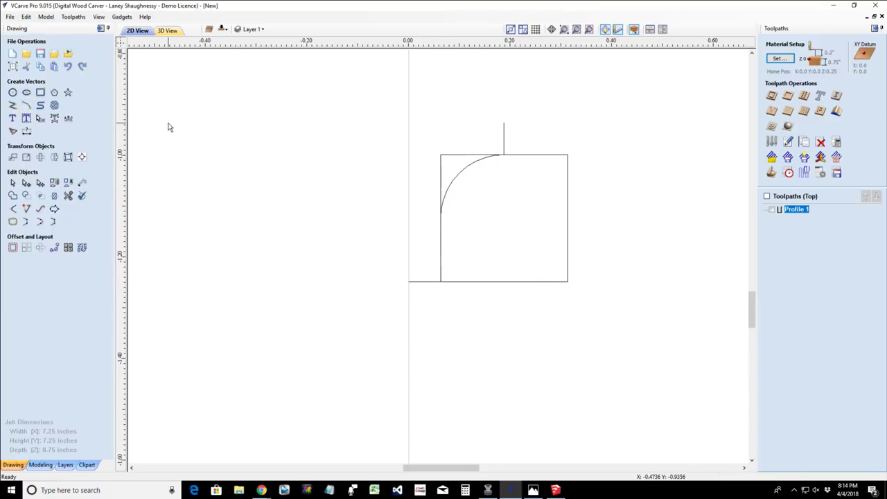
{"action": "right_click", "coordinate": [505, 146]}
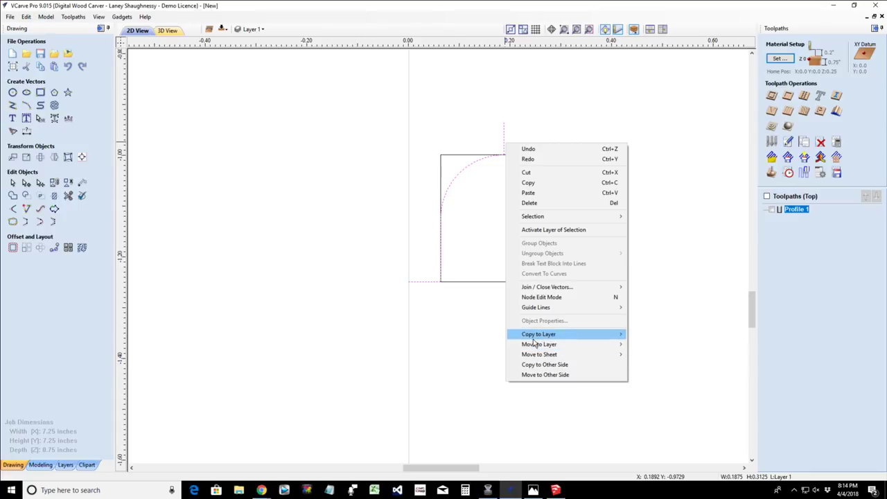
{"action": "mouse_move", "coordinate": [536, 345]}
{"action": "left_click", "coordinate": [643, 358]}
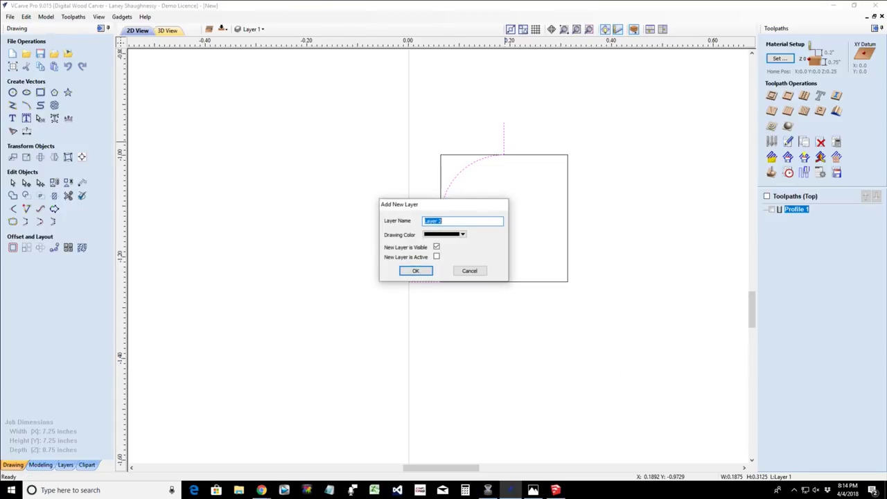
{"action": "type", "text": "roundover"}
{"action": "left_click", "coordinate": [463, 235]}
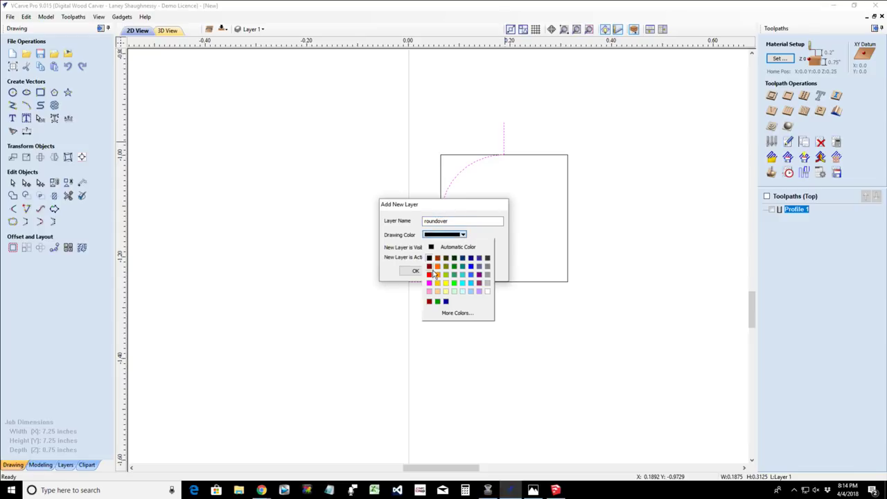
{"action": "left_click", "coordinate": [432, 276]}
{"action": "left_click", "coordinate": [414, 271]}
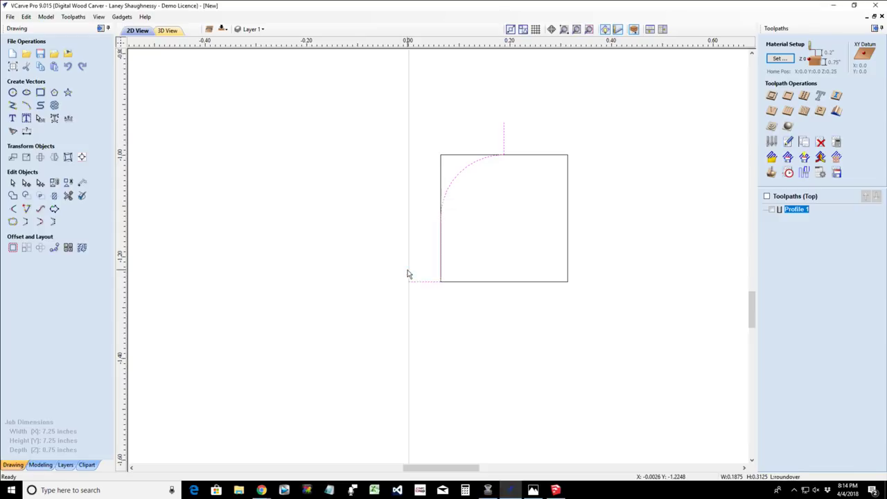
{"action": "scroll", "coordinate": [451, 188], "scroll_direction": "up", "scroll_amount": 5}
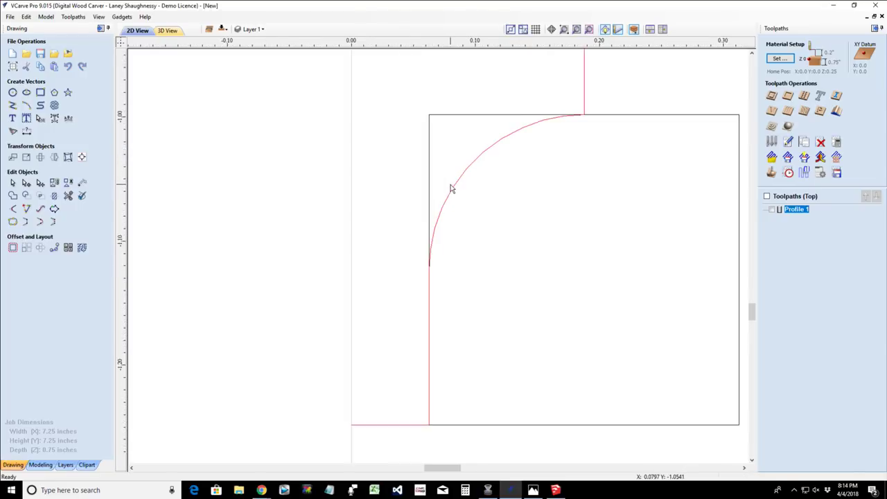
{"action": "scroll", "coordinate": [452, 188], "scroll_direction": "down", "scroll_amount": 2}
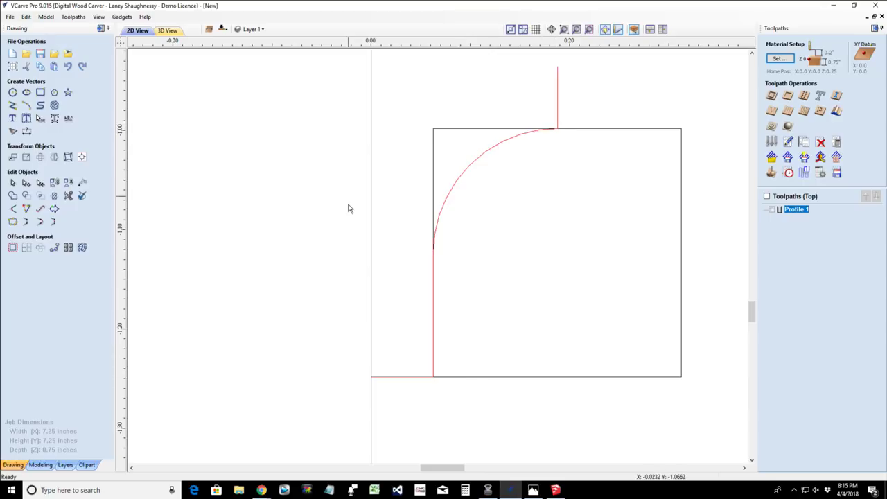
- Nudge the small square right with the arrow keys to line it up with the profile's corner
{"action": "left_click", "coordinate": [571, 130]}
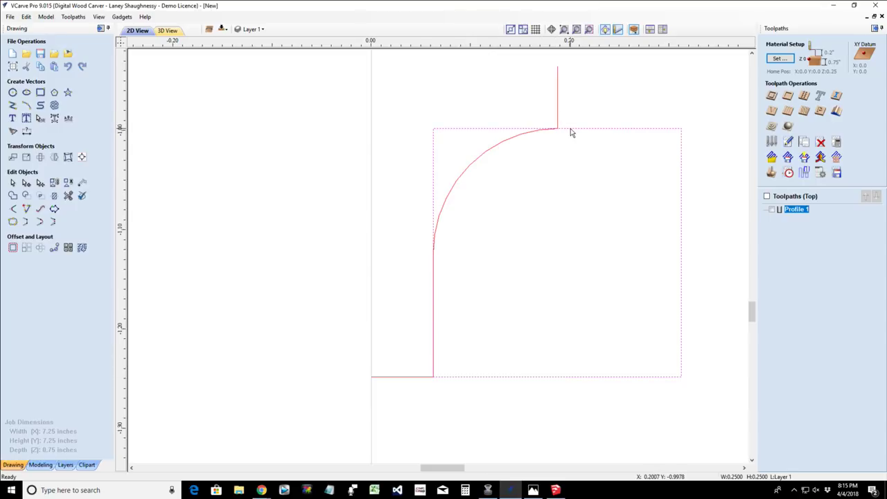
{"action": "key", "text": "Right"}
{"action": "key", "text": "Right"}
{"action": "key", "text": "Right"}
{"action": "key", "text": "Right"}
{"action": "key", "text": "Right"}
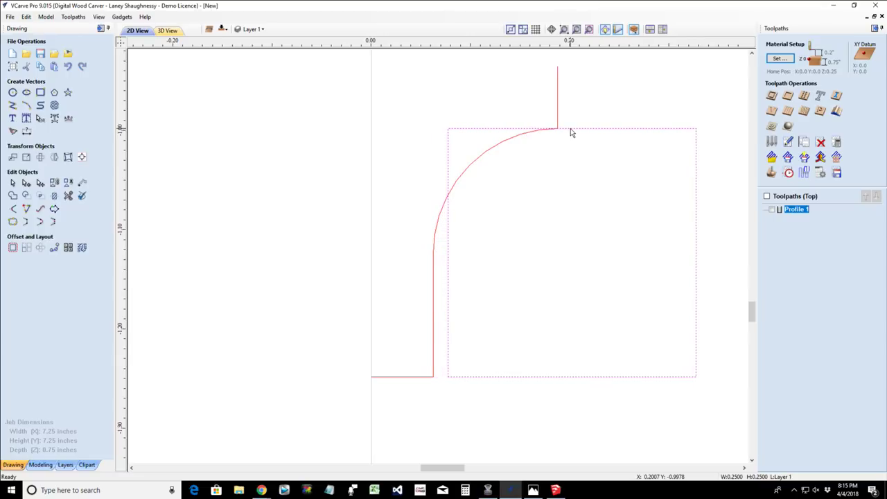
{"action": "key", "text": "Right"}
{"action": "key", "text": "Right"}
{"action": "key", "text": "Right"}
{"action": "key", "text": "Right"}
{"action": "key", "text": "Right"}
{"action": "key", "text": "Right"}
{"action": "key", "text": "Right"}
{"action": "key", "text": "Right"}
{"action": "key", "text": "Right"}
{"action": "key", "text": "Right"}
{"action": "key", "text": "Right"}
{"action": "key", "text": "Right"}
{"action": "key", "text": "Right"}
{"action": "key", "text": "Right"}
{"action": "key", "text": "Right"}
{"action": "key", "text": "Right"}
{"action": "key", "text": "Right"}
{"action": "key", "text": "Right"}
{"action": "key", "text": "Right"}
{"action": "key", "text": "Right"}
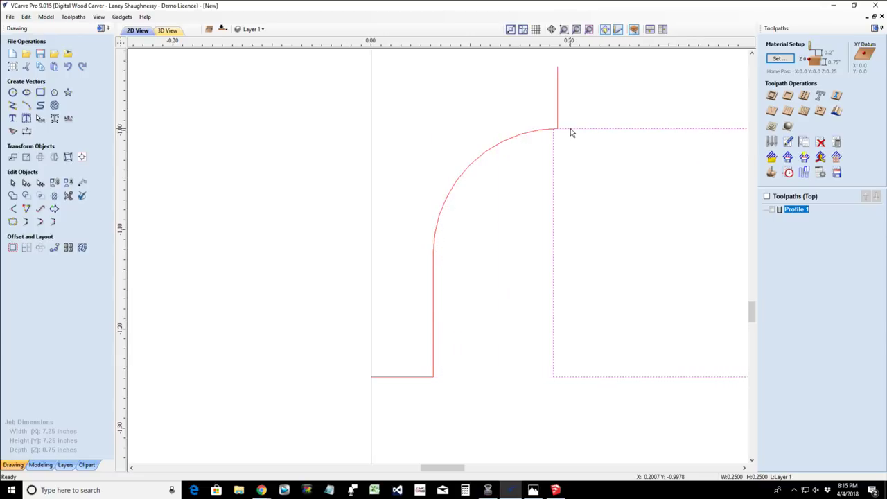
{"action": "key", "text": "Right"}
{"action": "key", "text": "Right"}
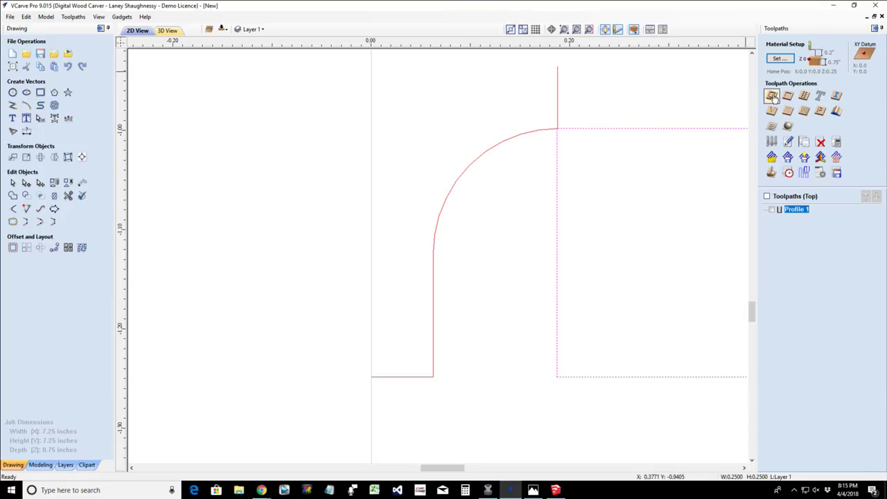
- Start a new profile toolpath and set its allowance offset to -0.125 inches
{"action": "left_click", "coordinate": [772, 98]}
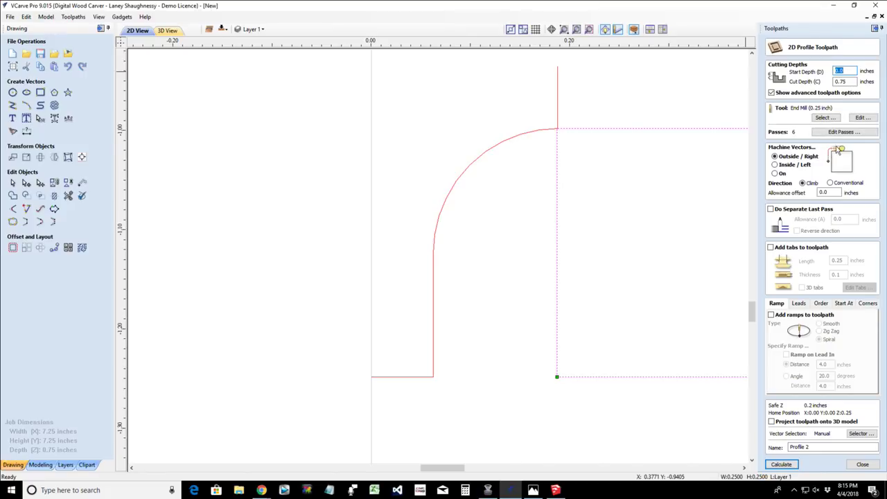
{"action": "scroll", "coordinate": [577, 199], "scroll_direction": "down", "scroll_amount": 5}
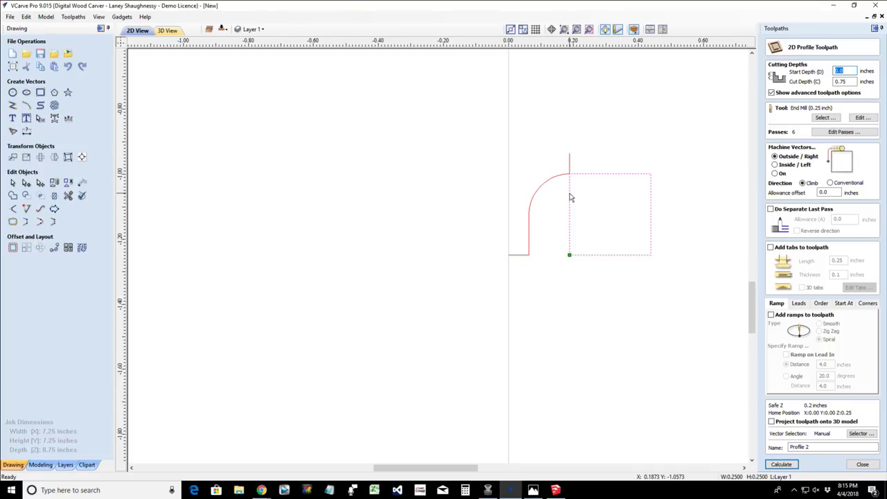
{"action": "scroll", "coordinate": [576, 192], "scroll_direction": "up", "scroll_amount": 2}
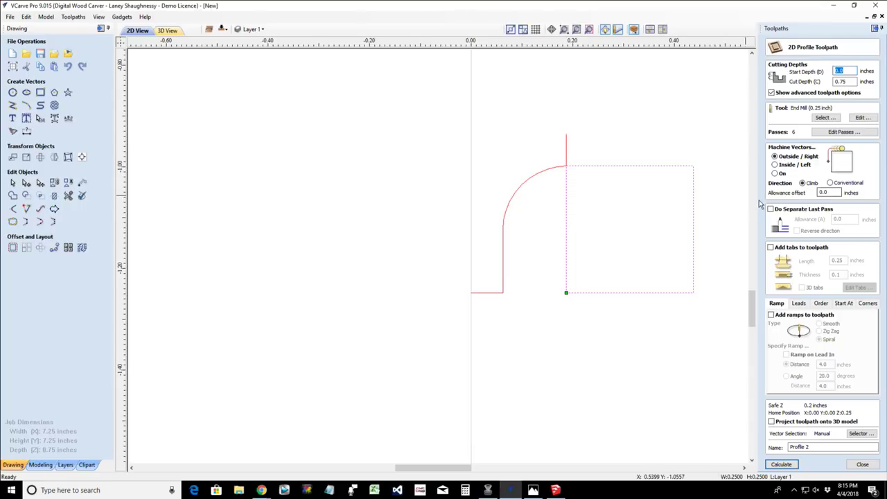
{"action": "left_click", "coordinate": [831, 193]}
- Drag the pink square left over the roundover curve and finish editing the allowance offset
{"action": "left_click", "coordinate": [567, 225]}
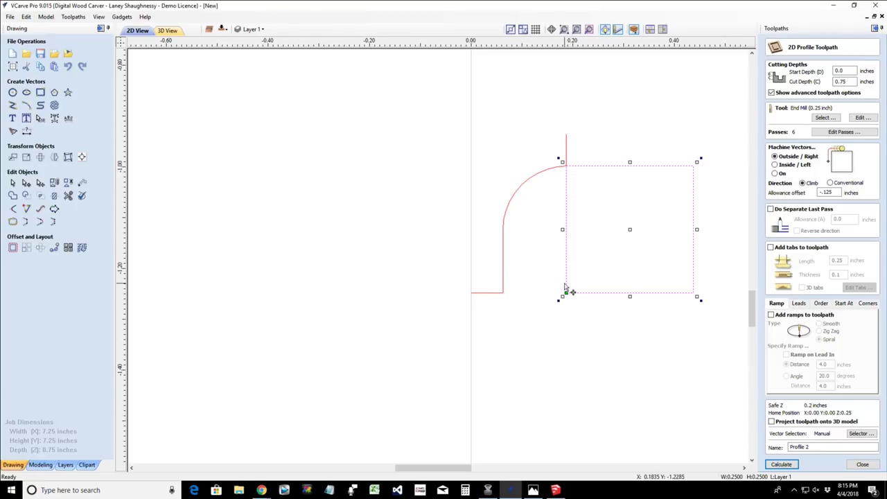
{"action": "left_click_drag", "start_coordinate": [567, 292], "coordinate": [503, 292]}
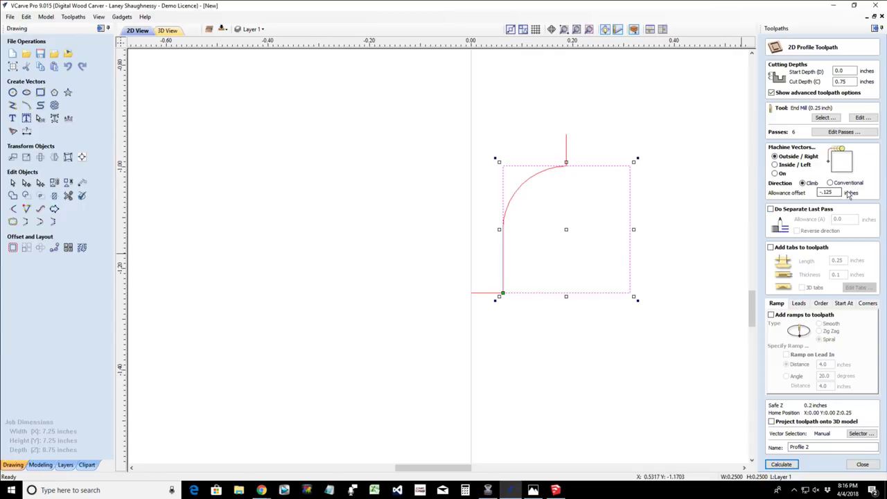
{"action": "double_click", "coordinate": [826, 193]}
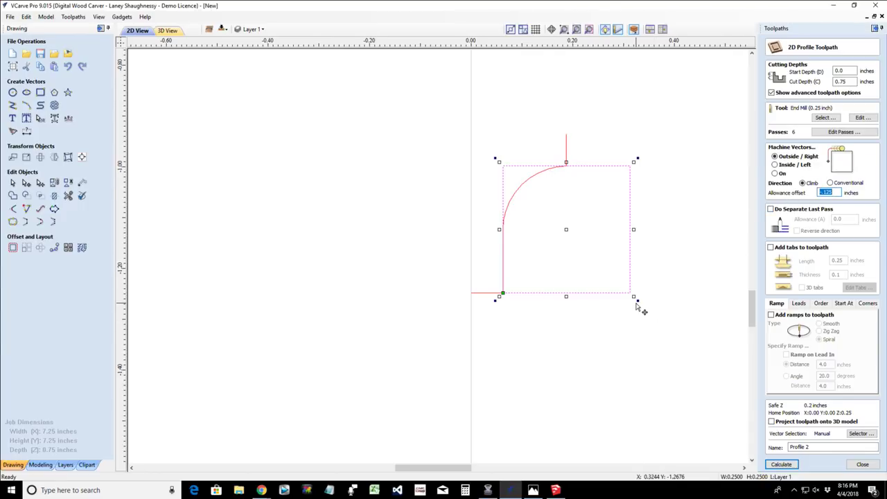
{"action": "left_click", "coordinate": [616, 293]}
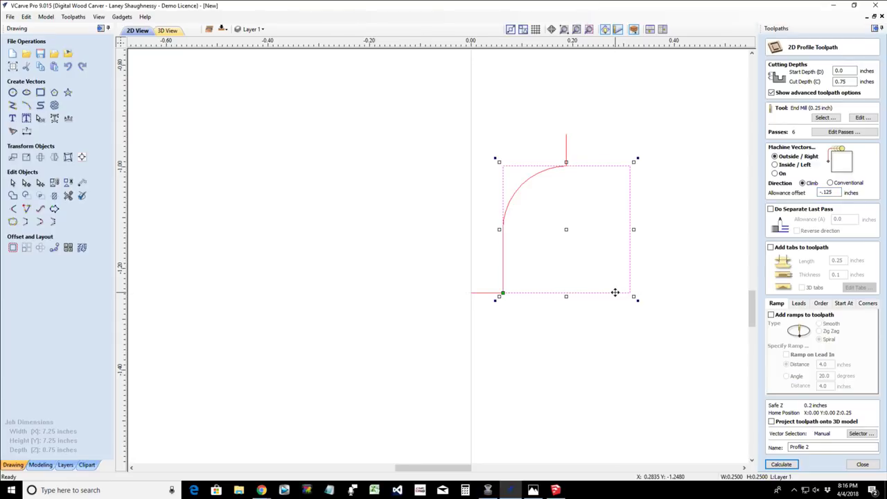
- Deselect the square and delete the red roundover profile vector
{"action": "left_click", "coordinate": [615, 293]}
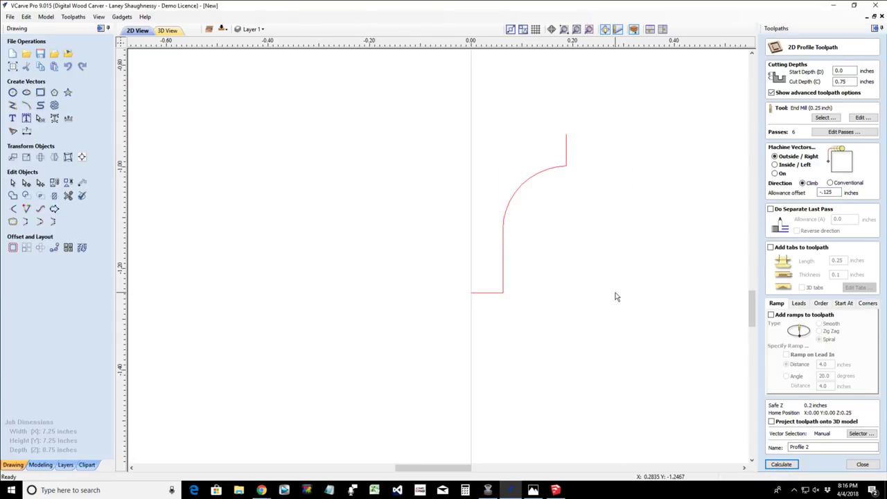
{"action": "left_click", "coordinate": [504, 292]}
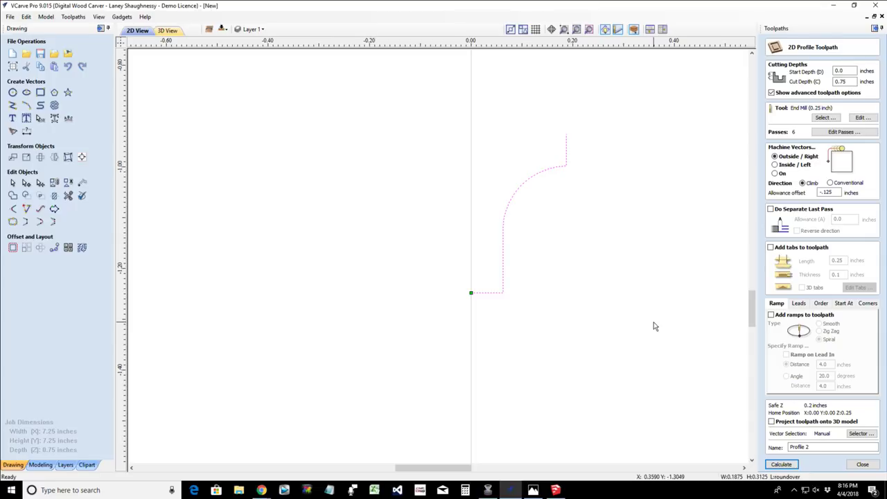
{"action": "key", "text": "Delete"}
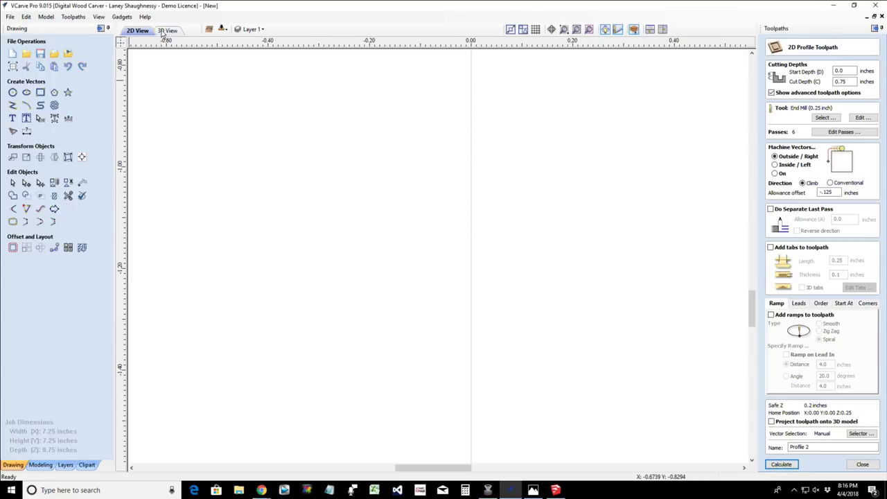
- Close the Profile 2 form, view the Roundover and Ogee form tools, then cancel the Tool Database
{"action": "left_click", "coordinate": [862, 465]}
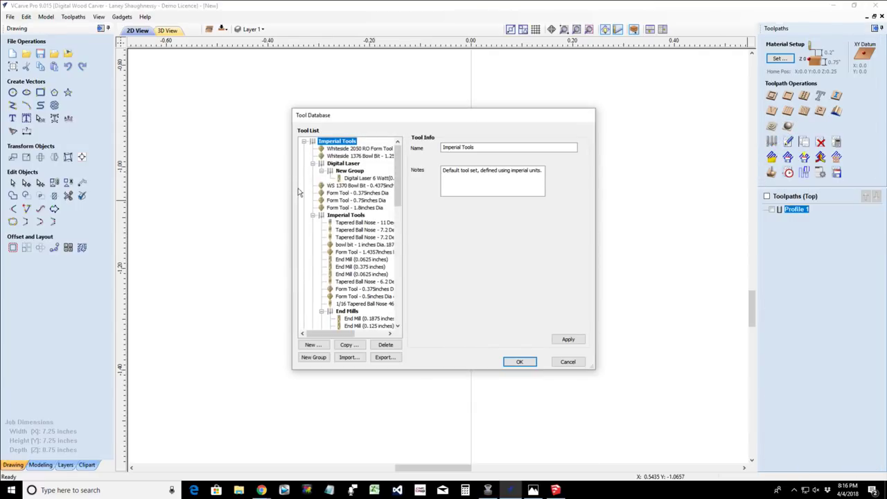
{"action": "scroll", "coordinate": [320, 229], "scroll_direction": "down", "scroll_amount": 4}
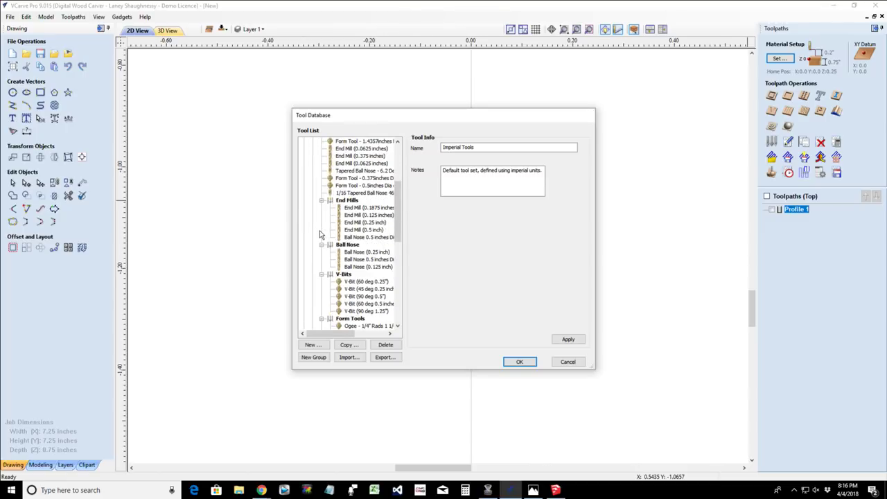
{"action": "scroll", "coordinate": [319, 234], "scroll_direction": "down", "scroll_amount": 1}
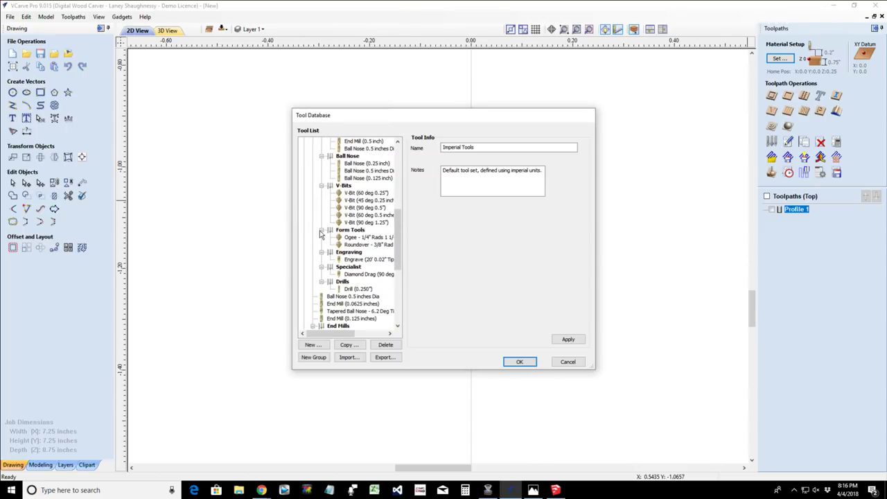
{"action": "left_click", "coordinate": [354, 245]}
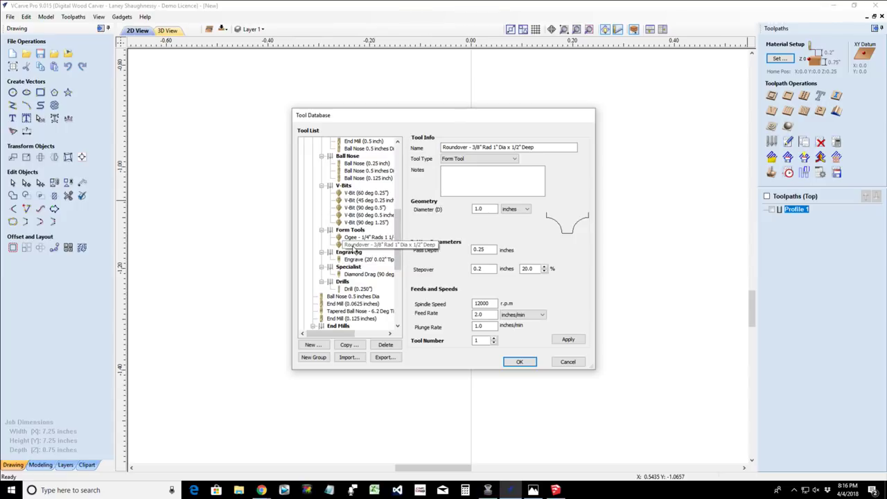
{"action": "left_click", "coordinate": [352, 239]}
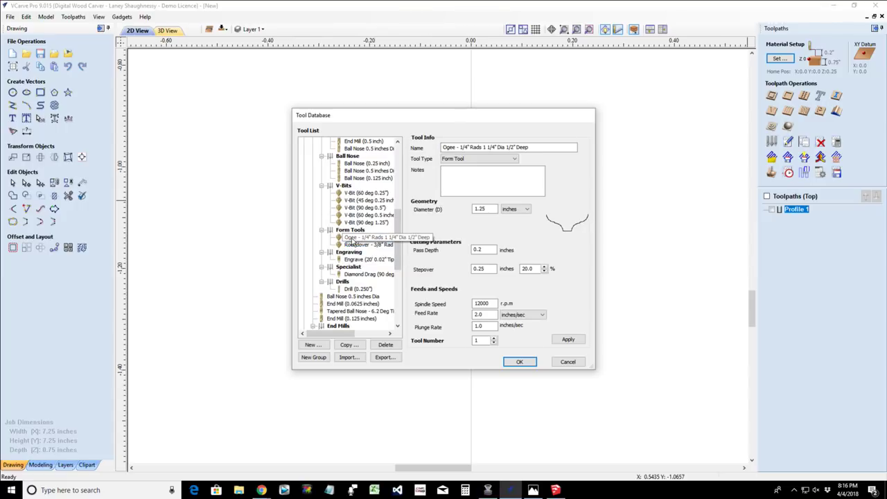
{"action": "left_click", "coordinate": [563, 231]}
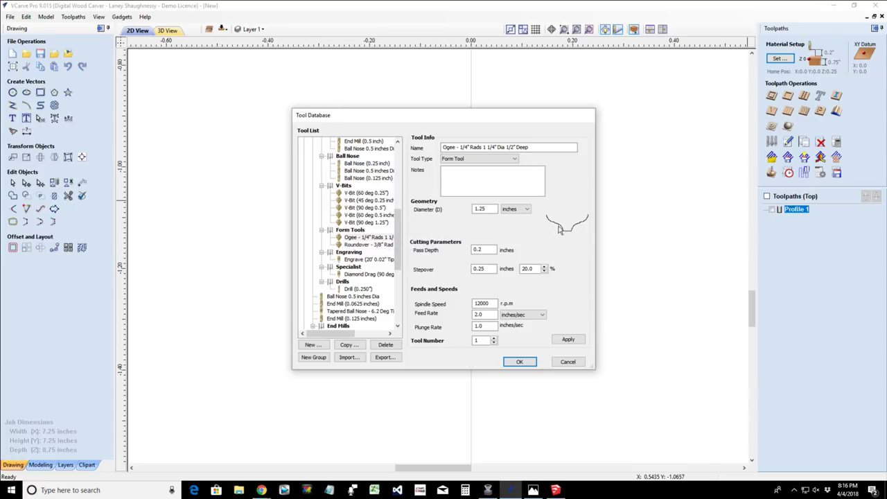
{"action": "left_click", "coordinate": [567, 363]}
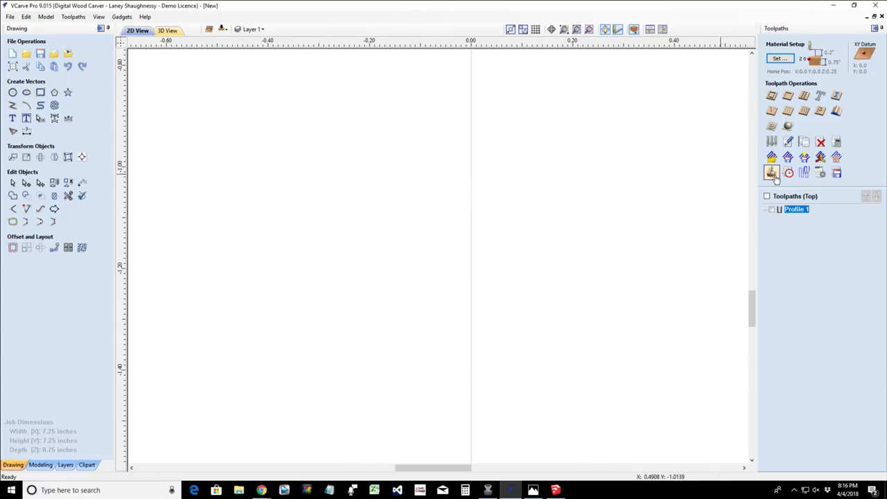
{"action": "scroll", "coordinate": [473, 214], "scroll_direction": "down", "scroll_amount": 5}
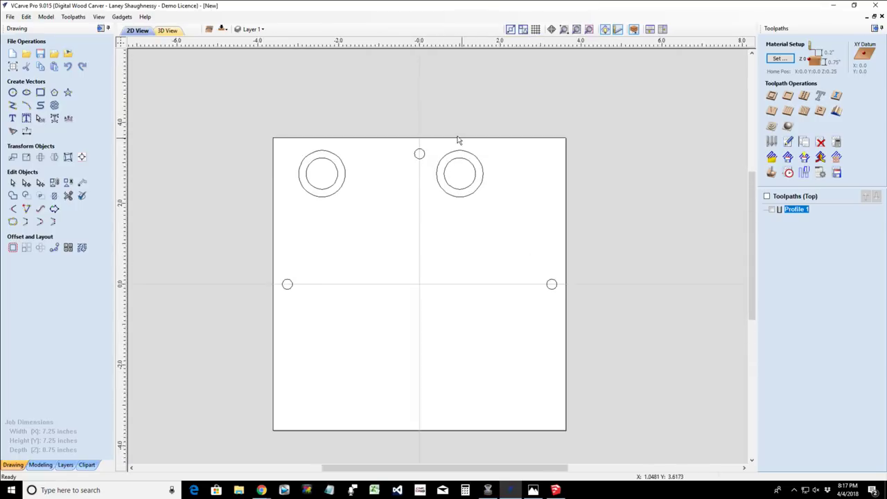
{"action": "scroll", "coordinate": [451, 172], "scroll_direction": "up", "scroll_amount": 4}
{"action": "scroll", "coordinate": [488, 289], "scroll_direction": "up", "scroll_amount": 2}
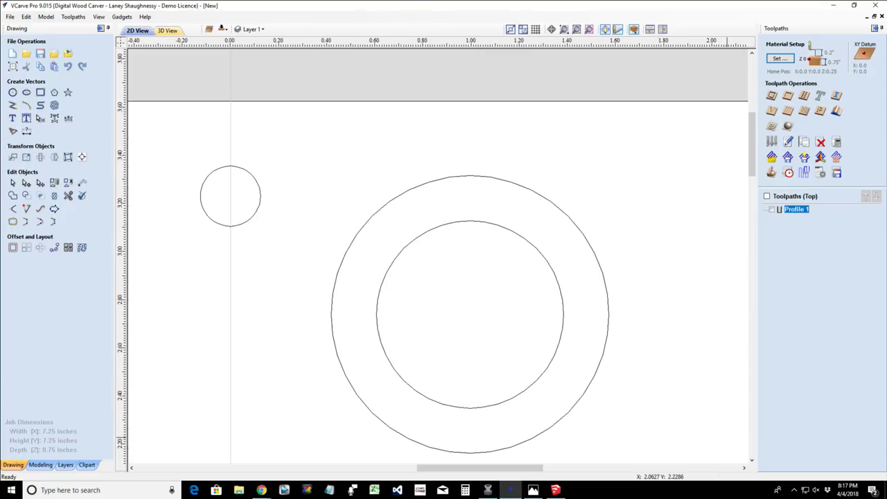
{"action": "key", "text": "alt+Tab"}
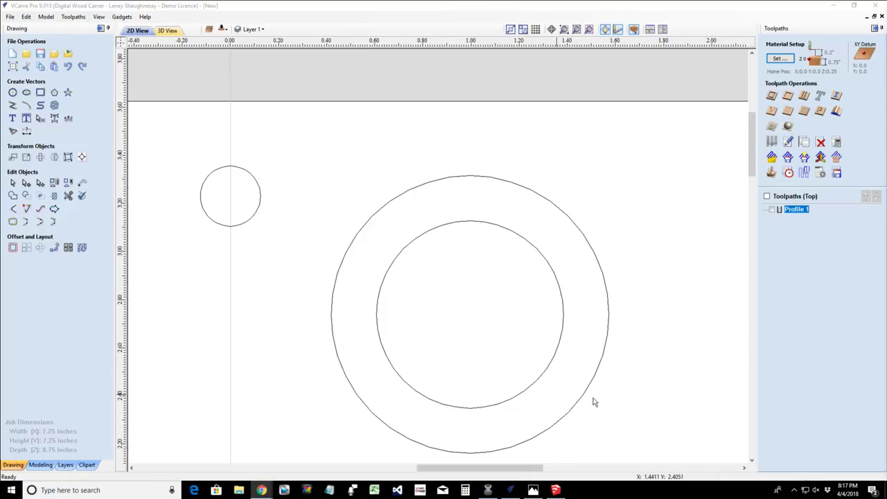
{"action": "mouse_move", "coordinate": [754, 153]}
{"action": "left_mouse_down"}
{"action": "mouse_move", "coordinate": [754, 175]}
{"action": "mouse_move", "coordinate": [754, 157]}
{"action": "left_mouse_up"}
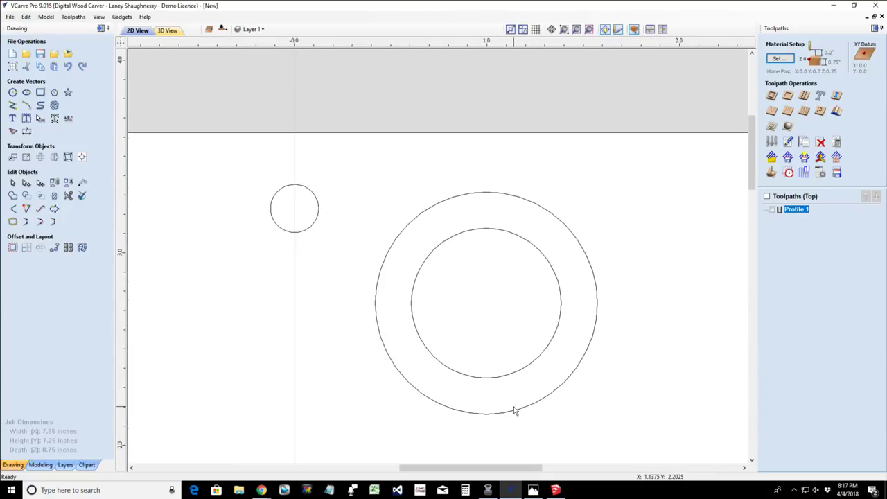
{"action": "scroll", "coordinate": [471, 291], "scroll_direction": "down", "scroll_amount": 2}
{"action": "scroll", "coordinate": [458, 342], "scroll_direction": "down", "scroll_amount": 3}
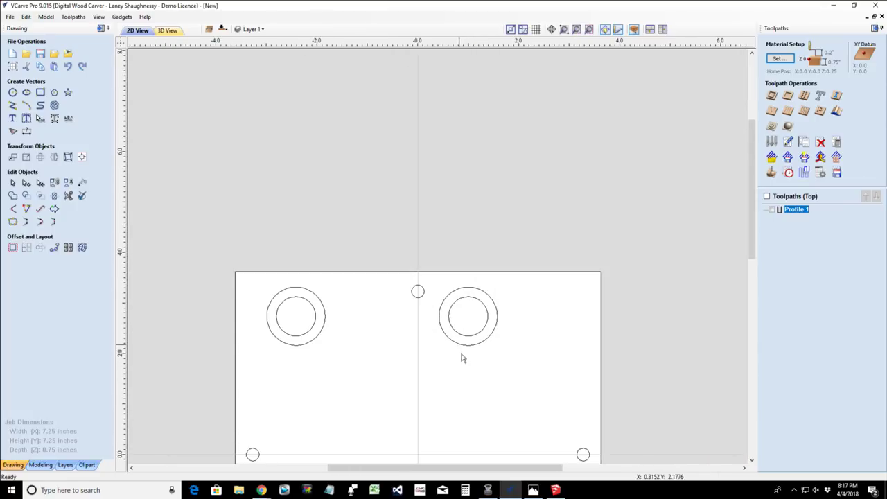
{"action": "scroll", "coordinate": [462, 359], "scroll_direction": "up", "scroll_amount": 4}
{"action": "scroll", "coordinate": [467, 358], "scroll_direction": "down", "scroll_amount": 2}
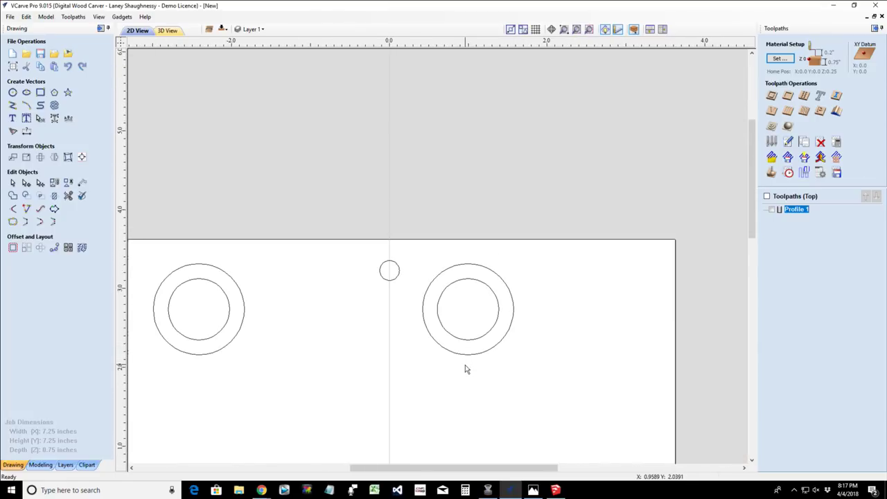
{"action": "scroll", "coordinate": [465, 360], "scroll_direction": "up", "scroll_amount": 3}
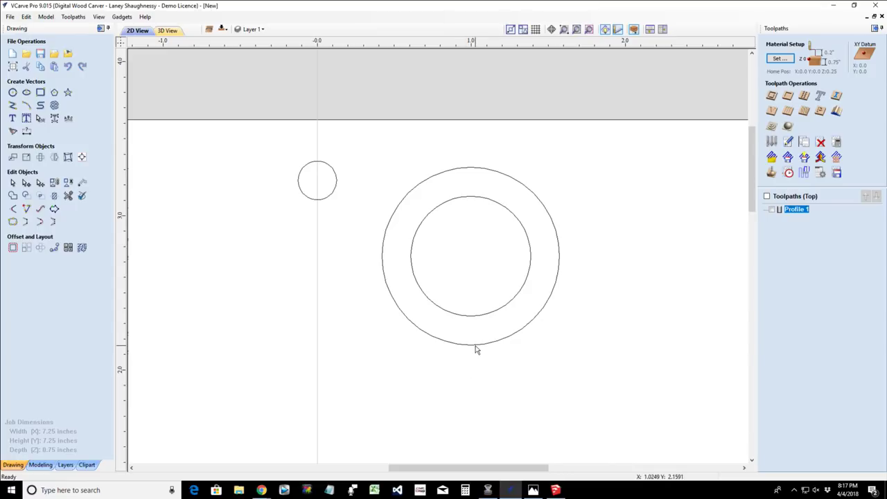
{"action": "left_click", "coordinate": [476, 344]}
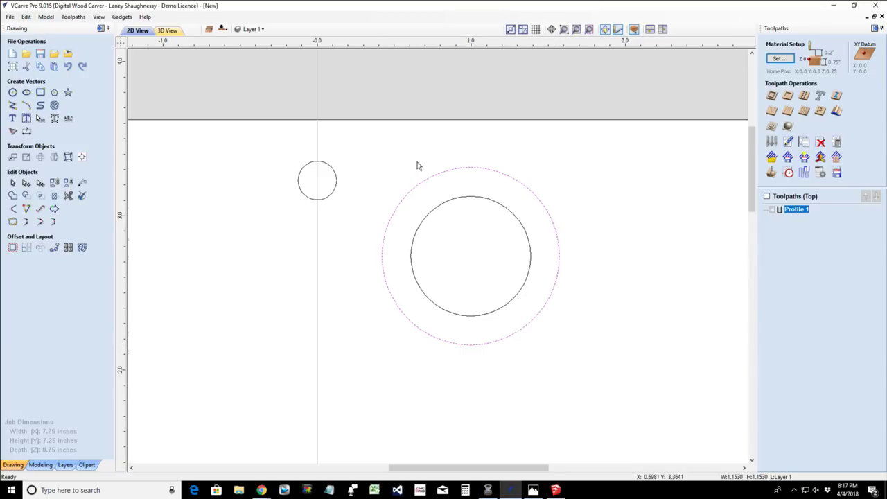
- Copy the right ring pair down, then copy it again to the lower-right position
{"action": "scroll", "coordinate": [525, 273], "scroll_direction": "down", "scroll_amount": 3}
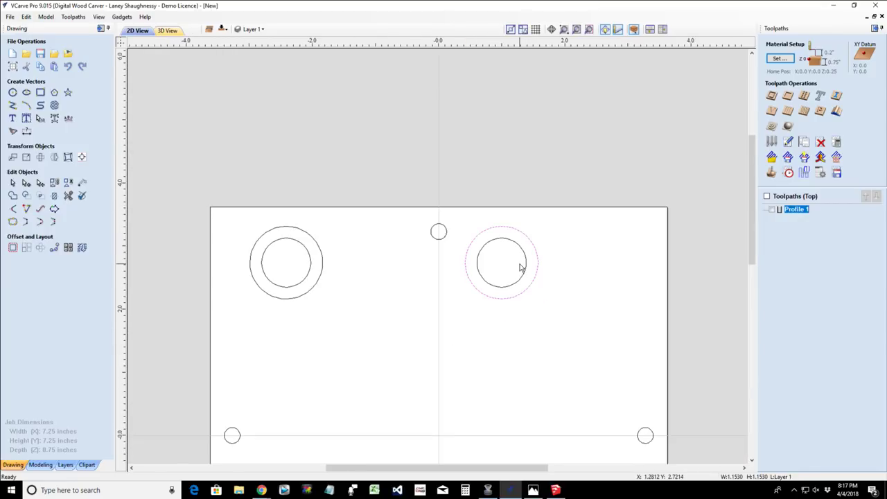
{"action": "scroll", "coordinate": [504, 289], "scroll_direction": "down", "scroll_amount": 1}
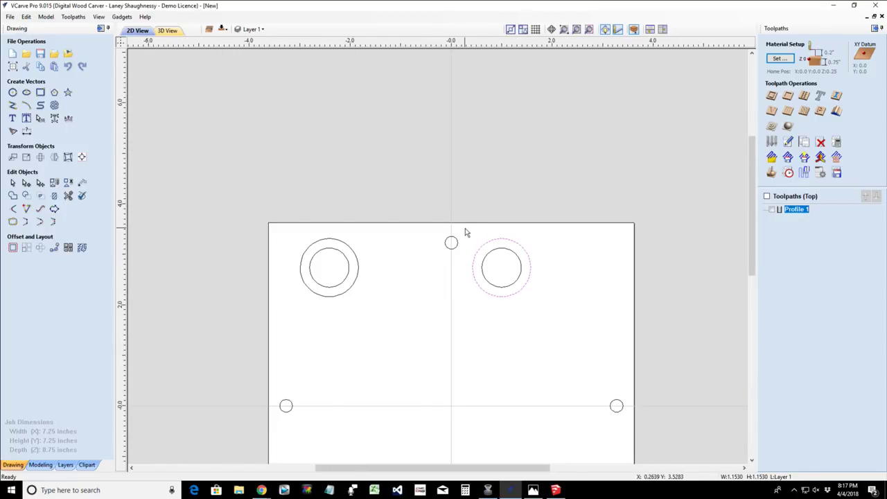
{"action": "left_click_drag", "start_coordinate": [465, 229], "coordinate": [543, 313]}
{"action": "left_click", "coordinate": [504, 293]}
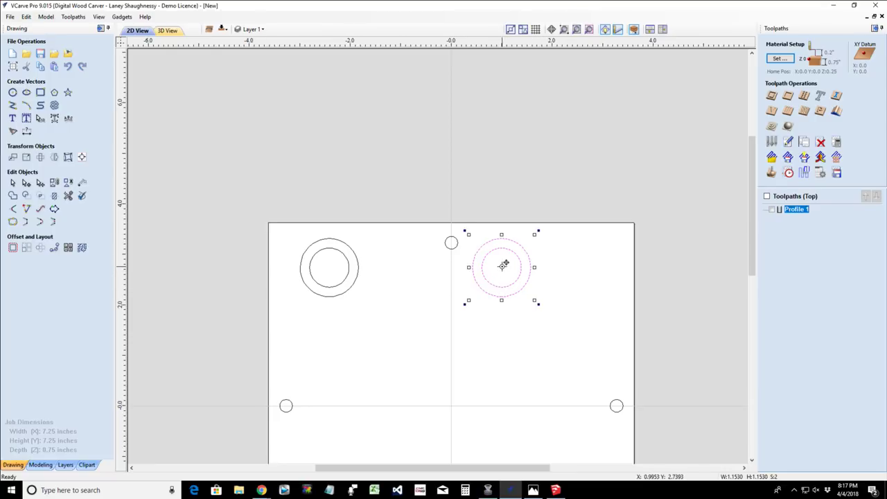
{"action": "left_click_drag", "start_coordinate": [503, 266], "coordinate": [501, 360]}
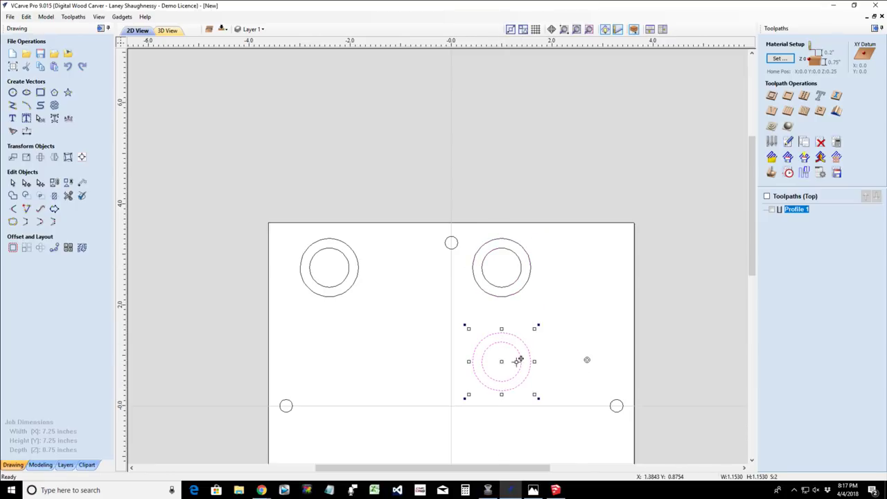
{"action": "left_click_drag", "start_coordinate": [527, 361], "coordinate": [589, 361]}
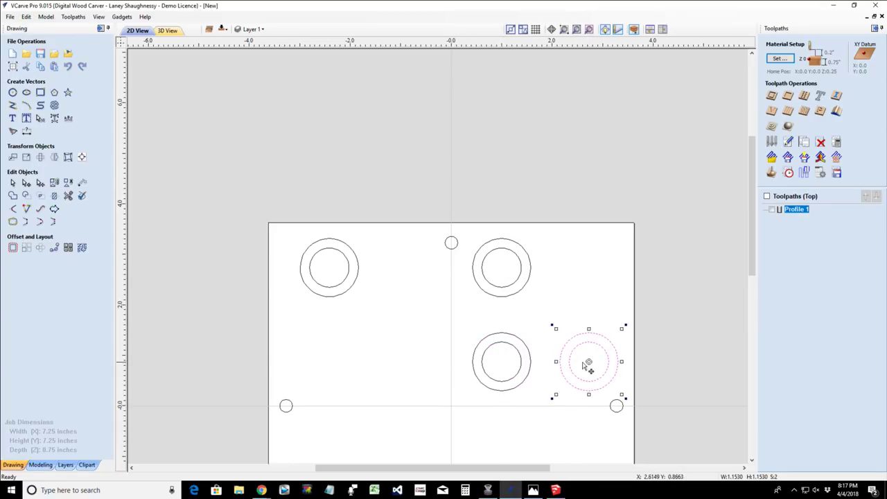
{"action": "left_click", "coordinate": [584, 366]}
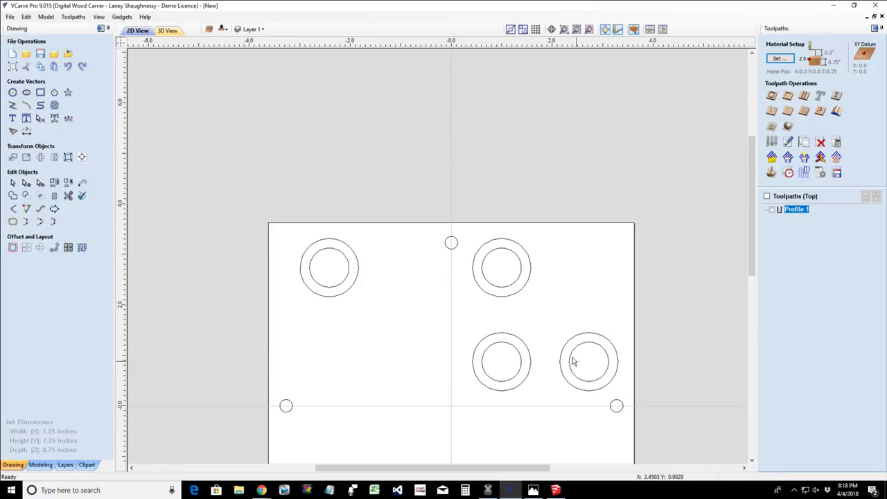
- Copy the lower-right ring up to the top-right position, completing the 2×2 grid
{"action": "left_click", "coordinate": [571, 362]}
{"action": "left_click", "coordinate": [572, 363]}
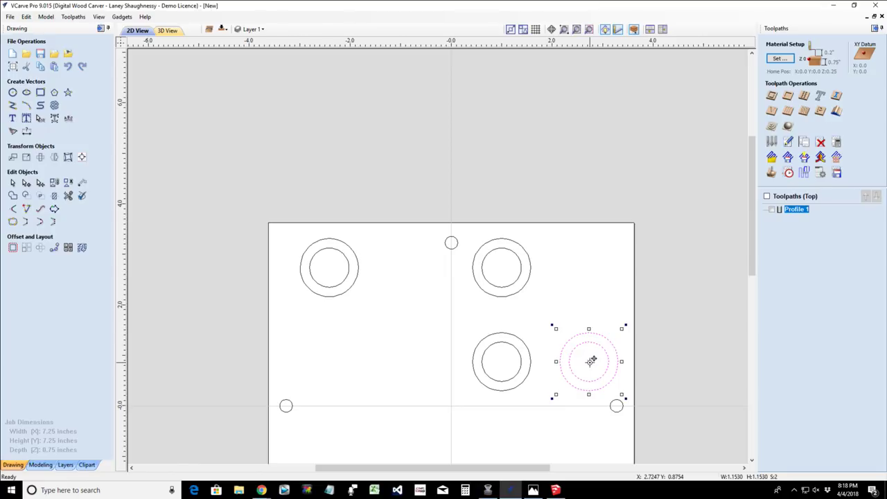
{"action": "left_click_drag", "start_coordinate": [590, 361], "coordinate": [589, 263]}
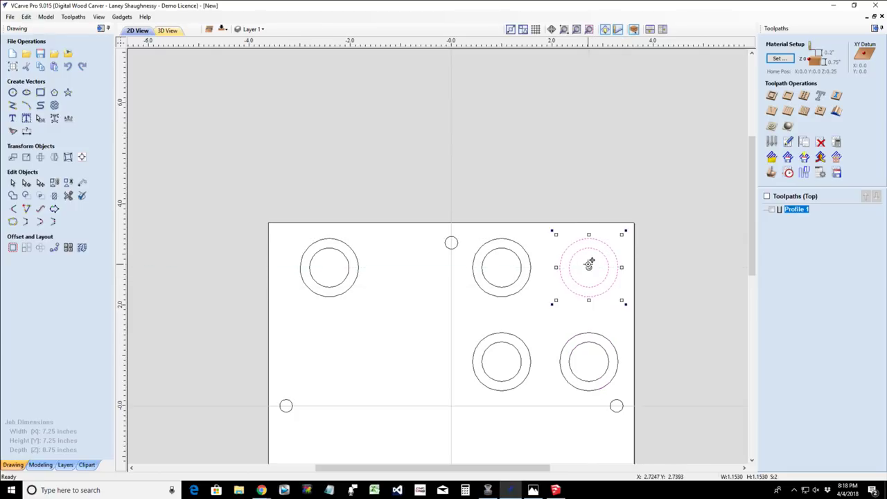
{"action": "left_click", "coordinate": [416, 321]}
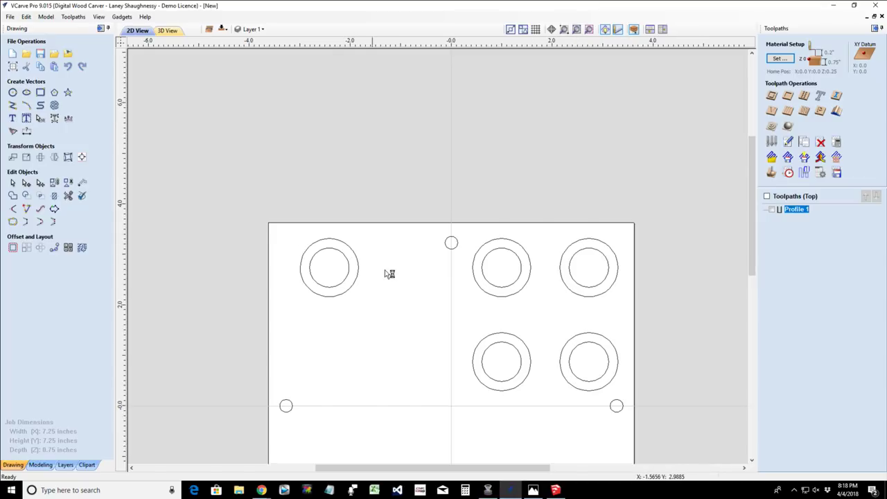
{"action": "scroll", "coordinate": [402, 348], "scroll_direction": "down", "scroll_amount": 1}
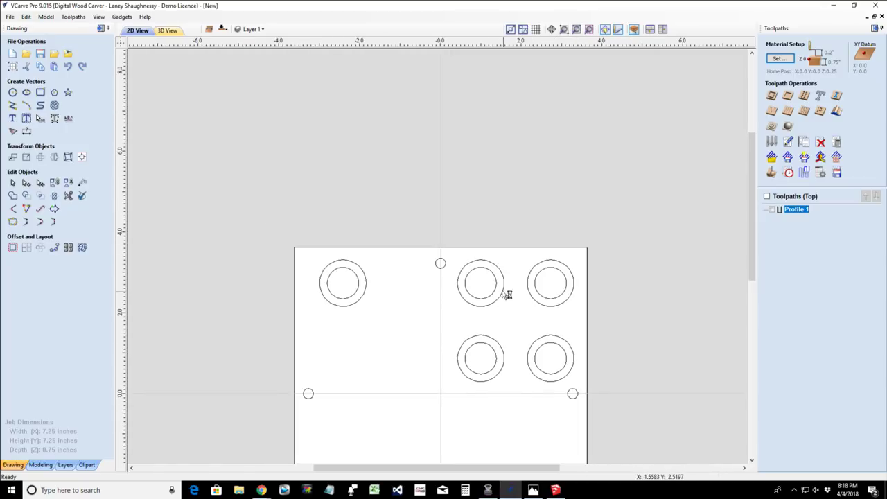
- Select the outer circles of the four right-hand rings
{"action": "left_click", "coordinate": [458, 292]}
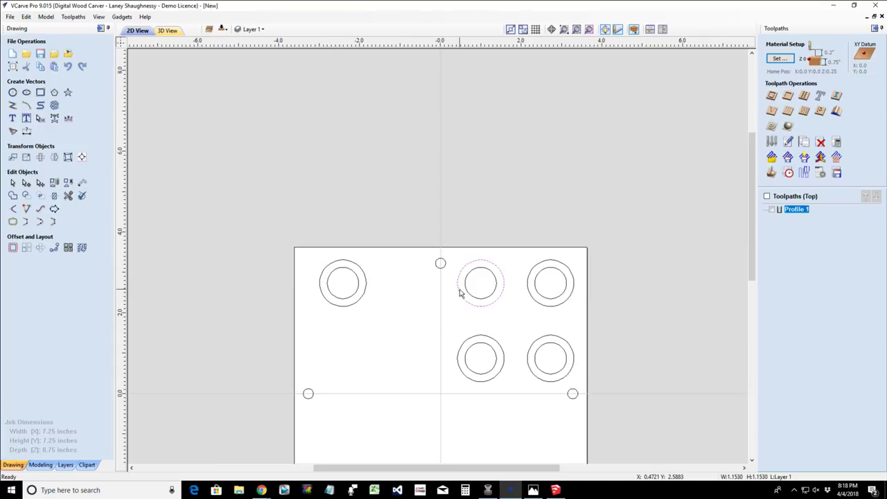
{"action": "scroll", "coordinate": [457, 302], "scroll_direction": "up", "scroll_amount": 2}
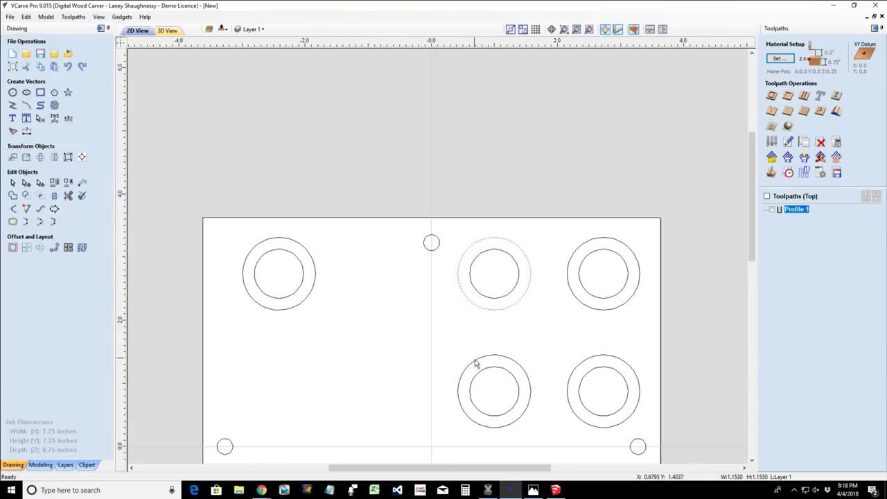
{"action": "left_click", "coordinate": [475, 361], "text": "shift"}
{"action": "left_click", "coordinate": [590, 359], "text": "shift"}
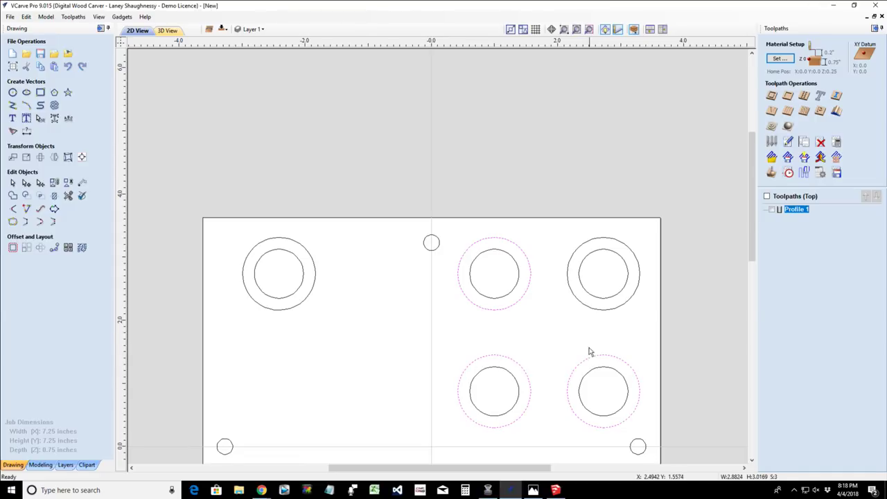
{"action": "left_click", "coordinate": [598, 310], "text": "shift"}
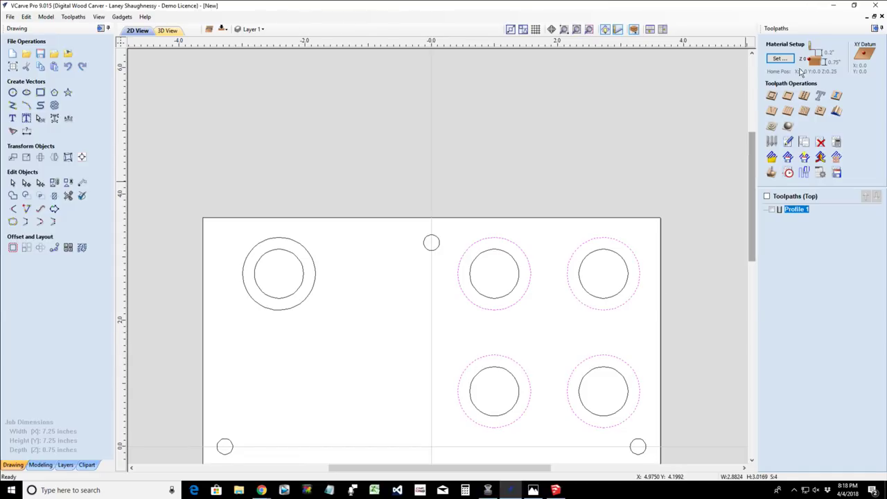
- Calculate Profile 2, an outside profile toolpath 0.3 inches deep, on those circles
{"action": "left_click", "coordinate": [773, 97]}
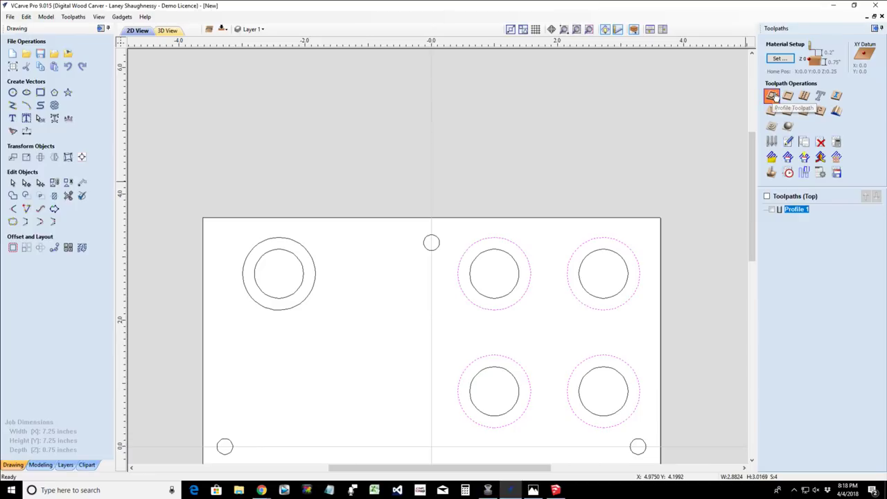
{"action": "key", "text": "Tab"}
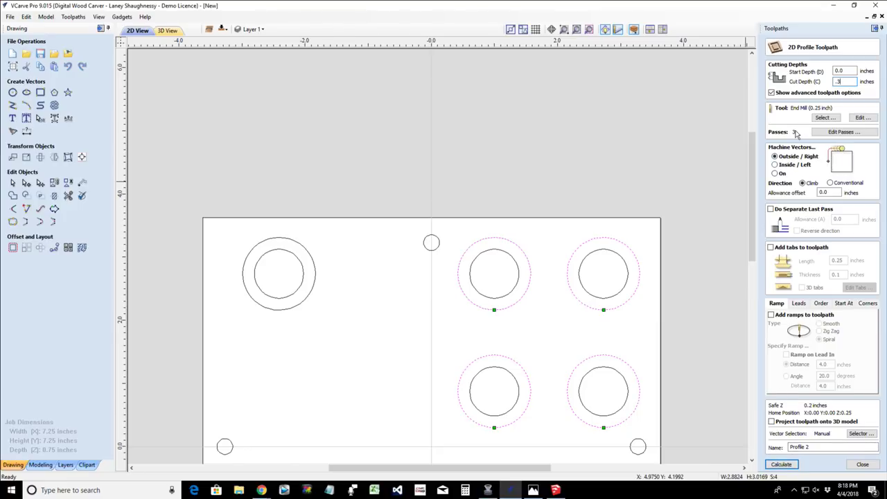
{"action": "left_click", "coordinate": [786, 465]}
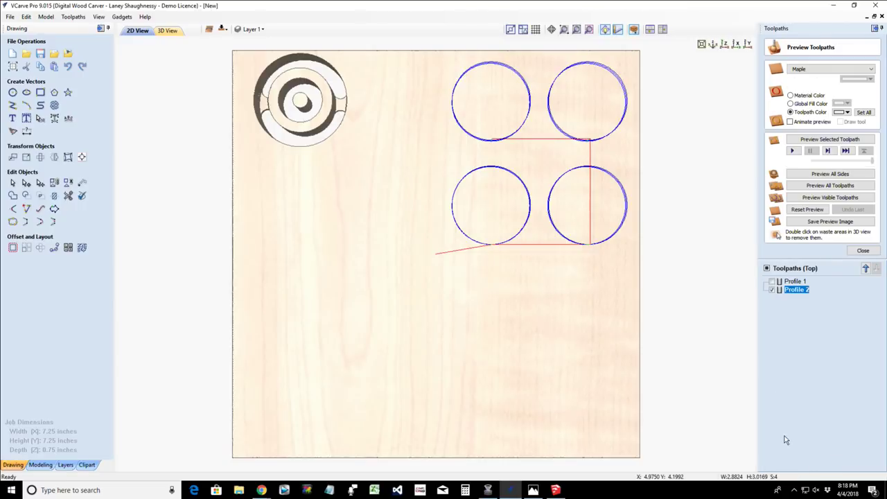
- Preview Profile 2 in 3D, tilting to see the four grooves, then return to 2D
{"action": "left_click", "coordinate": [799, 142]}
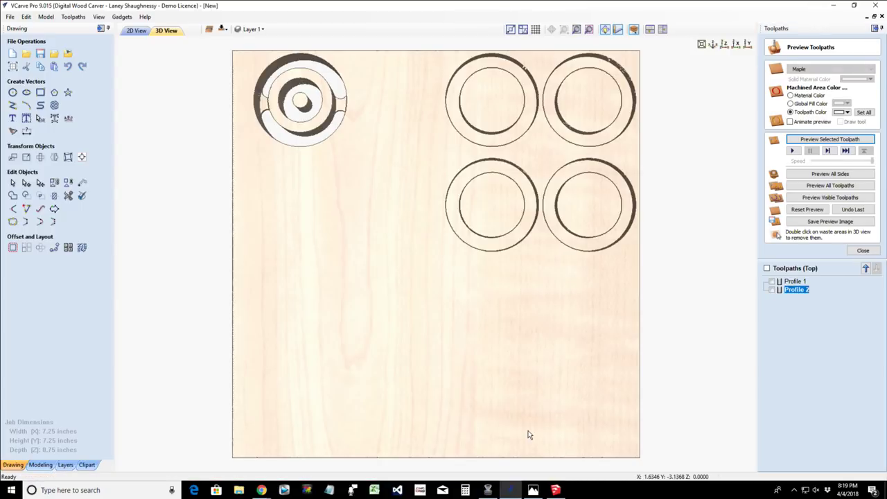
{"action": "left_click_drag", "start_coordinate": [511, 341], "coordinate": [519, 361]}
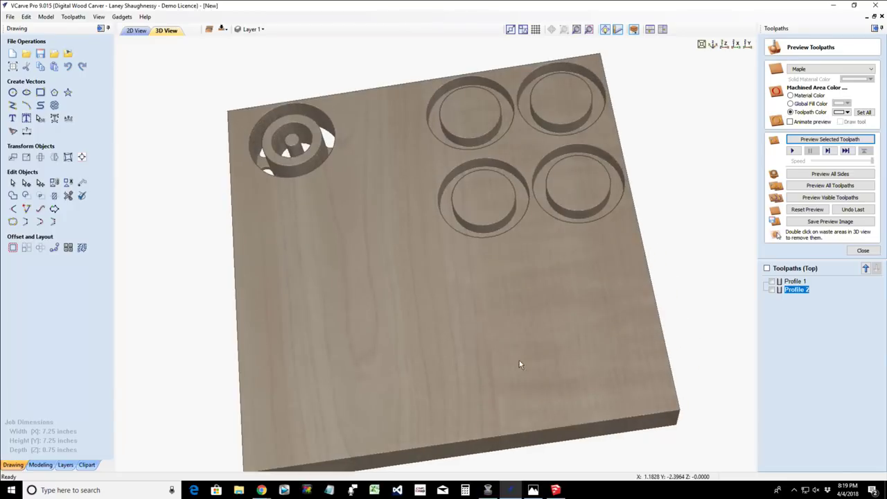
{"action": "left_click", "coordinate": [863, 250]}
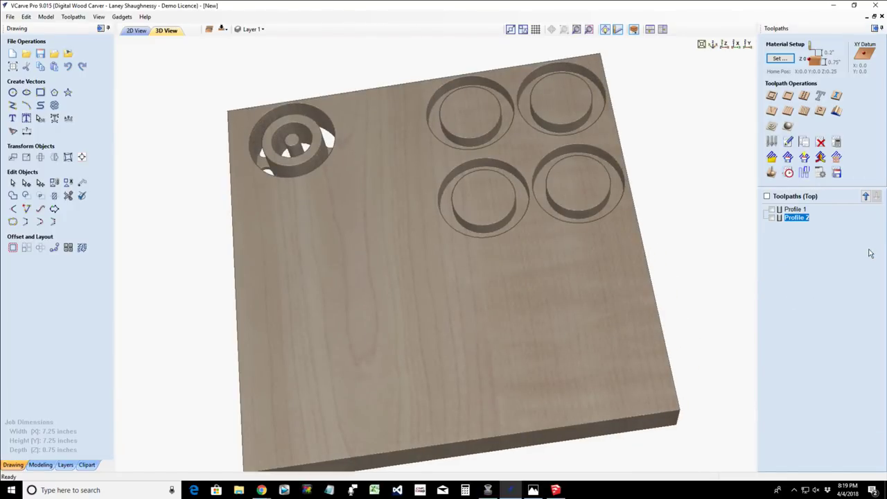
{"action": "left_click", "coordinate": [137, 31]}
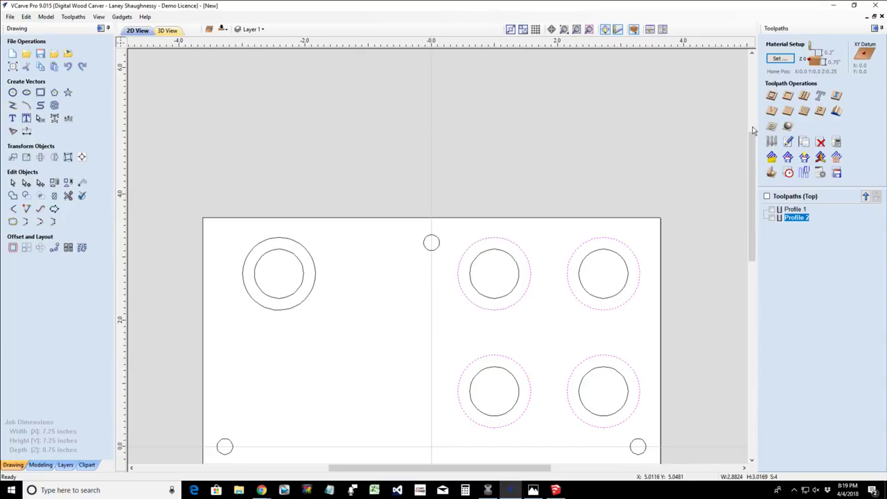
- Start a profile toolpath using the Whiteside 2050 RO Form Tool
{"action": "left_click", "coordinate": [771, 96]}
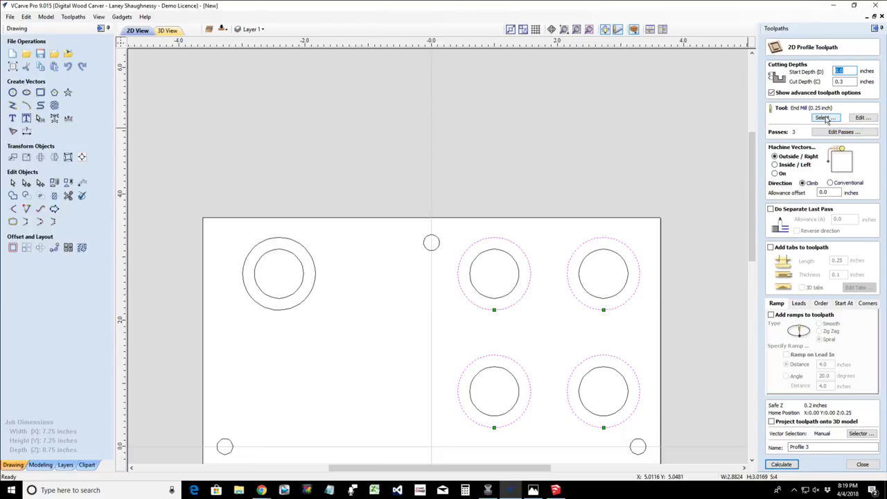
{"action": "left_click", "coordinate": [826, 119]}
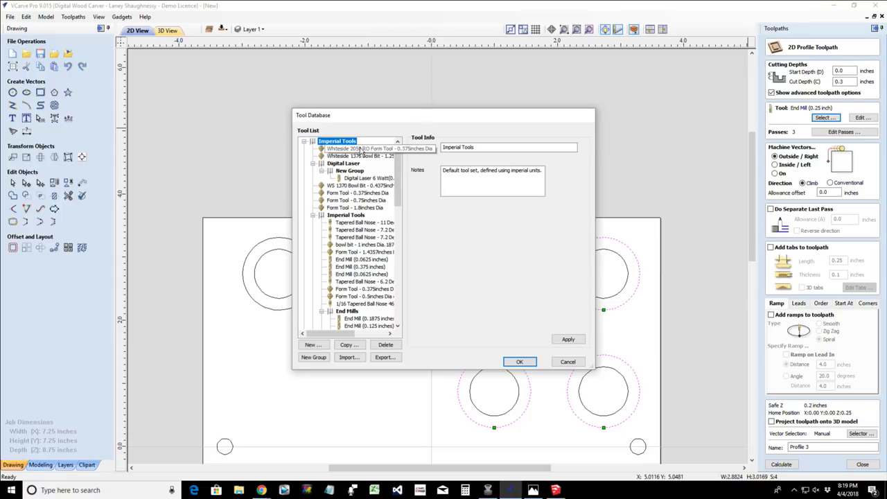
{"action": "left_click", "coordinate": [360, 149]}
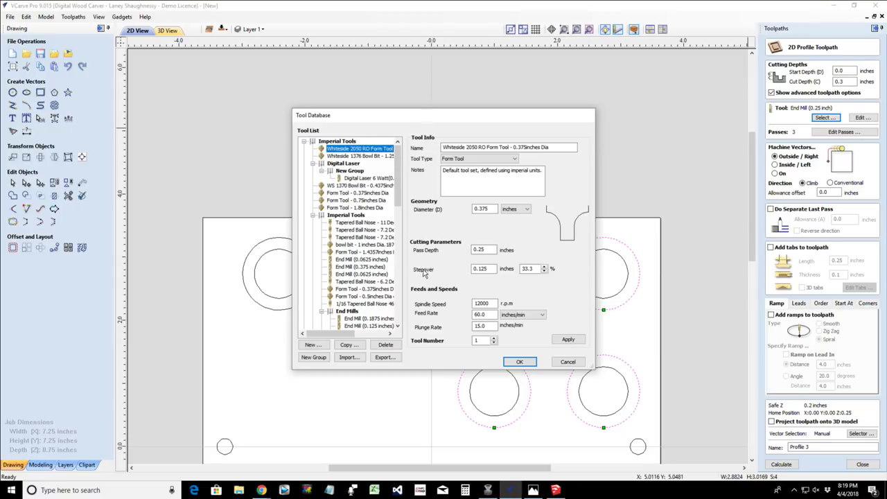
{"action": "key", "text": "Return"}
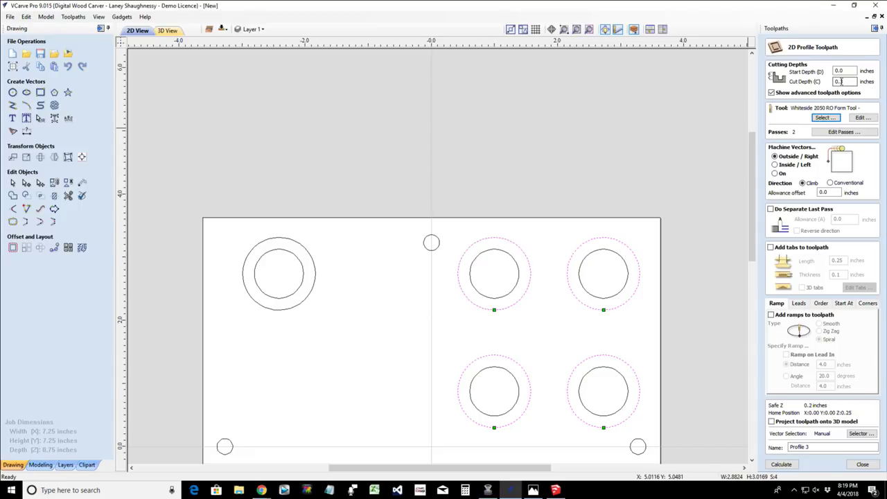
- Set cut depth 0.25 and allowance -.125, name it Roundover, and calculate
{"action": "double_click", "coordinate": [847, 82]}
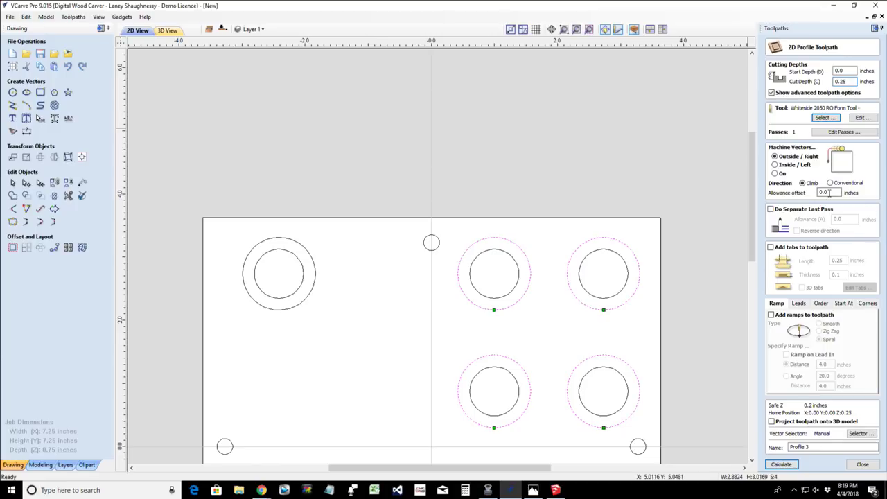
{"action": "left_click", "coordinate": [827, 193]}
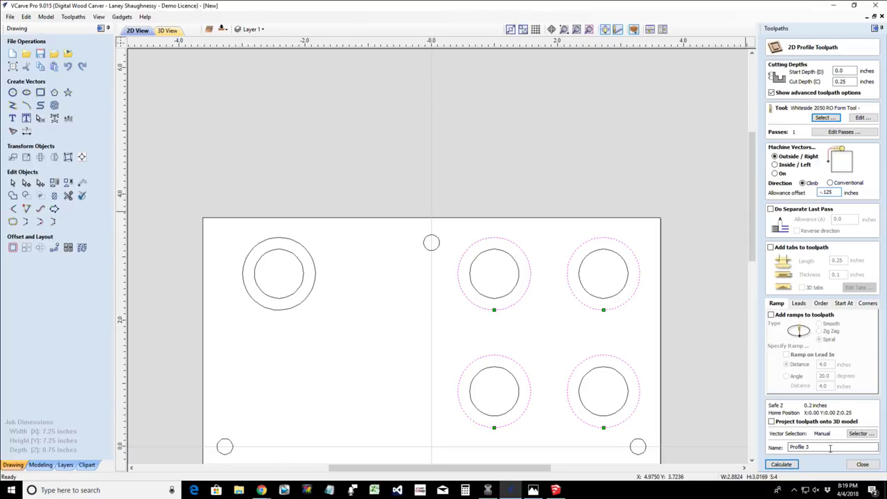
{"action": "left_click_drag", "start_coordinate": [809, 447], "coordinate": [780, 447]}
{"action": "type", "text": "Roundover"}
{"action": "left_click", "coordinate": [782, 464]}
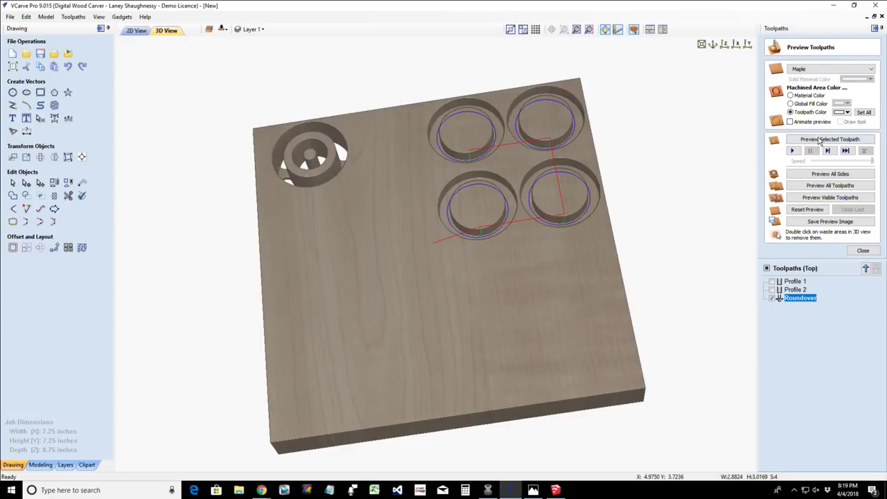
- Simulate the Roundover toolpath, zoom in on the rounded domes, then return to 2D
{"action": "left_click", "coordinate": [820, 139]}
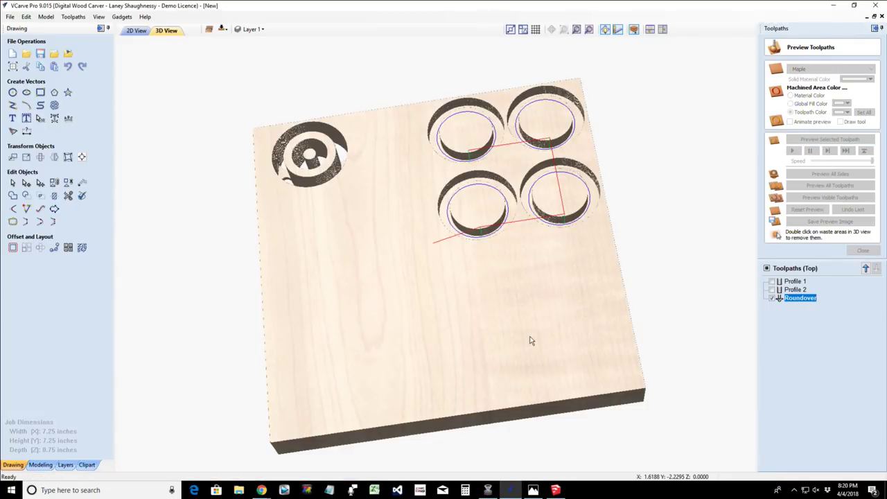
{"action": "left_click_drag", "start_coordinate": [512, 337], "coordinate": [499, 305]}
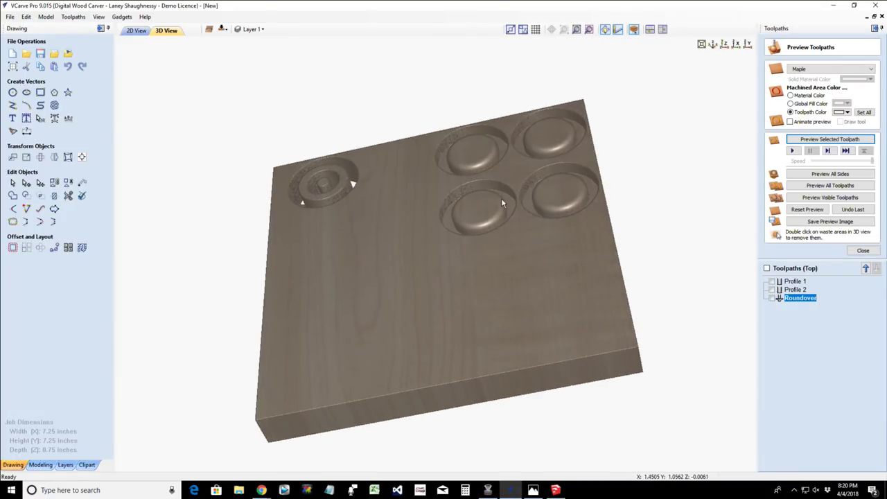
{"action": "scroll", "coordinate": [528, 203], "scroll_direction": "up", "scroll_amount": 2}
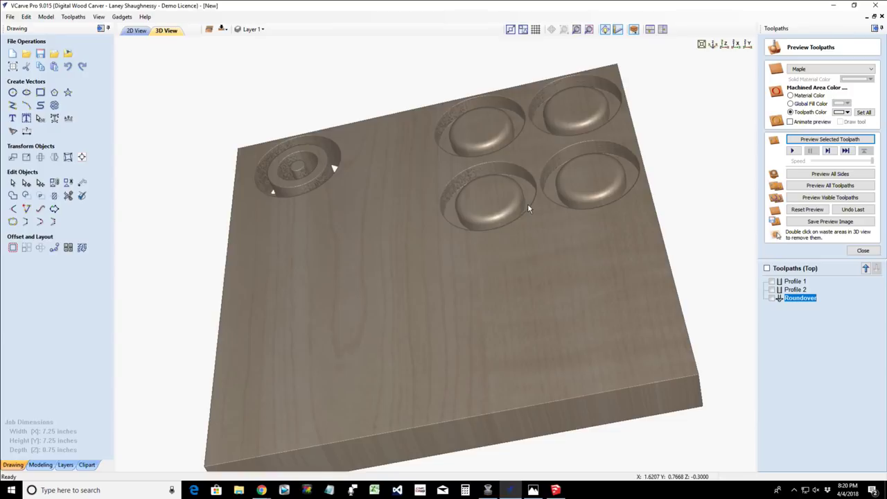
{"action": "scroll", "coordinate": [528, 205], "scroll_direction": "up", "scroll_amount": 1}
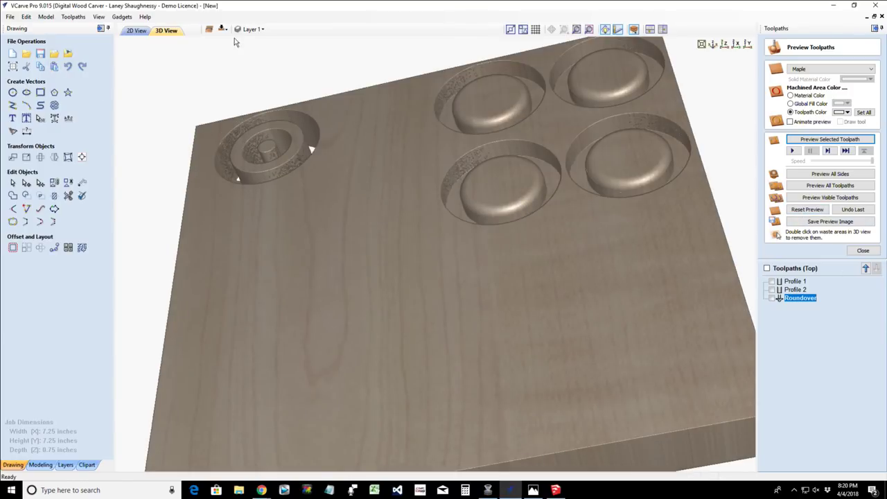
{"action": "left_click", "coordinate": [132, 31]}
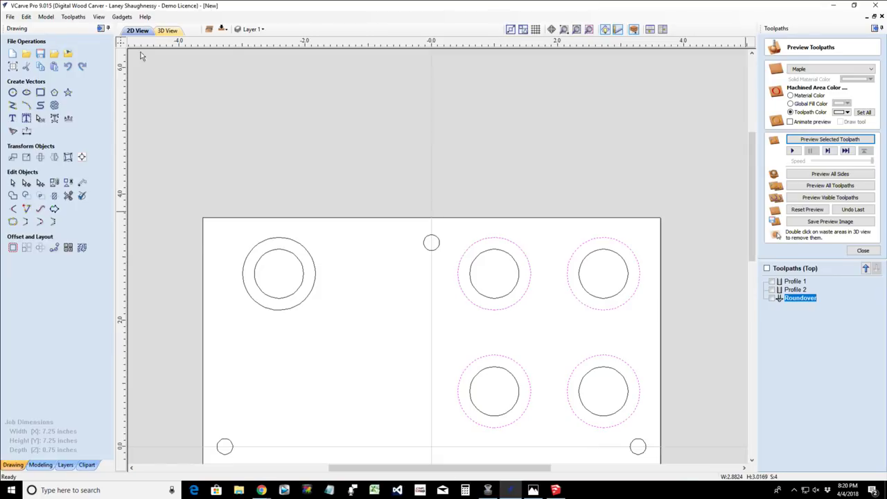
- Select the upper-right ring pair with a selection box and add the two lower-right ring pairs
{"action": "left_click", "coordinate": [471, 276], "text": "shift"}
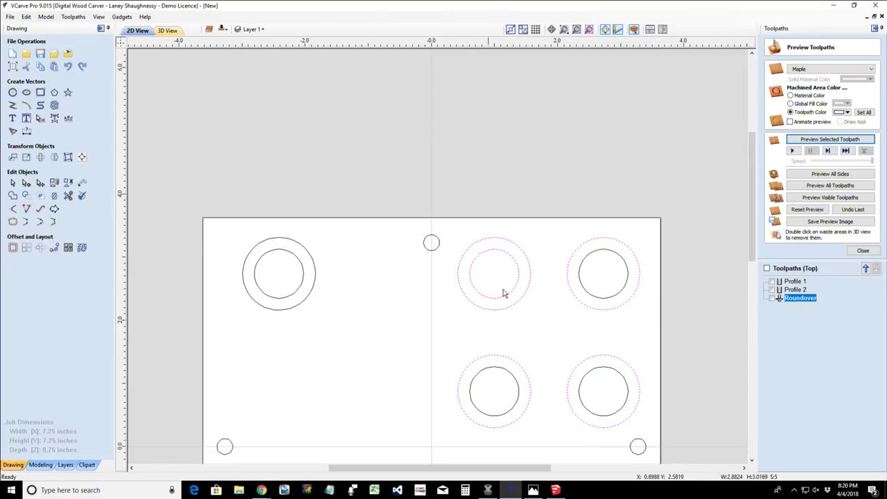
{"action": "left_click", "coordinate": [579, 277], "text": "shift"}
{"action": "scroll", "coordinate": [556, 372], "scroll_direction": "down", "scroll_amount": 3}
{"action": "scroll", "coordinate": [553, 415], "scroll_direction": "up", "scroll_amount": 4}
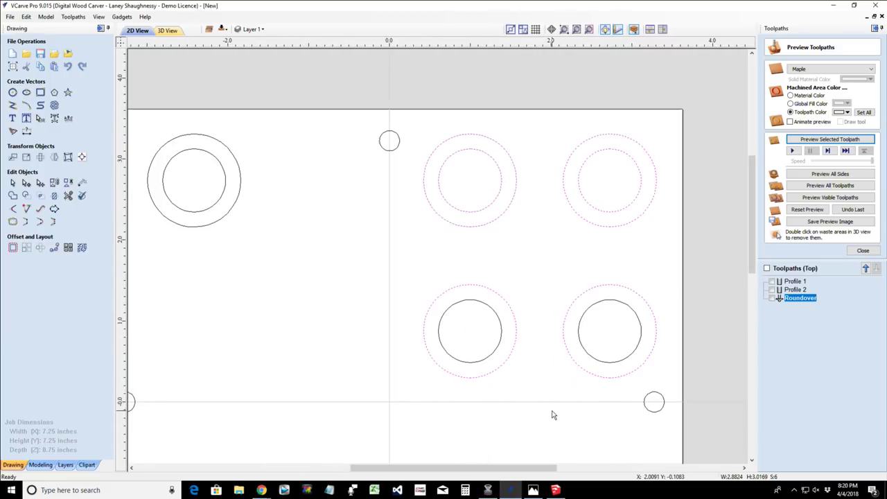
{"action": "scroll", "coordinate": [553, 415], "scroll_direction": "down", "scroll_amount": 1}
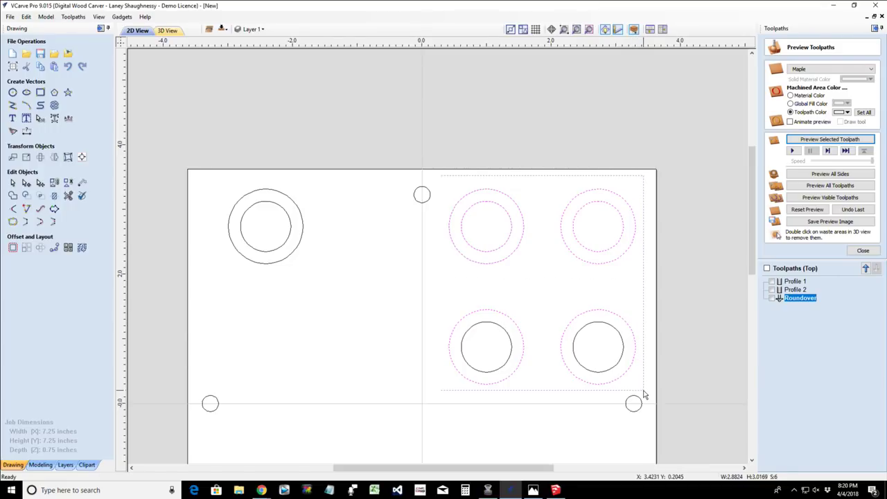
{"action": "left_click", "coordinate": [487, 285]}
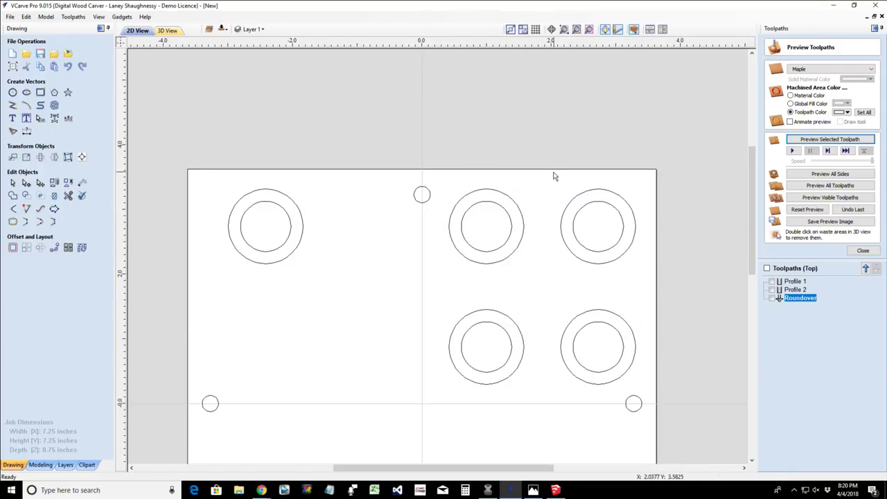
{"action": "left_click_drag", "start_coordinate": [586, 246], "coordinate": [648, 284]}
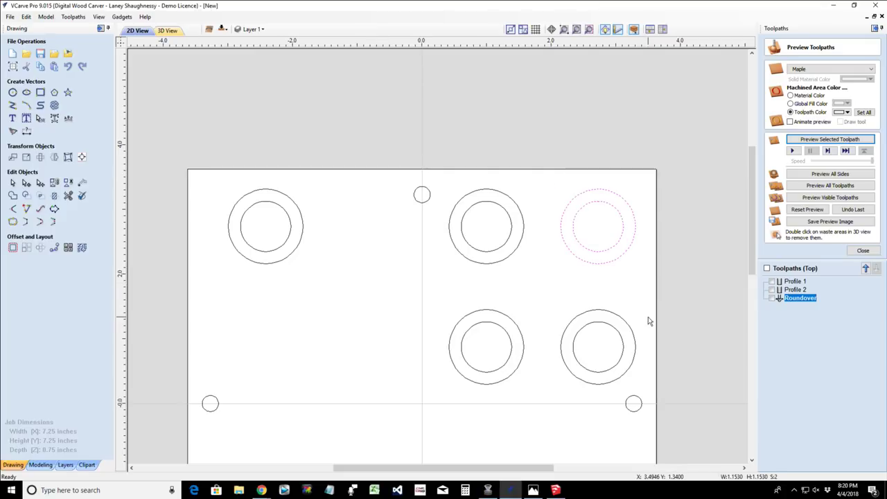
{"action": "left_click", "coordinate": [443, 353], "text": "shift"}
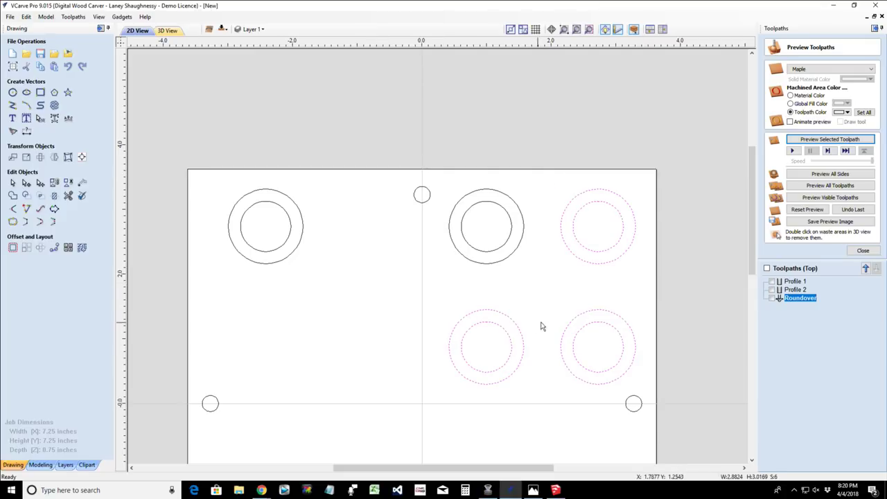
- Copy the selected rings to the bottom side and select all four outer circles there
{"action": "right_click", "coordinate": [585, 261]}
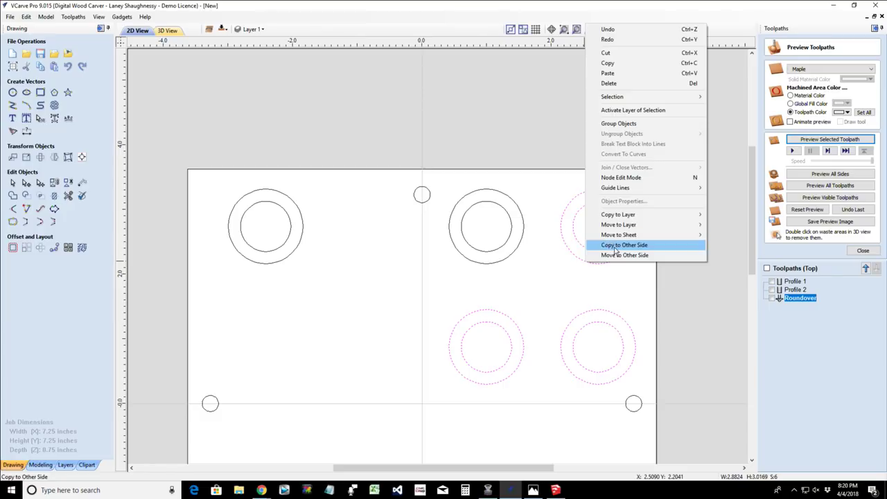
{"action": "left_click", "coordinate": [615, 247]}
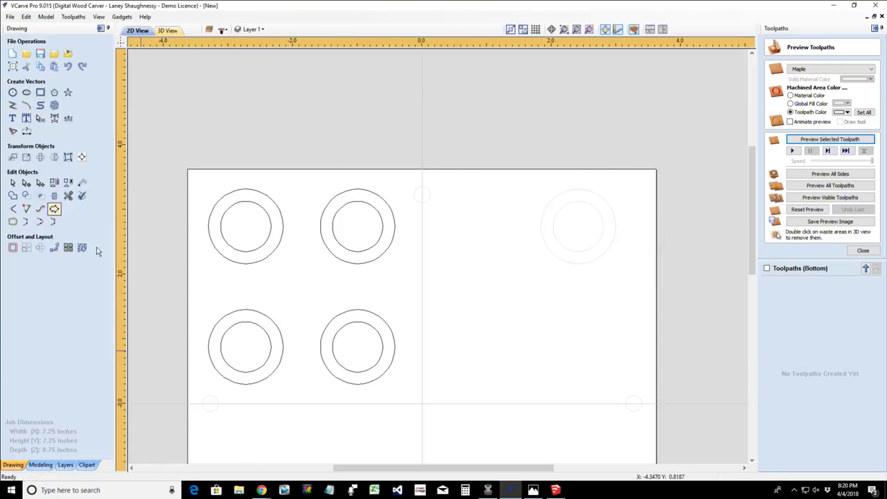
{"action": "left_click", "coordinate": [222, 202]}
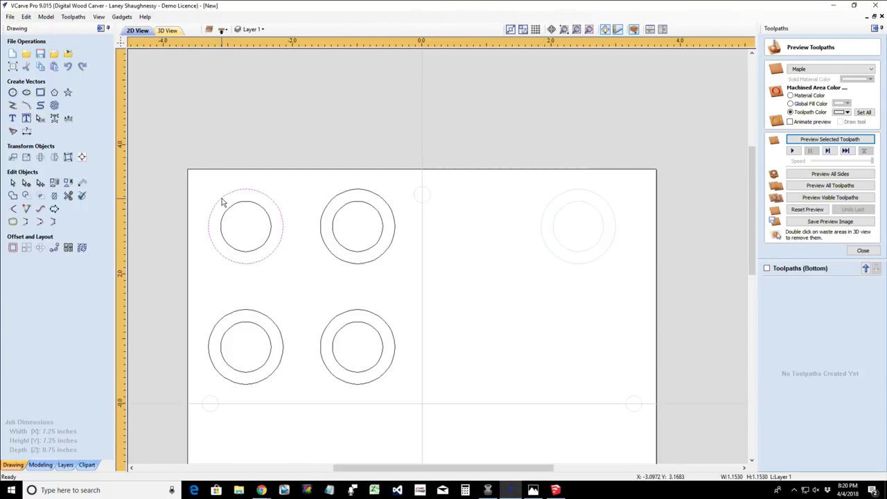
{"action": "left_click", "coordinate": [243, 311], "text": "shift"}
{"action": "left_click", "coordinate": [363, 264], "text": "shift"}
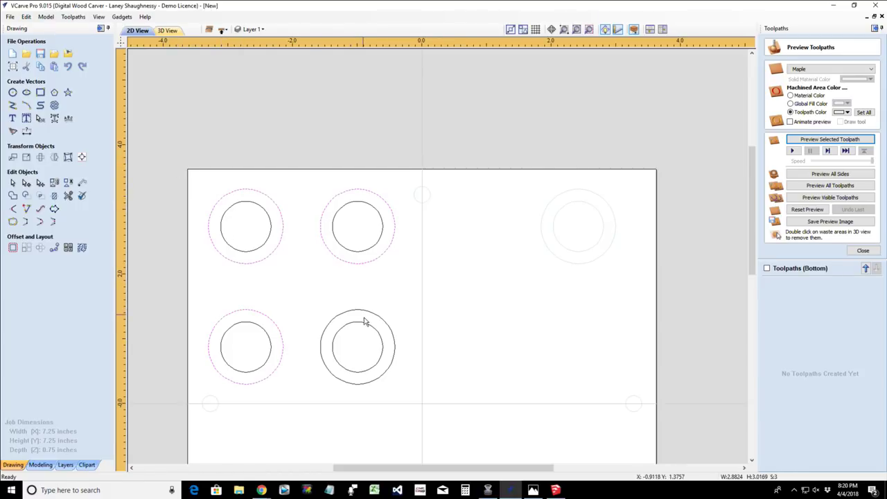
{"action": "left_click", "coordinate": [363, 313], "text": "shift"}
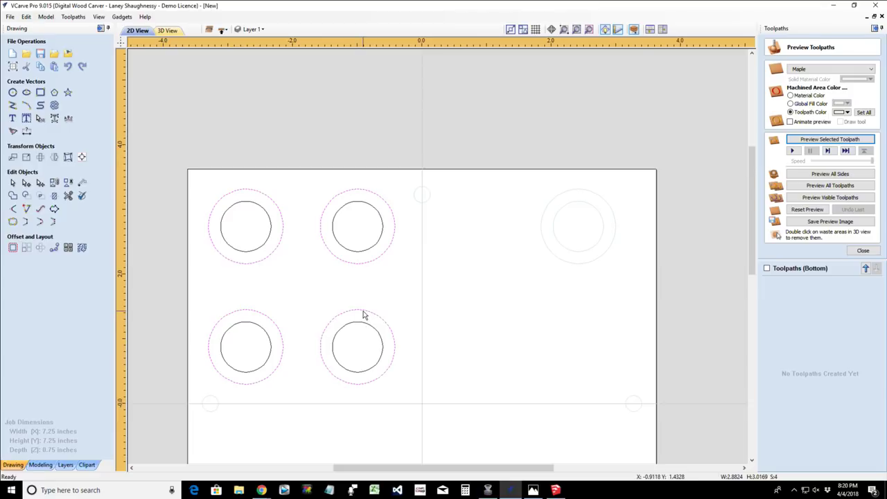
{"action": "left_click", "coordinate": [863, 252]}
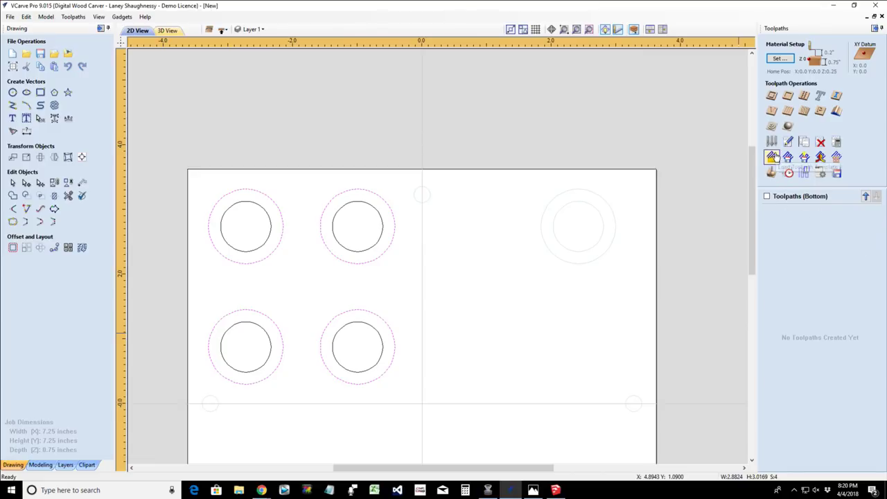
- Create a 0.3-inch-deep outside profile using the End Mill (0.25 inch), named Relief_.25
{"action": "left_click", "coordinate": [772, 95]}
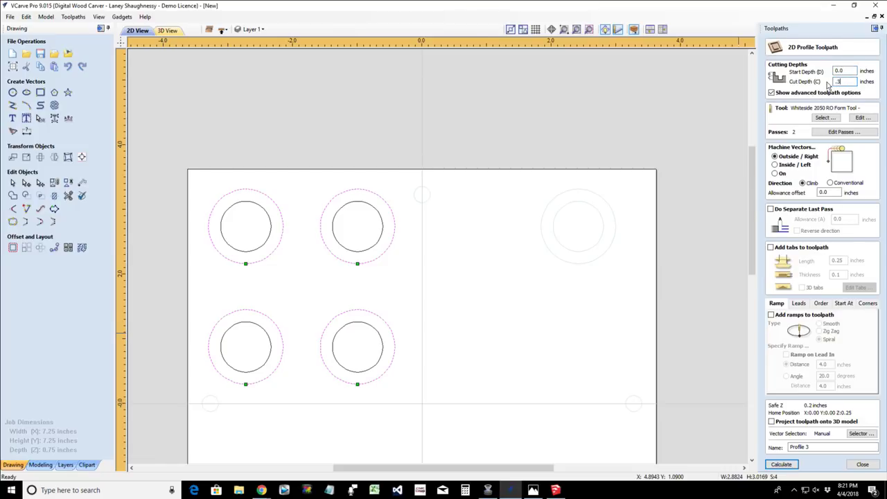
{"action": "left_click", "coordinate": [825, 118]}
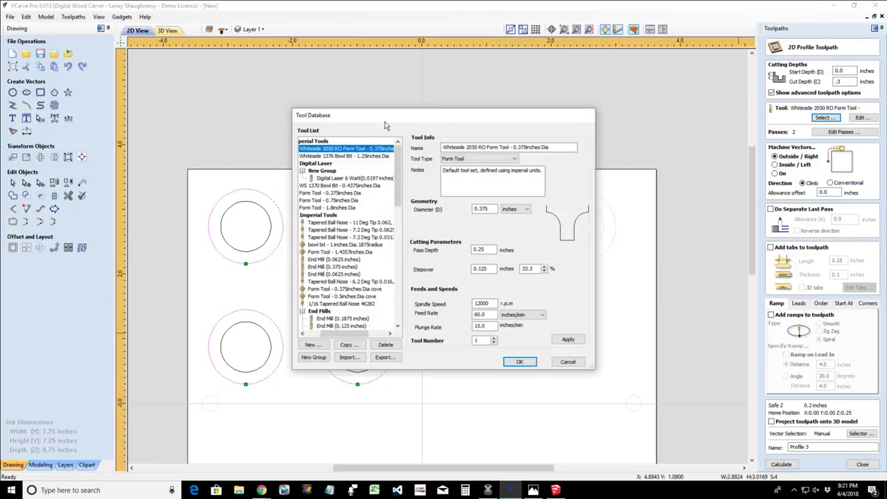
{"action": "scroll", "coordinate": [334, 326], "scroll_direction": "down", "scroll_amount": 1}
{"action": "left_click", "coordinate": [338, 312]}
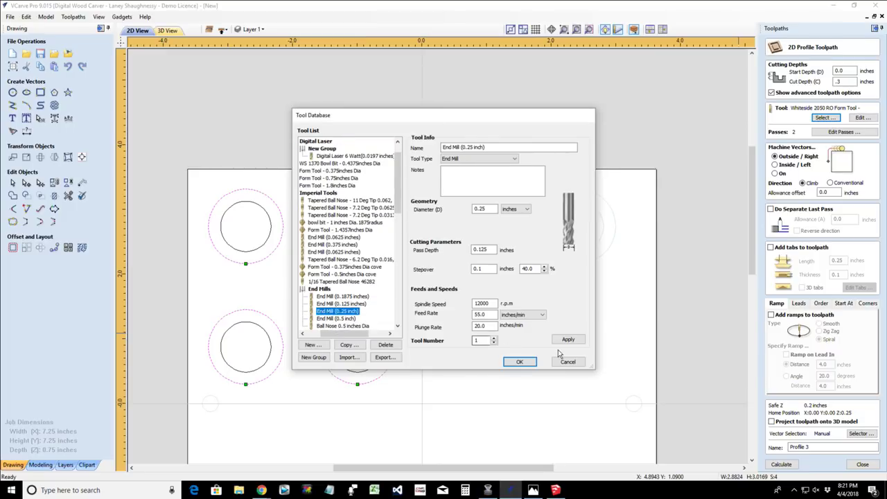
{"action": "left_click", "coordinate": [519, 361]}
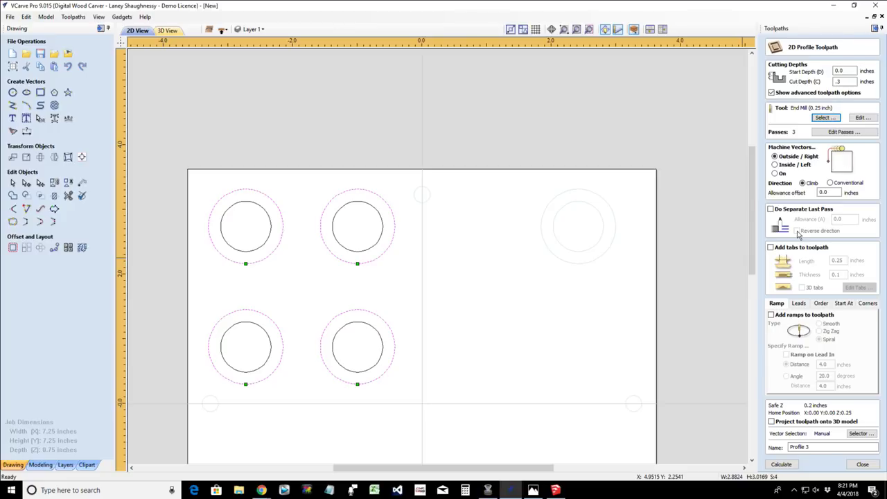
{"action": "triple_click", "coordinate": [818, 447]}
{"action": "left_click_drag", "start_coordinate": [765, 442], "coordinate": [701, 448]}
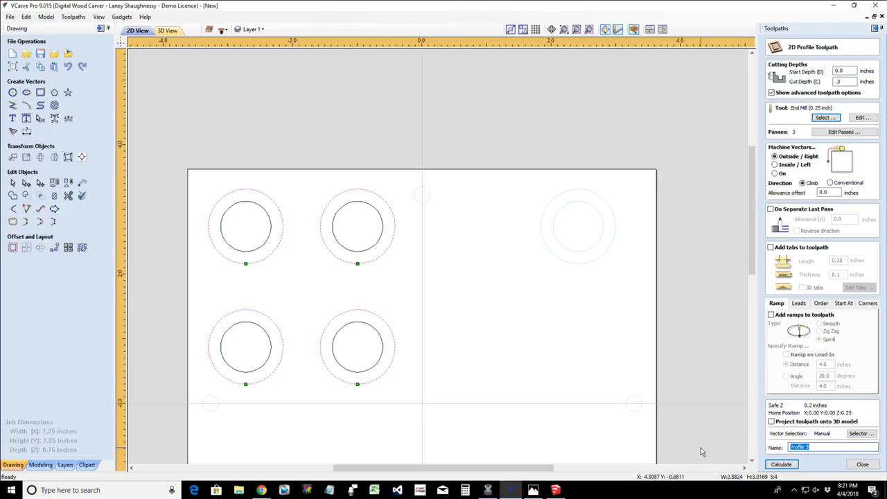
{"action": "type", "text": "Relief"}
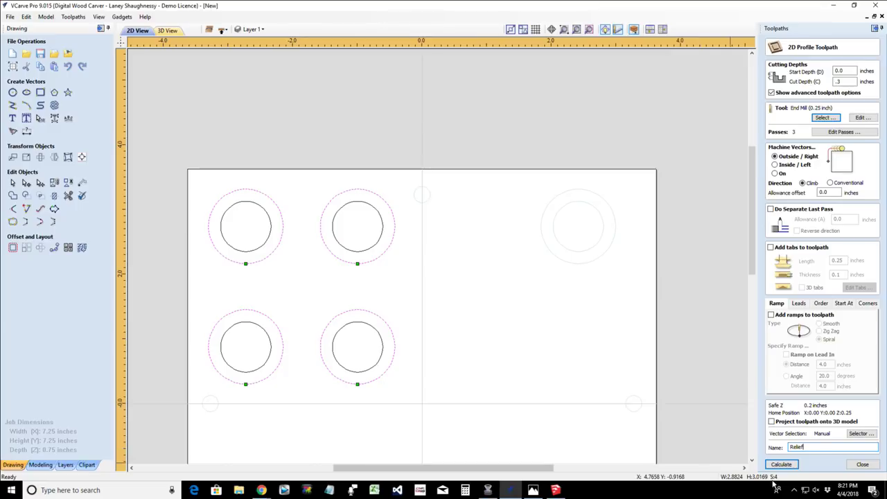
{"action": "type", "text": "_"}
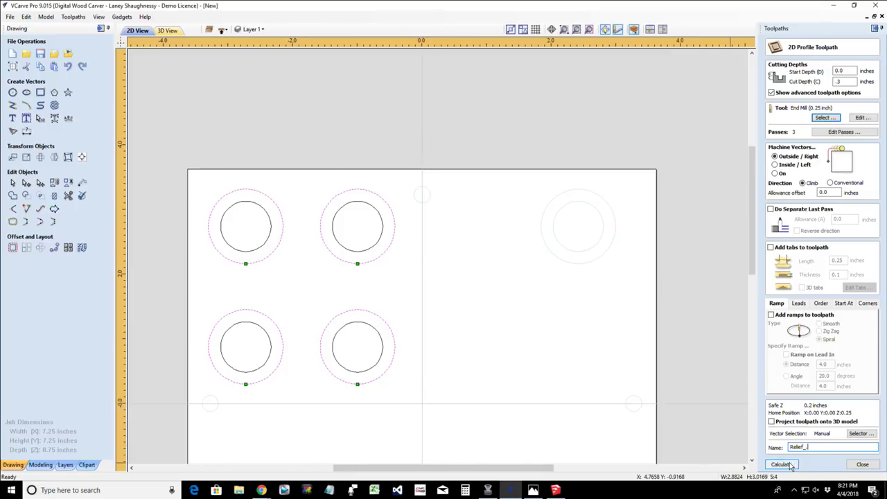
{"action": "type", "text": ".25"}
- Calculate and preview Relief_.25 around the four rings, then begin a new profile toolpath's cut depth
{"action": "left_click", "coordinate": [780, 466]}
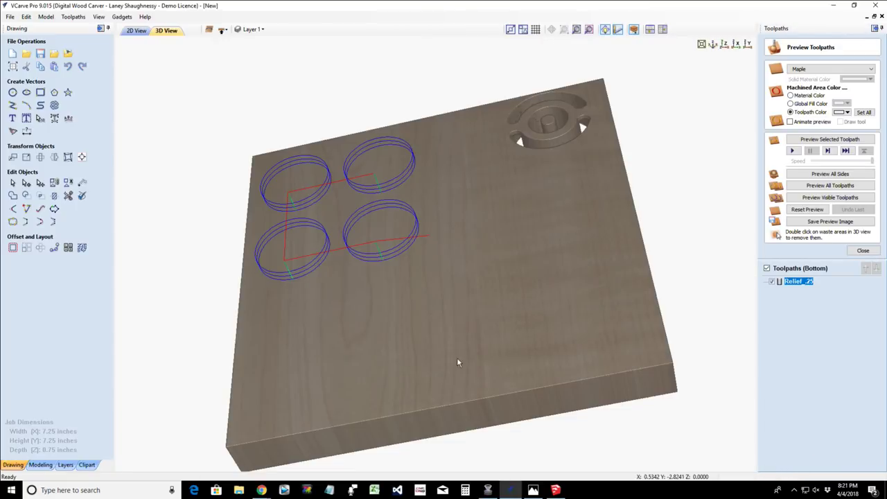
{"action": "left_click", "coordinate": [815, 140]}
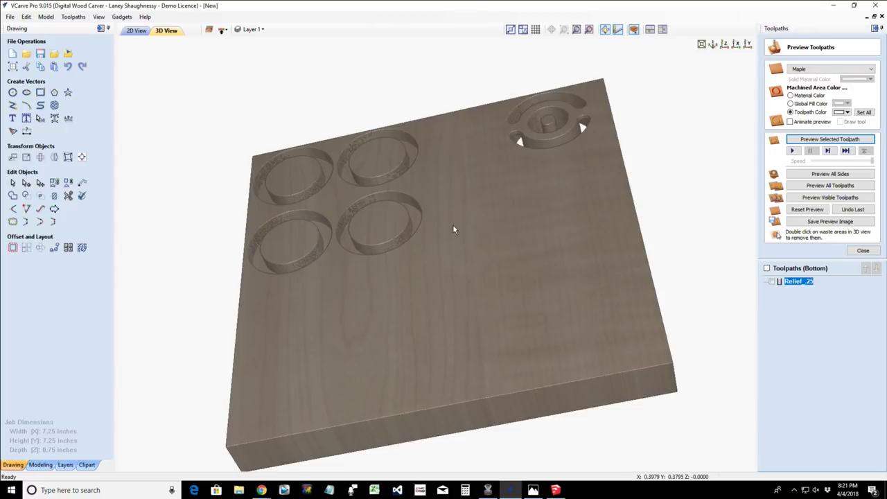
{"action": "left_click", "coordinate": [138, 30]}
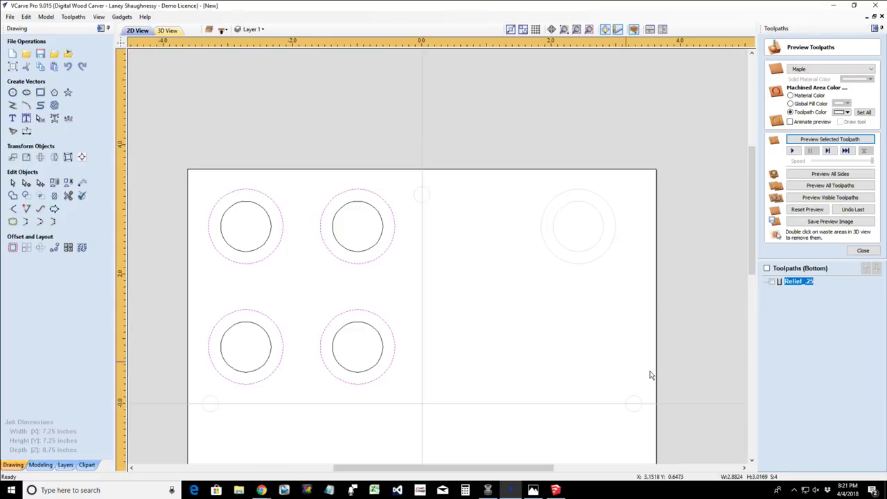
{"action": "left_click", "coordinate": [863, 250]}
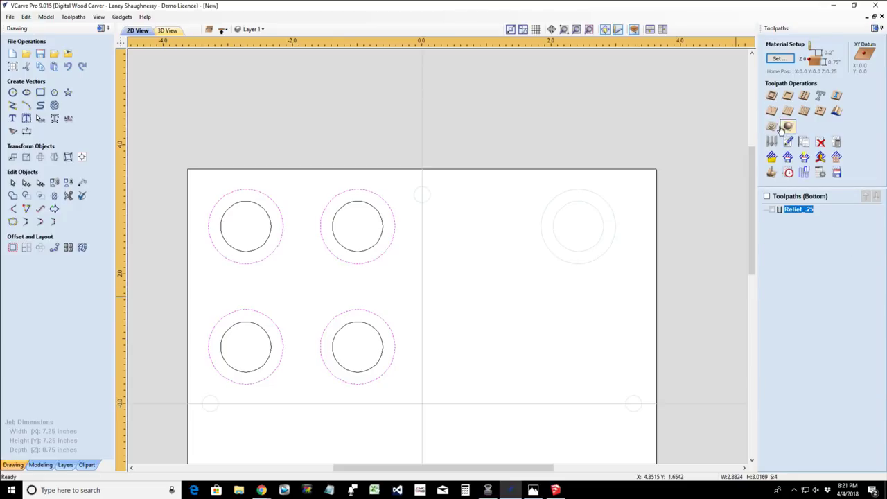
{"action": "left_click", "coordinate": [771, 97]}
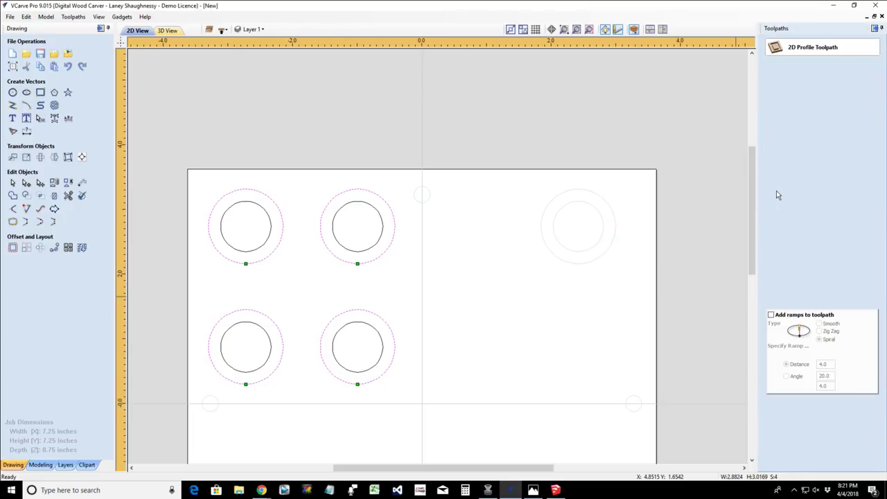
{"action": "double_click", "coordinate": [848, 81]}
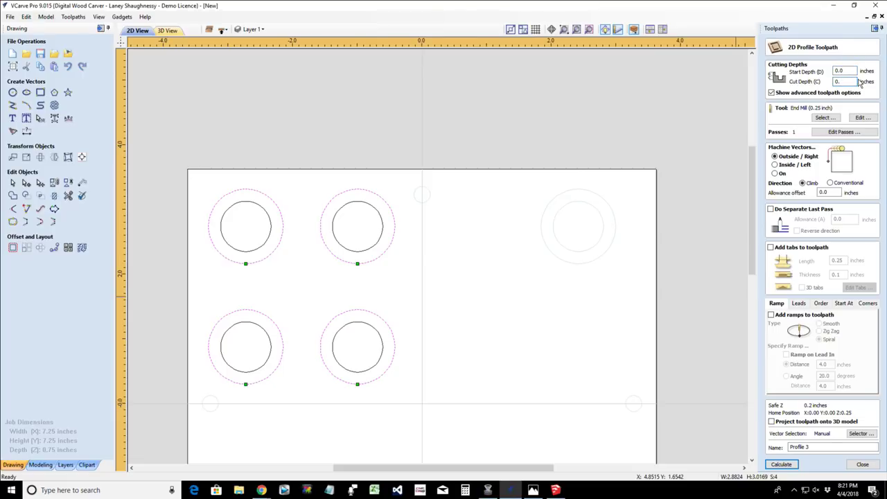
- Use the Whiteside 2050 RO Form Tool with -.125 allowance, name it Roundover, and calculate
{"action": "left_click", "coordinate": [823, 118]}
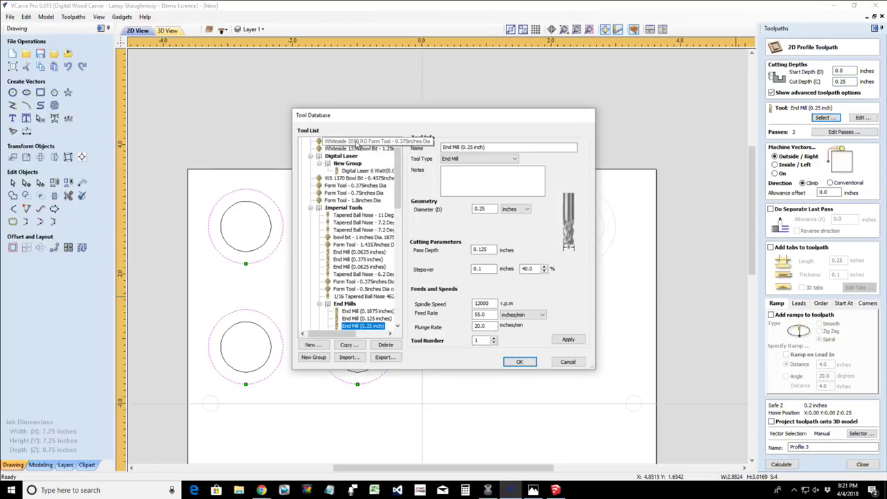
{"action": "left_click", "coordinate": [356, 142]}
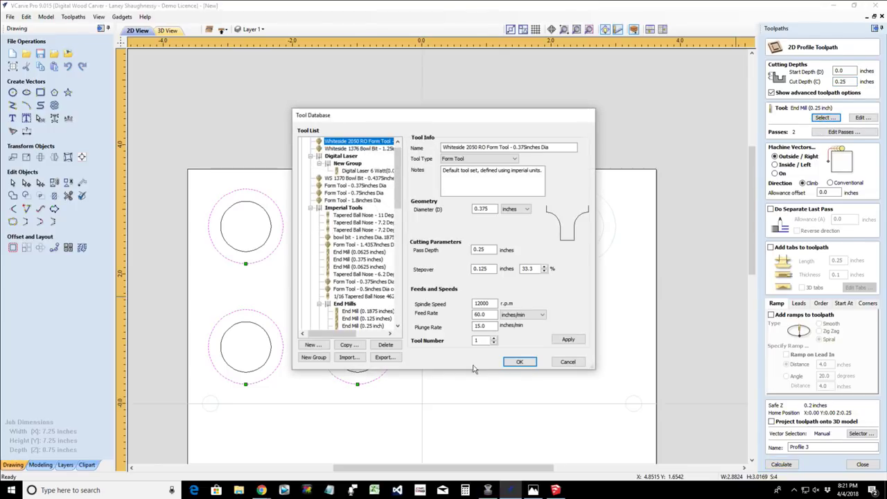
{"action": "left_click", "coordinate": [520, 363]}
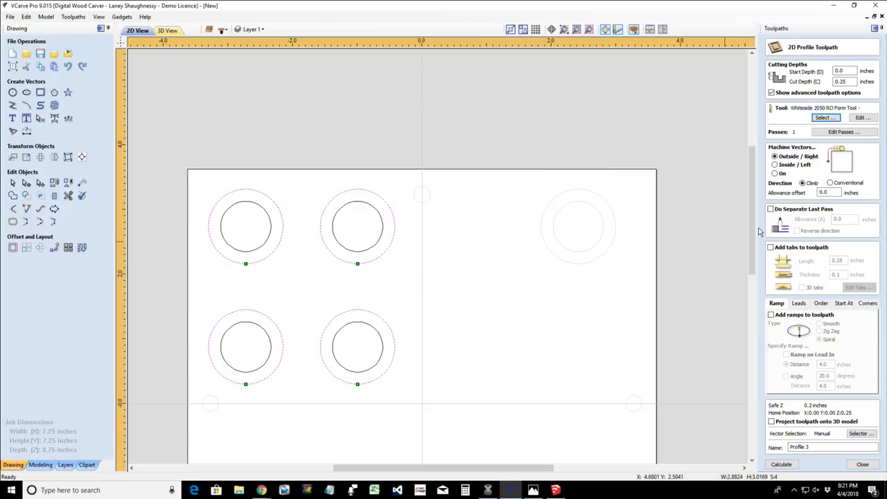
{"action": "double_click", "coordinate": [834, 192]}
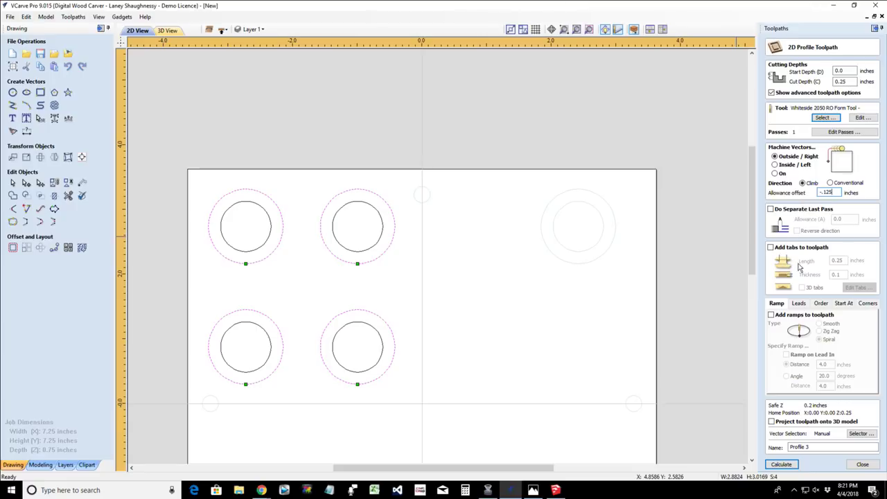
{"action": "triple_click", "coordinate": [790, 447]}
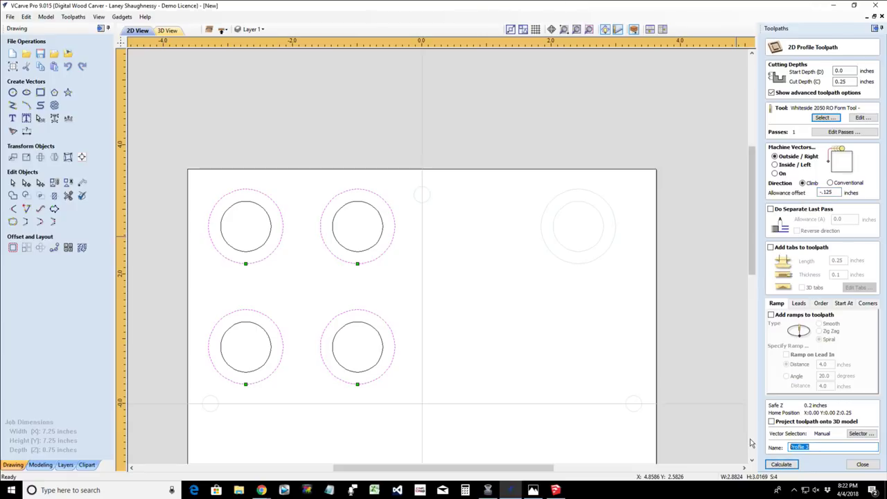
{"action": "type", "text": "Roundover"}
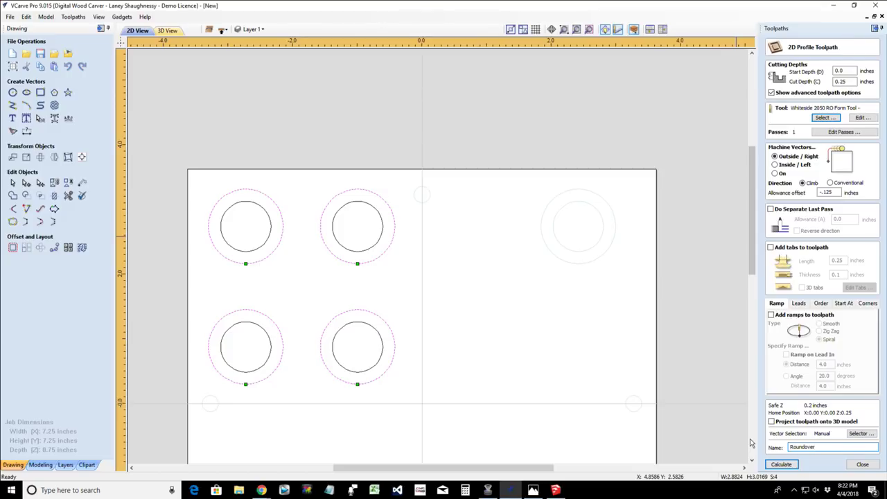
{"action": "left_click", "coordinate": [775, 466]}
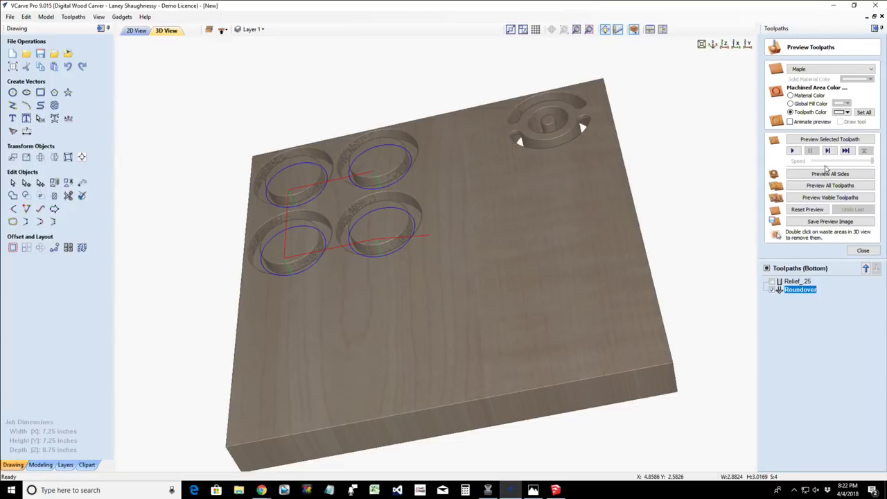
- Preview the domed roundover pockets, then add all four inner ring circles to the 2D selection
{"action": "left_click", "coordinate": [829, 140]}
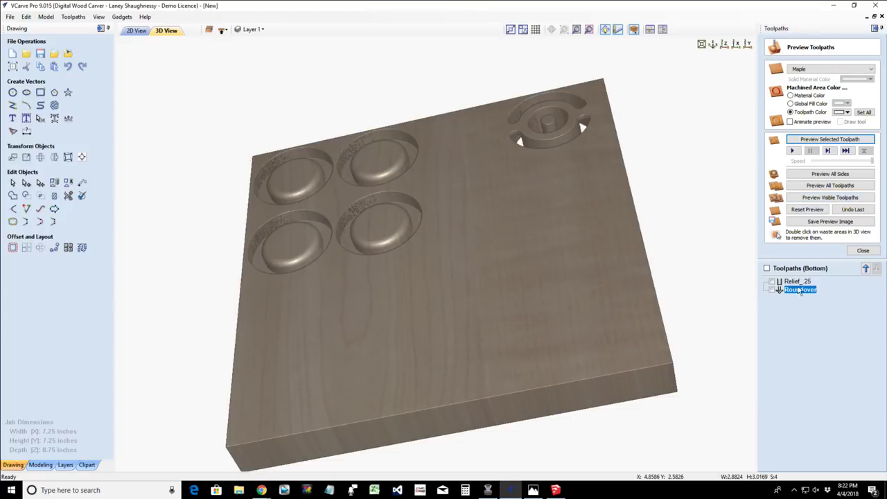
{"action": "left_click", "coordinate": [135, 30]}
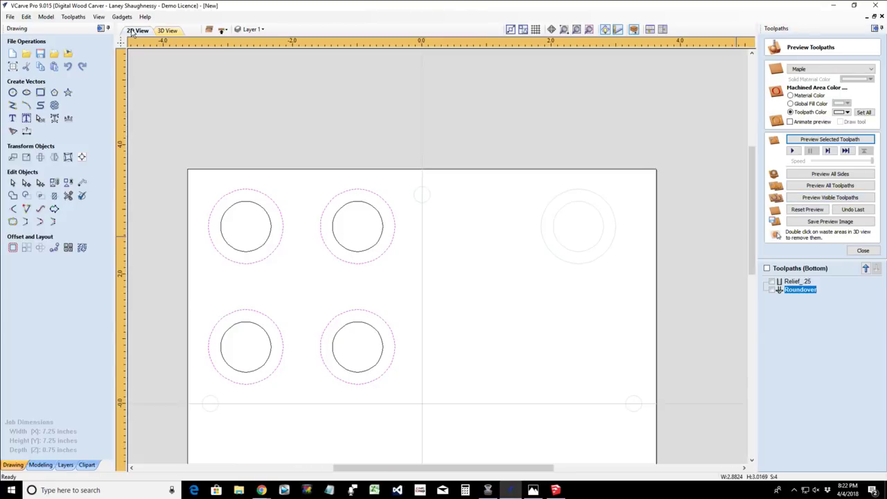
{"action": "left_click", "coordinate": [222, 228], "text": "shift"}
{"action": "left_click", "coordinate": [340, 244], "text": "shift"}
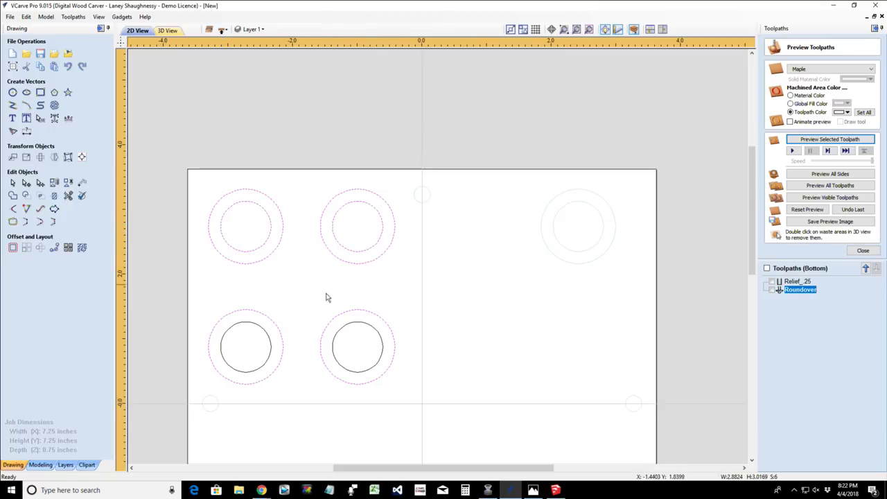
{"action": "left_click", "coordinate": [239, 326], "text": "shift"}
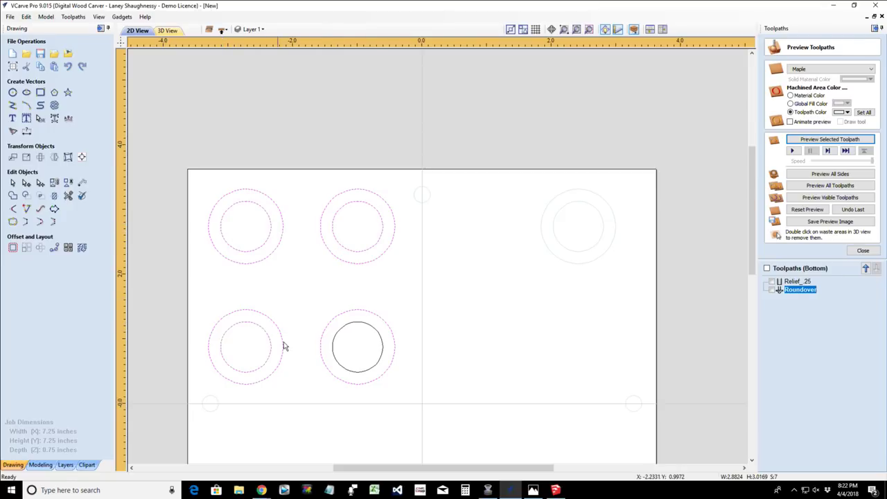
{"action": "left_click", "coordinate": [341, 333], "text": "shift"}
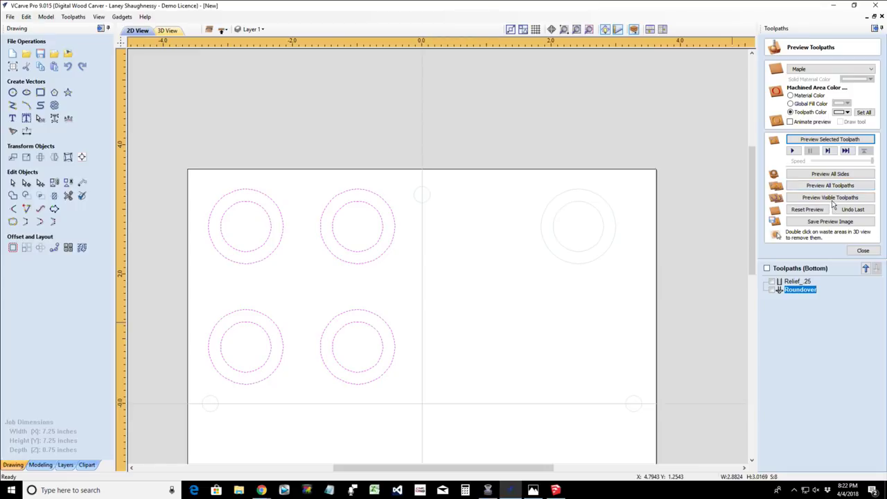
{"action": "left_click", "coordinate": [863, 251]}
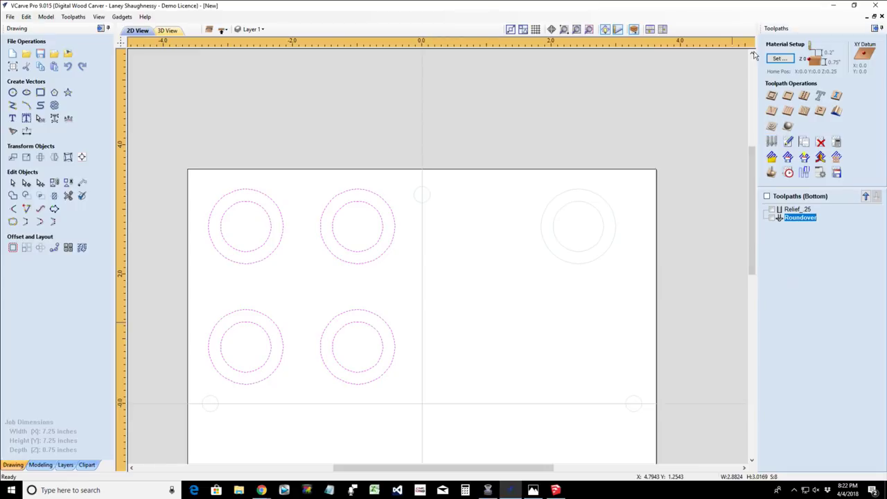
- Start a new 0.75-inch-deep profile toolpath using the End Mill (0.25 inch)
{"action": "left_click", "coordinate": [772, 95]}
{"action": "key", "text": "Tab"}
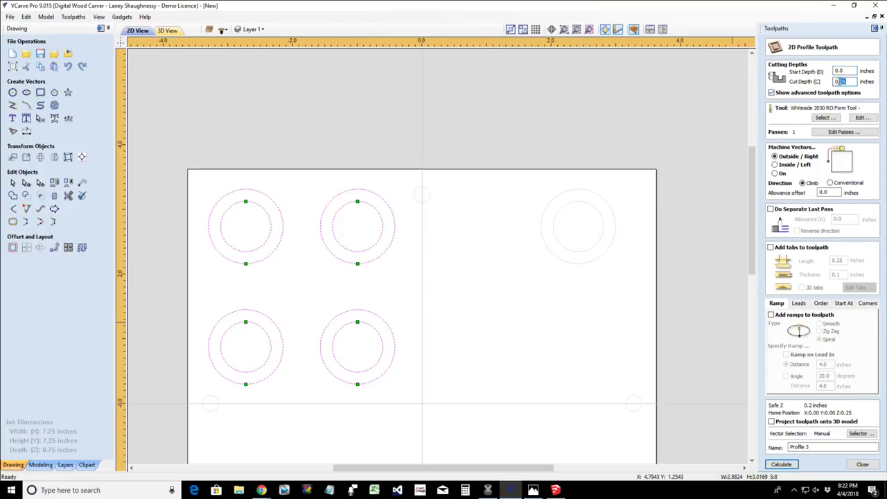
{"action": "key", "text": "BackSpace"}
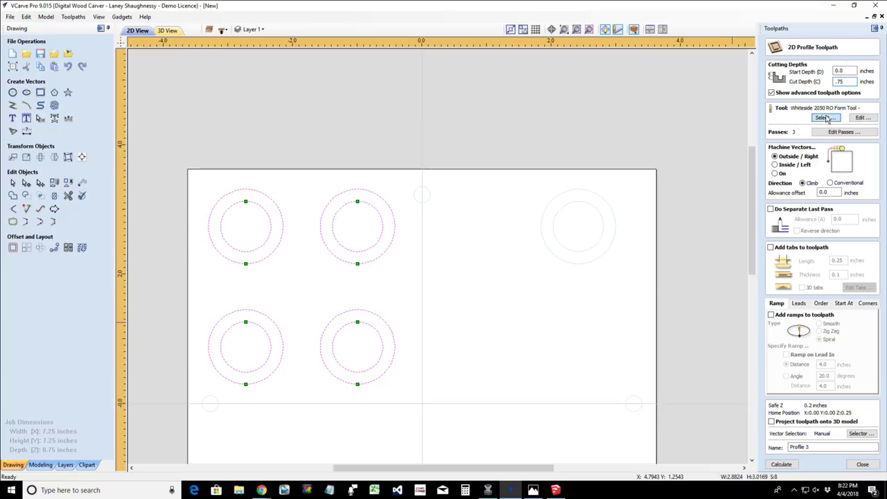
{"action": "left_click", "coordinate": [826, 118]}
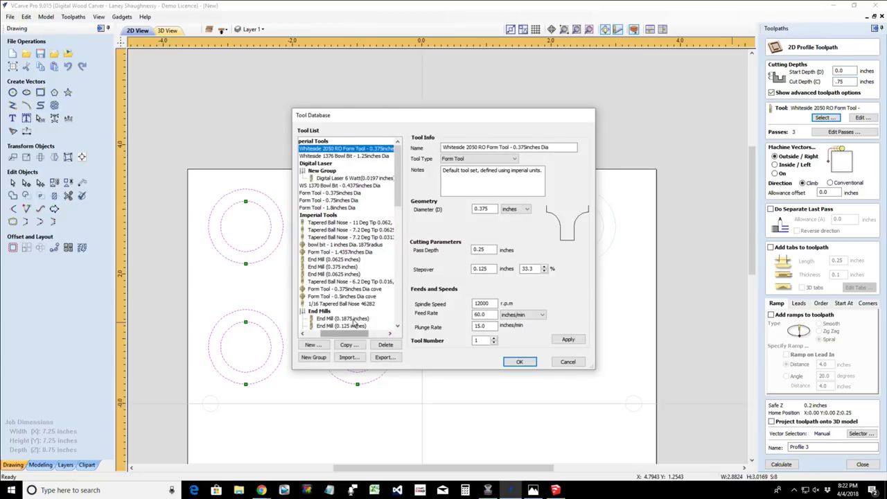
{"action": "scroll", "coordinate": [357, 322], "scroll_direction": "down", "scroll_amount": 1}
{"action": "left_click", "coordinate": [352, 312]}
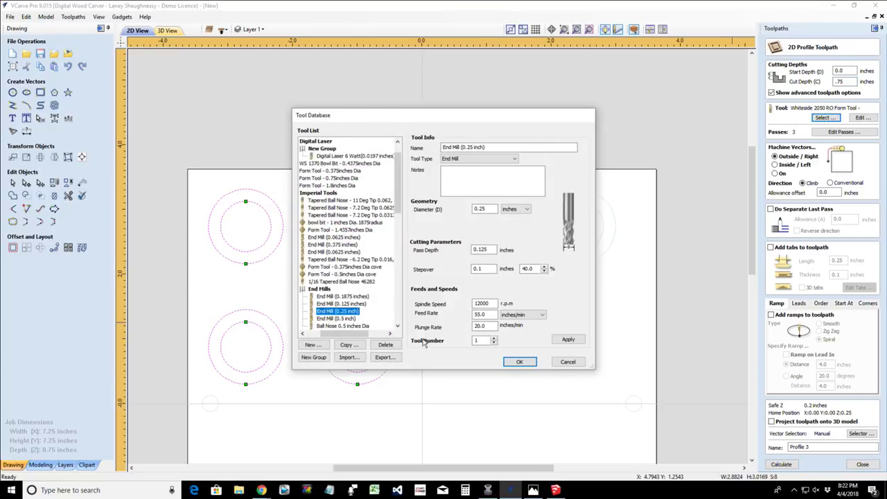
{"action": "left_click", "coordinate": [519, 361]}
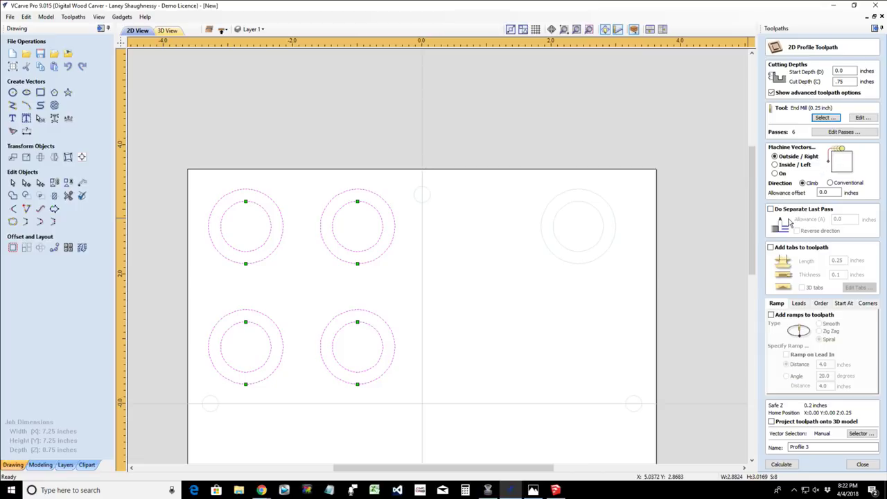
- Add holding tabs and spiral ramps to the cutout profile
{"action": "left_click", "coordinate": [771, 248]}
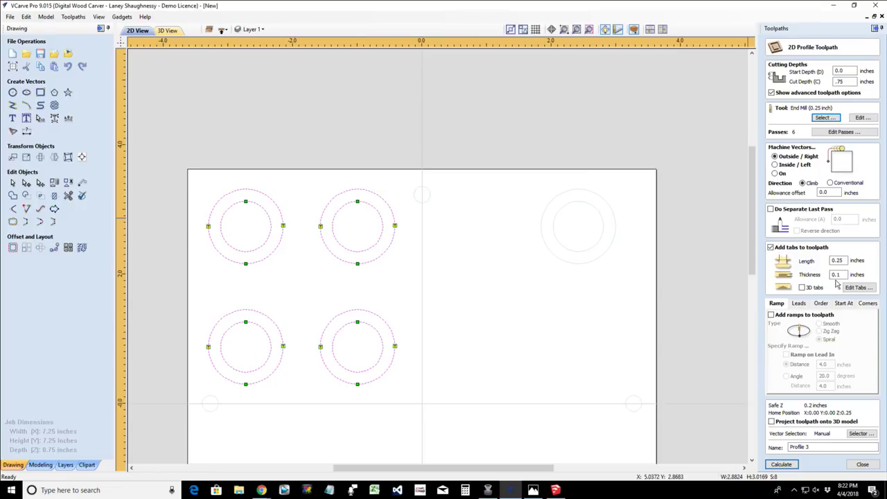
{"action": "left_click", "coordinate": [857, 288]}
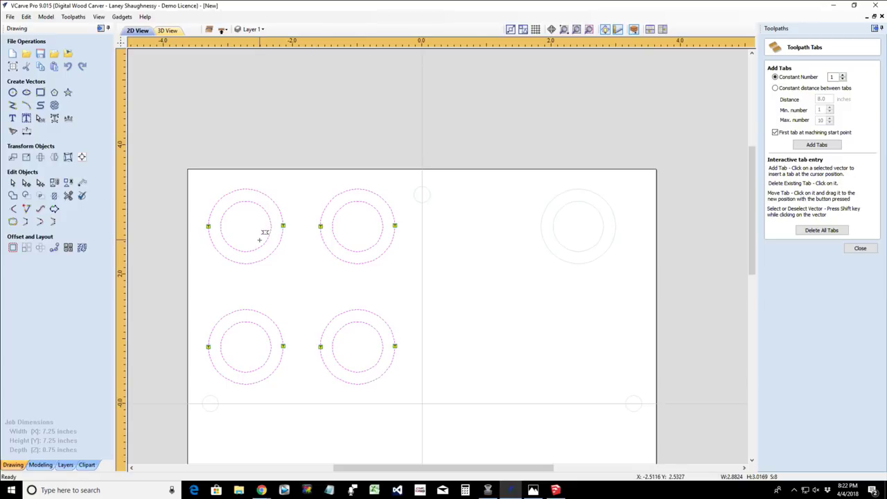
{"action": "left_click", "coordinate": [861, 248]}
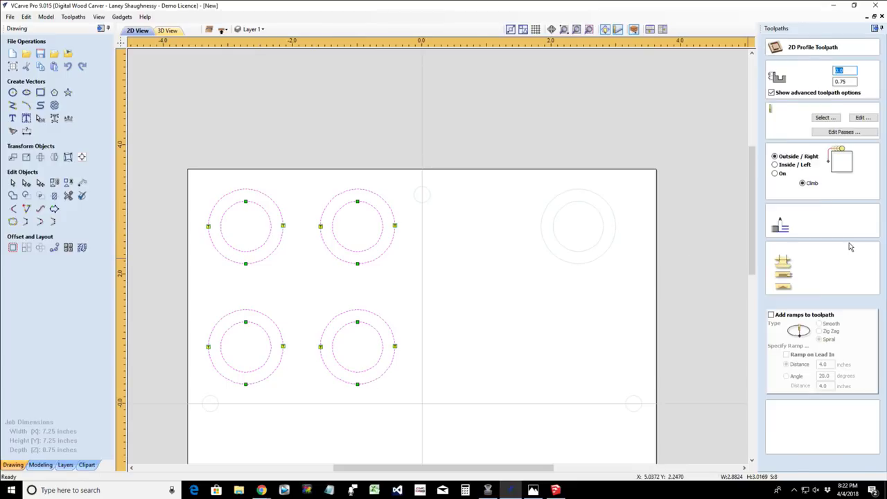
{"action": "left_click", "coordinate": [771, 315]}
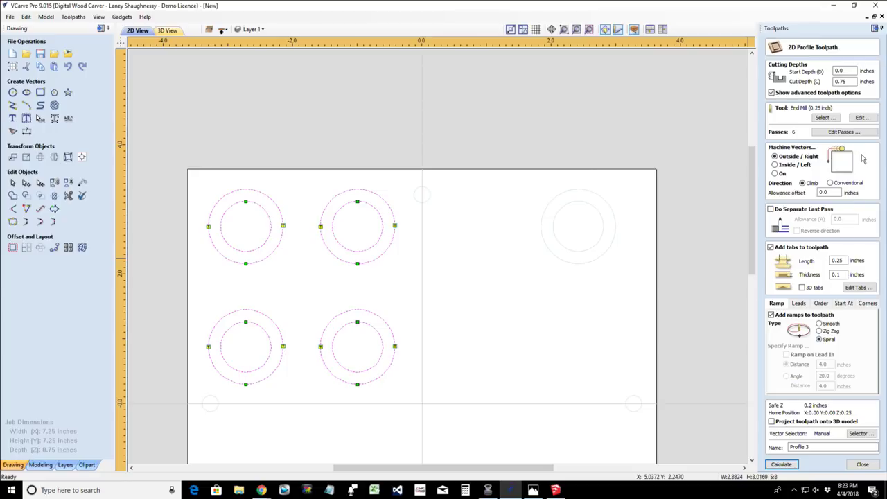
- Set the end mill's plunge rate to 55 and name the toolpath Final Cutout
{"action": "left_click", "coordinate": [860, 119]}
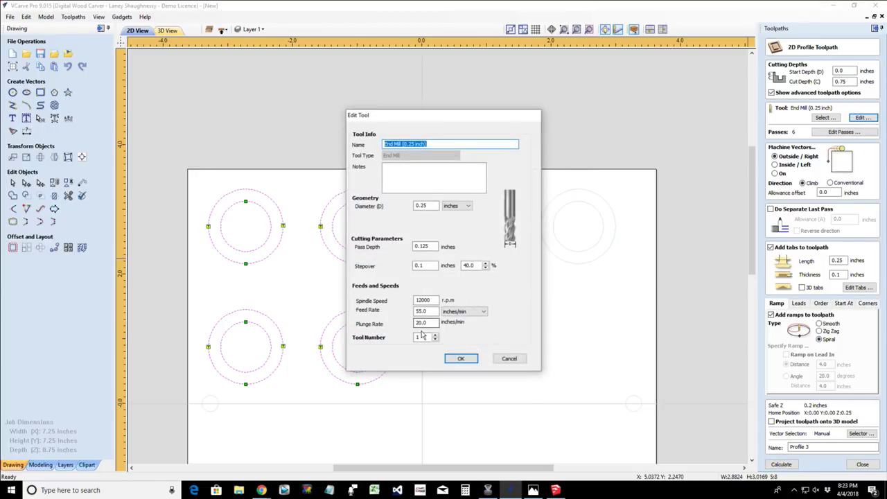
{"action": "double_click", "coordinate": [428, 323]}
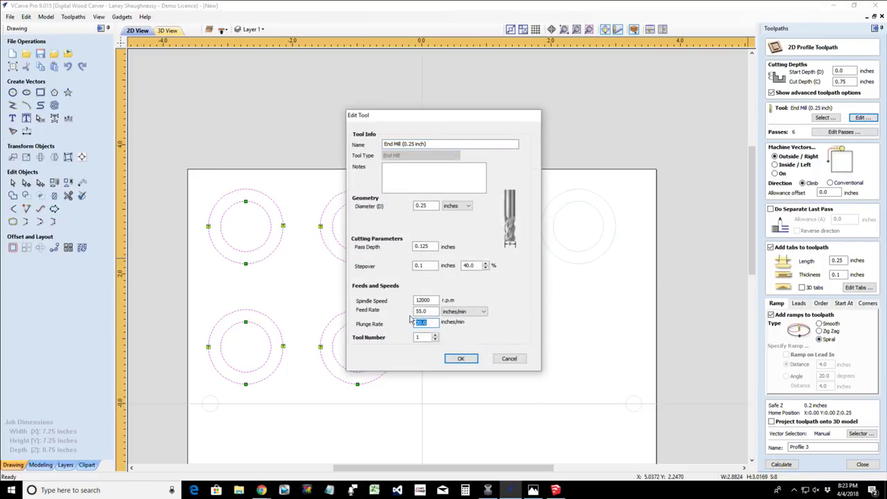
{"action": "type", "text": "55"}
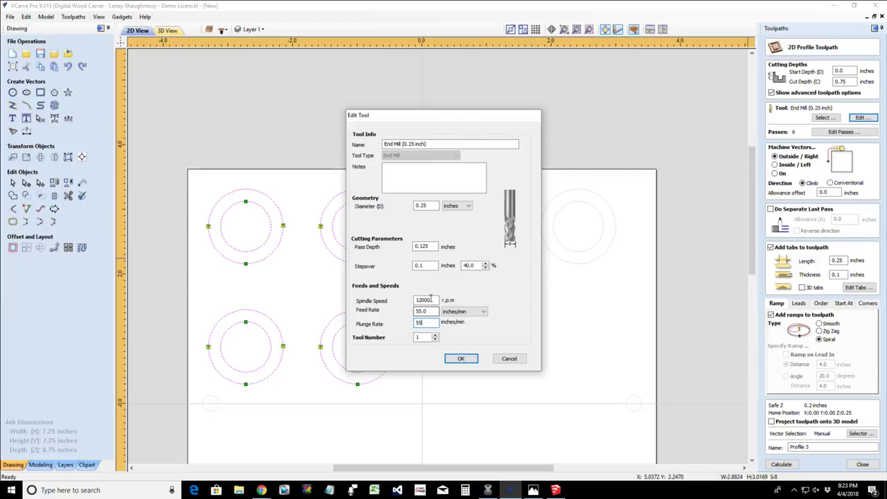
{"action": "left_click", "coordinate": [460, 358]}
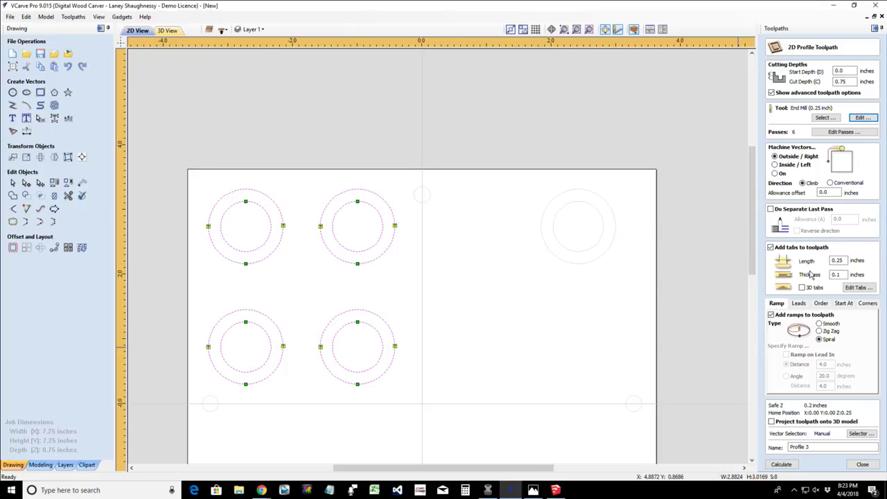
{"action": "left_click_drag", "start_coordinate": [818, 447], "coordinate": [768, 452]}
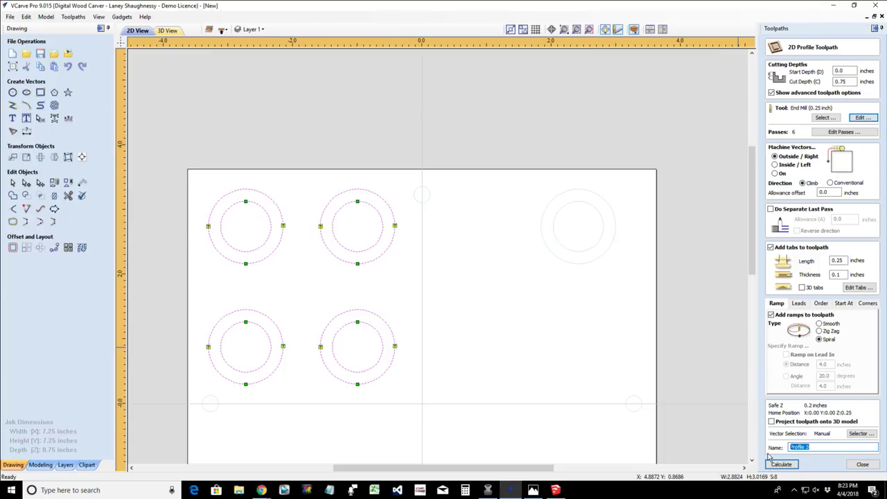
{"action": "type", "text": "Final Cutout"}
- Calculate the Final Cutout and simulate it, orbiting to inspect the carved board
{"action": "left_click", "coordinate": [777, 463]}
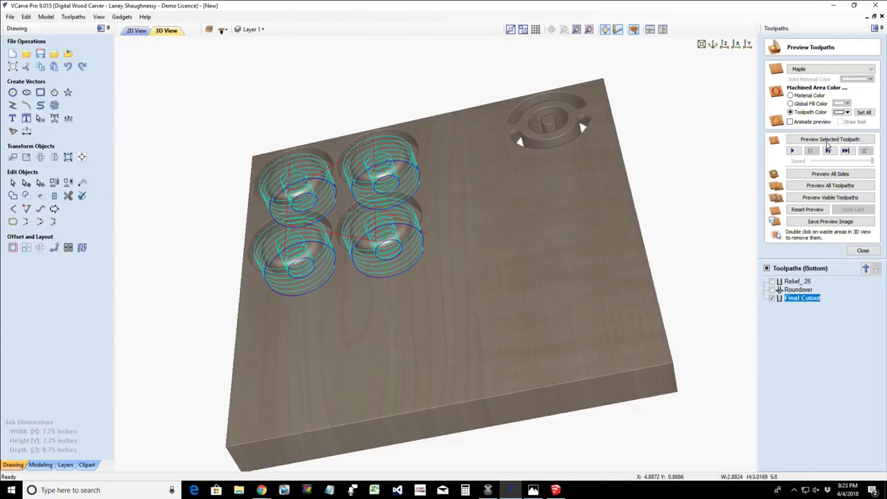
{"action": "left_click", "coordinate": [829, 139]}
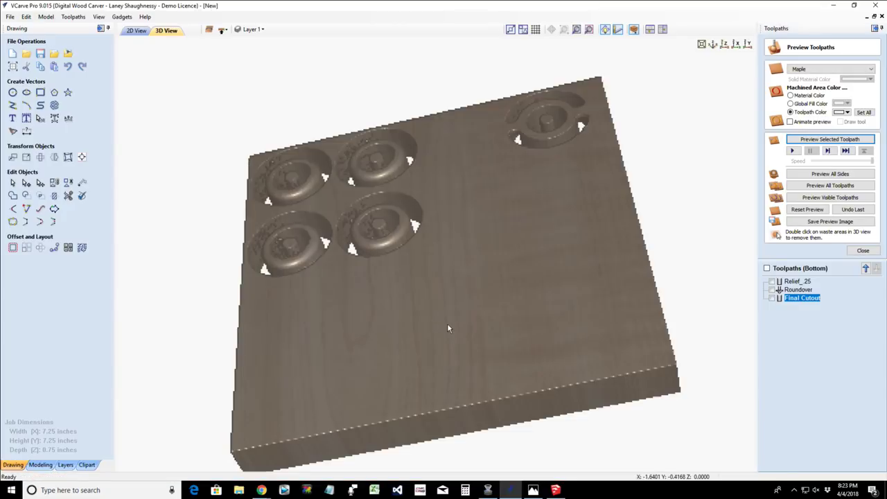
{"action": "left_click_drag", "start_coordinate": [447, 328], "coordinate": [294, 376]}
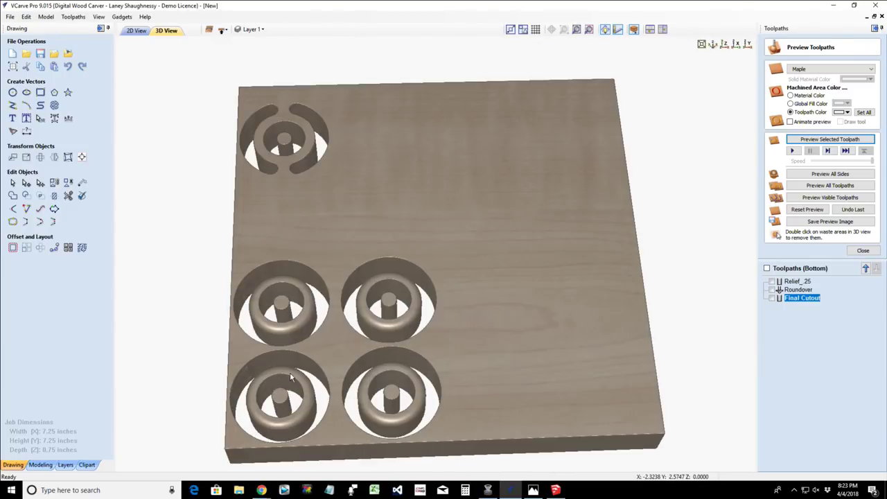
{"action": "scroll", "coordinate": [291, 377], "scroll_direction": "up", "scroll_amount": 4}
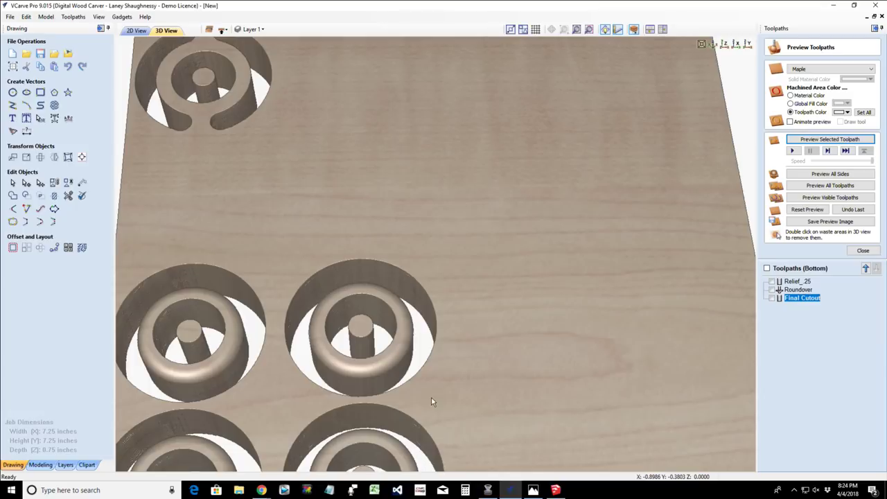
- Remove the waste and loose centre pin from the preview, view the freed rings, then return to 2D
{"action": "double_click", "coordinate": [366, 336]}
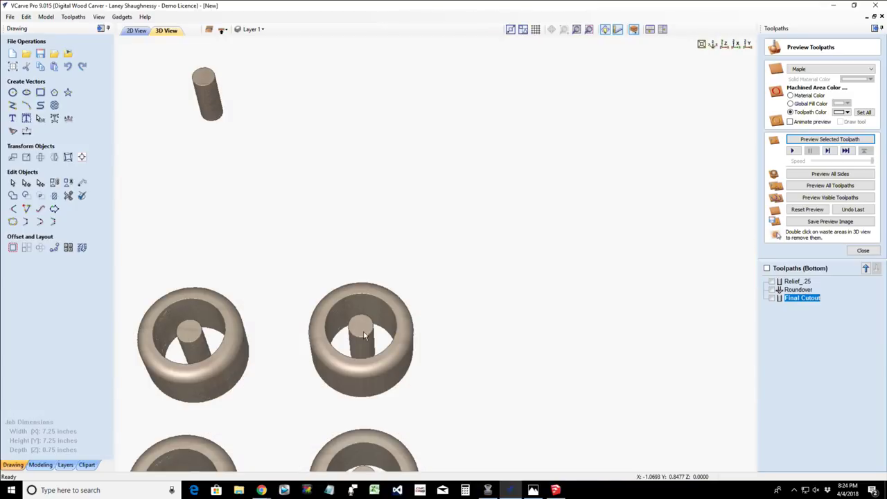
{"action": "double_click", "coordinate": [184, 337]}
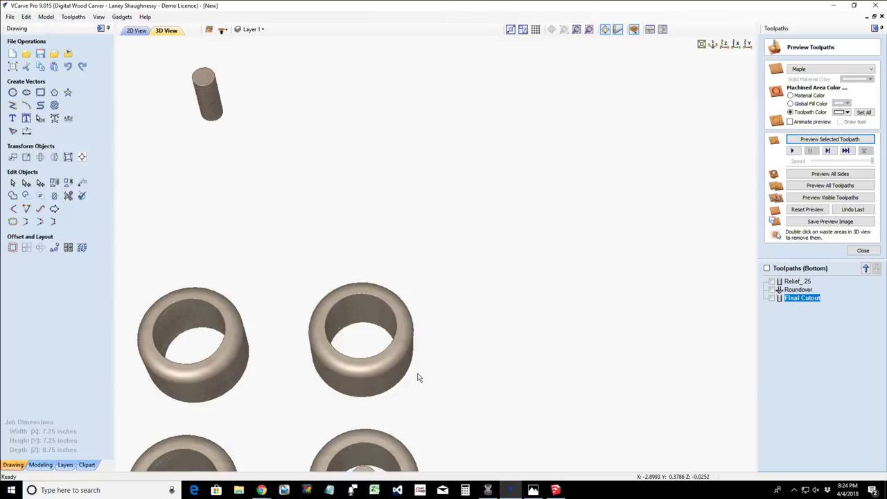
{"action": "left_click_drag", "start_coordinate": [433, 369], "coordinate": [360, 393]}
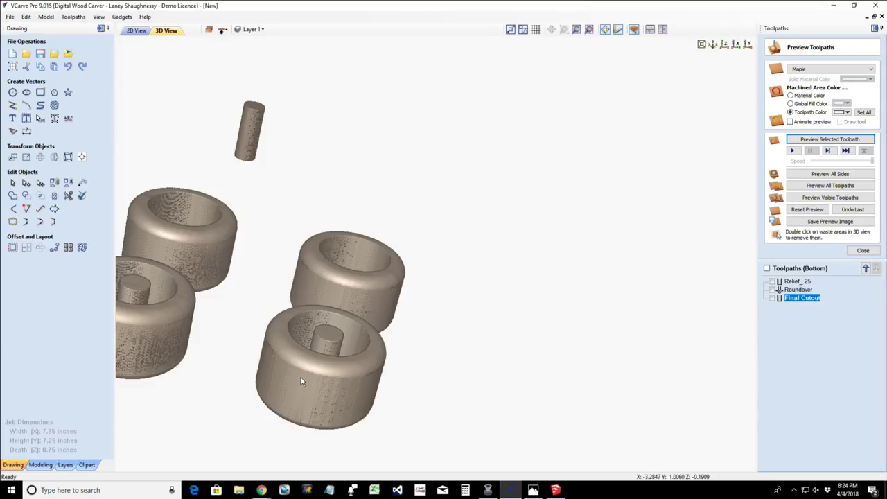
{"action": "left_click_drag", "start_coordinate": [237, 357], "coordinate": [354, 376]}
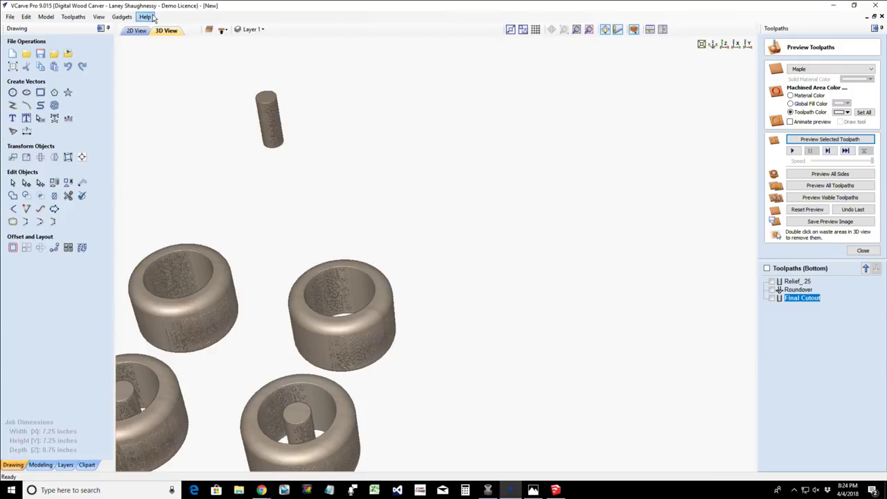
{"action": "left_click", "coordinate": [136, 31]}
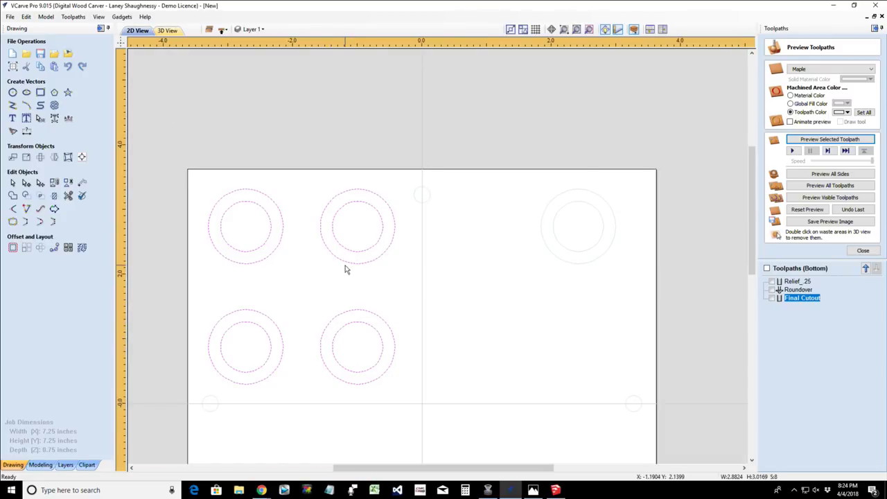
- Review the Final Cutout settings and the cut rings in 3D, then close without changes
{"action": "scroll", "coordinate": [355, 256], "scroll_direction": "up", "scroll_amount": 1}
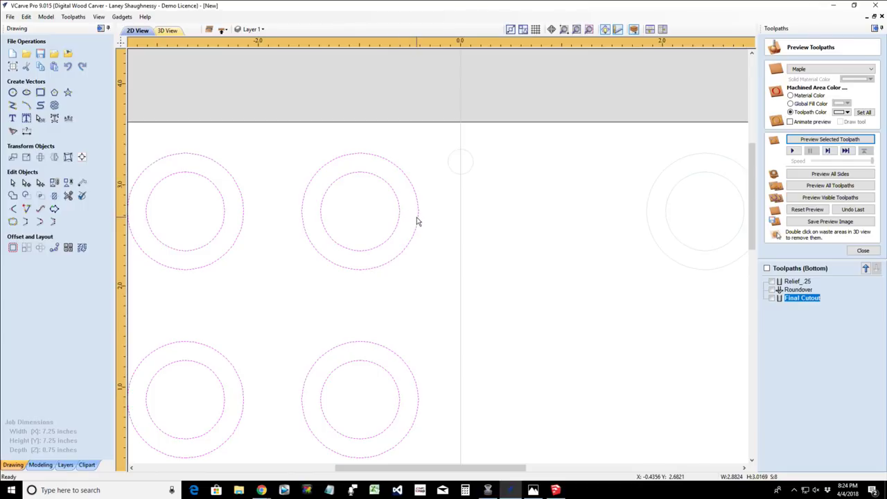
{"action": "double_click", "coordinate": [797, 303]}
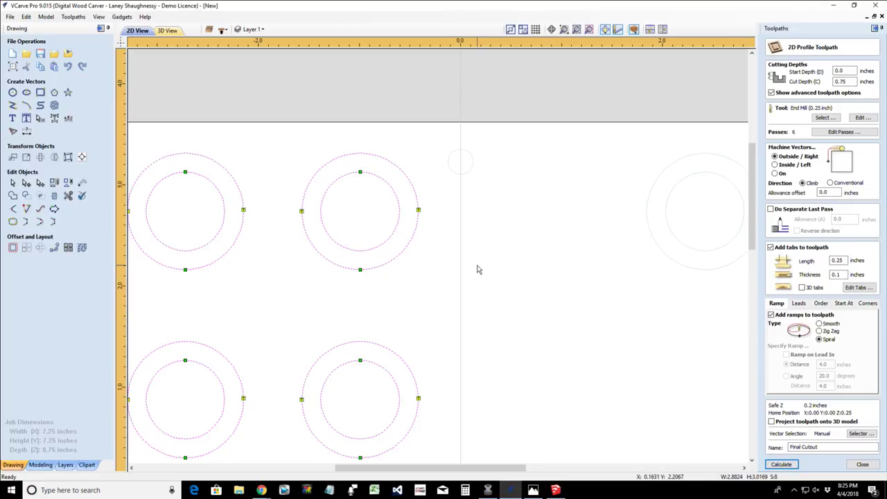
{"action": "scroll", "coordinate": [479, 270], "scroll_direction": "down", "scroll_amount": 2}
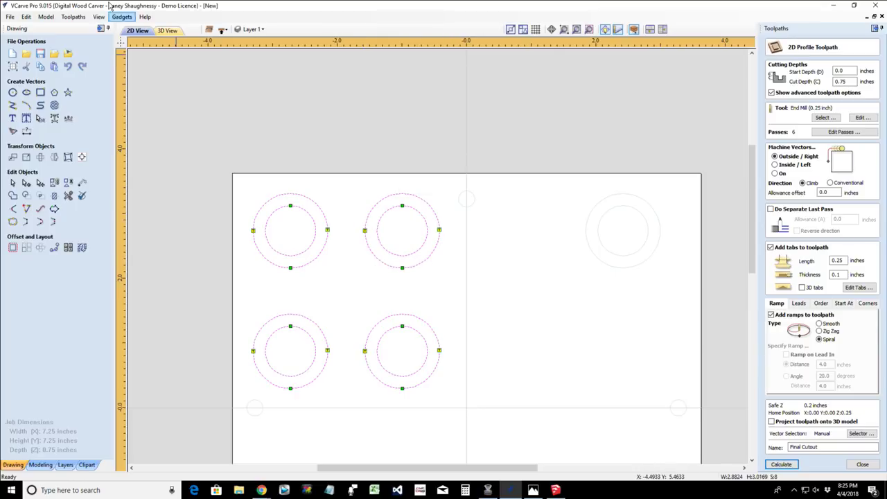
{"action": "left_click", "coordinate": [168, 31]}
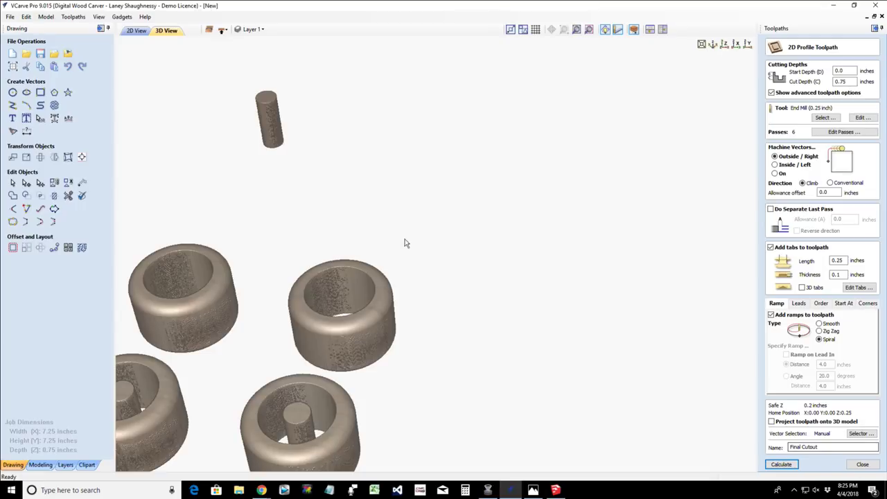
{"action": "left_click", "coordinate": [135, 31]}
{"action": "scroll", "coordinate": [406, 313], "scroll_direction": "down", "scroll_amount": 3}
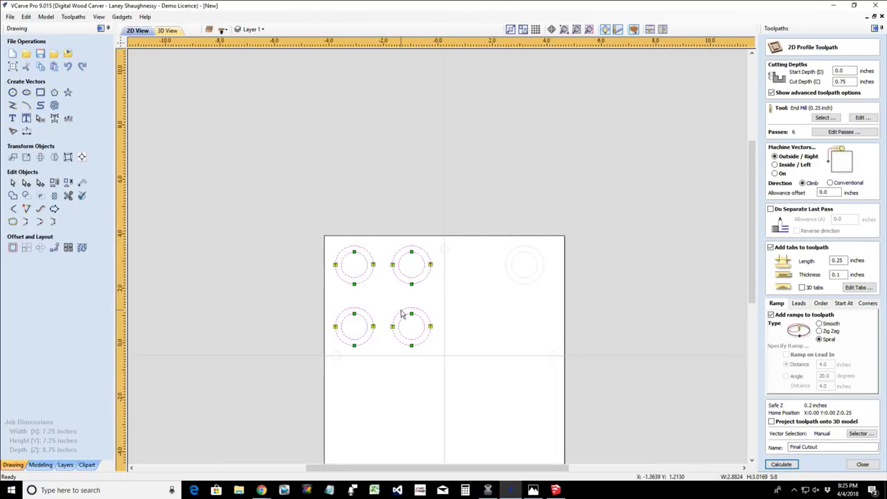
{"action": "scroll", "coordinate": [394, 337], "scroll_direction": "up", "scroll_amount": 3}
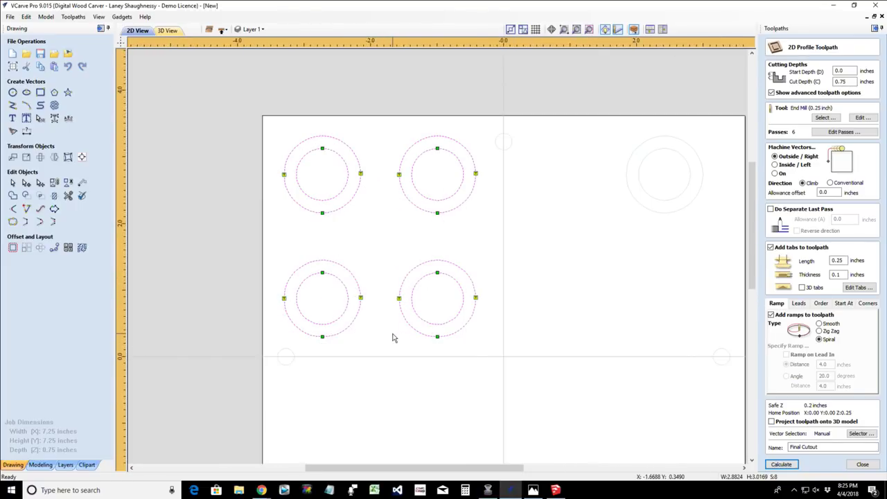
{"action": "left_click", "coordinate": [863, 464]}
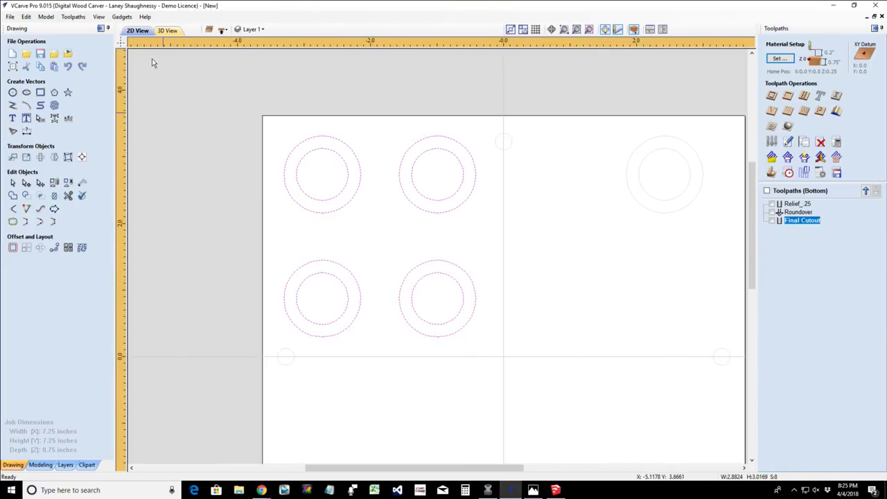
- Flip the job to its top side to show Profile 1, Profile 2 and Roundover
{"action": "left_click", "coordinate": [223, 30]}
{"action": "scroll", "coordinate": [386, 319], "scroll_direction": "down", "scroll_amount": 3}
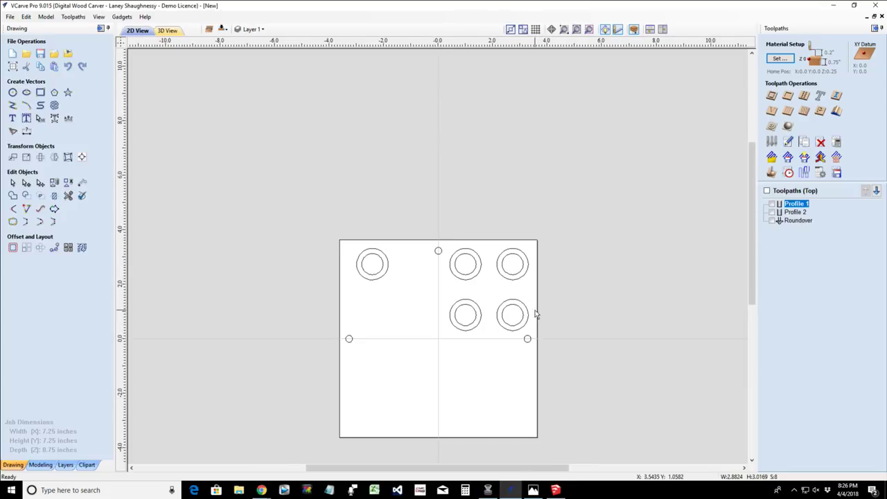
{"action": "scroll", "coordinate": [482, 305], "scroll_direction": "up", "scroll_amount": 4}
{"action": "scroll", "coordinate": [357, 246], "scroll_direction": "up", "scroll_amount": 2}
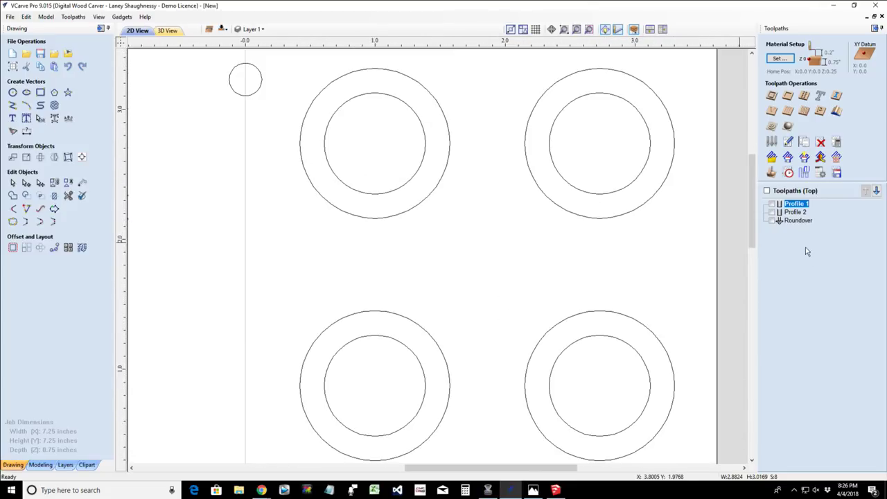
- Open the Profile 2 toolpath and rename it to Relief
{"action": "mouse_move", "coordinate": [794, 222]}
{"action": "left_click", "coordinate": [795, 216]}
{"action": "right_click", "coordinate": [794, 217]}
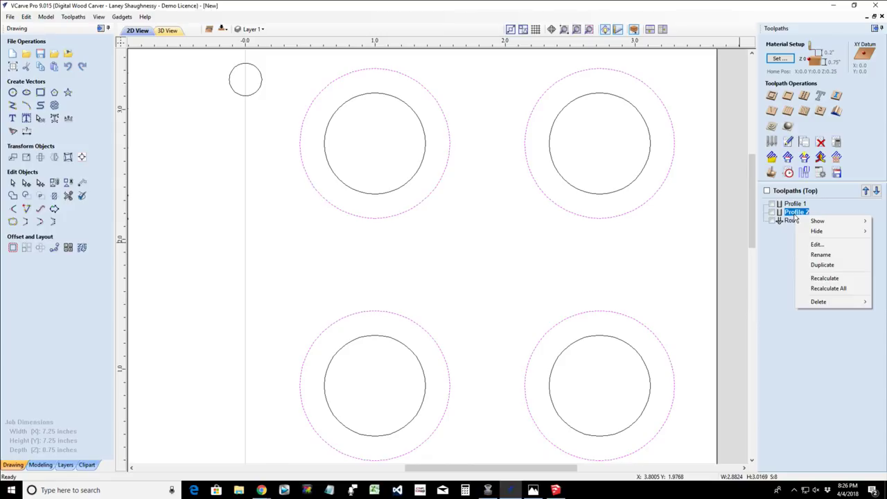
{"action": "double_click", "coordinate": [794, 216]}
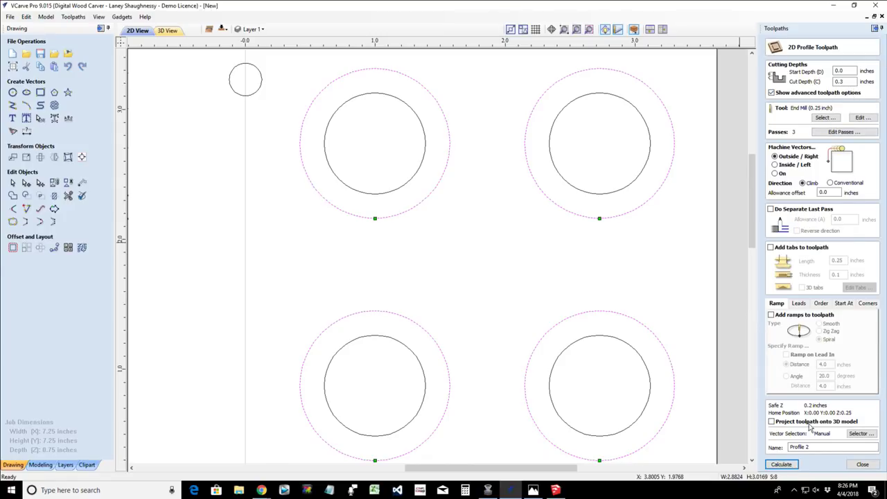
{"action": "left_click_drag", "start_coordinate": [813, 448], "coordinate": [742, 455]}
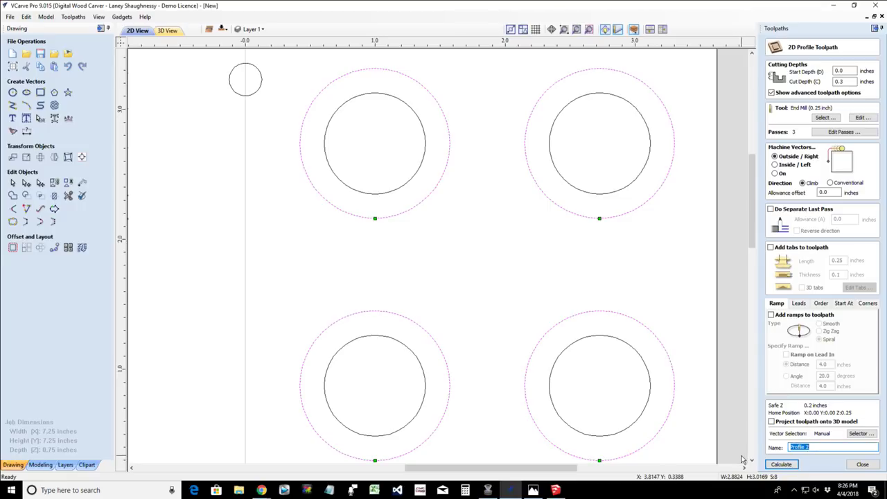
{"action": "type", "text": "Relief"}
- Change Relief's cut depth from 0.3 to 0.25 inches and recalculate it
{"action": "double_click", "coordinate": [838, 81]}
{"action": "double_click", "coordinate": [839, 81]}
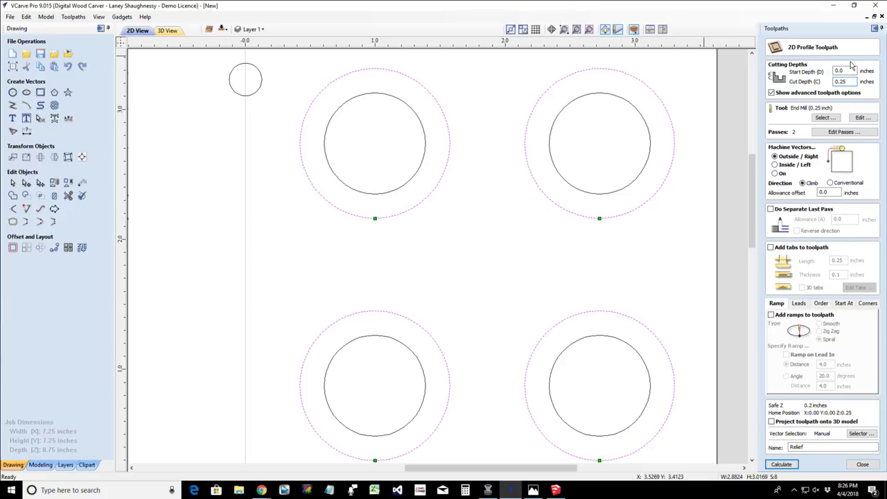
{"action": "left_click", "coordinate": [784, 465]}
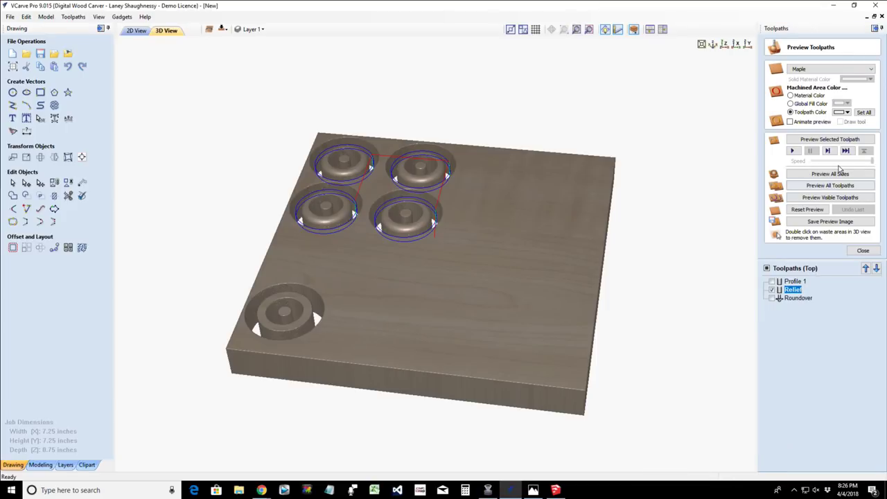
- Move Profile 1 down twice, below Relief and Roundover, and open its settings
{"action": "left_click", "coordinate": [802, 282]}
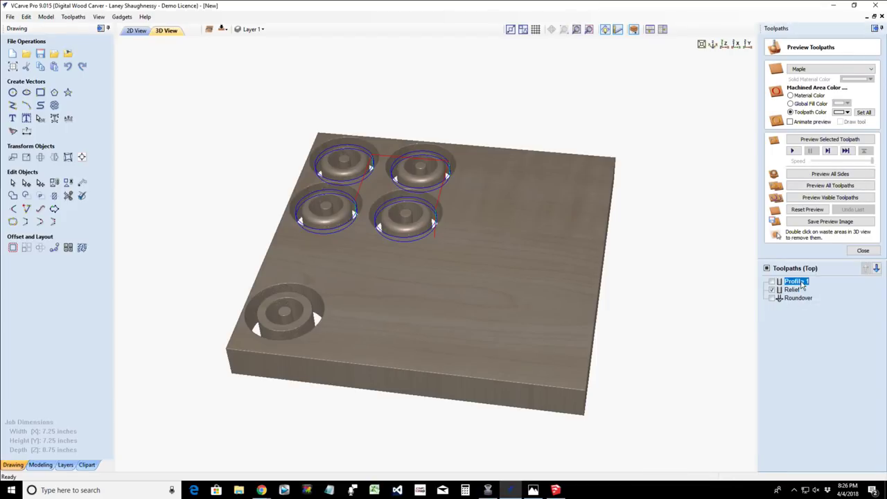
{"action": "left_click", "coordinate": [877, 271]}
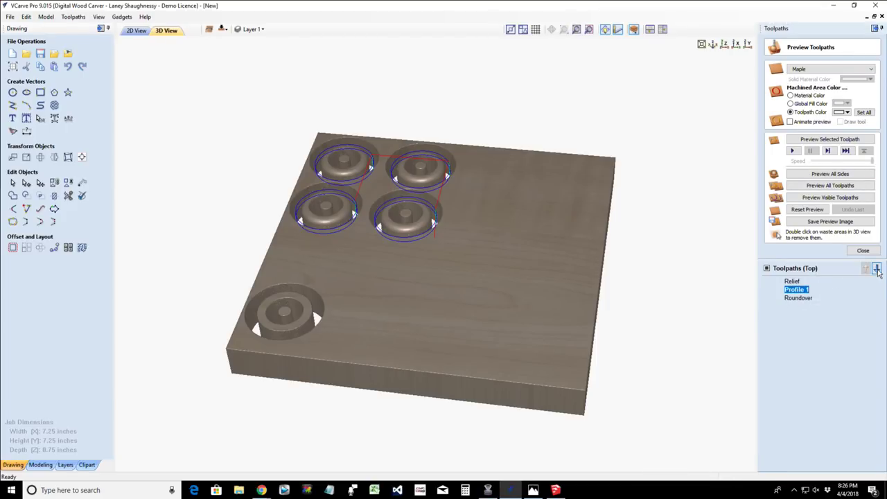
{"action": "left_click", "coordinate": [877, 271]}
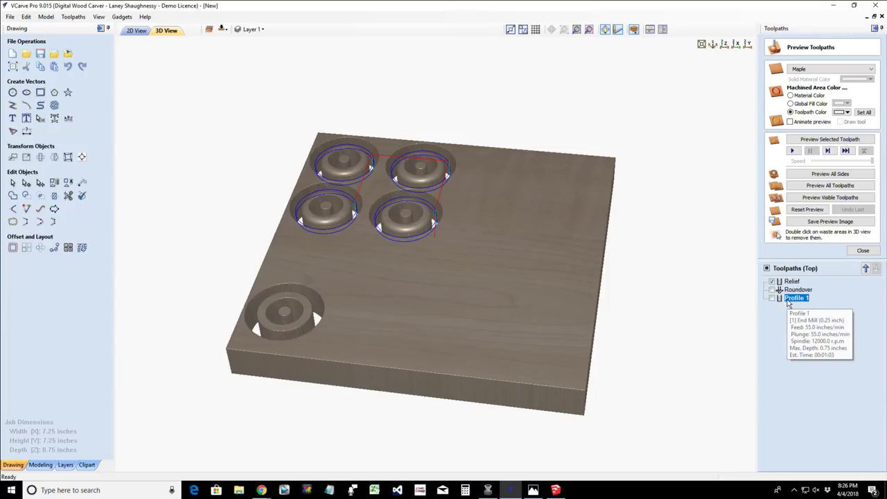
{"action": "double_click", "coordinate": [789, 301]}
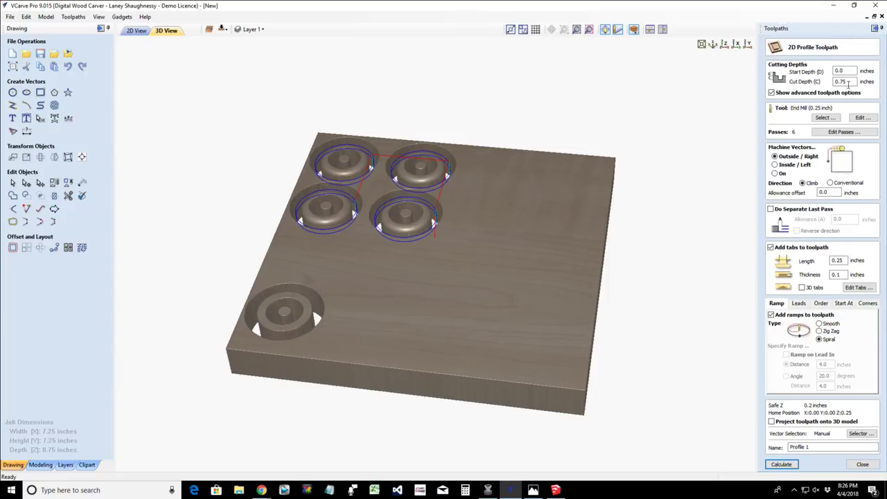
- Change Profile 1's cut depth from 0.75 to 0.375 inches, recalculate, and clear the preview
{"action": "left_click_drag", "start_coordinate": [848, 82], "coordinate": [831, 83]}
{"action": "left_click", "coordinate": [137, 30]}
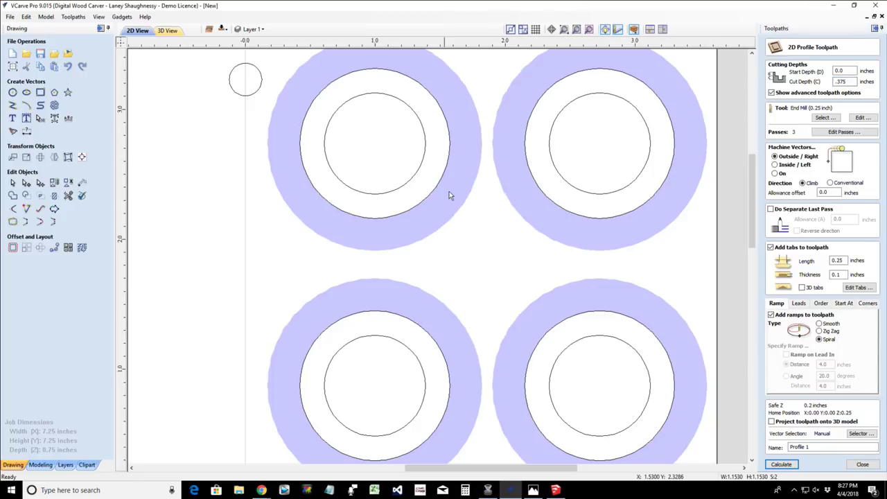
{"action": "scroll", "coordinate": [645, 291], "scroll_direction": "down", "scroll_amount": 2}
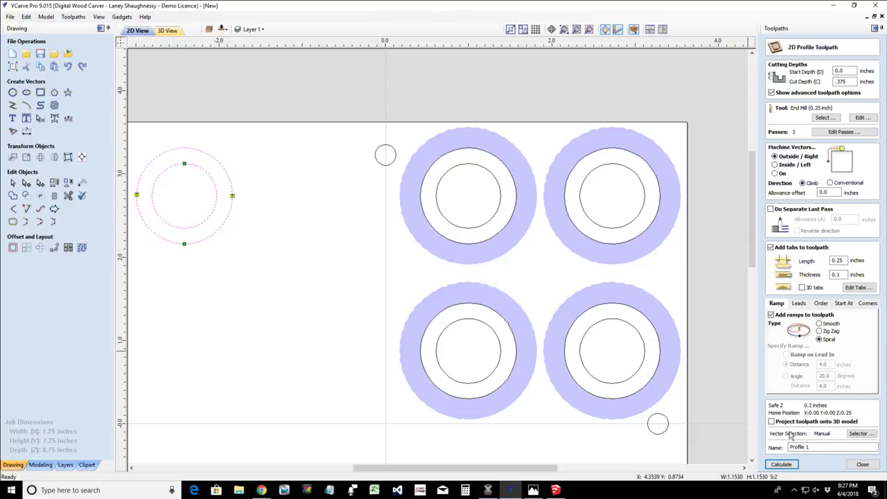
{"action": "left_click", "coordinate": [781, 464]}
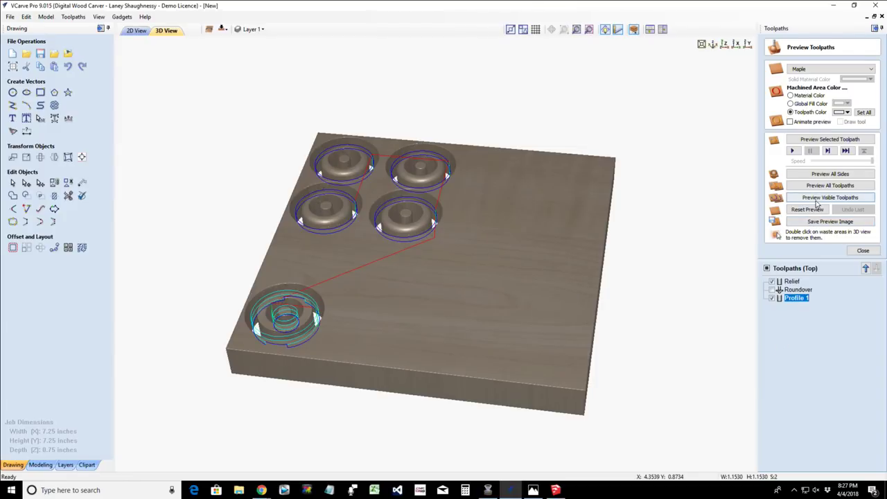
{"action": "left_click", "coordinate": [808, 209]}
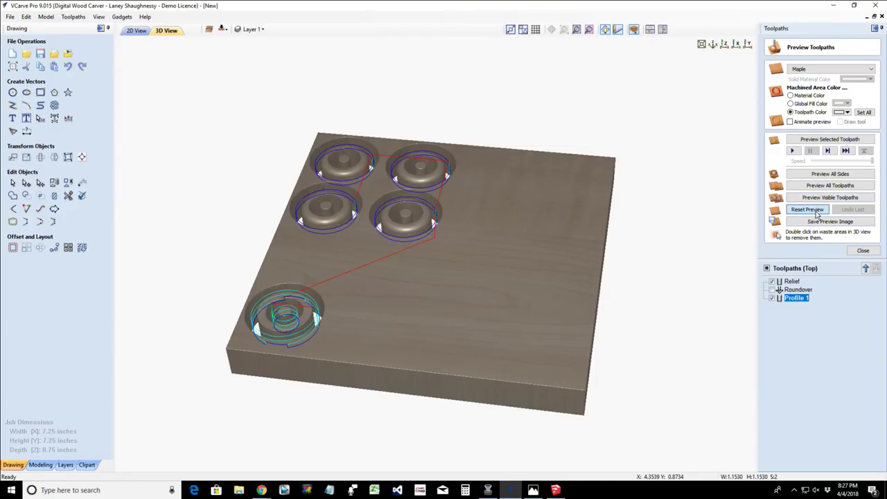
{"action": "left_click", "coordinate": [817, 215]}
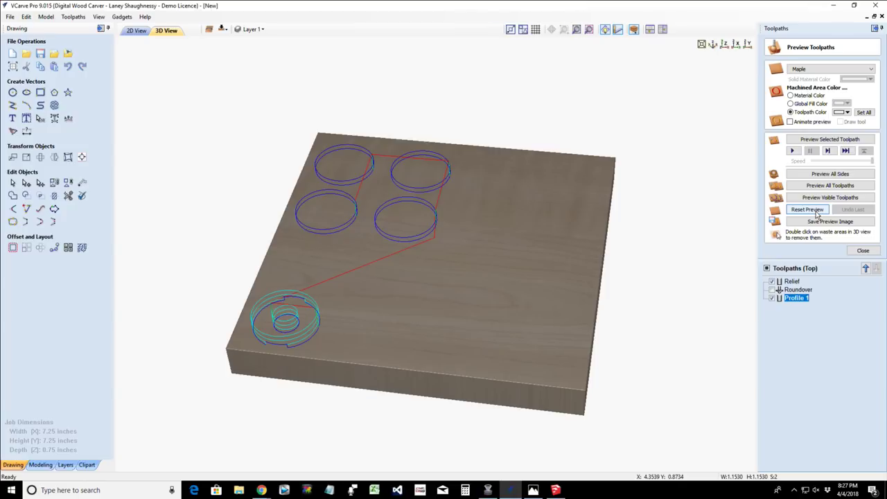
{"action": "left_click", "coordinate": [137, 30]}
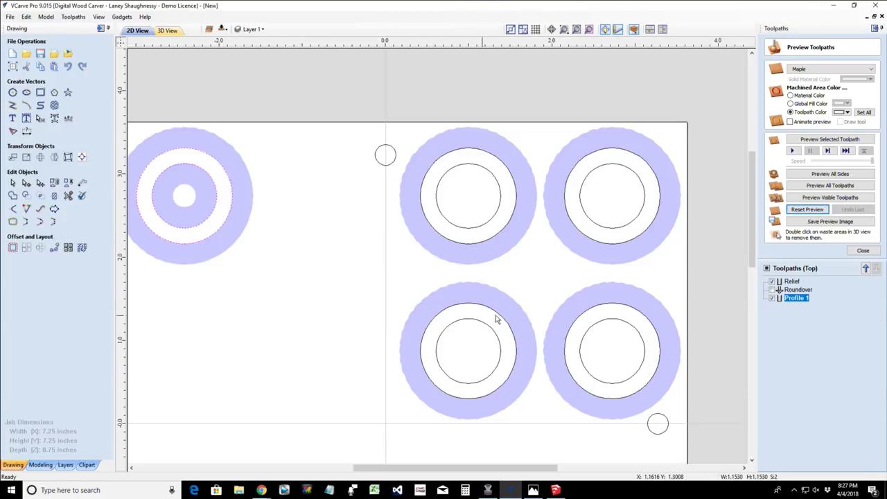
- Reselect all four rings' vectors for Profile 1 after the no-vectors warning and recalculate
{"action": "double_click", "coordinate": [797, 298]}
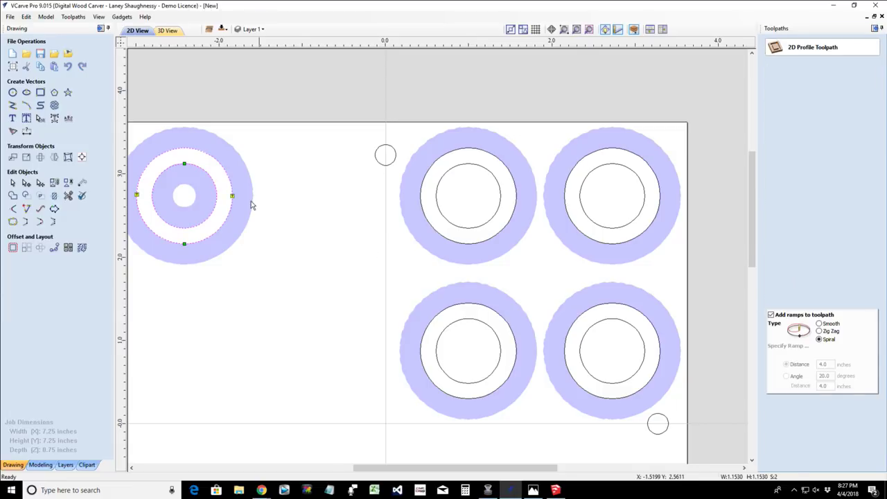
{"action": "left_click", "coordinate": [221, 230]}
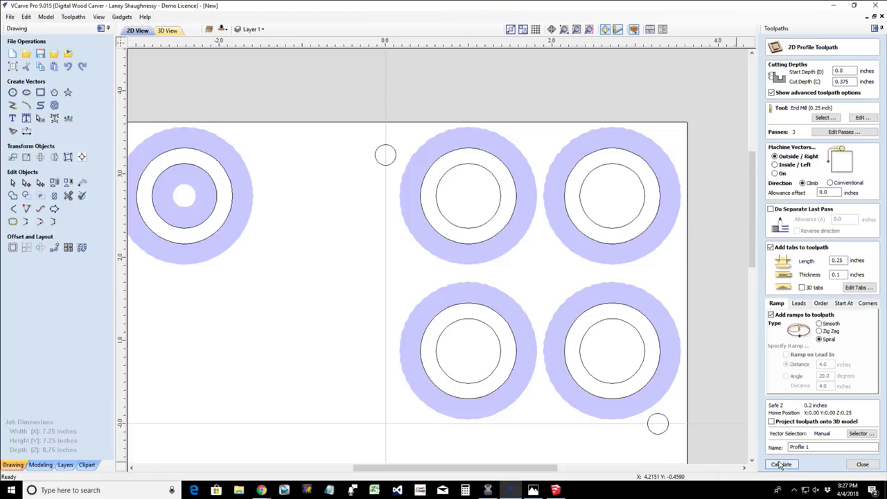
{"action": "left_click", "coordinate": [782, 465]}
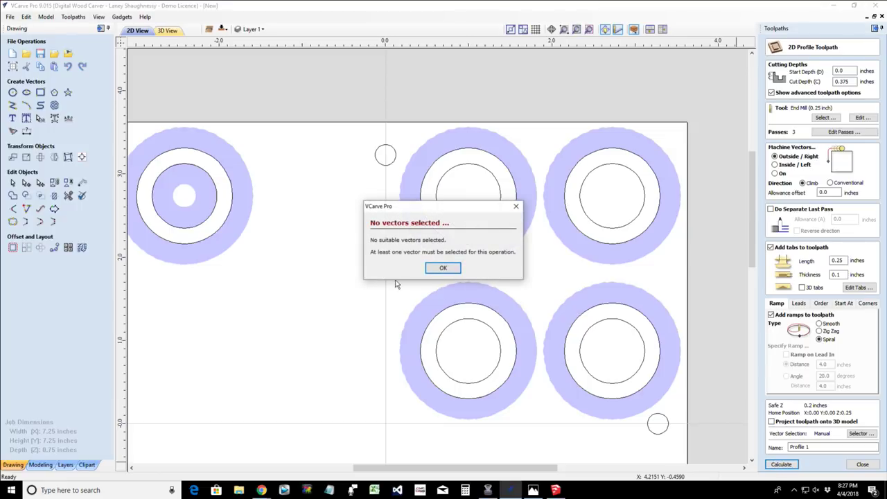
{"action": "left_click", "coordinate": [443, 268]}
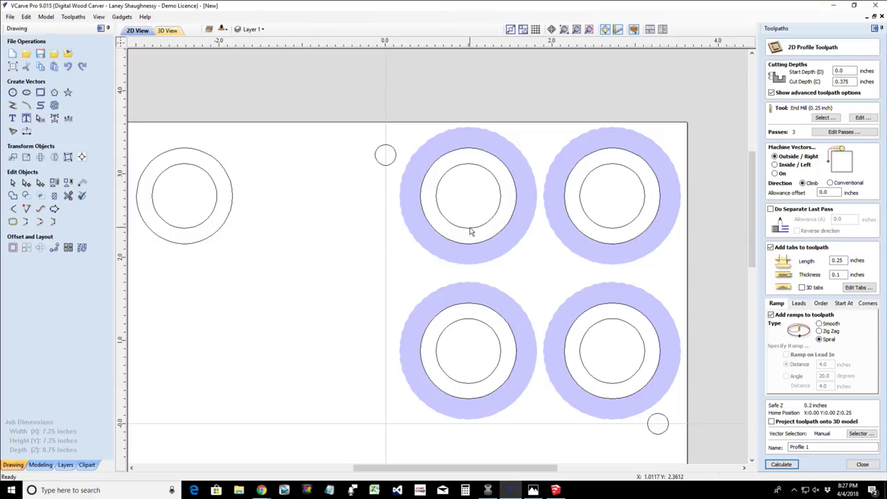
{"action": "left_click_drag", "start_coordinate": [594, 192], "coordinate": [478, 212]}
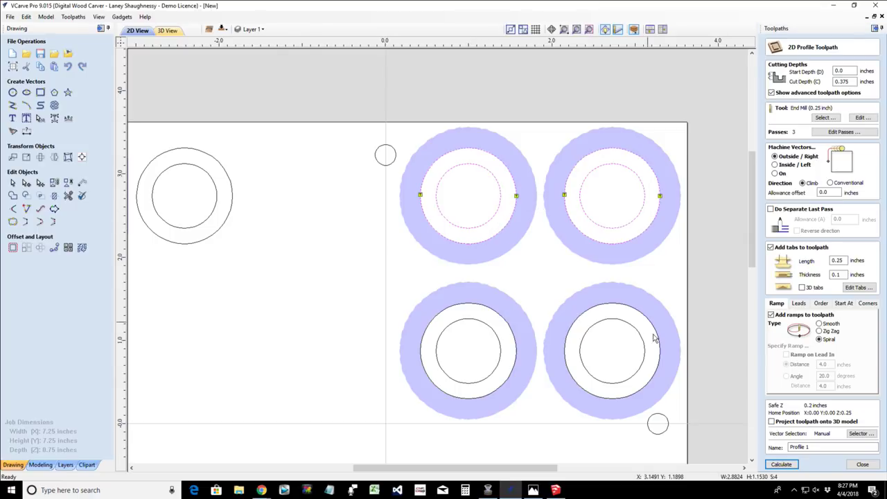
{"action": "left_click_drag", "start_coordinate": [630, 347], "coordinate": [442, 350], "text": "shift"}
{"action": "left_click", "coordinate": [781, 463]}
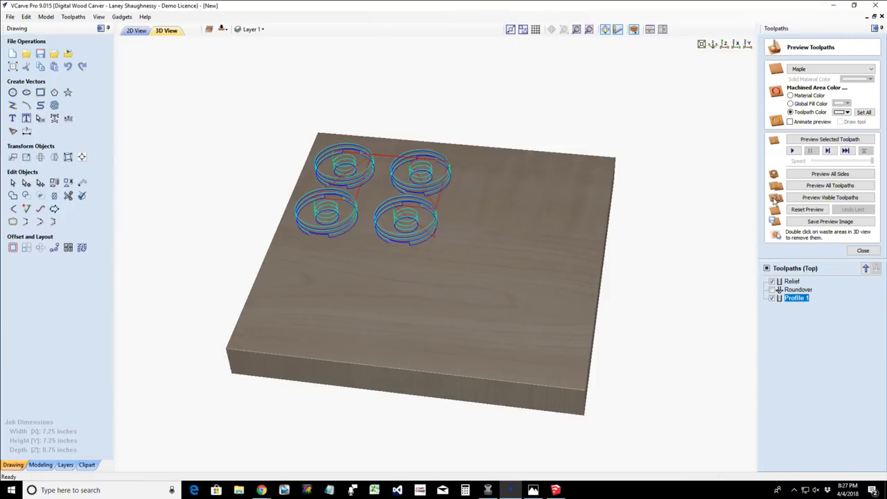
- Show the Roundover toolpath, then reset the preview to an uncut block with animation and tool drawing on
{"action": "left_click", "coordinate": [772, 290]}
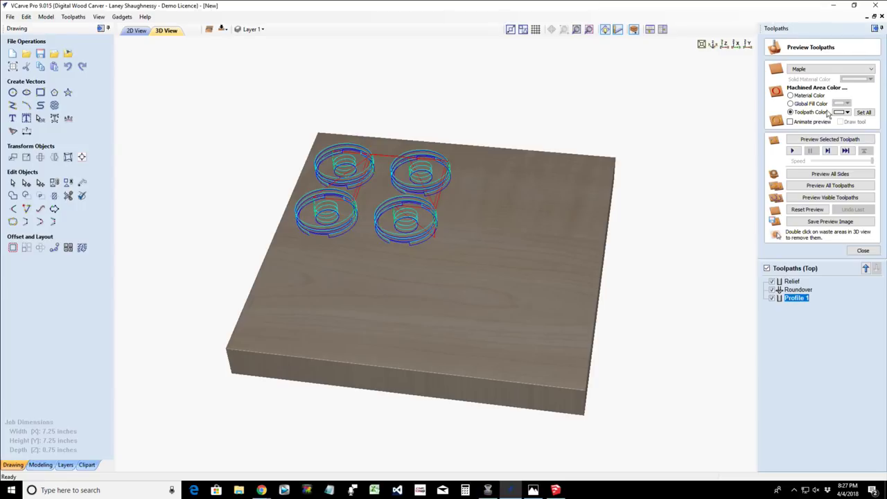
{"action": "left_click", "coordinate": [821, 140]}
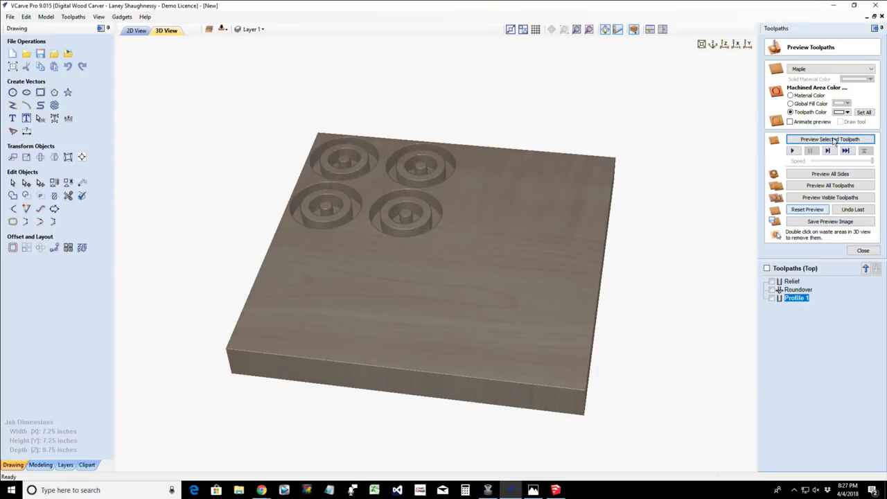
{"action": "left_click", "coordinate": [790, 123]}
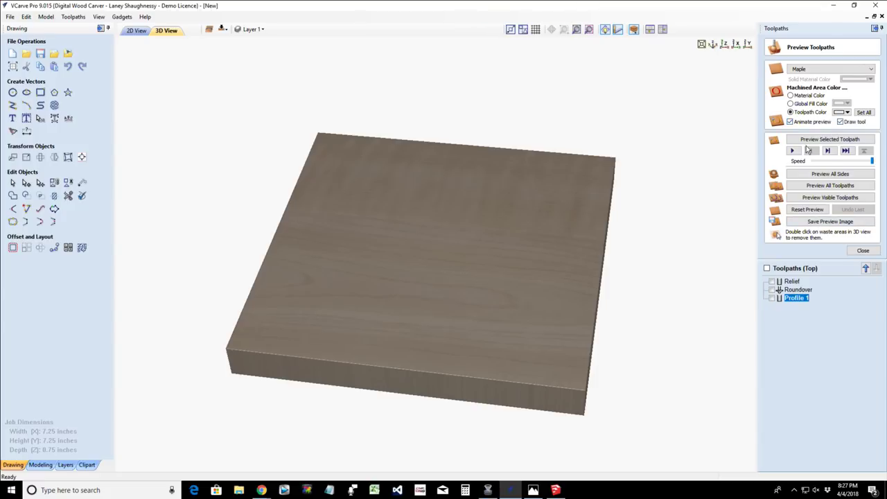
- Make Relief, Roundover and Profile 1 visible and simulate them, then hide Relief and Roundover
{"action": "left_click", "coordinate": [811, 142]}
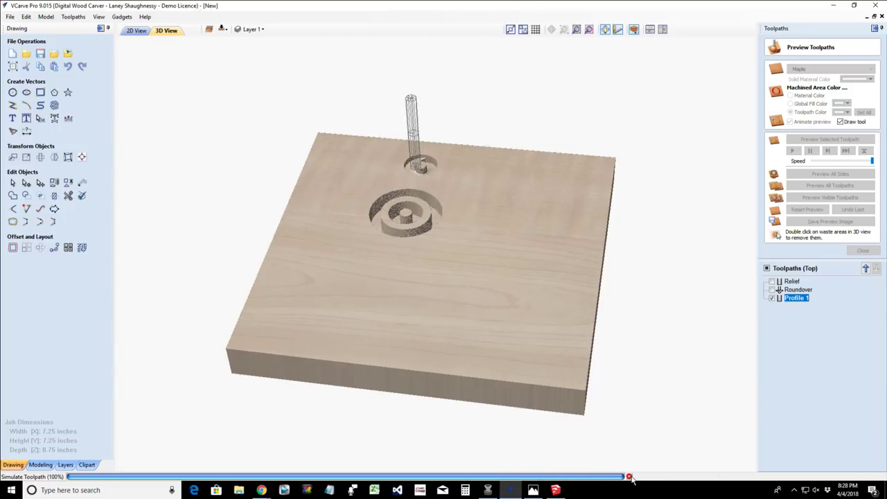
{"action": "left_click", "coordinate": [772, 281]}
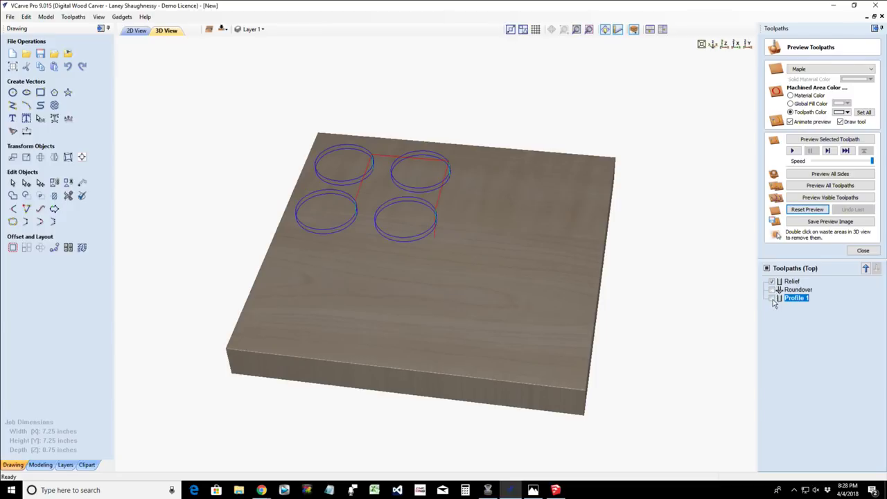
{"action": "left_click", "coordinate": [773, 290]}
{"action": "left_click", "coordinate": [772, 298]}
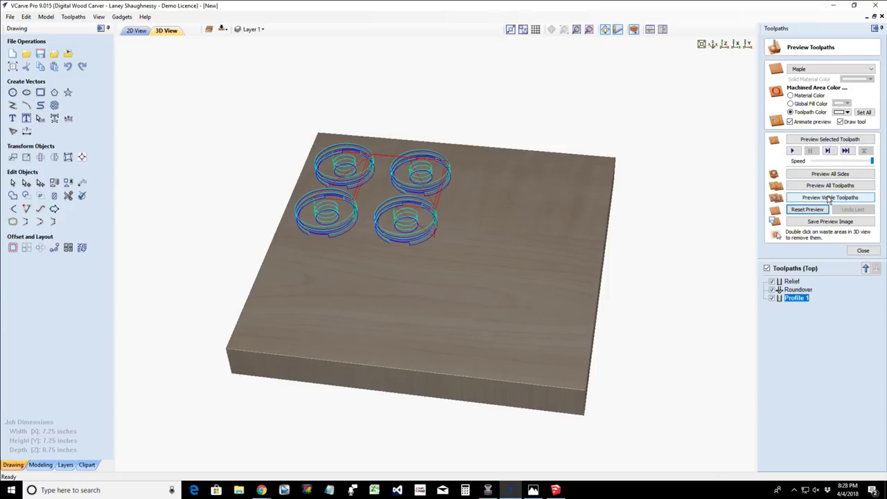
{"action": "left_click", "coordinate": [828, 198]}
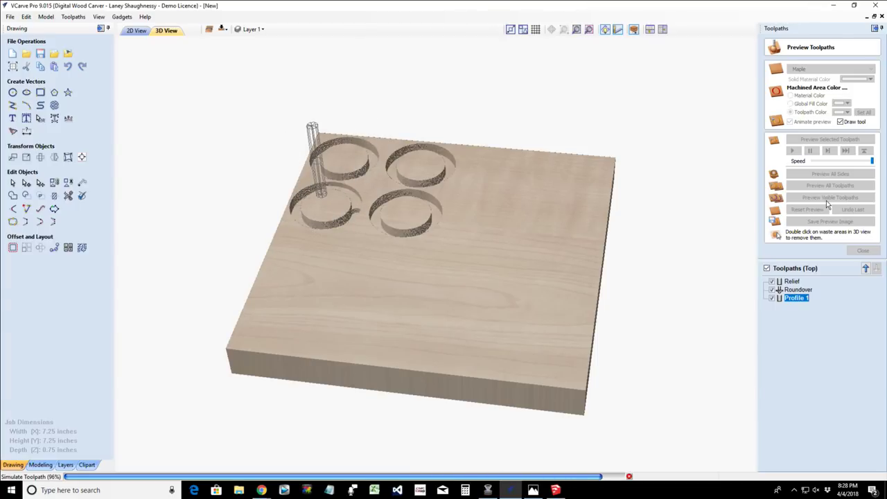
{"action": "left_click", "coordinate": [827, 200]}
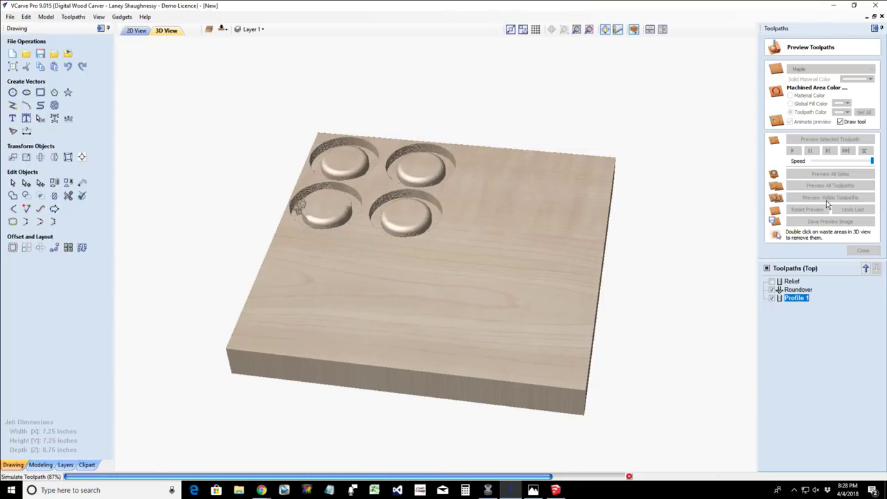
{"action": "left_click", "coordinate": [826, 201]}
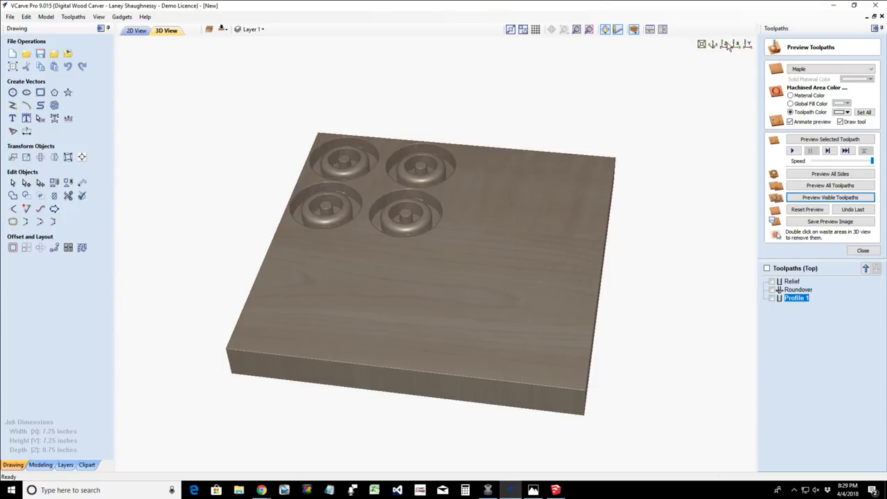
- Orbit the block, switch between top and isometric views, and zoom in on the four rings
{"action": "left_click_drag", "start_coordinate": [696, 108], "coordinate": [619, 235]}
{"action": "key", "text": "1"}
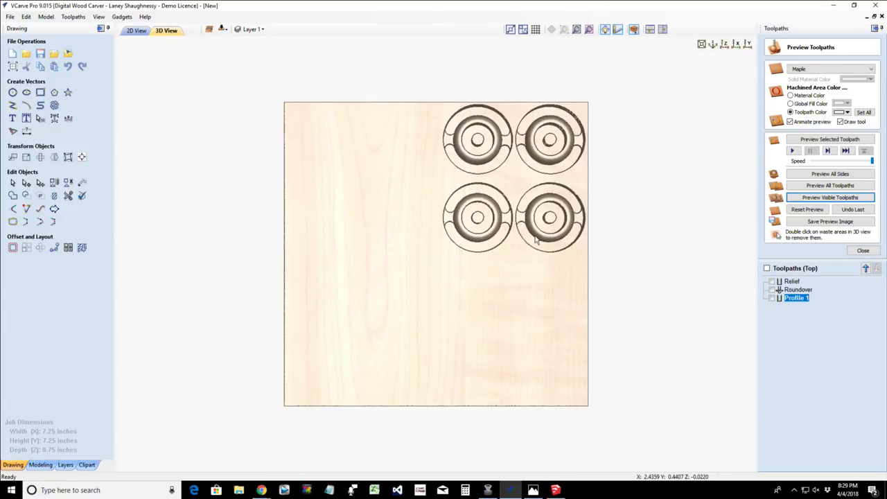
{"action": "key", "text": "0"}
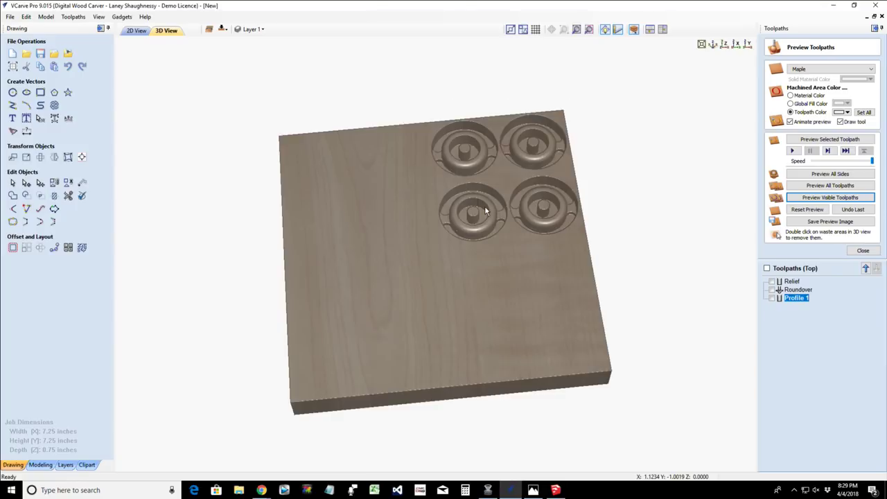
{"action": "scroll", "coordinate": [465, 232], "scroll_direction": "up", "scroll_amount": 6}
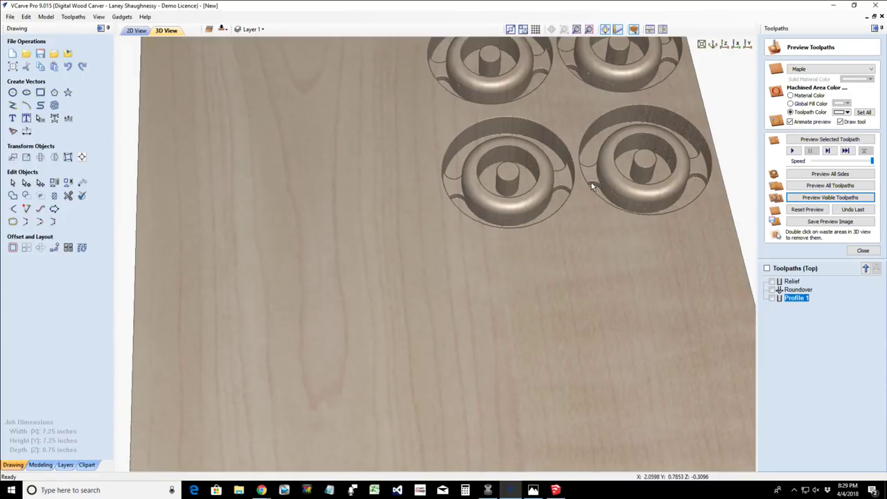
- Change Profile 1's tab thickness to 0.05 inch and recalculate the toolpath
{"action": "double_click", "coordinate": [786, 298]}
{"action": "double_click", "coordinate": [838, 274]}
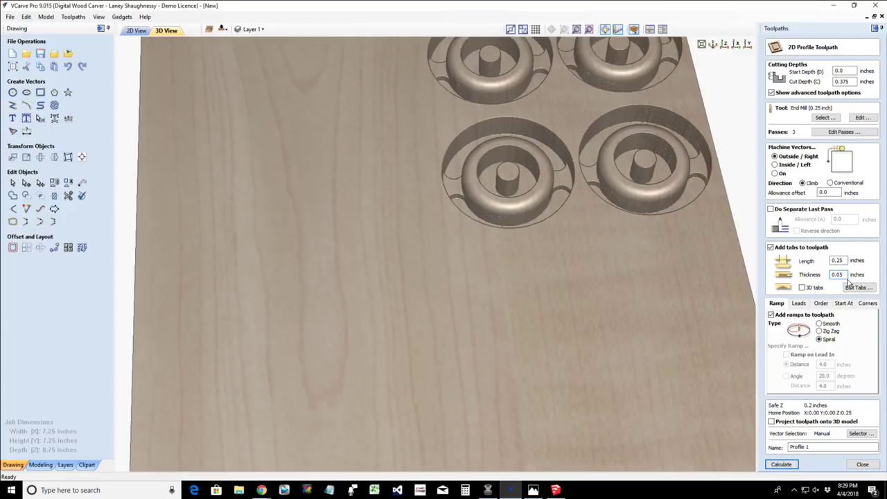
{"action": "left_click", "coordinate": [777, 465]}
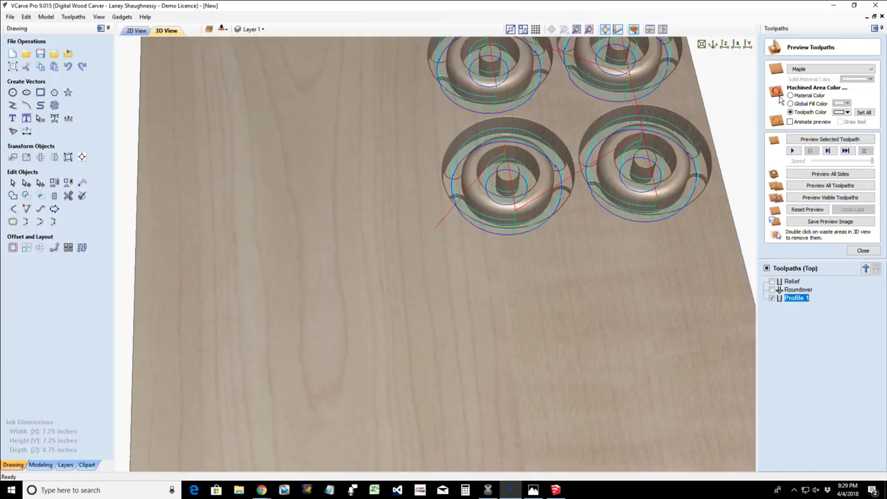
- Preview the recalculated Profile 1 cut, then flip the job to the plate's bottom side
{"action": "left_click", "coordinate": [825, 140]}
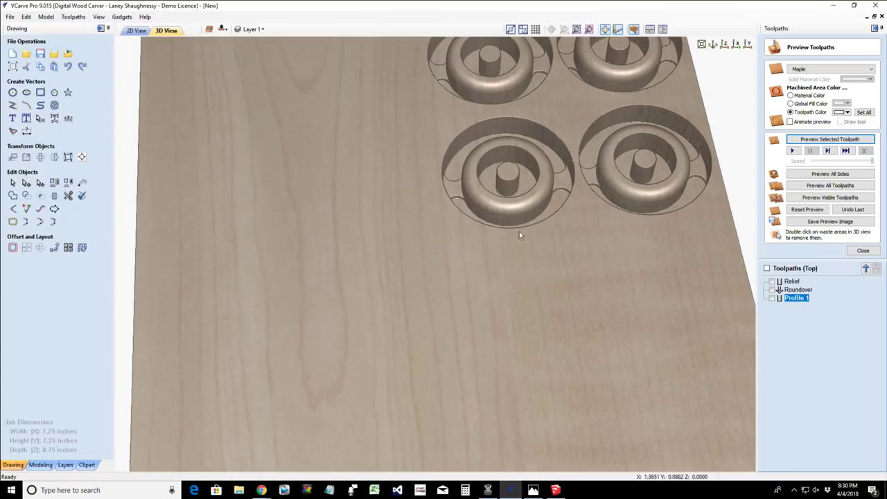
{"action": "left_click", "coordinate": [221, 30]}
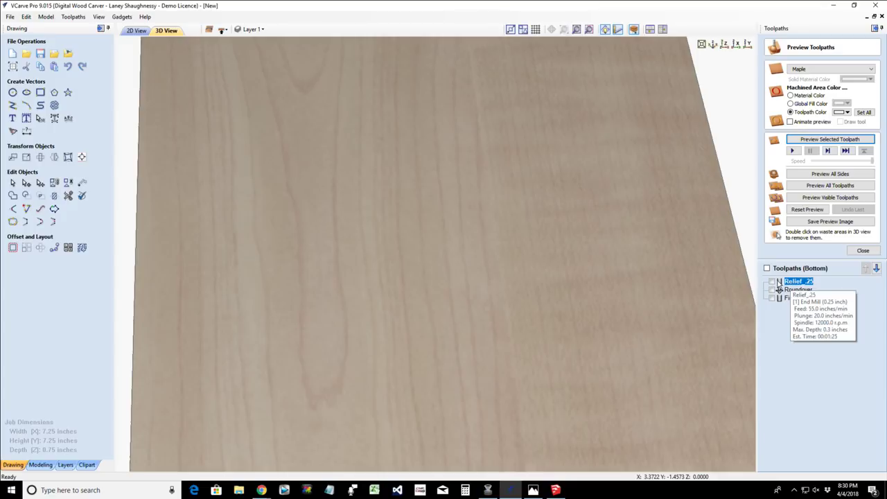
- Adjust the bottom Relief_.25 toolpath's cut depth and recalculate it
{"action": "double_click", "coordinate": [797, 281]}
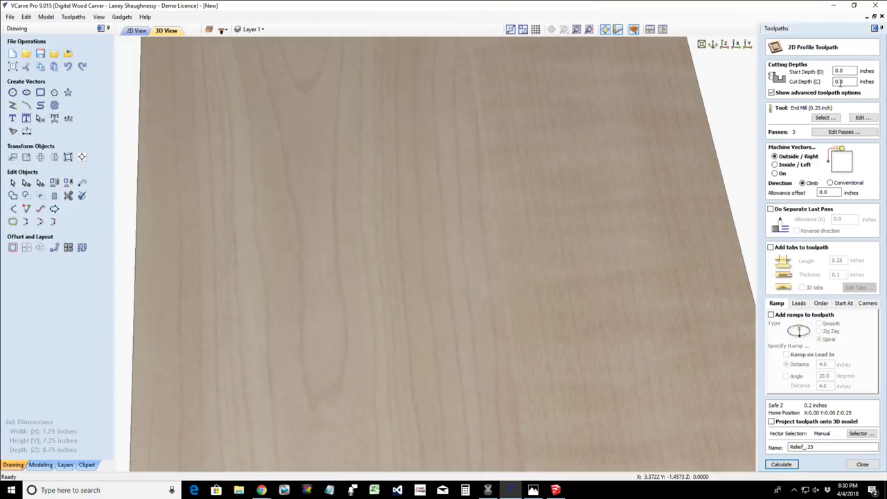
{"action": "left_click_drag", "start_coordinate": [840, 82], "coordinate": [853, 81]}
{"action": "left_click", "coordinate": [781, 464]}
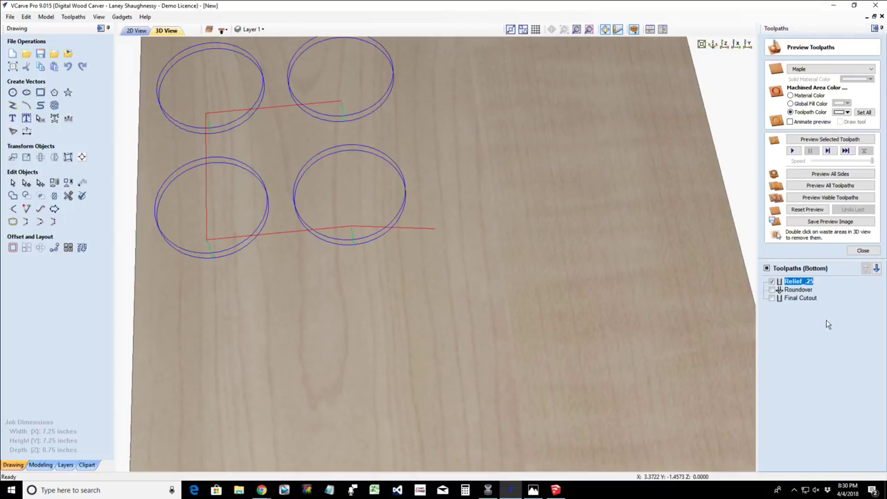
- Give Final Cutout a 0.375 inch cut depth and 0.05 inch tabs, then recalculate
{"action": "left_click", "coordinate": [791, 290]}
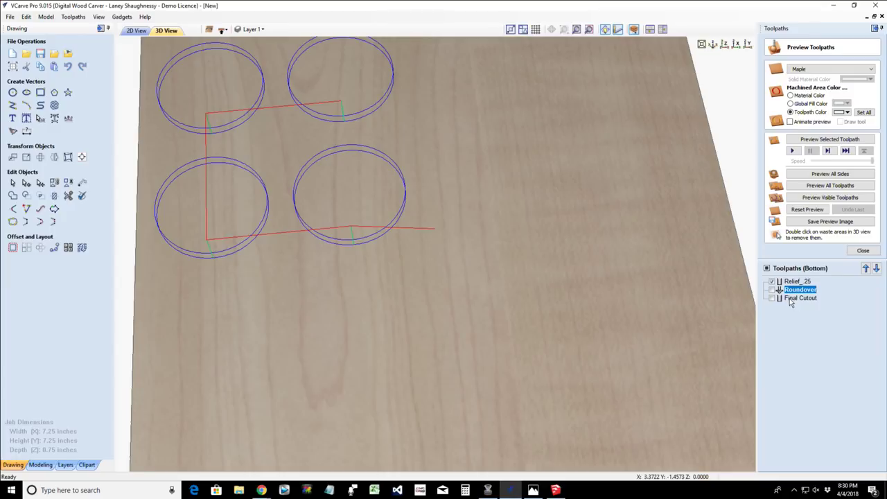
{"action": "double_click", "coordinate": [792, 299]}
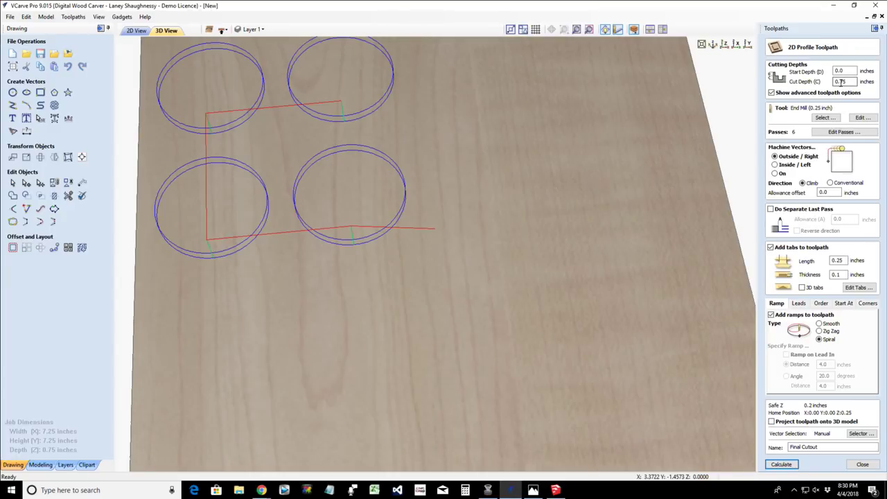
{"action": "double_click", "coordinate": [841, 81]}
{"action": "left_click_drag", "start_coordinate": [837, 274], "coordinate": [851, 264]}
{"action": "left_click", "coordinate": [844, 261]}
{"action": "left_click", "coordinate": [780, 464]}
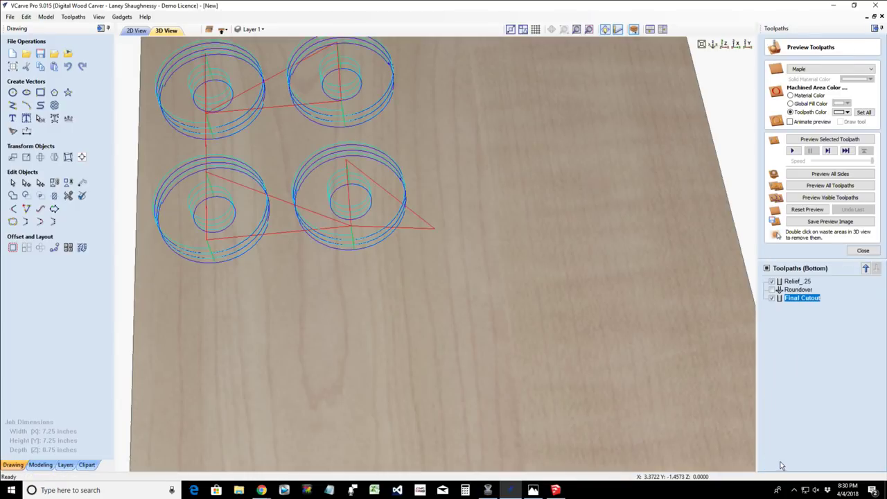
- Simulate the visible bottom toolpaths, including Final Cutout, with animation and the tool shown
{"action": "left_click", "coordinate": [773, 297]}
{"action": "left_click", "coordinate": [790, 121]}
{"action": "left_click", "coordinate": [840, 122]}
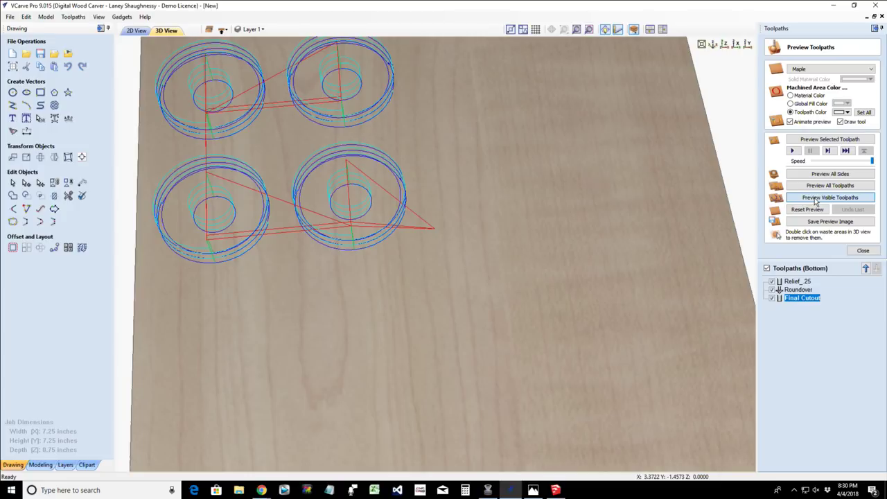
{"action": "left_click", "coordinate": [816, 199]}
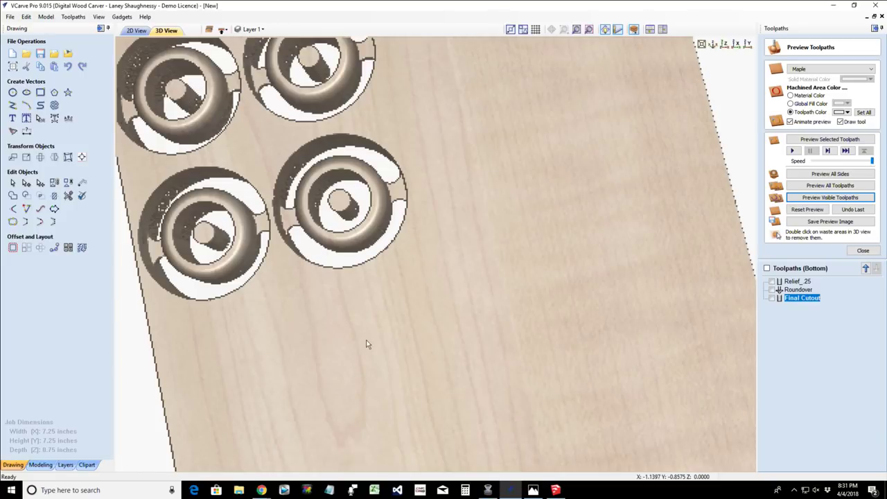
- Remove the waste plug from the top-right ring and orbit the 3D preview to inspect it
{"action": "left_click_drag", "start_coordinate": [367, 344], "coordinate": [386, 279]}
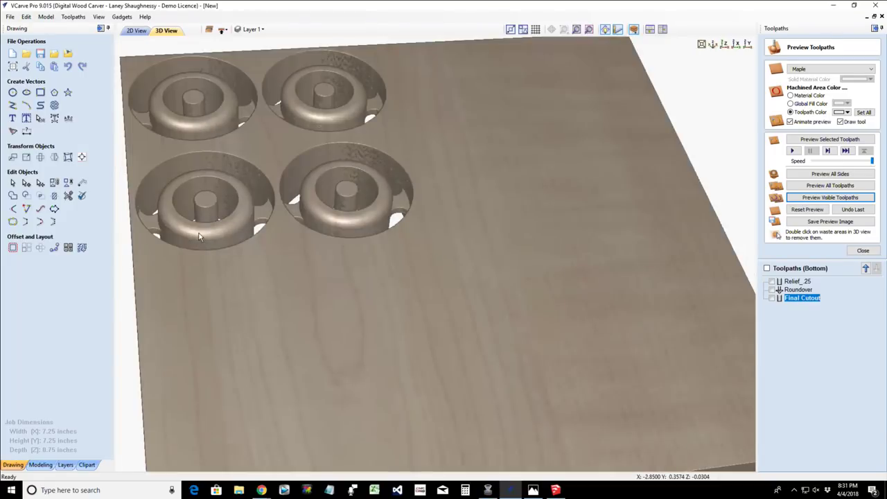
{"action": "scroll", "coordinate": [199, 234], "scroll_direction": "up", "scroll_amount": 3}
{"action": "scroll", "coordinate": [376, 199], "scroll_direction": "up", "scroll_amount": 2}
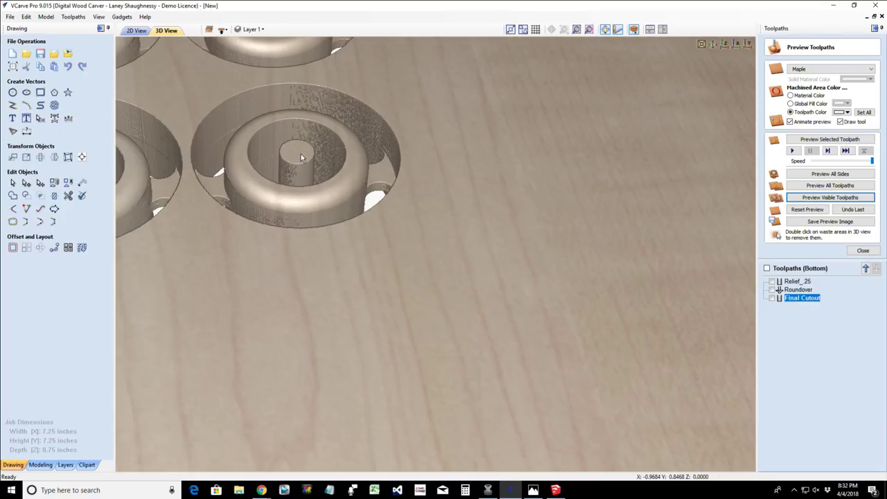
{"action": "scroll", "coordinate": [300, 154], "scroll_direction": "down", "scroll_amount": 1}
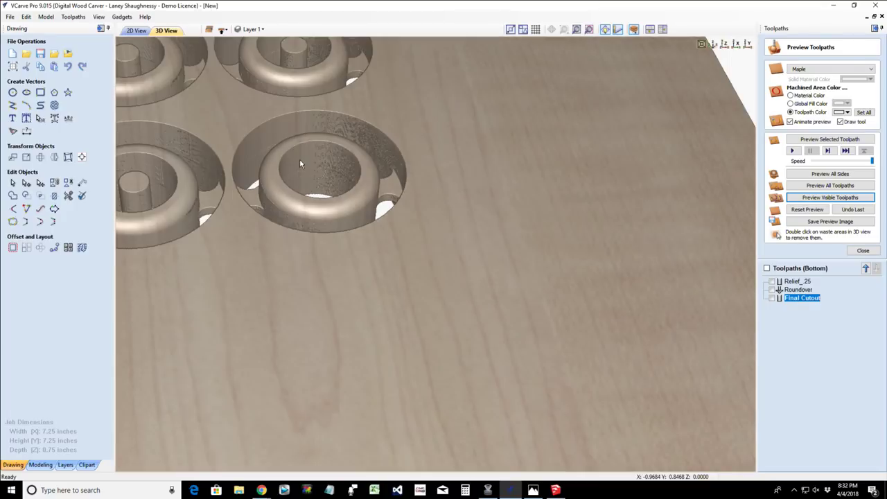
{"action": "scroll", "coordinate": [299, 159], "scroll_direction": "down", "scroll_amount": 1}
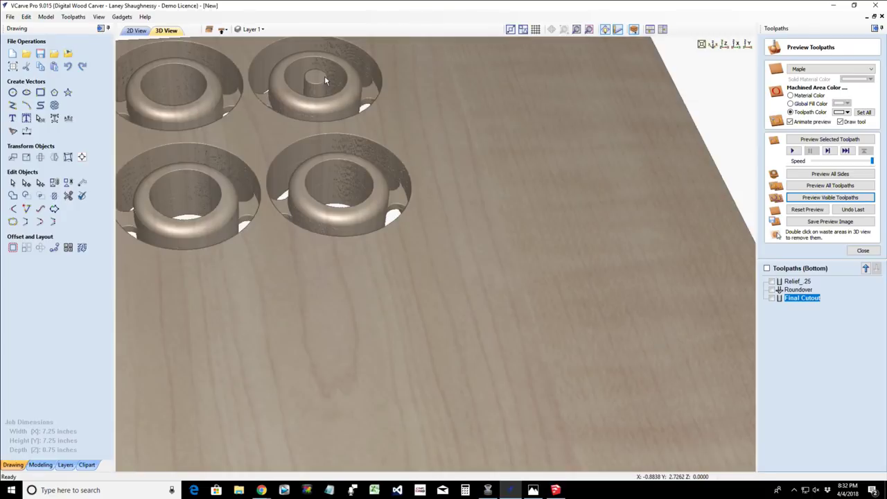
{"action": "double_click", "coordinate": [324, 79]}
{"action": "scroll", "coordinate": [411, 329], "scroll_direction": "down", "scroll_amount": 2}
{"action": "left_click_drag", "start_coordinate": [412, 330], "coordinate": [246, 251]}
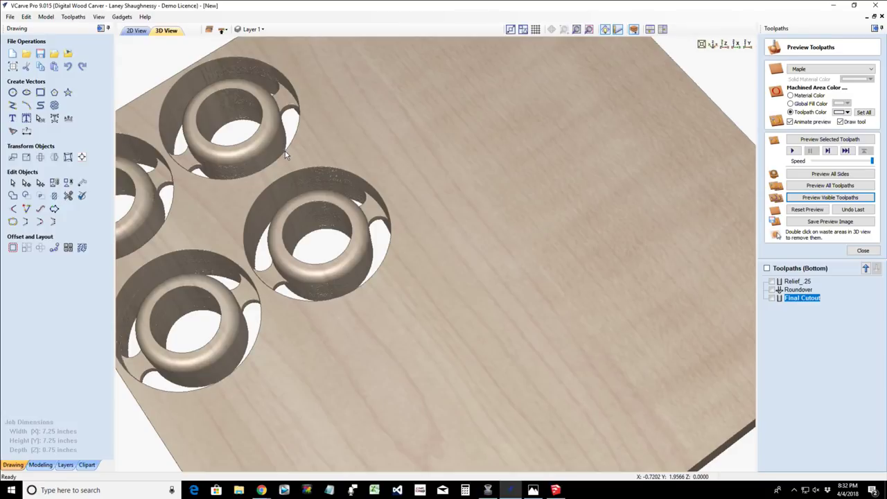
- Return to the 2D drawing, adjust the zoom, and close the toolpath preview
{"action": "left_click", "coordinate": [136, 30]}
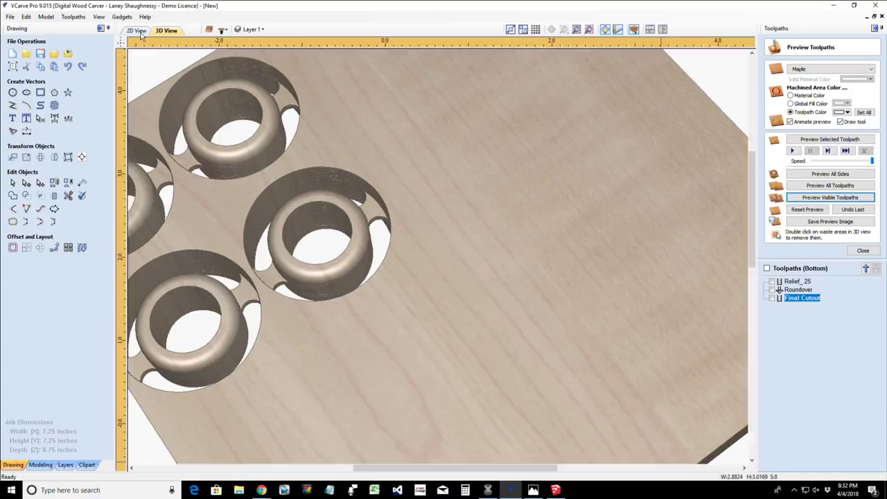
{"action": "scroll", "coordinate": [396, 305], "scroll_direction": "down", "scroll_amount": 5}
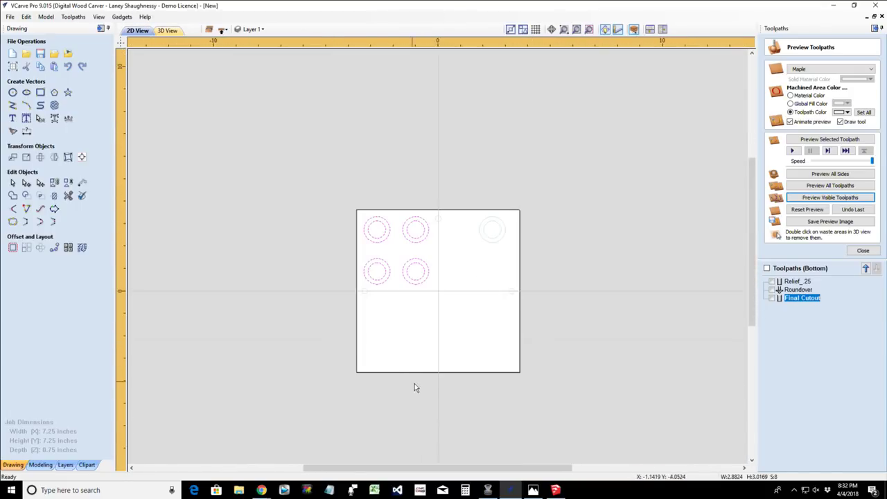
{"action": "scroll", "coordinate": [414, 381], "scroll_direction": "up", "scroll_amount": 3}
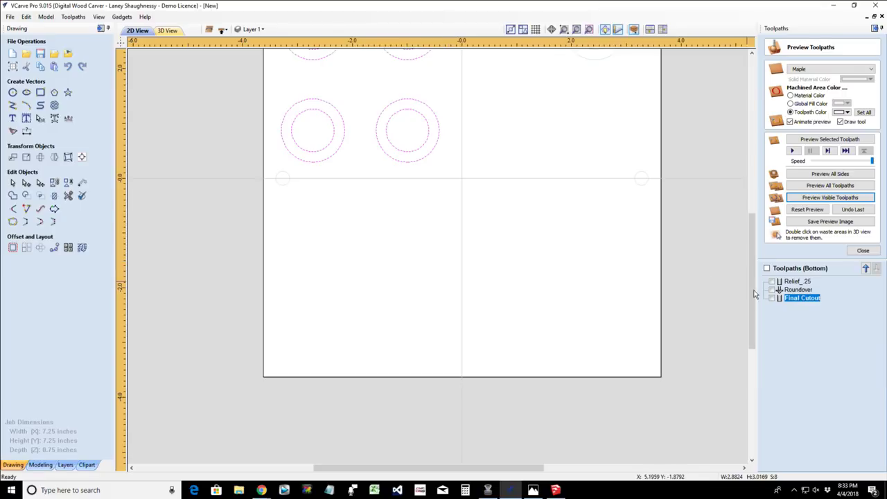
{"action": "key", "text": "Escape"}
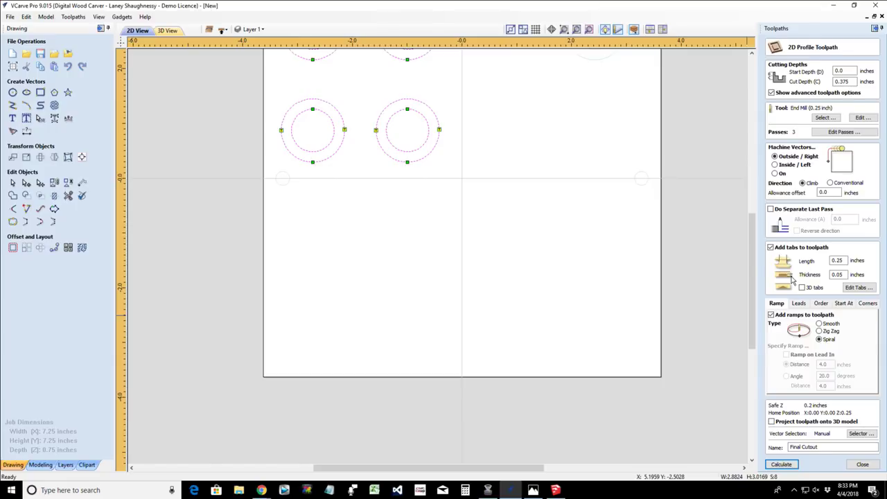
- Switch to the 3D view, then zoom and tilt to examine the cut-out rings and tabs
{"action": "left_click", "coordinate": [168, 30]}
{"action": "scroll", "coordinate": [269, 305], "scroll_direction": "up", "scroll_amount": 3}
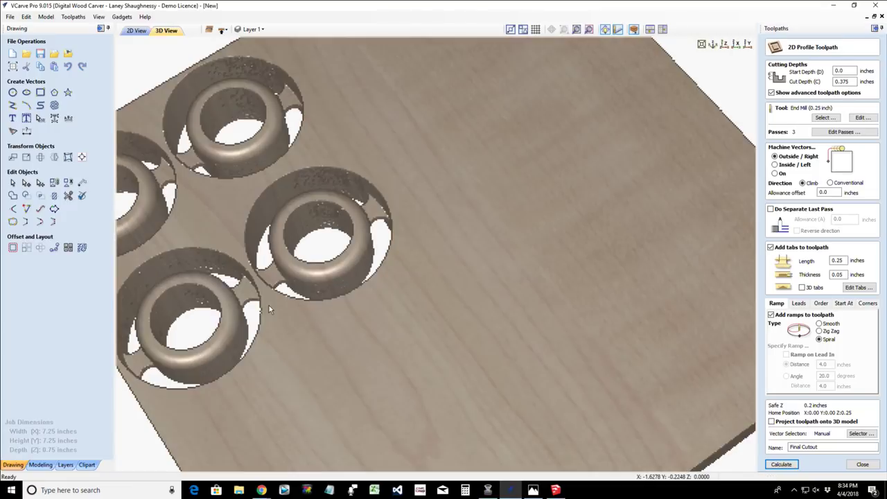
{"action": "left_click_drag", "start_coordinate": [269, 305], "coordinate": [371, 236]}
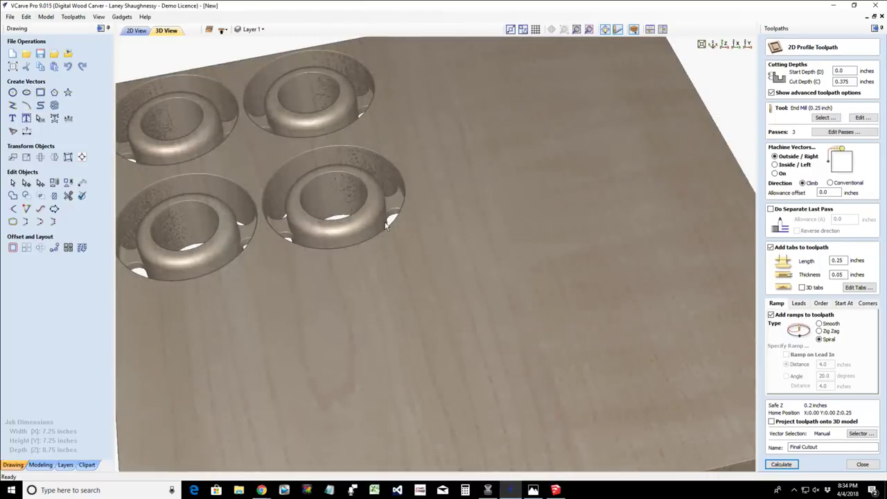
{"action": "left_click_drag", "start_coordinate": [322, 265], "coordinate": [324, 300]}
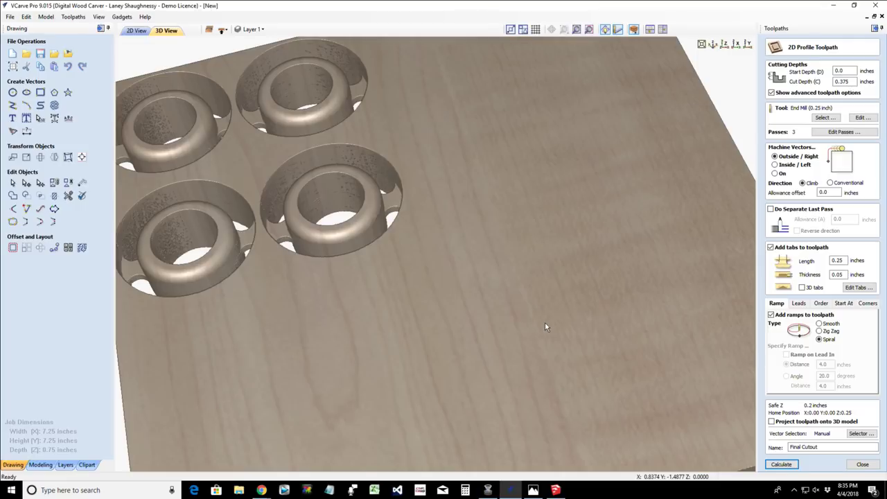
- Open Calculator and enter 0.0625
{"action": "left_click", "coordinate": [465, 490]}
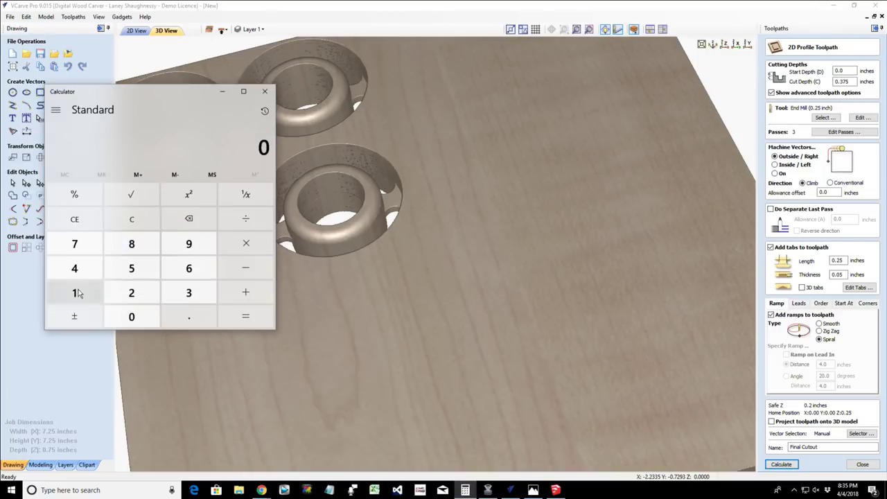
{"action": "key", "text": "period"}
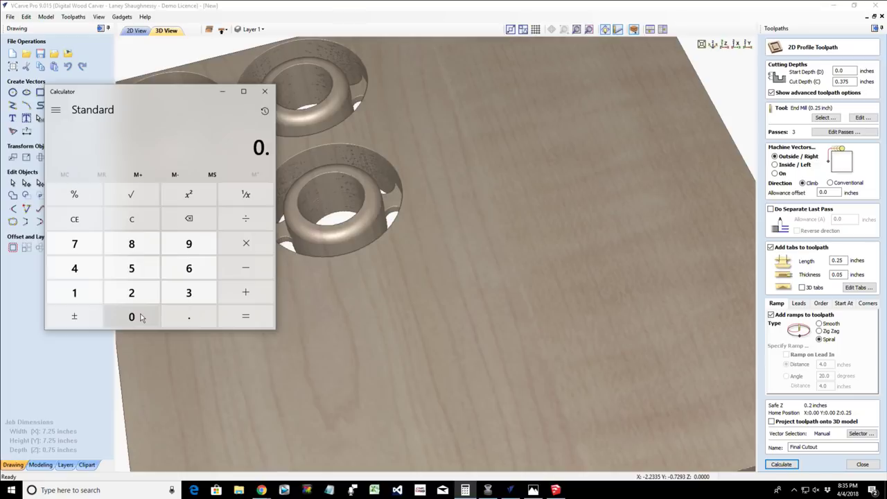
{"action": "left_click", "coordinate": [138, 315]}
{"action": "left_click", "coordinate": [189, 269]}
{"action": "left_click", "coordinate": [131, 293]}
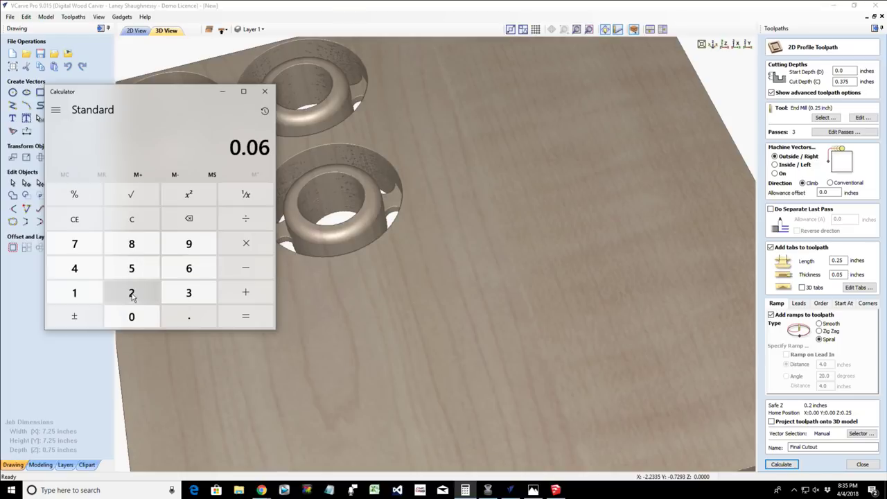
{"action": "left_click", "coordinate": [128, 274]}
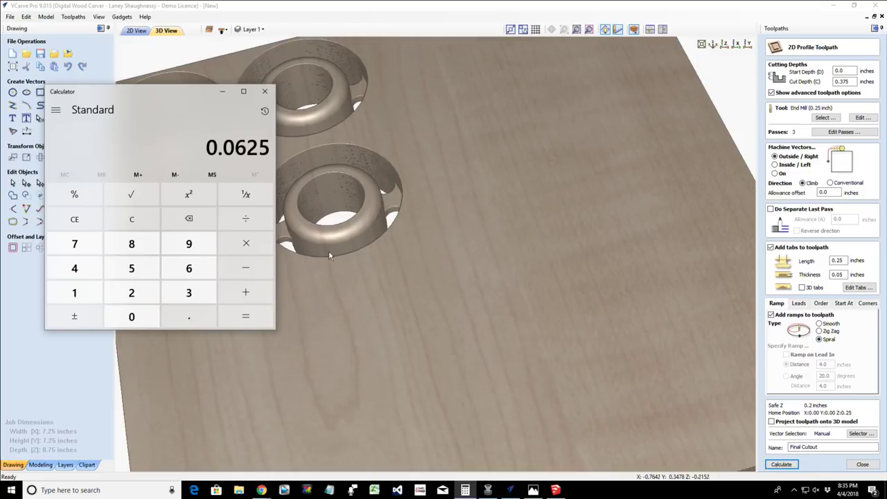
- Subtract 0.02 to get 0.0425
{"action": "left_click", "coordinate": [245, 268]}
{"action": "left_click", "coordinate": [194, 317]}
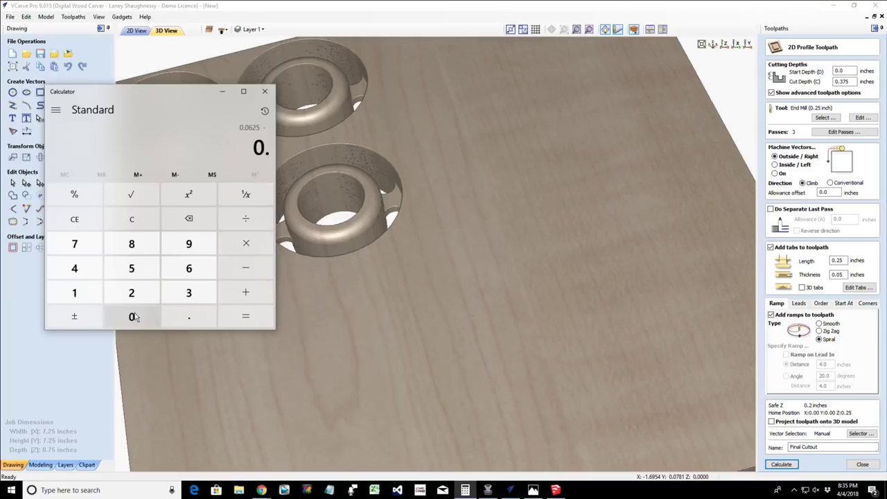
{"action": "left_click", "coordinate": [131, 317]}
{"action": "left_click", "coordinate": [132, 292]}
{"action": "left_click", "coordinate": [241, 321]}
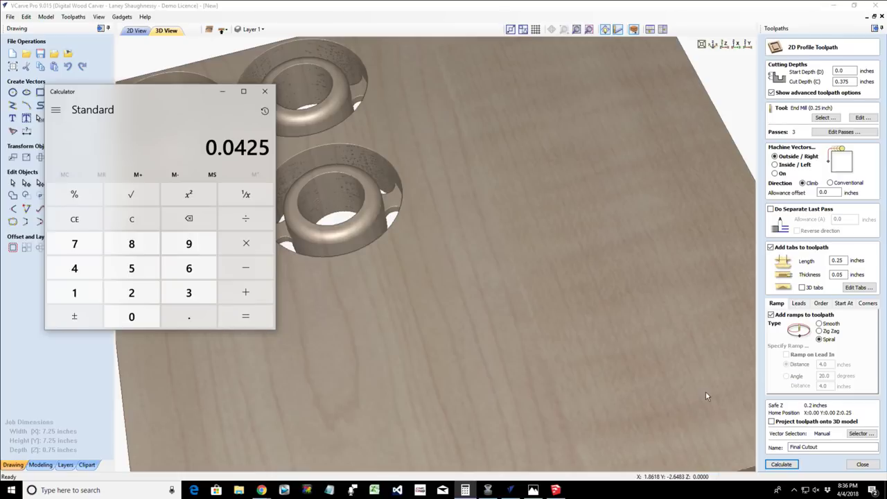
- Change the Final Cutout tab thickness to 0
{"action": "double_click", "coordinate": [839, 275]}
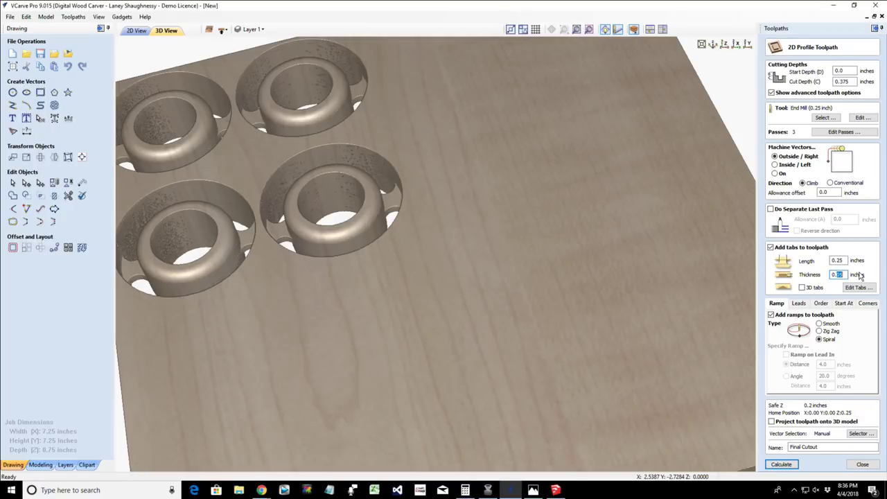
{"action": "type", "text": "0.08"}
{"action": "key", "text": "BackSpace"}
{"action": "key", "text": "BackSpace"}
{"action": "key", "text": "BackSpace"}
{"action": "type", "text": "0825"}
{"action": "left_click_drag", "start_coordinate": [847, 275], "coordinate": [823, 281]}
{"action": "key", "text": "BackSpace"}
{"action": "type", "text": "0"}
{"action": "type", "text": "."}
- Orbit the 3D view down onto the holes, then return to the 2D drawing
{"action": "left_click_drag", "start_coordinate": [353, 255], "coordinate": [347, 211]}
{"action": "left_click_drag", "start_coordinate": [416, 79], "coordinate": [293, 217]}
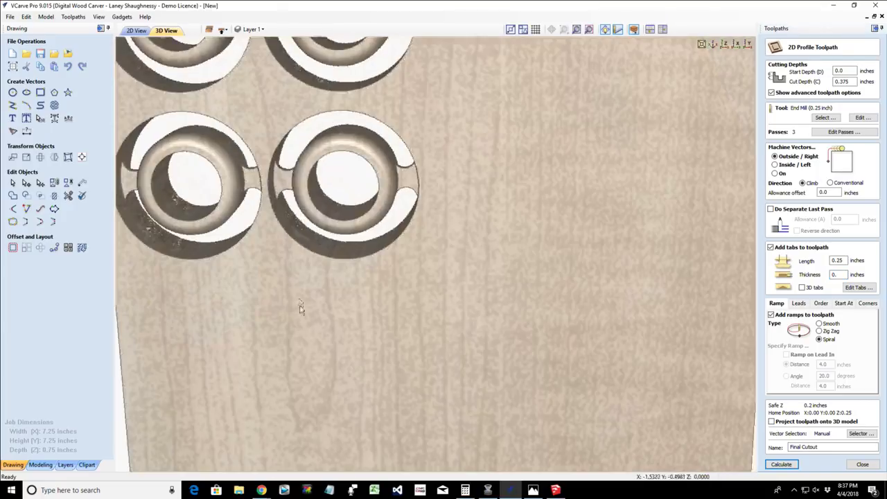
{"action": "left_click_drag", "start_coordinate": [302, 308], "coordinate": [302, 233]}
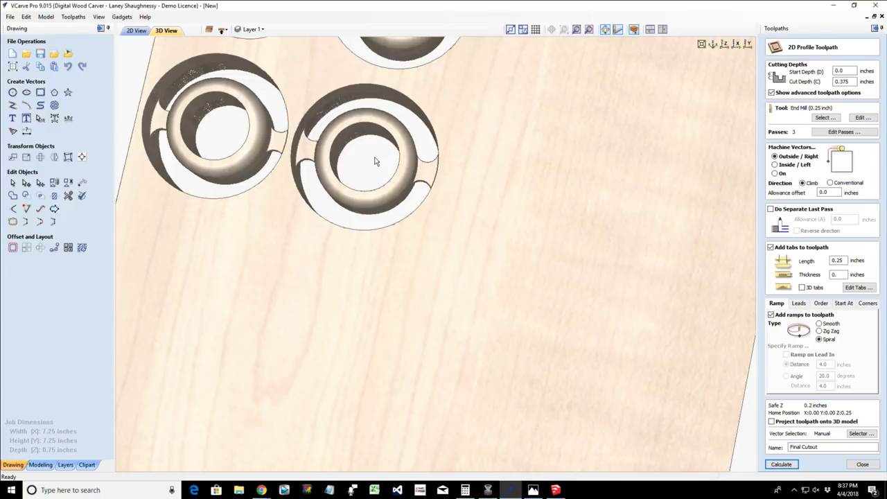
{"action": "left_click", "coordinate": [136, 32]}
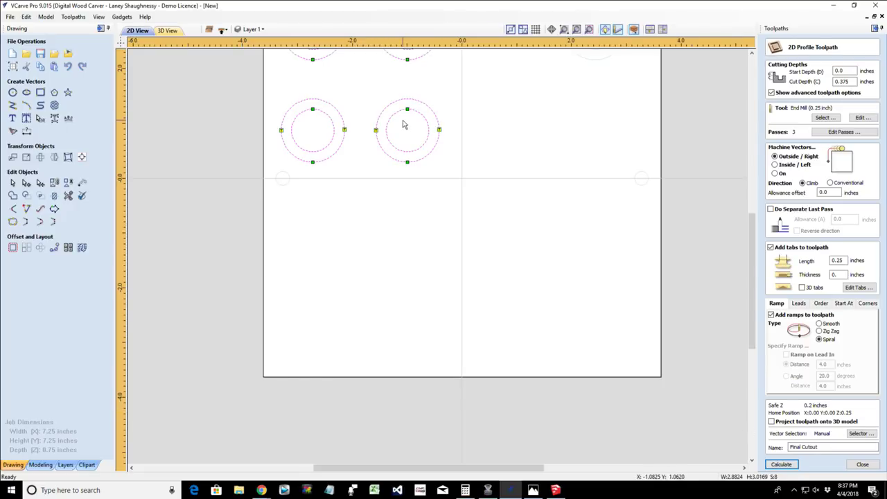
- Recalculate Final Cutout, accept that no tabs will be added, and reset the preview
{"action": "left_click", "coordinate": [770, 465]}
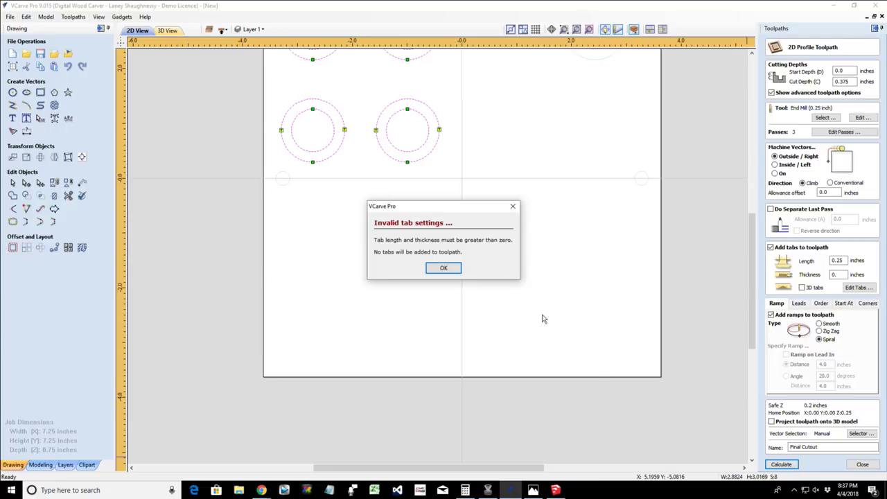
{"action": "left_click", "coordinate": [441, 268]}
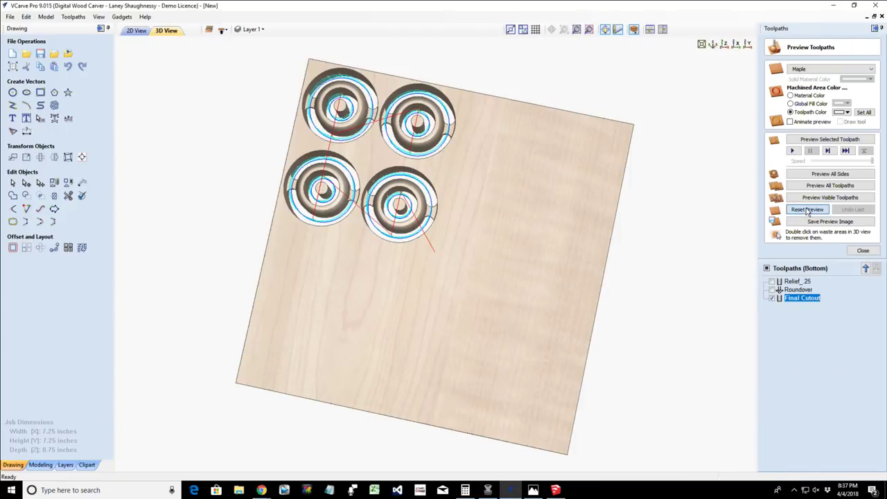
{"action": "left_click", "coordinate": [807, 210]}
- Add the left and right rings' inner circles to Final Cutout and recalculate past the tab warning
{"action": "double_click", "coordinate": [801, 305]}
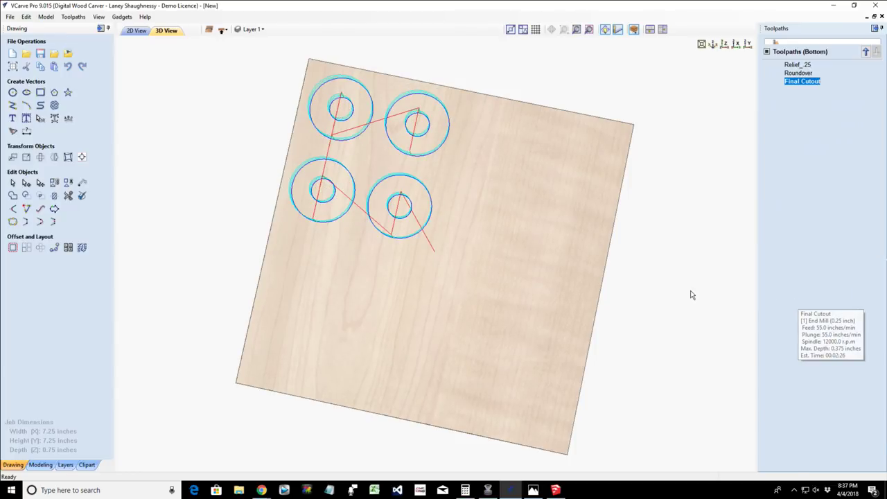
{"action": "left_click", "coordinate": [134, 36]}
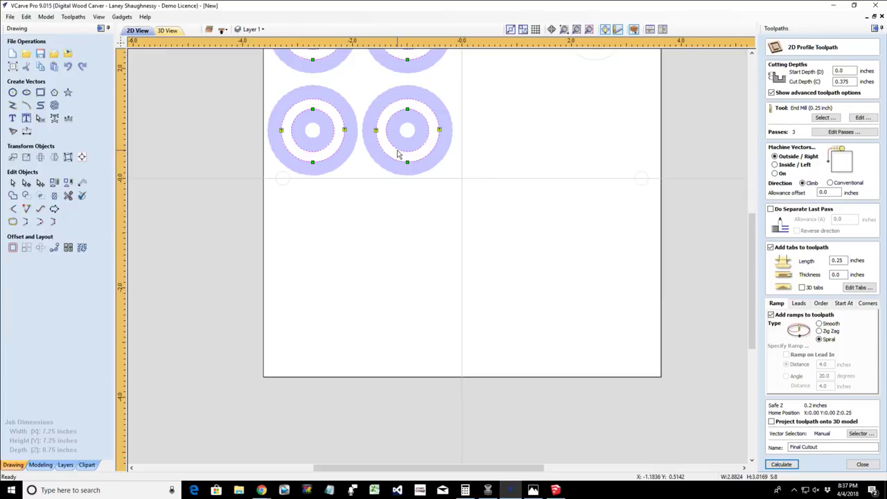
{"action": "left_click", "coordinate": [397, 150]}
{"action": "left_click", "coordinate": [306, 153], "text": "shift"}
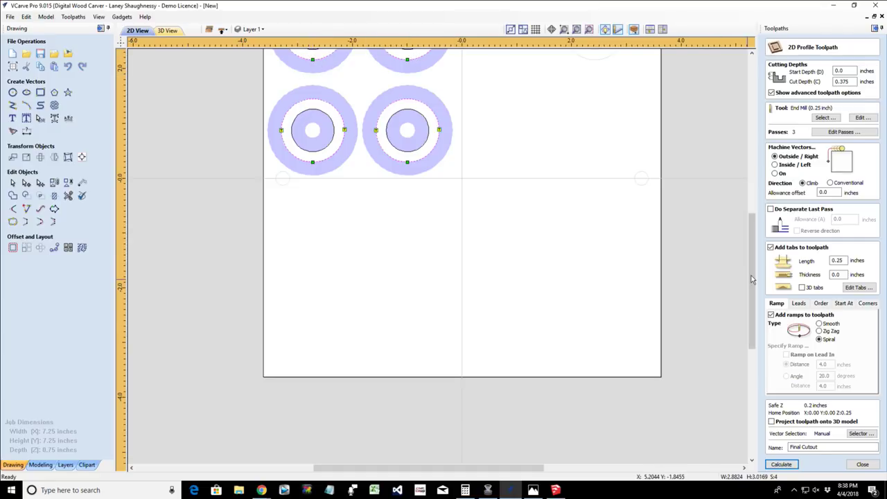
{"action": "left_click_drag", "start_coordinate": [752, 281], "coordinate": [745, 244]}
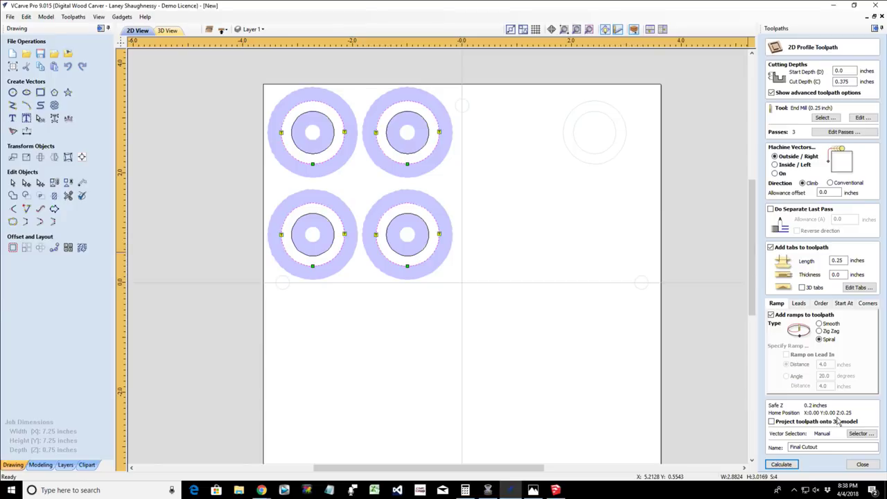
{"action": "left_click", "coordinate": [787, 468]}
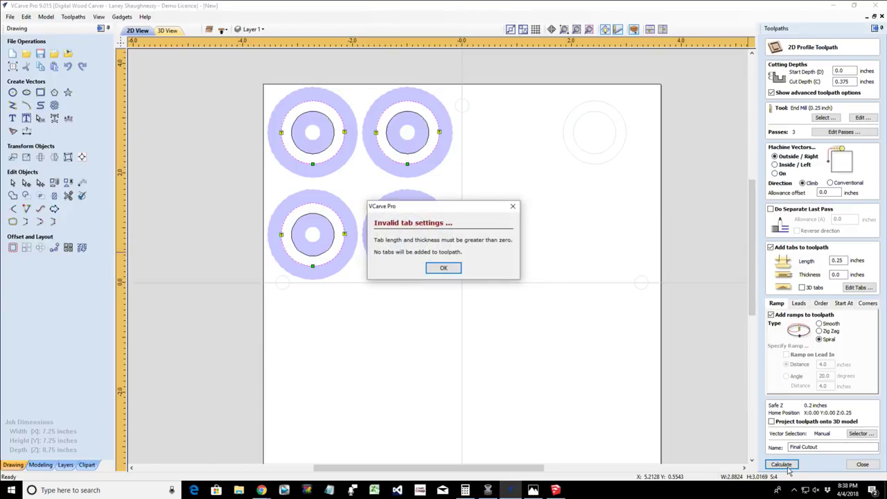
{"action": "left_click", "coordinate": [442, 269]}
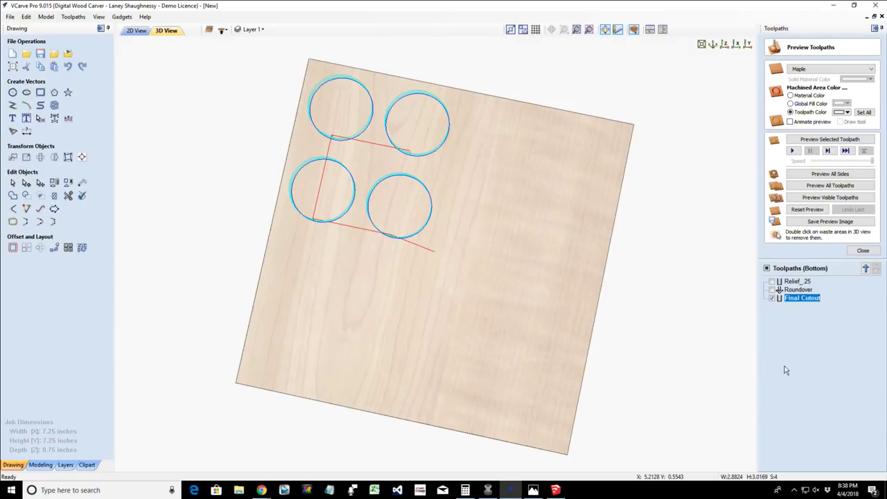
- Set the tab thickness to 0.05 inch, recalculate, and close the preview
{"action": "left_click", "coordinate": [803, 298]}
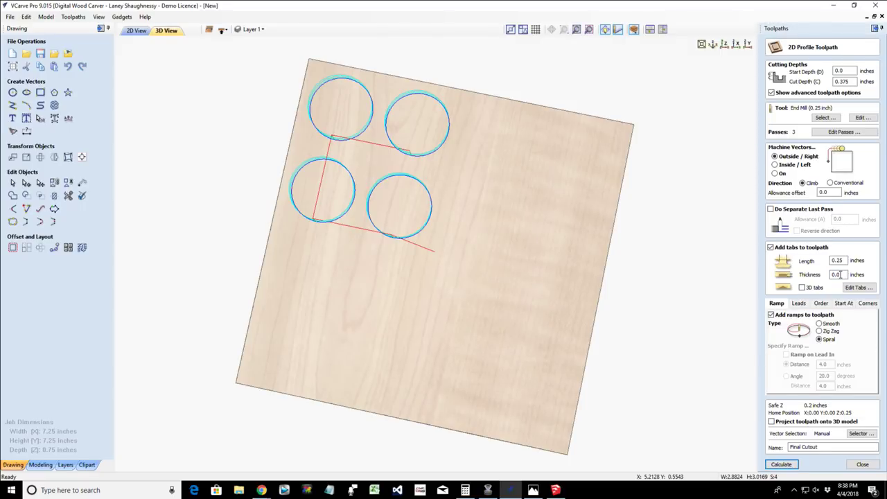
{"action": "type", "text": "5"}
{"action": "left_click", "coordinate": [782, 464]}
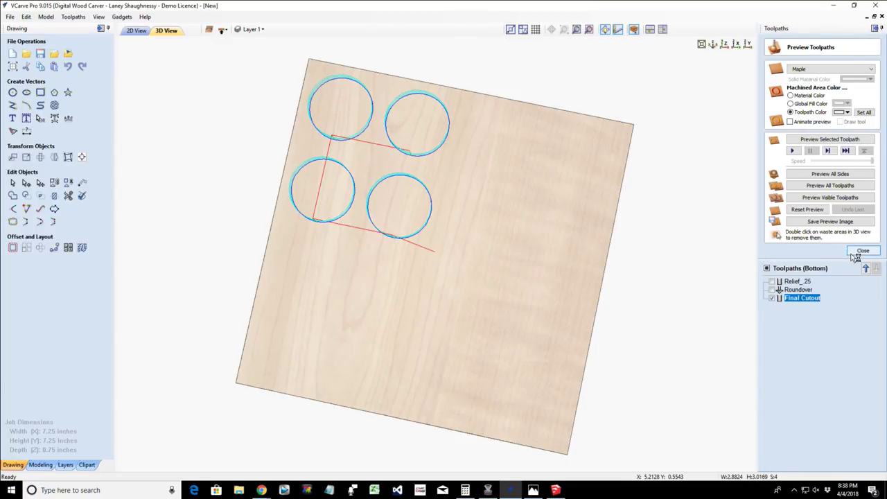
{"action": "left_click", "coordinate": [863, 251]}
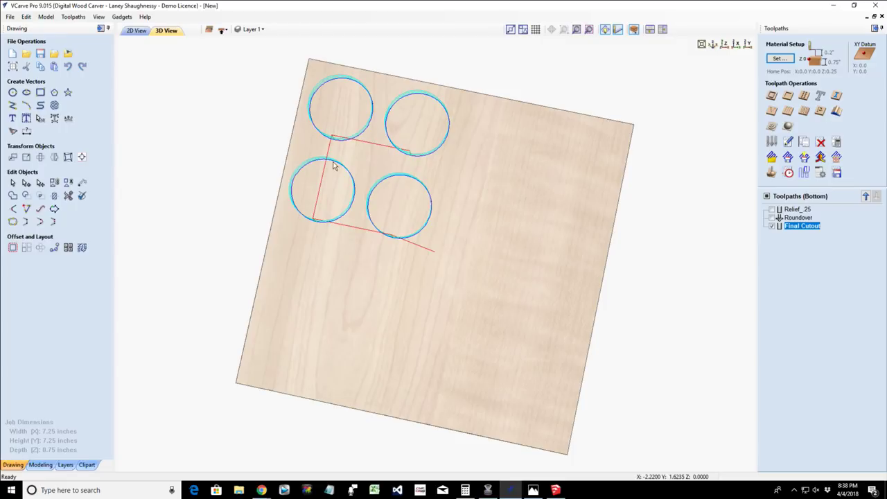
- Start a pocket toolpath and select the four rings' inner circles
{"action": "left_click", "coordinate": [787, 96]}
{"action": "left_click", "coordinate": [135, 31]}
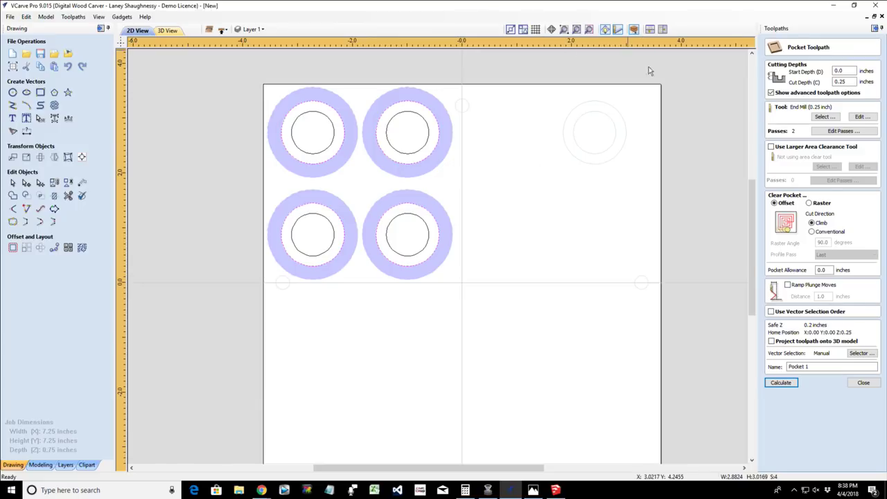
{"action": "left_click", "coordinate": [605, 30]}
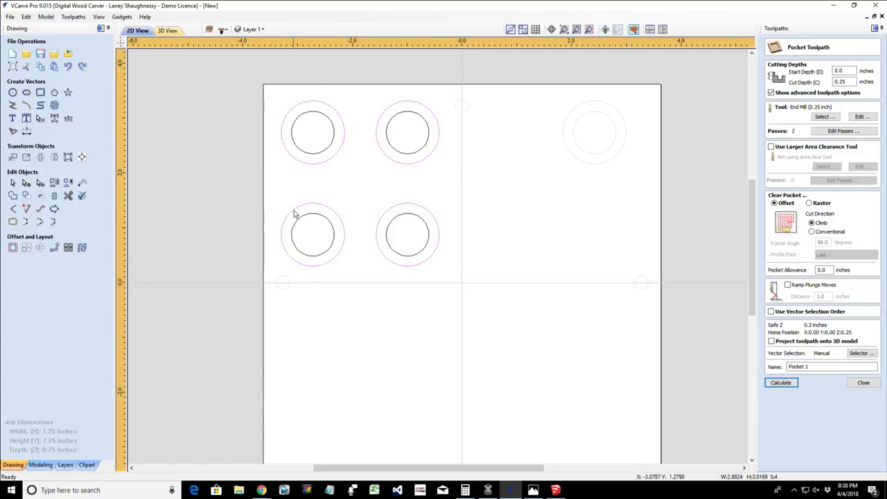
{"action": "left_click", "coordinate": [318, 156]}
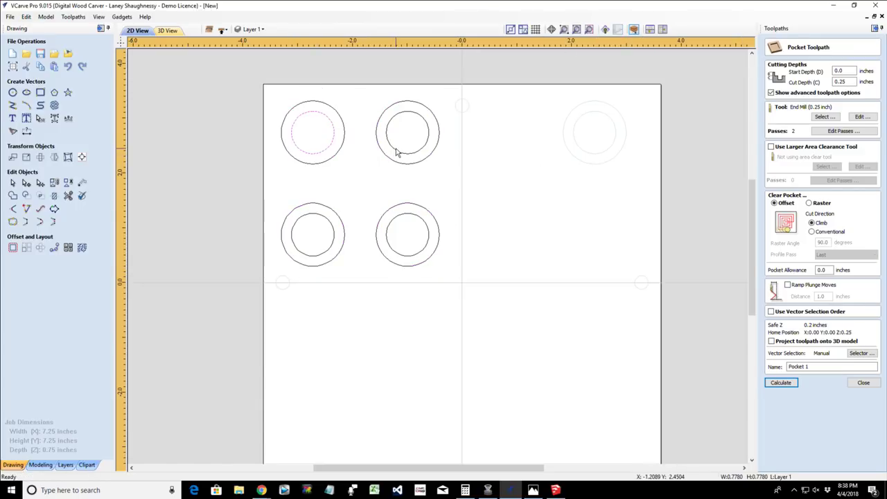
{"action": "left_click", "coordinate": [396, 149]}
{"action": "left_click", "coordinate": [308, 218]}
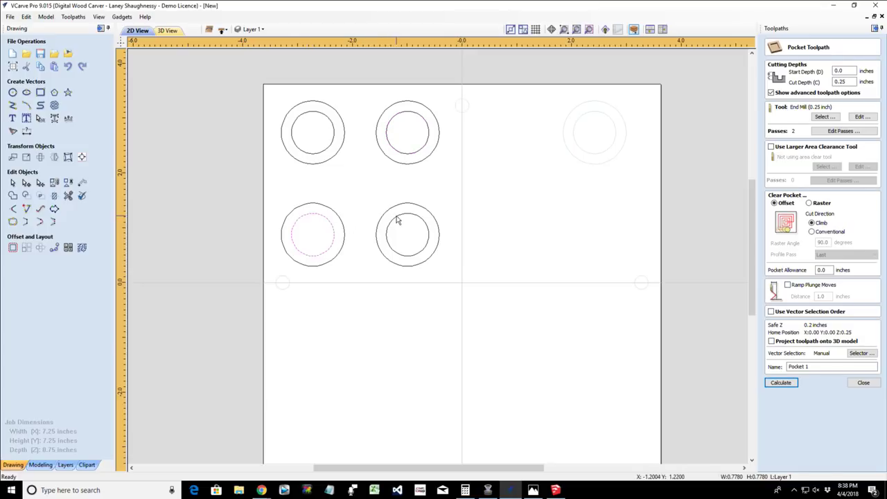
{"action": "left_click", "coordinate": [398, 233]}
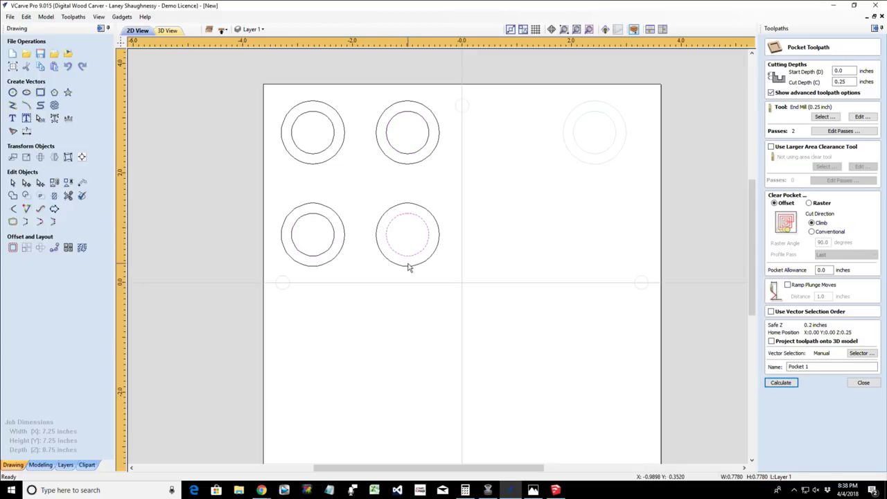
{"action": "left_click", "coordinate": [323, 217], "text": "shift"}
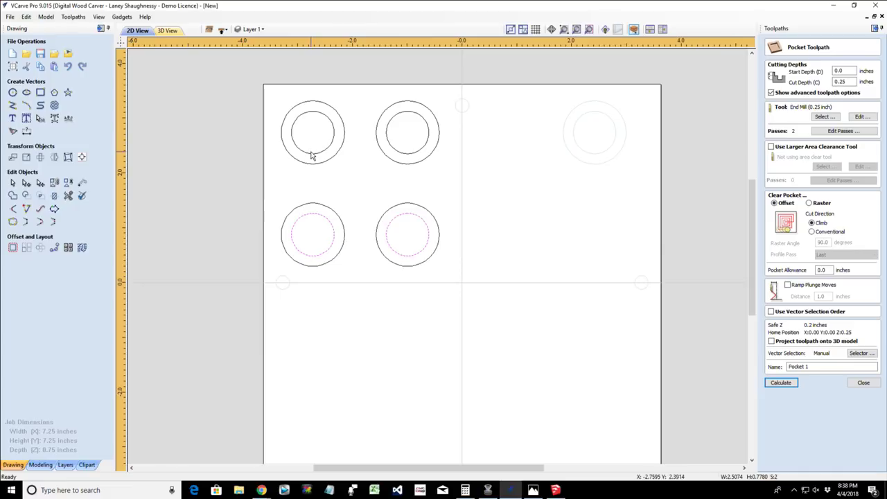
{"action": "left_click", "coordinate": [312, 154], "text": "shift"}
{"action": "left_click", "coordinate": [399, 154], "text": "shift"}
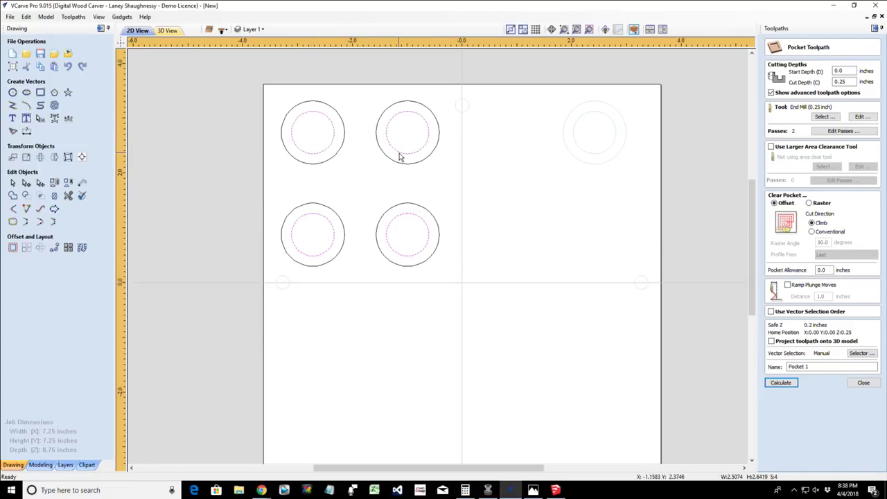
- Set the cut depth to 0.375 inch and calculate Pocket 1
{"action": "left_click_drag", "start_coordinate": [854, 82], "coordinate": [827, 85]}
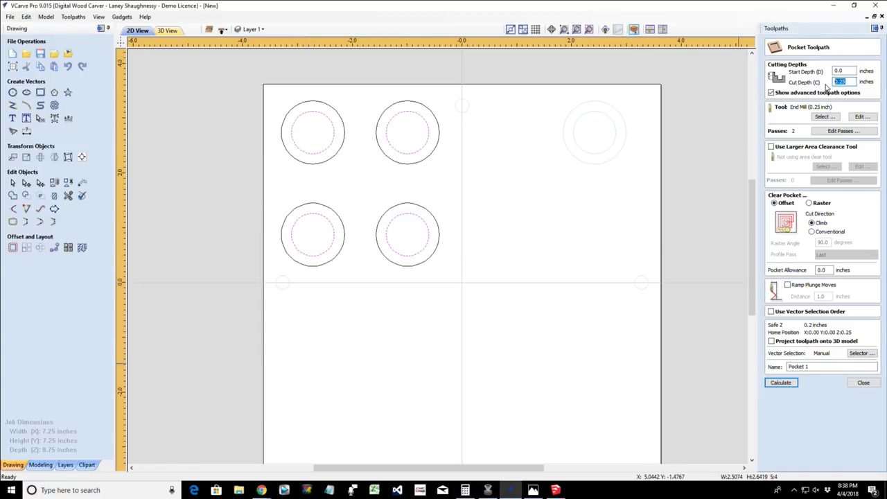
{"action": "type", "text": ".375"}
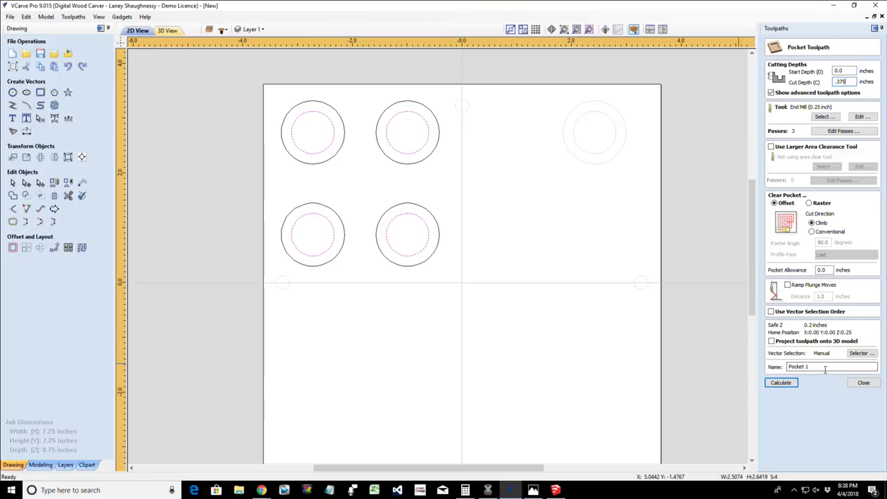
{"action": "left_click", "coordinate": [777, 386]}
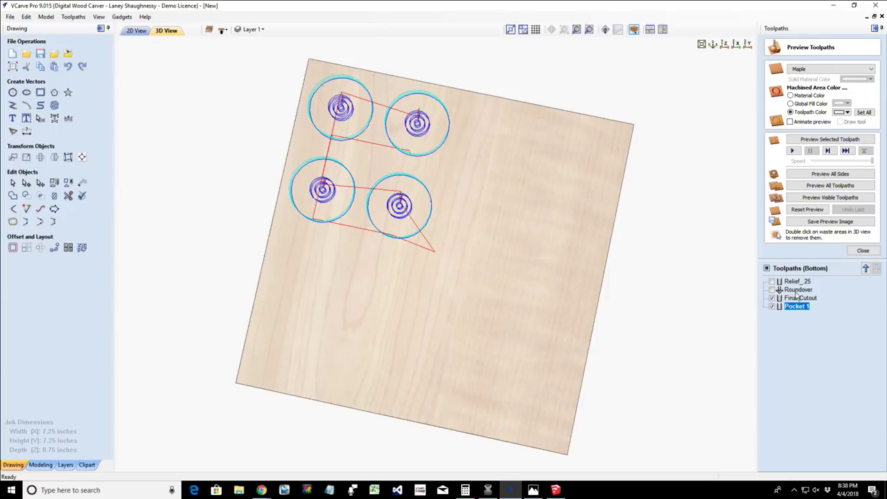
- Move Final Cutout below Pocket 1 and simulate the visible toolpaths
{"action": "left_click", "coordinate": [800, 298]}
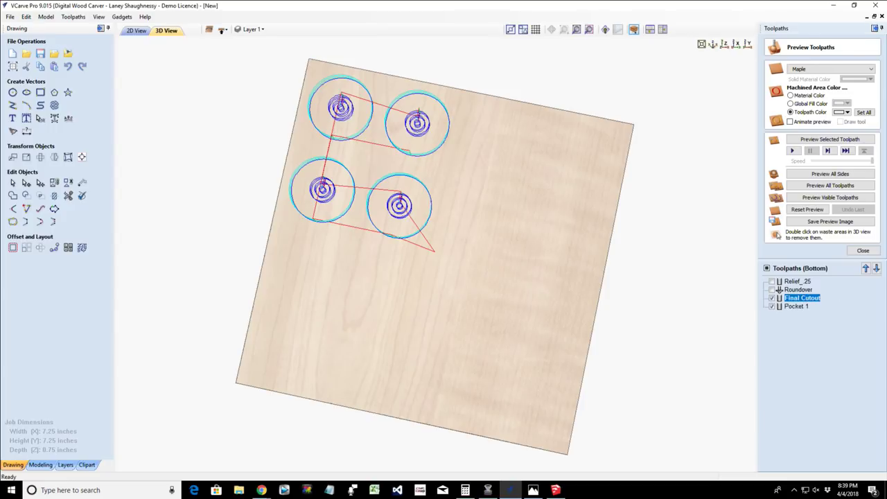
{"action": "left_click", "coordinate": [877, 269]}
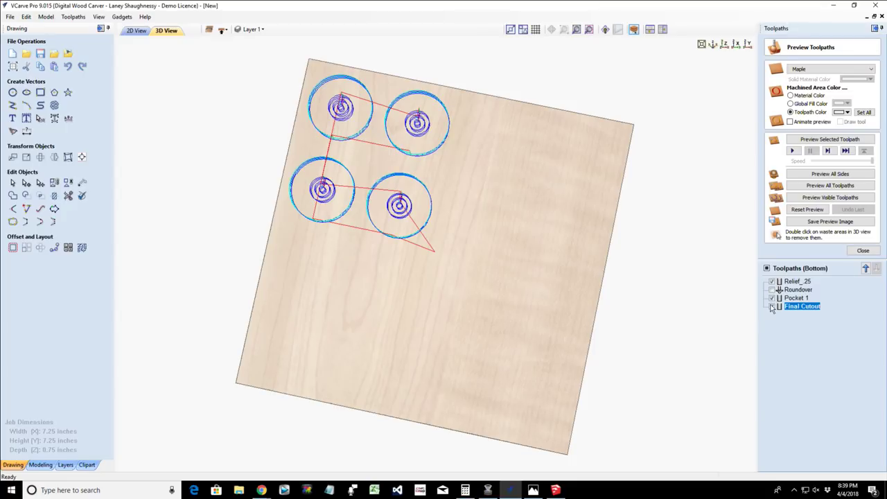
{"action": "left_click", "coordinate": [772, 298]}
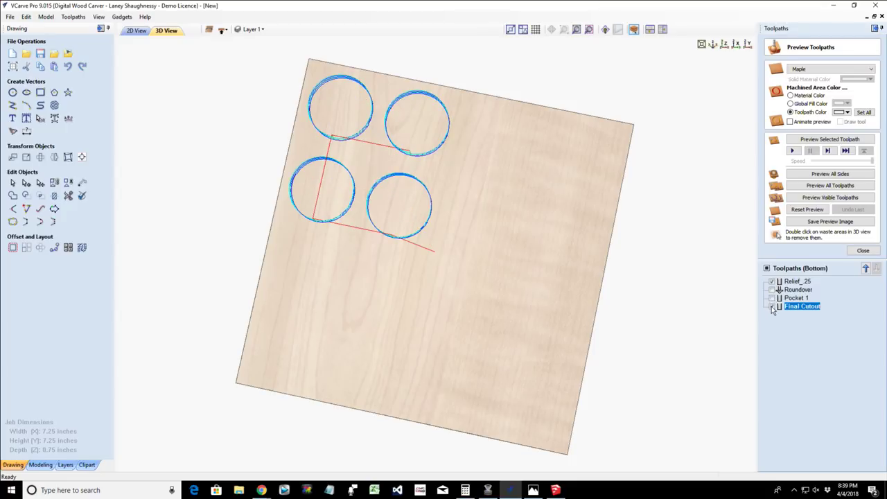
{"action": "left_click", "coordinate": [772, 306]}
{"action": "left_click", "coordinate": [772, 298]}
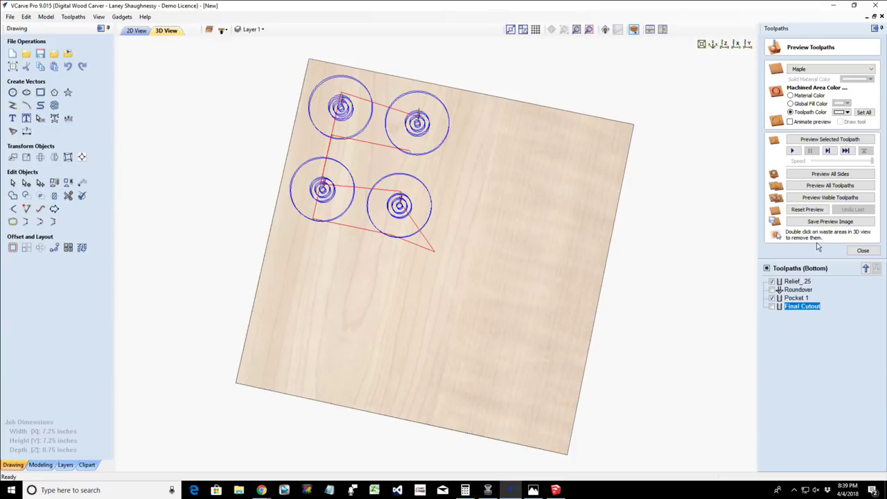
{"action": "left_click", "coordinate": [830, 200]}
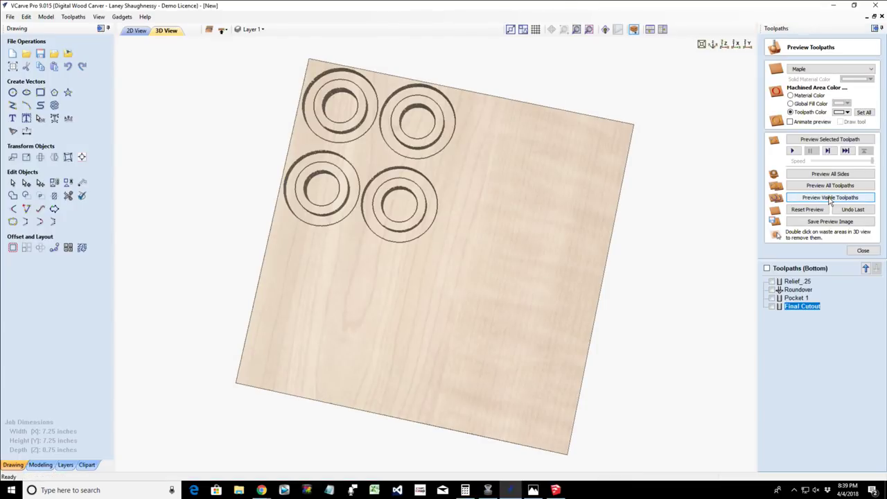
- Simulate the Roundover and Final Cutout toolpaths individually
{"action": "left_click", "coordinate": [800, 290]}
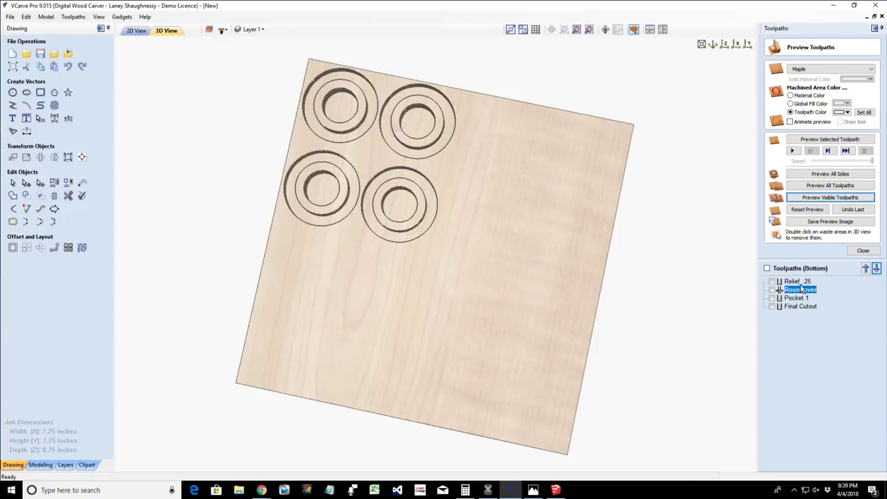
{"action": "left_click", "coordinate": [830, 140]}
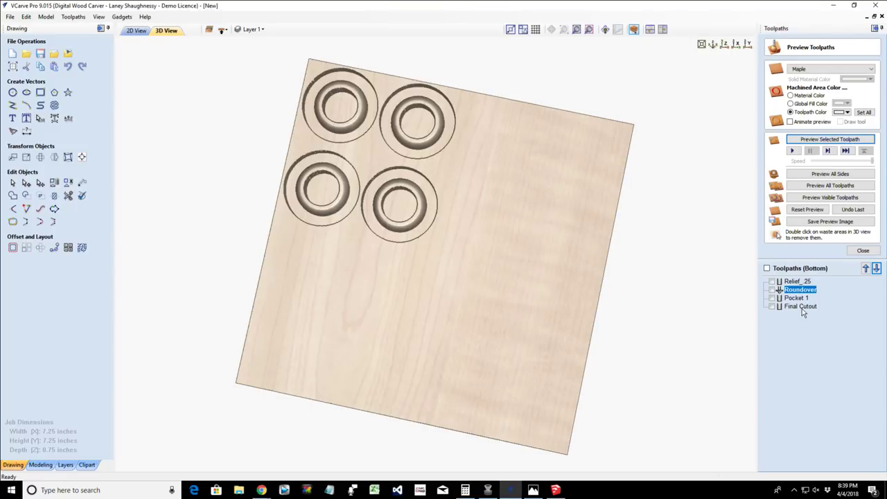
{"action": "left_click", "coordinate": [802, 307]}
{"action": "left_click", "coordinate": [819, 141]}
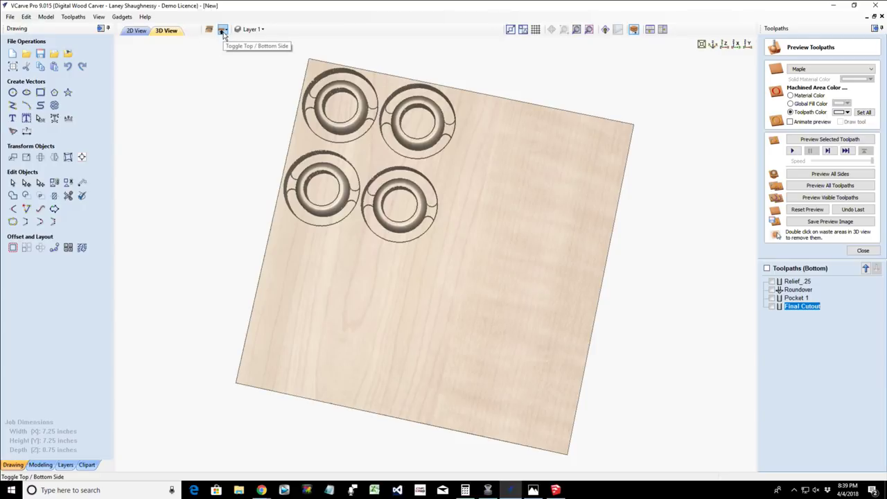
- Switch to the top side and recalculate Profile 1 with the four inner circles deselected
{"action": "left_click", "coordinate": [223, 31]}
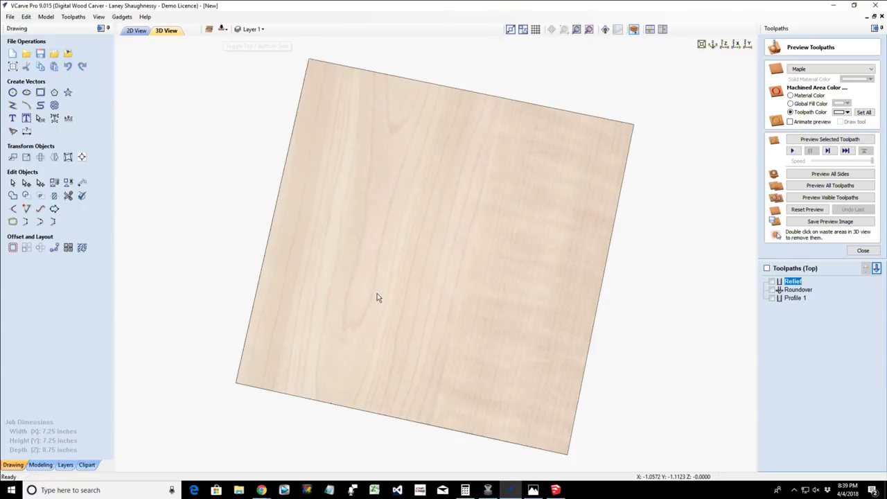
{"action": "left_click", "coordinate": [793, 299]}
{"action": "double_click", "coordinate": [794, 299]}
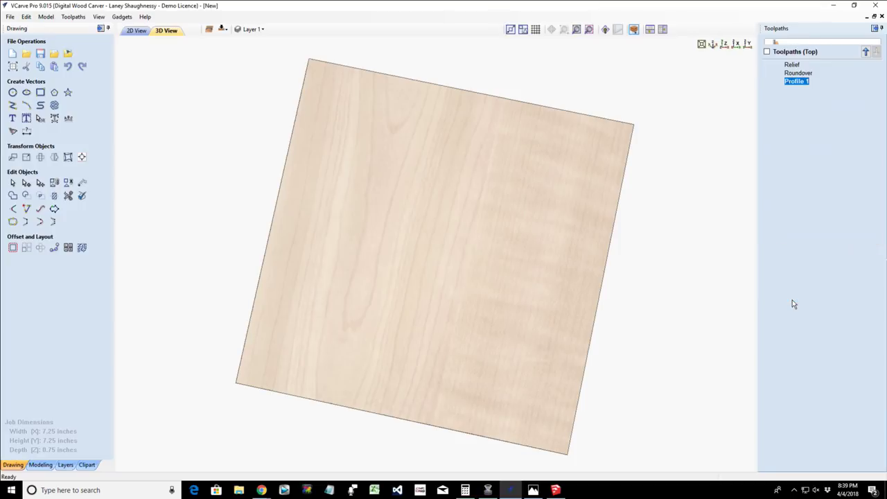
{"action": "left_click", "coordinate": [137, 31]}
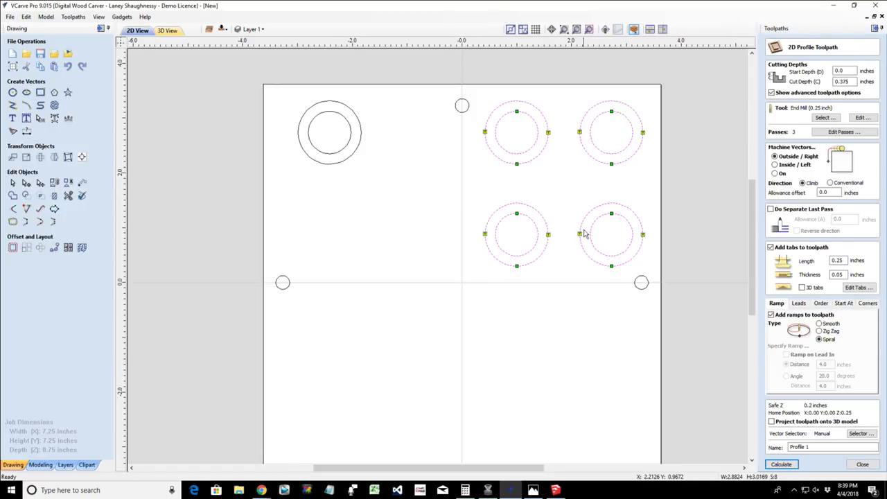
{"action": "left_click", "coordinate": [535, 227]}
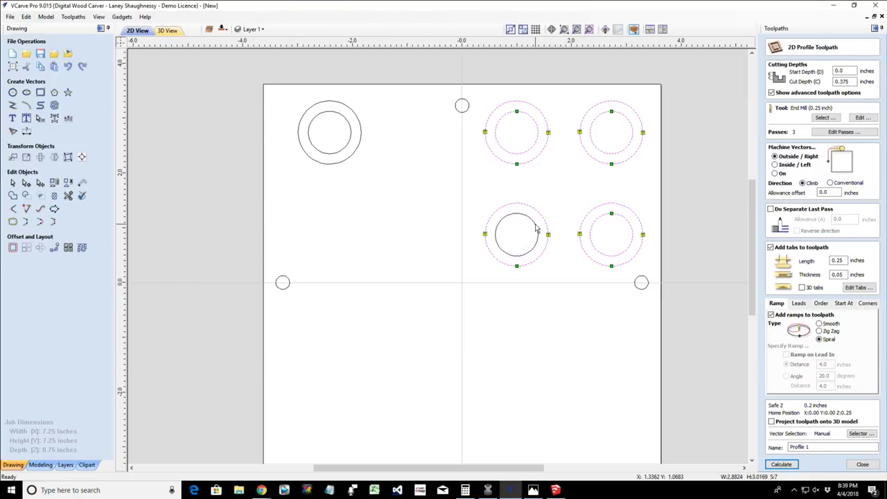
{"action": "left_click", "coordinate": [516, 159], "text": "shift"}
{"action": "left_click", "coordinate": [609, 156], "text": "shift"}
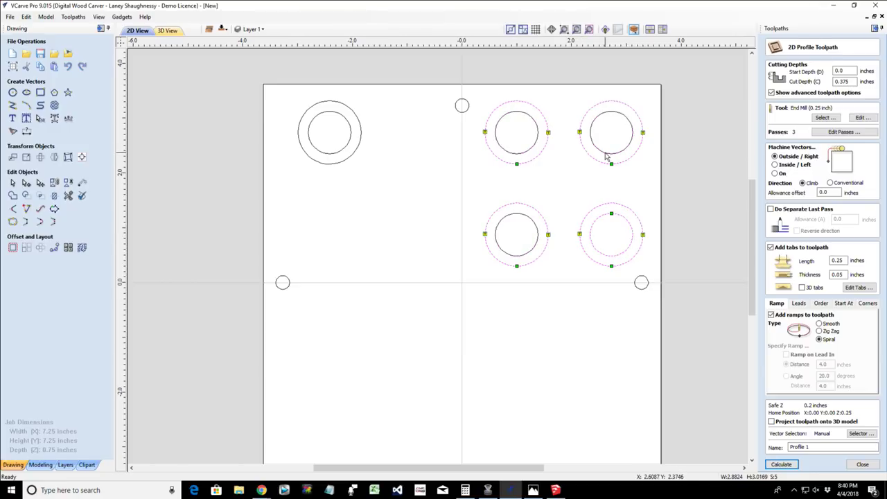
{"action": "left_click", "coordinate": [606, 218], "text": "shift"}
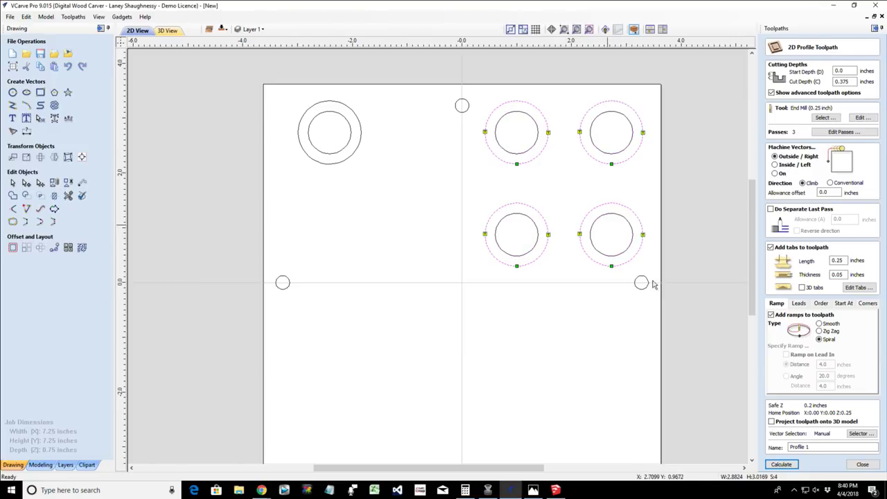
{"action": "left_click", "coordinate": [771, 464]}
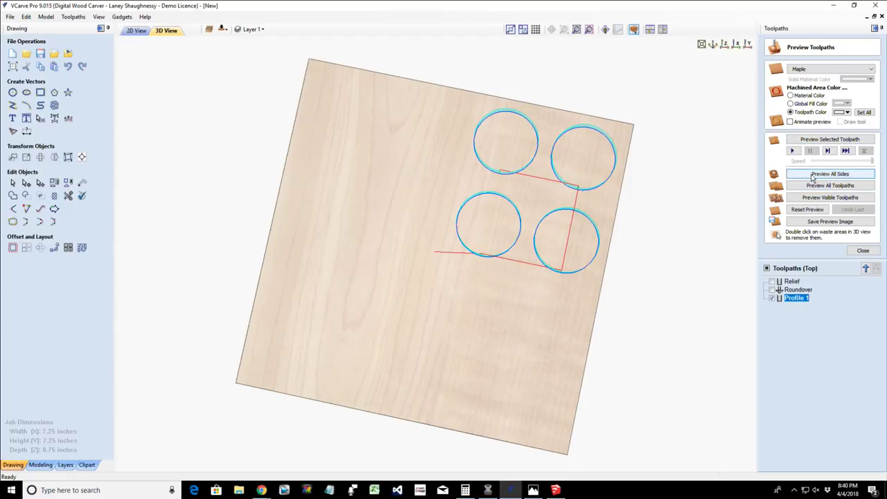
- Simulate both sides twice, orbit to inspect the cut-free rings, and close the preview
{"action": "left_click", "coordinate": [812, 176]}
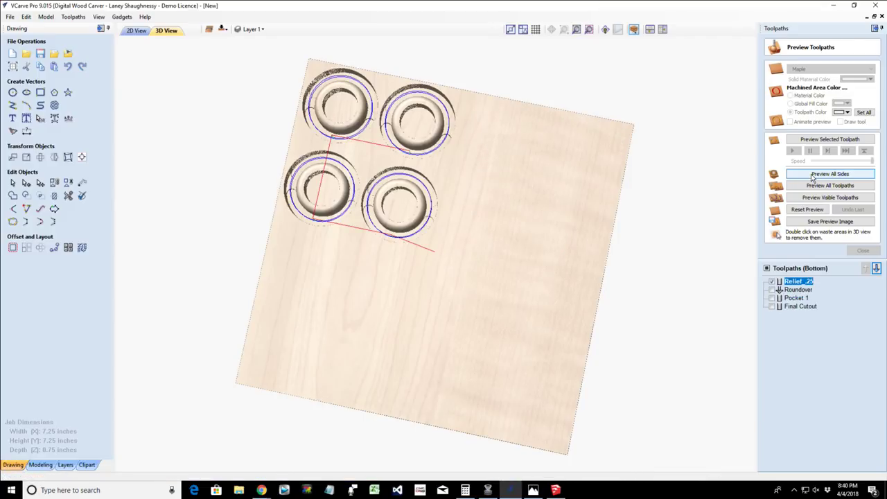
{"action": "left_click", "coordinate": [812, 178]}
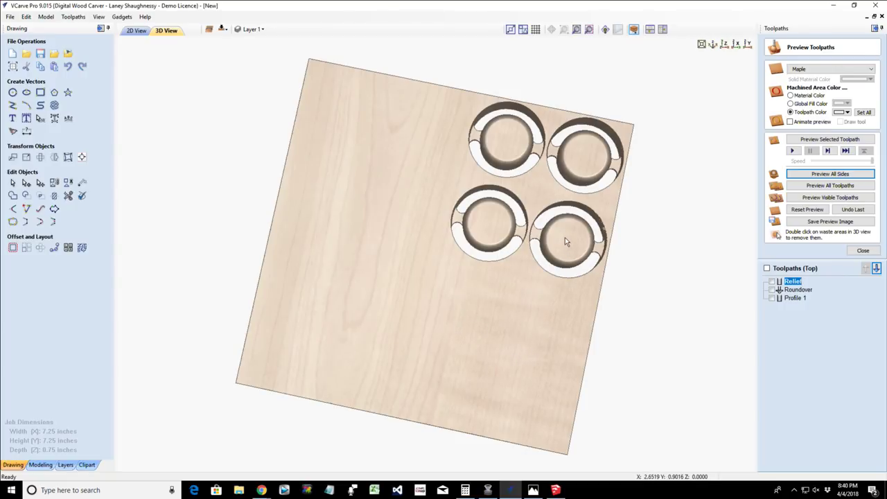
{"action": "left_click_drag", "start_coordinate": [523, 242], "coordinate": [122, 64]}
{"action": "left_click_drag", "start_coordinate": [269, 89], "coordinate": [589, 305]}
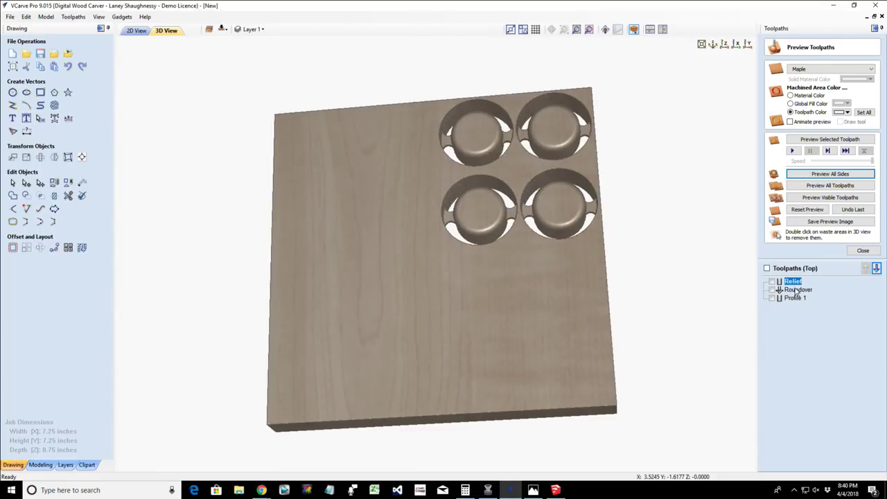
{"action": "left_click", "coordinate": [861, 251]}
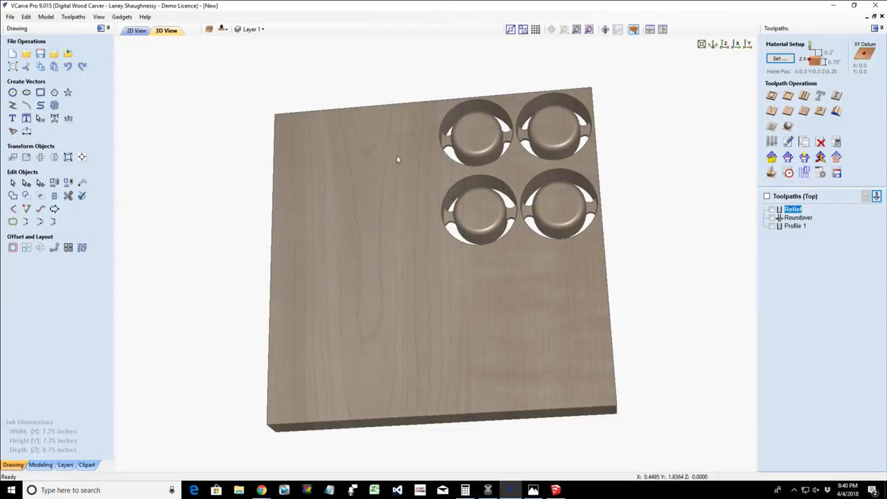
- Select the four rings' inner circles, calculate Pocket 2, and preview it in 3D
{"action": "left_click", "coordinate": [137, 31]}
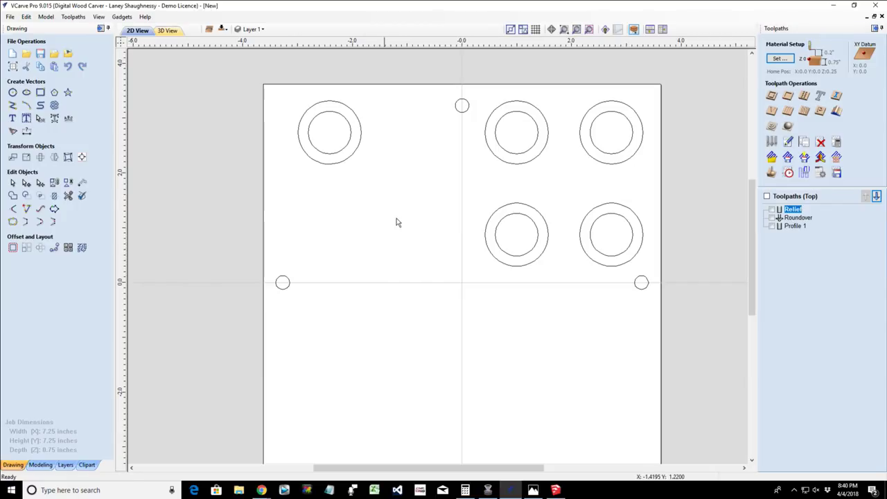
{"action": "left_click", "coordinate": [519, 154]}
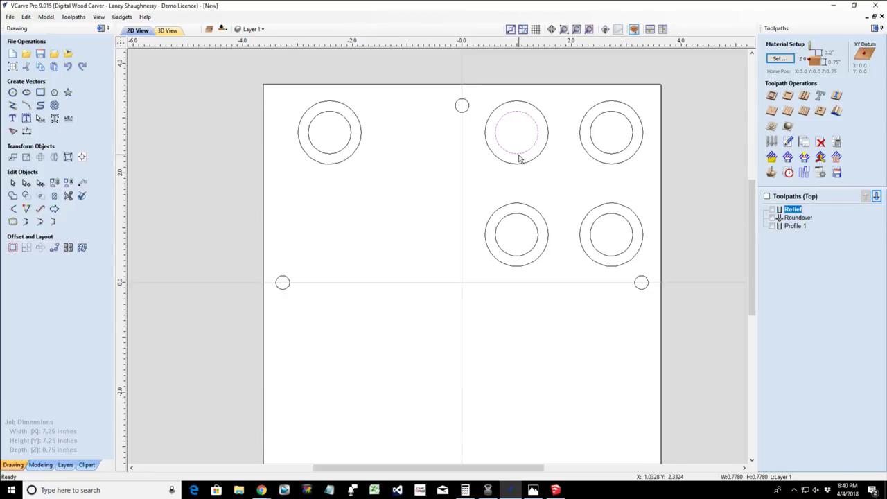
{"action": "left_click", "coordinate": [519, 215], "text": "shift"}
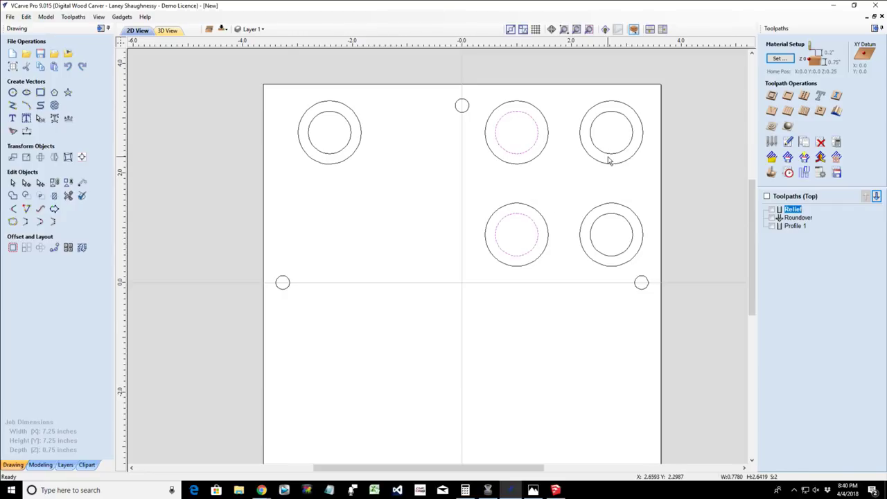
{"action": "left_click", "coordinate": [610, 156], "text": "shift"}
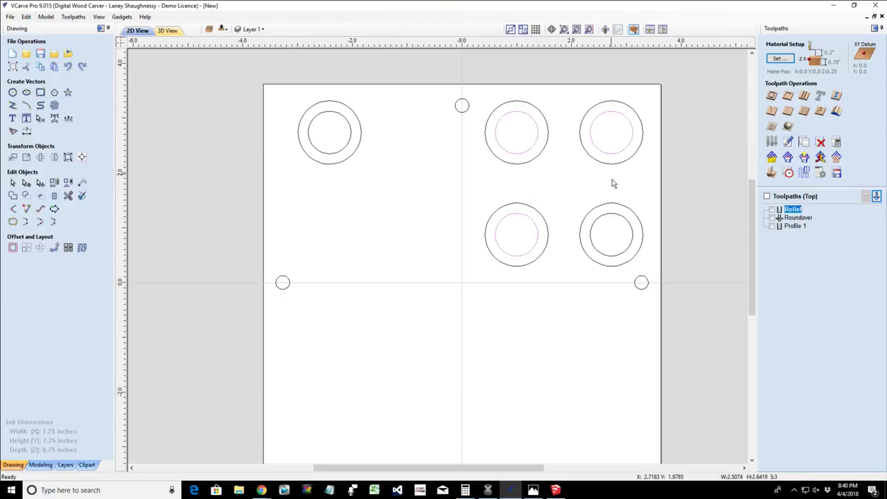
{"action": "left_click", "coordinate": [614, 217], "text": "shift"}
{"action": "left_click", "coordinate": [790, 96]}
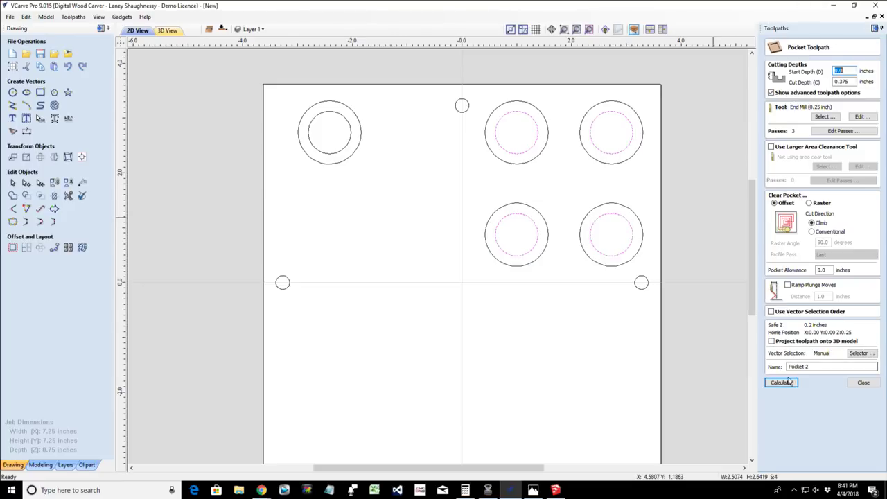
{"action": "left_click", "coordinate": [795, 385]}
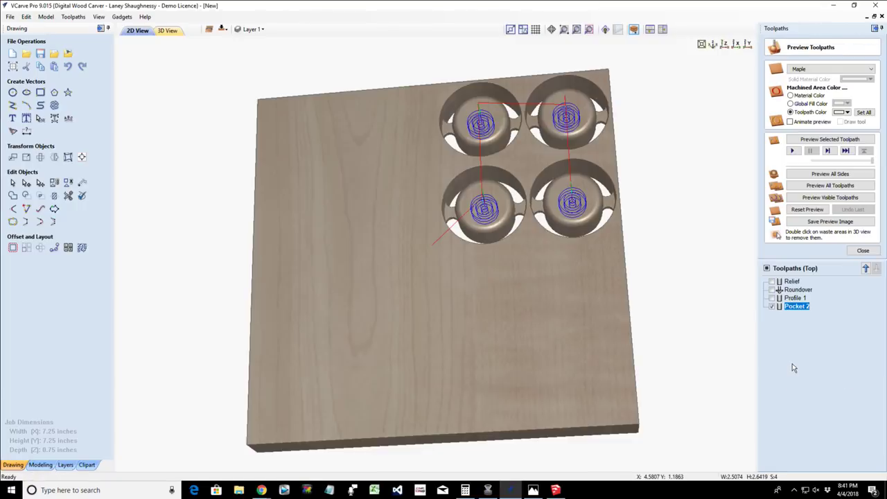
{"action": "left_click", "coordinate": [808, 138]}
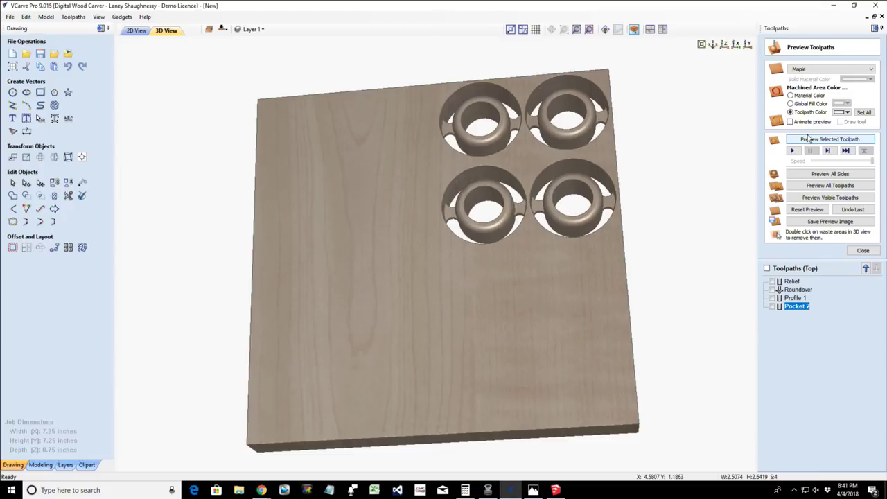
- Replay the Pocket 2 preview and orbit the board to check its thickness
{"action": "left_click", "coordinate": [809, 139]}
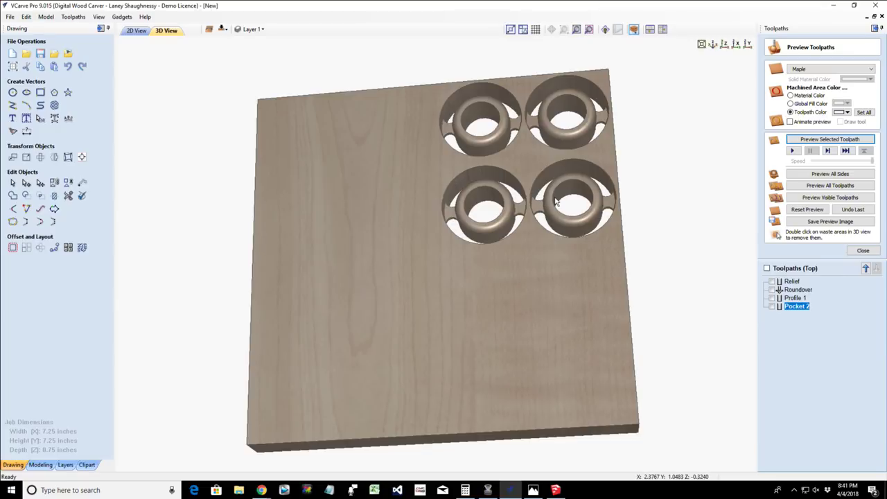
{"action": "left_click_drag", "start_coordinate": [551, 306], "coordinate": [472, 212]}
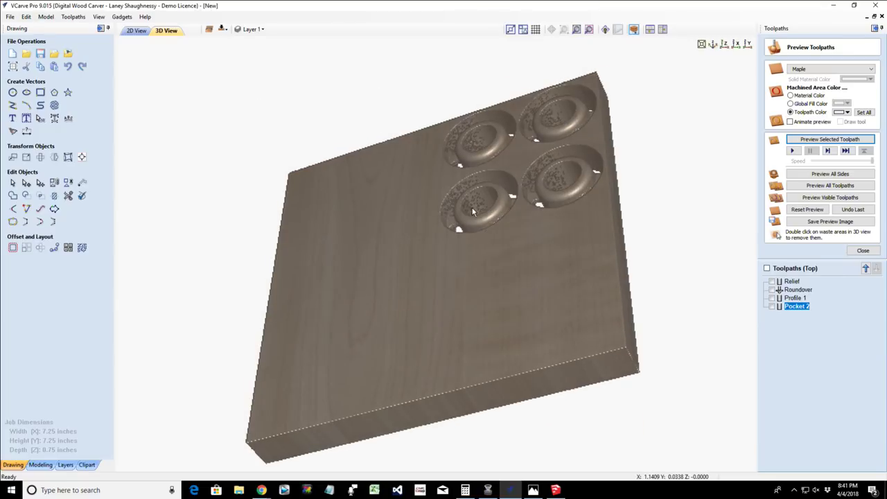
{"action": "left_click_drag", "start_coordinate": [575, 377], "coordinate": [570, 333]}
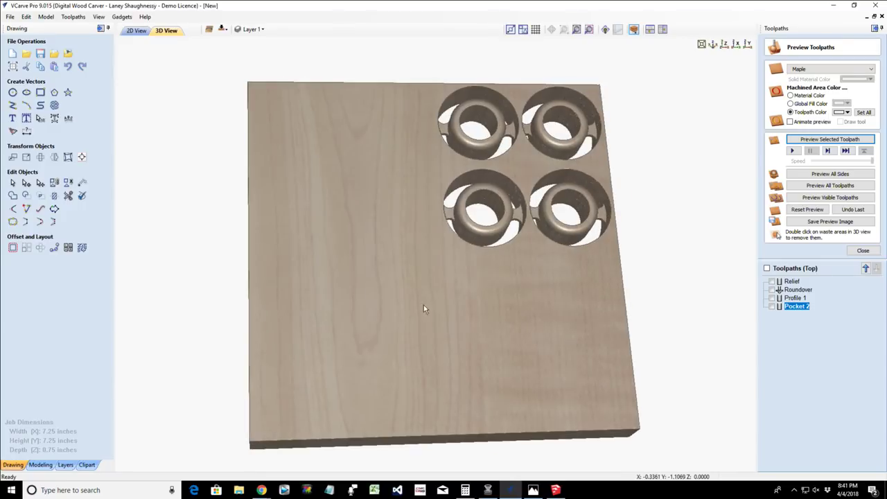
{"action": "left_click_drag", "start_coordinate": [423, 309], "coordinate": [434, 326]}
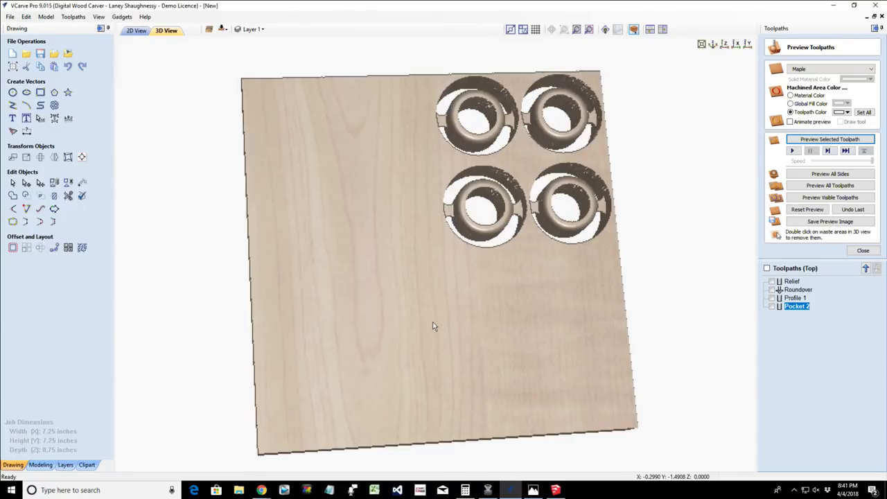
- Back on the 2D drawing, close the toolpath preview and zoom to fit
{"action": "left_click", "coordinate": [134, 32]}
{"action": "scroll", "coordinate": [420, 354], "scroll_direction": "down", "scroll_amount": 3}
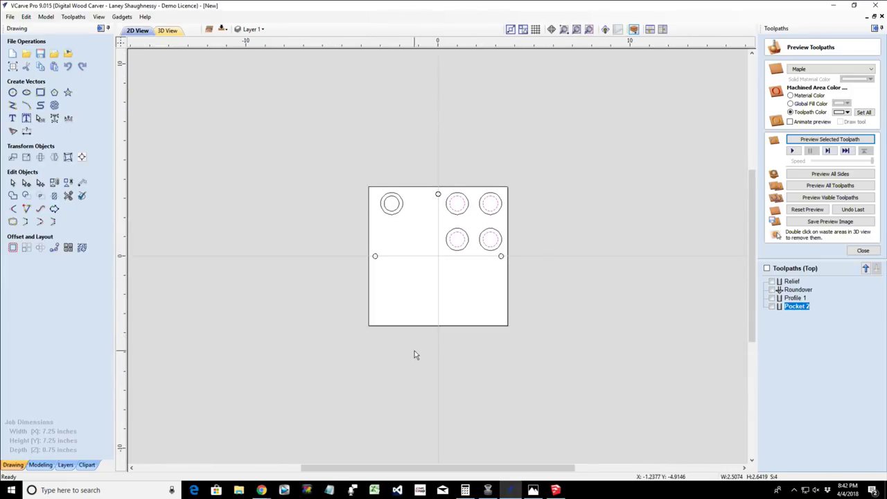
{"action": "scroll", "coordinate": [414, 353], "scroll_direction": "up", "scroll_amount": 3}
{"action": "scroll", "coordinate": [402, 159], "scroll_direction": "up", "scroll_amount": 2}
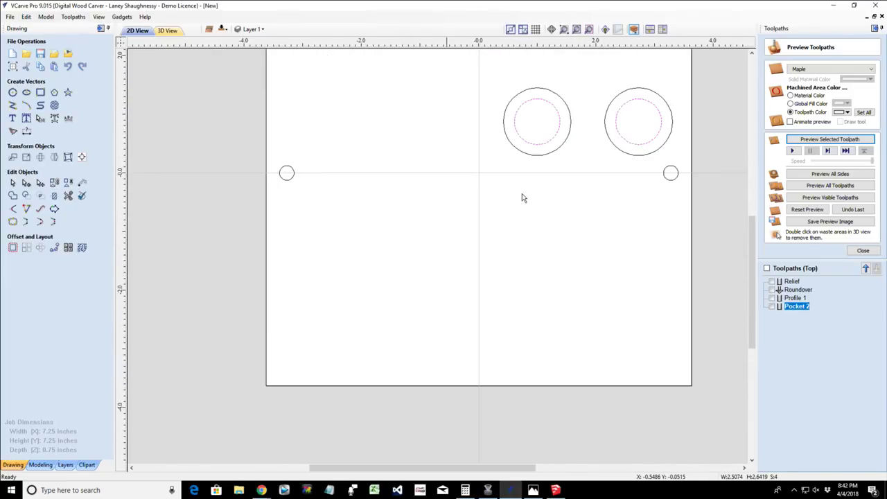
{"action": "left_click", "coordinate": [864, 250]}
{"action": "scroll", "coordinate": [549, 295], "scroll_direction": "down", "scroll_amount": 3}
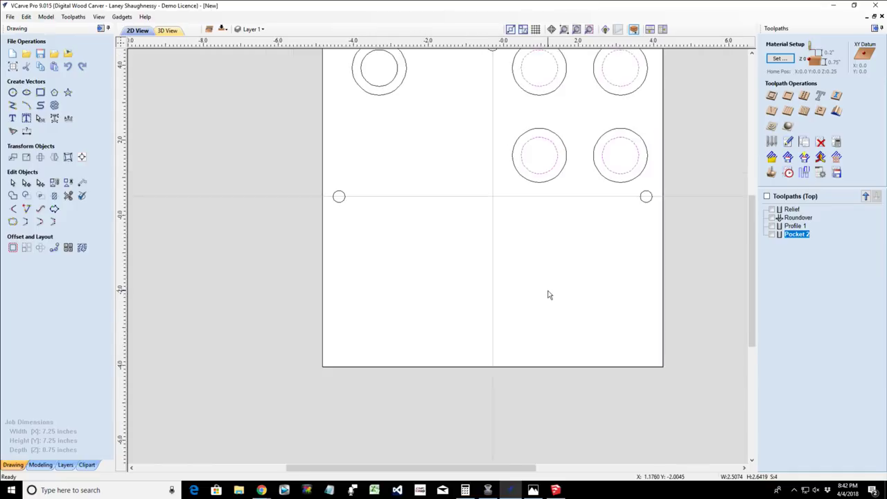
{"action": "scroll", "coordinate": [388, 283], "scroll_direction": "up", "scroll_amount": 1}
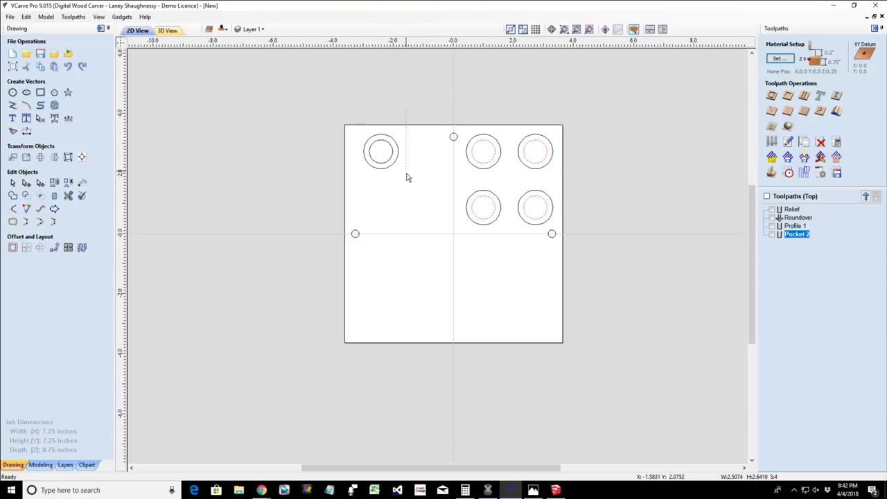
- Delete the top-left ring and select the three small alignment circles
{"action": "left_click_drag", "start_coordinate": [407, 174], "coordinate": [408, 175]}
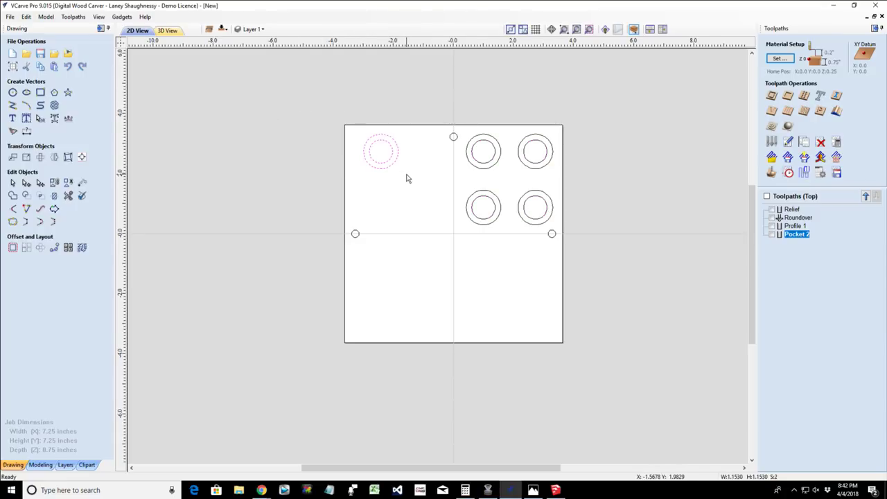
{"action": "key", "text": "Delete"}
{"action": "mouse_move", "coordinate": [462, 122]}
{"action": "left_mouse_down"}
{"action": "mouse_move", "coordinate": [470, 217]}
{"action": "mouse_move", "coordinate": [527, 239]}
{"action": "mouse_move", "coordinate": [563, 234]}
{"action": "left_mouse_up"}
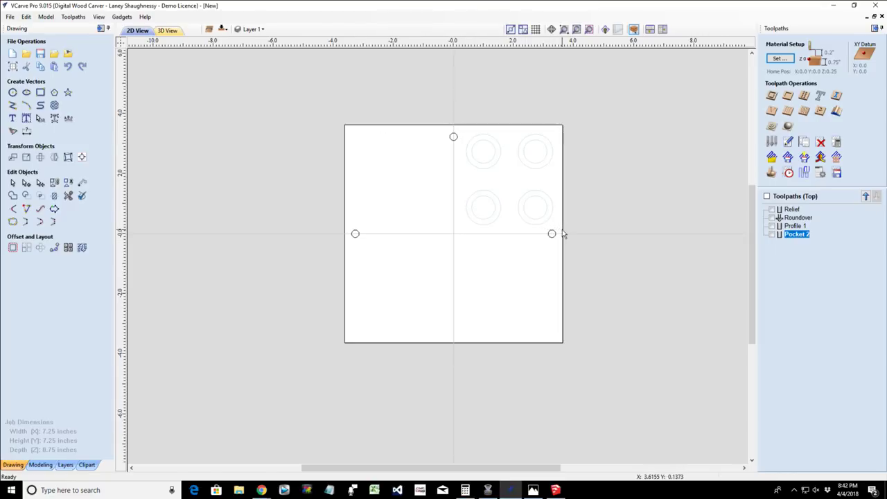
{"action": "left_click_drag", "start_coordinate": [287, 123], "coordinate": [564, 263]}
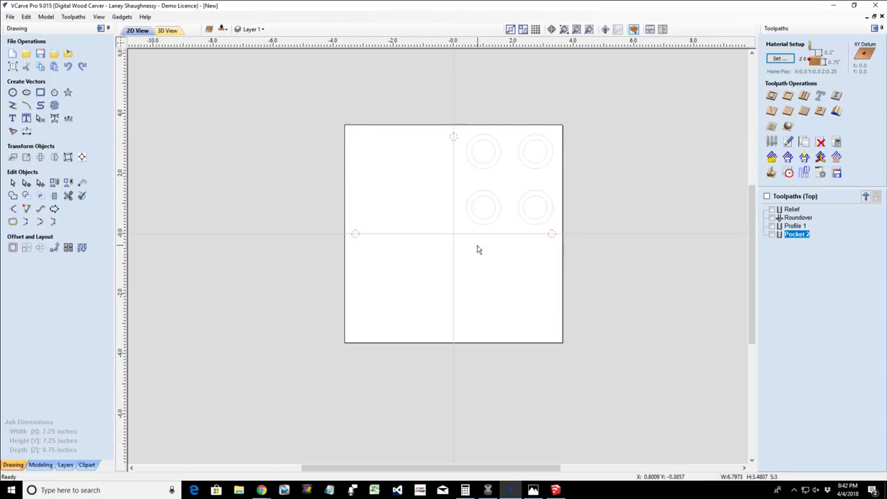
- Move the selected circles onto a new layer named 'Alignment Pin'
{"action": "right_click", "coordinate": [358, 236]}
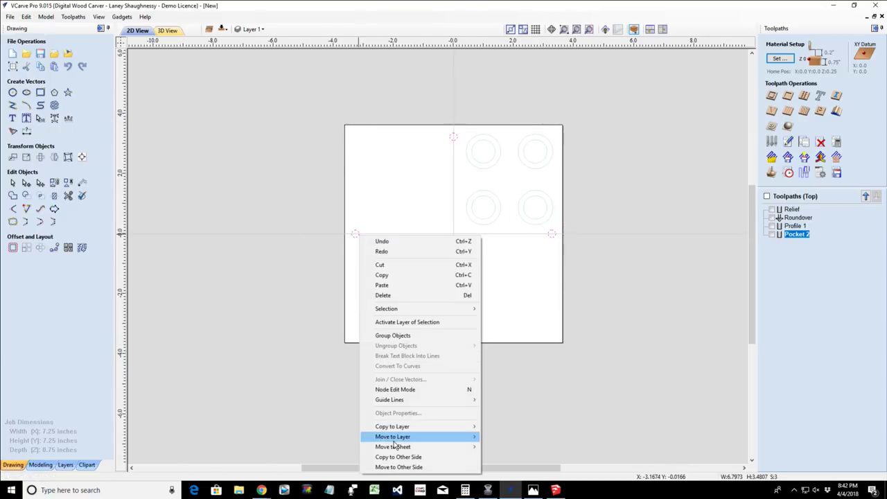
{"action": "mouse_move", "coordinate": [398, 436]}
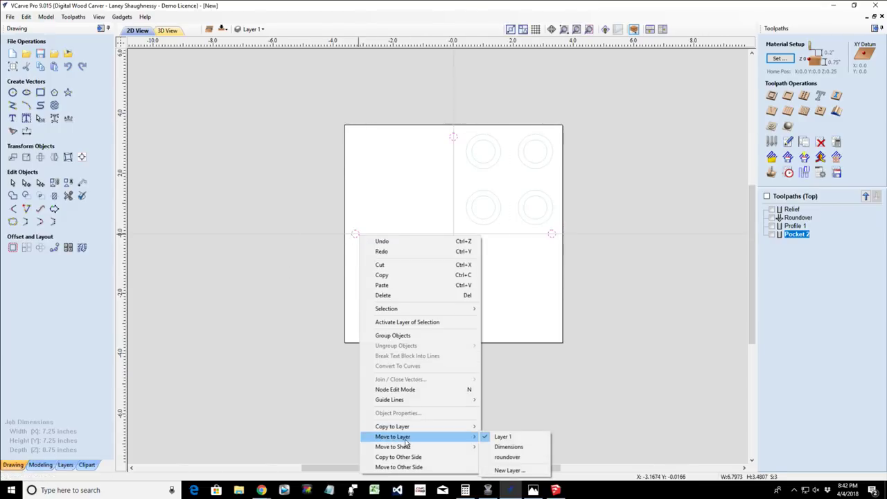
{"action": "left_click", "coordinate": [498, 472]}
{"action": "type", "text": "aL1"}
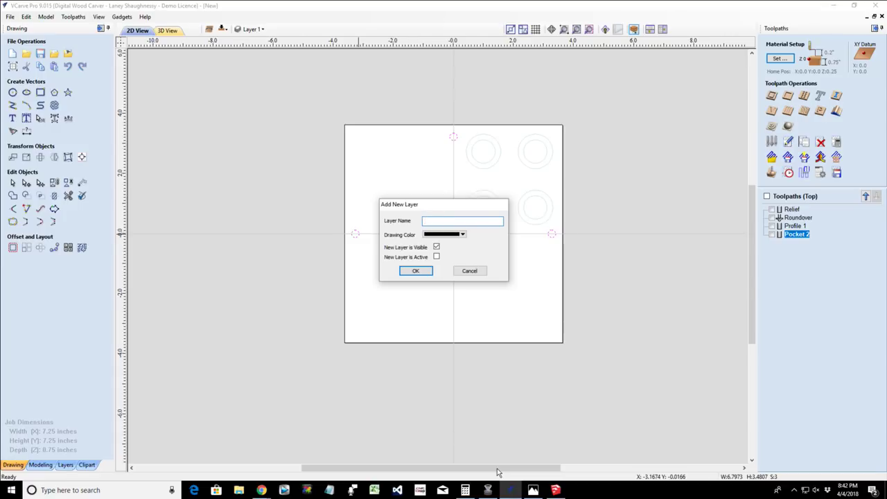
{"action": "type", "text": "ignment Pin"}
{"action": "left_click", "coordinate": [417, 271]}
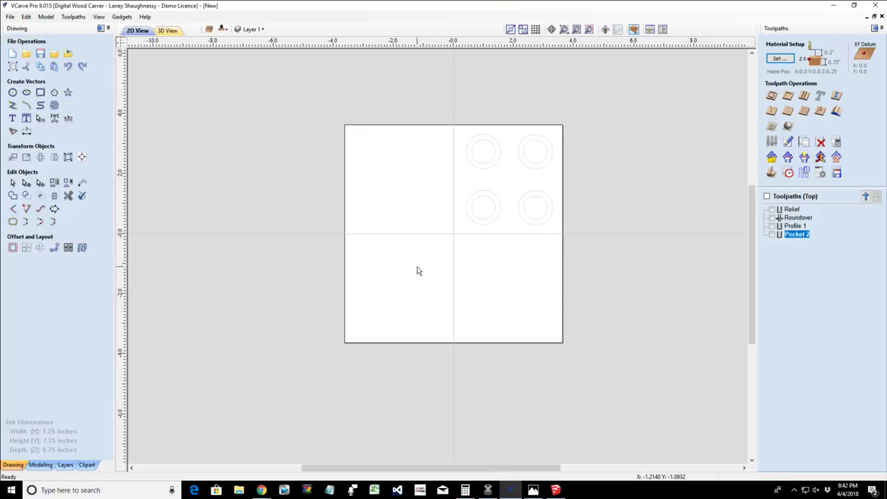
- Flip to the bottom side of the job and delete all four ring circles there
{"action": "left_click", "coordinate": [222, 31]}
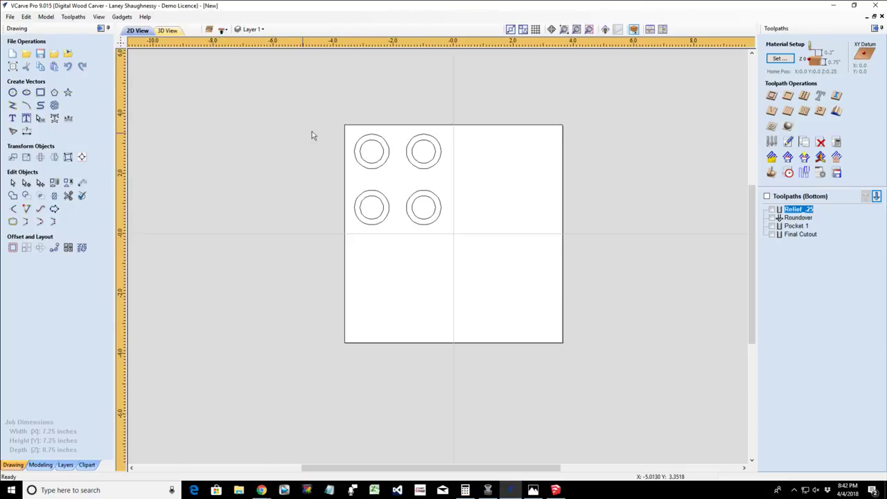
{"action": "left_click_drag", "start_coordinate": [303, 133], "coordinate": [485, 244]}
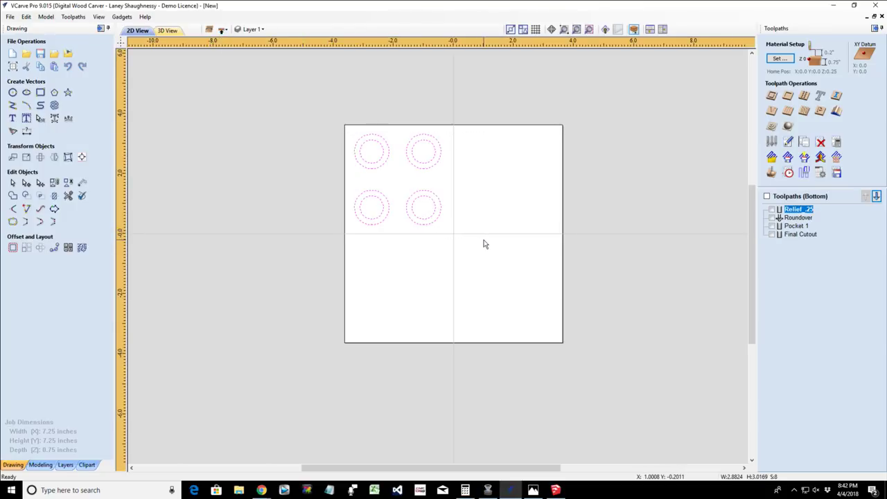
{"action": "key", "text": "Delete"}
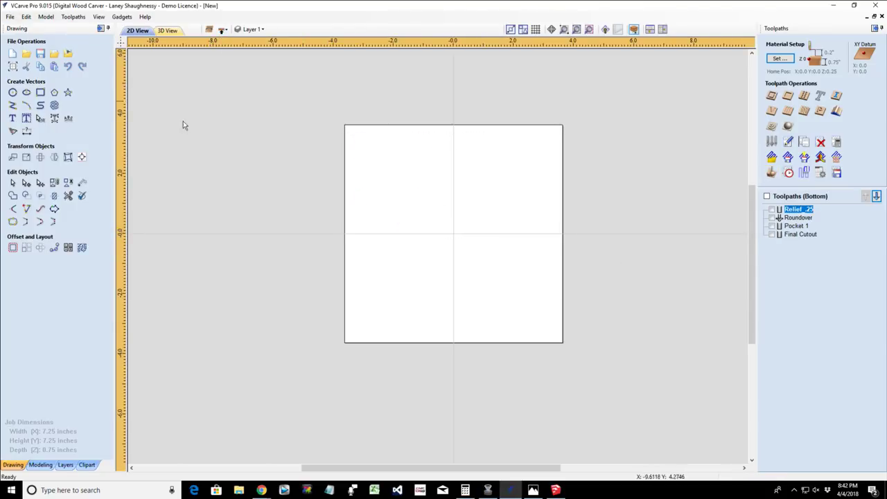
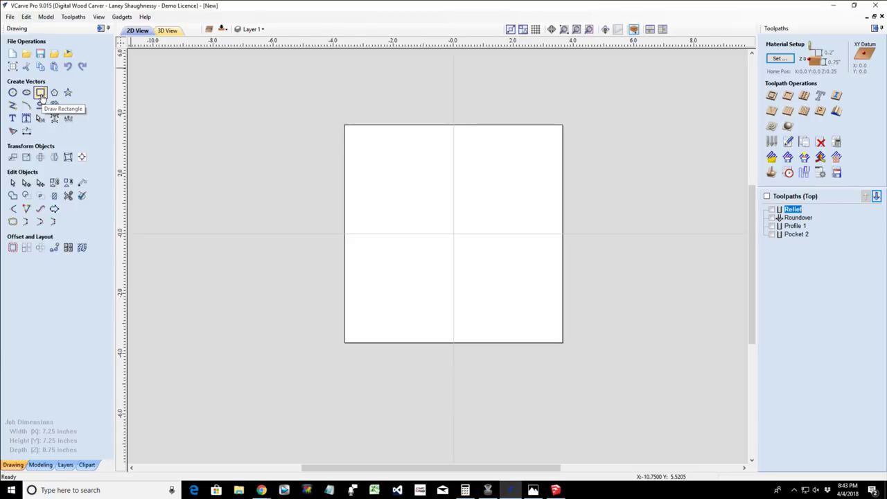
- Draw a 7.25-inch strip rectangle across the material's full width, with height 0.375 inches
{"action": "left_click", "coordinate": [40, 92]}
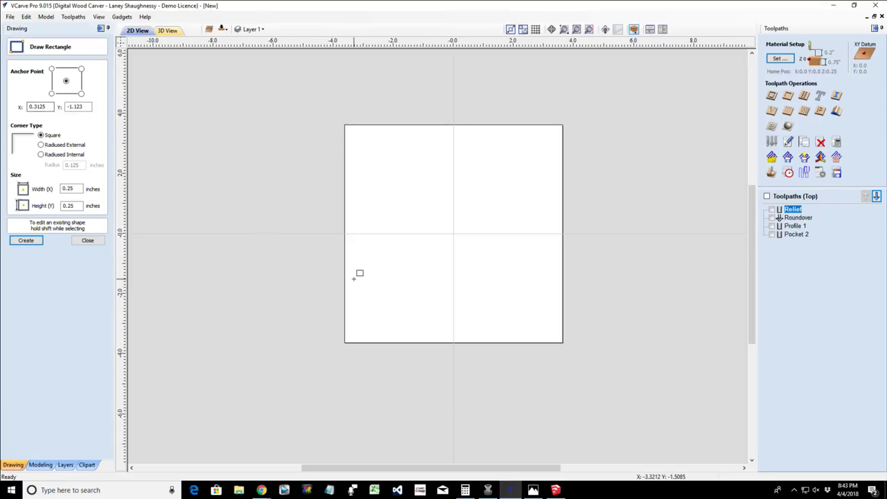
{"action": "scroll", "coordinate": [389, 248], "scroll_direction": "up", "scroll_amount": 2}
{"action": "scroll", "coordinate": [380, 251], "scroll_direction": "down", "scroll_amount": 1}
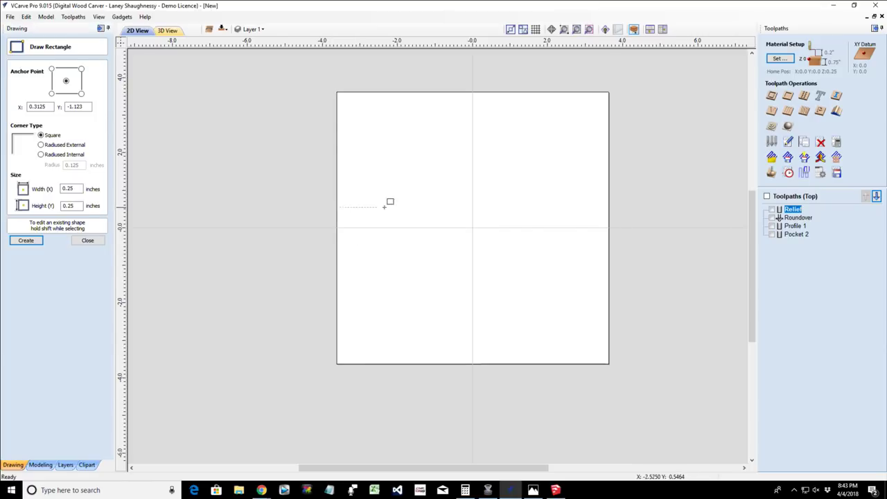
{"action": "left_click_drag", "start_coordinate": [575, 221], "coordinate": [609, 224]}
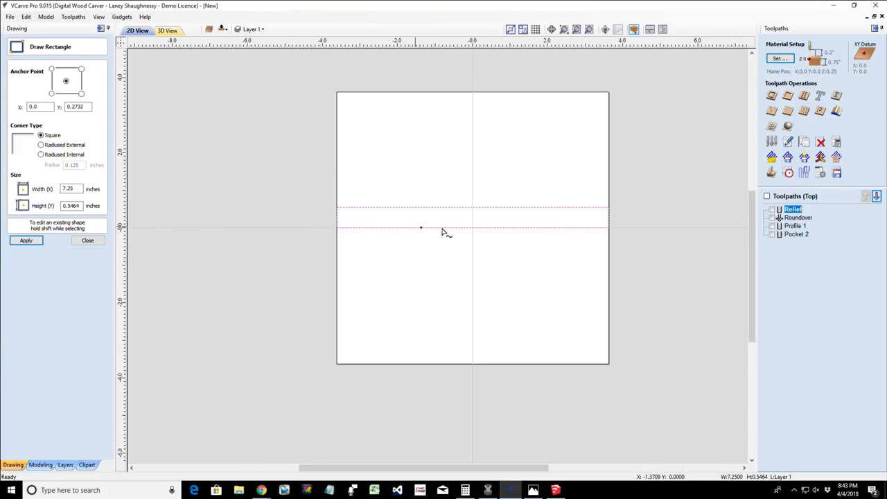
{"action": "left_click", "coordinate": [82, 206]}
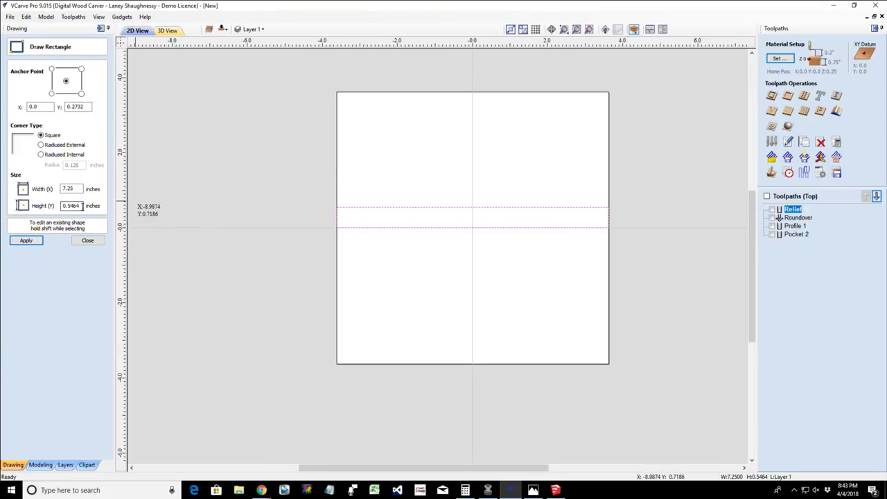
{"action": "left_click_drag", "start_coordinate": [82, 206], "coordinate": [61, 210]}
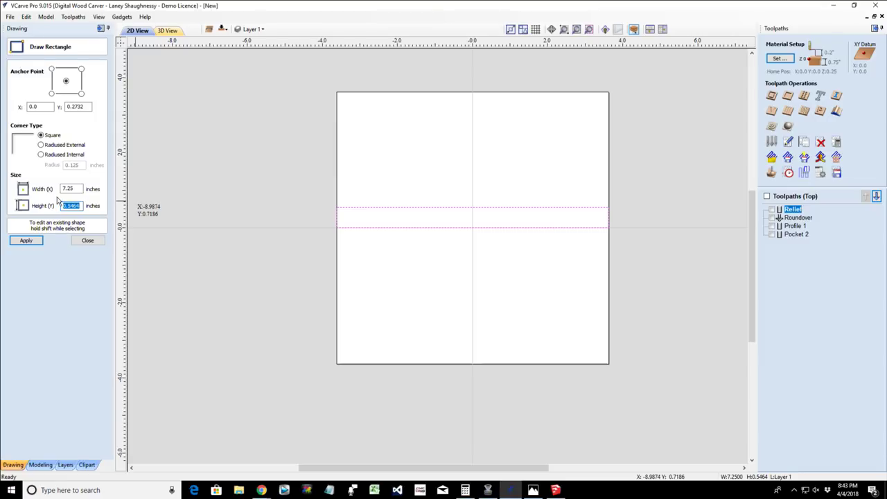
{"action": "type", "text": ".375"}
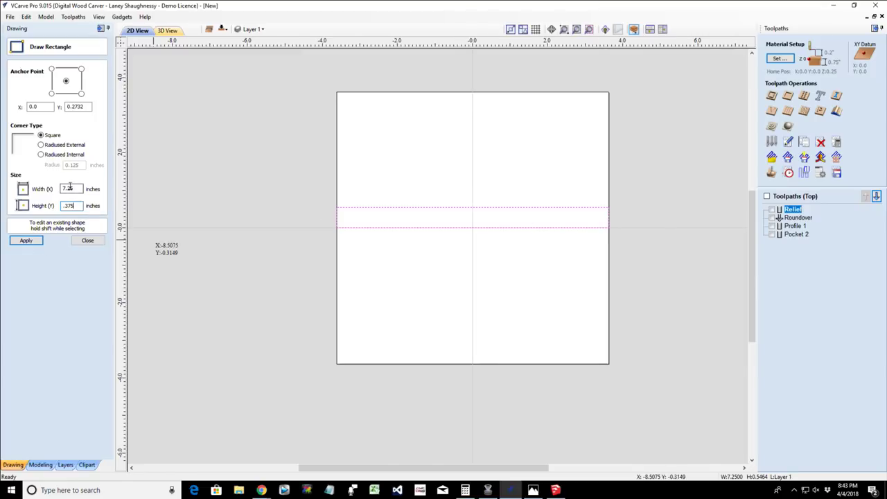
{"action": "left_click", "coordinate": [20, 242]}
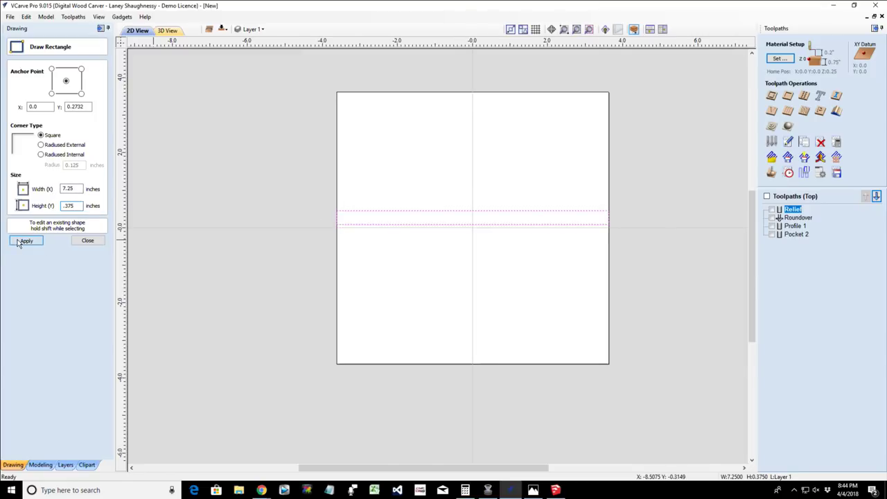
{"action": "left_click", "coordinate": [87, 243]}
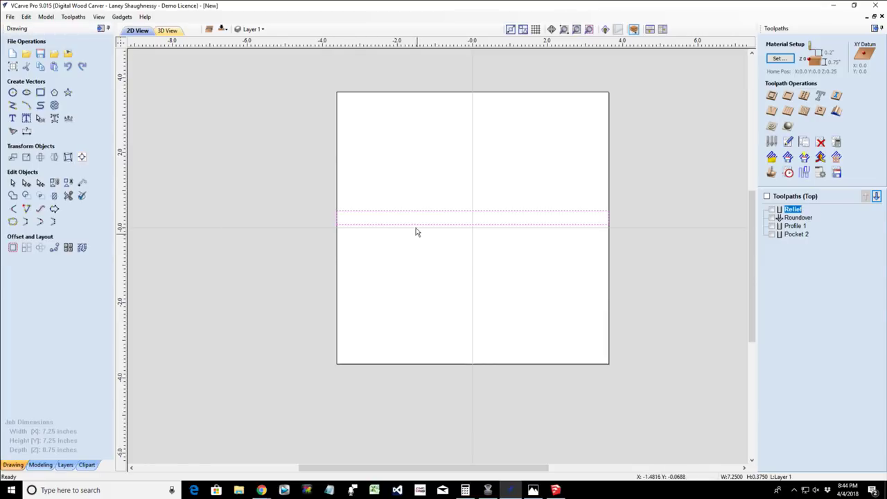
- Delete the strip rectangle's bottom span with node editing, leaving an open shape
{"action": "left_click", "coordinate": [26, 182]}
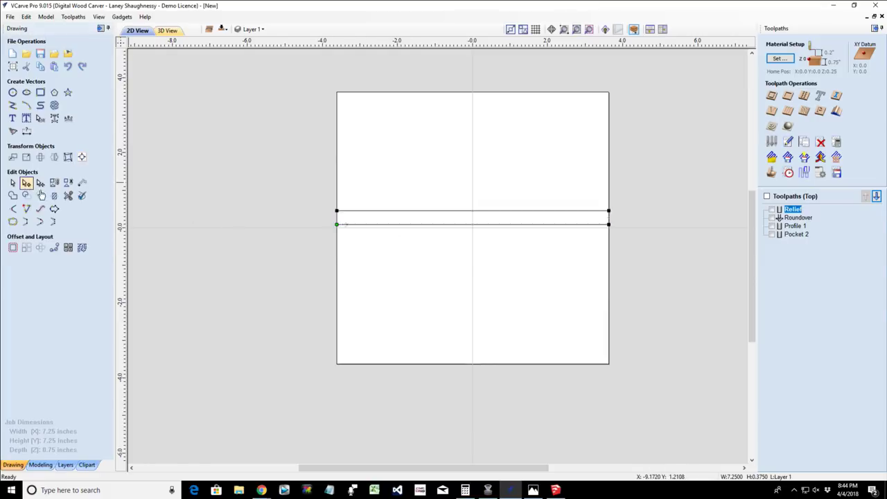
{"action": "scroll", "coordinate": [421, 229], "scroll_direction": "up", "scroll_amount": 4}
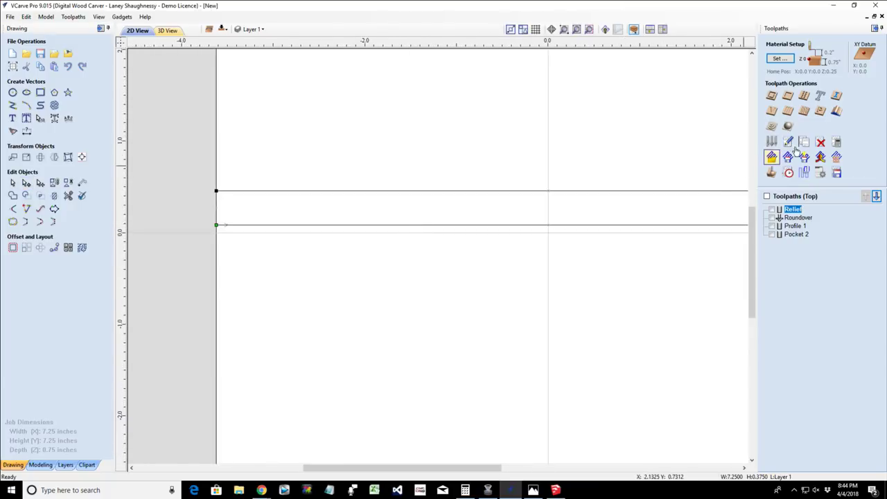
{"action": "right_click", "coordinate": [397, 228]}
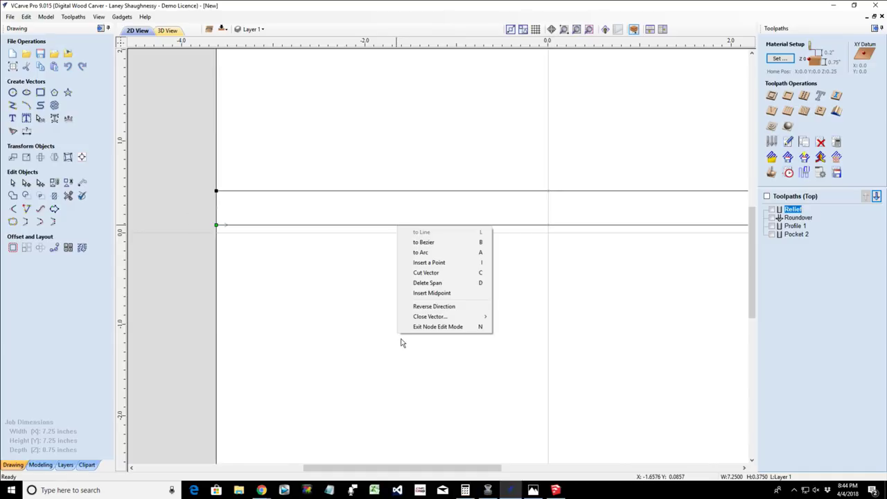
{"action": "left_click", "coordinate": [418, 285]}
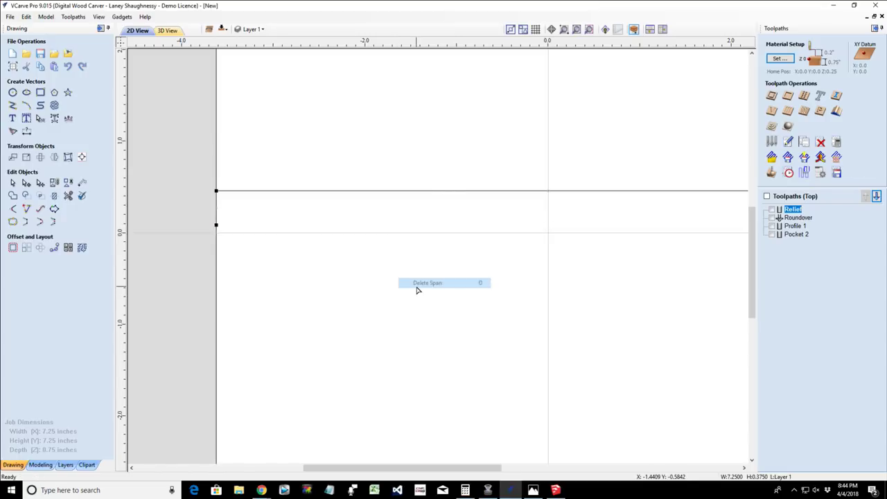
{"action": "key", "text": "F3"}
{"action": "scroll", "coordinate": [401, 296], "scroll_direction": "up", "scroll_amount": 1}
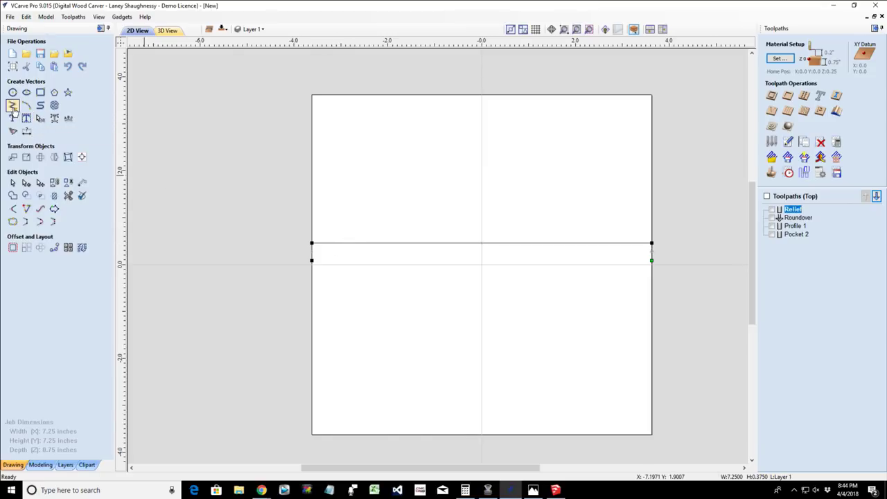
- Convert the strip's top line to a Bezier curve and insert a midpoint node
{"action": "right_click", "coordinate": [393, 247]}
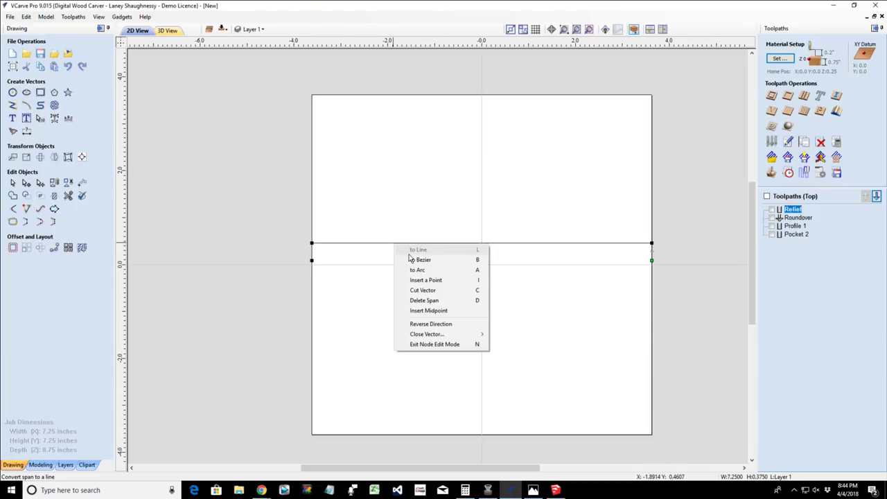
{"action": "left_click", "coordinate": [416, 259]}
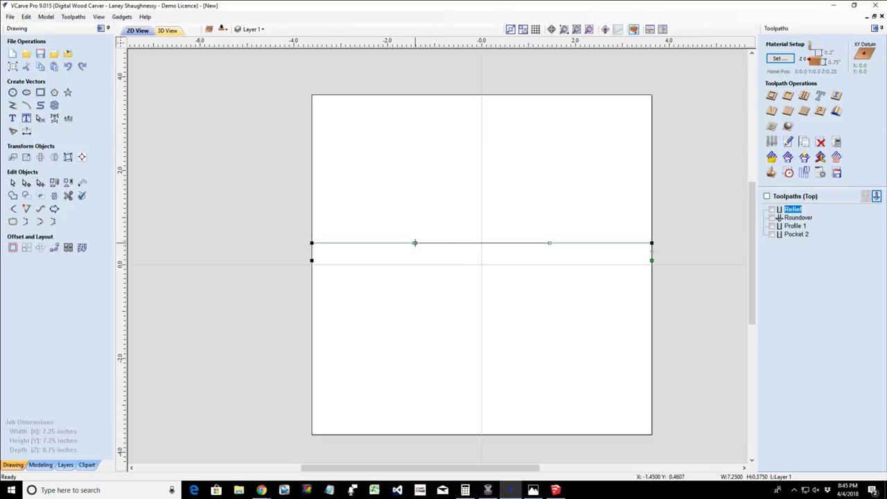
{"action": "right_click", "coordinate": [483, 247]}
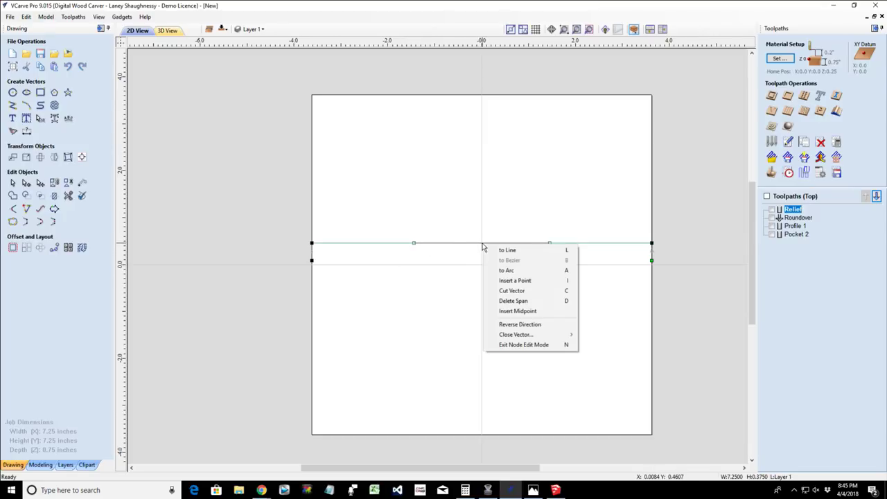
{"action": "left_click", "coordinate": [501, 312]}
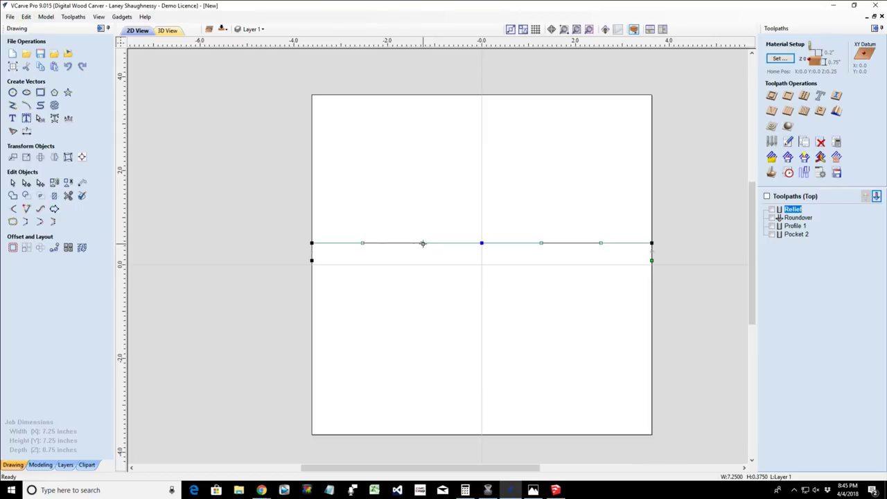
- Drag the midpoint's tangent handles to bend the curve into a gentle S-shaped wave
{"action": "left_click", "coordinate": [423, 243]}
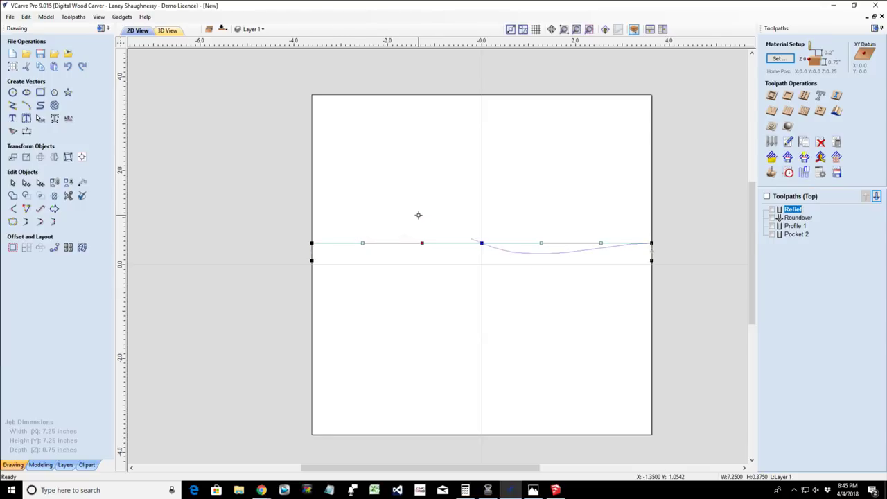
{"action": "left_click", "coordinate": [418, 215]}
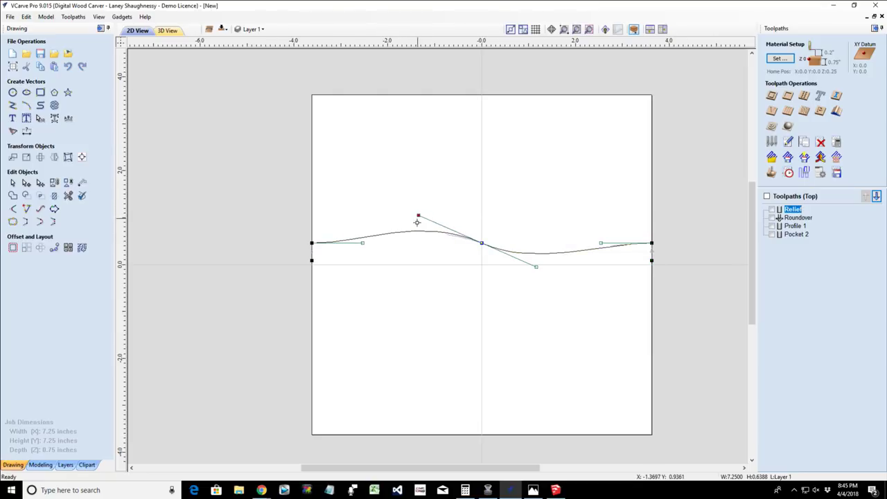
{"action": "left_click_drag", "start_coordinate": [417, 223], "coordinate": [416, 223]}
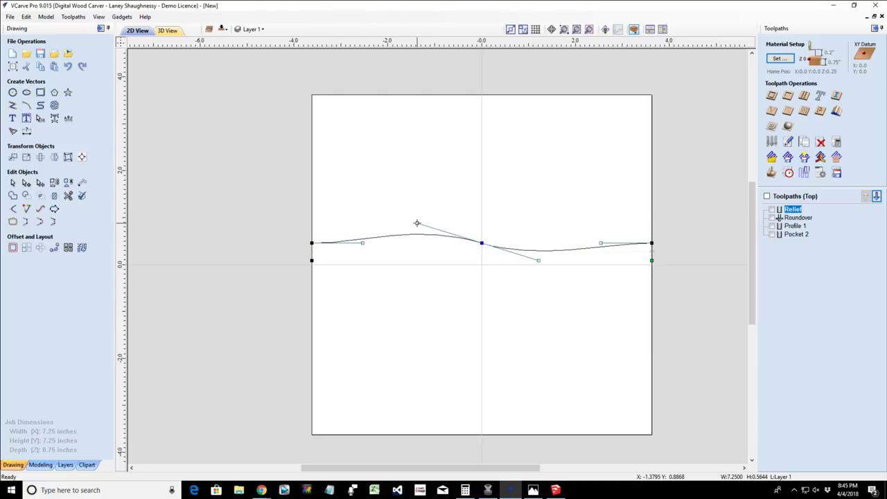
{"action": "left_click", "coordinate": [423, 279]}
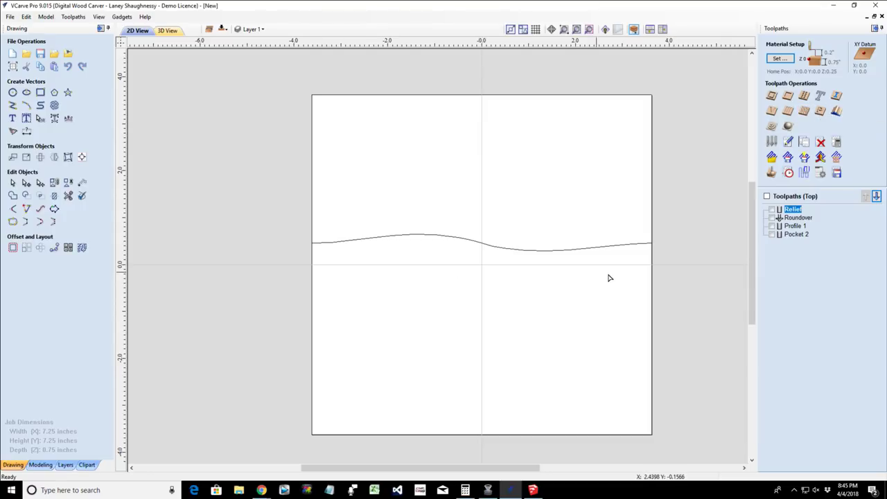
- Draw a 7.25-inch straight line along the material's top edge, corner to corner, and select it
{"action": "left_click", "coordinate": [12, 105]}
{"action": "left_click", "coordinate": [314, 97]}
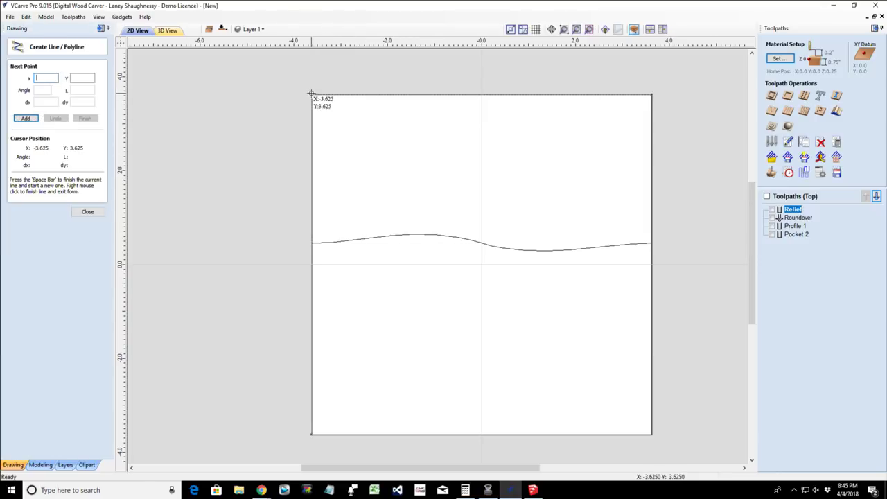
{"action": "left_click", "coordinate": [652, 93]}
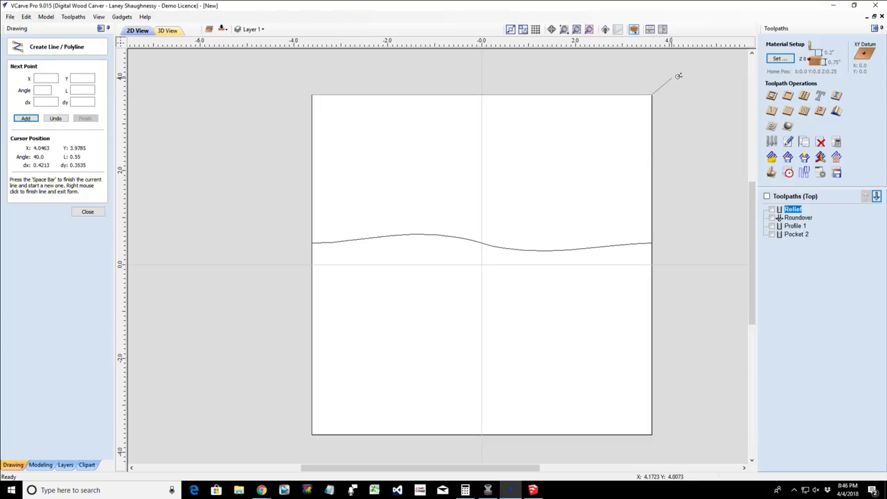
{"action": "key", "text": "space"}
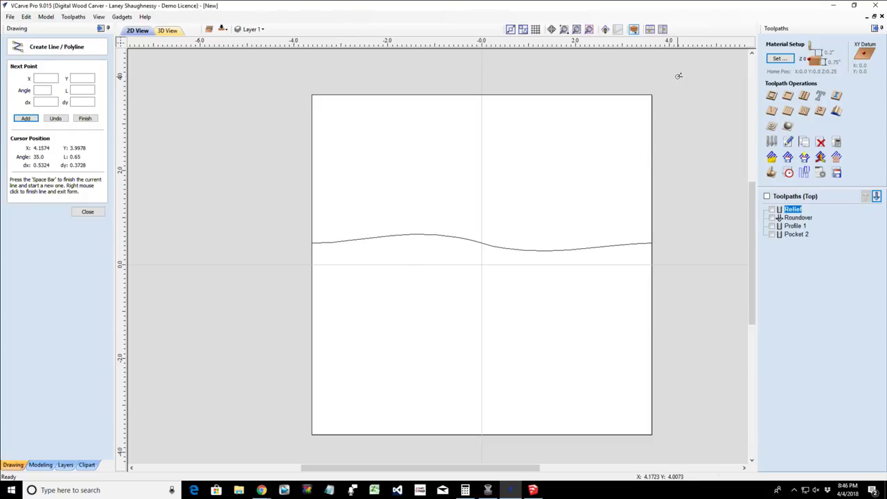
{"action": "left_click", "coordinate": [88, 212]}
{"action": "left_click", "coordinate": [389, 95]}
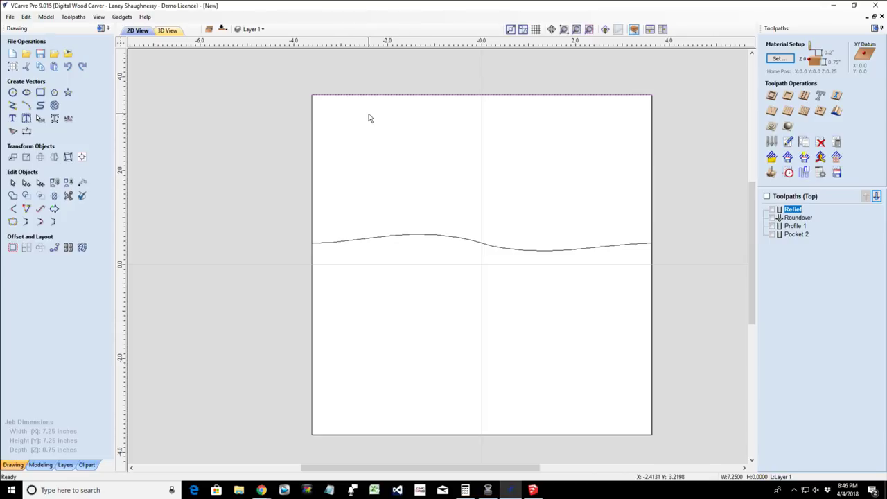
- Set up a moulding toolpath using the top-edge line as rail and the wave curve as profile
{"action": "left_click", "coordinate": [836, 111]}
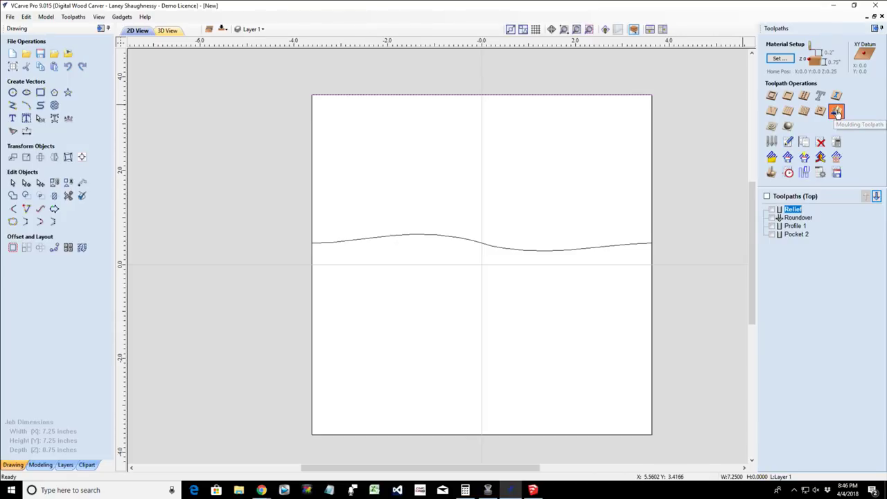
{"action": "left_click", "coordinate": [837, 112]}
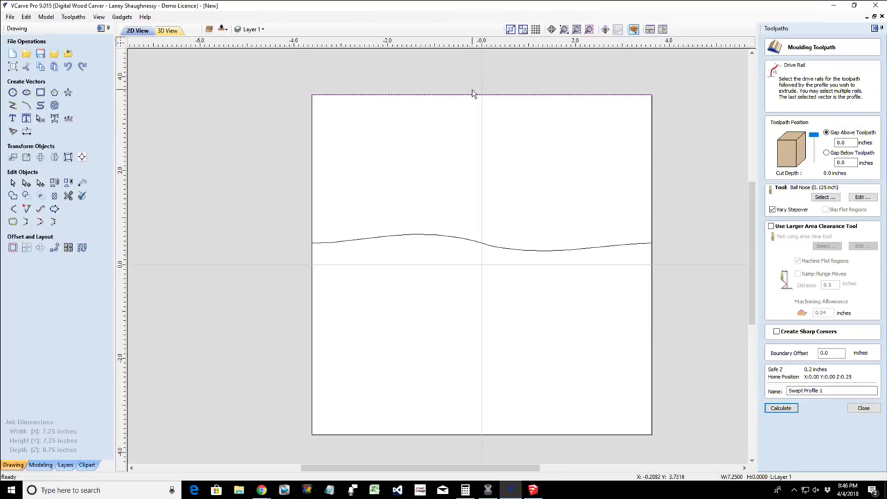
{"action": "left_click", "coordinate": [454, 241], "text": "shift"}
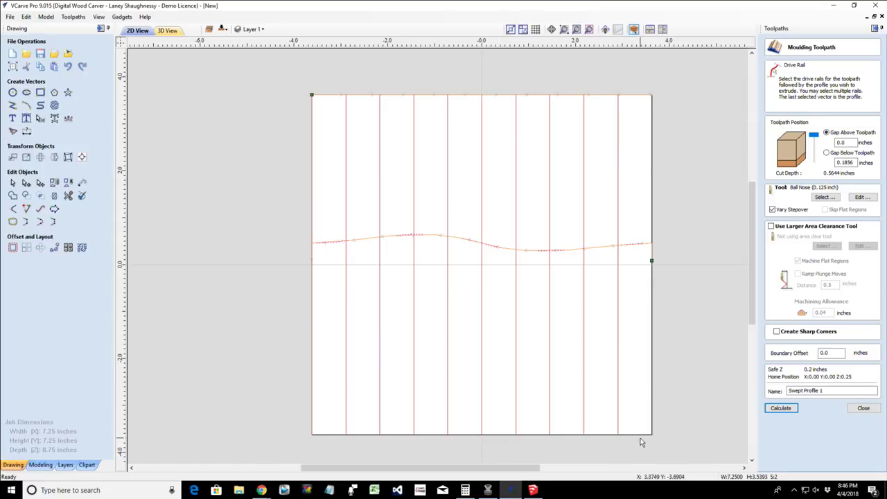
- Choose the Ball Nose 0.5 inches Dia tool for the Swept Profile 1 toolpath
{"action": "left_click", "coordinate": [825, 197]}
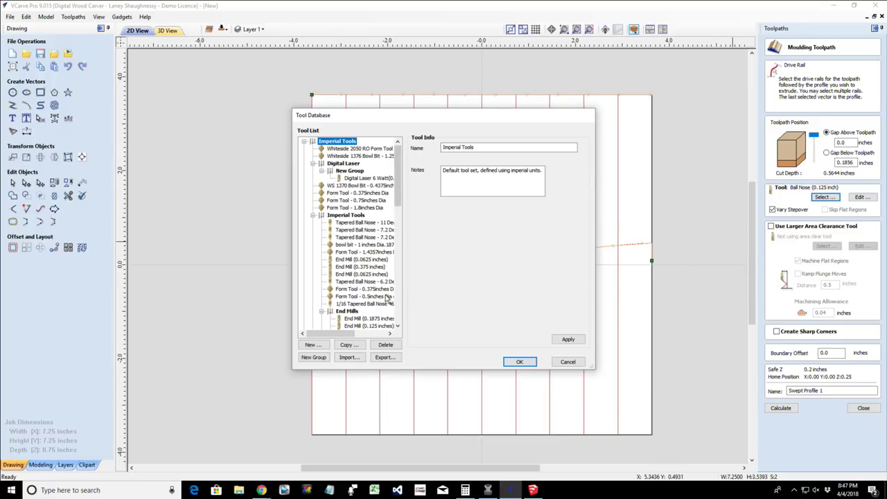
{"action": "scroll", "coordinate": [369, 244], "scroll_direction": "down", "scroll_amount": 5}
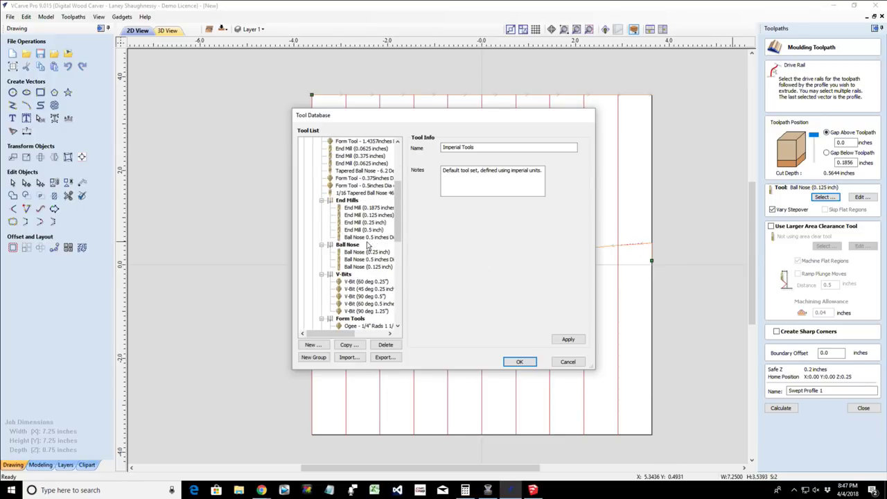
{"action": "left_click", "coordinate": [366, 260]}
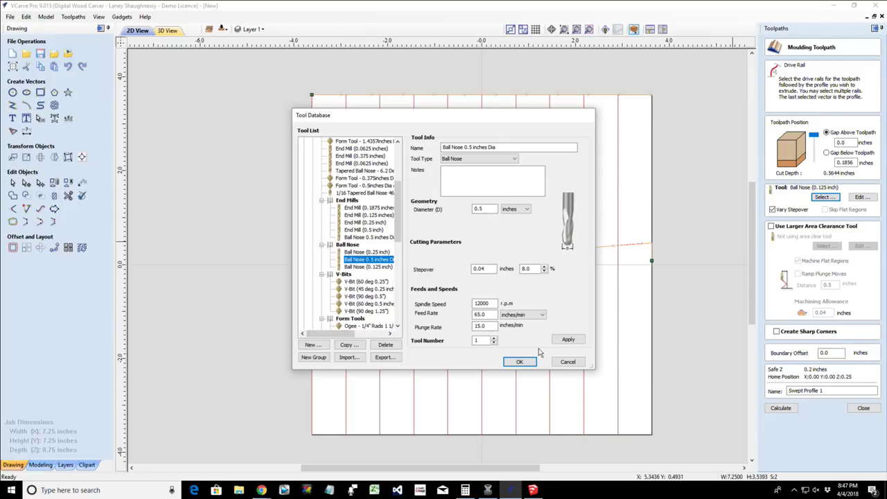
{"action": "left_click", "coordinate": [522, 364]}
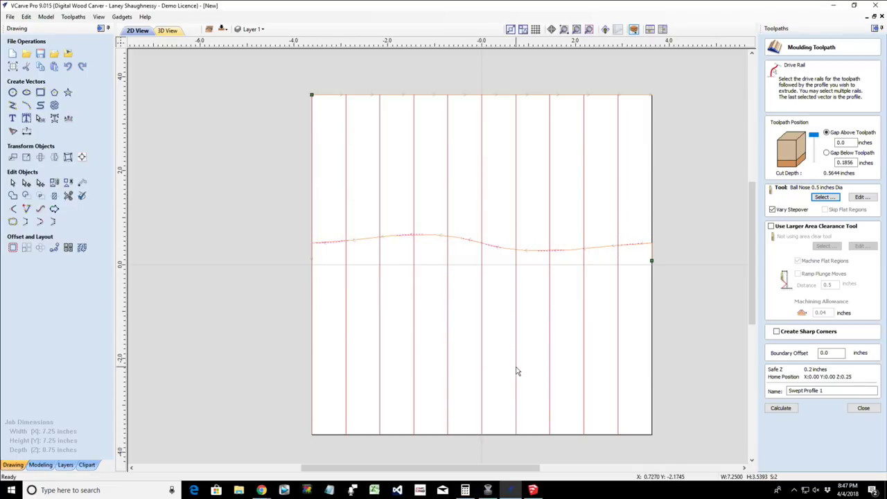
- Calculate Swept Profile 1, tilt the 3D view obliquely, and preview its cut on the maple block
{"action": "left_click", "coordinate": [781, 409]}
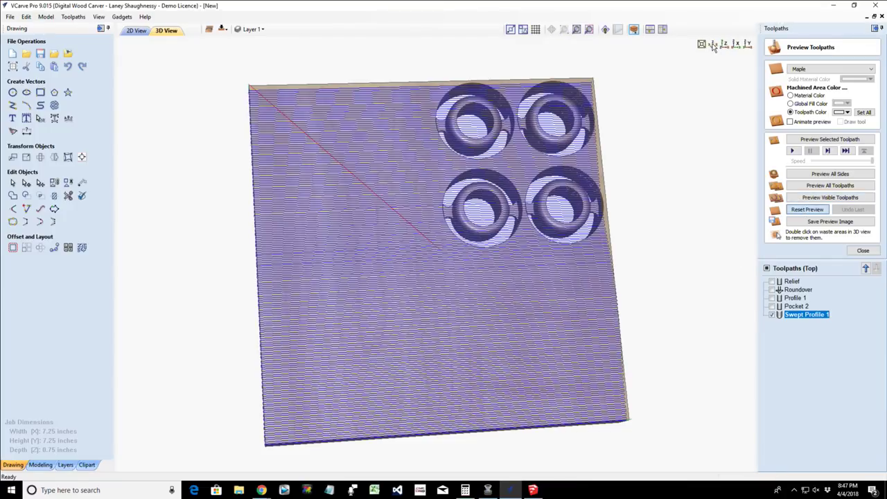
{"action": "left_click_drag", "start_coordinate": [714, 46], "coordinate": [690, 344]}
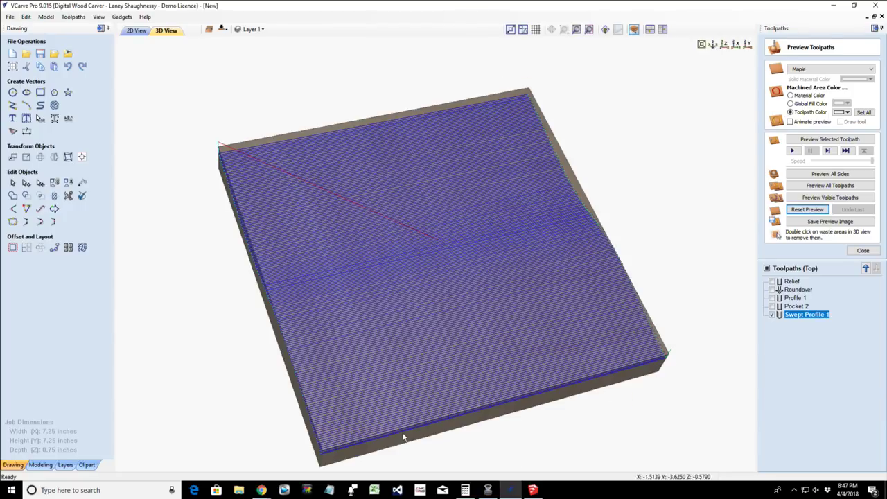
{"action": "left_click", "coordinate": [816, 141]}
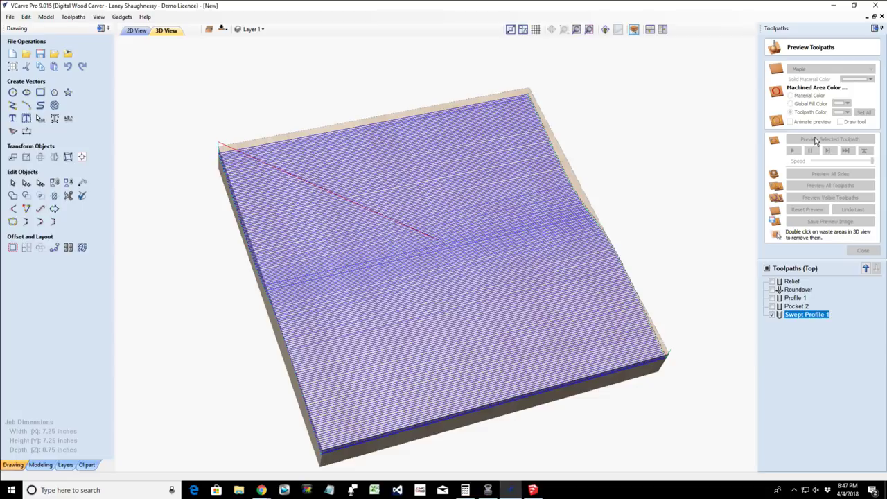
{"action": "left_click", "coordinate": [817, 140]}
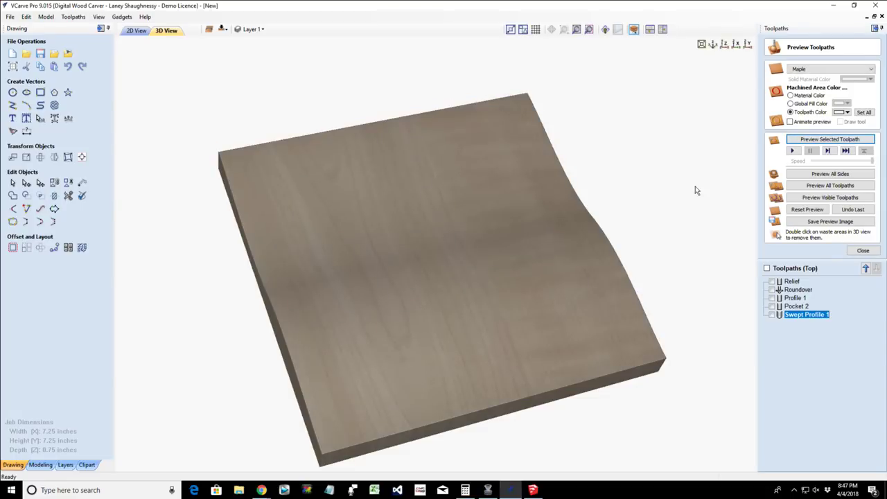
{"action": "left_click_drag", "start_coordinate": [419, 400], "coordinate": [369, 363]}
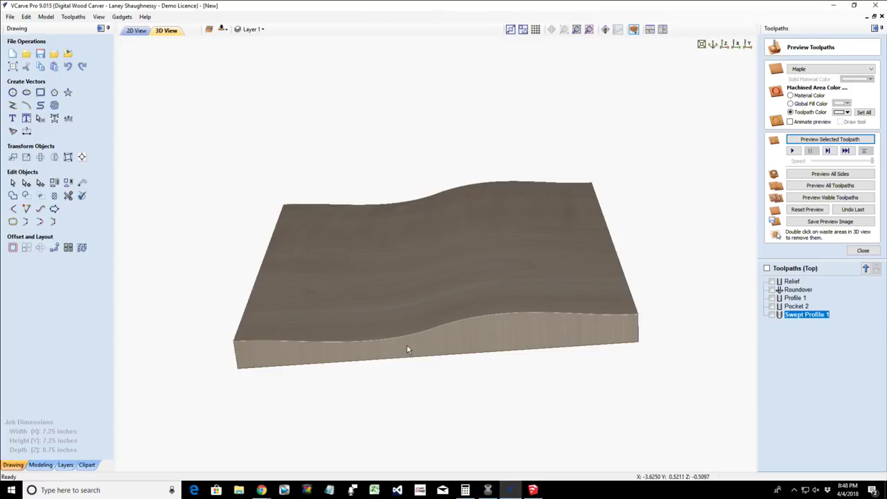
{"action": "left_click_drag", "start_coordinate": [407, 345], "coordinate": [401, 305]}
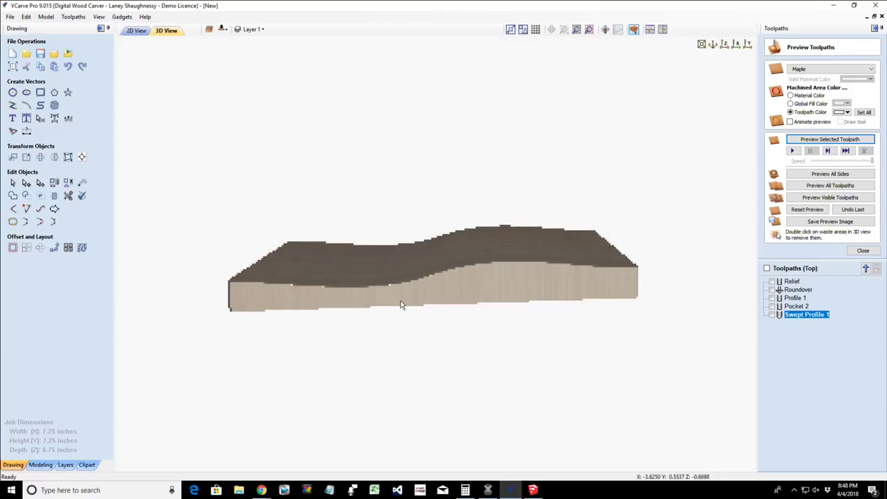
{"action": "left_click_drag", "start_coordinate": [403, 306], "coordinate": [406, 344]}
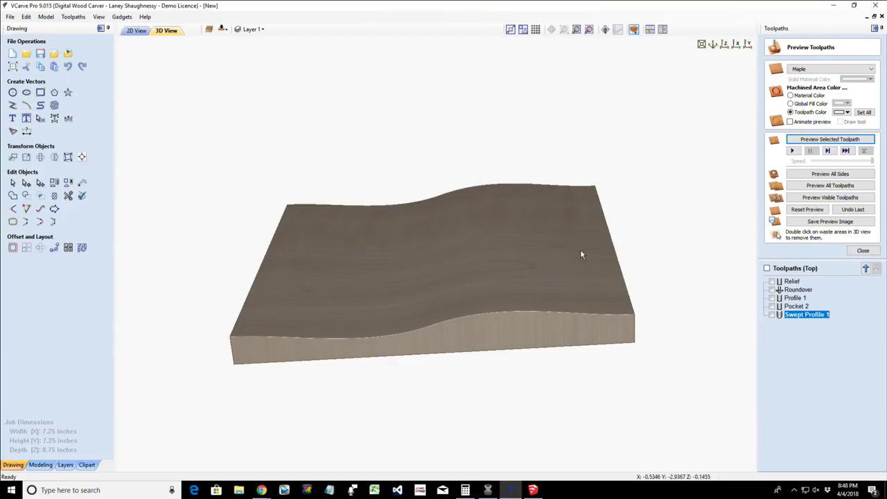
{"action": "left_click_drag", "start_coordinate": [387, 331], "coordinate": [382, 305]}
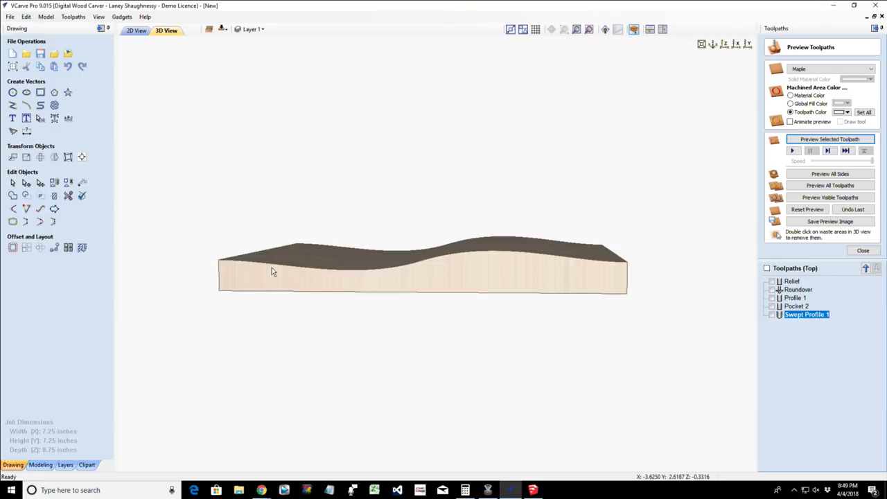
{"action": "left_click_drag", "start_coordinate": [324, 305], "coordinate": [220, 192]}
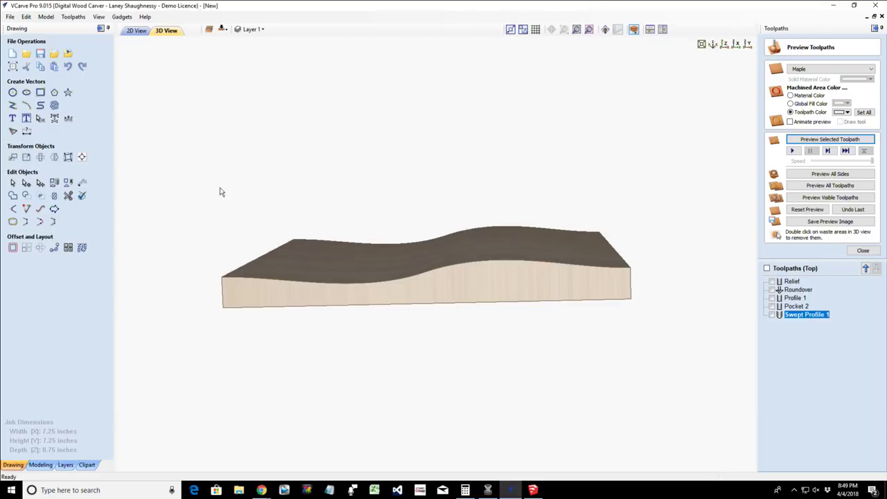
- Return to the 2D view and duplicate Swept Profile 1 as Swept Profile 1 [1]
{"action": "left_click", "coordinate": [136, 31]}
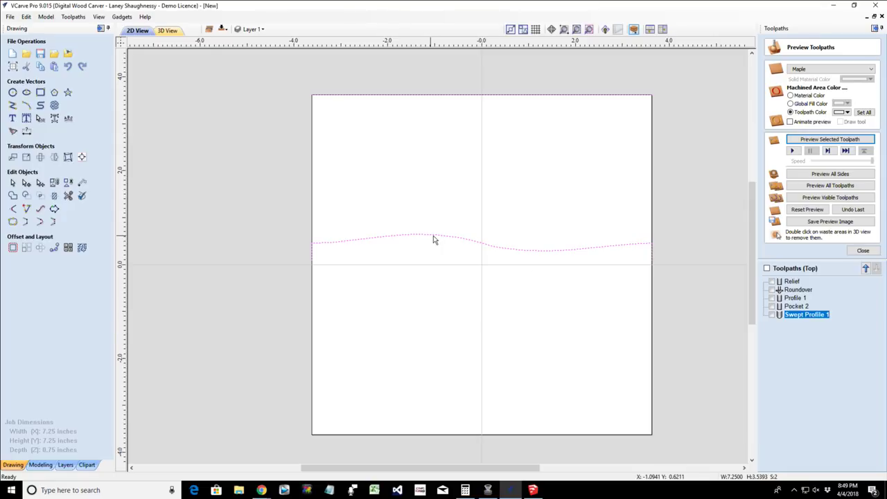
{"action": "mouse_move", "coordinate": [805, 320]}
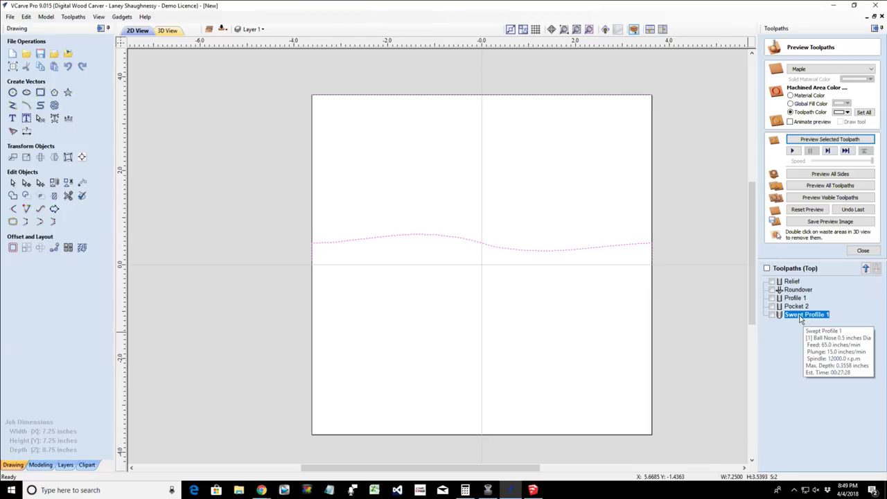
{"action": "right_click", "coordinate": [802, 319]}
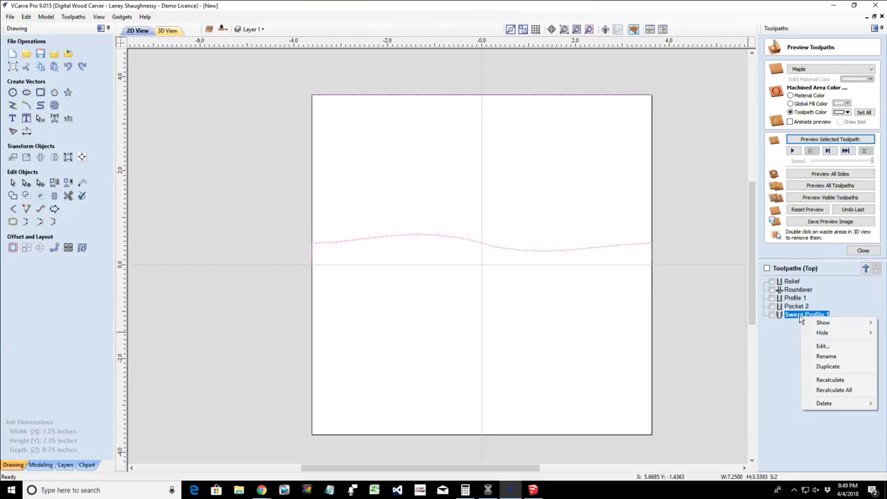
{"action": "left_click", "coordinate": [810, 366]}
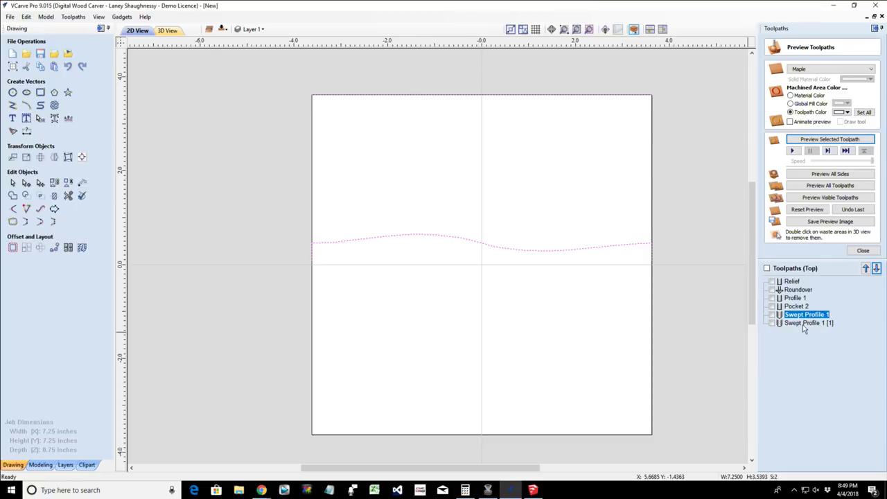
- Open the Swept Profile 1 [1] settings and reverse the drive rail's direction
{"action": "double_click", "coordinate": [805, 323]}
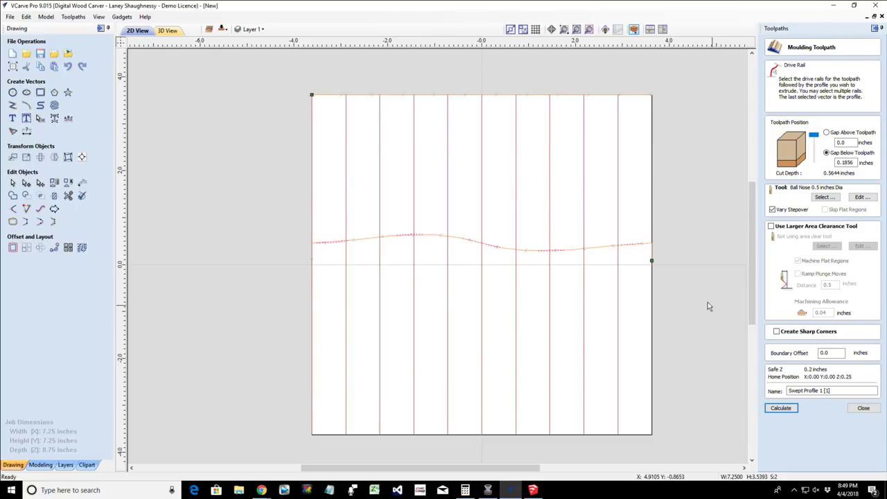
{"action": "right_click", "coordinate": [652, 264]}
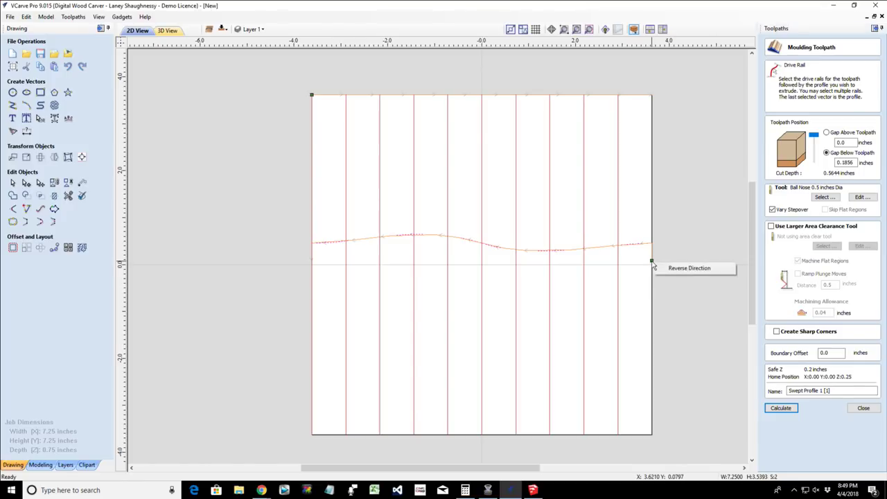
{"action": "left_click", "coordinate": [673, 269]}
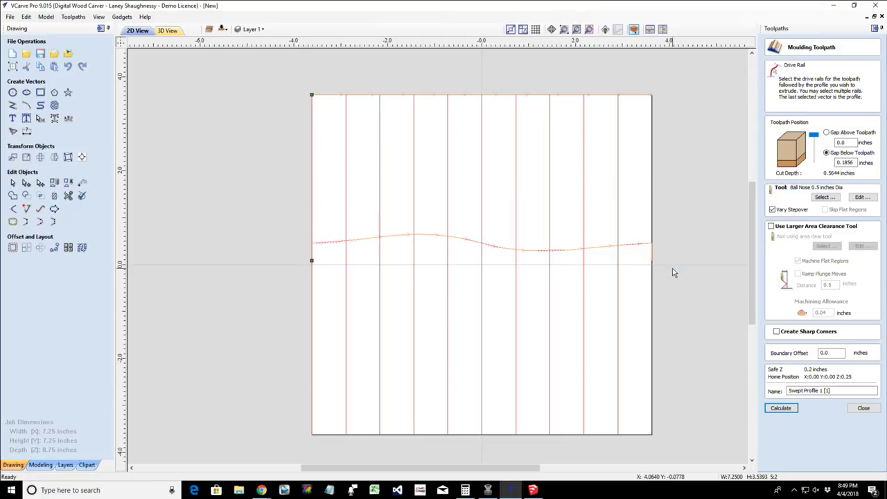
- Recalculate Swept Profile 1 [1], clear the old preview, and simulate the new S-shaped cut
{"action": "left_click", "coordinate": [782, 408]}
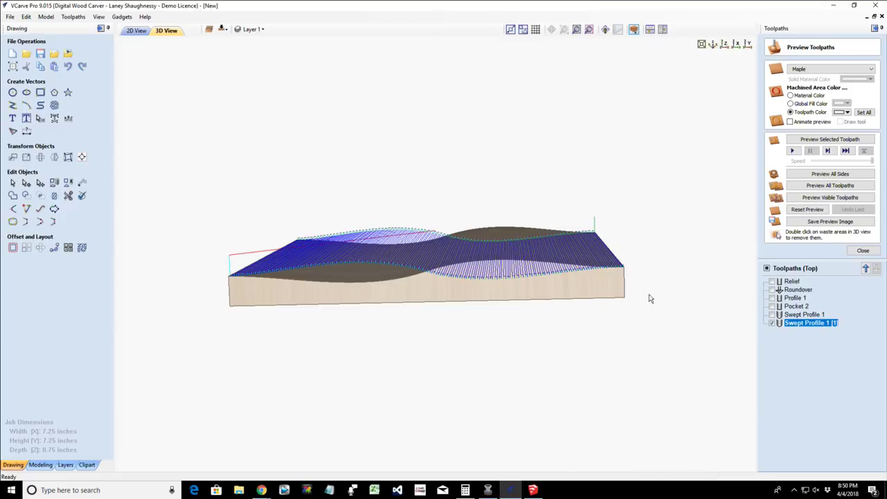
{"action": "left_click", "coordinate": [810, 210]}
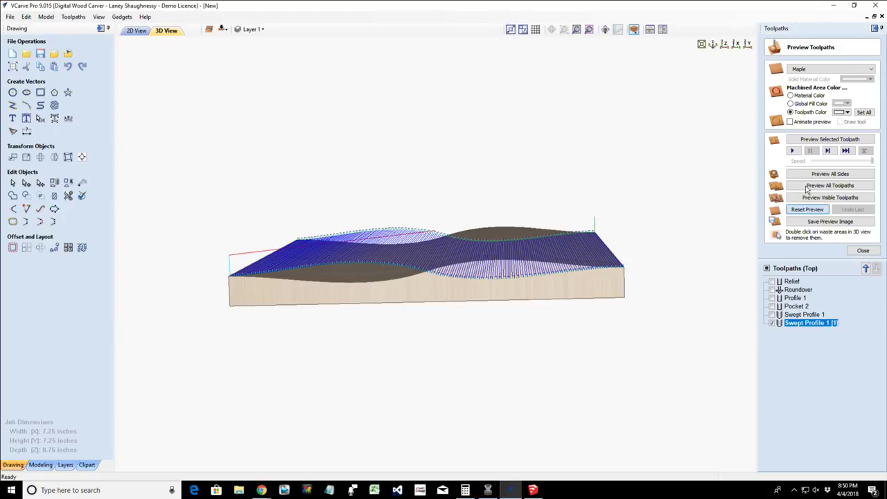
{"action": "left_click", "coordinate": [820, 141]}
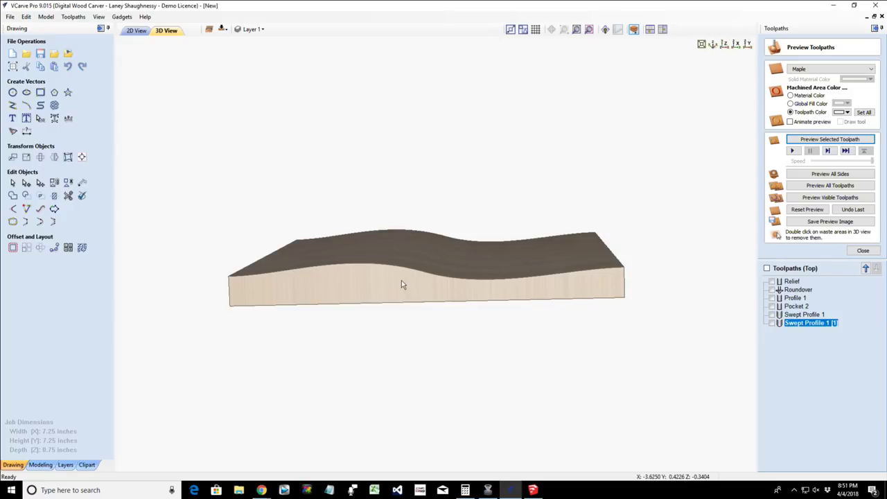
- Inspect the wavy carved top from several angles, then reset the preview to flat uncut stock
{"action": "mouse_move", "coordinate": [402, 284]}
{"action": "left_mouse_down"}
{"action": "mouse_move", "coordinate": [418, 307]}
{"action": "mouse_move", "coordinate": [488, 250]}
{"action": "mouse_move", "coordinate": [402, 256]}
{"action": "mouse_move", "coordinate": [370, 273]}
{"action": "left_mouse_up"}
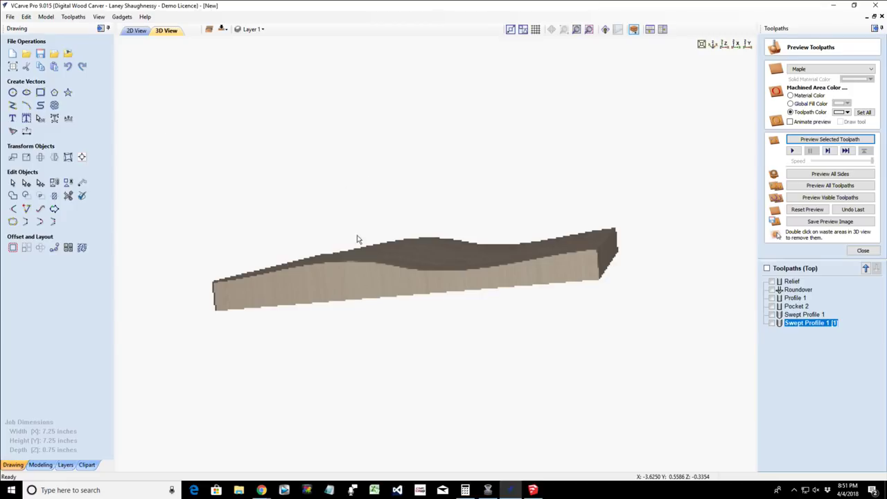
{"action": "mouse_move", "coordinate": [358, 240]}
{"action": "left_mouse_down"}
{"action": "mouse_move", "coordinate": [369, 260]}
{"action": "mouse_move", "coordinate": [453, 271]}
{"action": "mouse_move", "coordinate": [399, 267]}
{"action": "left_mouse_up"}
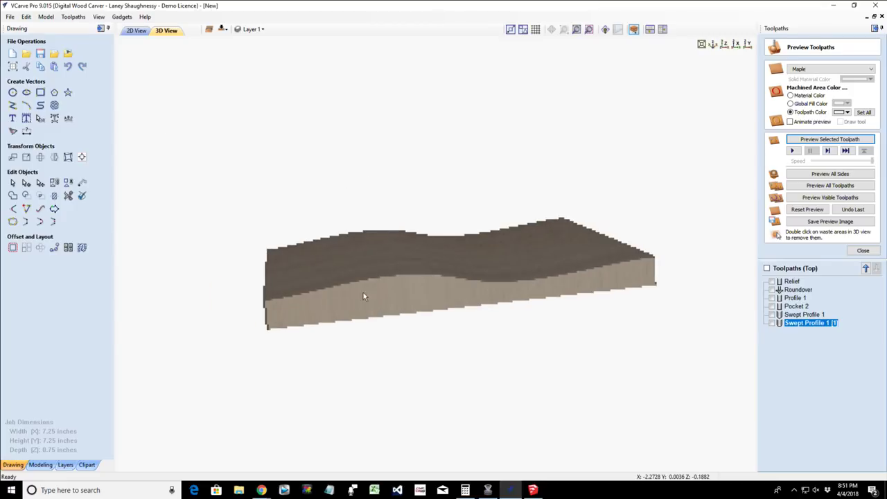
{"action": "left_click_drag", "start_coordinate": [346, 300], "coordinate": [337, 243]}
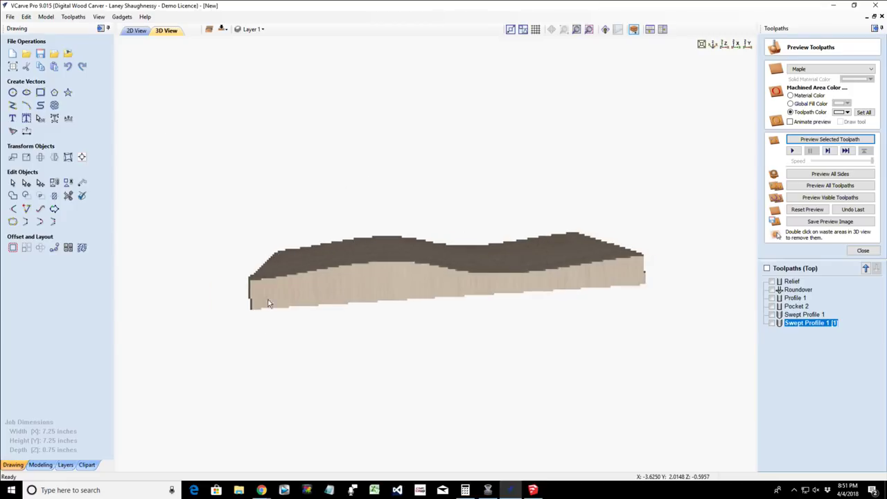
{"action": "left_click_drag", "start_coordinate": [271, 303], "coordinate": [260, 280]}
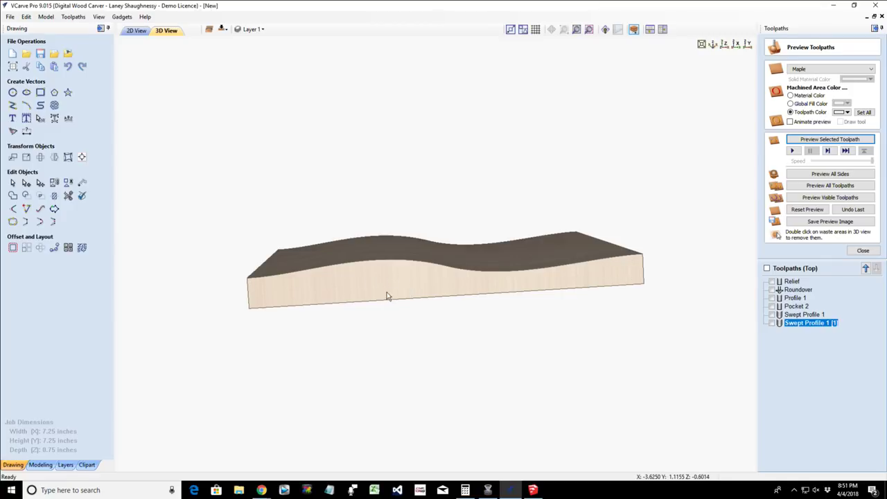
{"action": "left_click_drag", "start_coordinate": [386, 297], "coordinate": [351, 368]}
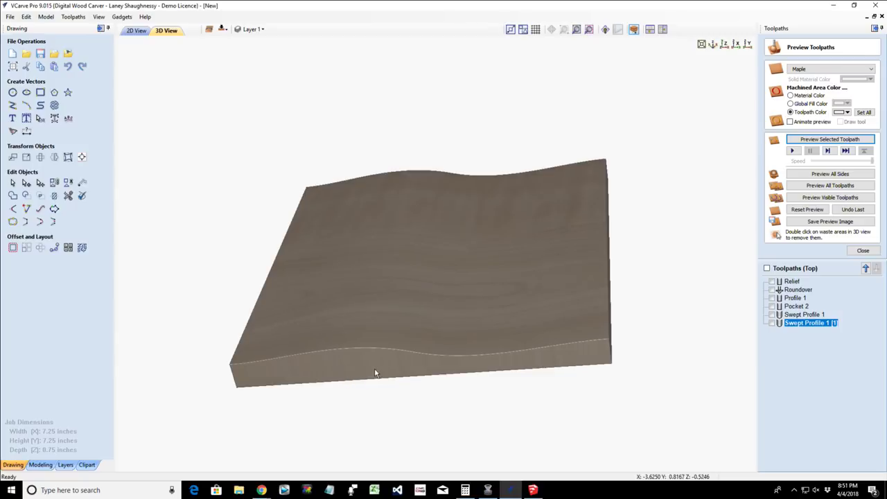
{"action": "left_click_drag", "start_coordinate": [368, 376], "coordinate": [262, 326]}
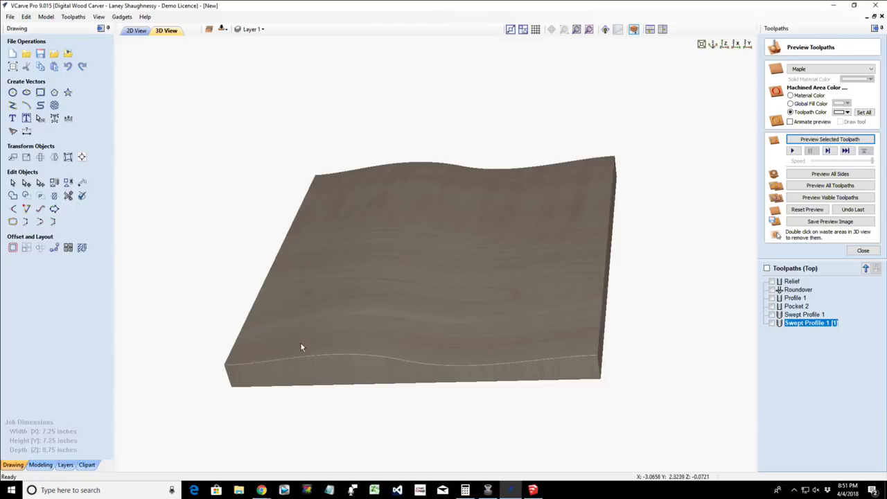
{"action": "left_click_drag", "start_coordinate": [341, 344], "coordinate": [309, 374]}
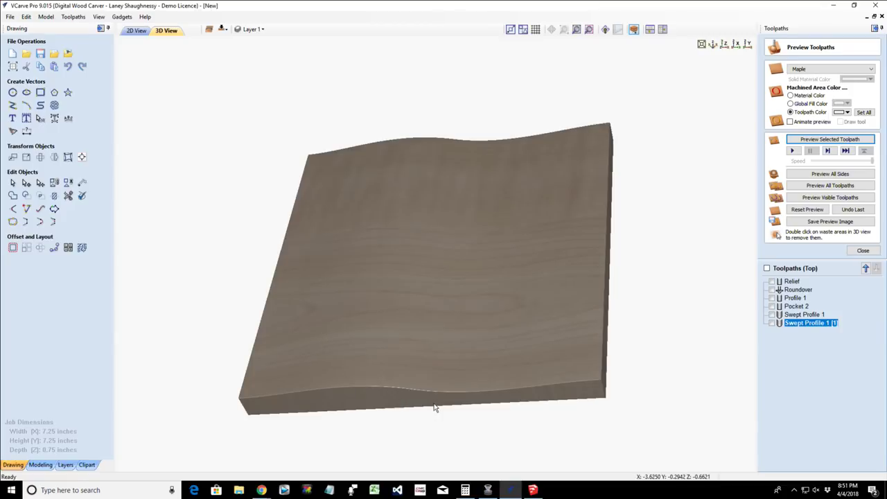
{"action": "left_click_drag", "start_coordinate": [436, 387], "coordinate": [282, 317]}
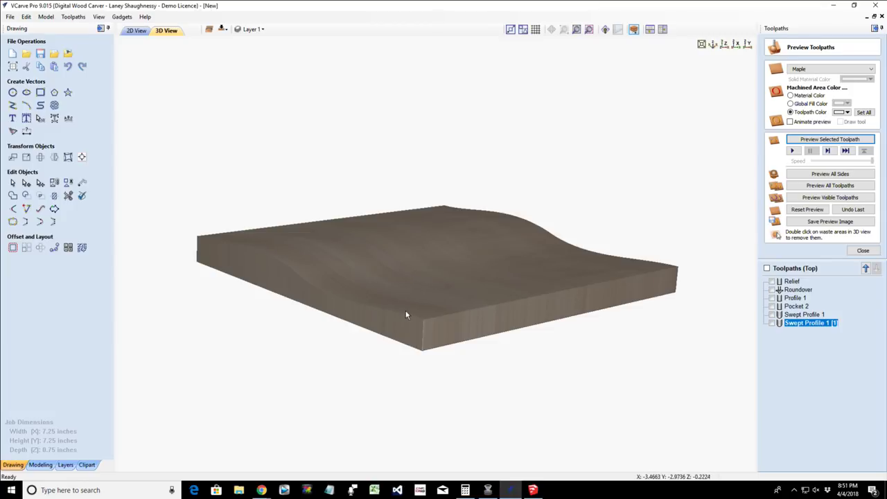
{"action": "left_click_drag", "start_coordinate": [425, 331], "coordinate": [444, 324]}
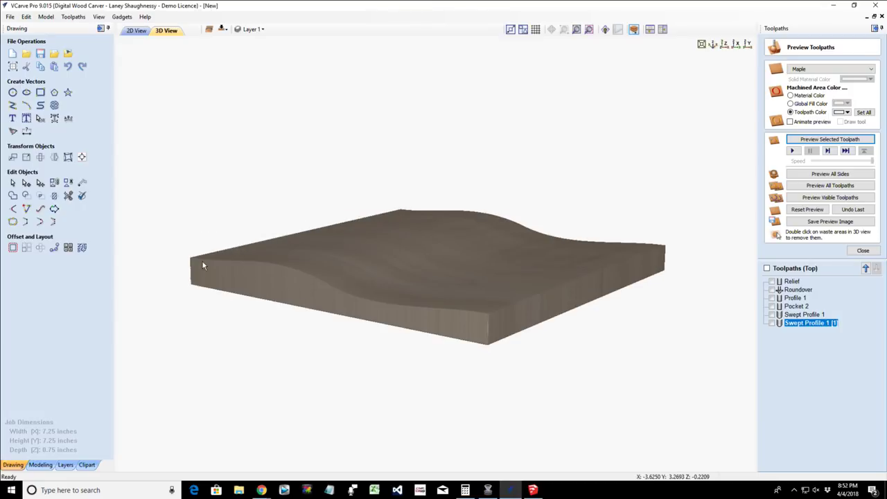
{"action": "left_click_drag", "start_coordinate": [248, 283], "coordinate": [347, 307]}
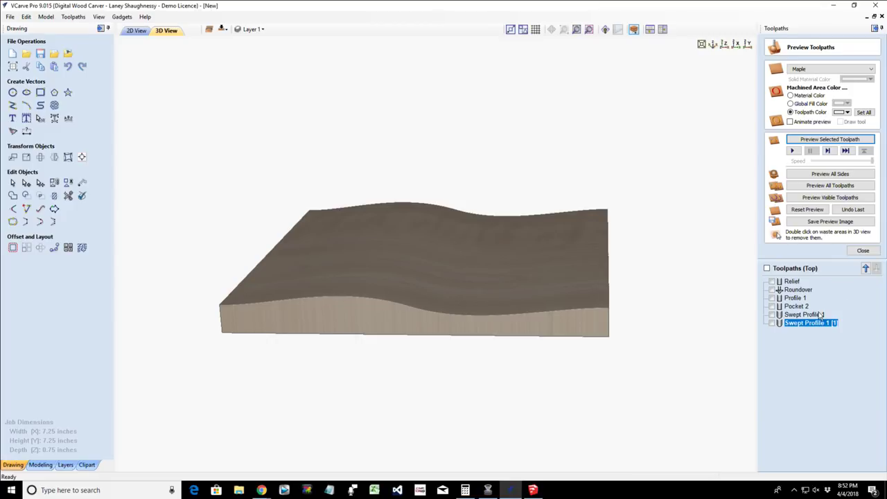
{"action": "mouse_move", "coordinate": [797, 325]}
{"action": "left_click_drag", "start_coordinate": [358, 321], "coordinate": [355, 275]}
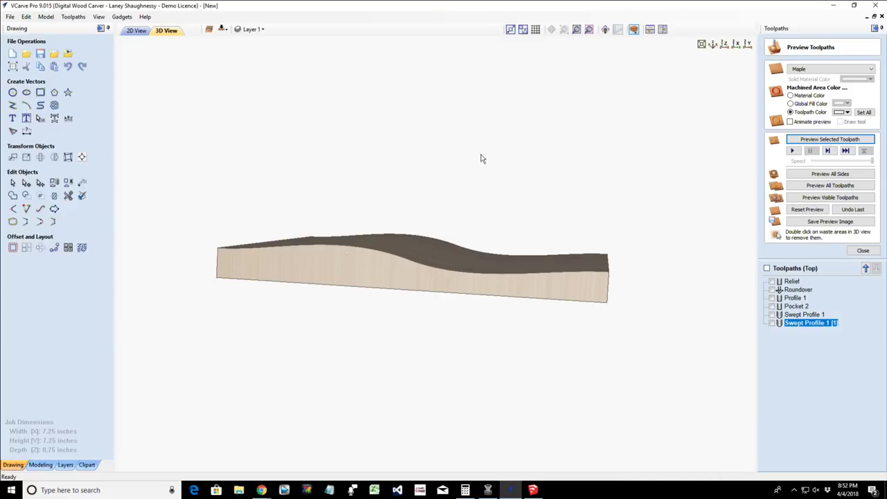
{"action": "left_click", "coordinate": [797, 211]}
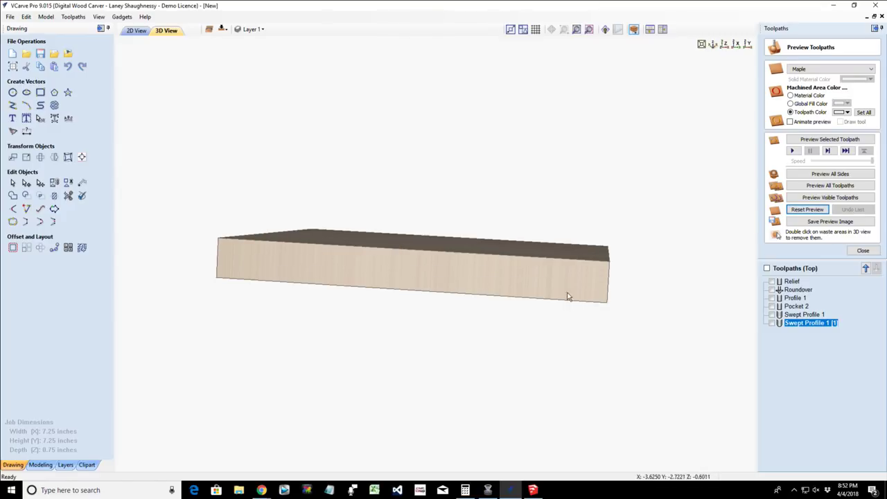
- Back on the 2D view, move Pocket 2 above Profile 1 in the Toolpaths list
{"action": "left_click_drag", "start_coordinate": [441, 285], "coordinate": [393, 324]}
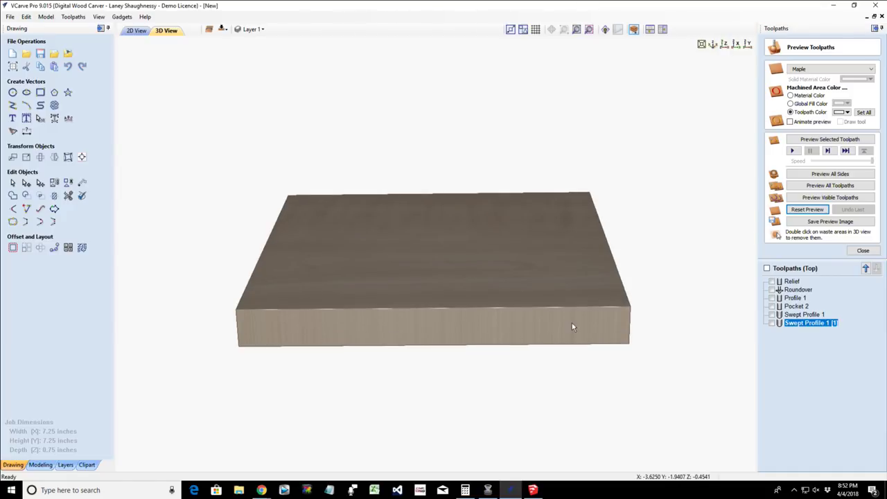
{"action": "left_click", "coordinate": [133, 32]}
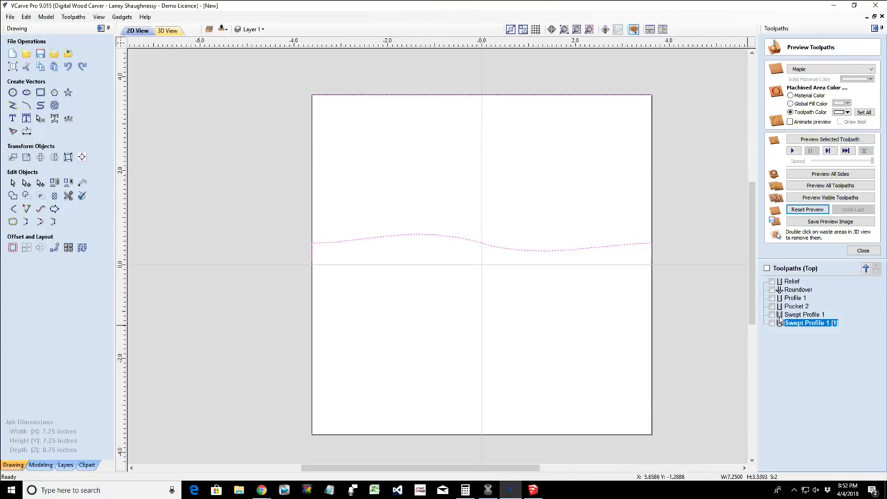
{"action": "left_click", "coordinate": [792, 281]}
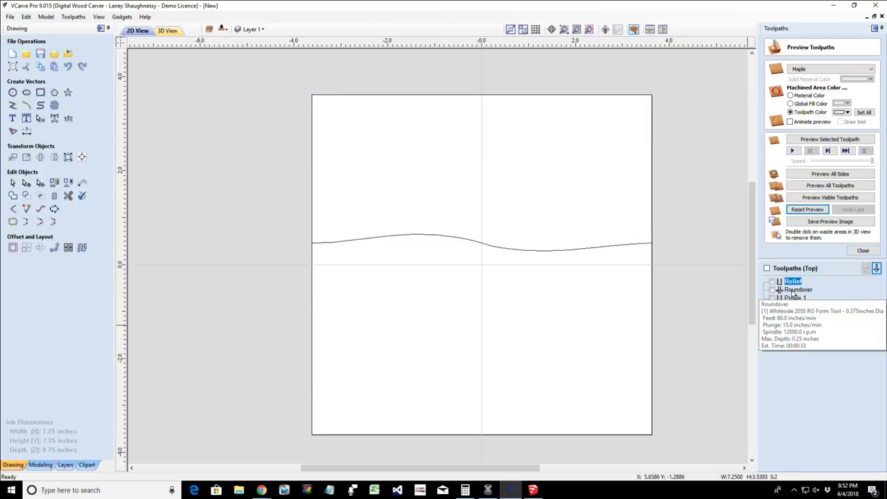
{"action": "left_click", "coordinate": [795, 290]}
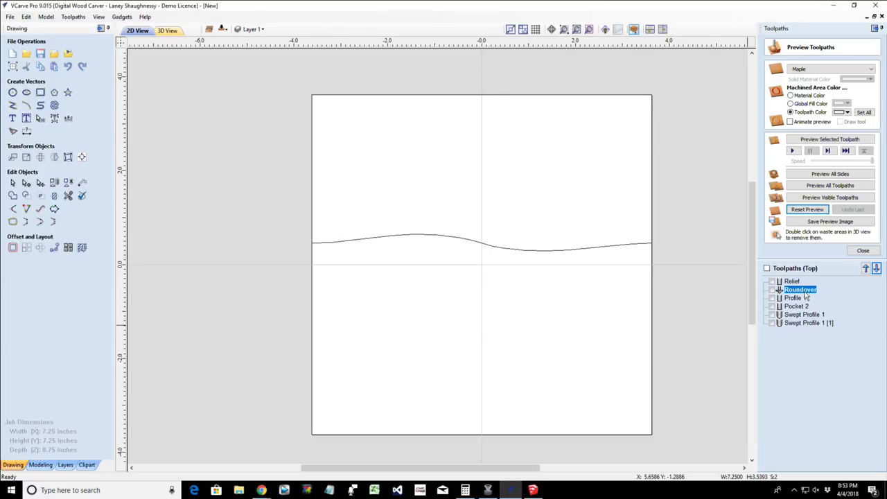
{"action": "left_click", "coordinate": [788, 299]}
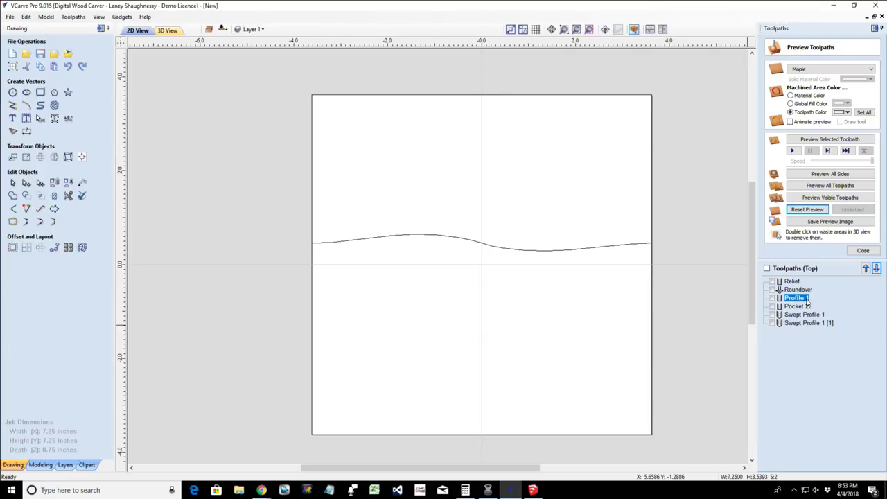
{"action": "left_click", "coordinate": [797, 307]}
{"action": "left_click", "coordinate": [867, 269]}
{"action": "mouse_move", "coordinate": [805, 300]}
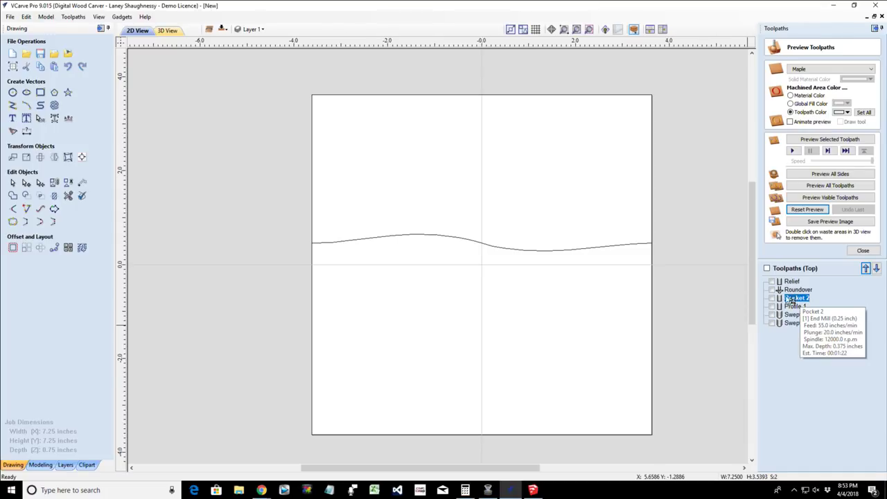
{"action": "left_click", "coordinate": [790, 310]}
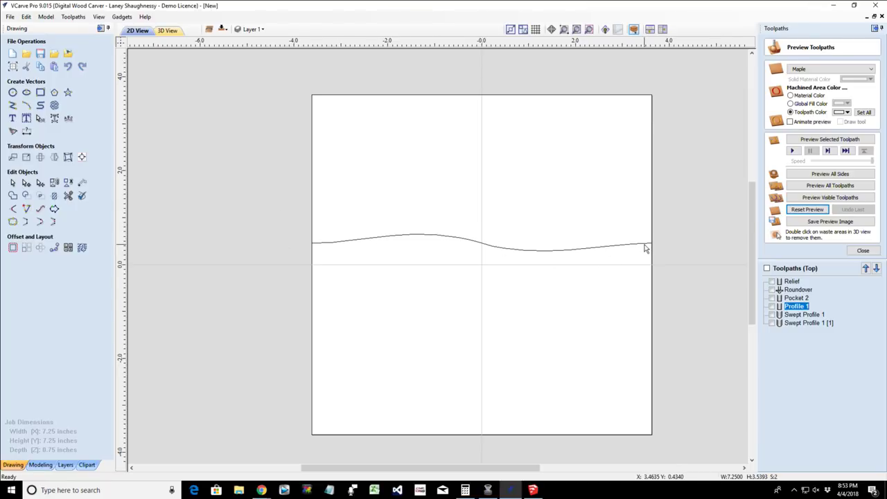
{"action": "left_click", "coordinate": [422, 95]}
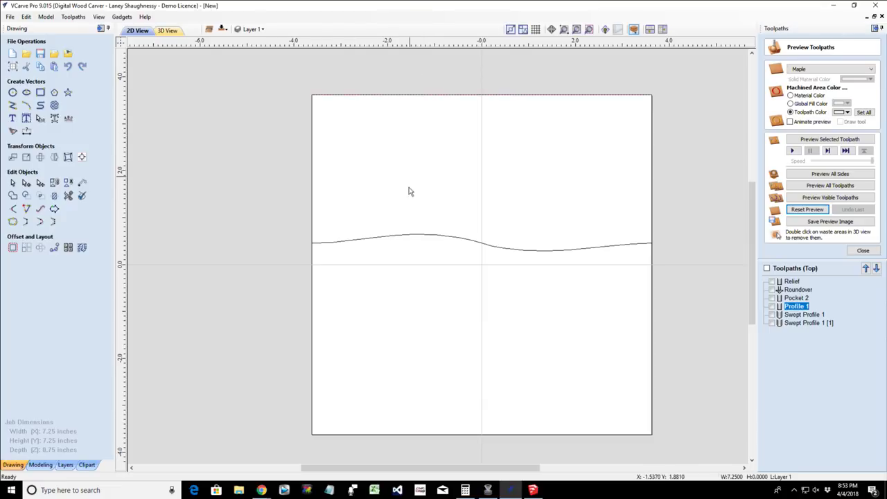
{"action": "left_click", "coordinate": [414, 237]}
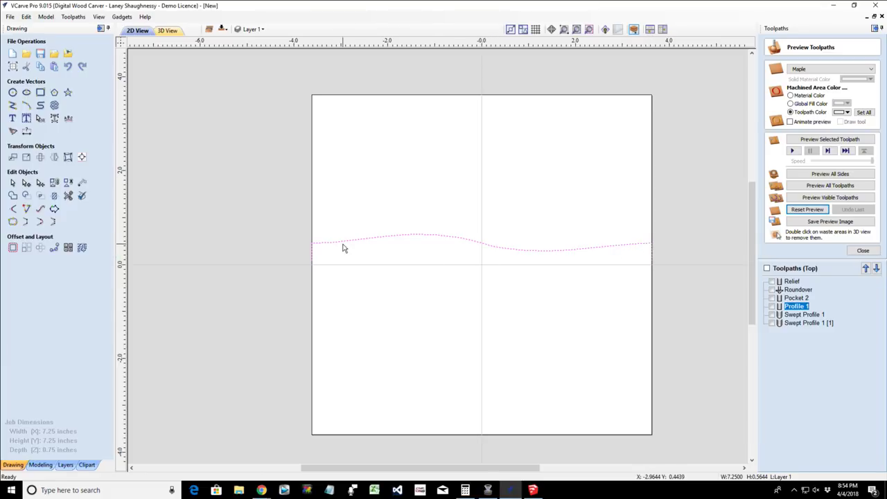
{"action": "left_click", "coordinate": [376, 237]}
- Draw a 7.25 x 0.5 inch strip rectangle near the board's top, adjusting its height value
{"action": "left_click", "coordinate": [40, 93]}
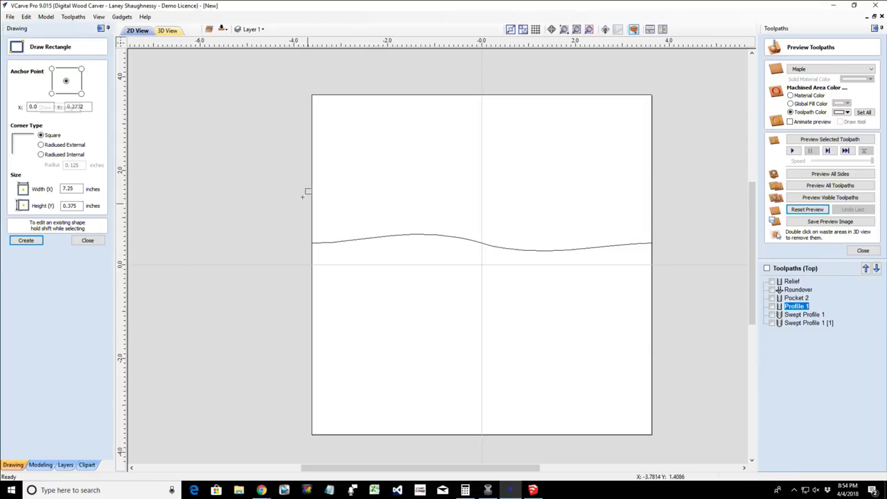
{"action": "left_click_drag", "start_coordinate": [312, 151], "coordinate": [652, 175]}
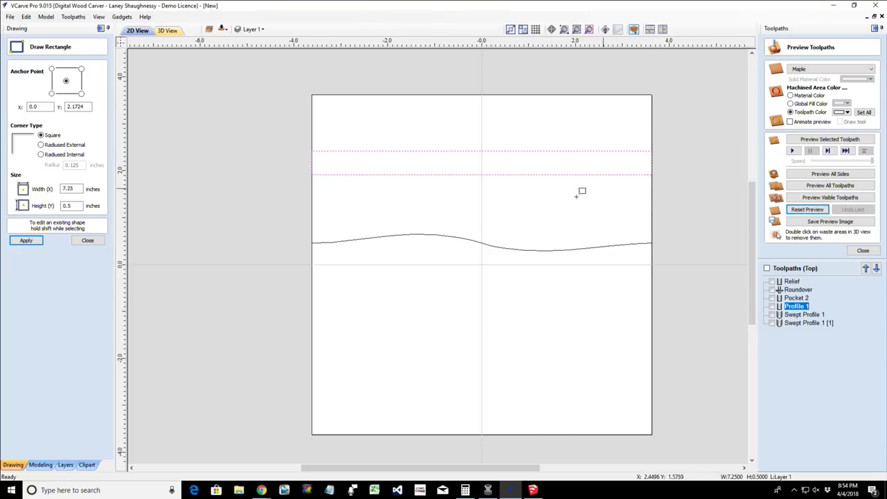
{"action": "left_click", "coordinate": [74, 206]}
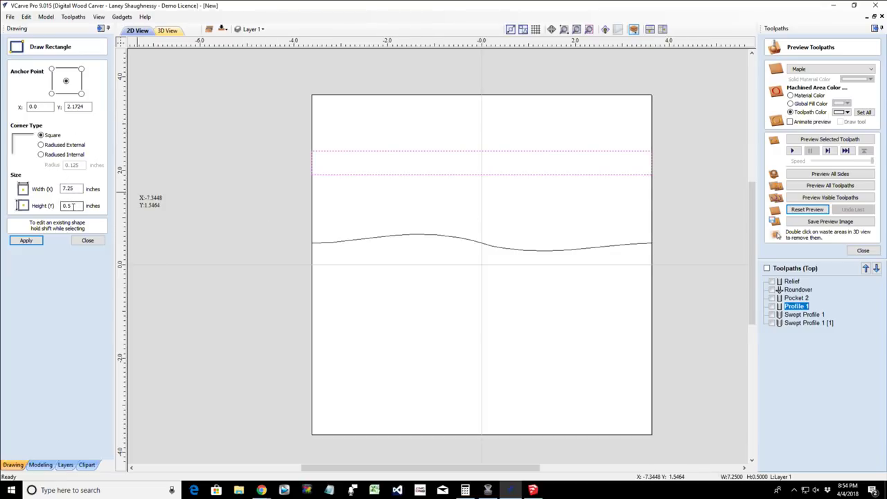
{"action": "left_click_drag", "start_coordinate": [74, 206], "coordinate": [58, 210]}
{"action": "type", "text": ".37"}
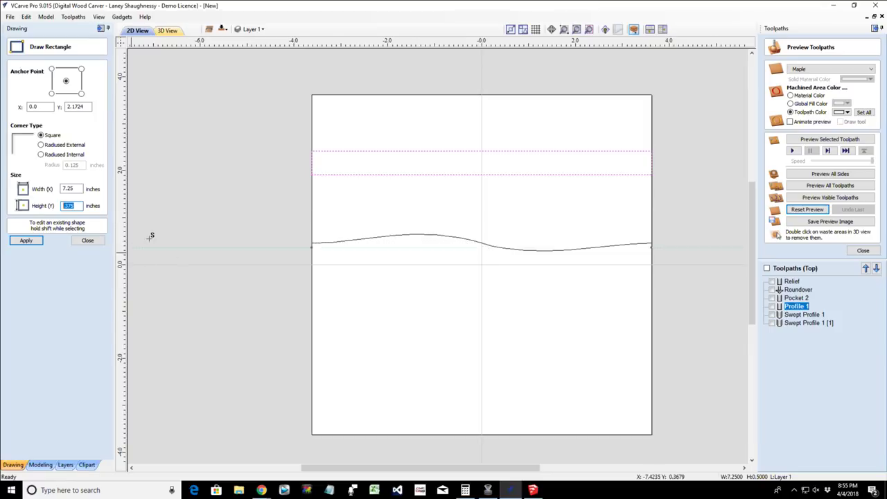
{"action": "left_click", "coordinate": [89, 240]}
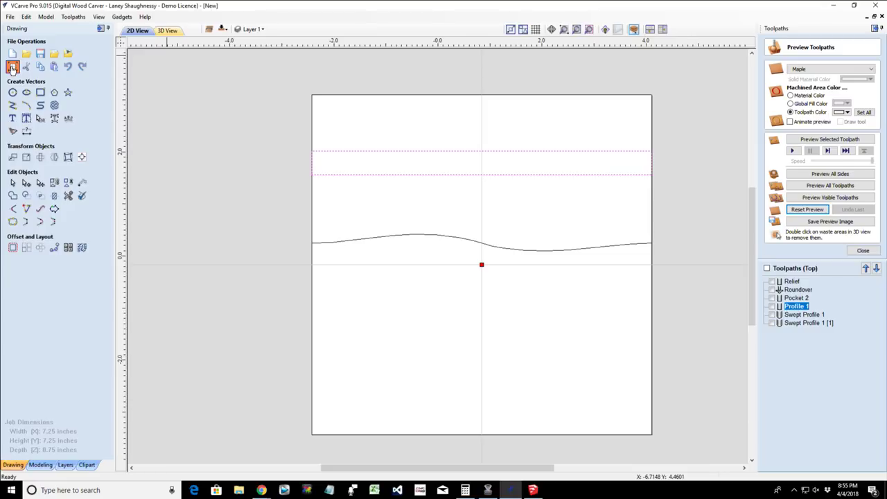
{"action": "left_click", "coordinate": [12, 67]}
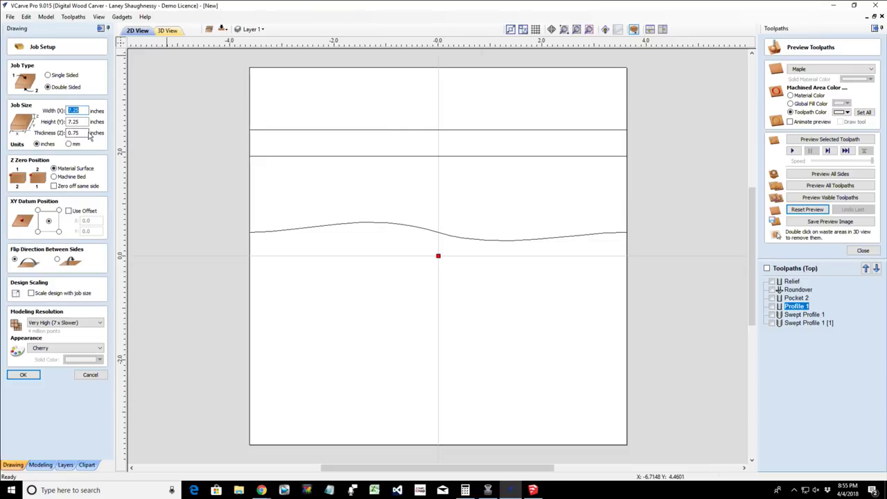
{"action": "double_click", "coordinate": [68, 134]}
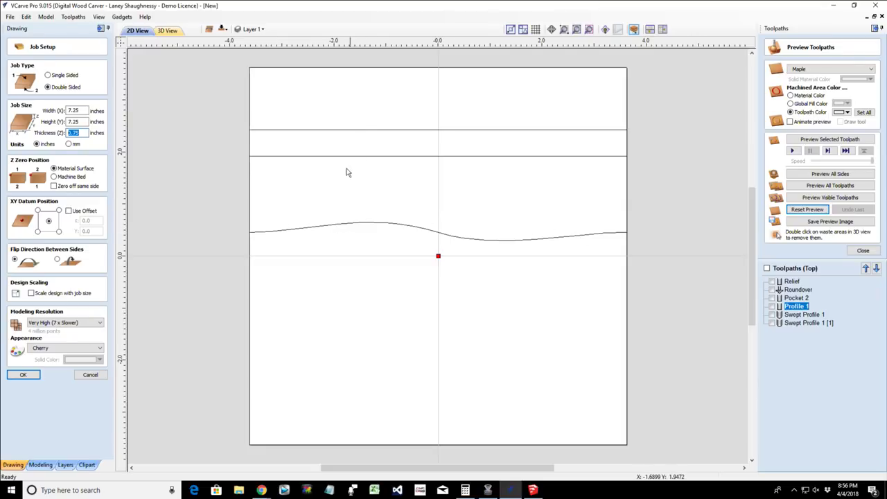
{"action": "left_click", "coordinate": [95, 379]}
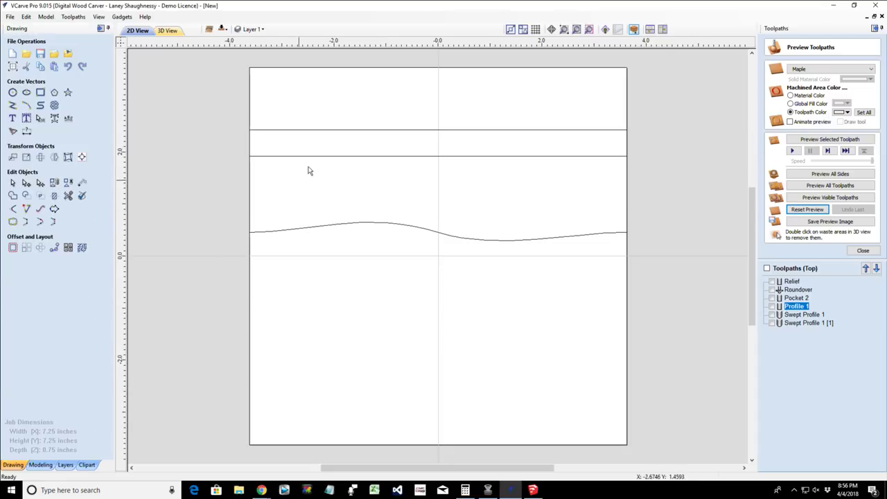
- Node-edit the strip rectangle and delete its lower edge span
{"action": "left_click", "coordinate": [346, 159]}
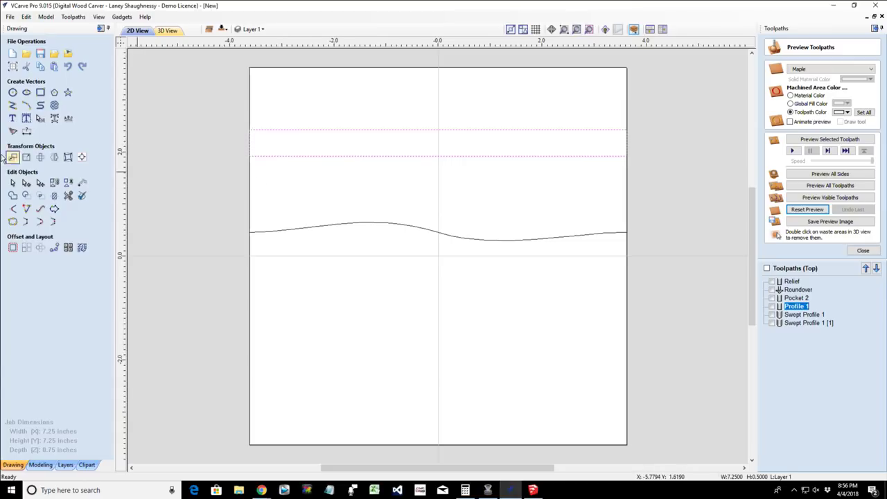
{"action": "left_click", "coordinate": [25, 183]}
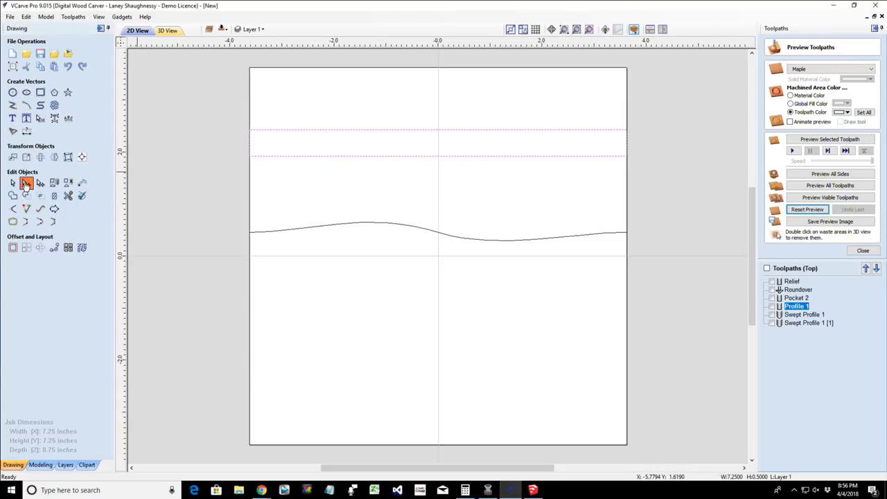
{"action": "right_click", "coordinate": [371, 158]}
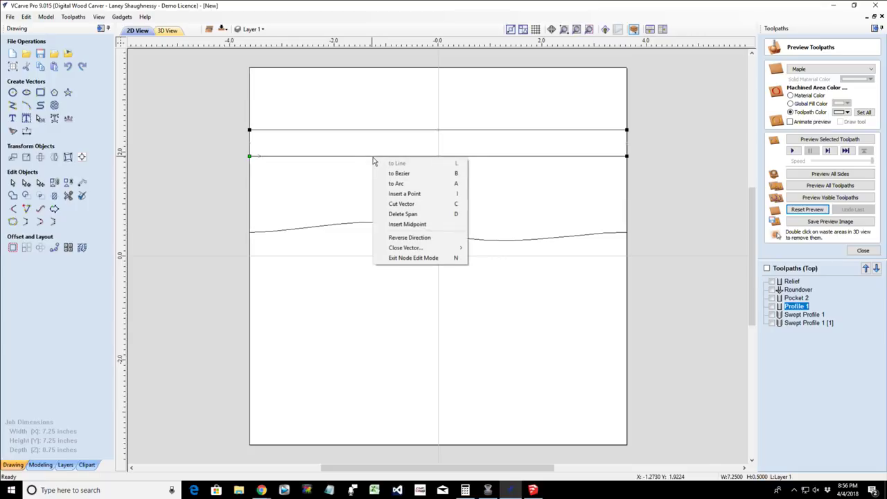
{"action": "left_click", "coordinate": [389, 215]}
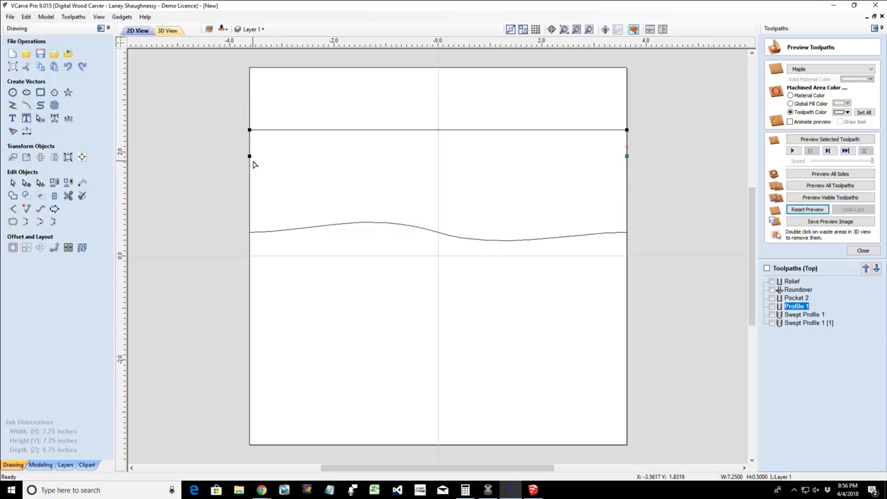
{"action": "key", "text": "ctrl+z"}
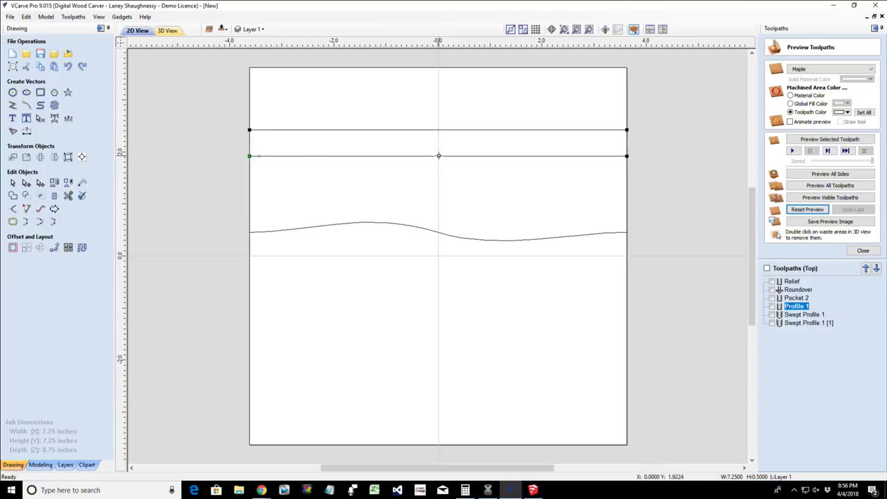
{"action": "right_click", "coordinate": [351, 160]}
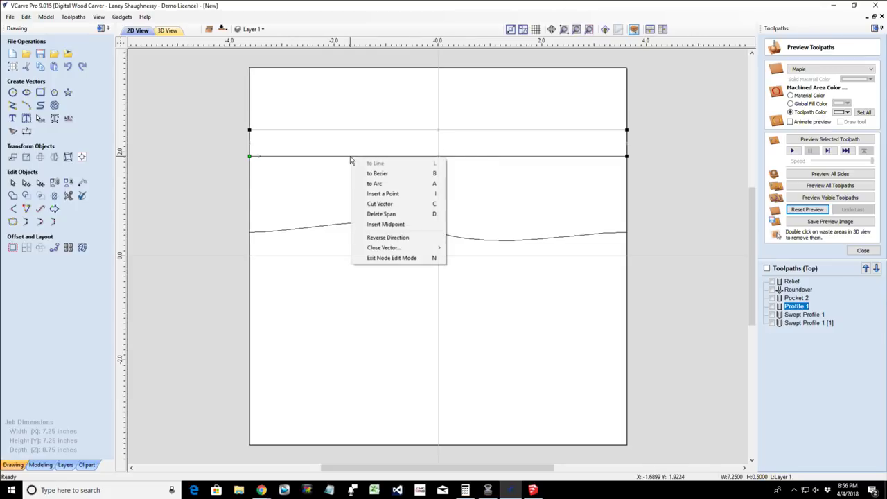
{"action": "left_click", "coordinate": [381, 214]}
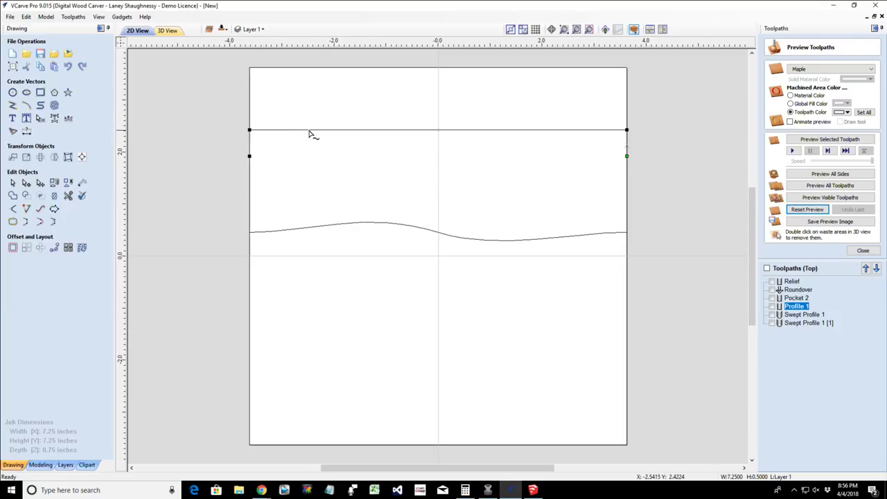
- Turn the strip's upper edge into a Bezier with a midpoint and bend it to follow the wave
{"action": "right_click", "coordinate": [407, 133]}
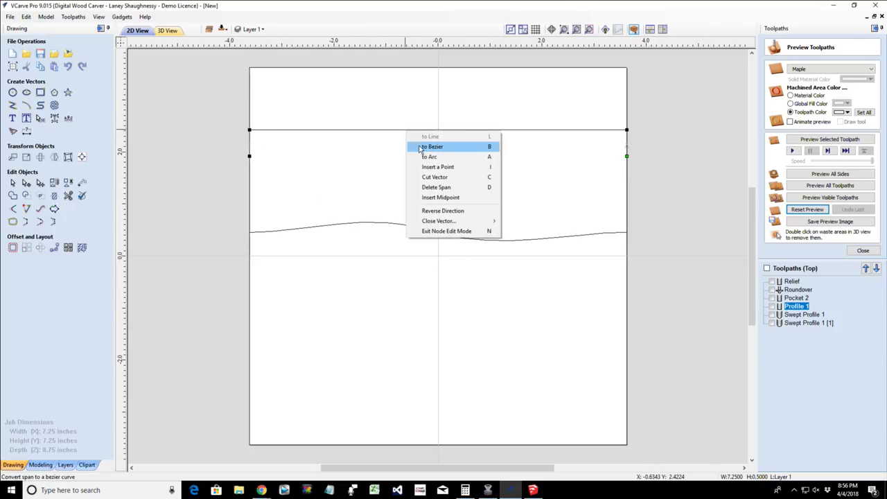
{"action": "left_click", "coordinate": [430, 147]}
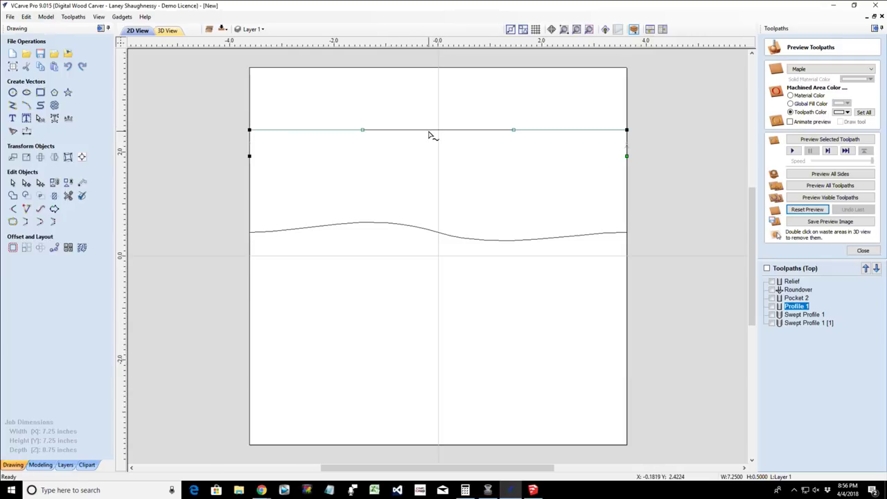
{"action": "right_click", "coordinate": [429, 134]}
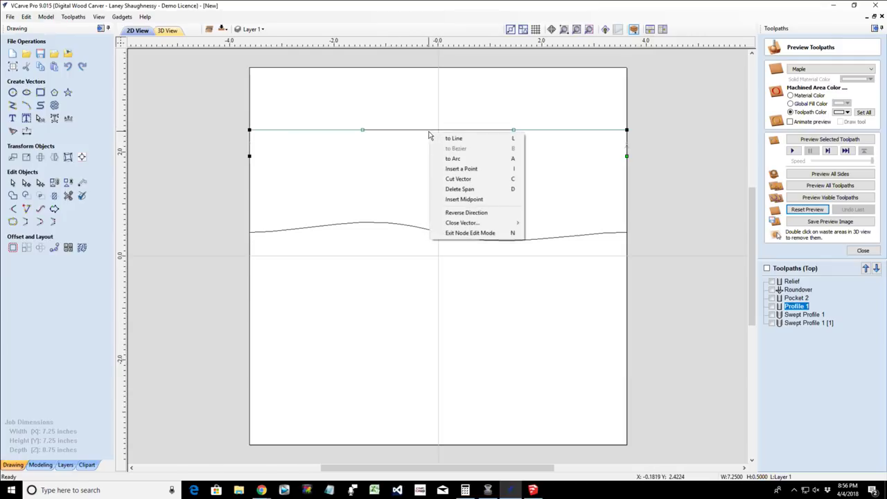
{"action": "left_click", "coordinate": [447, 199]}
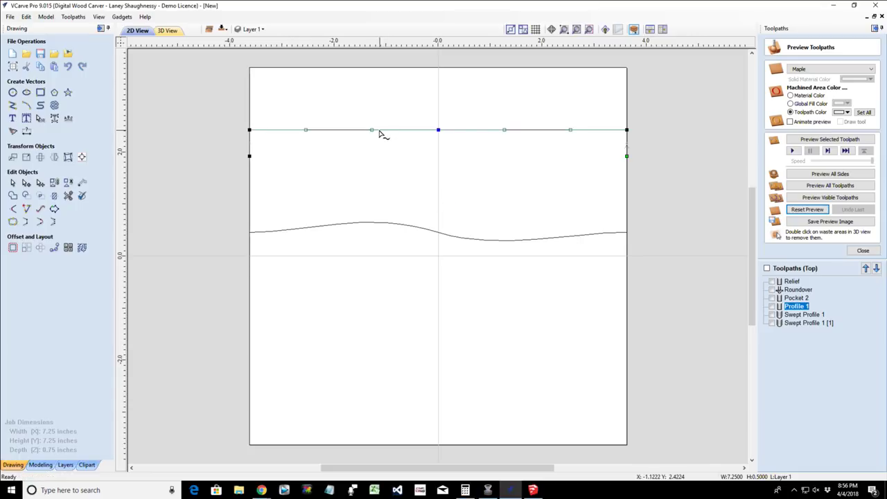
{"action": "left_click_drag", "start_coordinate": [371, 130], "coordinate": [404, 96]}
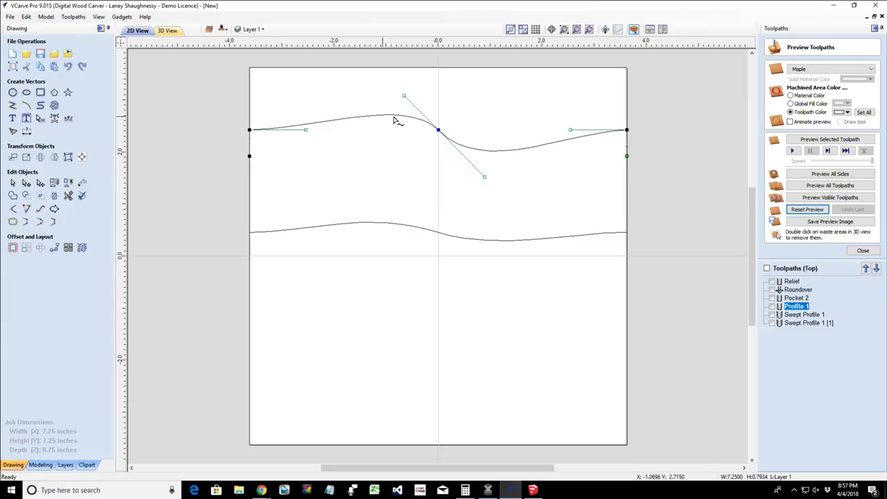
{"action": "left_click_drag", "start_coordinate": [404, 94], "coordinate": [400, 111]}
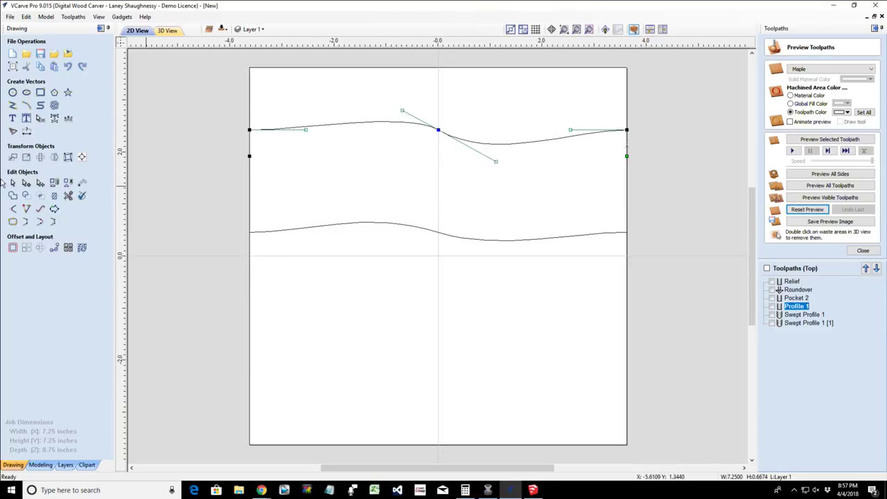
{"action": "left_click", "coordinate": [13, 182]}
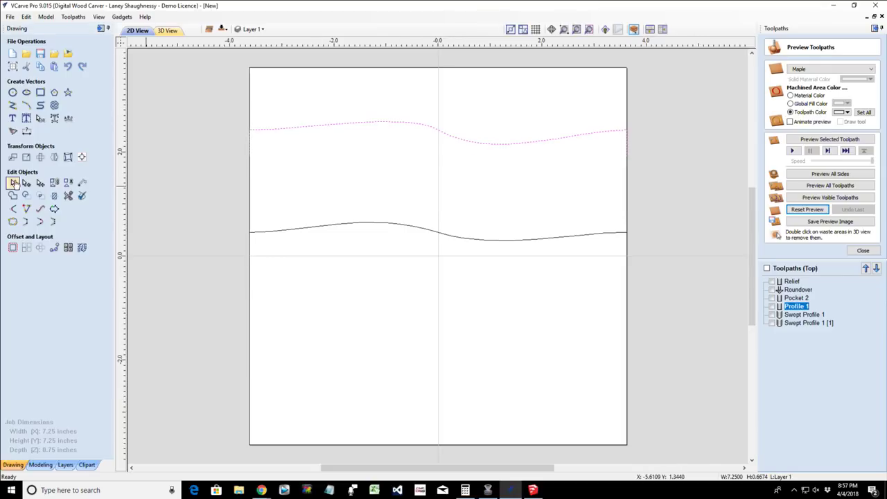
{"action": "left_click", "coordinate": [403, 225]}
- Delete the lower wave curve and draw a 7.25-inch line between the job's top corners
{"action": "key", "text": "Delete"}
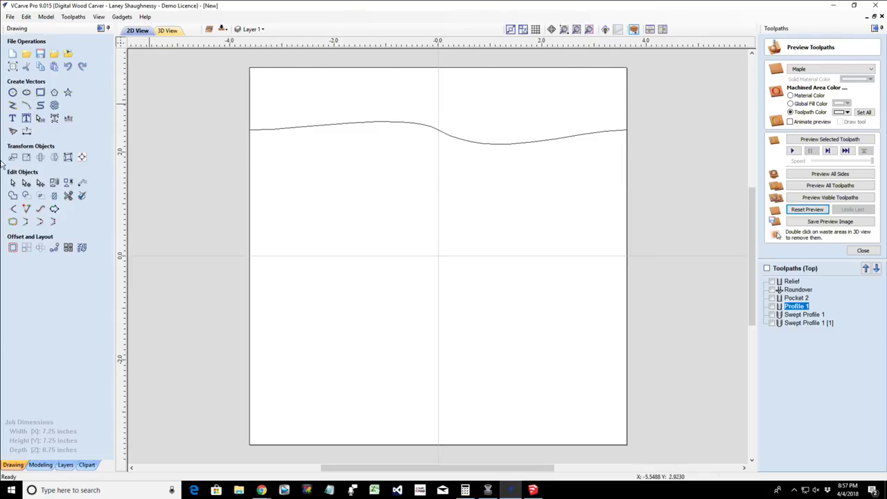
{"action": "left_click", "coordinate": [12, 107]}
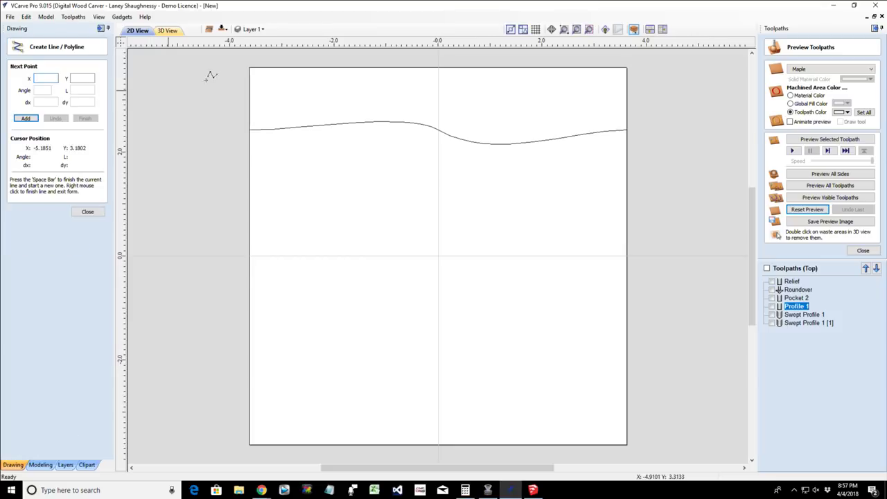
{"action": "left_click", "coordinate": [249, 67]}
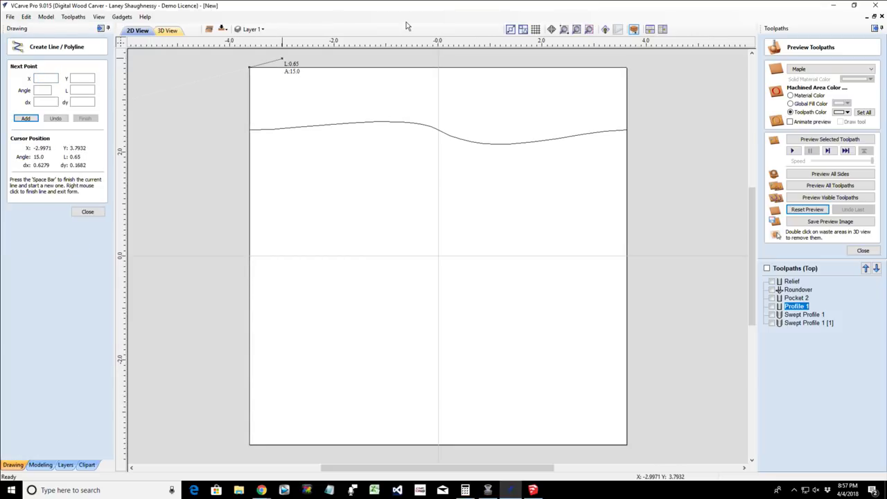
{"action": "left_click", "coordinate": [628, 67]}
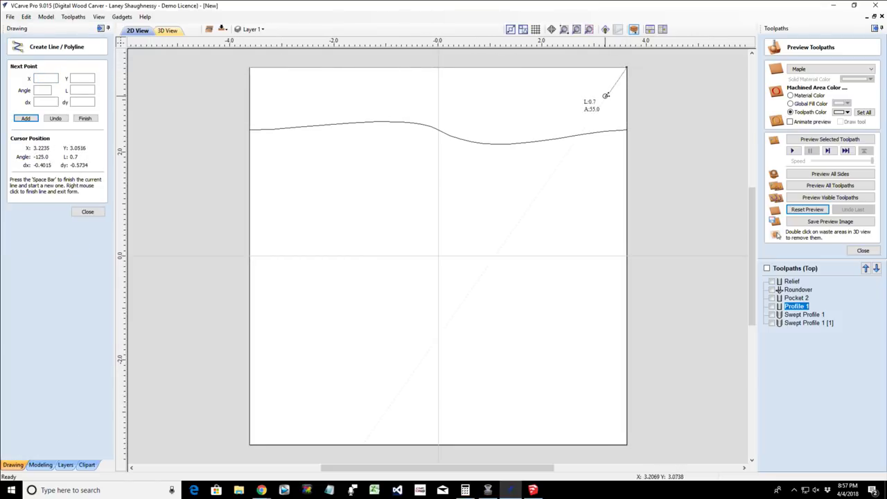
{"action": "key", "text": "space"}
{"action": "right_click", "coordinate": [255, 85]}
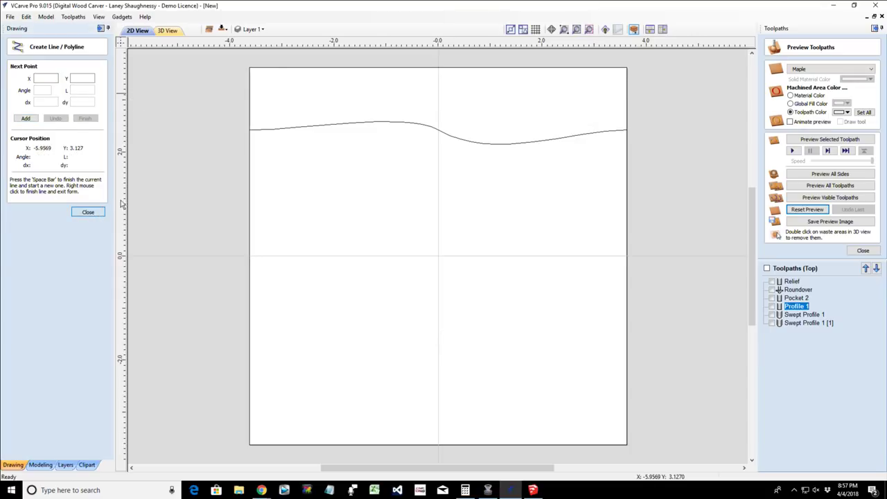
{"action": "left_click", "coordinate": [329, 69]}
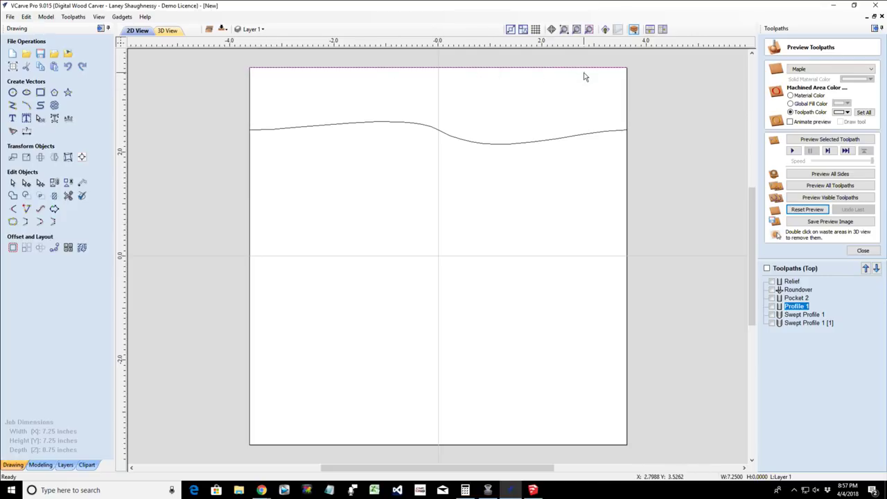
- Calculate a moulding toolpath sweeping the wave profile along the top-edge rail with the 0.5-inch ball nose
{"action": "left_click", "coordinate": [864, 250]}
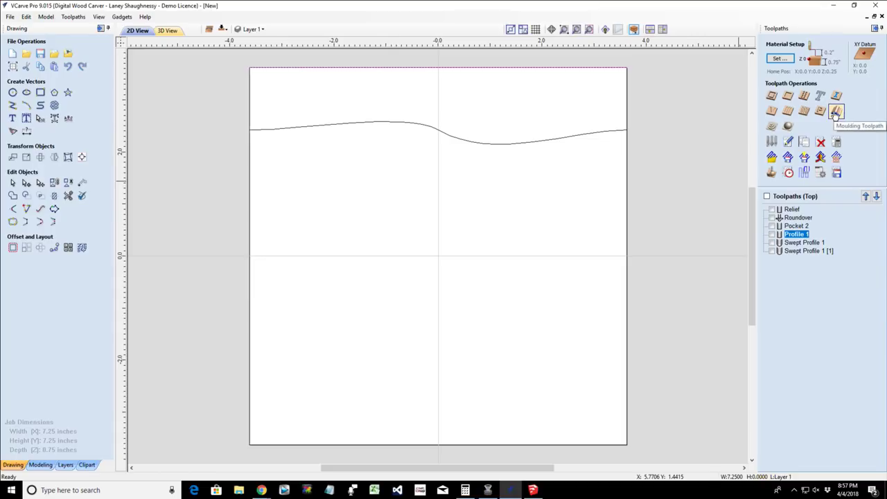
{"action": "left_click", "coordinate": [836, 111]}
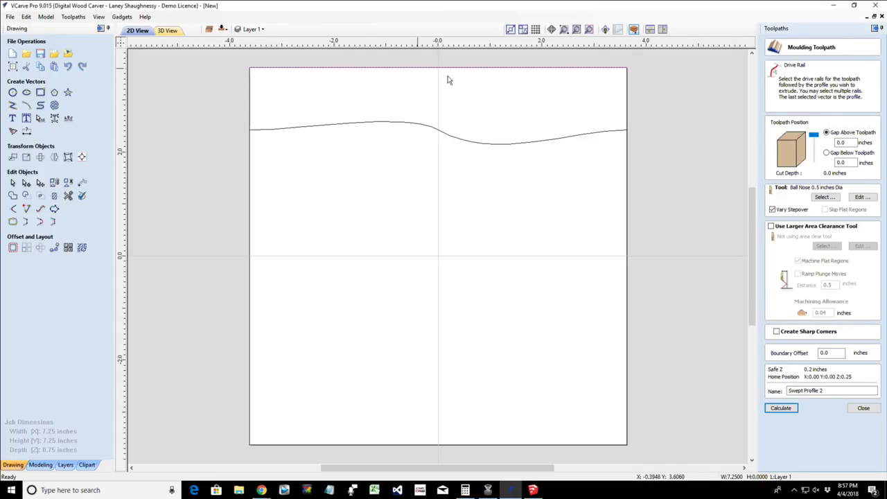
{"action": "left_click", "coordinate": [485, 144]}
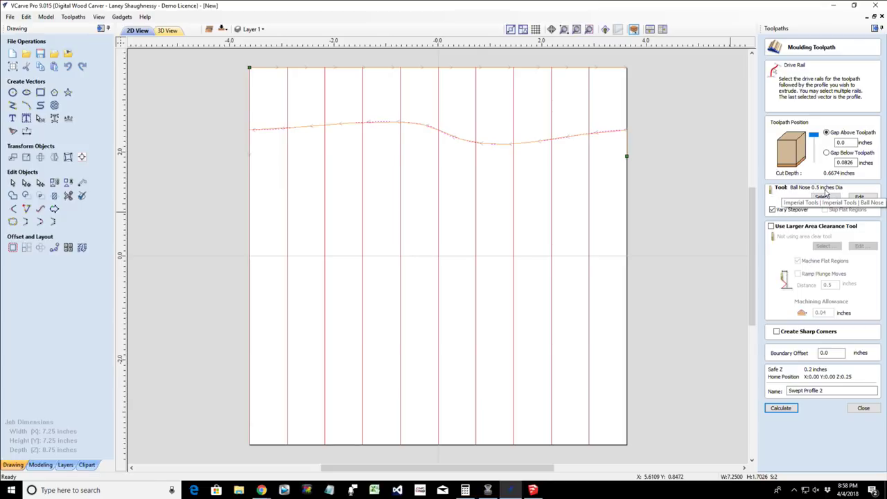
{"action": "left_click", "coordinate": [781, 409]}
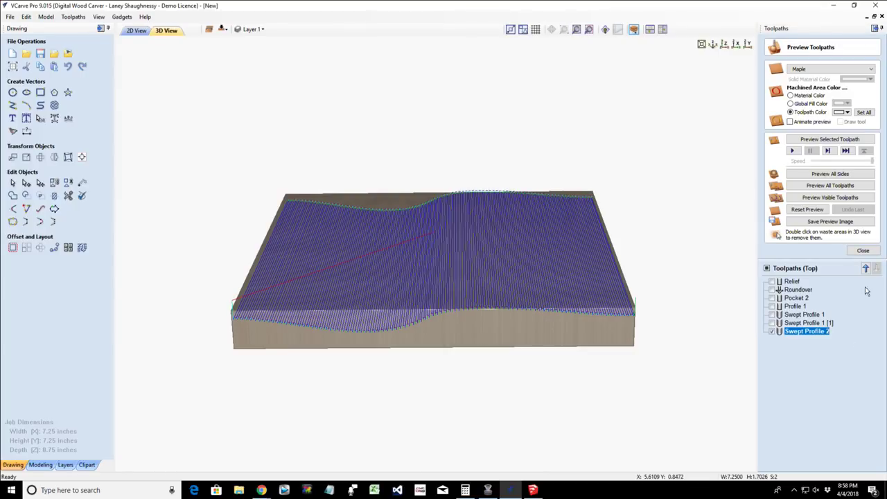
- Reset the preview, simulate Swept Profile 2, and tilt the view to inspect the carved top
{"action": "left_click", "coordinate": [819, 213]}
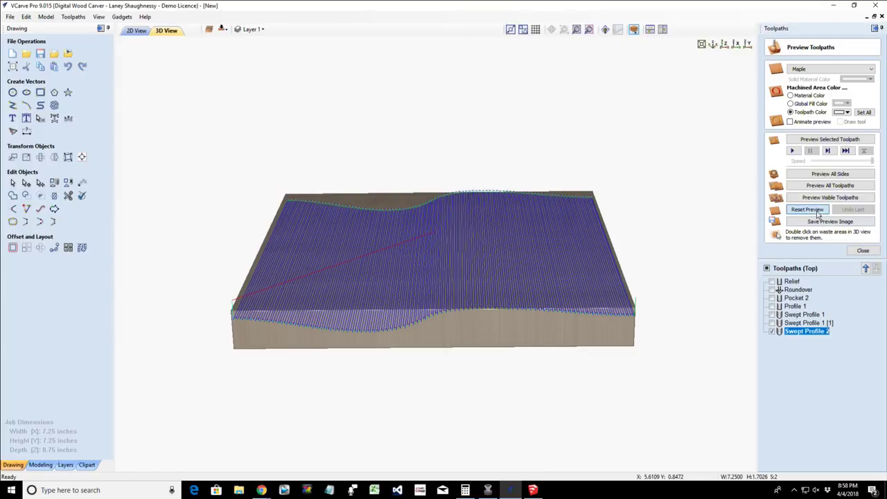
{"action": "left_click", "coordinate": [823, 140]}
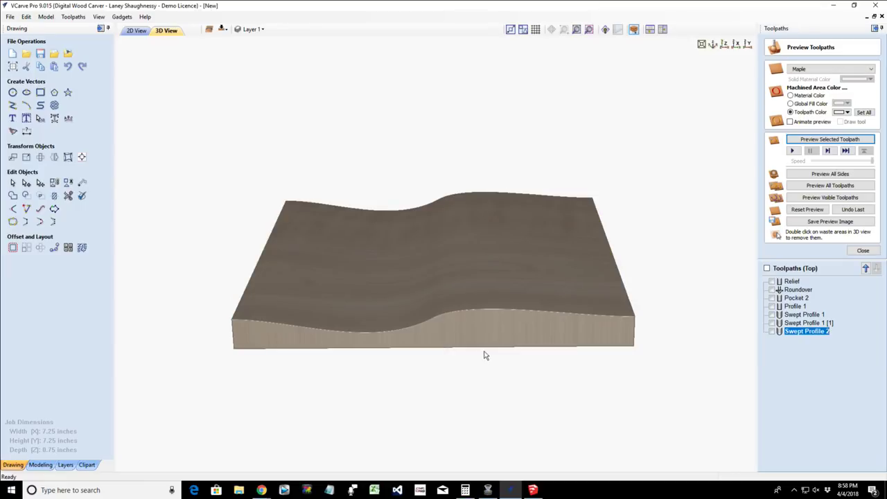
{"action": "left_click_drag", "start_coordinate": [474, 321], "coordinate": [474, 324]}
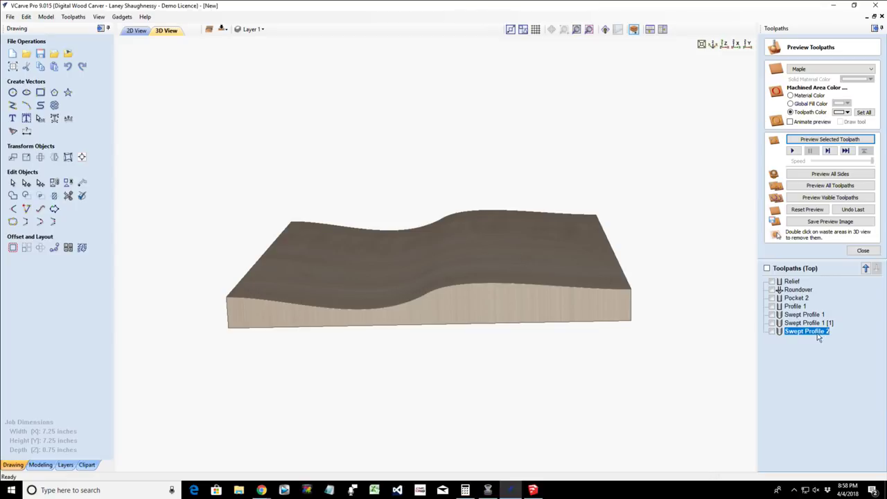
{"action": "mouse_move", "coordinate": [812, 335]}
- Back in 2D, duplicate Swept Profile 2 to create Swept Profile 2 [1]
{"action": "left_click", "coordinate": [137, 31]}
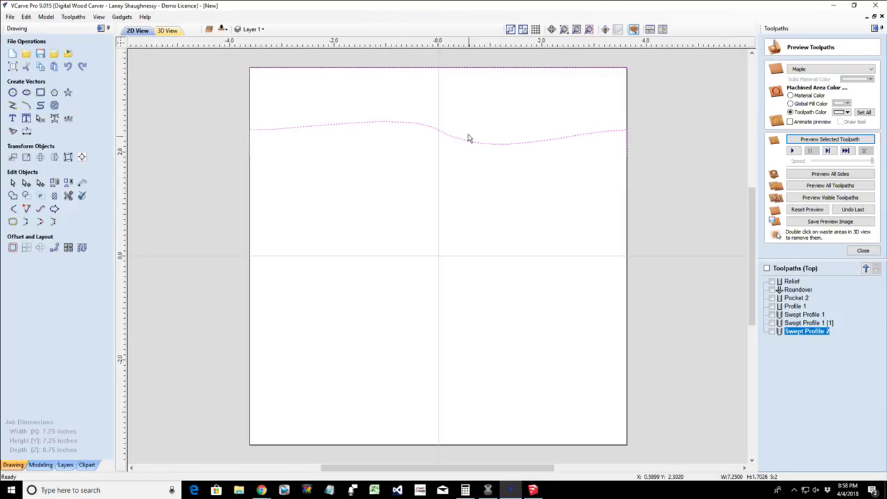
{"action": "right_click", "coordinate": [816, 332]}
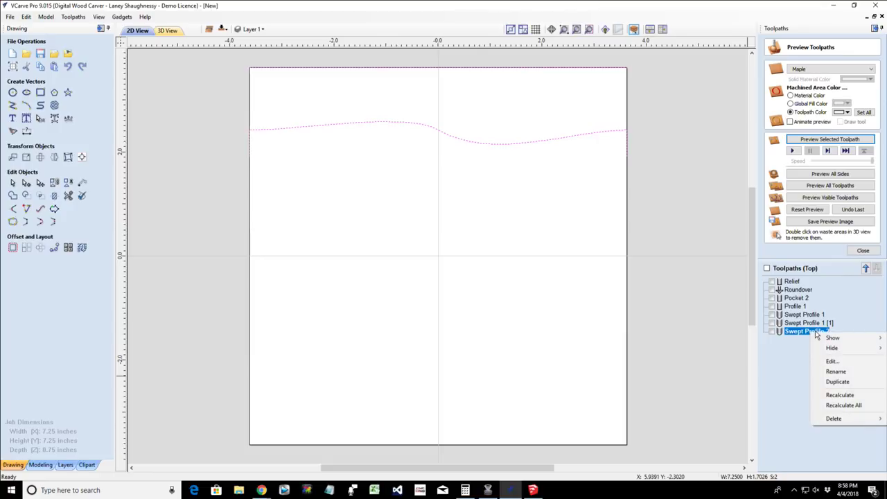
{"action": "left_click", "coordinate": [829, 382]}
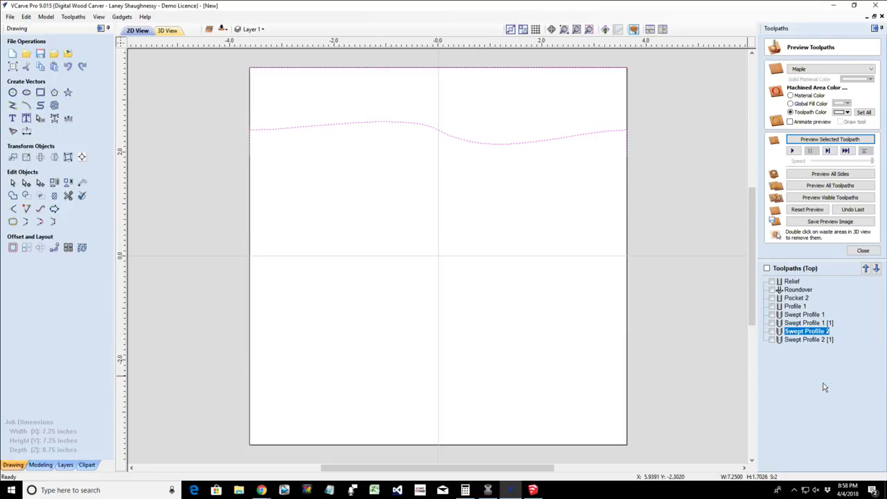
{"action": "left_click", "coordinate": [804, 341]}
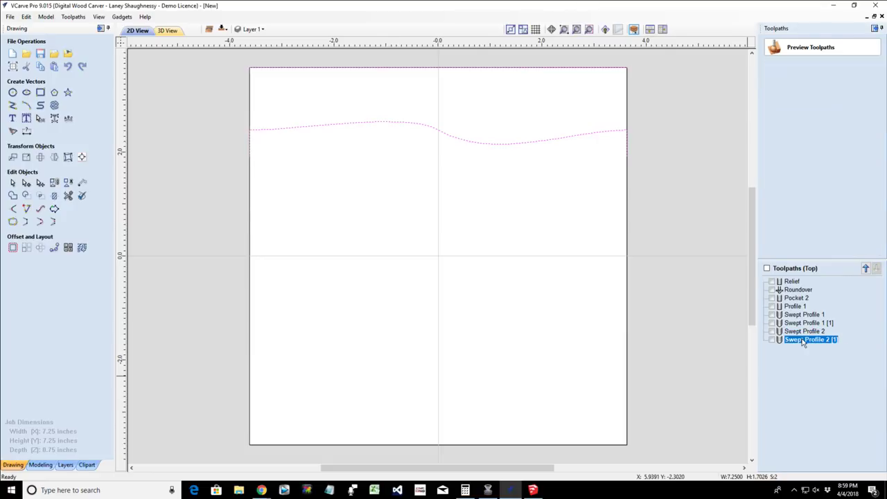
- Edit Swept Profile 2 [1] and reverse the direction of its top-edge drive rail
{"action": "right_click", "coordinate": [803, 341]}
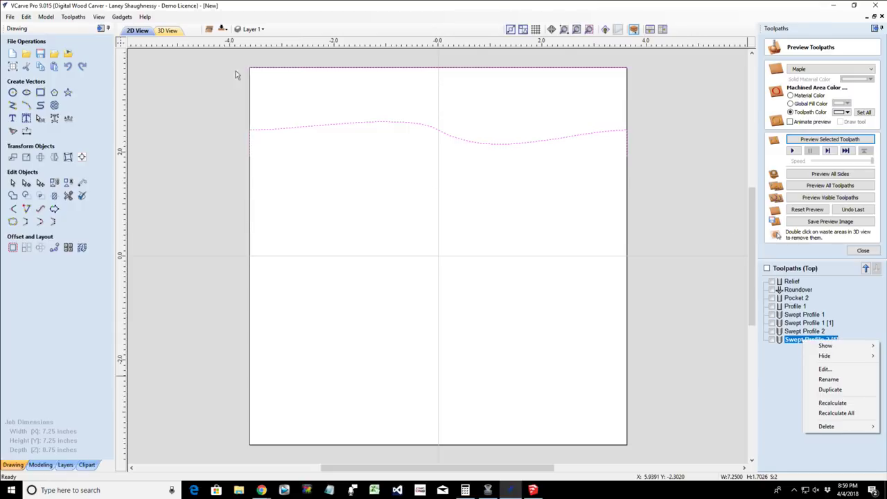
{"action": "left_click", "coordinate": [825, 369]}
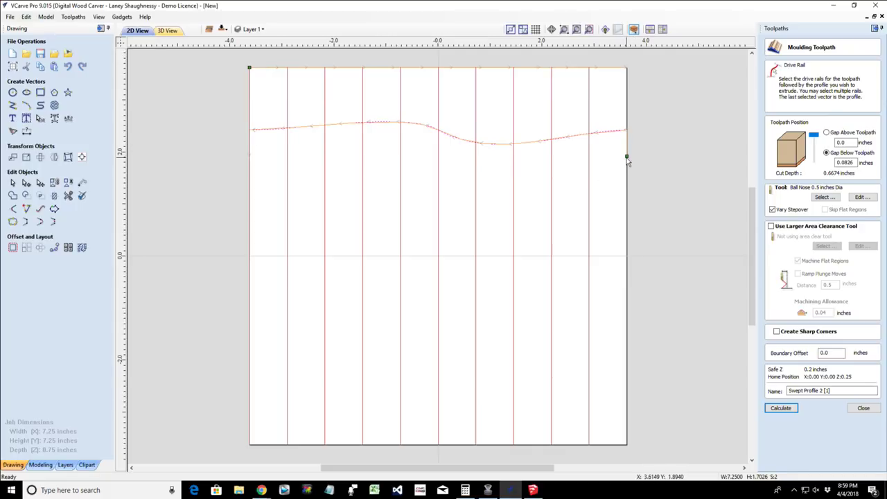
{"action": "right_click", "coordinate": [627, 160]}
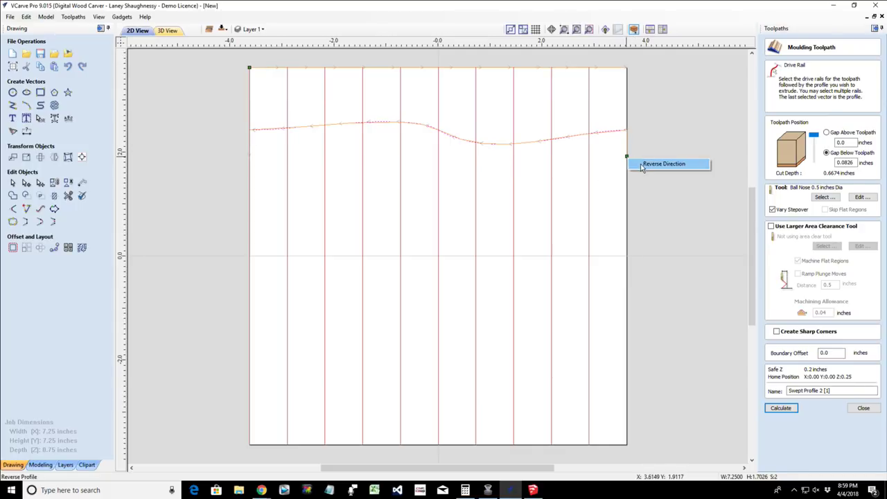
{"action": "left_click", "coordinate": [641, 164]}
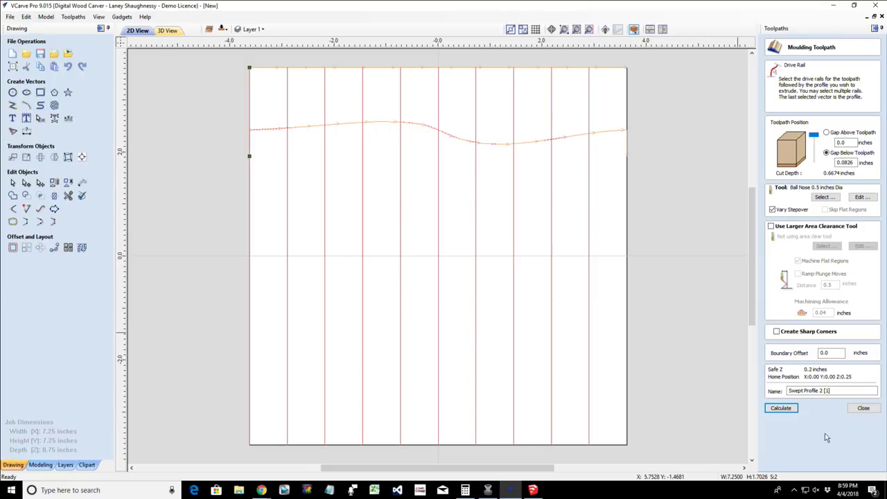
- Calculate Swept Profile 2 [1] and inspect the S-shaped wave carved across the maple block in 3D
{"action": "left_click", "coordinate": [781, 408]}
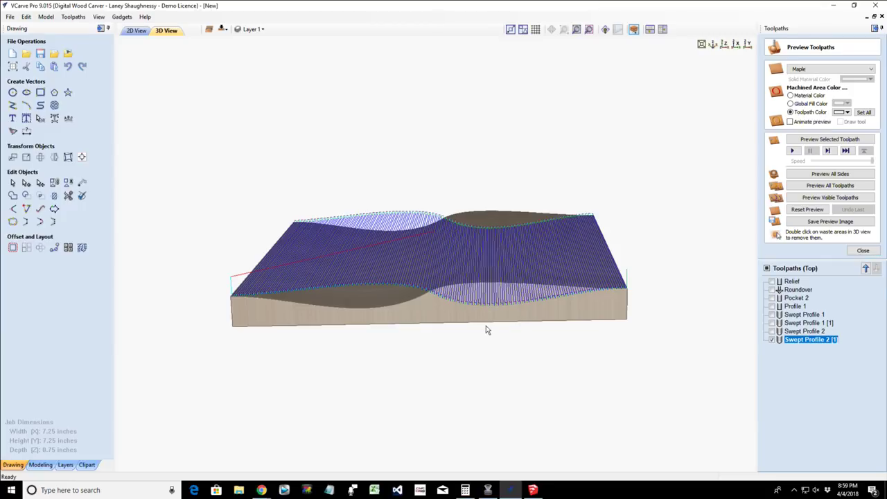
{"action": "left_click_drag", "start_coordinate": [617, 311], "coordinate": [406, 354]}
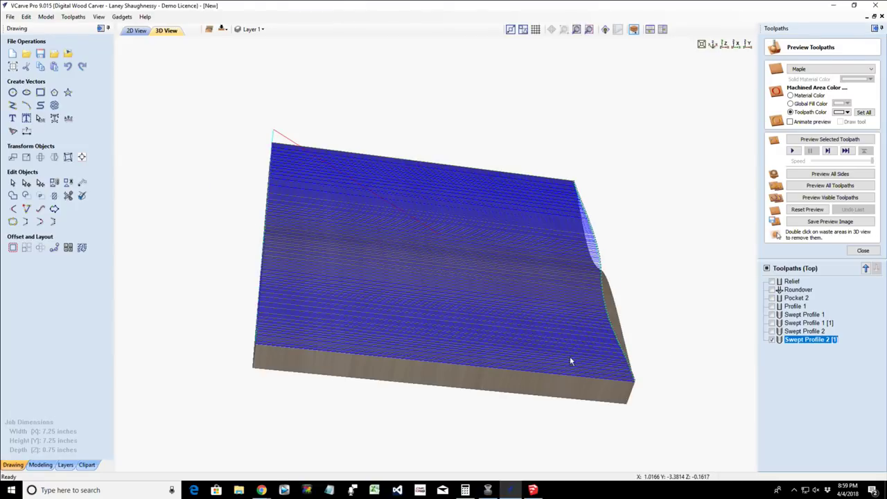
{"action": "left_click", "coordinate": [772, 341]}
{"action": "left_click", "coordinate": [772, 341]}
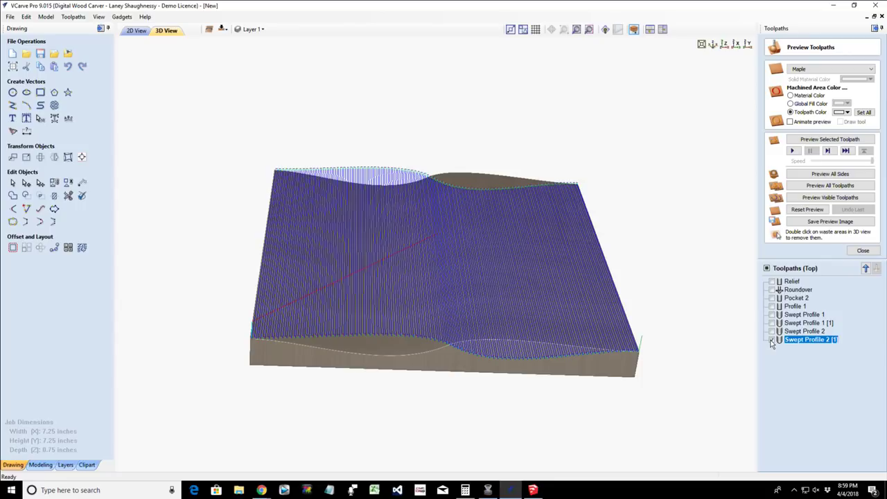
{"action": "left_click", "coordinate": [772, 342]}
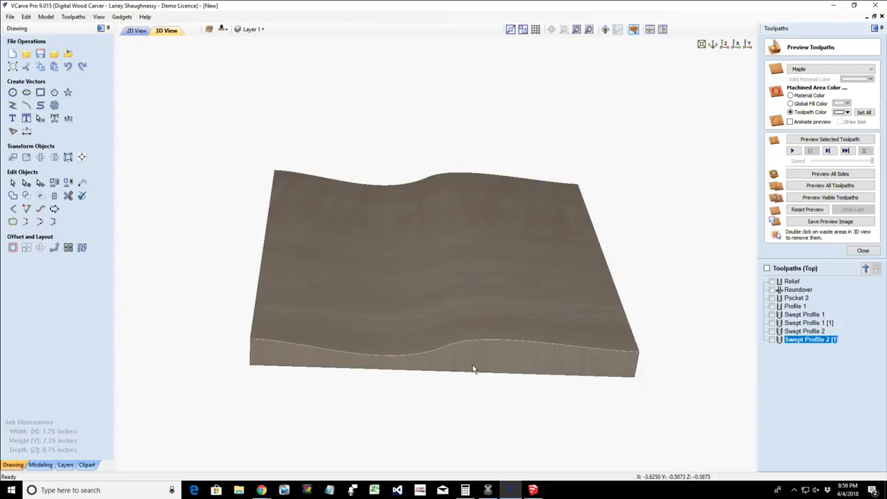
{"action": "left_click_drag", "start_coordinate": [461, 312], "coordinate": [460, 360]}
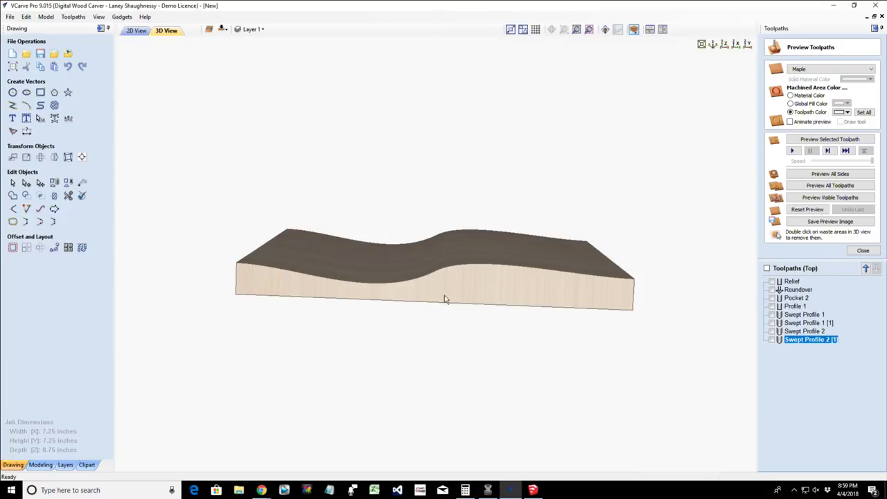
{"action": "left_click_drag", "start_coordinate": [534, 292], "coordinate": [539, 273]}
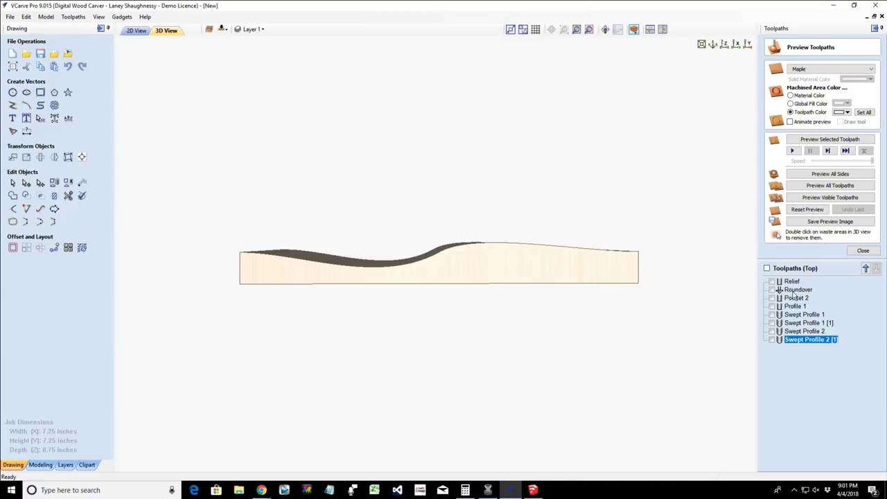
- Tilt the 3D view to show the board's S-shaped carved top
{"action": "mouse_move", "coordinate": [794, 320]}
{"action": "left_click_drag", "start_coordinate": [451, 348], "coordinate": [450, 354]}
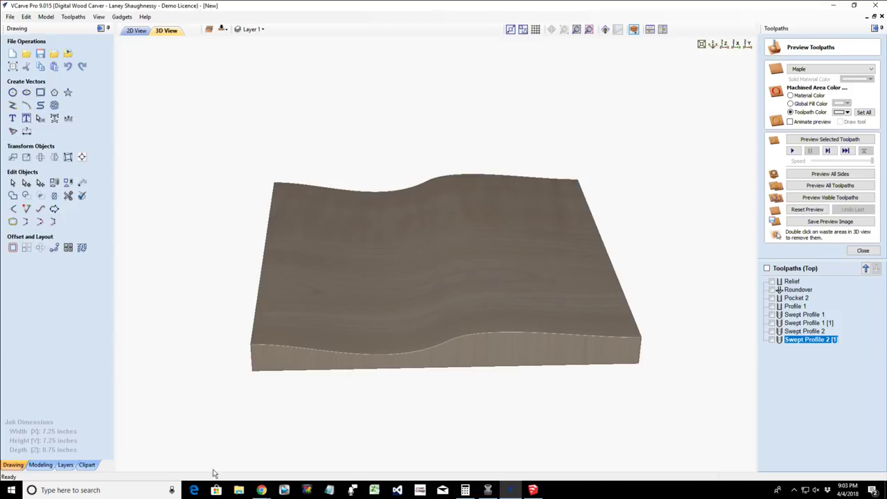
- In the browser, search Google Images for 'bent lamination' in a new tab
{"action": "mouse_move", "coordinate": [260, 487]}
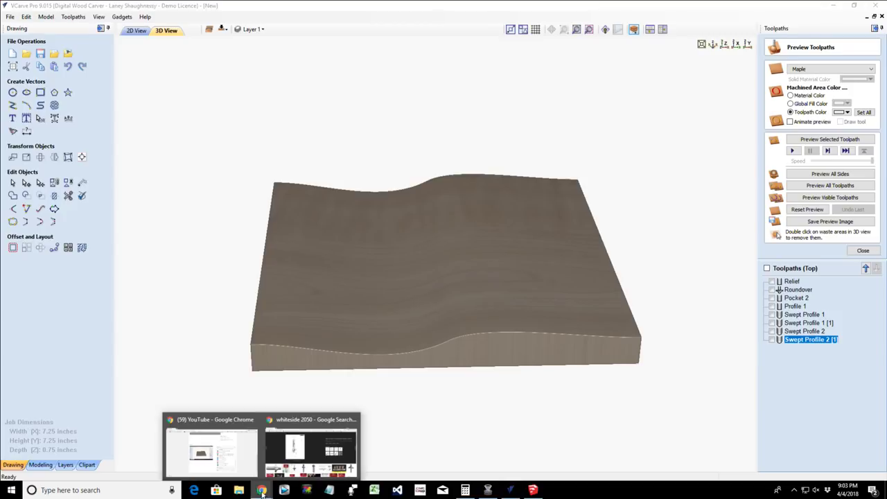
{"action": "left_click", "coordinate": [293, 458]}
{"action": "left_click", "coordinate": [106, 9]}
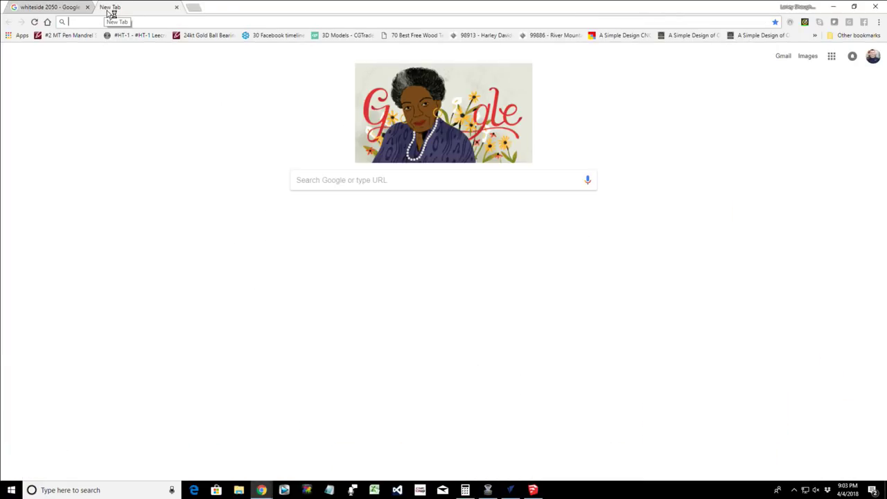
{"action": "type", "text": "bent lamin"}
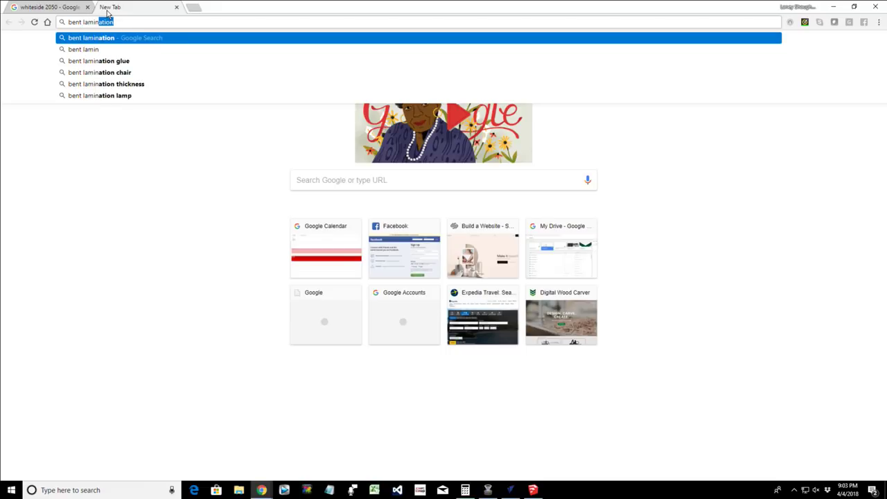
{"action": "type", "text": "ation"}
{"action": "key", "text": "Return"}
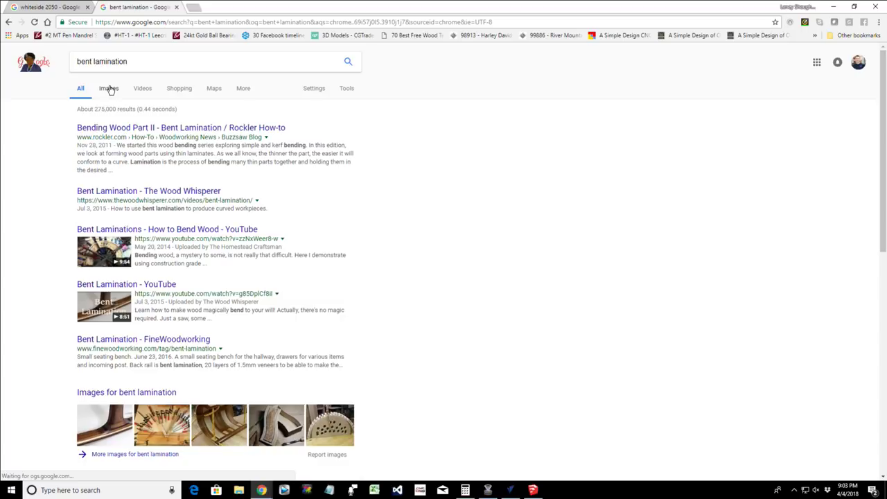
{"action": "left_click", "coordinate": [109, 89]}
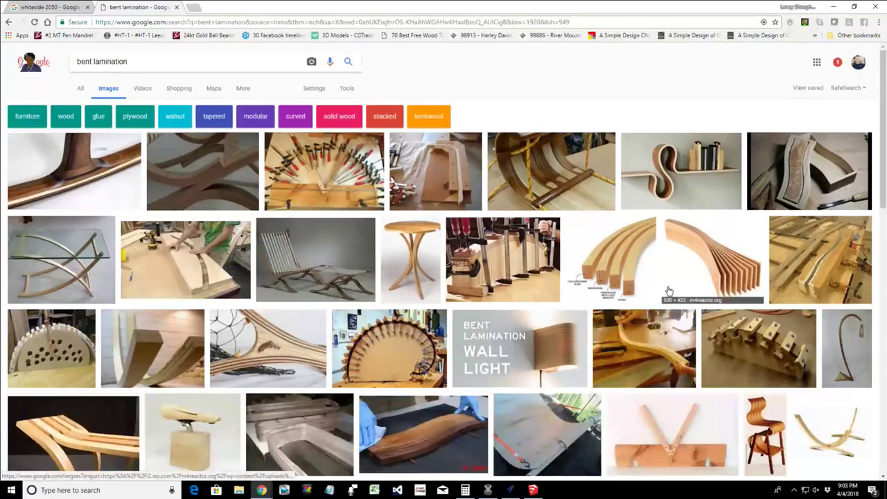
{"action": "left_click", "coordinate": [180, 270]}
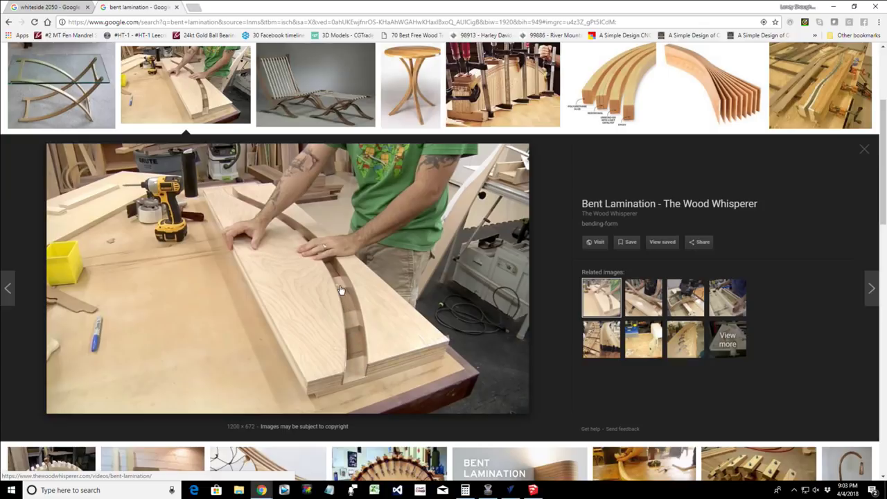
{"action": "left_click", "coordinate": [816, 106]}
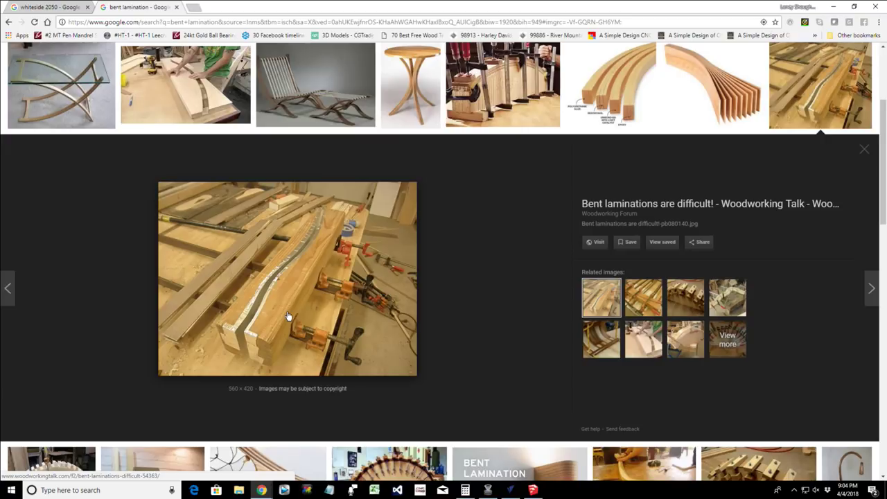
{"action": "left_click", "coordinate": [716, 110]}
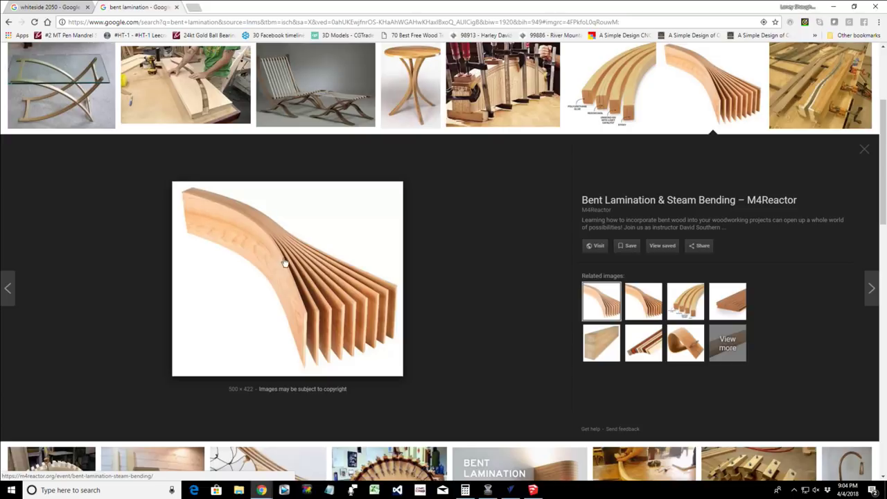
{"action": "left_click", "coordinate": [688, 305]}
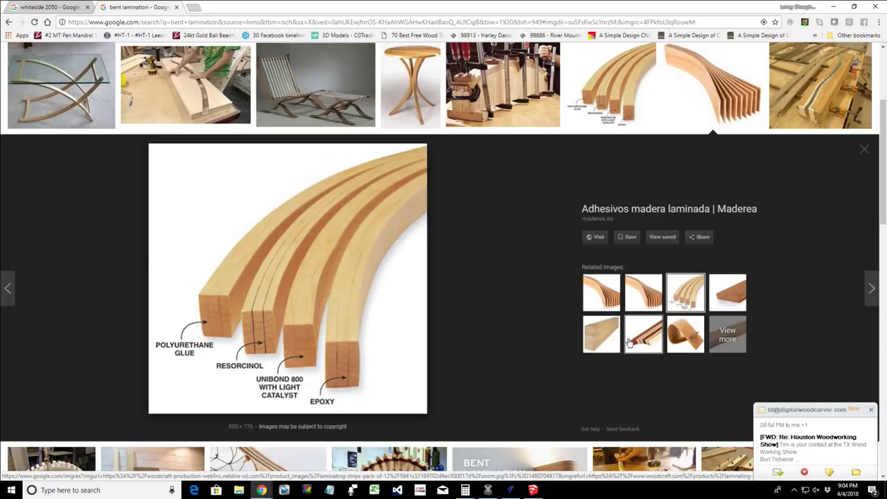
{"action": "left_click", "coordinate": [868, 149]}
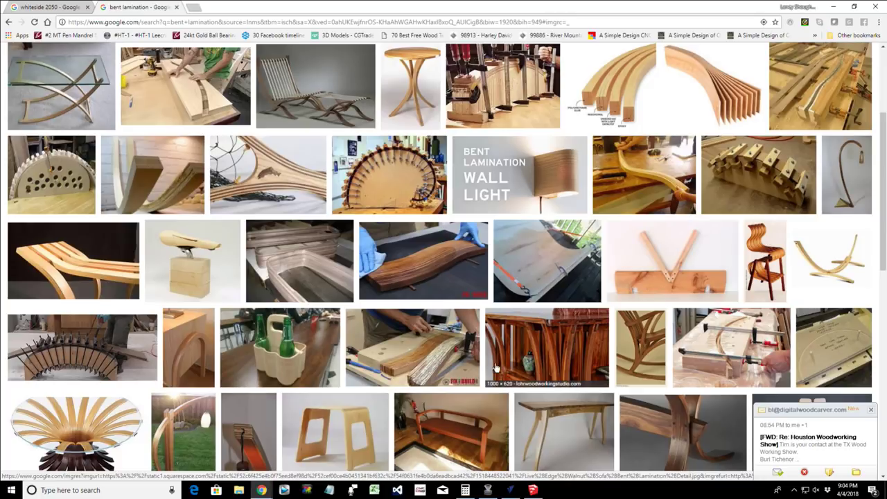
- Scroll down through the bent lamination image results
{"action": "scroll", "coordinate": [457, 367], "scroll_direction": "down", "scroll_amount": 2}
{"action": "scroll", "coordinate": [457, 367], "scroll_direction": "down", "scroll_amount": 4}
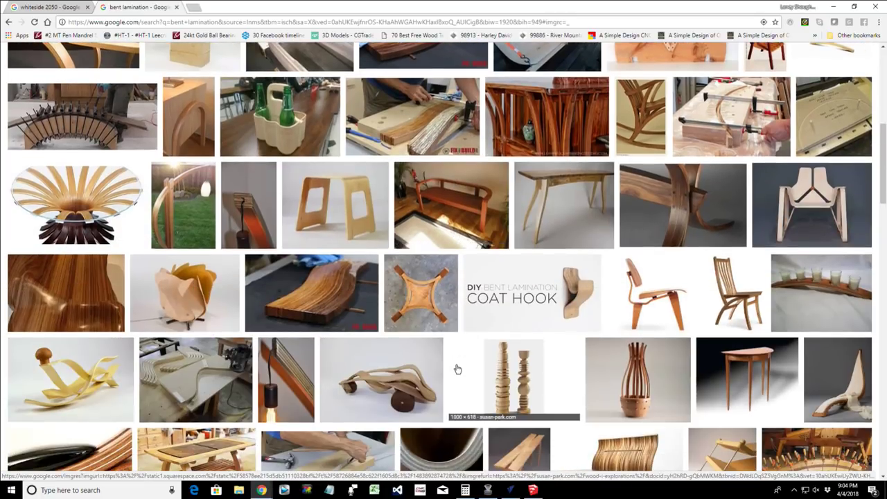
{"action": "scroll", "coordinate": [457, 370], "scroll_direction": "down", "scroll_amount": 2}
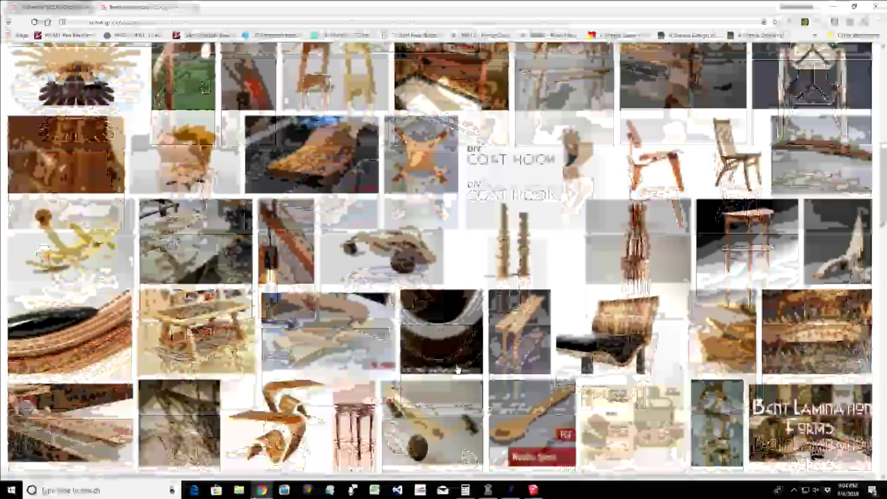
{"action": "scroll", "coordinate": [457, 369], "scroll_direction": "down", "scroll_amount": 4}
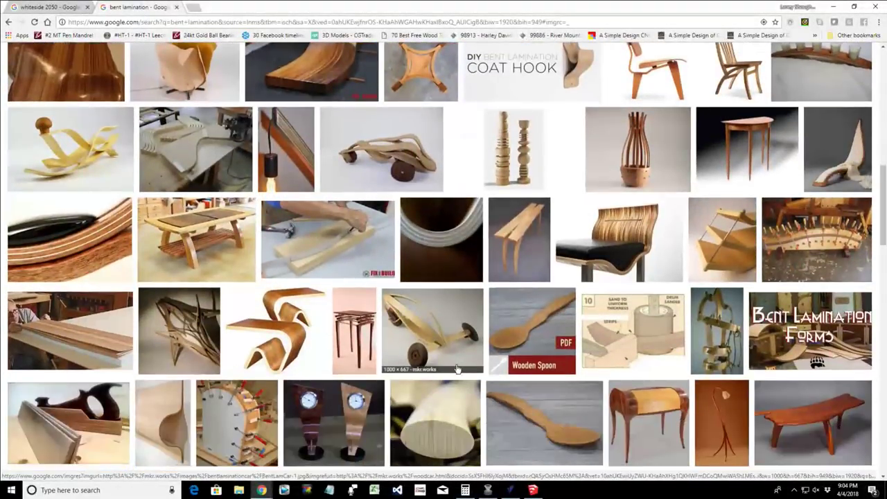
{"action": "scroll", "coordinate": [457, 370], "scroll_direction": "down", "scroll_amount": 3}
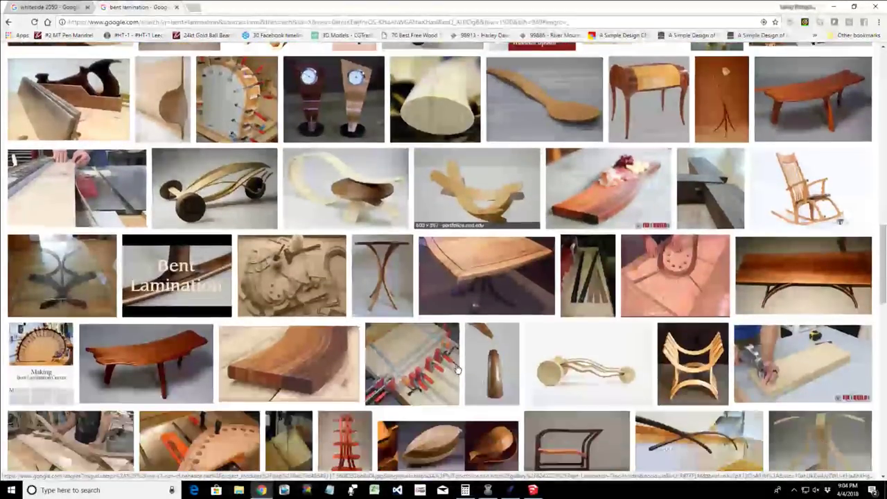
{"action": "scroll", "coordinate": [457, 370], "scroll_direction": "down", "scroll_amount": 4}
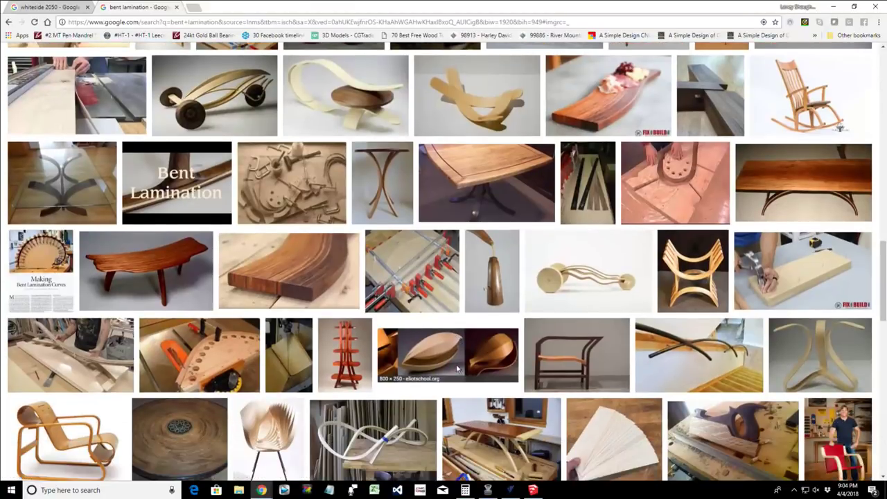
{"action": "scroll", "coordinate": [457, 369], "scroll_direction": "down", "scroll_amount": 3}
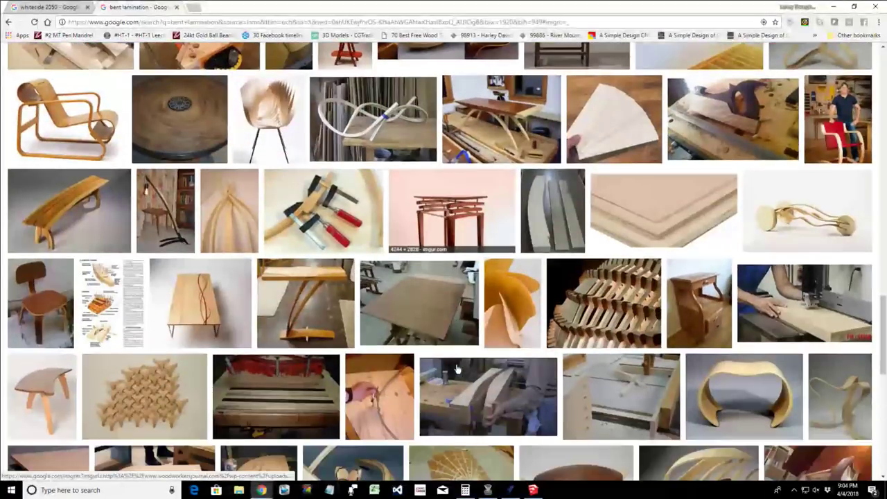
{"action": "scroll", "coordinate": [457, 369], "scroll_direction": "down", "scroll_amount": 1}
{"action": "scroll", "coordinate": [457, 370], "scroll_direction": "down", "scroll_amount": 2}
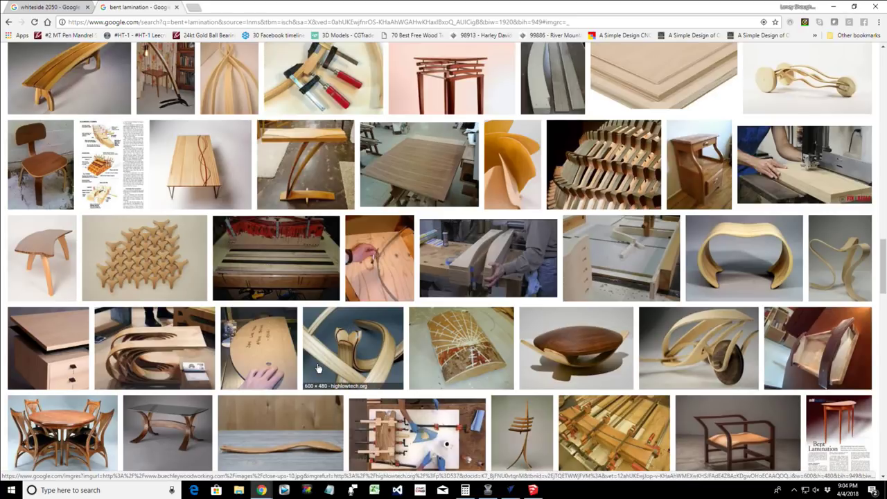
- Return to the top and add ' glue up' to the end of the search query
{"action": "scroll", "coordinate": [318, 368], "scroll_direction": "up", "scroll_amount": 3}
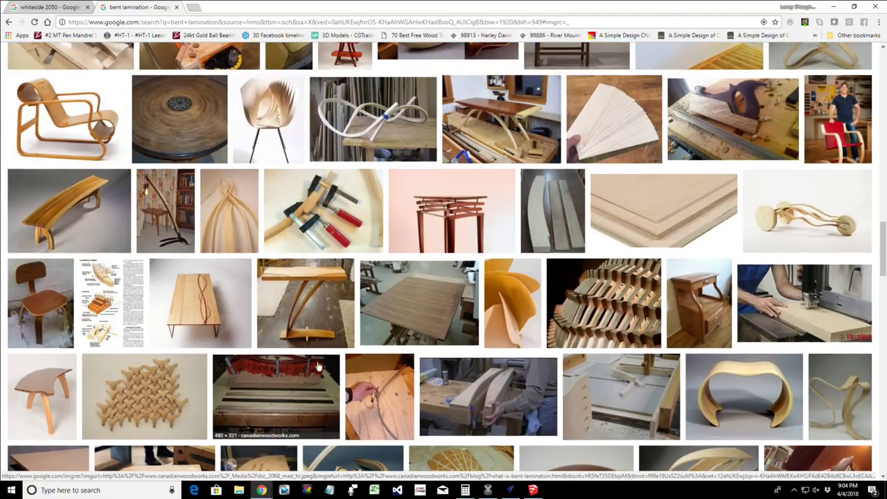
{"action": "scroll", "coordinate": [318, 366], "scroll_direction": "up", "scroll_amount": 3}
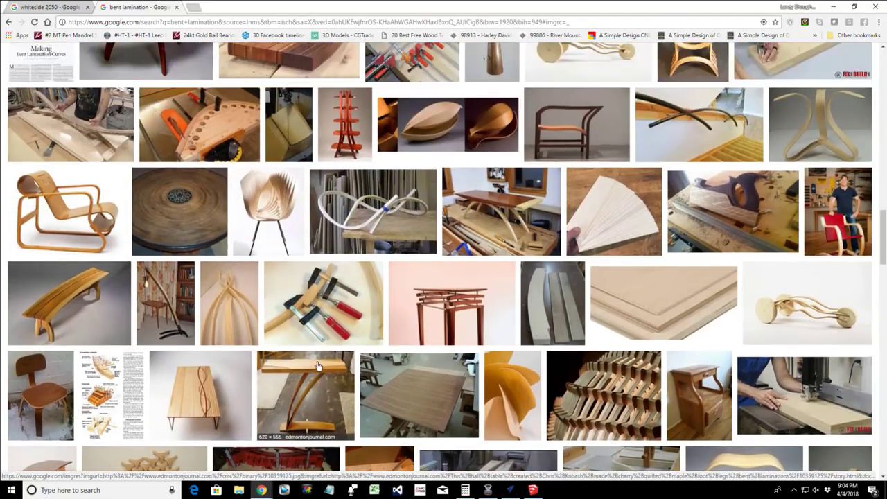
{"action": "scroll", "coordinate": [318, 366], "scroll_direction": "up", "scroll_amount": 3}
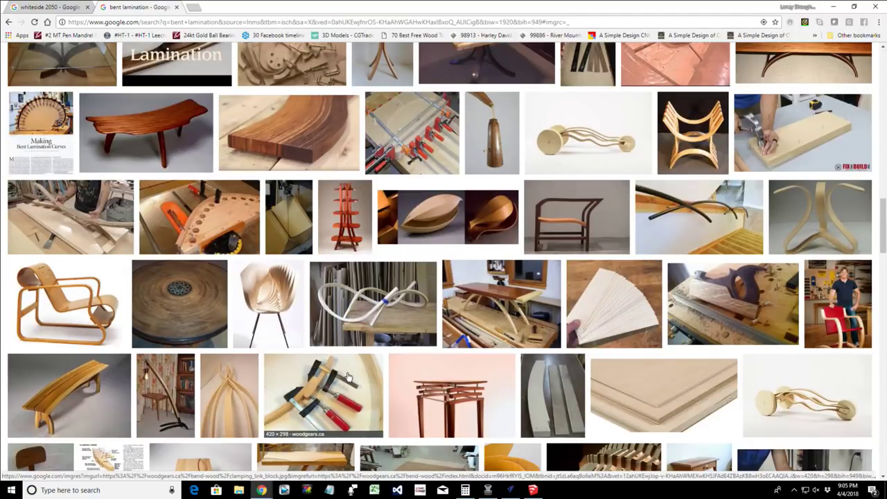
{"action": "scroll", "coordinate": [256, 314], "scroll_direction": "up", "scroll_amount": 5}
{"action": "scroll", "coordinate": [256, 315], "scroll_direction": "up", "scroll_amount": 15}
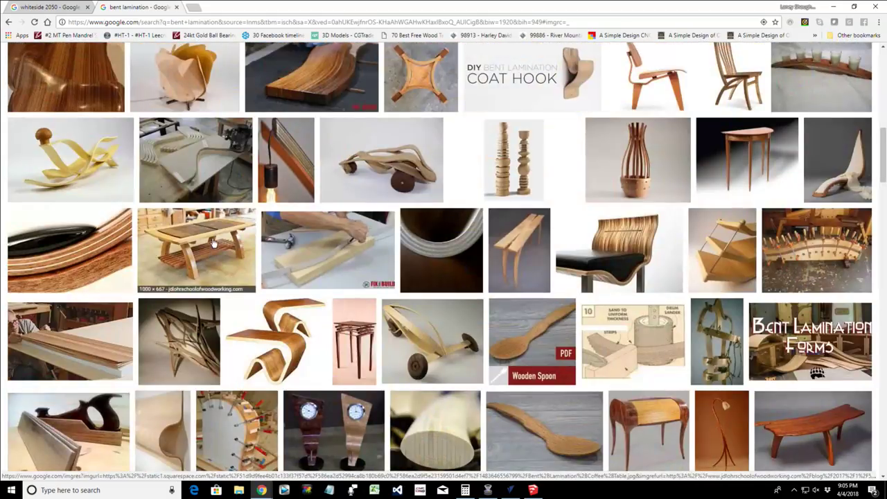
{"action": "scroll", "coordinate": [213, 242], "scroll_direction": "up", "scroll_amount": 2}
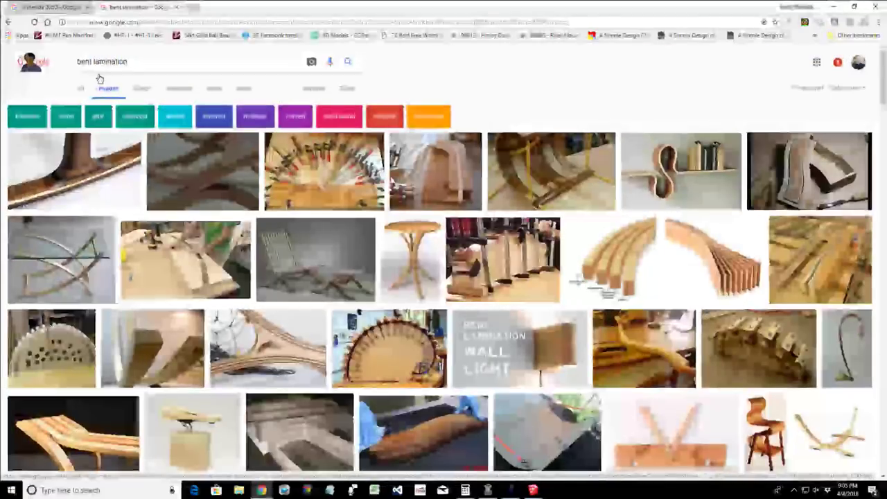
{"action": "left_click", "coordinate": [137, 61]}
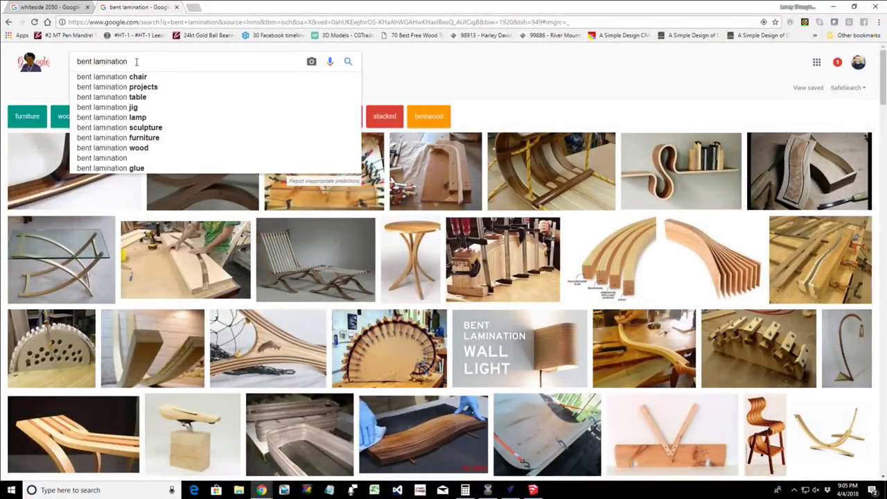
{"action": "type", "text": "glue up"}
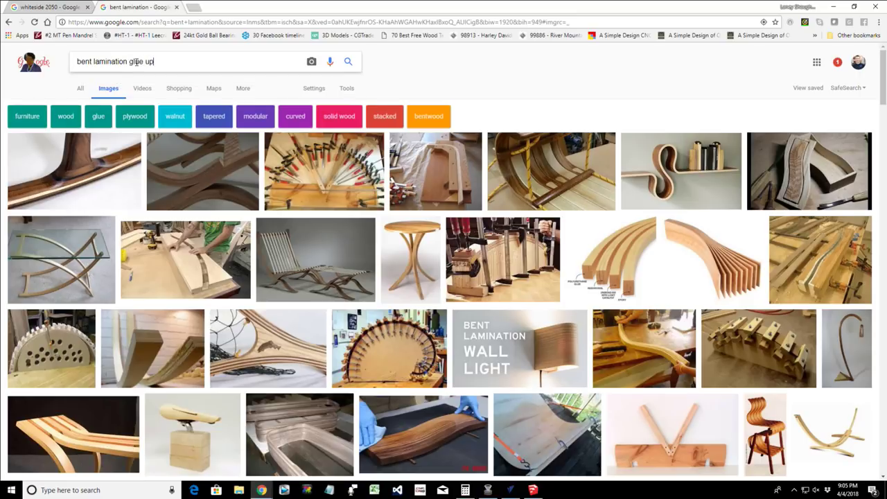
- Run the 'bent lamination glue up' search to show its clamped-lamination image results
{"action": "key", "text": "Return"}
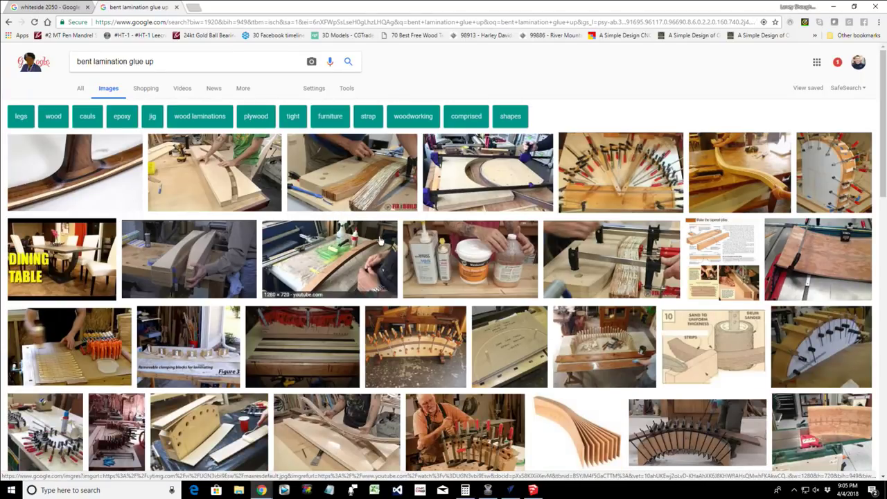
{"action": "left_click", "coordinate": [59, 184]}
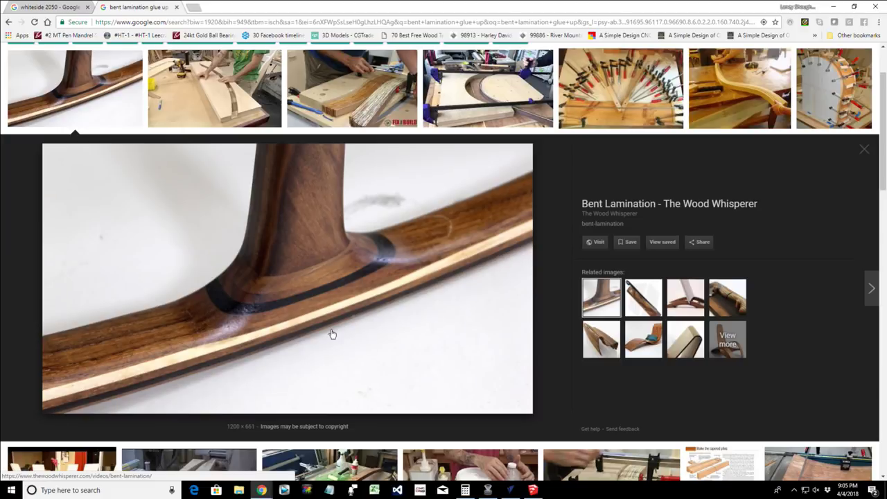
{"action": "left_click", "coordinate": [862, 152]}
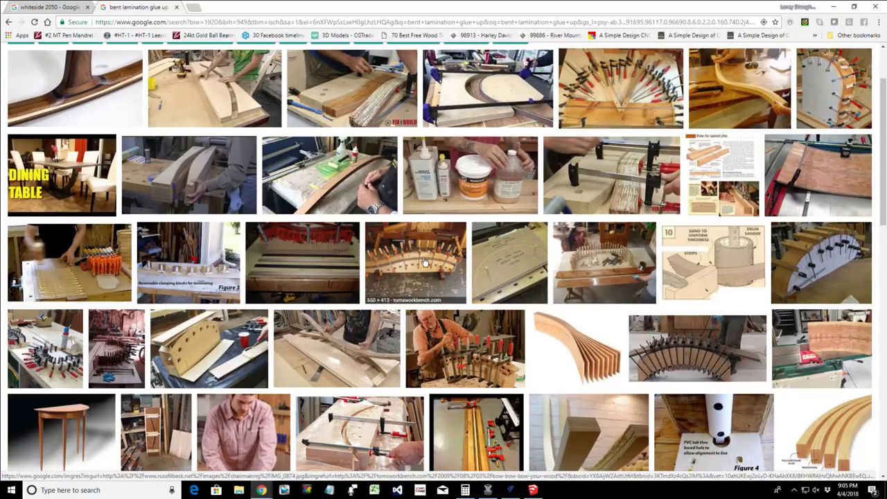
{"action": "scroll", "coordinate": [159, 125], "scroll_direction": "up", "scroll_amount": 1}
- Replace 'glue up' with 'wood ring' and search for 'bent lamination wood ring'
{"action": "scroll", "coordinate": [159, 125], "scroll_direction": "up", "scroll_amount": 2}
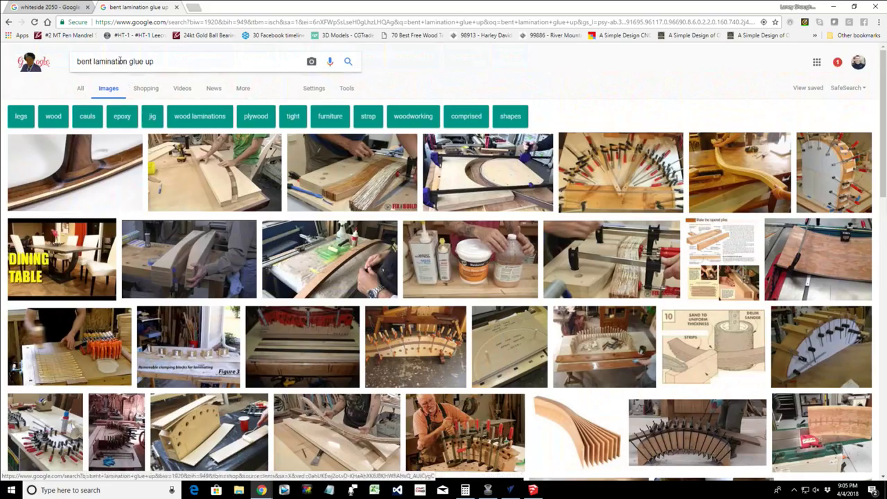
{"action": "left_click_drag", "start_coordinate": [129, 62], "coordinate": [183, 61]}
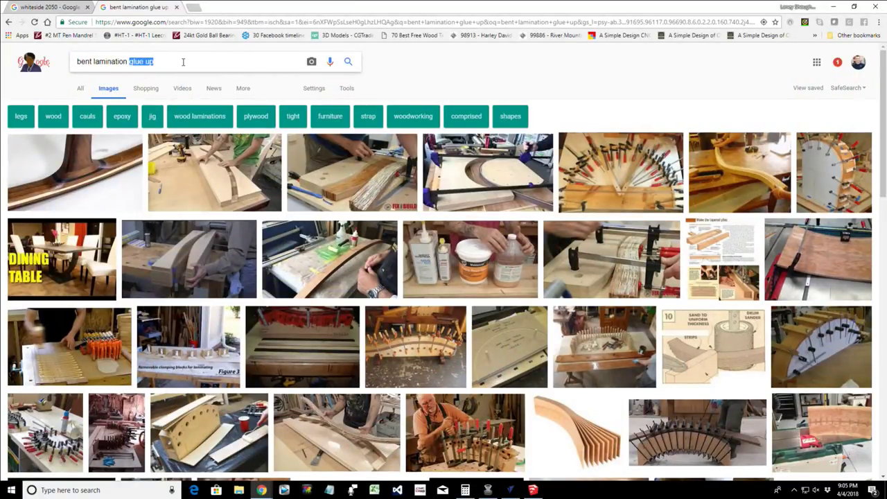
{"action": "type", "text": "ring"}
{"action": "key", "text": "BackSpace"}
{"action": "key", "text": "BackSpace"}
{"action": "key", "text": "BackSpace"}
{"action": "key", "text": "BackSpace"}
{"action": "type", "text": "wood ring"}
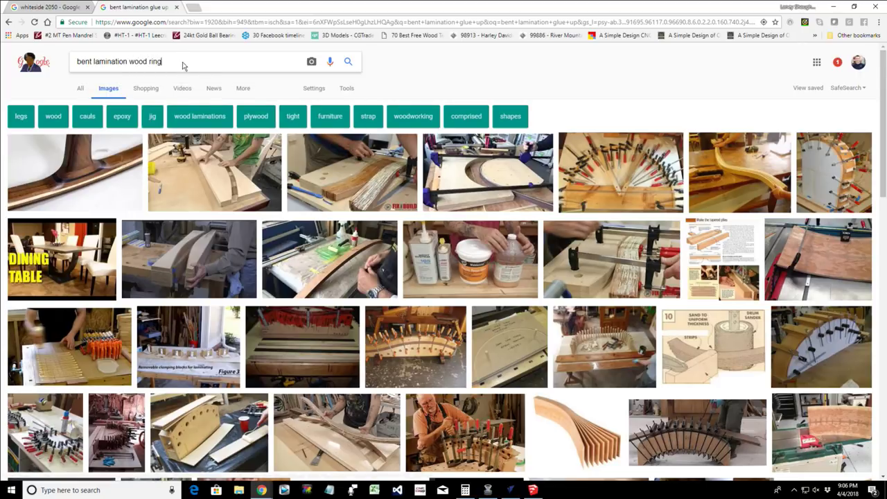
{"action": "key", "text": "Return"}
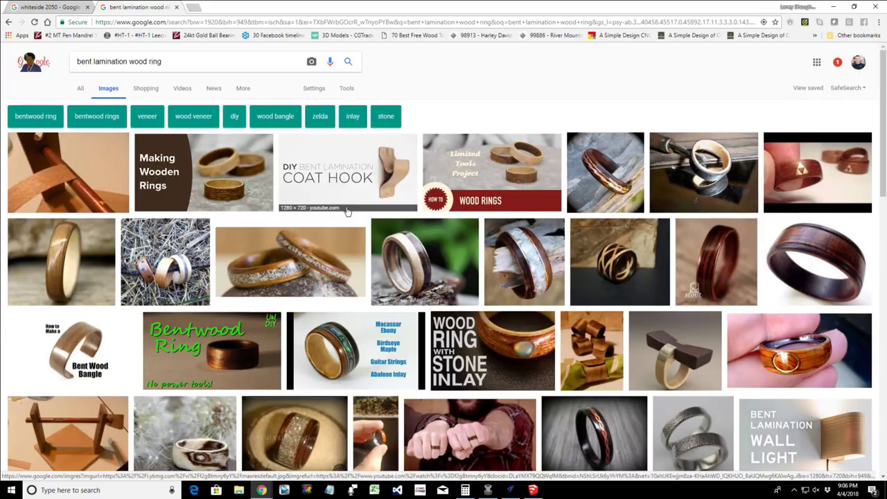
- Preview the hackaday rings, Celtic knot laminated ring and guitar-wood ring, then close the preview
{"action": "scroll", "coordinate": [608, 334], "scroll_direction": "down", "scroll_amount": 3}
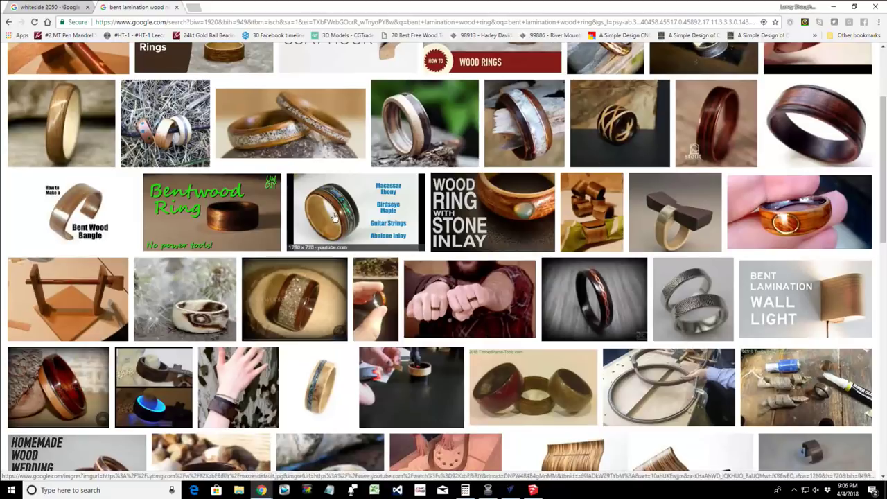
{"action": "left_click", "coordinate": [274, 136]}
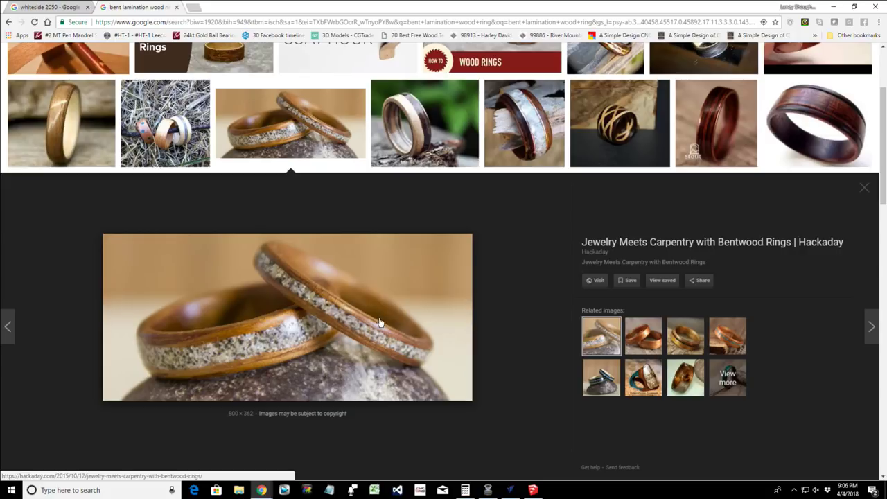
{"action": "left_click", "coordinate": [615, 125]}
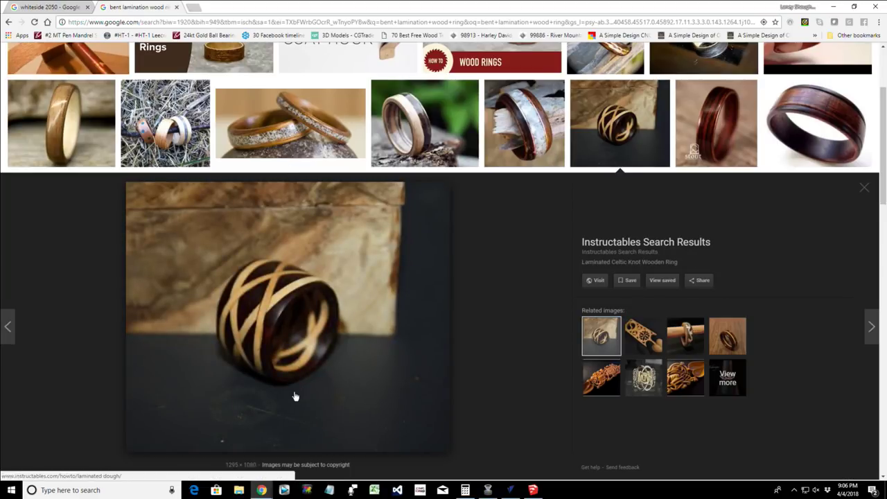
{"action": "left_click", "coordinate": [728, 340]}
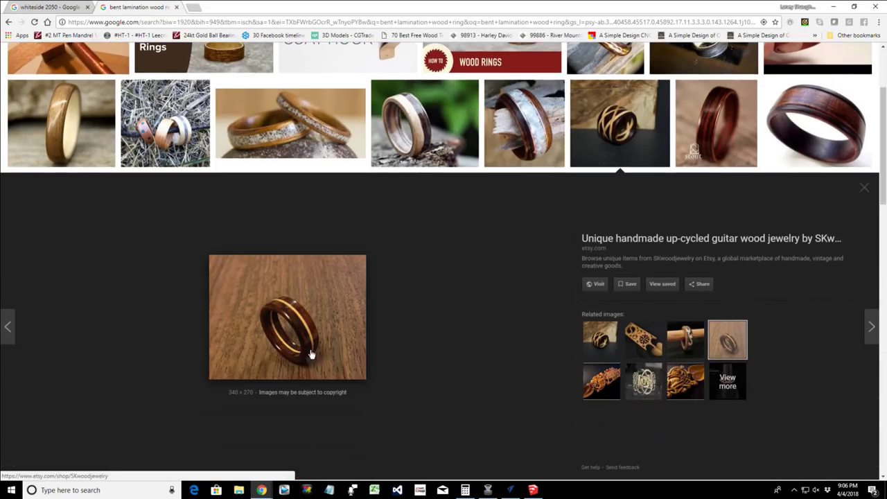
{"action": "scroll", "coordinate": [311, 353], "scroll_direction": "down", "scroll_amount": 2}
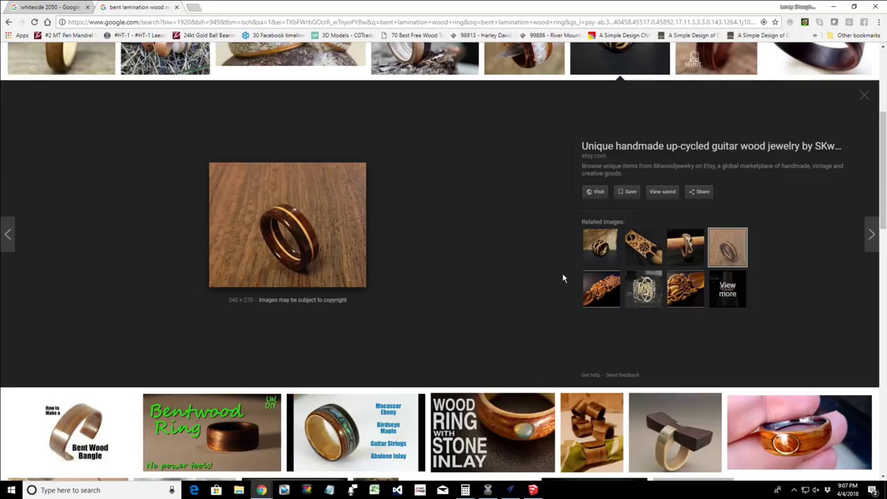
{"action": "left_click", "coordinate": [597, 254]}
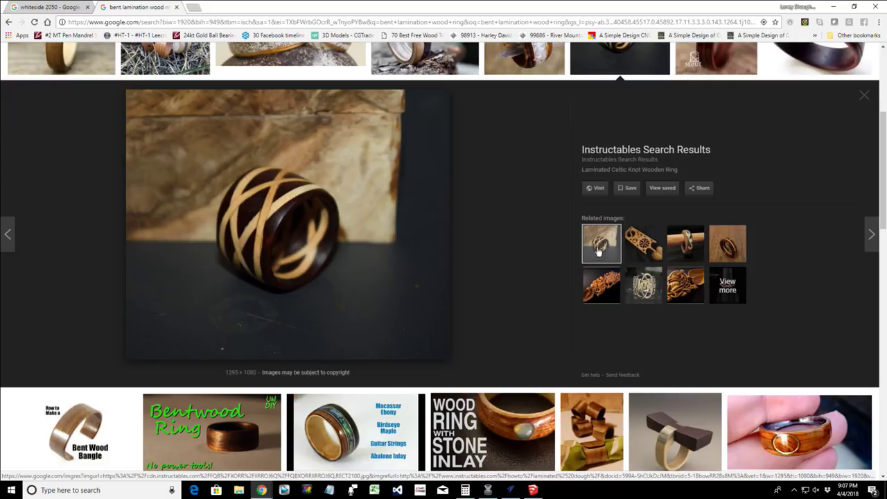
{"action": "left_click", "coordinate": [870, 100]}
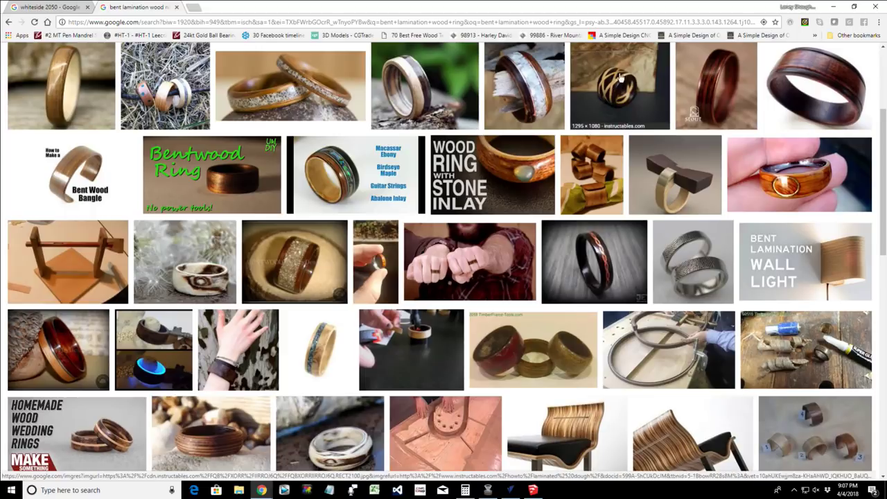
- Preview the black copper-inlay ring and the PAISLEY silver-and-copper ring, then close the preview
{"action": "left_click", "coordinate": [608, 260]}
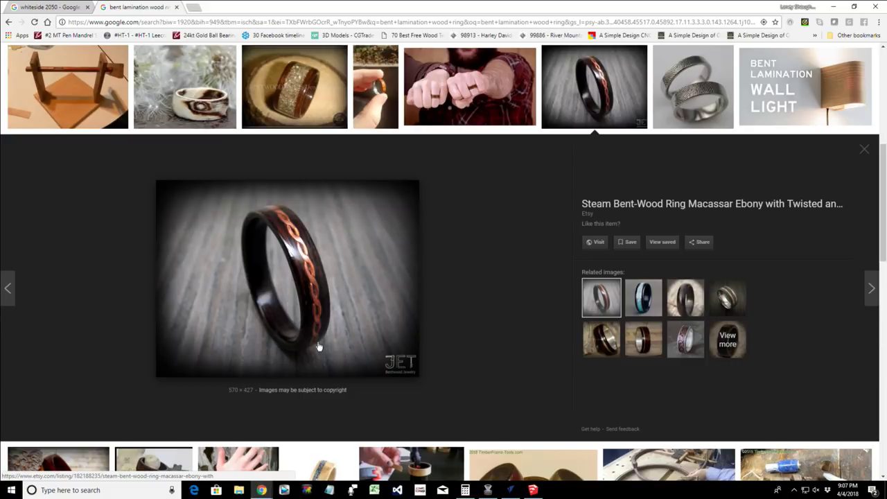
{"action": "left_click", "coordinate": [671, 345]}
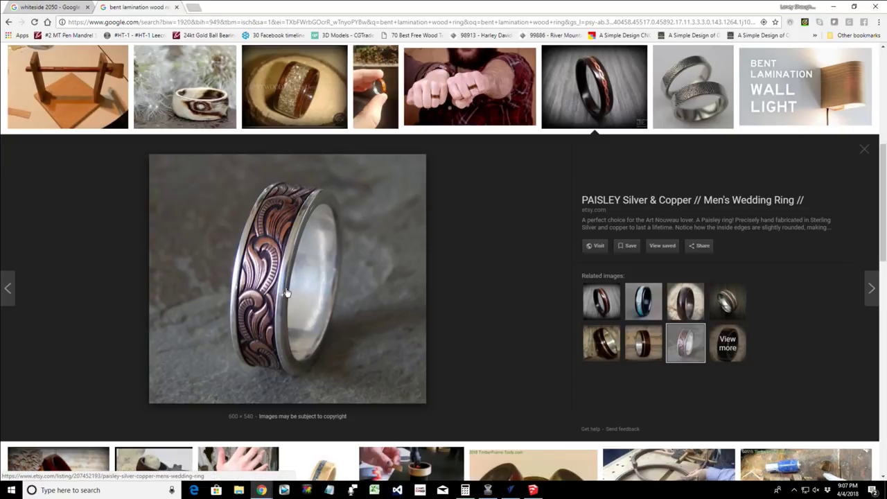
{"action": "left_click", "coordinate": [864, 154]}
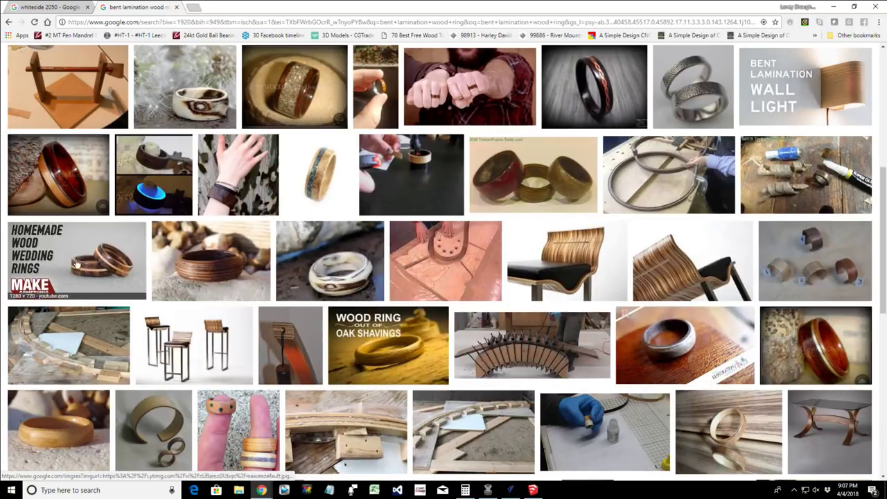
- Preview the homemade wedding rings and exotic hardwood veneer ring, then minimize Chrome to return to VCarve Pro
{"action": "left_click", "coordinate": [77, 263]}
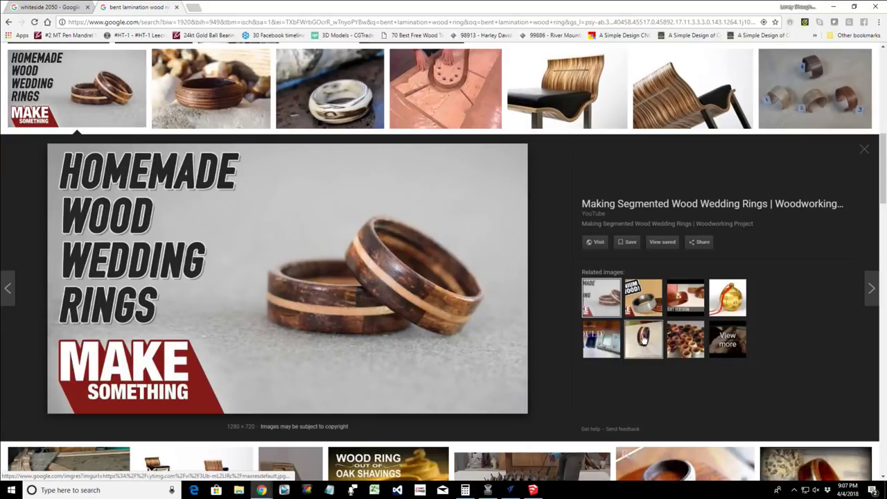
{"action": "left_click", "coordinate": [687, 350]}
{"action": "left_click", "coordinate": [634, 349]}
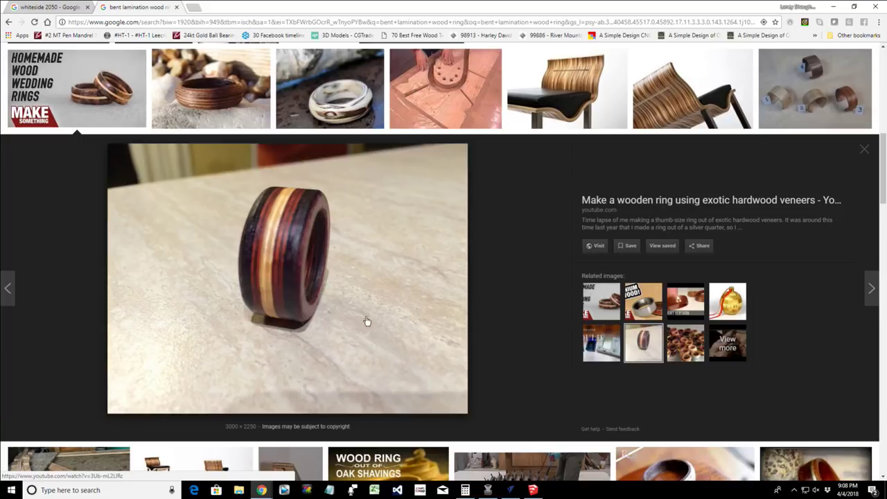
{"action": "left_click", "coordinate": [864, 150]}
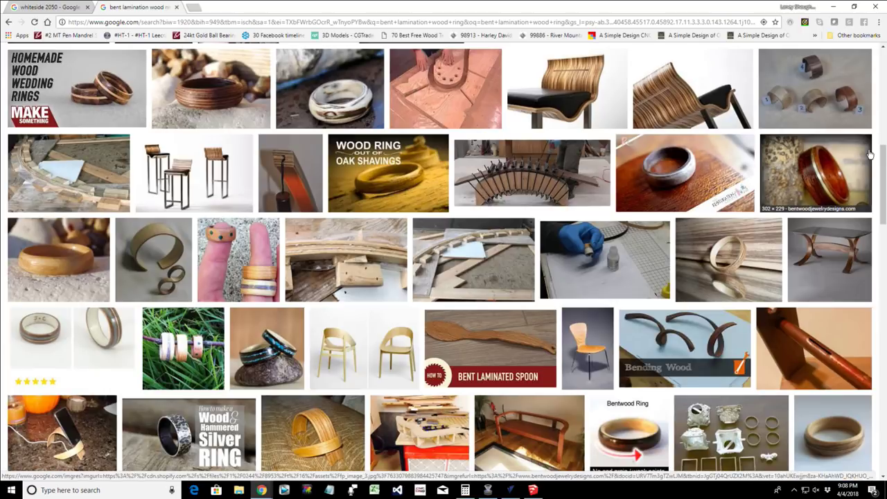
{"action": "left_click", "coordinate": [834, 7]}
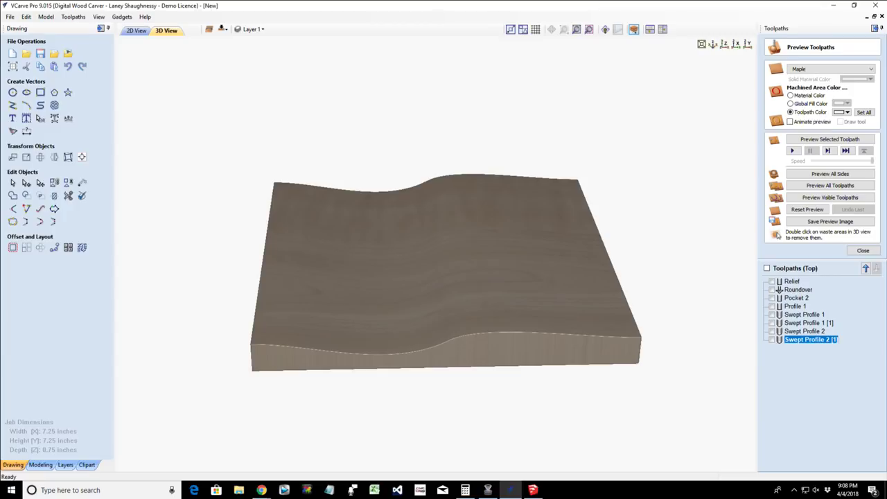
- Orbit the 3D preview to view the wavy board edge-on, side-on and from the top
{"action": "left_click_drag", "start_coordinate": [493, 343], "coordinate": [488, 312]}
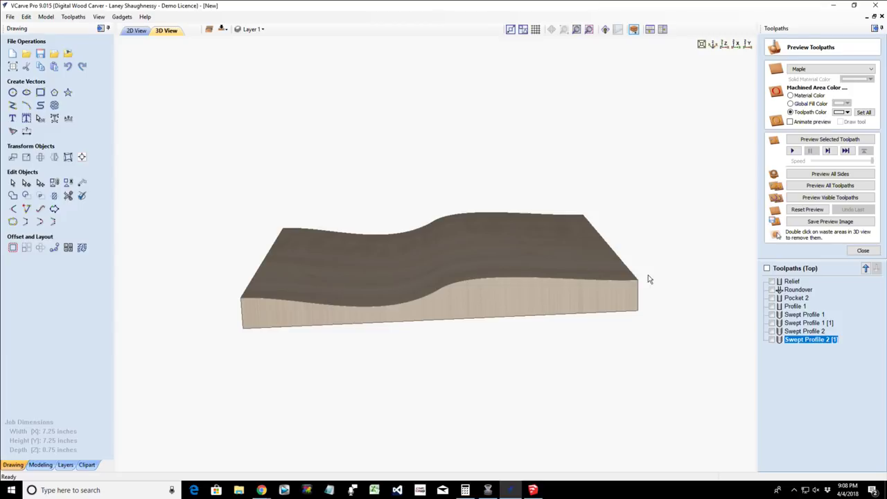
{"action": "left_click_drag", "start_coordinate": [516, 306], "coordinate": [484, 299]}
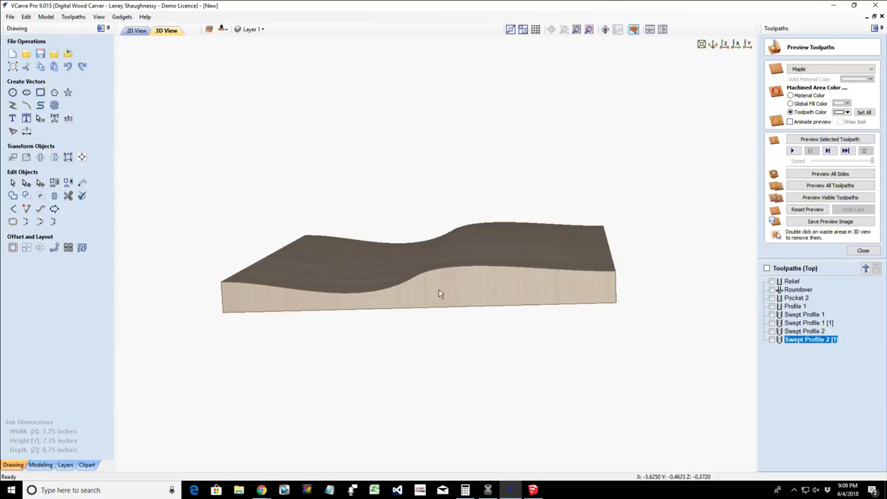
{"action": "left_click_drag", "start_coordinate": [439, 290], "coordinate": [424, 338]}
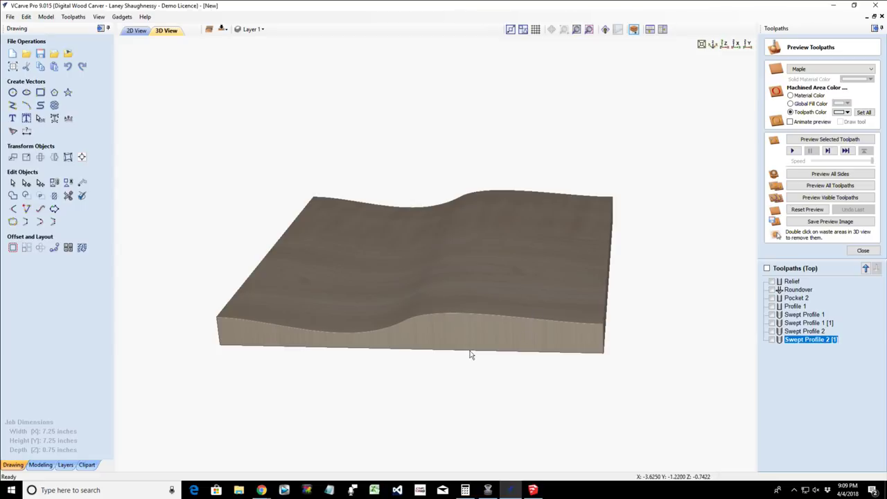
{"action": "left_click_drag", "start_coordinate": [472, 357], "coordinate": [448, 311]}
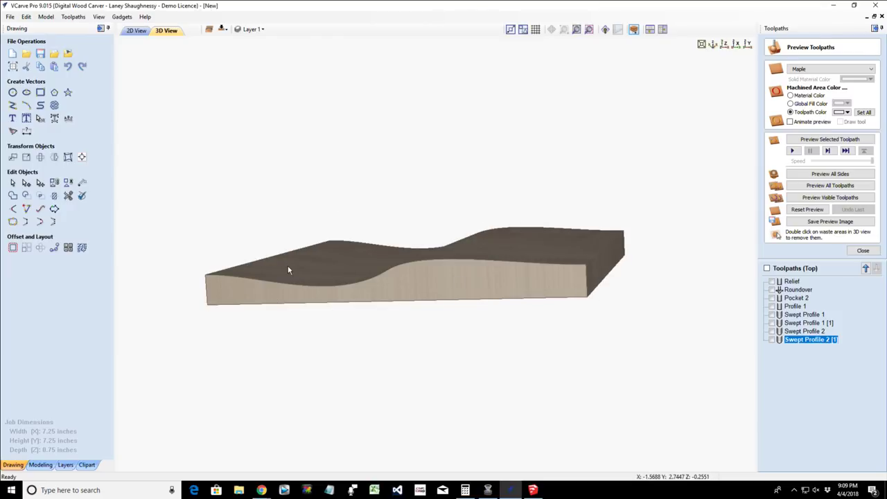
{"action": "left_click_drag", "start_coordinate": [556, 233], "coordinate": [483, 326]}
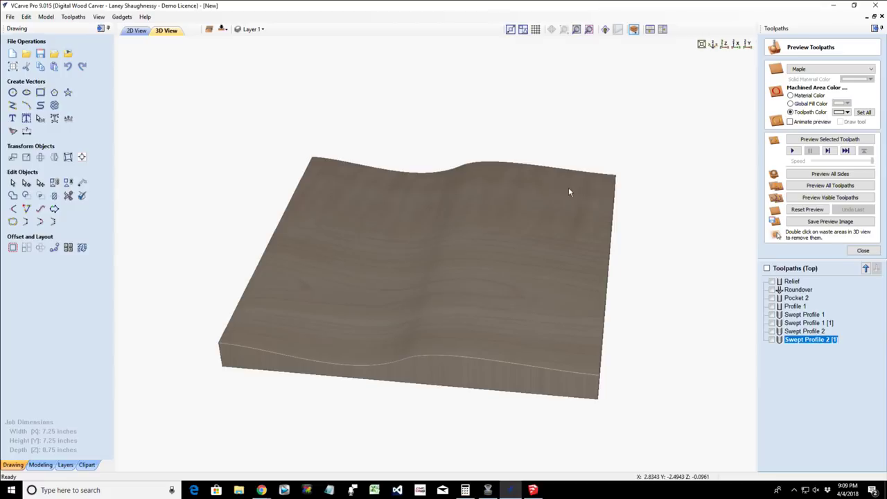
{"action": "left_click_drag", "start_coordinate": [457, 328], "coordinate": [454, 272]}
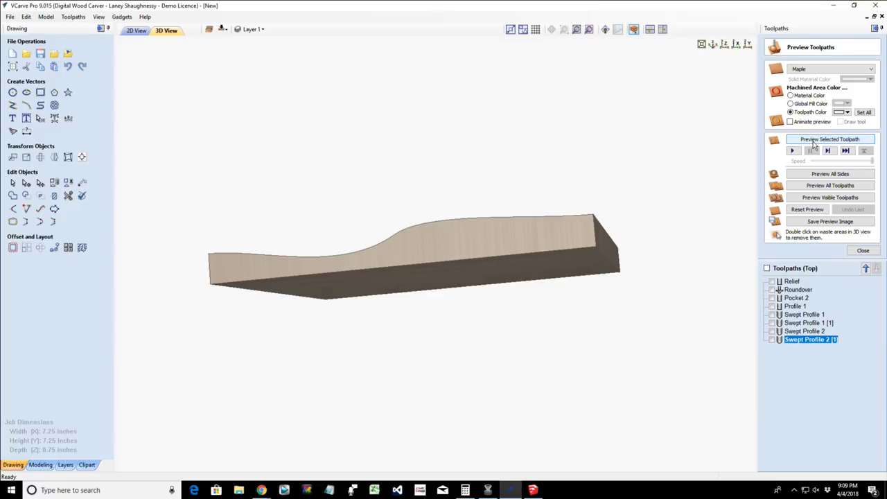
- Switch VCarve Pro back to the 2D drawing view
{"action": "left_click", "coordinate": [510, 490]}
{"action": "left_click", "coordinate": [511, 490]}
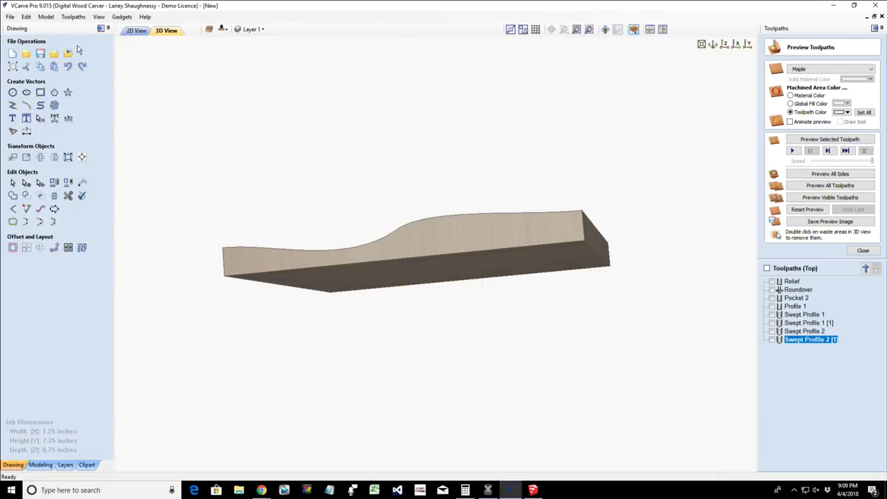
{"action": "left_click", "coordinate": [136, 31]}
- Draw a 7.25-inch full-width strip rectangle across the wave curve
{"action": "scroll", "coordinate": [301, 186], "scroll_direction": "down", "scroll_amount": 2}
{"action": "scroll", "coordinate": [301, 186], "scroll_direction": "up", "scroll_amount": 1}
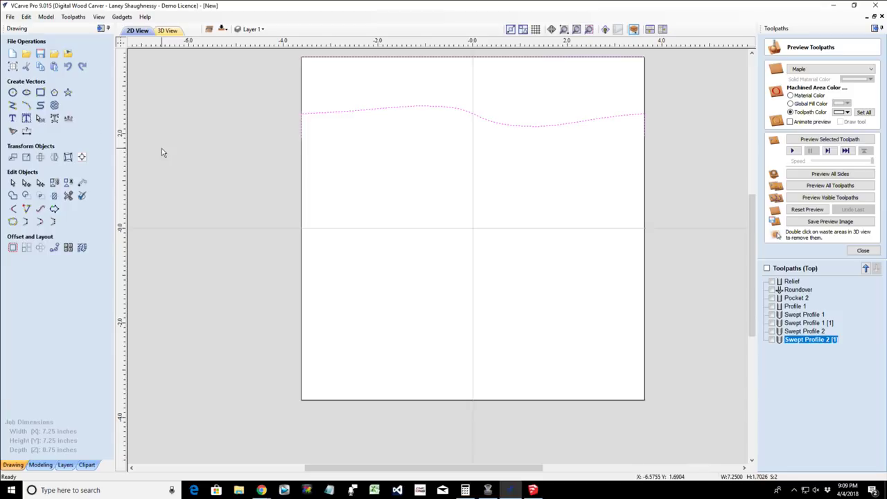
{"action": "left_click", "coordinate": [40, 92]}
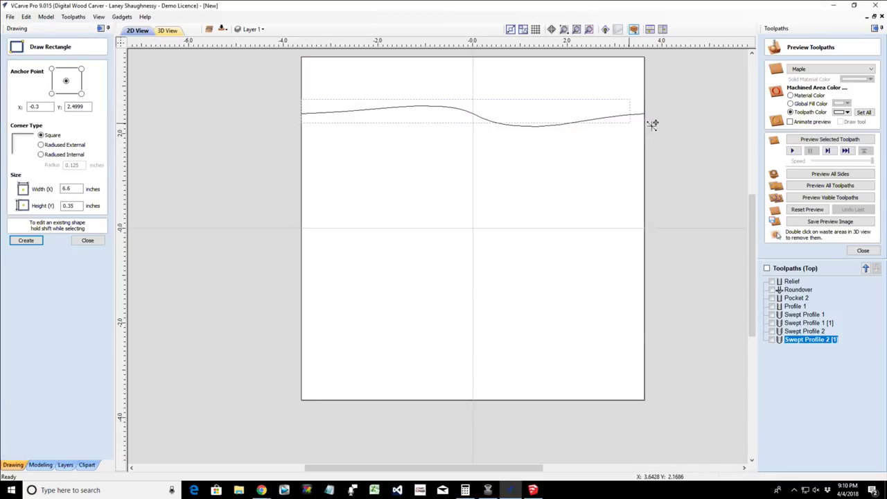
{"action": "left_click_drag", "start_coordinate": [651, 118], "coordinate": [647, 136]}
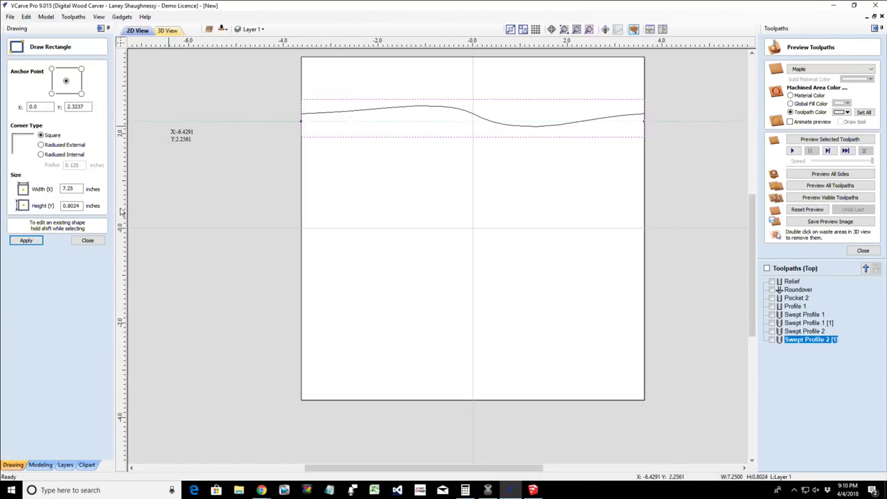
{"action": "left_click", "coordinate": [87, 240]}
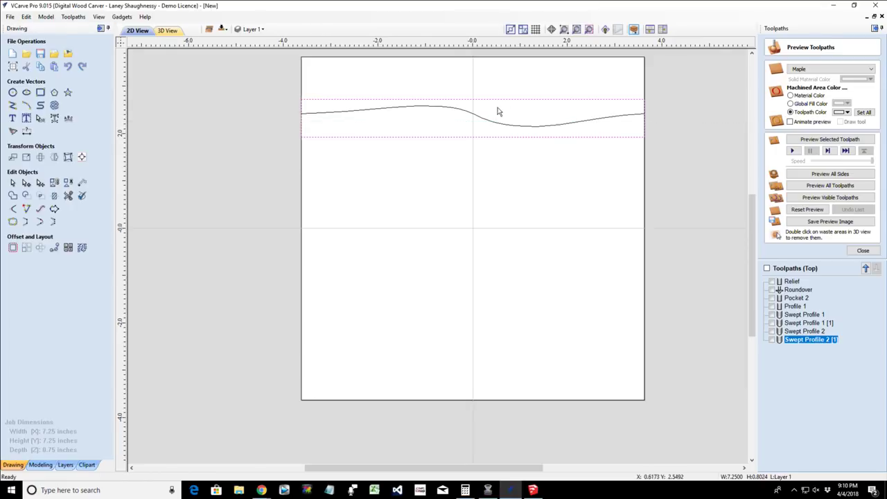
- Move the wave curve down inside the strip and place an offset copy of it above
{"action": "left_click", "coordinate": [449, 109]}
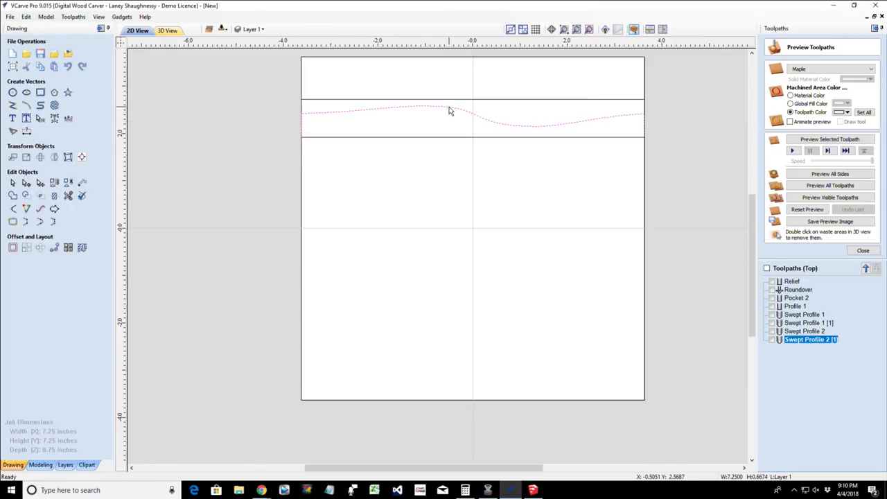
{"action": "left_click", "coordinate": [449, 107]}
{"action": "left_click_drag", "start_coordinate": [449, 106], "coordinate": [450, 118]}
{"action": "left_click", "coordinate": [437, 141]}
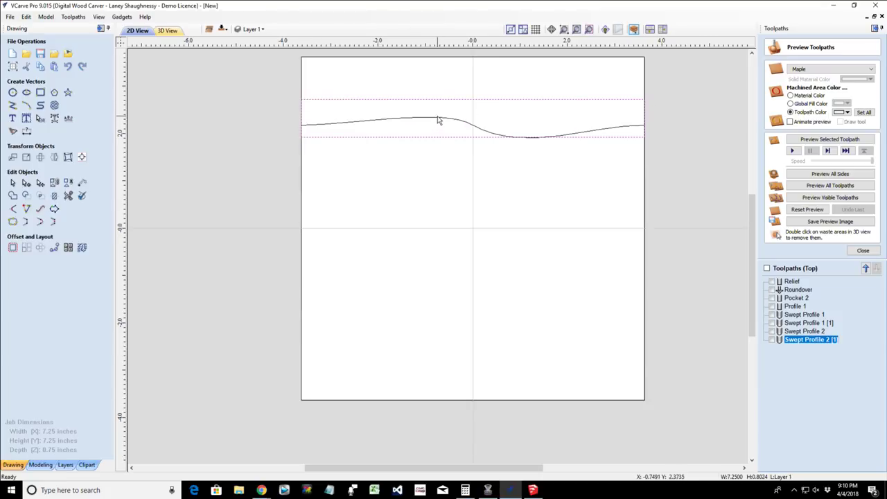
{"action": "left_click", "coordinate": [438, 122]}
{"action": "left_click_drag", "start_coordinate": [438, 121], "coordinate": [436, 107]}
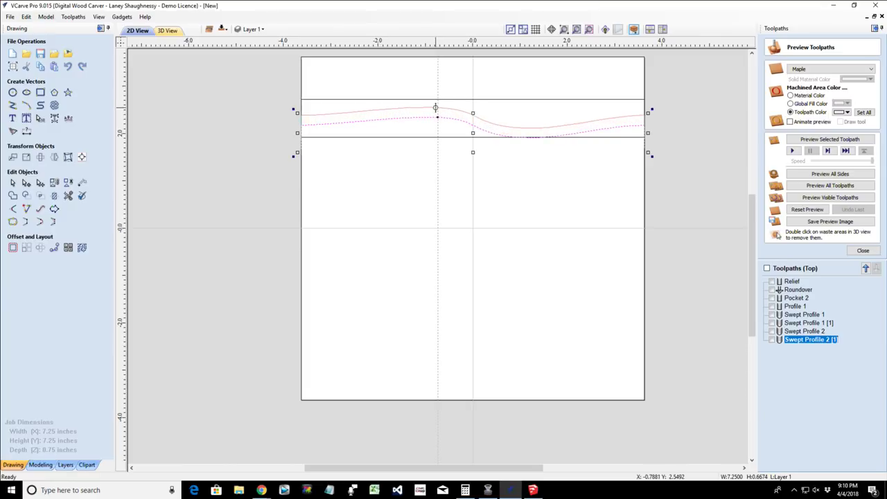
- Stretch the strip rectangle's bottom edge downward, then select the upper wave curve
{"action": "left_click", "coordinate": [436, 140]}
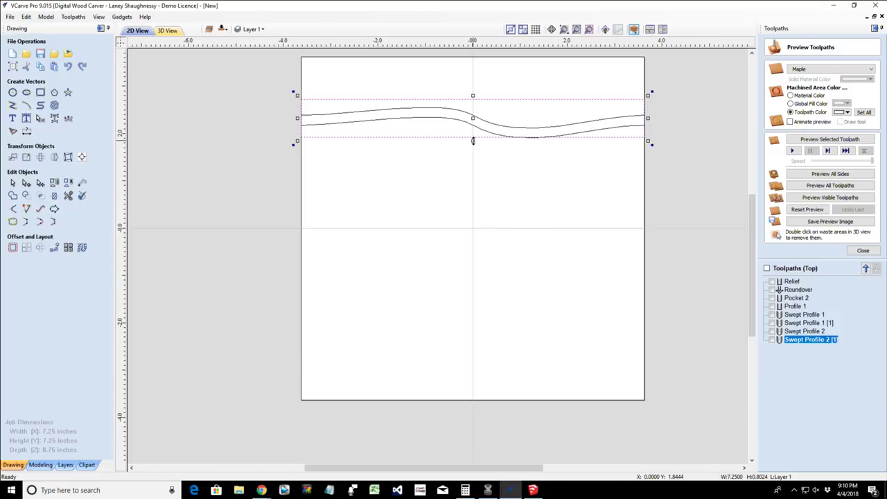
{"action": "left_click_drag", "start_coordinate": [472, 138], "coordinate": [473, 146]}
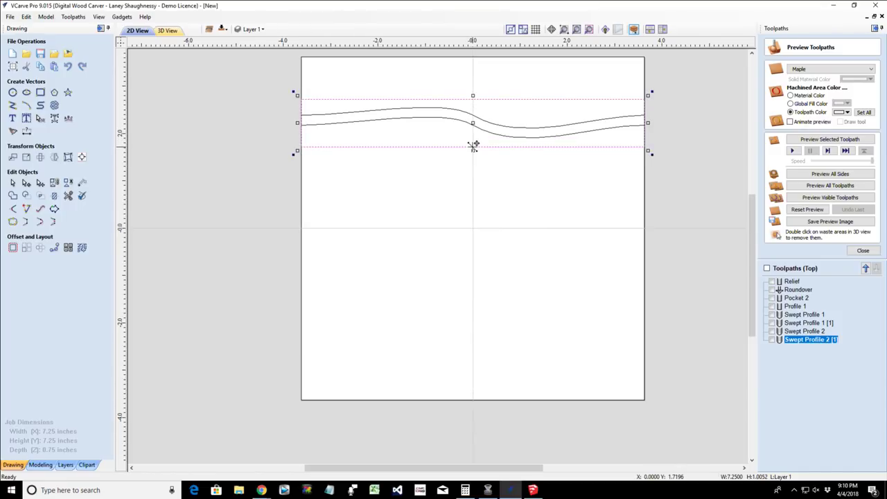
{"action": "left_click", "coordinate": [234, 181]}
{"action": "scroll", "coordinate": [373, 100], "scroll_direction": "up", "scroll_amount": 3}
{"action": "scroll", "coordinate": [373, 100], "scroll_direction": "down", "scroll_amount": 2}
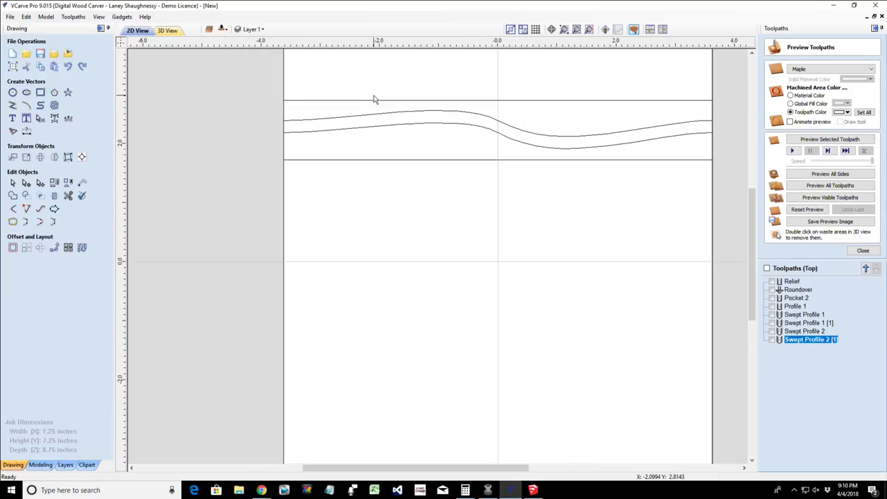
{"action": "left_click", "coordinate": [389, 113]}
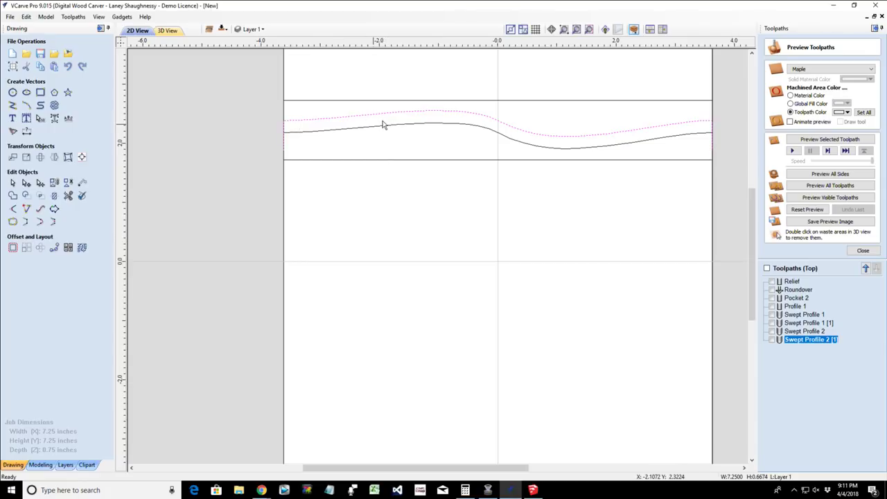
- Flip to the bottom side and delete all the wavy curves and their boundary lines
{"action": "scroll", "coordinate": [415, 147], "scroll_direction": "down", "scroll_amount": 2}
{"action": "scroll", "coordinate": [416, 149], "scroll_direction": "down", "scroll_amount": 1}
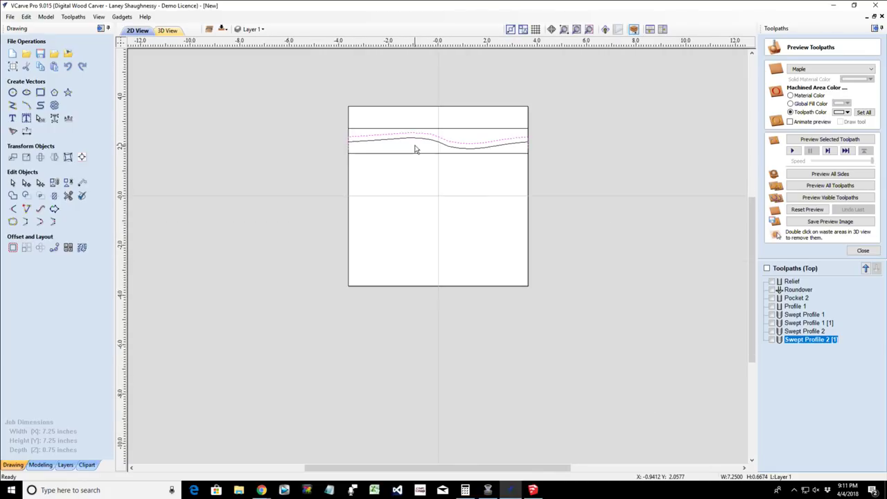
{"action": "scroll", "coordinate": [412, 172], "scroll_direction": "up", "scroll_amount": 2}
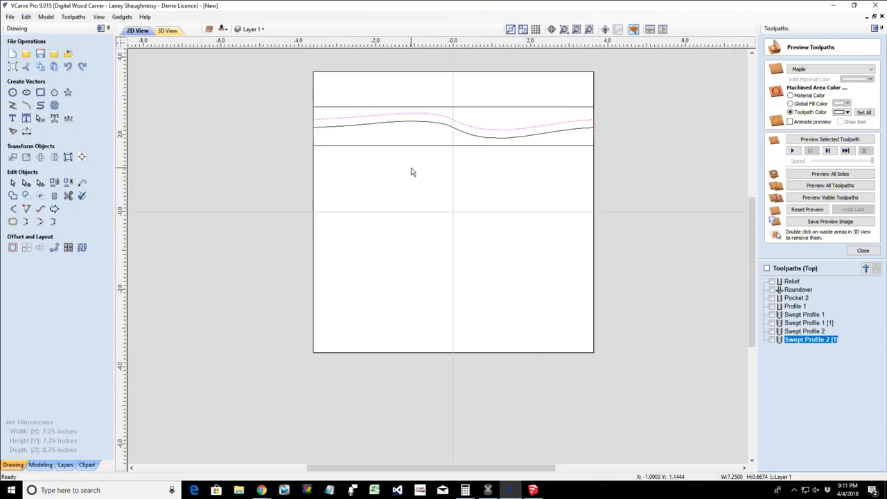
{"action": "left_click", "coordinate": [223, 29]}
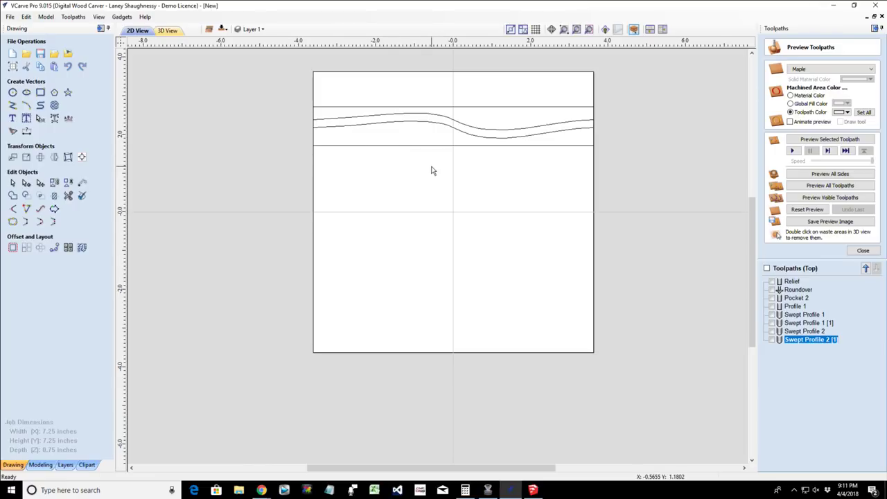
{"action": "scroll", "coordinate": [431, 171], "scroll_direction": "down", "scroll_amount": 2}
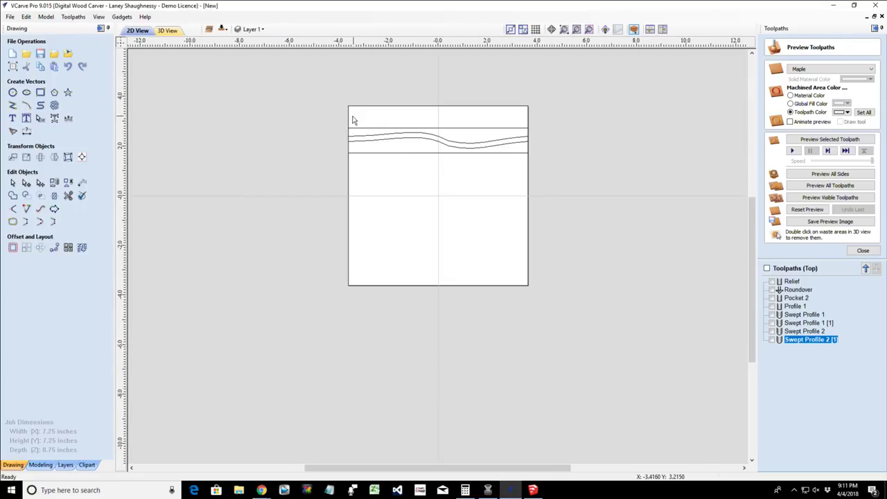
{"action": "left_click_drag", "start_coordinate": [327, 123], "coordinate": [527, 174]}
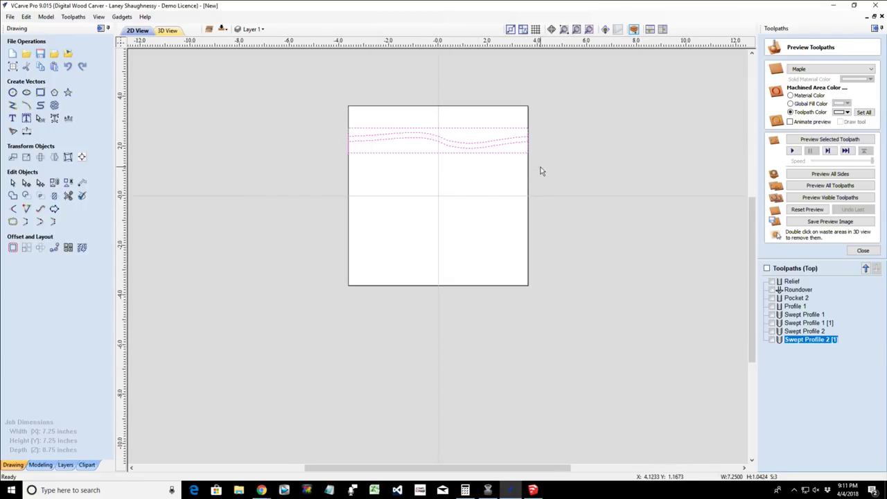
{"action": "key", "text": "Delete"}
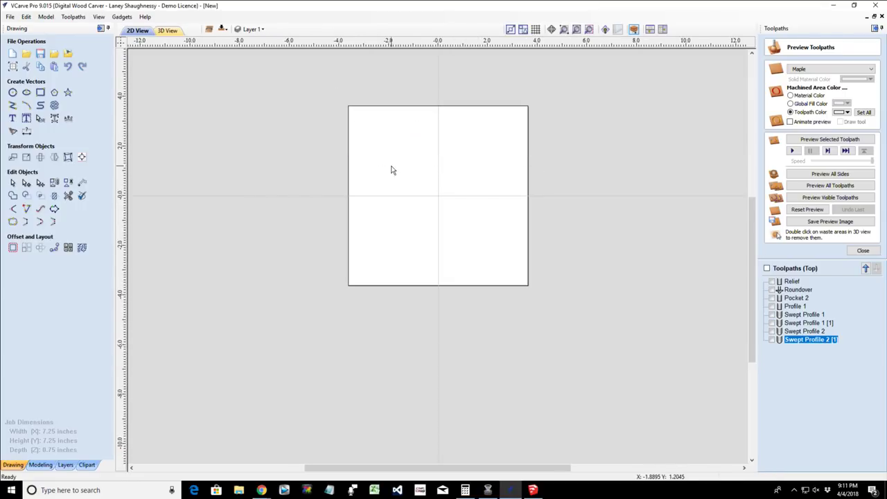
- Draw a rectangle sized to width 3 and height 5 inches
{"action": "scroll", "coordinate": [390, 170], "scroll_direction": "up", "scroll_amount": 2}
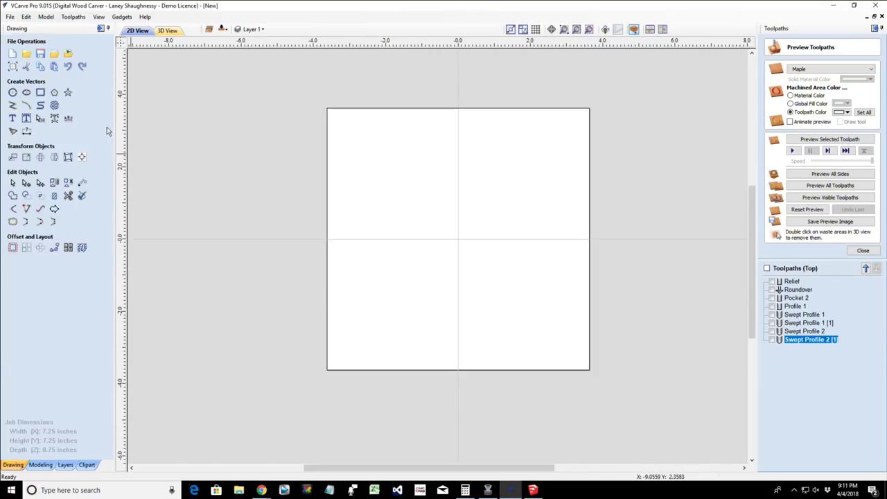
{"action": "left_click", "coordinate": [40, 92]}
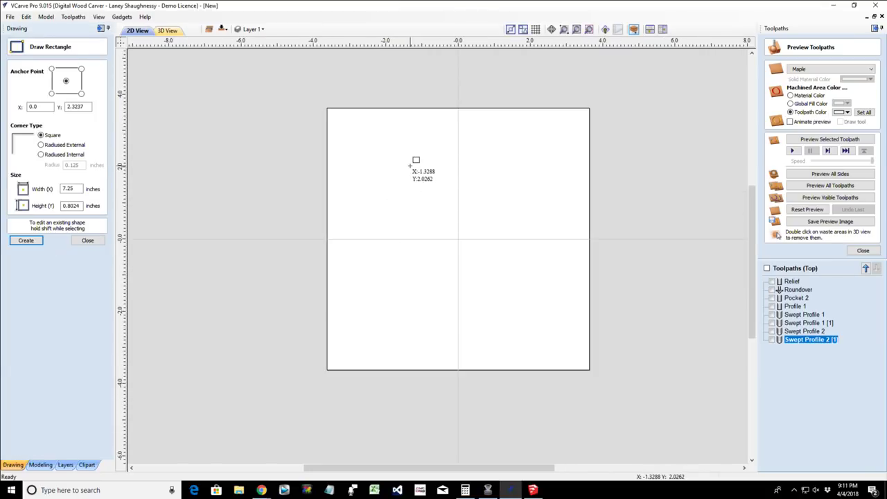
{"action": "mouse_move", "coordinate": [412, 166]}
{"action": "left_mouse_down"}
{"action": "mouse_move", "coordinate": [527, 215]}
{"action": "mouse_move", "coordinate": [508, 331]}
{"action": "left_mouse_up"}
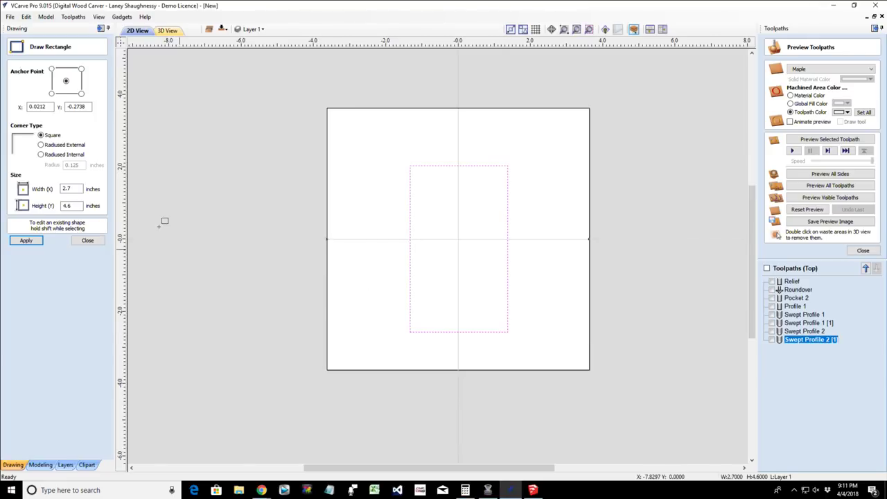
{"action": "left_click_drag", "start_coordinate": [80, 190], "coordinate": [50, 195]}
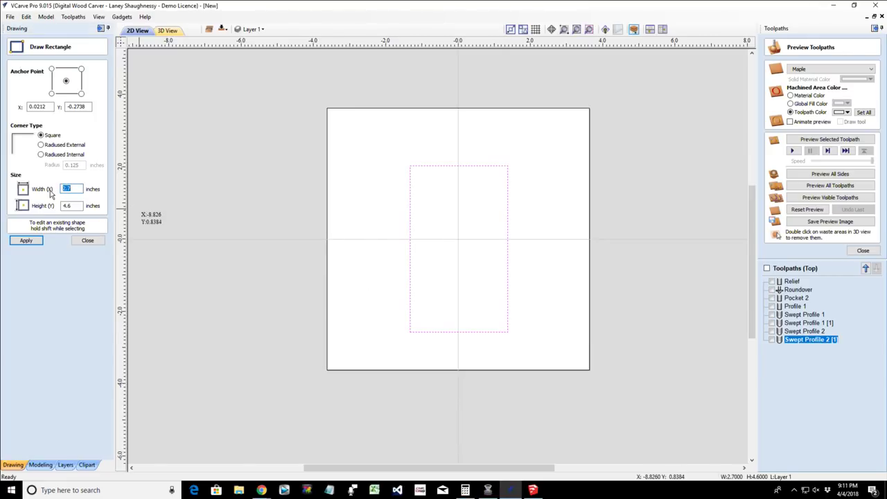
{"action": "type", "text": "3"}
{"action": "left_click_drag", "start_coordinate": [75, 205], "coordinate": [61, 206]}
{"action": "type", "text": "5"}
{"action": "left_click", "coordinate": [26, 241]}
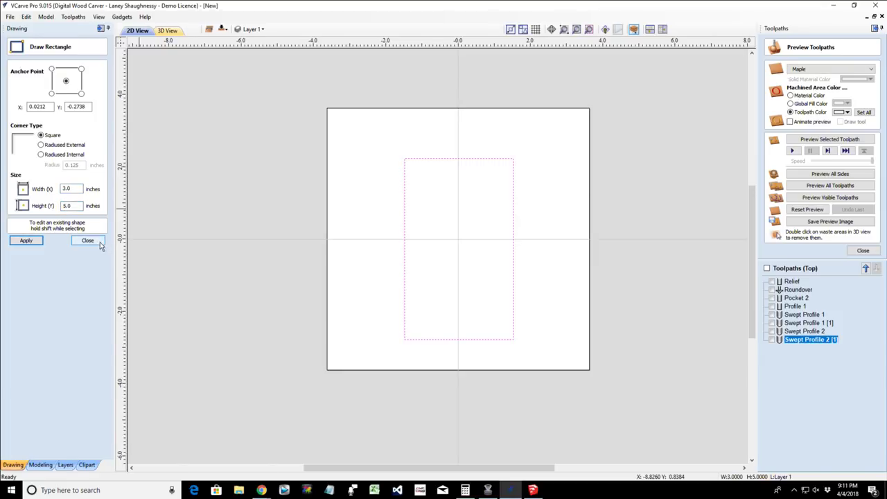
{"action": "left_click", "coordinate": [87, 240]}
- Centre the rectangle in the material with the alignment tools and deselect it
{"action": "left_click", "coordinate": [84, 163]}
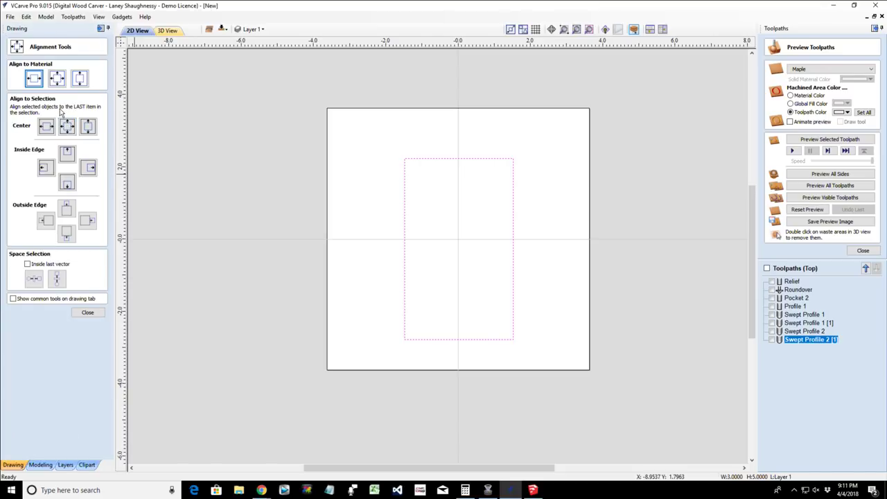
{"action": "left_click", "coordinate": [57, 81]}
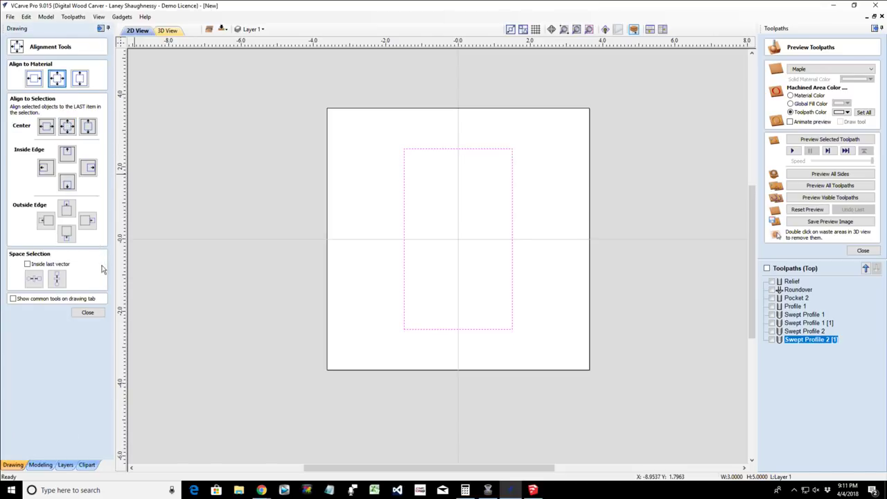
{"action": "left_click", "coordinate": [87, 312]}
{"action": "left_click", "coordinate": [331, 188]}
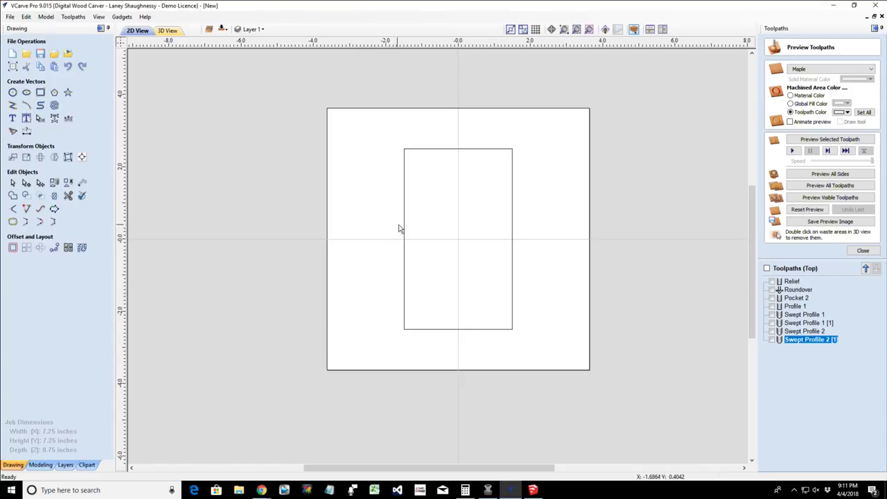
- Change the job width to 5 and height to 7 inches, keeping 0.75 thickness
{"action": "left_click", "coordinate": [13, 67]}
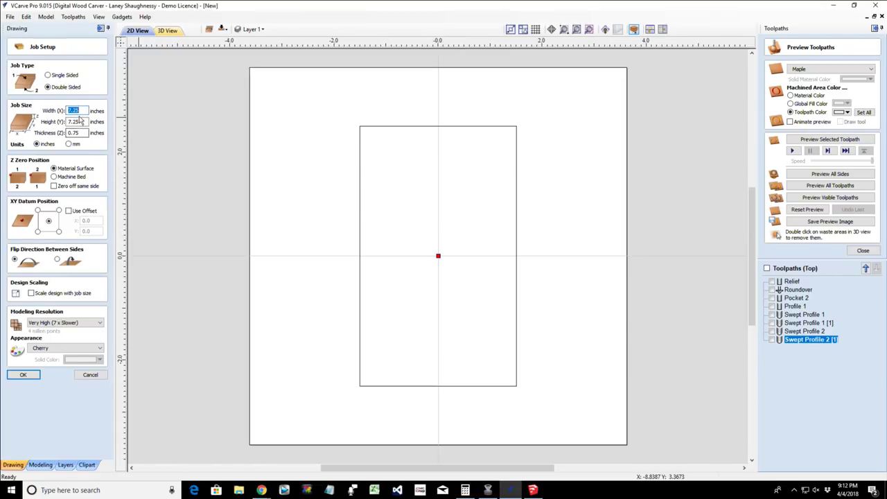
{"action": "double_click", "coordinate": [78, 111]}
{"action": "type", "text": "5"}
{"action": "key", "text": "Tab"}
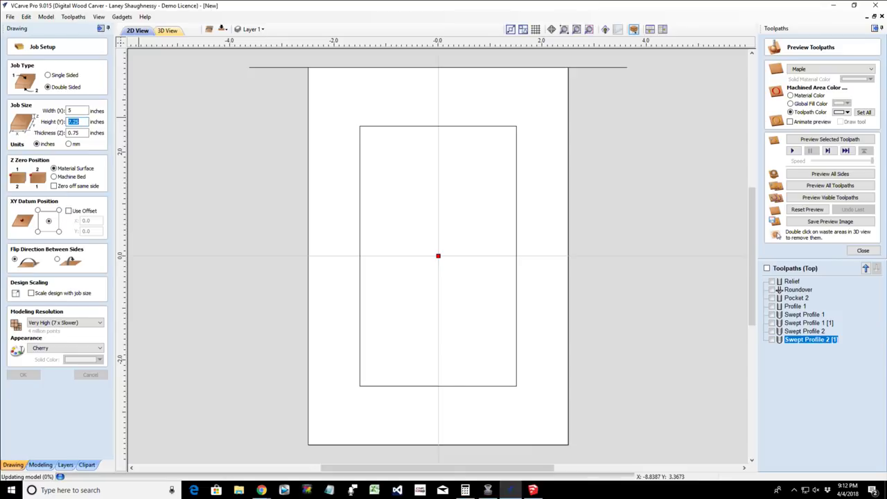
{"action": "type", "text": "7"}
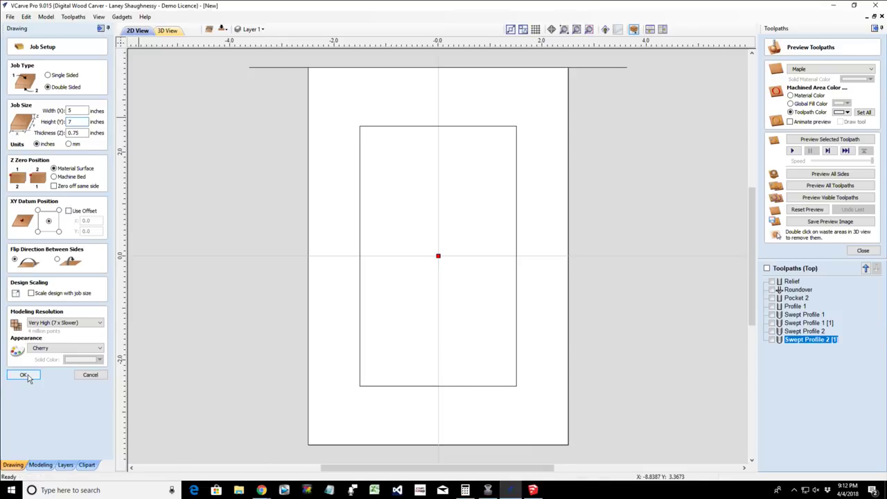
{"action": "left_click", "coordinate": [28, 376]}
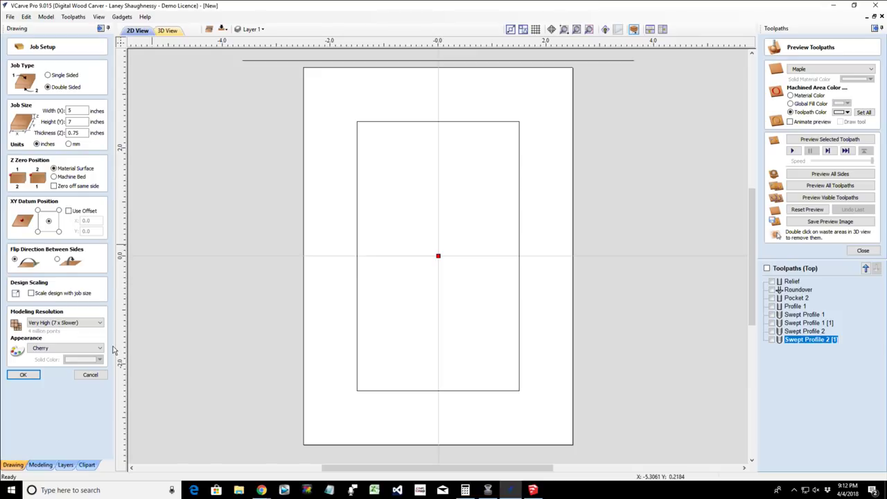
{"action": "left_click", "coordinate": [24, 376]}
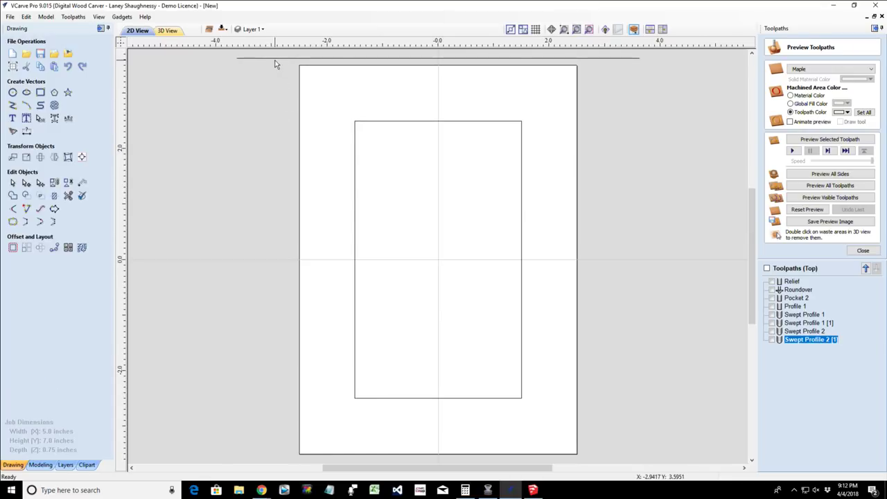
- Clear away the stray line and a small test rectangle above the board
{"action": "left_click", "coordinate": [274, 58]}
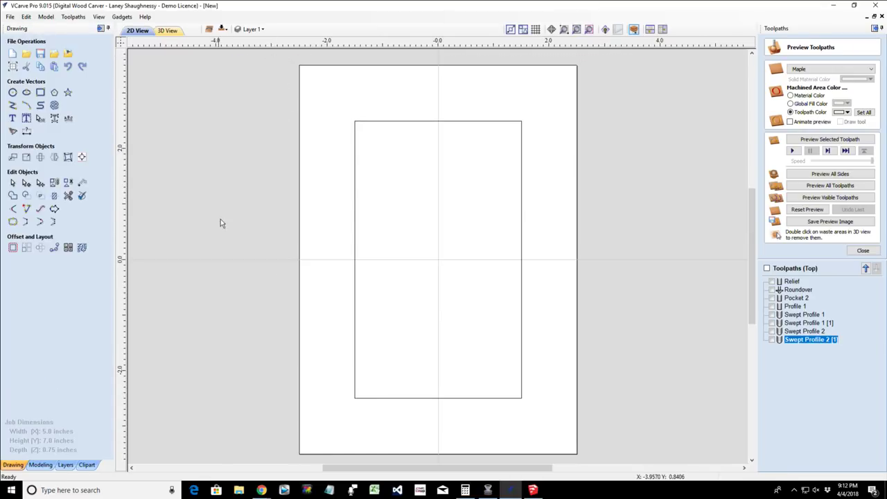
{"action": "left_click", "coordinate": [40, 92]}
{"action": "scroll", "coordinate": [323, 90], "scroll_direction": "up", "scroll_amount": 1}
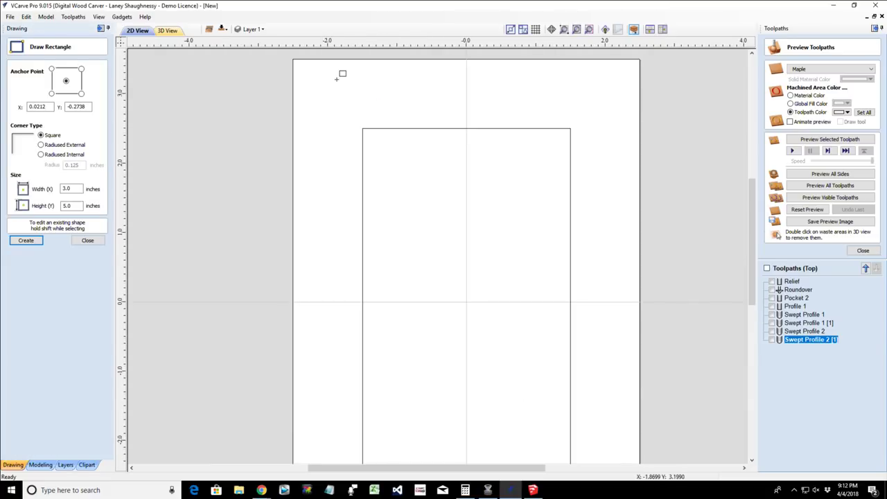
{"action": "left_click_drag", "start_coordinate": [337, 76], "coordinate": [386, 93]}
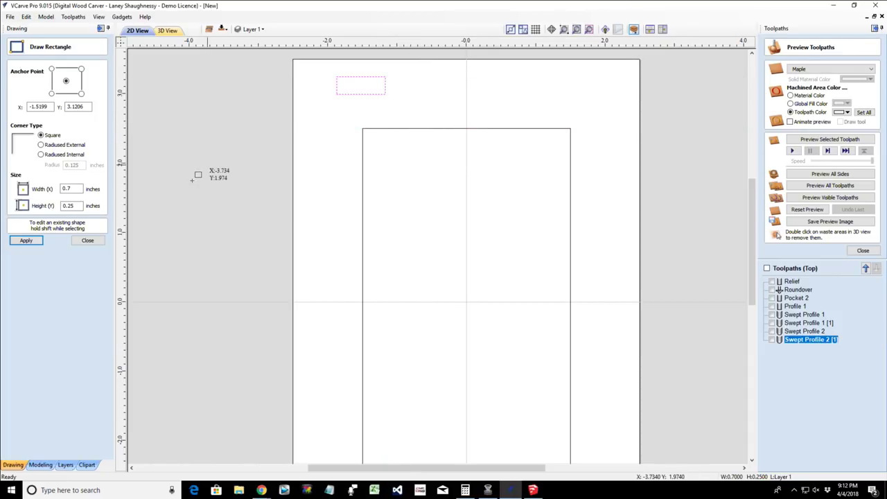
{"action": "left_click", "coordinate": [85, 241]}
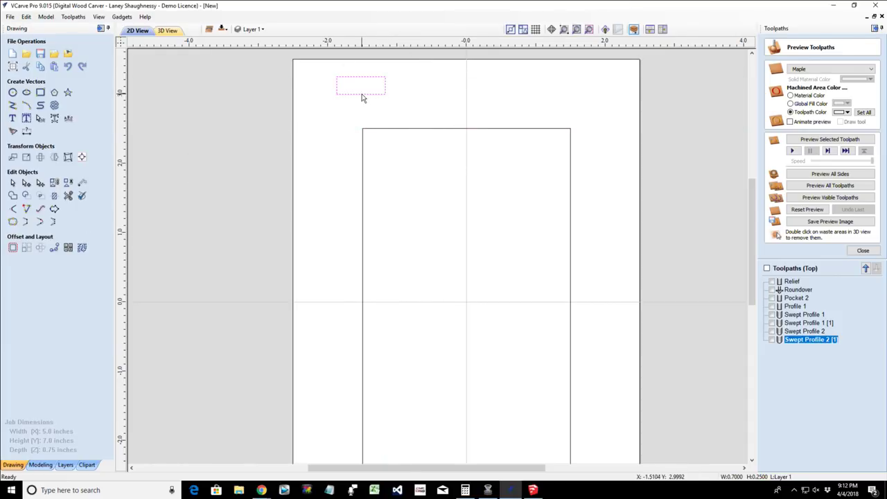
{"action": "left_click", "coordinate": [362, 93]}
{"action": "key", "text": "Delete"}
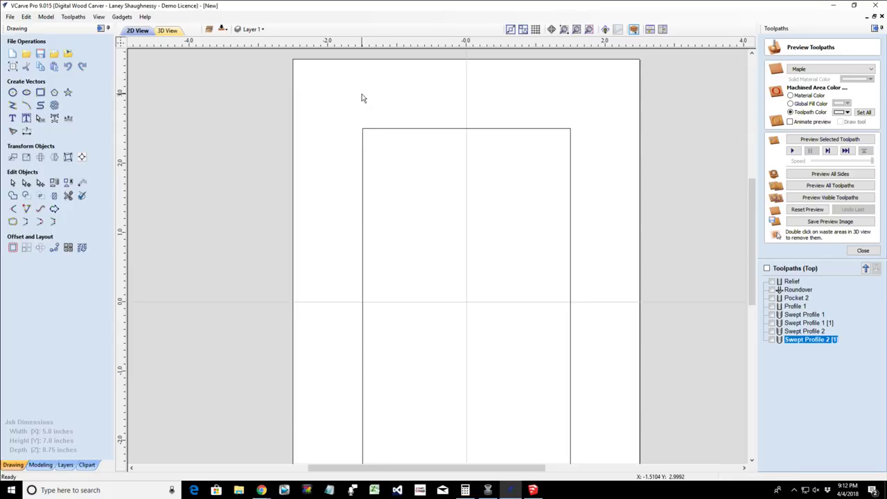
- Add horizontal and vertical 1.0 inch dimensions from the board's left and top edges to the rectangle
{"action": "left_click", "coordinate": [25, 133]}
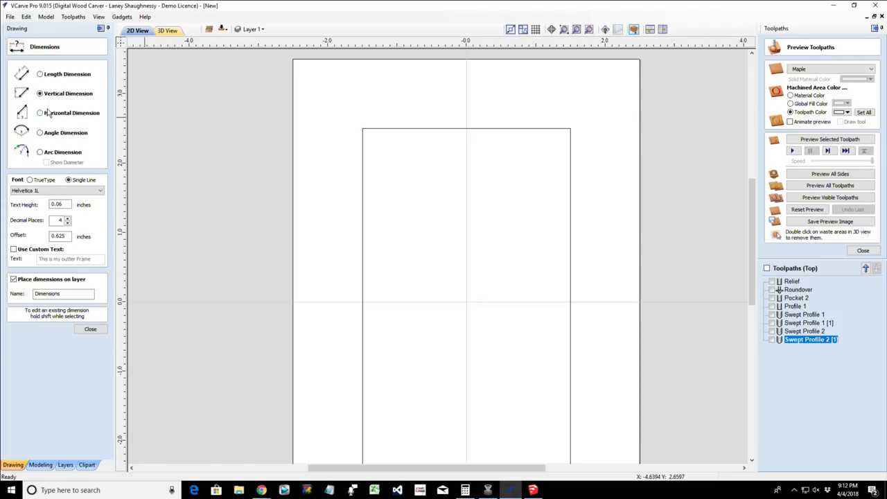
{"action": "left_click", "coordinate": [40, 113]}
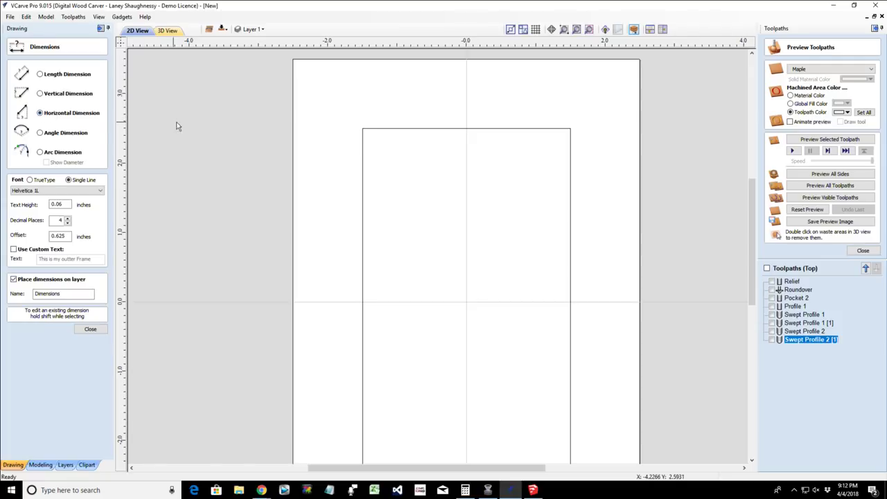
{"action": "left_click", "coordinate": [293, 143]}
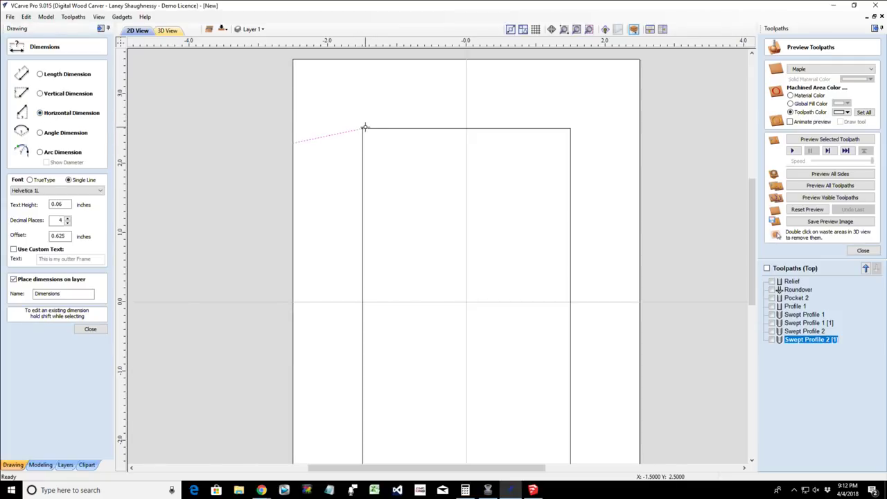
{"action": "left_click", "coordinate": [363, 126]}
{"action": "scroll", "coordinate": [338, 106], "scroll_direction": "up", "scroll_amount": 2}
{"action": "scroll", "coordinate": [337, 107], "scroll_direction": "down", "scroll_amount": 2}
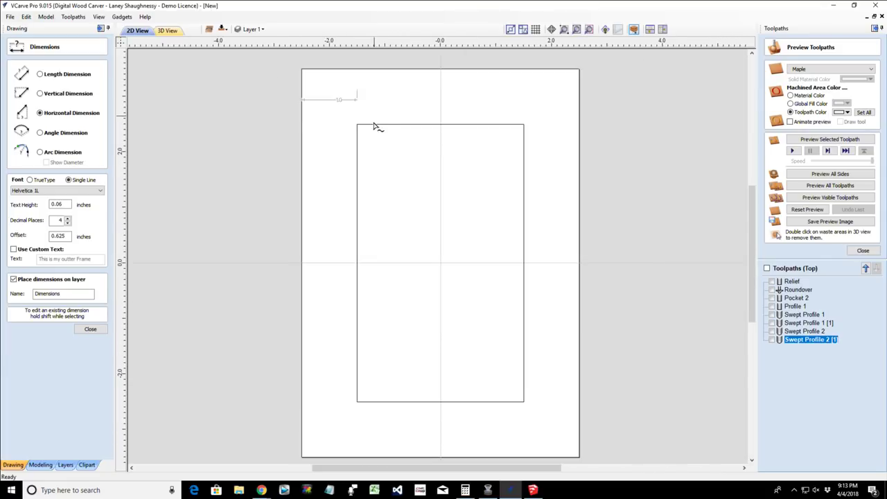
{"action": "left_click", "coordinate": [40, 95]}
{"action": "left_click", "coordinate": [389, 95]}
{"action": "scroll", "coordinate": [396, 93], "scroll_direction": "up", "scroll_amount": 2}
{"action": "scroll", "coordinate": [398, 93], "scroll_direction": "down", "scroll_amount": 2}
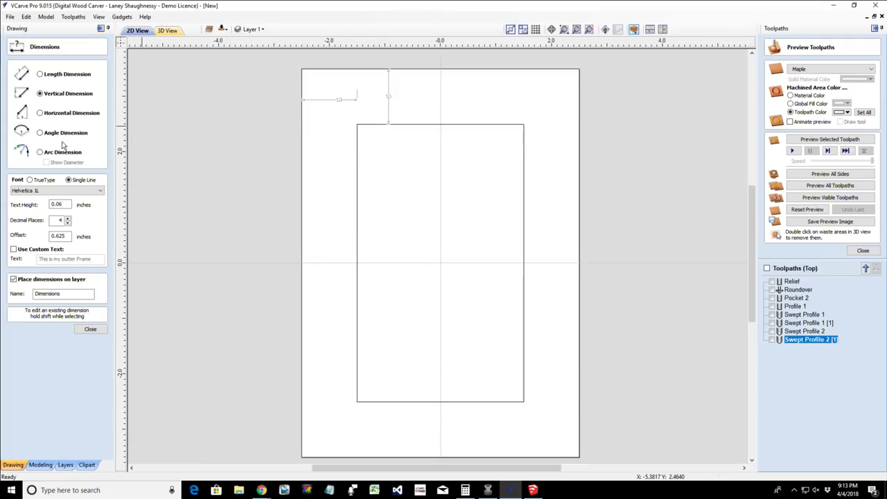
{"action": "left_click", "coordinate": [91, 329]}
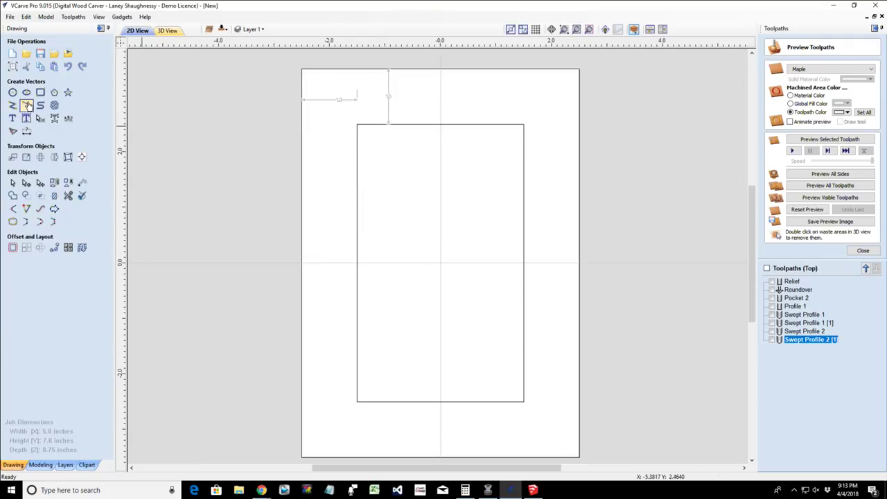
- Draw a new rectangle sized 1 by 0.5 inches inside the large one
{"action": "left_click", "coordinate": [41, 93]}
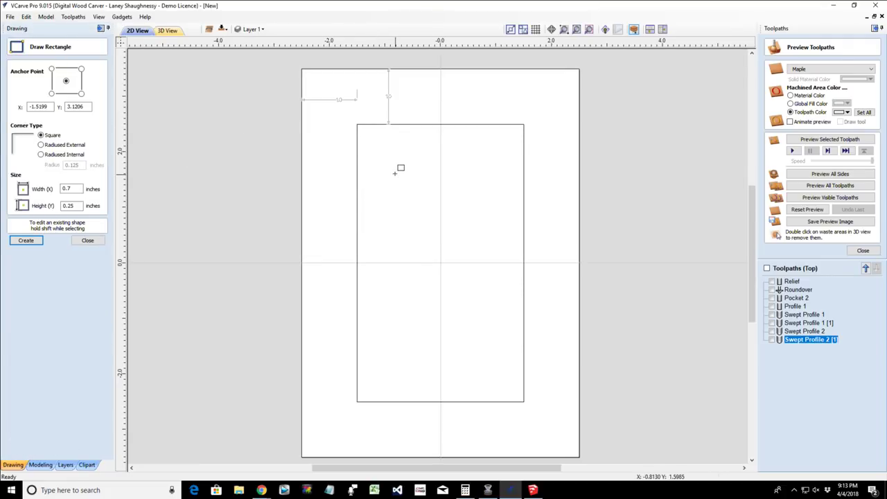
{"action": "left_click_drag", "start_coordinate": [395, 174], "coordinate": [429, 188]}
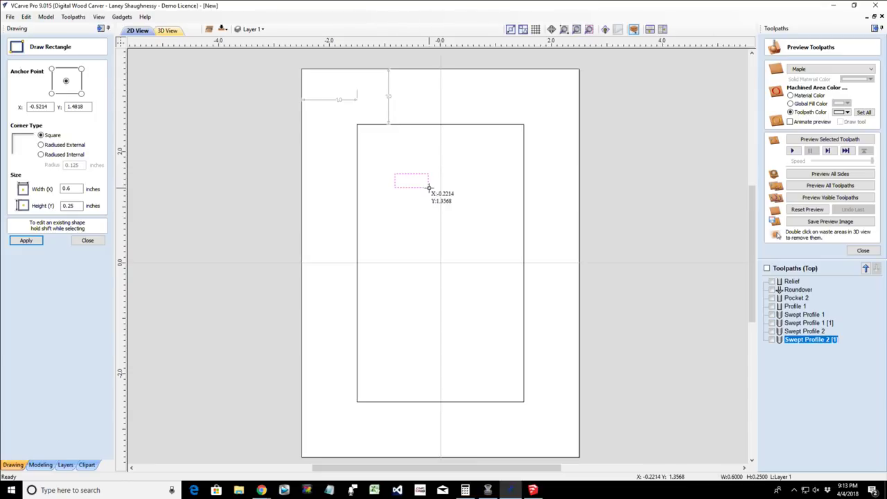
{"action": "double_click", "coordinate": [69, 190]}
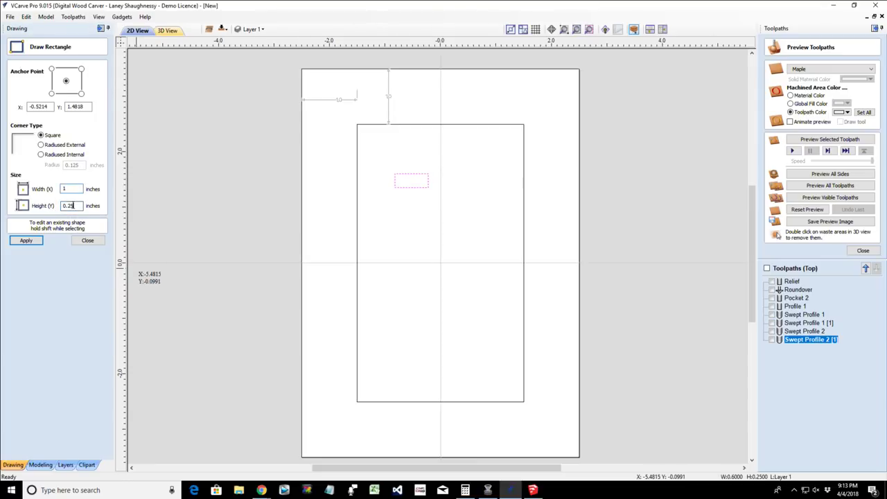
{"action": "type", "text": ".5"}
{"action": "left_click", "coordinate": [27, 240]}
{"action": "scroll", "coordinate": [381, 154], "scroll_direction": "up", "scroll_amount": 3}
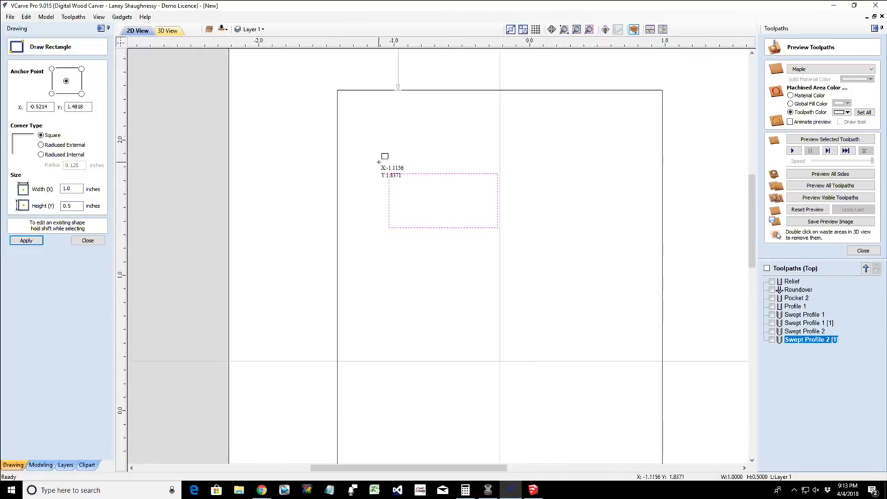
{"action": "left_click", "coordinate": [87, 240]}
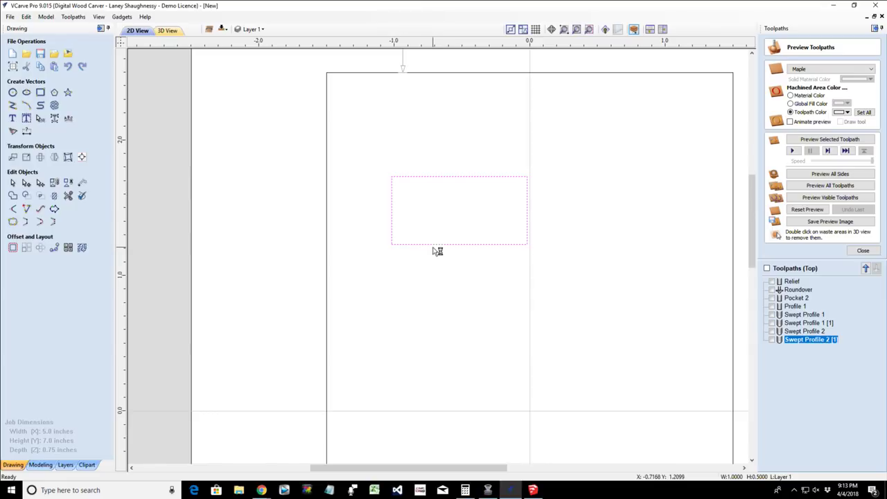
- Cut the bottom span, lower the top-right node, and bend the top span into a Bezier S-curve
{"action": "left_click", "coordinate": [26, 182]}
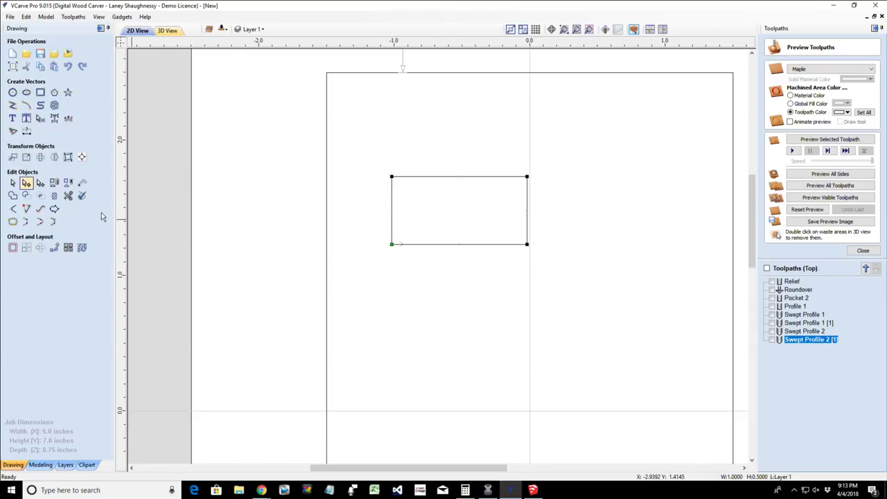
{"action": "right_click", "coordinate": [425, 249]}
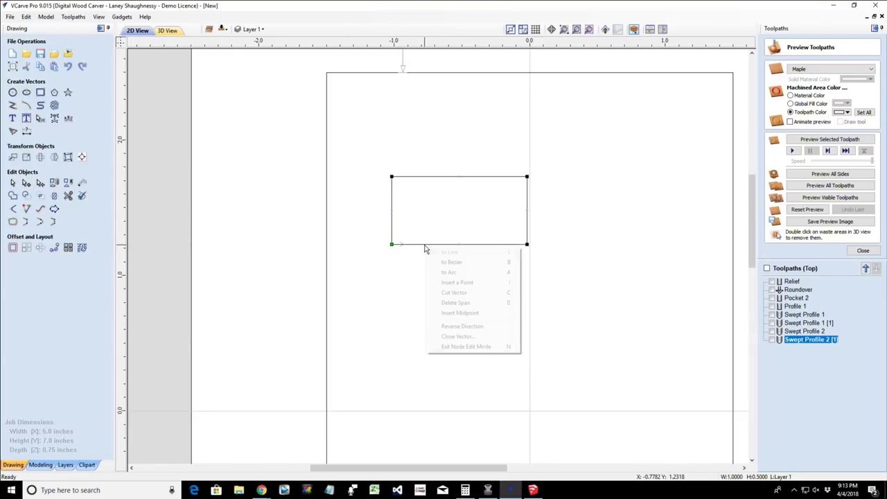
{"action": "left_click", "coordinate": [444, 303]}
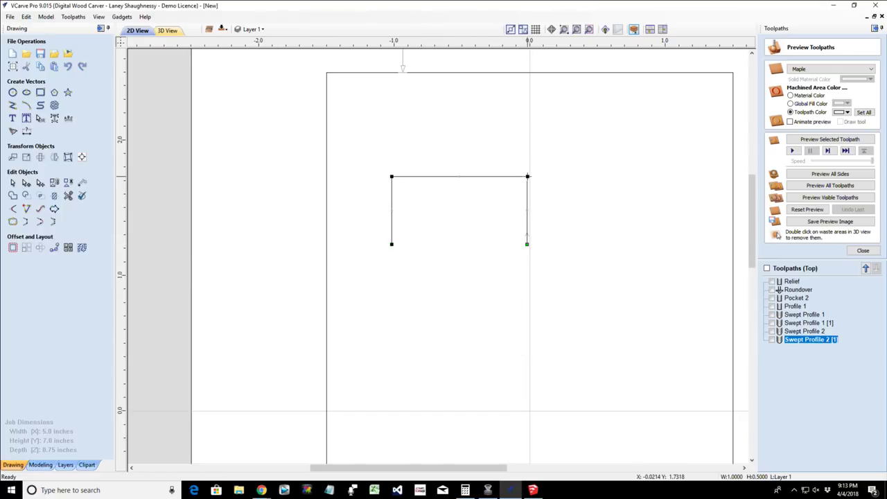
{"action": "left_click_drag", "start_coordinate": [528, 176], "coordinate": [527, 209]}
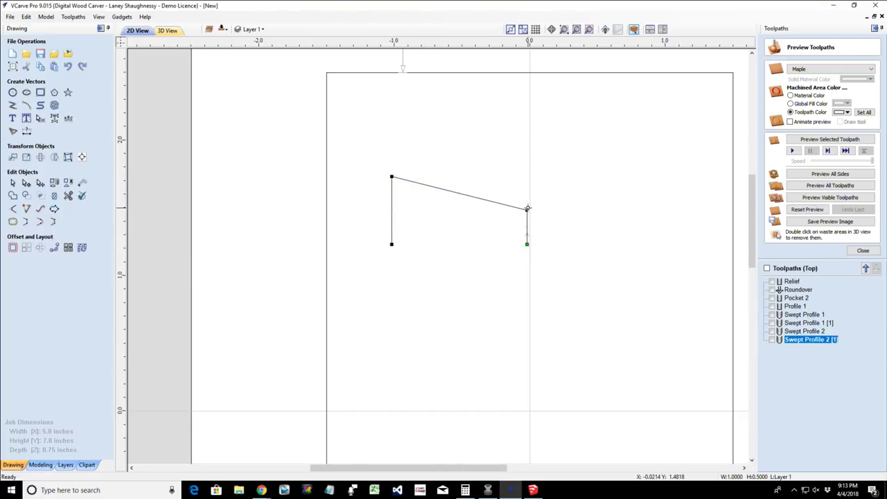
{"action": "right_click", "coordinate": [422, 187]}
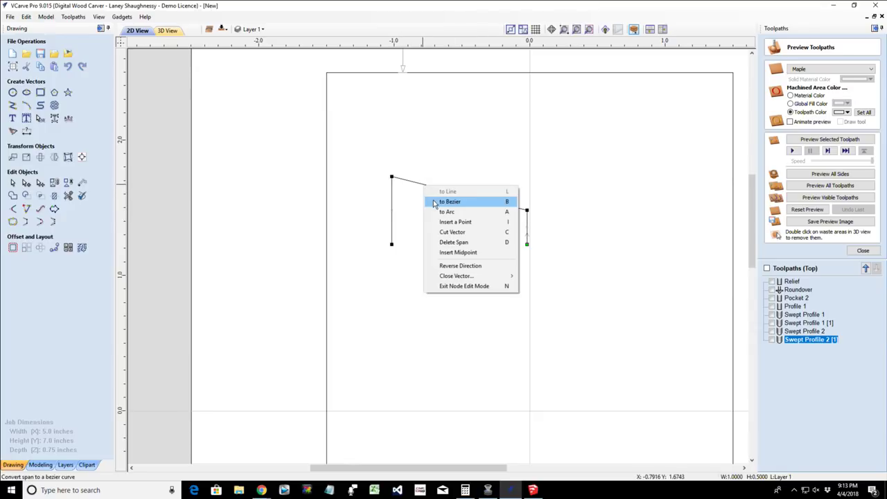
{"action": "left_click", "coordinate": [450, 202]}
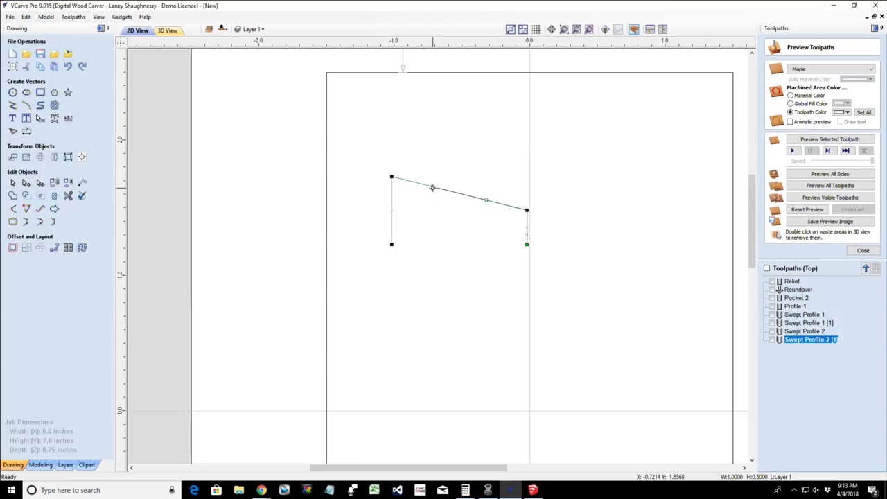
{"action": "left_click_drag", "start_coordinate": [432, 186], "coordinate": [434, 170]}
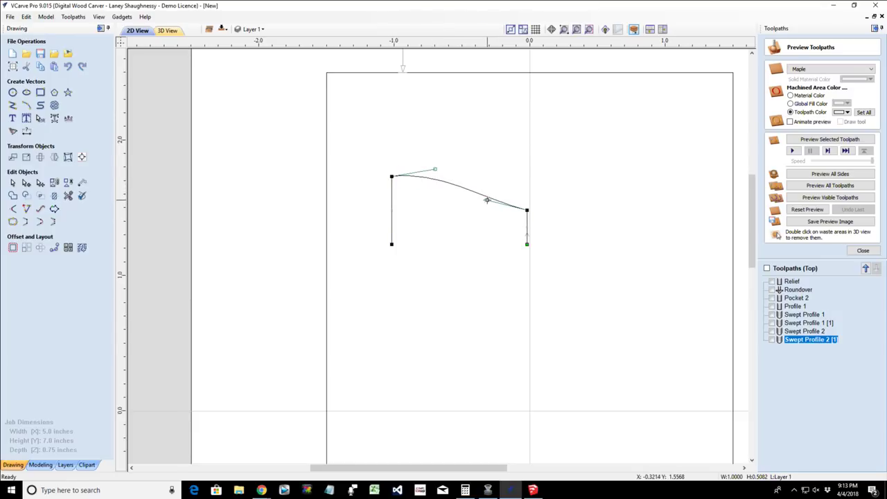
{"action": "left_click_drag", "start_coordinate": [487, 200], "coordinate": [481, 219]}
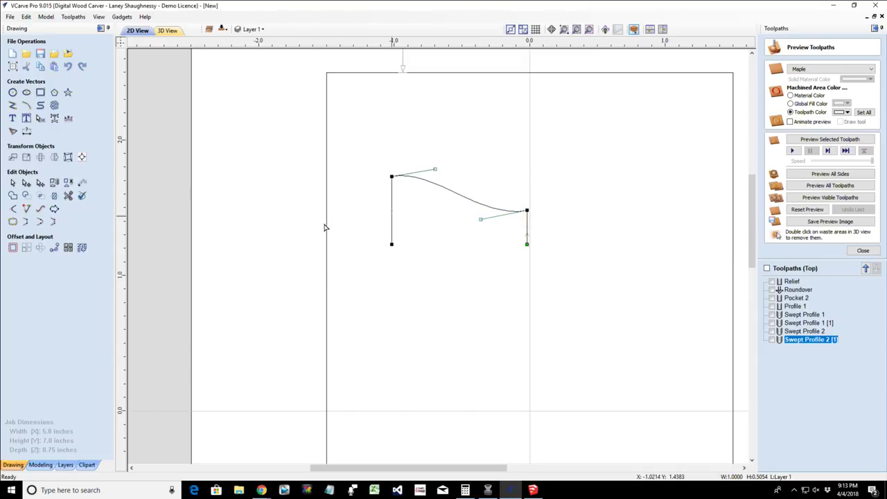
- Draw a 0.15-inch circle at the curve's upper end and a 0.4-inch circle on its middle
{"action": "left_click", "coordinate": [13, 92]}
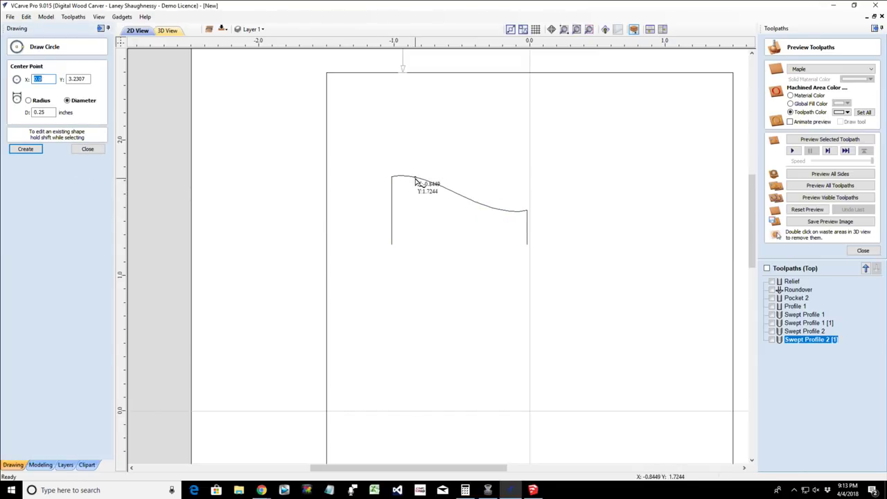
{"action": "left_click_drag", "start_coordinate": [415, 177], "coordinate": [424, 182]}
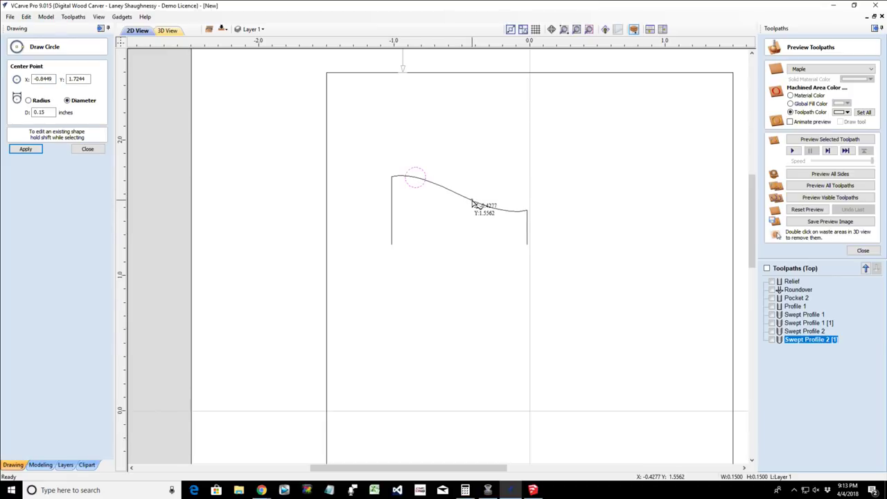
{"action": "left_click_drag", "start_coordinate": [472, 203], "coordinate": [497, 214]}
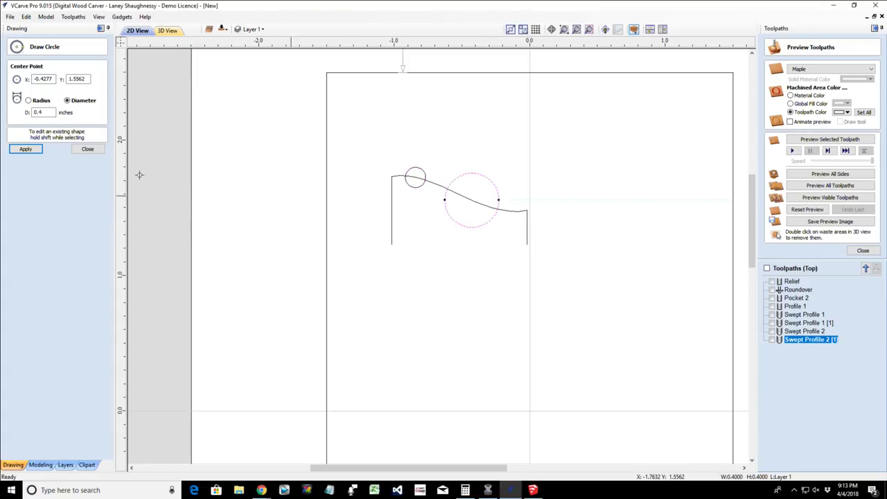
{"action": "left_click", "coordinate": [86, 153]}
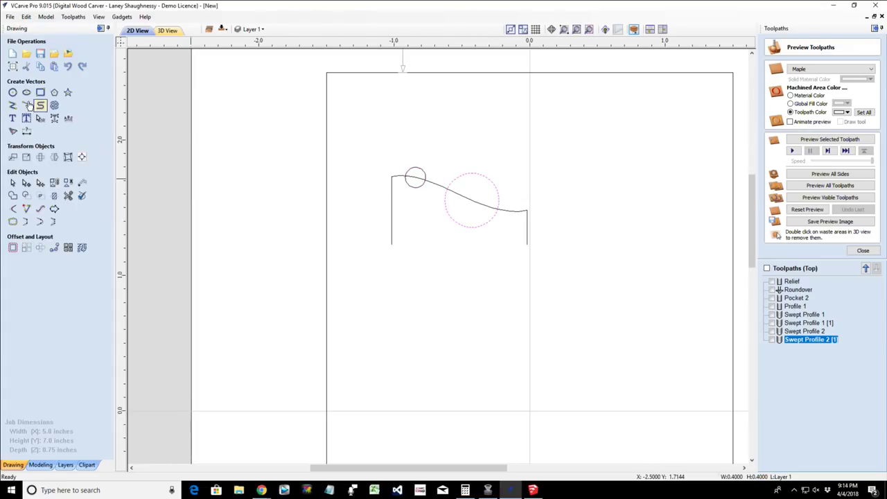
- Draw a small polyline step joining the curve's right end to the right vertical edge
{"action": "left_click", "coordinate": [13, 106]}
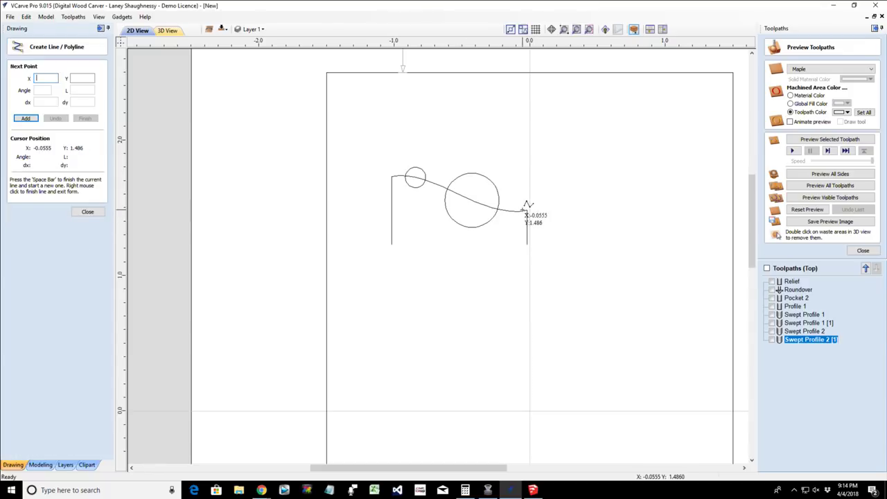
{"action": "left_click", "coordinate": [516, 227]}
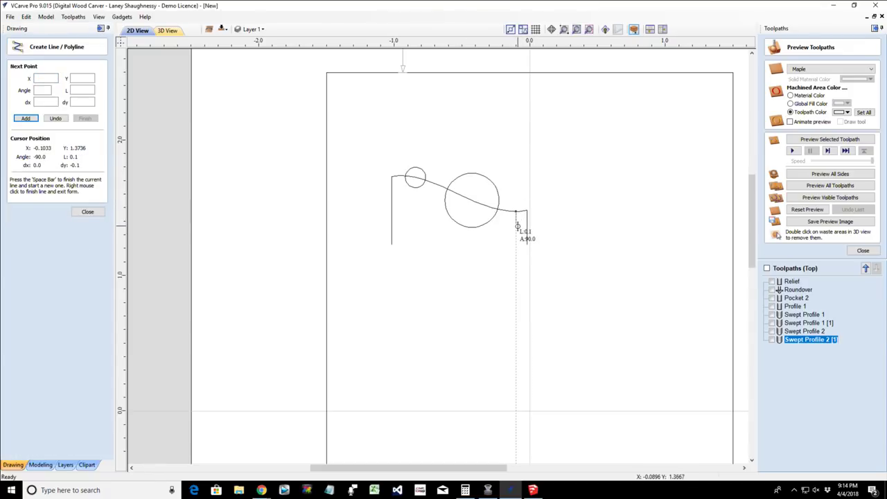
{"action": "left_click", "coordinate": [520, 227]}
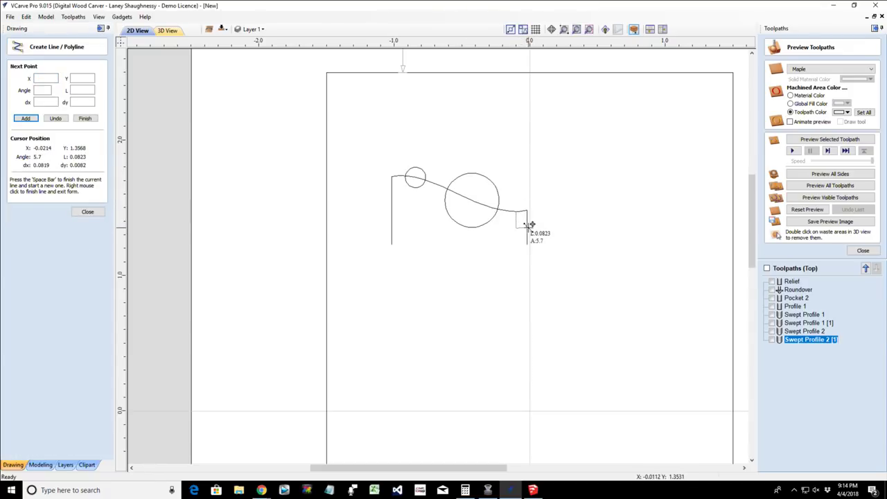
{"action": "scroll", "coordinate": [529, 227], "scroll_direction": "up", "scroll_amount": 5}
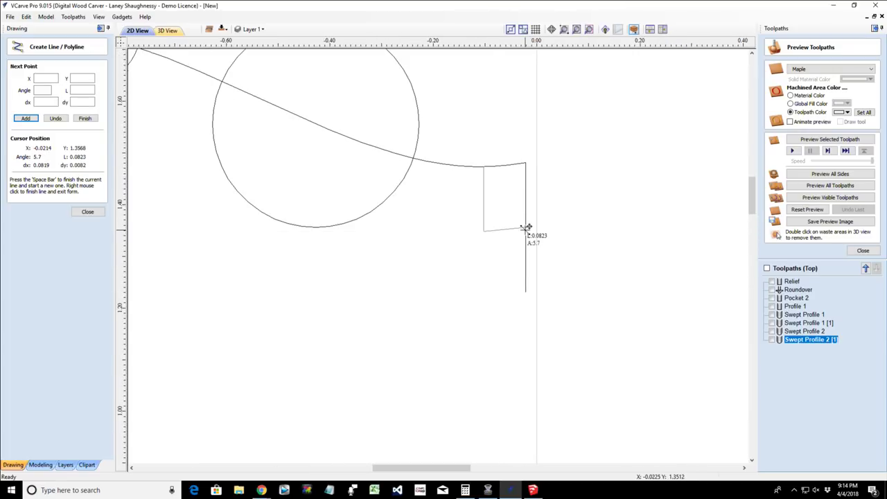
{"action": "left_click", "coordinate": [526, 233]}
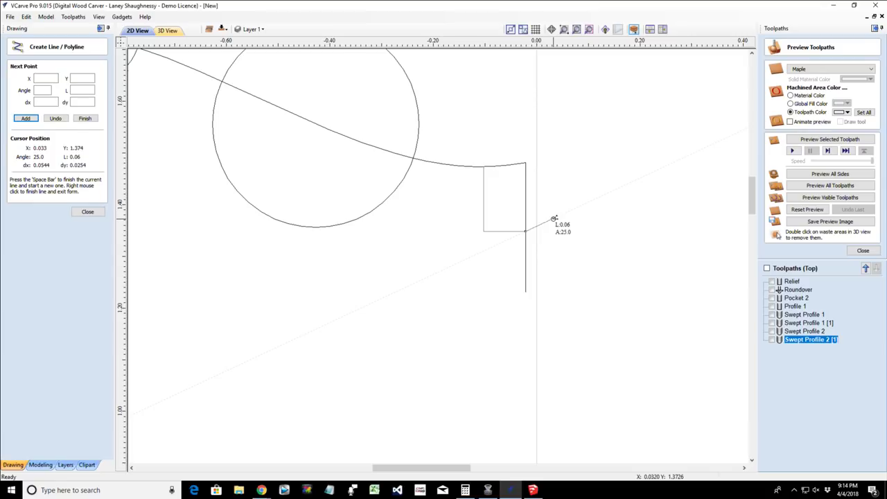
{"action": "key", "text": "space"}
{"action": "scroll", "coordinate": [404, 281], "scroll_direction": "down", "scroll_amount": 3}
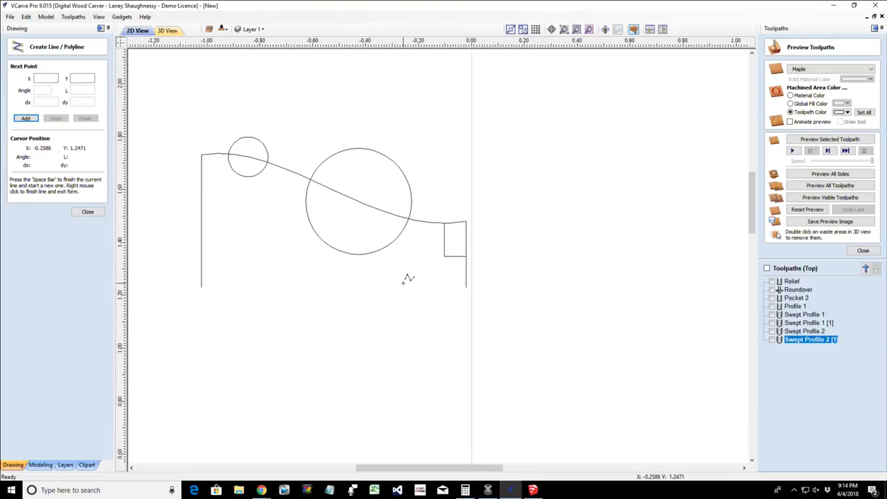
{"action": "left_click", "coordinate": [87, 212]}
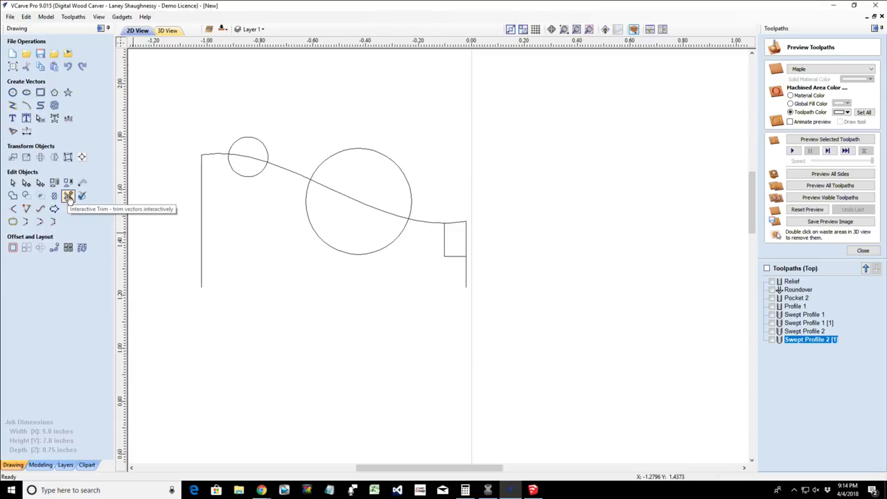
- Trim the leftover corner, the circles' unwanted arcs and the curve sections inside them
{"action": "left_click", "coordinate": [69, 197]}
{"action": "left_click", "coordinate": [468, 228]}
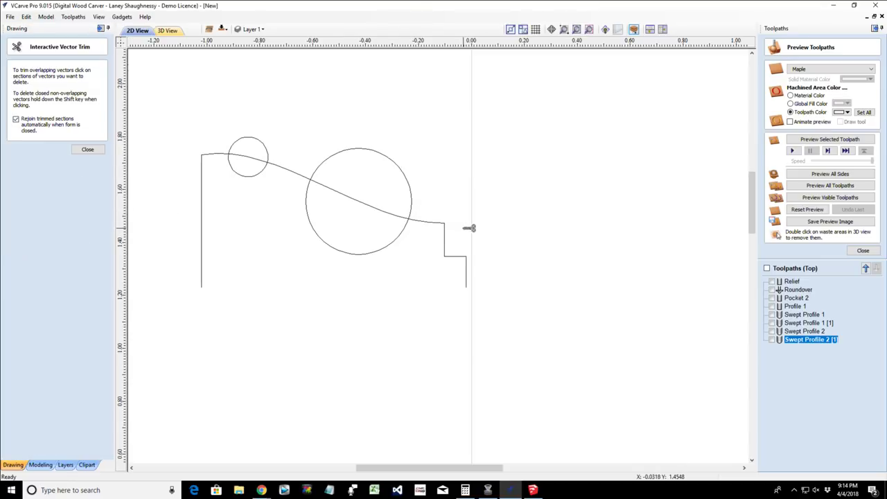
{"action": "left_click", "coordinate": [409, 182]}
{"action": "left_click", "coordinate": [374, 207]}
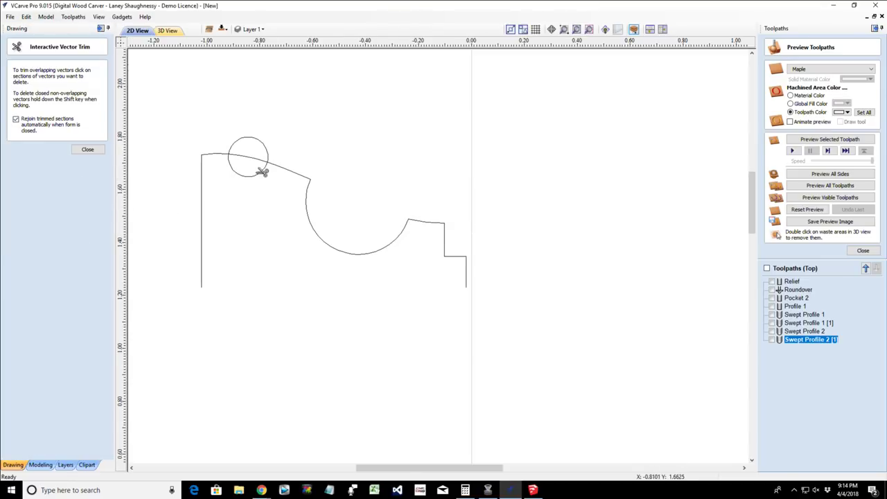
{"action": "left_click", "coordinate": [251, 175]}
{"action": "left_click", "coordinate": [250, 158]}
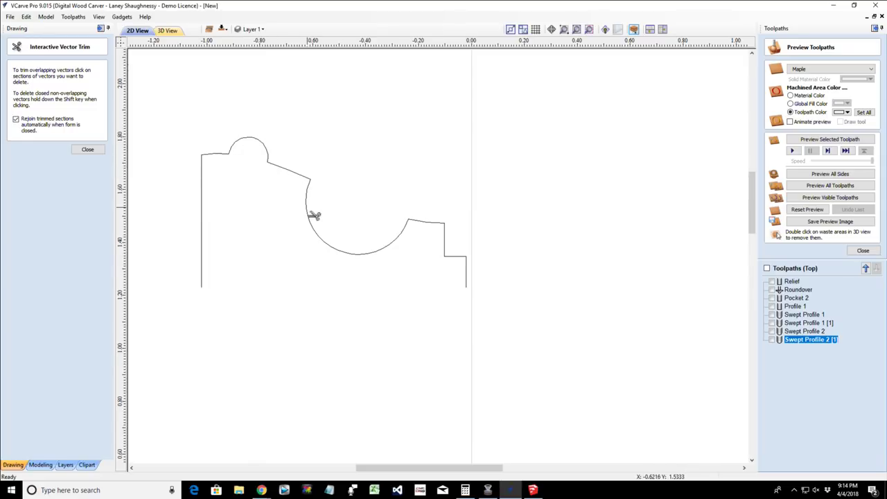
{"action": "left_click", "coordinate": [88, 150]}
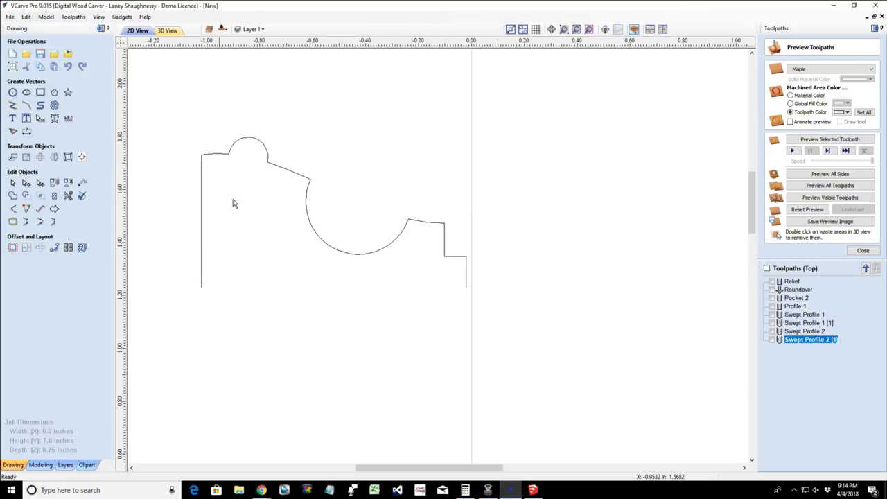
- Select the finished moulding profile, unpin the Drawing panel and close Preview Toolpaths
{"action": "left_click", "coordinate": [223, 158]}
{"action": "scroll", "coordinate": [261, 221], "scroll_direction": "down", "scroll_amount": 5}
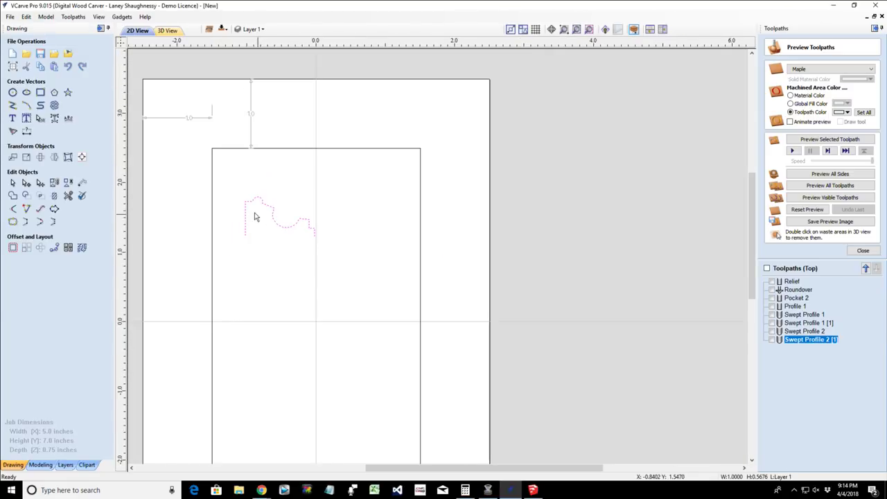
{"action": "left_click", "coordinate": [101, 28]}
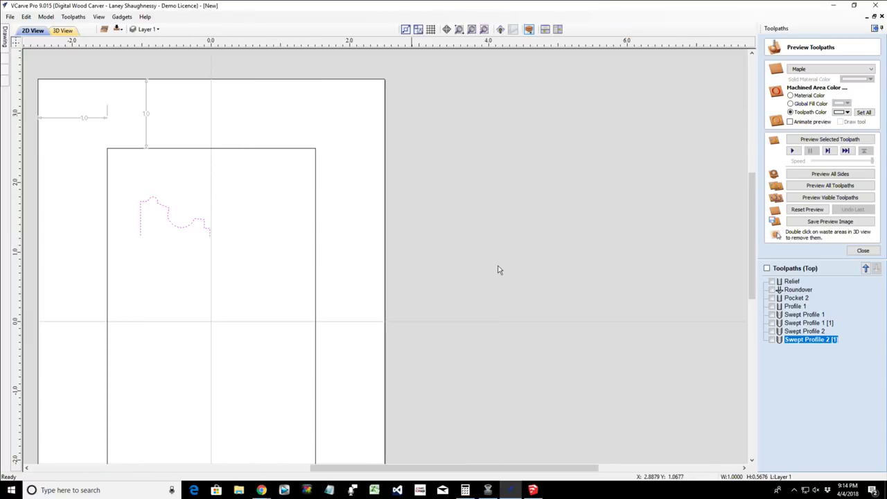
{"action": "left_click", "coordinate": [863, 251]}
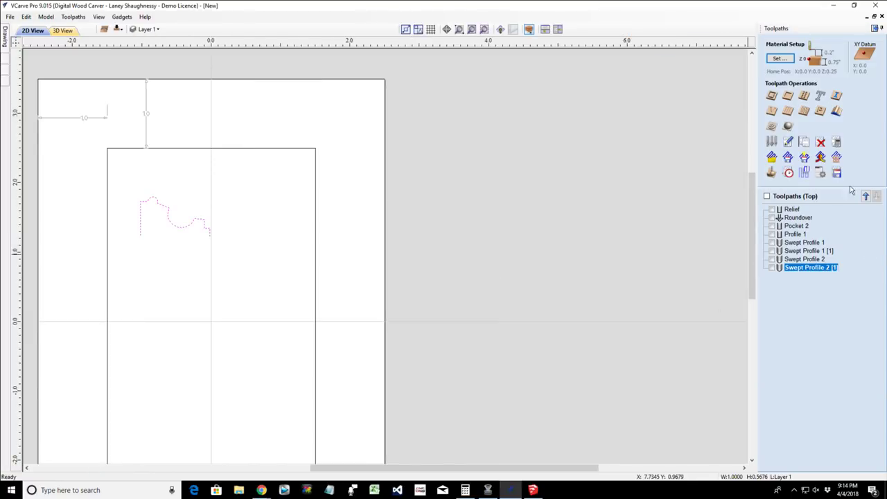
- Start a moulding toolpath using the board rectangle as drive rail with the moulding profile
{"action": "left_click", "coordinate": [836, 113]}
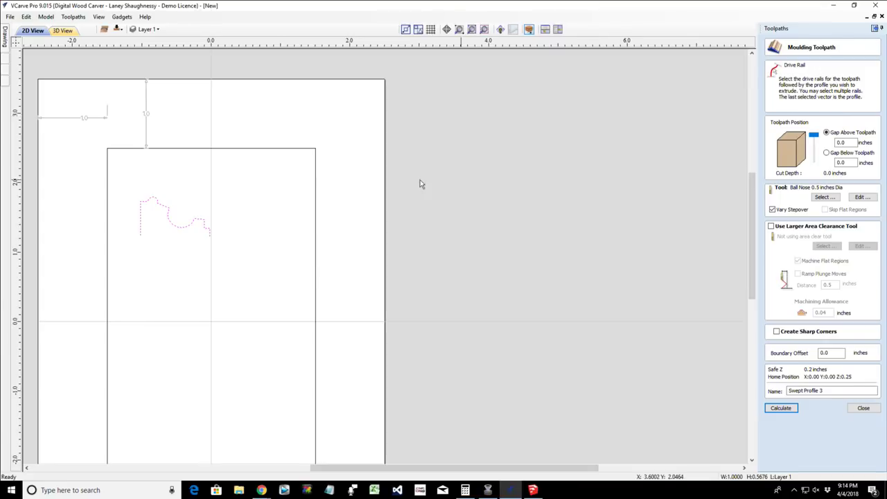
{"action": "left_click", "coordinate": [246, 149]}
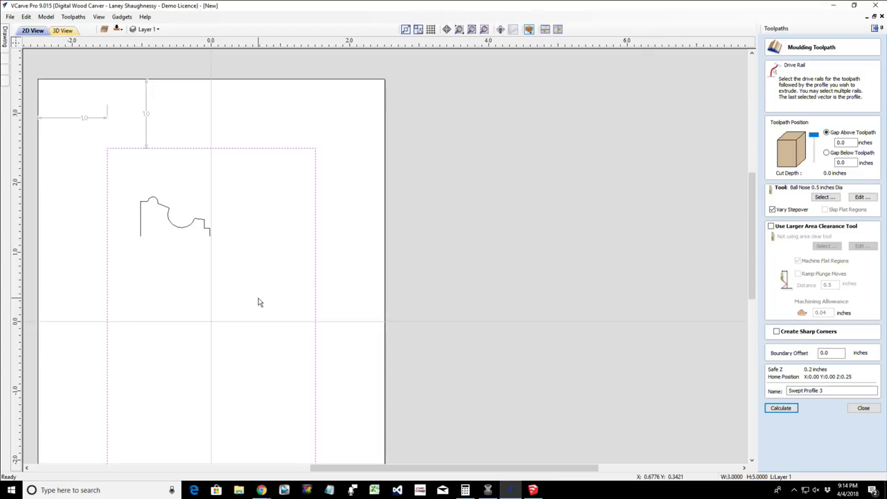
{"action": "left_click", "coordinate": [200, 222], "text": "shift"}
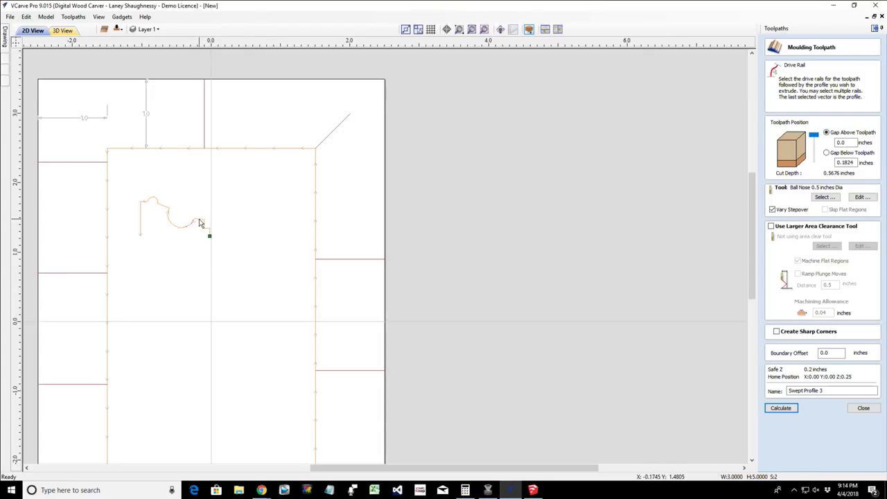
{"action": "scroll", "coordinate": [252, 244], "scroll_direction": "down", "scroll_amount": 3}
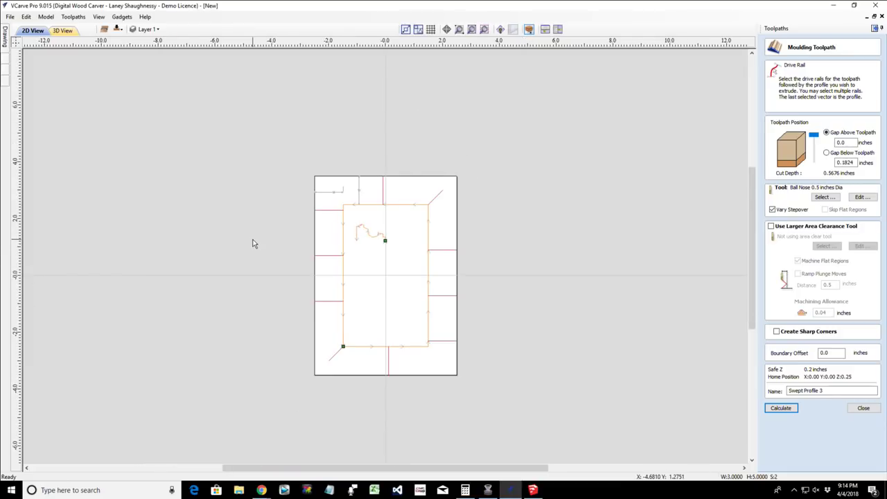
{"action": "scroll", "coordinate": [321, 310], "scroll_direction": "up", "scroll_amount": 4}
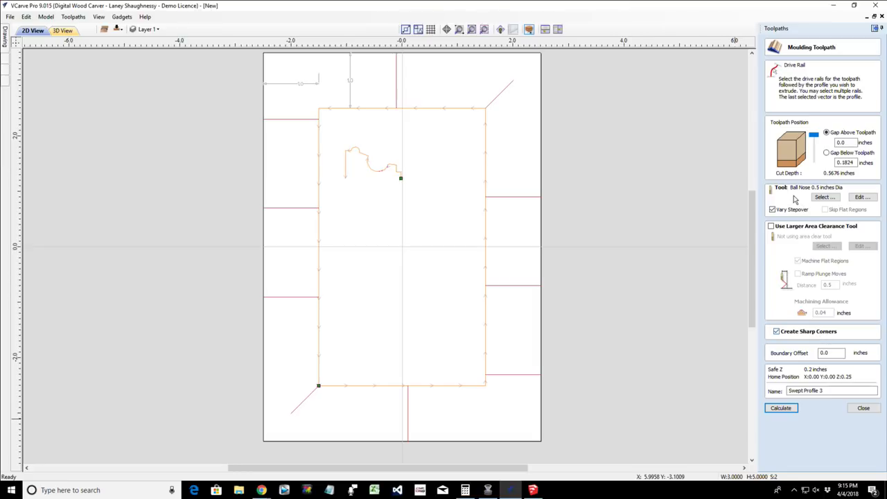
- Choose the Tapered Ball Nose - 7.2 Deg Tip cutter, calculate, and dismiss the not-created warning
{"action": "left_click", "coordinate": [823, 198]}
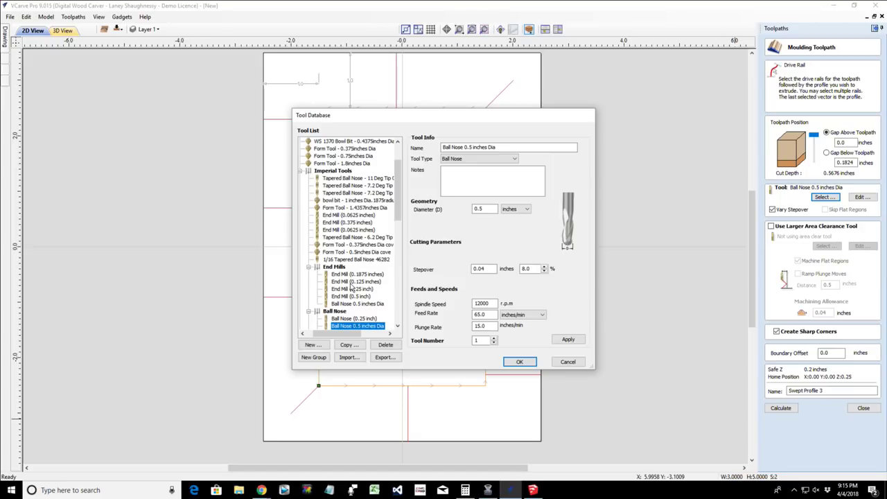
{"action": "left_click", "coordinate": [351, 283]}
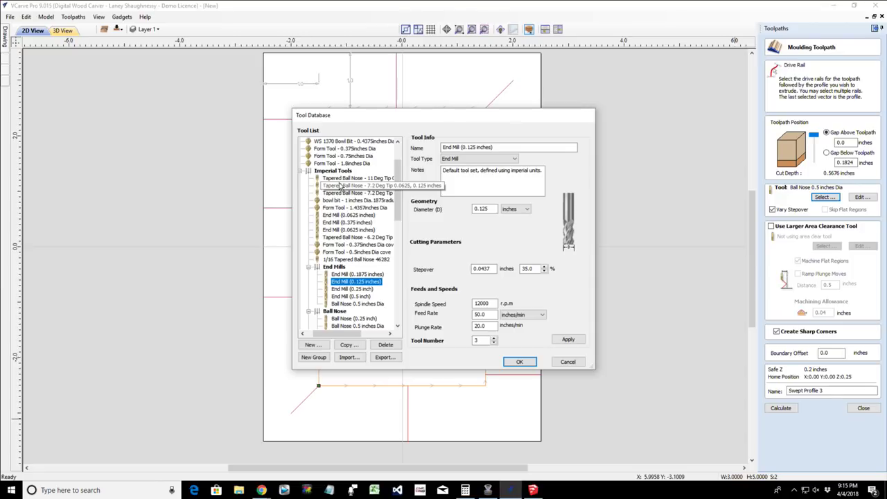
{"action": "left_click", "coordinate": [339, 186]}
{"action": "left_click", "coordinate": [517, 362]}
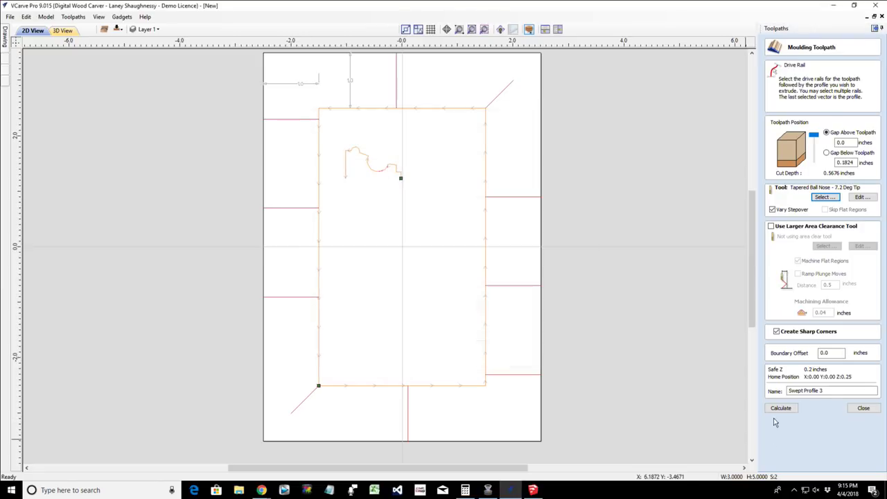
{"action": "left_click", "coordinate": [779, 409]}
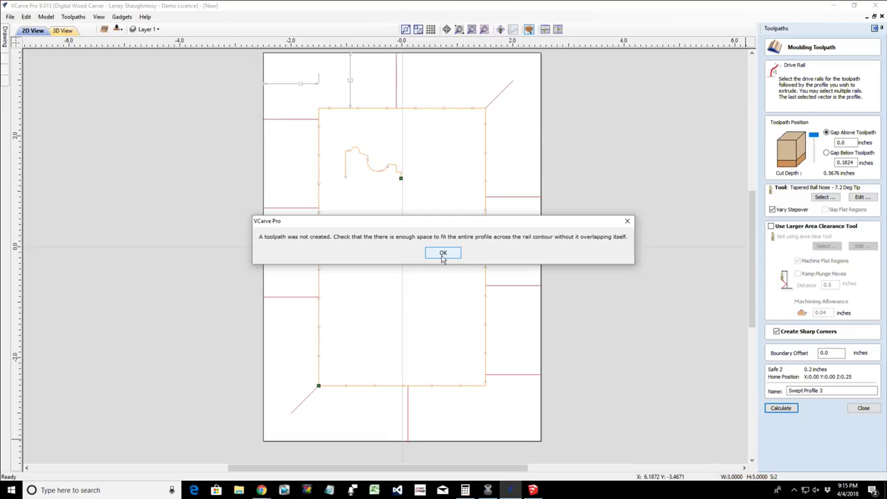
{"action": "left_click", "coordinate": [443, 253]}
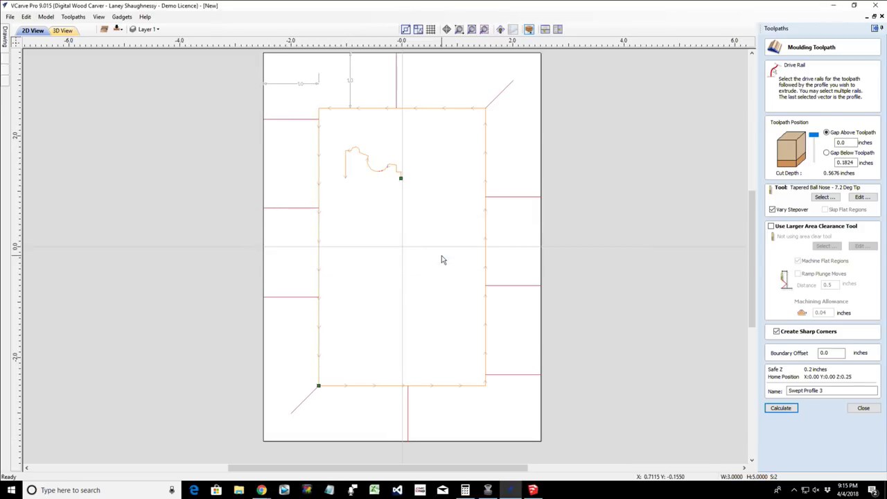
- Read the vertical and horizontal dimension sizes, close the Moulding Toolpath form, and select the profile curve
{"action": "left_click", "coordinate": [364, 199]}
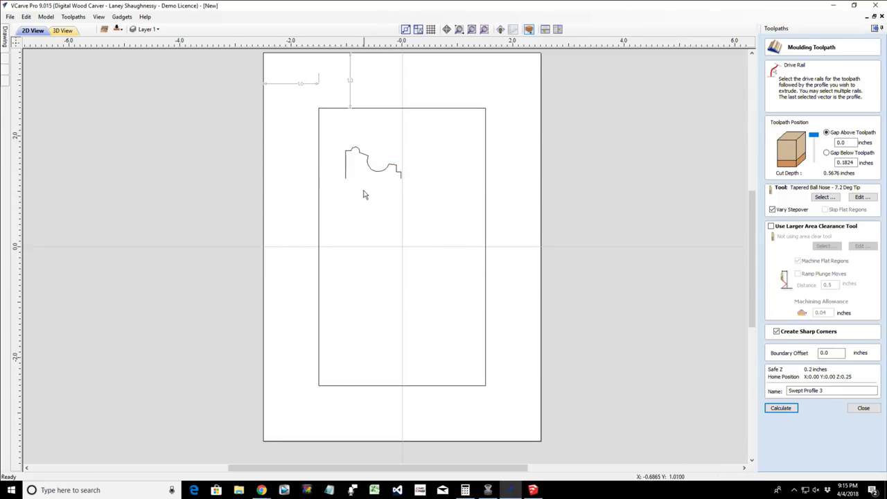
{"action": "left_click", "coordinate": [350, 96]}
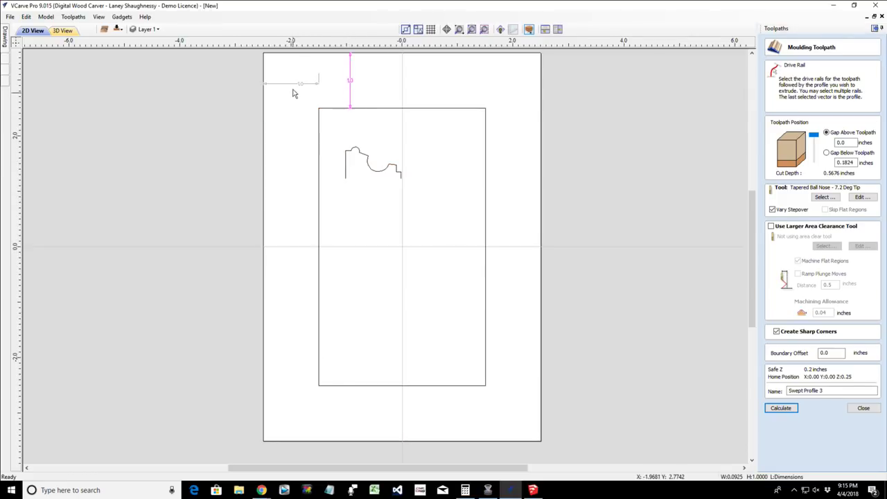
{"action": "left_click", "coordinate": [296, 90]}
{"action": "left_click", "coordinate": [304, 86]}
{"action": "left_click", "coordinate": [864, 408]}
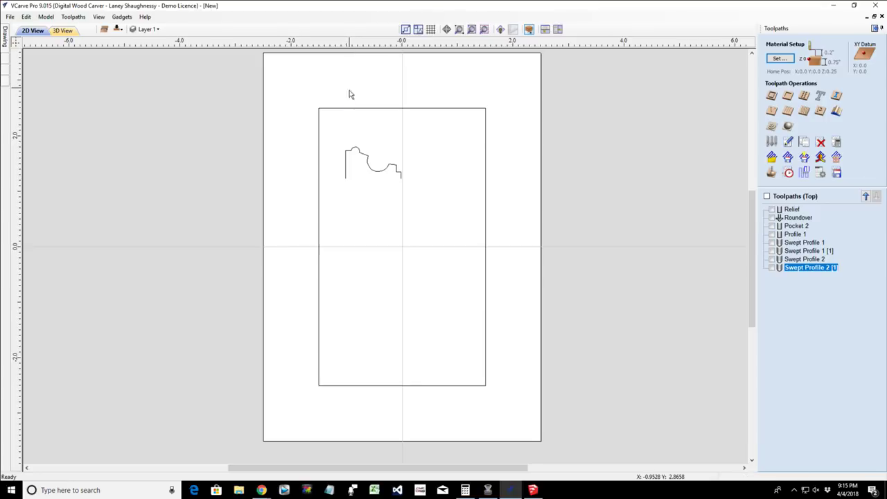
{"action": "left_click", "coordinate": [350, 151]}
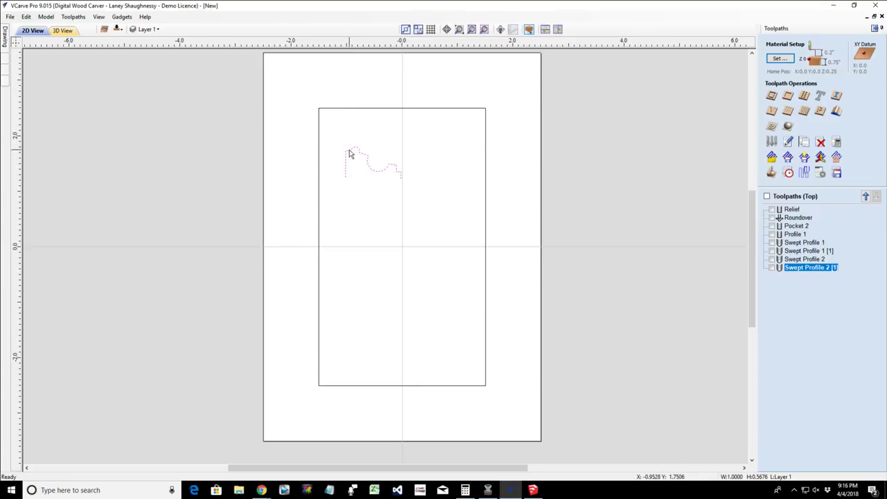
- With Link XY off in Set Size, change the profile's height to 0.50 inches
{"action": "left_click", "coordinate": [5, 33]}
{"action": "left_click", "coordinate": [36, 158]}
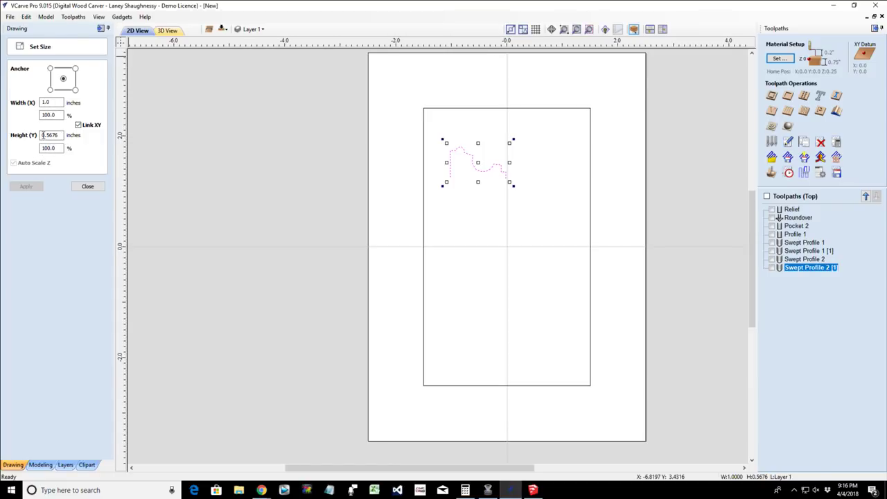
{"action": "left_click", "coordinate": [79, 125]}
{"action": "left_click_drag", "start_coordinate": [47, 135], "coordinate": [61, 136]}
{"action": "type", "text": "0"}
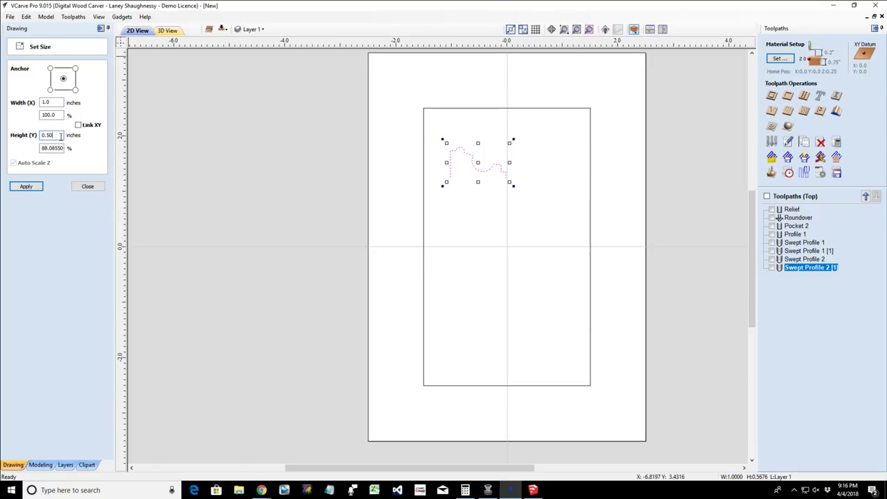
{"action": "left_click", "coordinate": [26, 187]}
{"action": "left_click", "coordinate": [87, 187]}
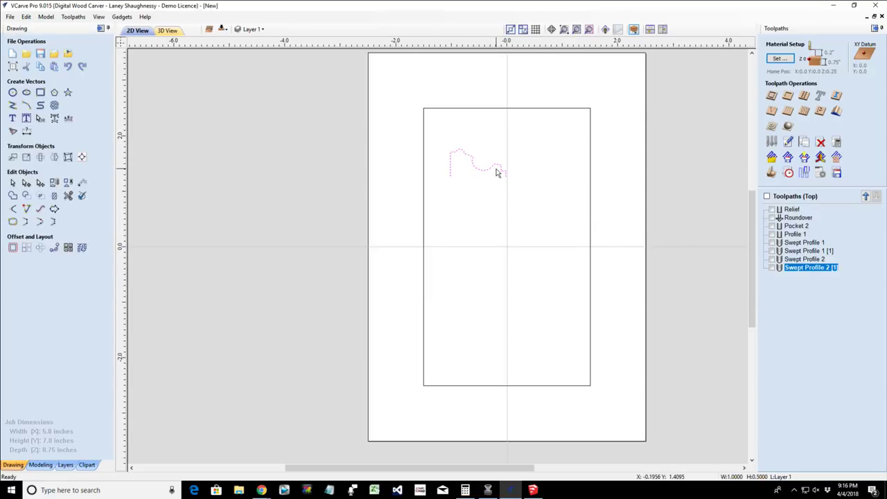
{"action": "left_click", "coordinate": [838, 111]}
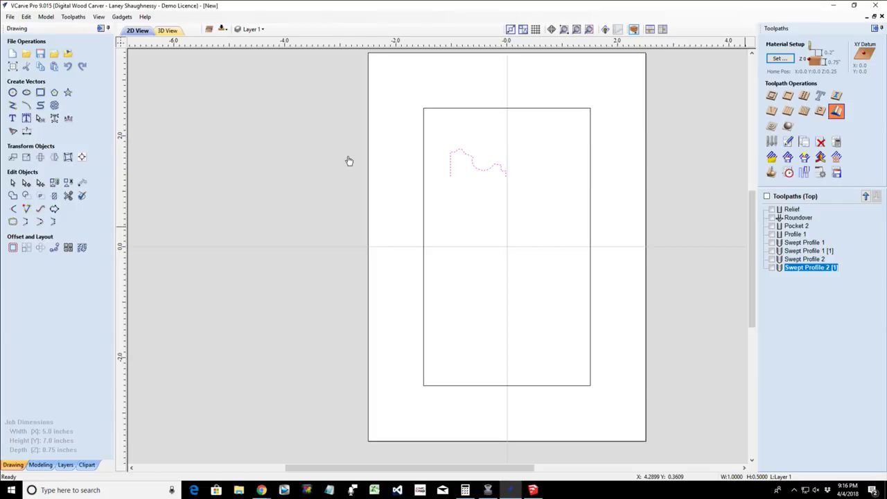
{"action": "left_click", "coordinate": [509, 109]}
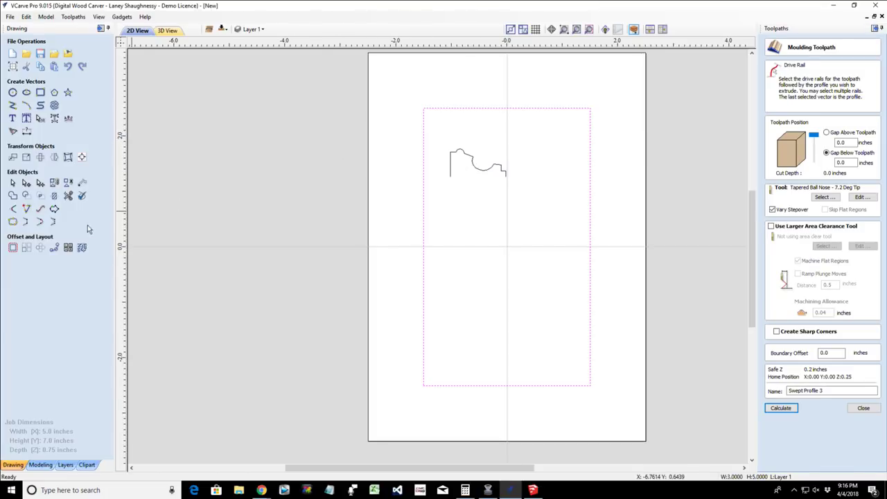
{"action": "left_click", "coordinate": [471, 160], "text": "shift"}
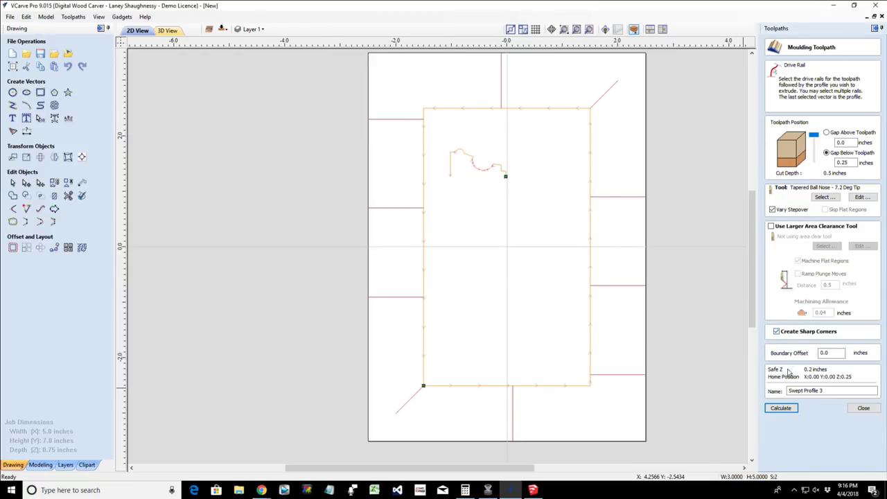
{"action": "left_click", "coordinate": [781, 409]}
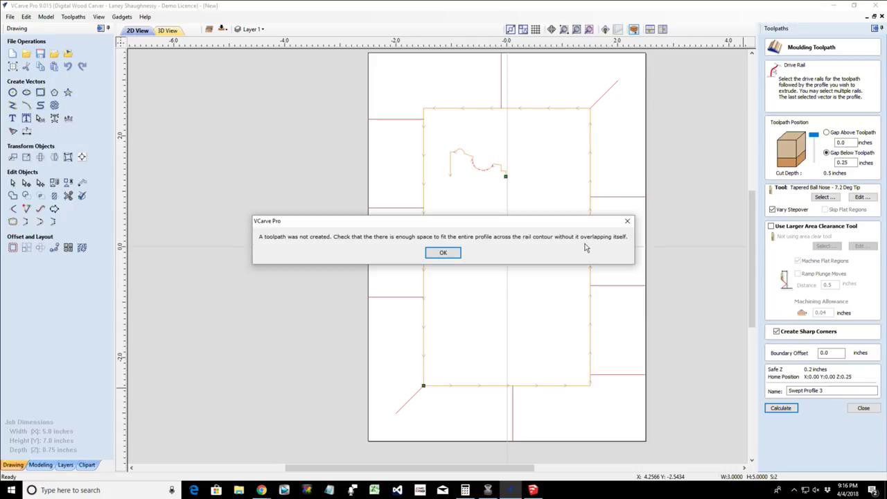
{"action": "left_click", "coordinate": [430, 253]}
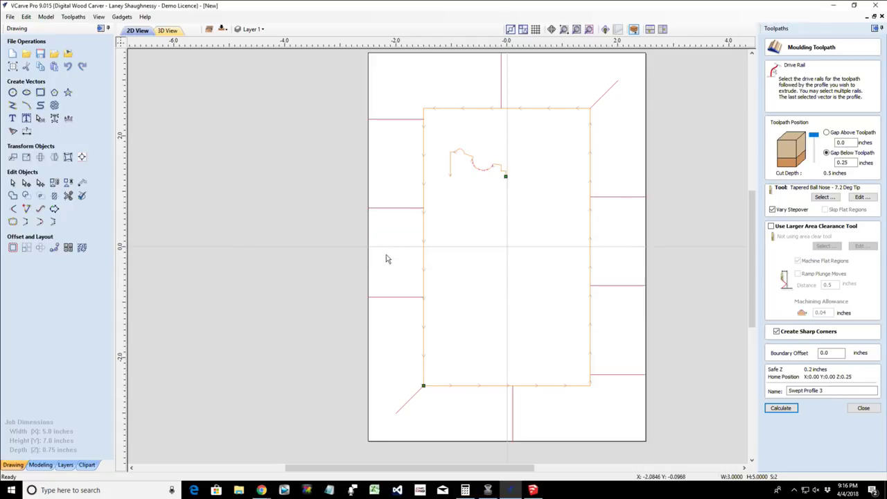
{"action": "left_click", "coordinate": [13, 131]}
{"action": "left_click", "coordinate": [443, 266]}
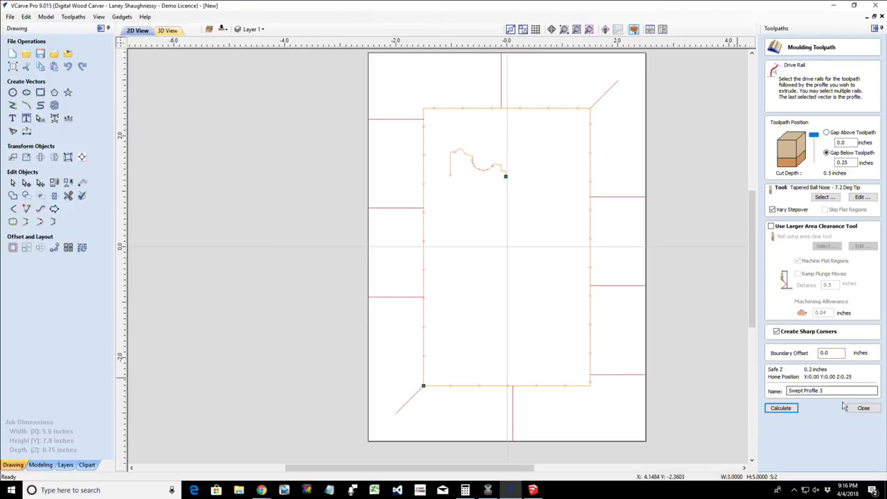
{"action": "left_click", "coordinate": [864, 408]}
{"action": "left_click", "coordinate": [514, 330]}
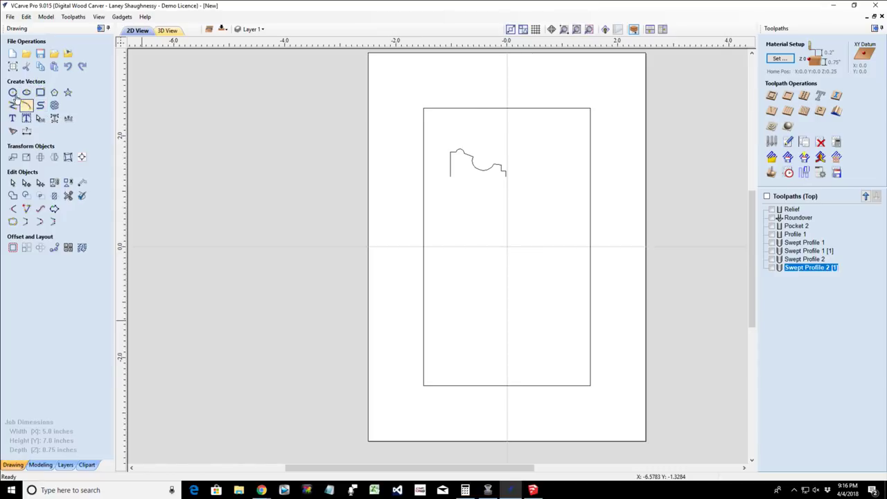
- Start a vertical dimension from the rectangle corner to the board edge, then cancel it
{"action": "left_click", "coordinate": [28, 133]}
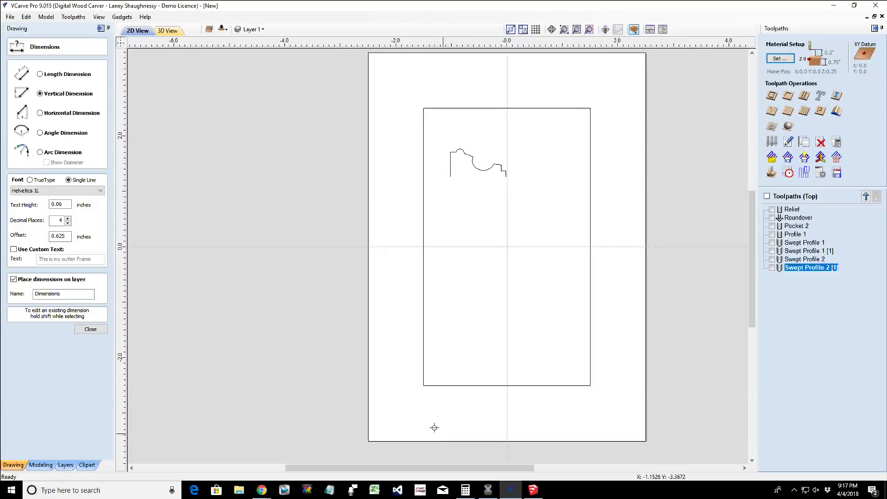
{"action": "left_click", "coordinate": [423, 385]}
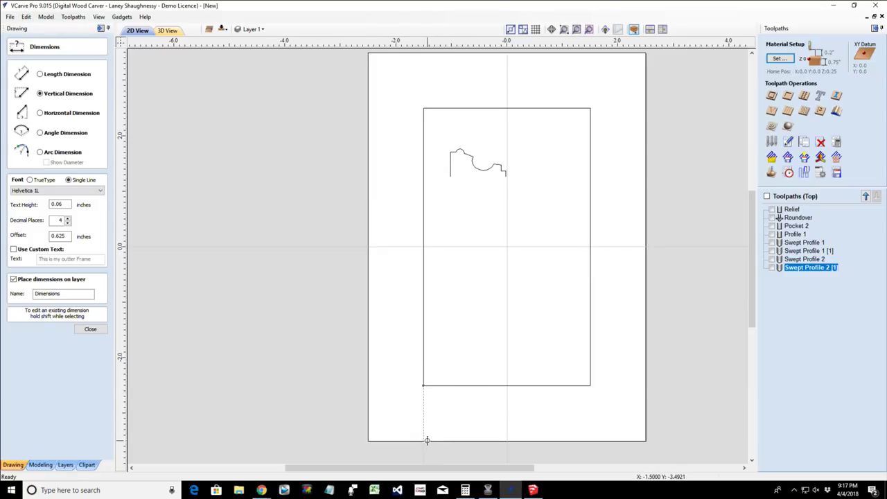
{"action": "left_click", "coordinate": [427, 441]}
{"action": "scroll", "coordinate": [404, 397], "scroll_direction": "up", "scroll_amount": 5}
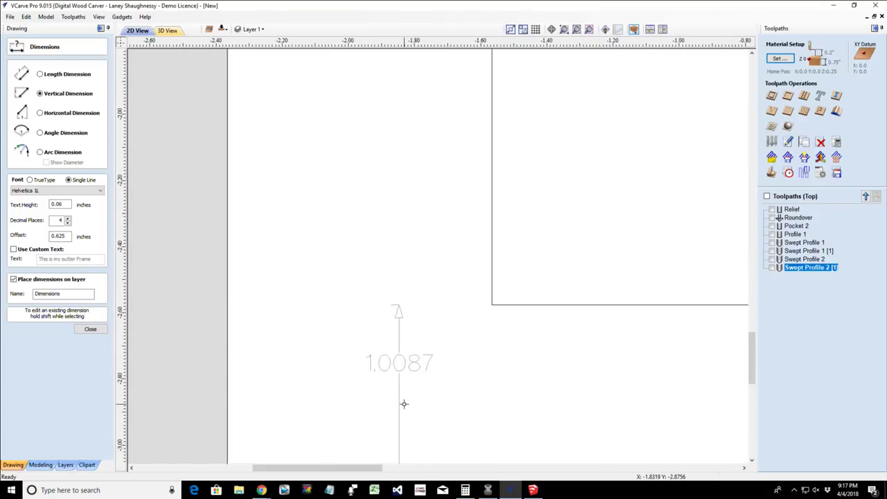
{"action": "scroll", "coordinate": [404, 403], "scroll_direction": "down", "scroll_amount": 5}
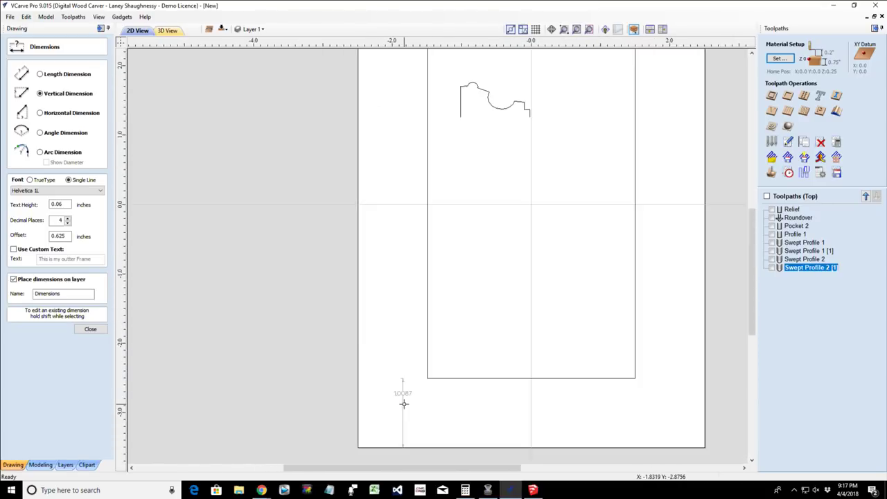
{"action": "scroll", "coordinate": [402, 445], "scroll_direction": "up", "scroll_amount": 2}
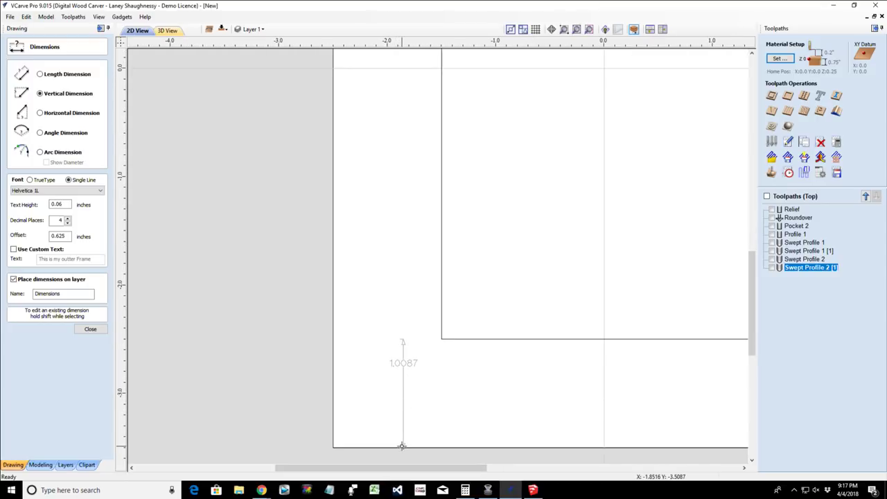
{"action": "key", "text": "Escape"}
- Place the 0.9977-inch vertical dimension from the inner rectangle's corner to the board's bottom edge
{"action": "left_click", "coordinate": [440, 340]}
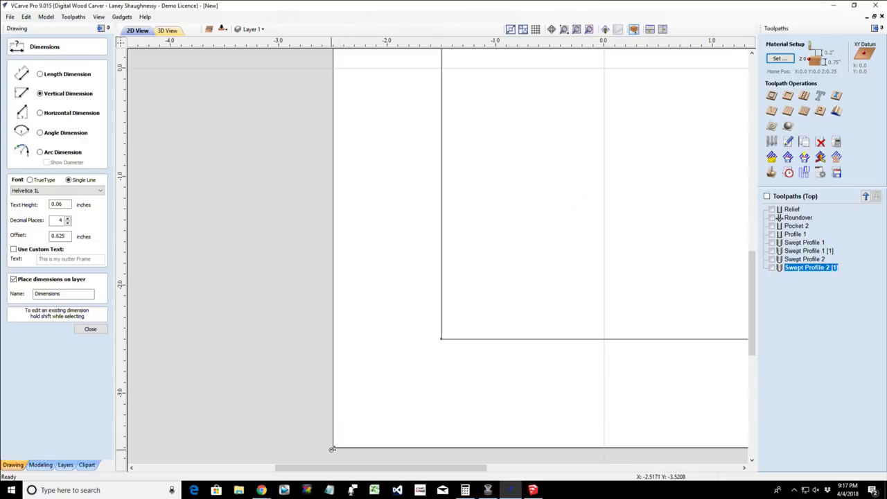
{"action": "left_click", "coordinate": [333, 446]}
{"action": "left_click", "coordinate": [446, 399]}
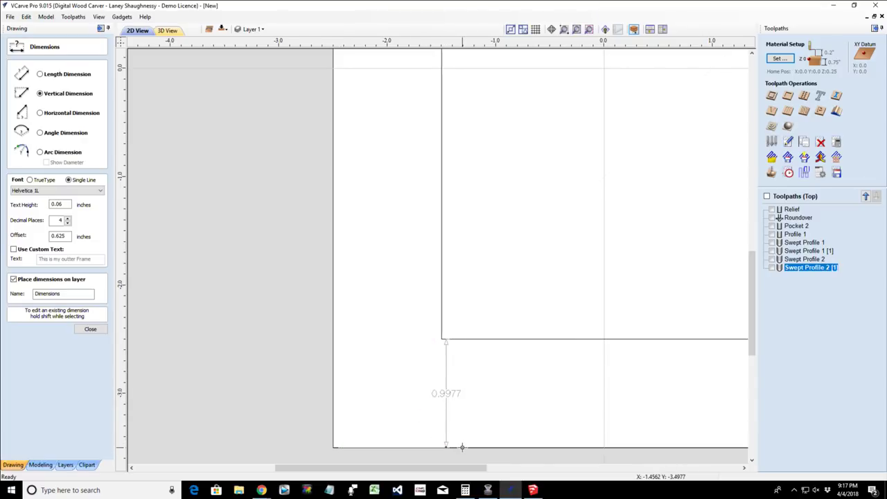
{"action": "scroll", "coordinate": [462, 447], "scroll_direction": "up", "scroll_amount": 2}
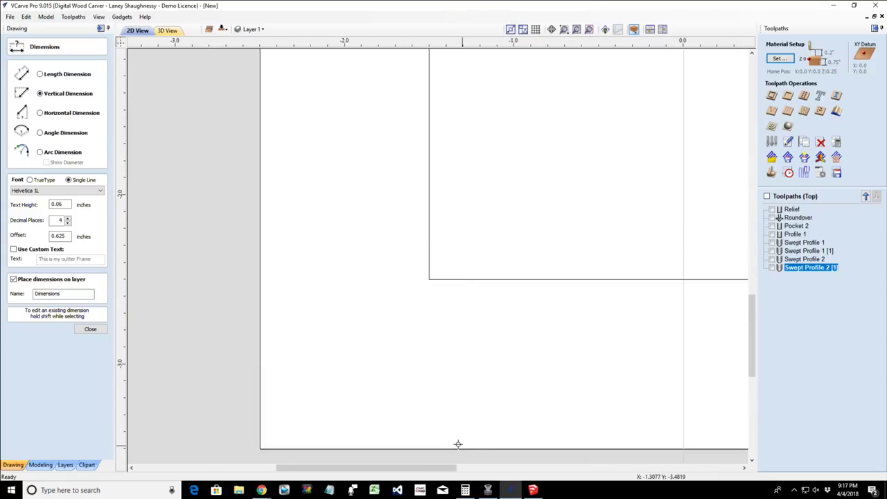
{"action": "scroll", "coordinate": [388, 346], "scroll_direction": "down", "scroll_amount": 3}
{"action": "scroll", "coordinate": [388, 347], "scroll_direction": "down", "scroll_amount": 1}
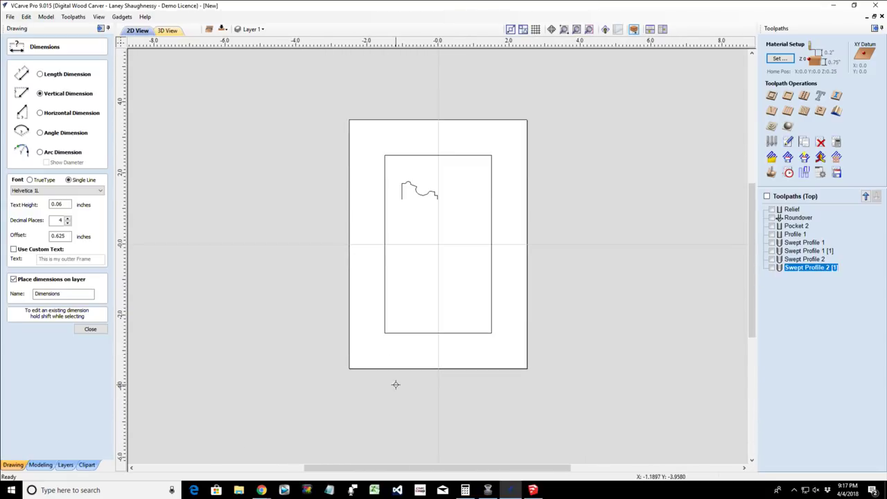
{"action": "left_click", "coordinate": [97, 330]}
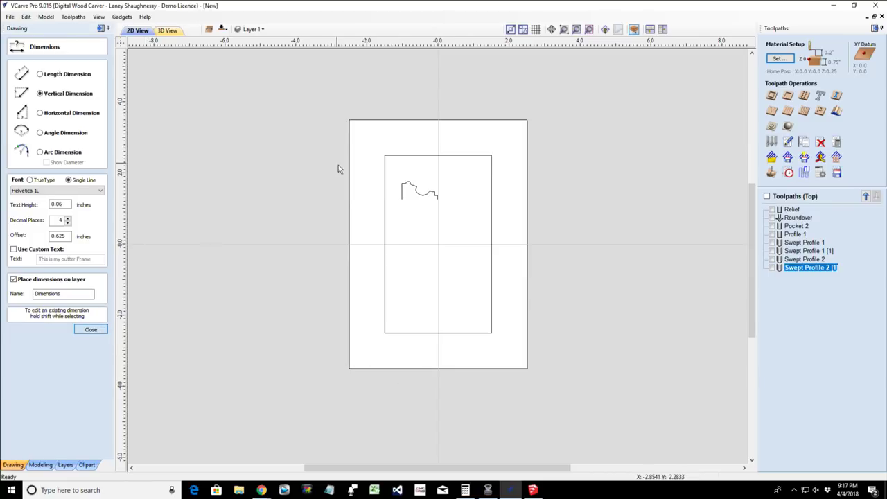
{"action": "left_click", "coordinate": [413, 189]}
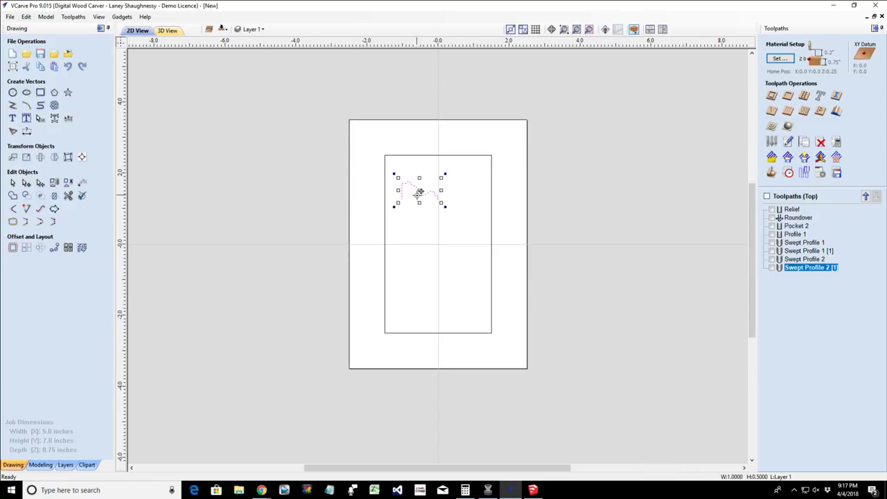
{"action": "left_click_drag", "start_coordinate": [422, 189], "coordinate": [321, 178]}
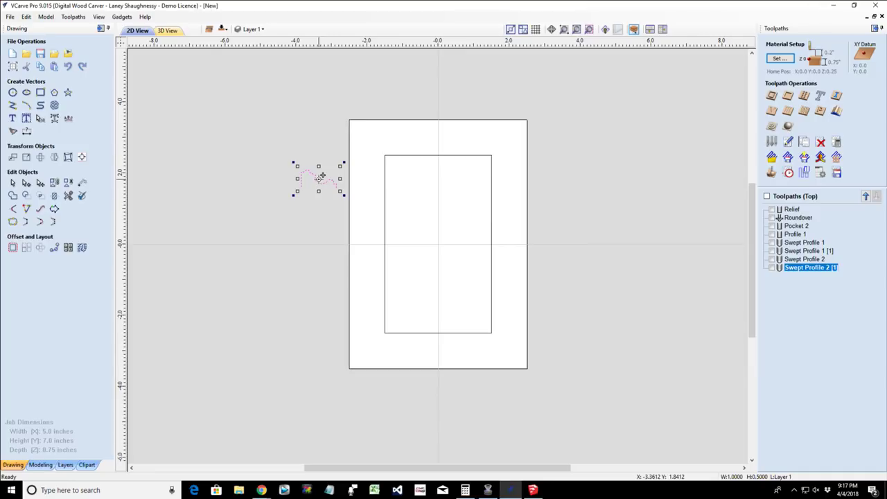
{"action": "scroll", "coordinate": [321, 178], "scroll_direction": "up", "scroll_amount": 2}
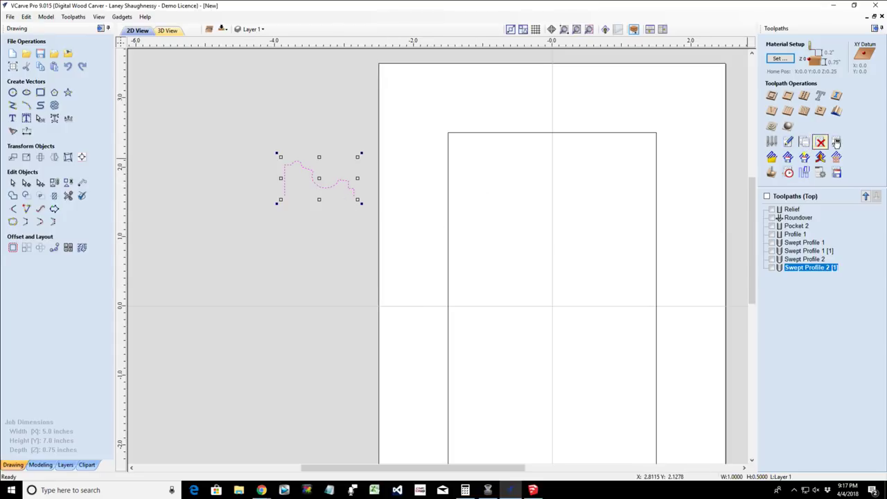
{"action": "left_click", "coordinate": [837, 112]}
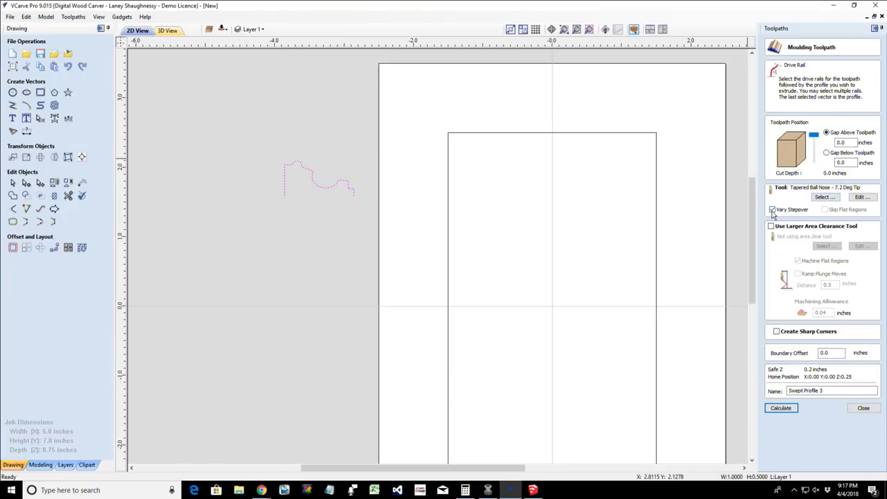
{"action": "left_click", "coordinate": [825, 198]}
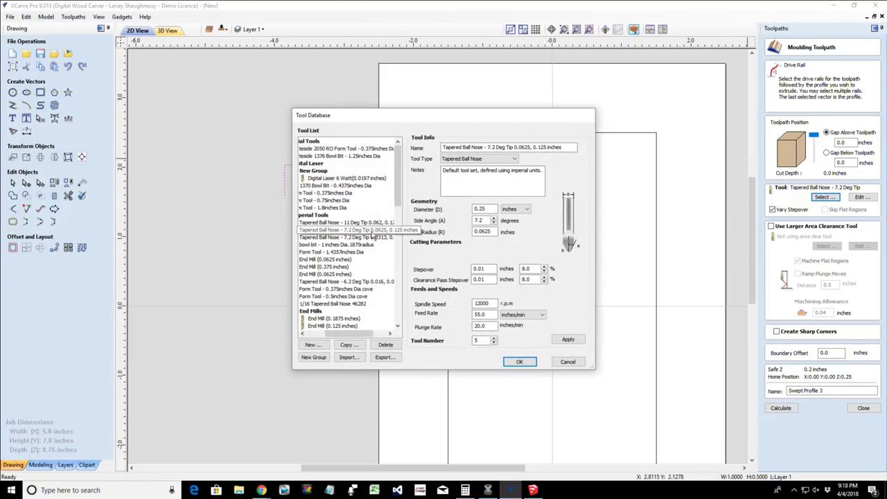
{"action": "left_click", "coordinate": [567, 362]}
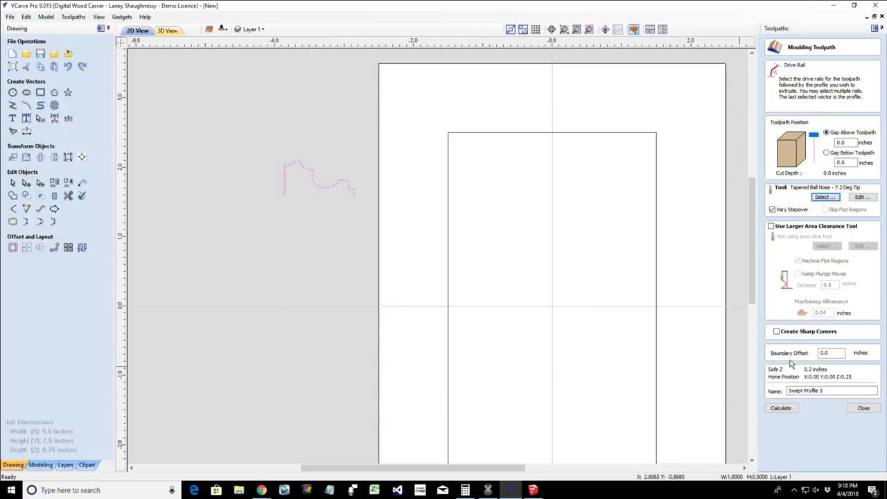
{"action": "left_click", "coordinate": [777, 332]}
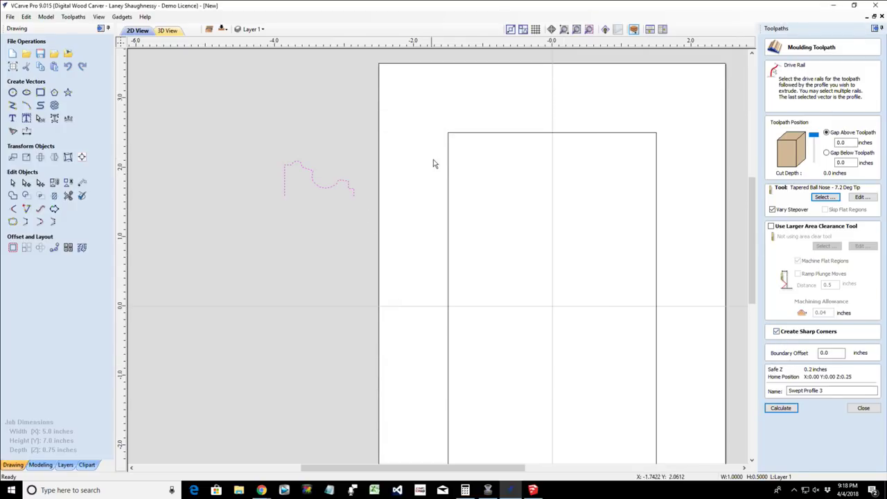
{"action": "left_click", "coordinate": [448, 173]}
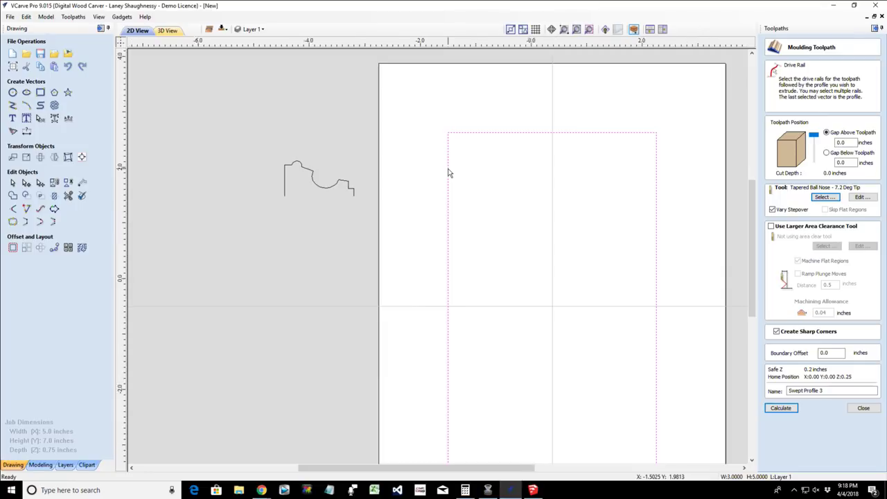
{"action": "scroll", "coordinate": [449, 173], "scroll_direction": "down", "scroll_amount": 2}
{"action": "scroll", "coordinate": [462, 267], "scroll_direction": "up", "scroll_amount": 1}
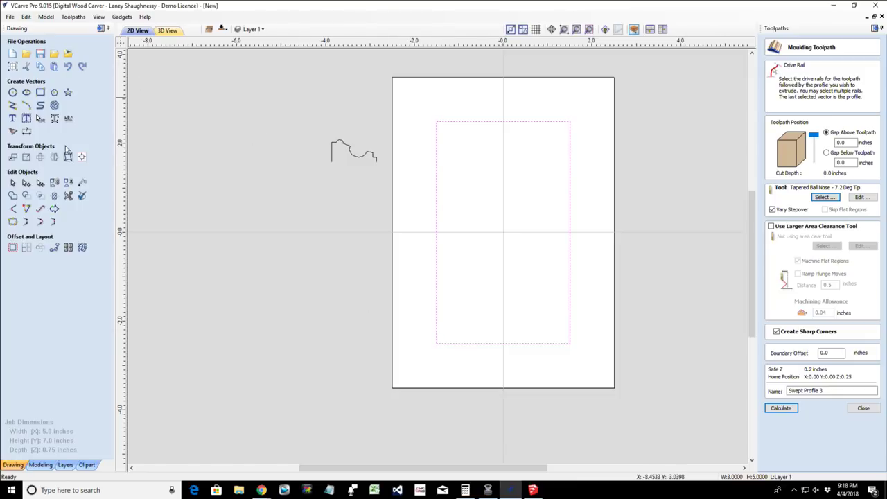
{"action": "left_click", "coordinate": [464, 125]}
{"action": "left_click", "coordinate": [863, 409]}
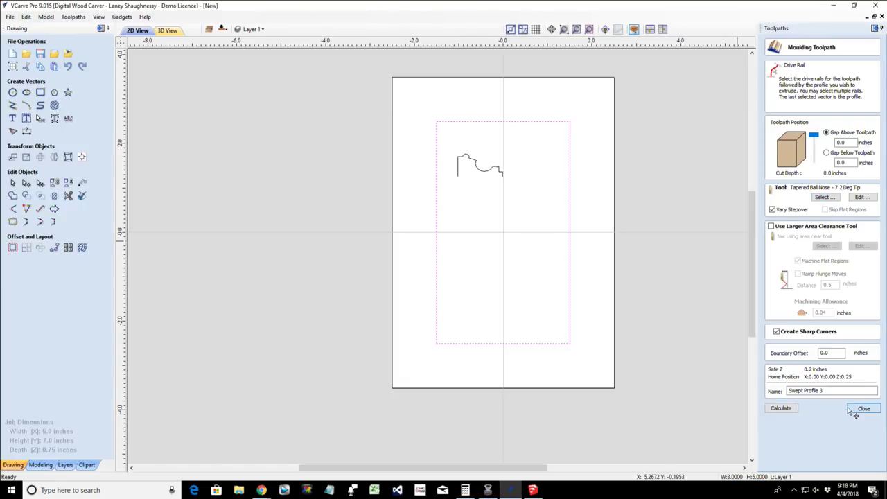
- Replace the inner rail rectangle with a 5 x 7 rectangle covering the whole board
{"action": "left_click", "coordinate": [482, 352]}
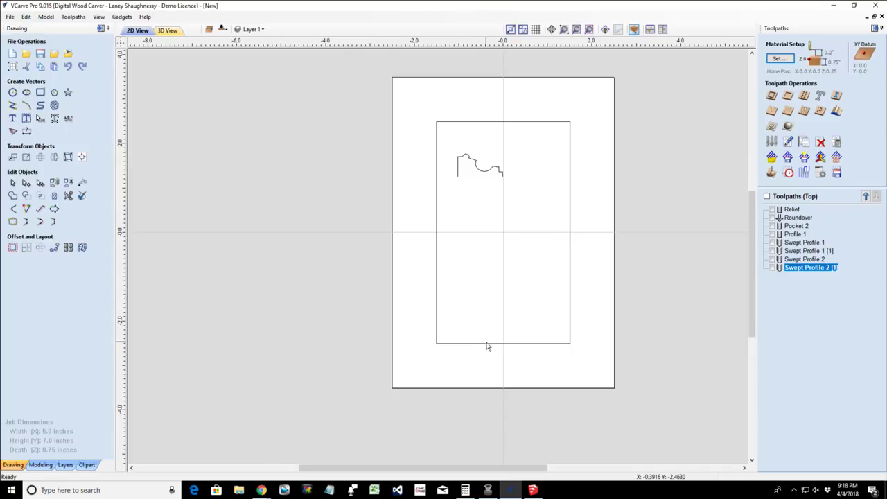
{"action": "left_click", "coordinate": [488, 346]}
{"action": "key", "text": "Delete"}
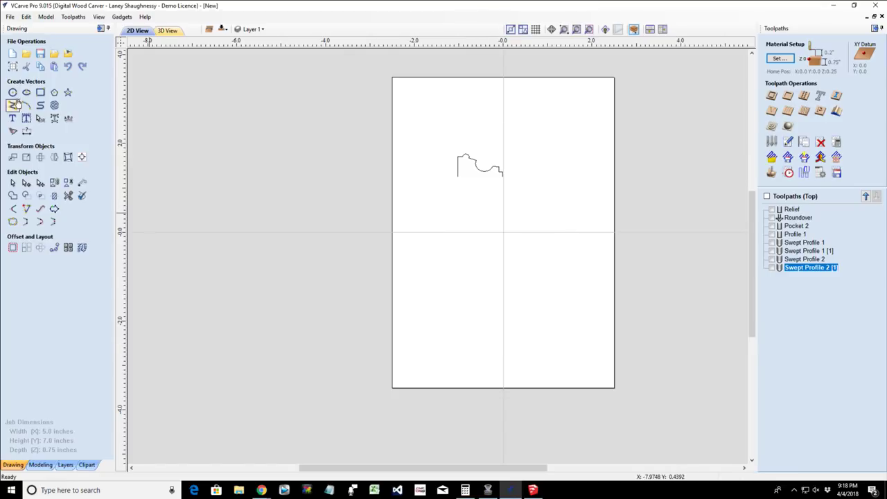
{"action": "left_click", "coordinate": [40, 92]}
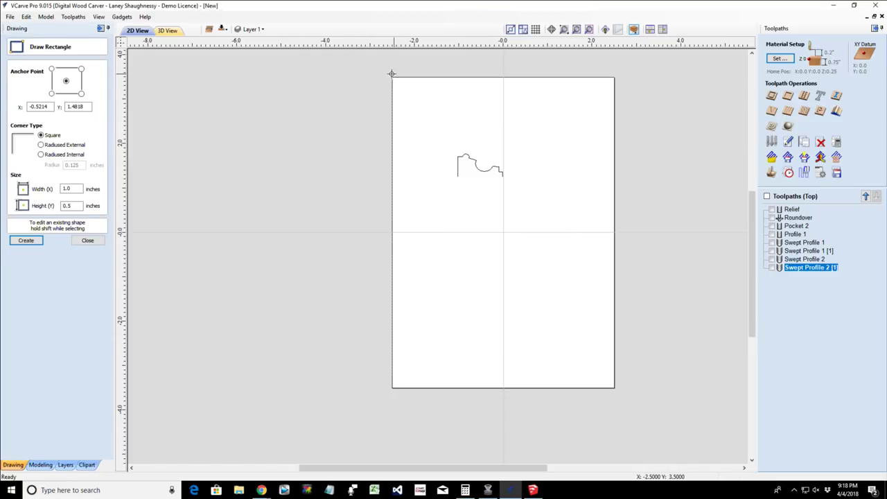
{"action": "left_click_drag", "start_coordinate": [391, 73], "coordinate": [614, 387]}
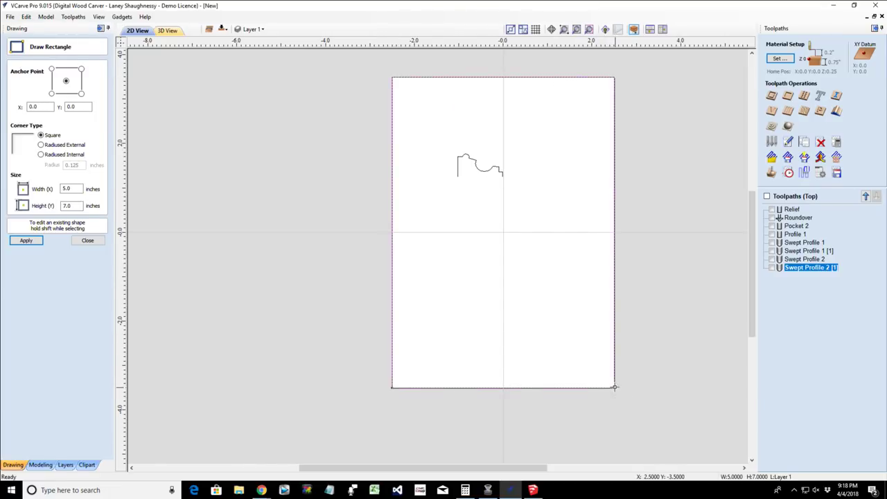
{"action": "left_click", "coordinate": [87, 240]}
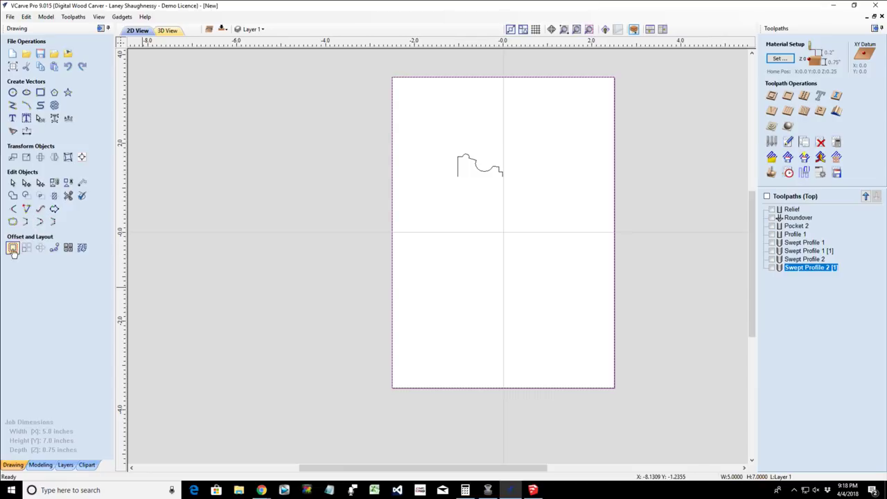
- Offset the board outline 1 inch inwards with sharp corners, then start a moulding toolpath
{"action": "left_click", "coordinate": [13, 249]}
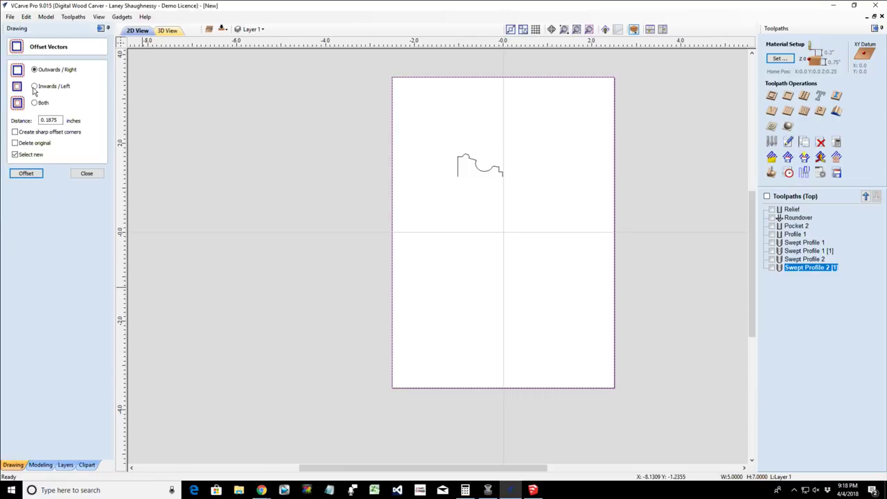
{"action": "left_click", "coordinate": [34, 86]}
{"action": "left_click_drag", "start_coordinate": [61, 120], "coordinate": [25, 121]}
{"action": "type", "text": "1"}
{"action": "left_click", "coordinate": [25, 173]}
{"action": "left_click", "coordinate": [24, 173]}
{"action": "left_click", "coordinate": [85, 174]}
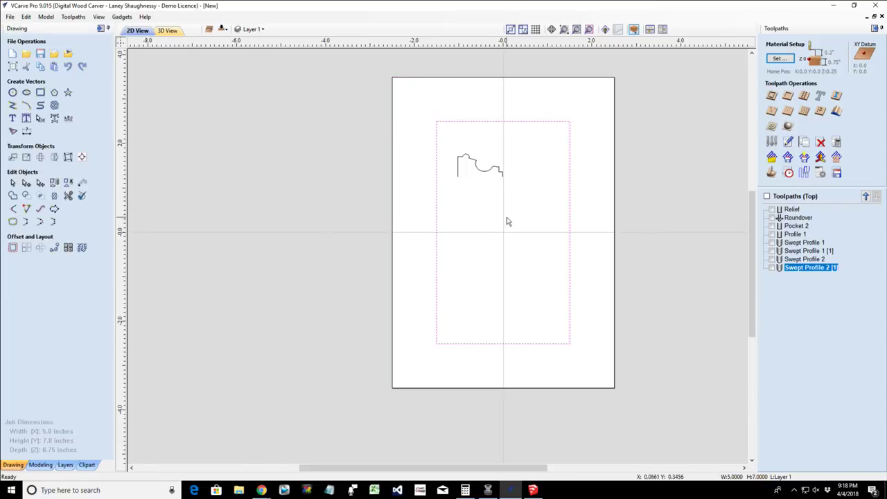
{"action": "left_click", "coordinate": [837, 112]}
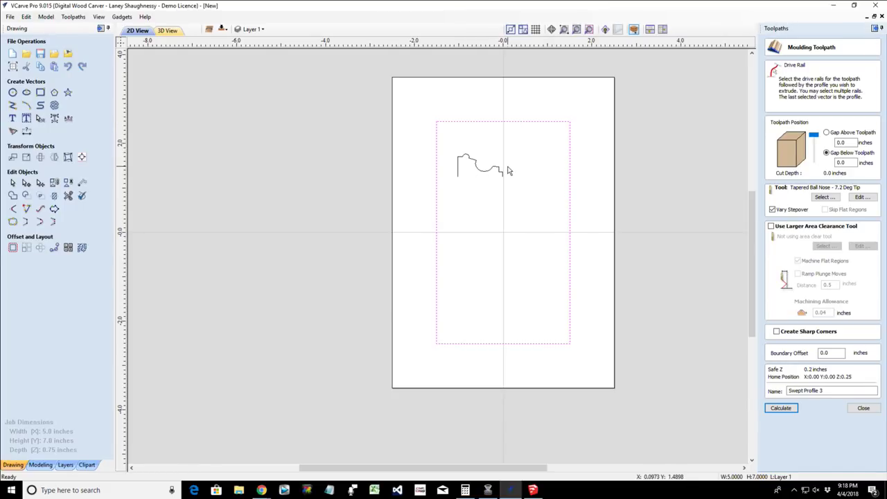
- Add the ogee profile, enable sharp corners and calculate, then dismiss the not-enough-space error
{"action": "left_click", "coordinate": [498, 171], "text": "shift"}
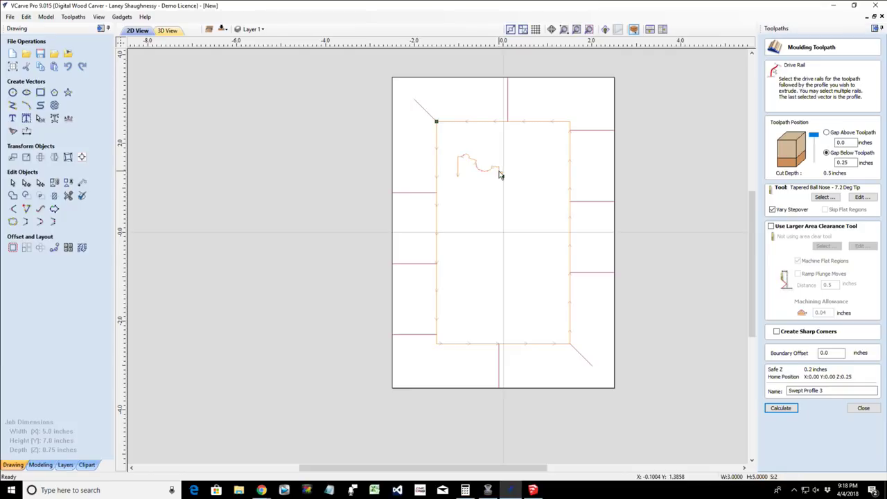
{"action": "left_click", "coordinate": [780, 332]}
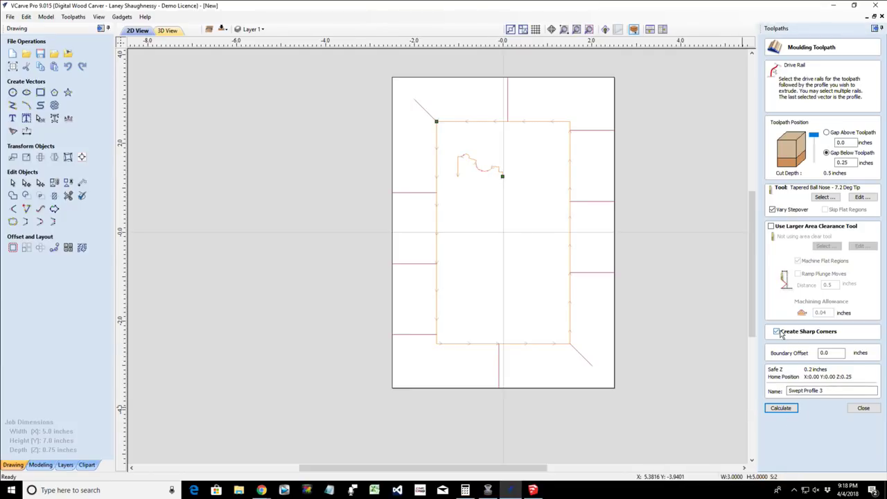
{"action": "left_click", "coordinate": [781, 408]}
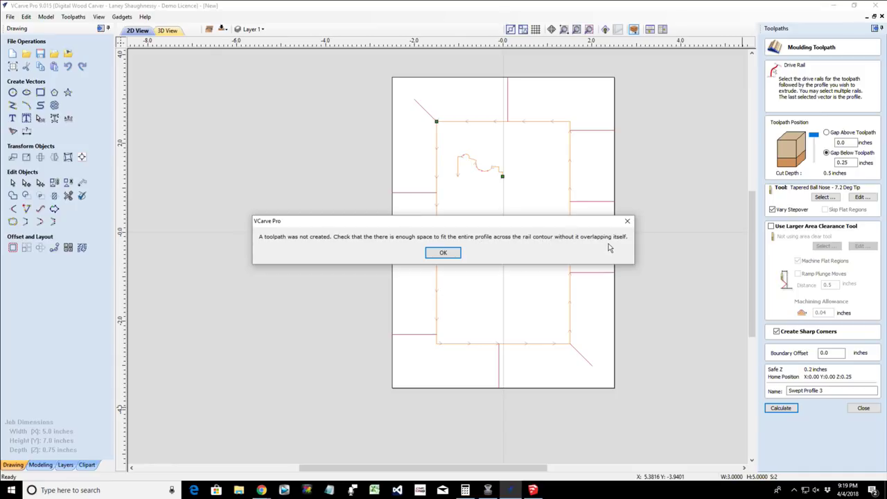
{"action": "left_click", "coordinate": [443, 253]}
{"action": "left_click", "coordinate": [477, 183]}
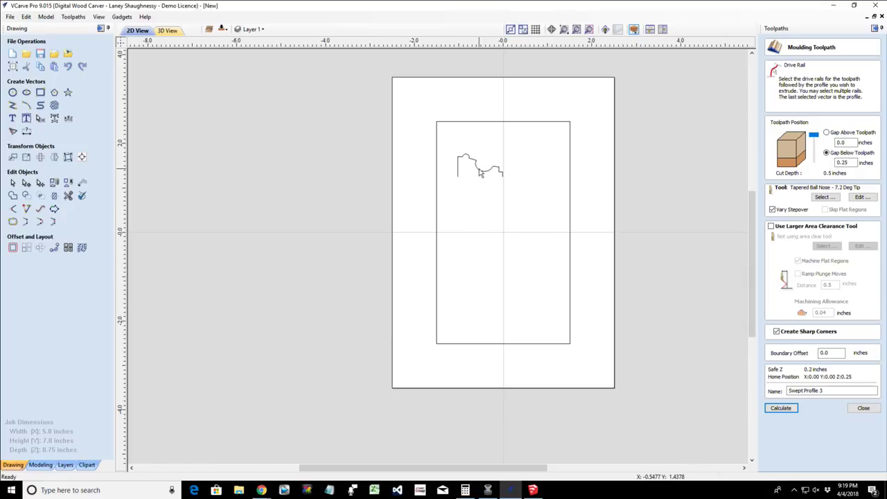
- Check the rectangle and profile sizes, then move the profile off the board to the left
{"action": "left_click", "coordinate": [478, 171]}
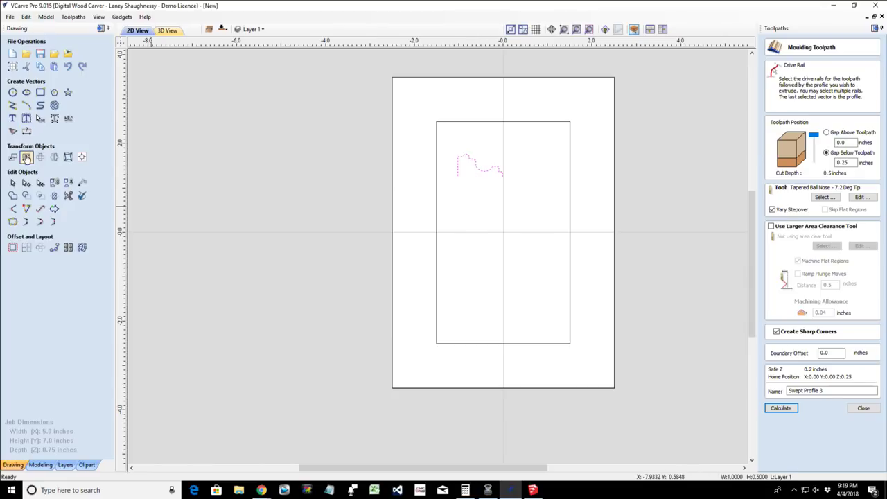
{"action": "left_click", "coordinate": [27, 158]}
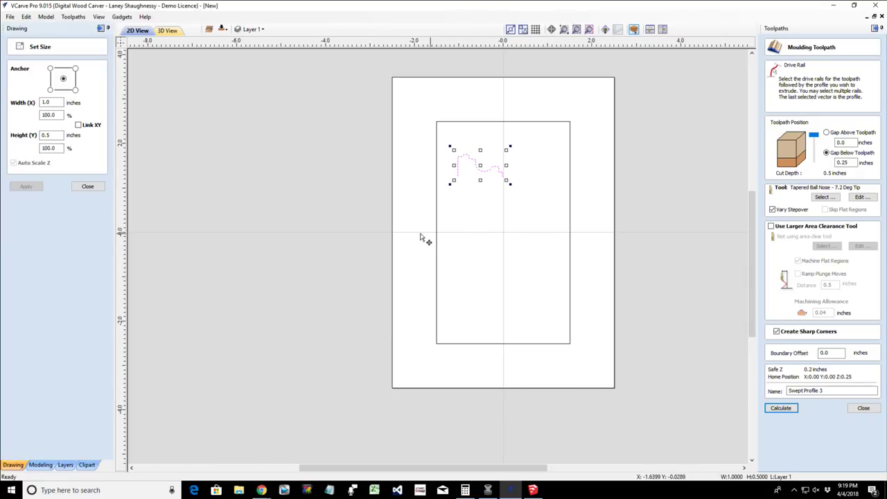
{"action": "left_click", "coordinate": [436, 254]}
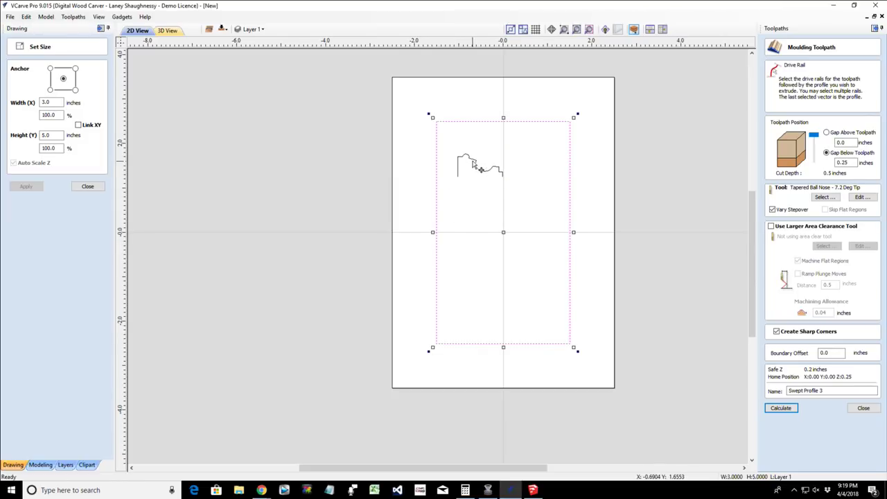
{"action": "scroll", "coordinate": [474, 164], "scroll_direction": "up", "scroll_amount": 5}
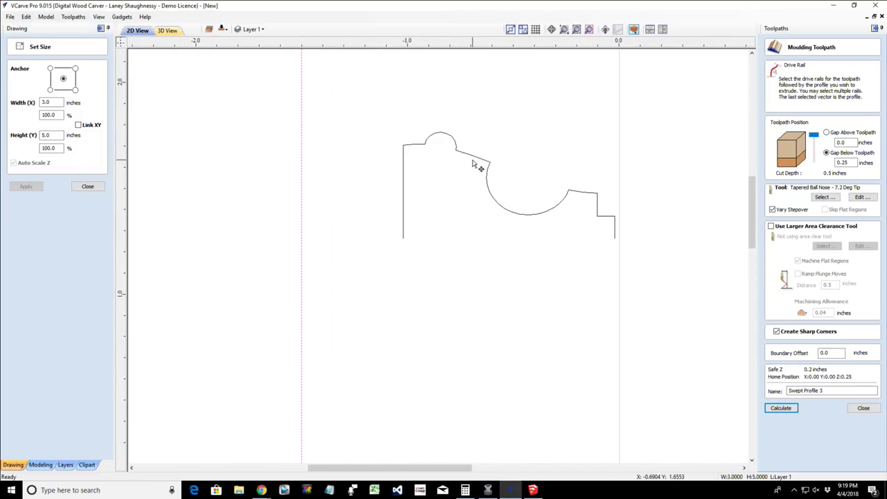
{"action": "left_click", "coordinate": [473, 155]}
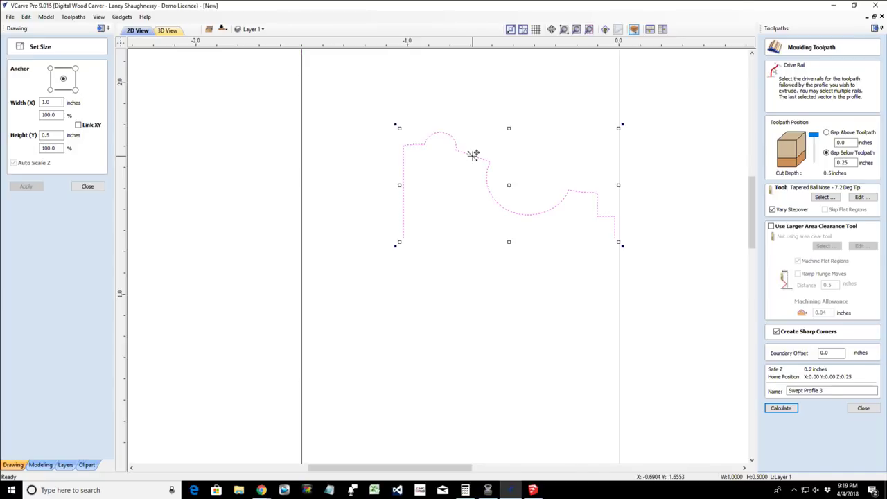
{"action": "scroll", "coordinate": [419, 221], "scroll_direction": "down", "scroll_amount": 5}
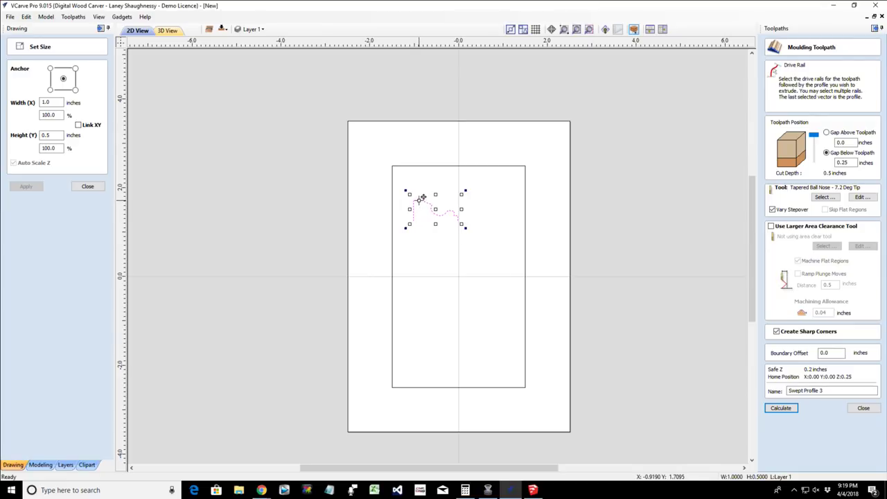
{"action": "left_click_drag", "start_coordinate": [421, 197], "coordinate": [274, 188]}
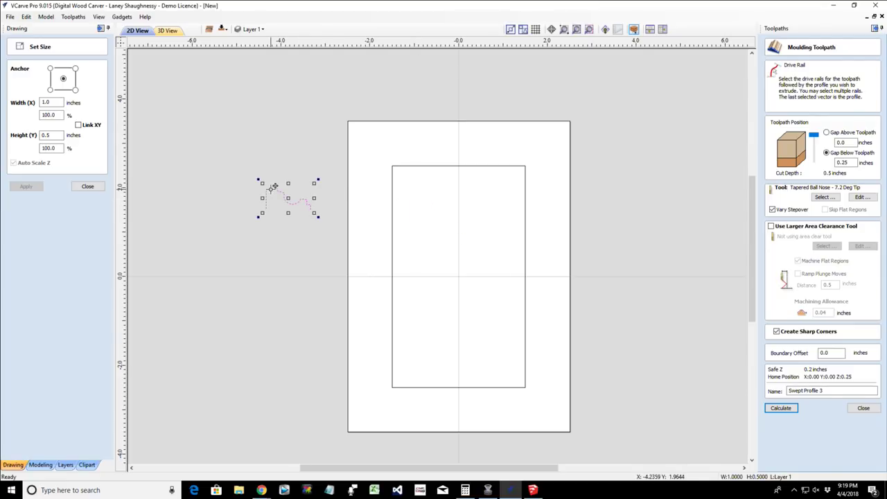
{"action": "left_click", "coordinate": [405, 244]}
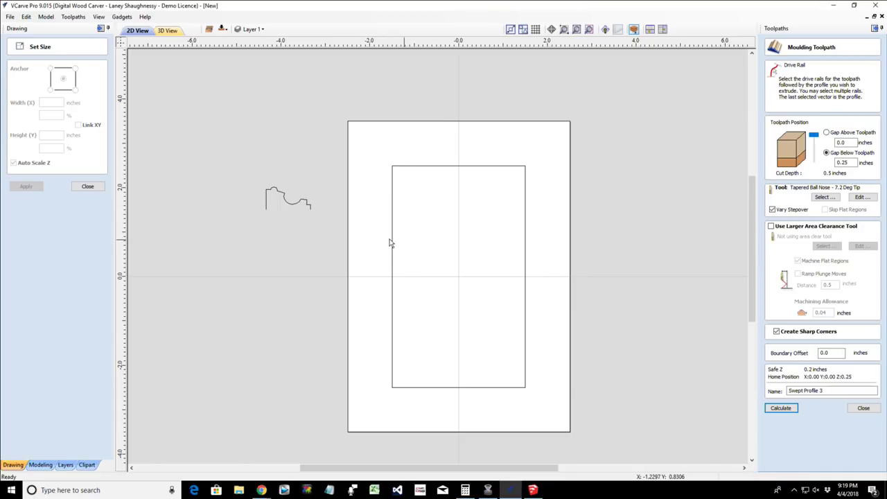
- Calculate the moulding along the inner rectangle with the profile, and dismiss the failure
{"action": "left_click", "coordinate": [393, 245]}
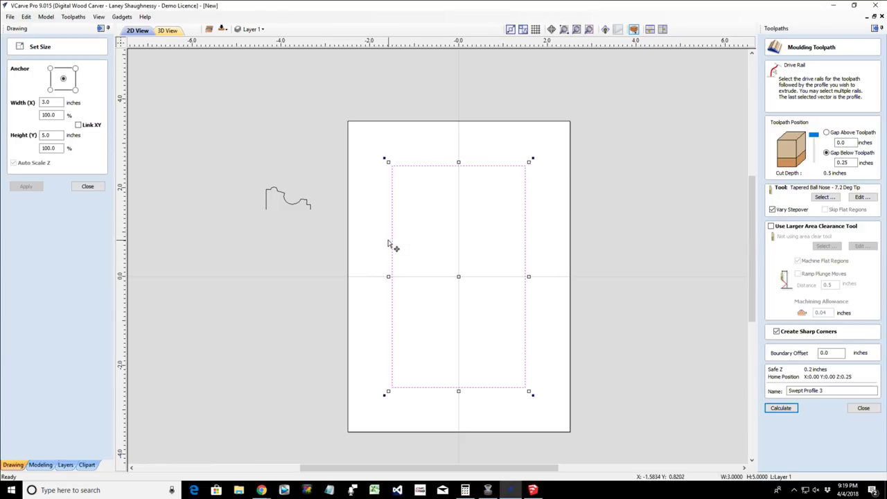
{"action": "left_click", "coordinate": [302, 200], "text": "shift"}
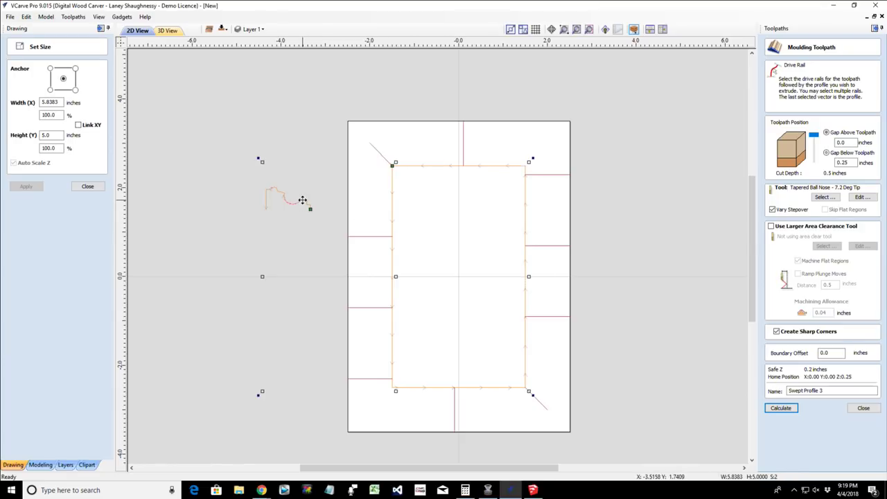
{"action": "left_click", "coordinate": [789, 409]}
{"action": "left_click", "coordinate": [443, 252]}
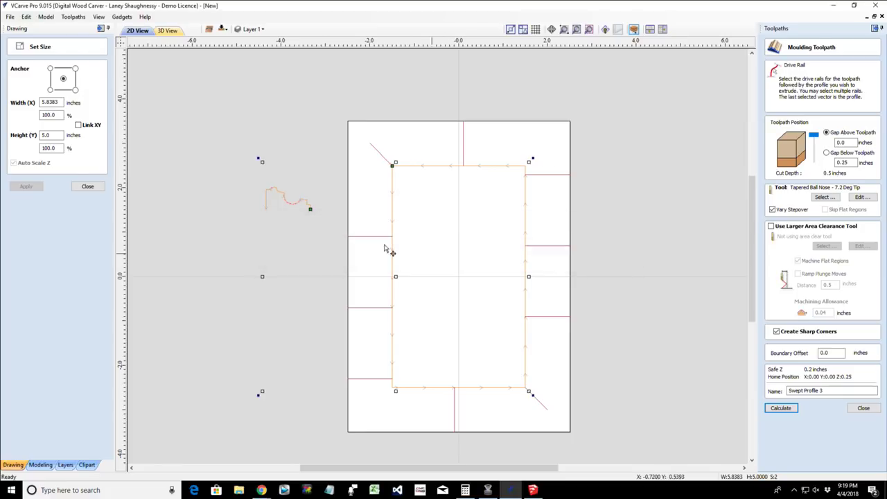
- Resize the moulding profile curve to 0.97 inches wide
{"action": "left_click", "coordinate": [195, 240]}
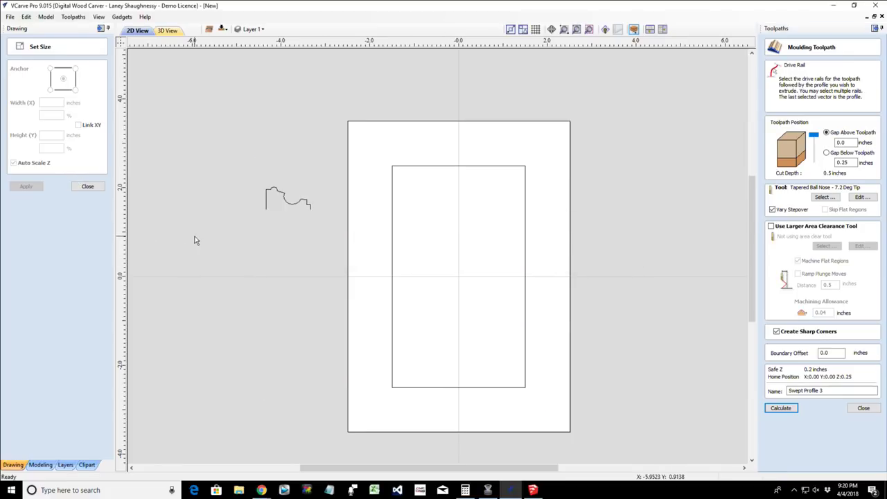
{"action": "left_click", "coordinate": [284, 191]}
{"action": "scroll", "coordinate": [287, 195], "scroll_direction": "up", "scroll_amount": 4}
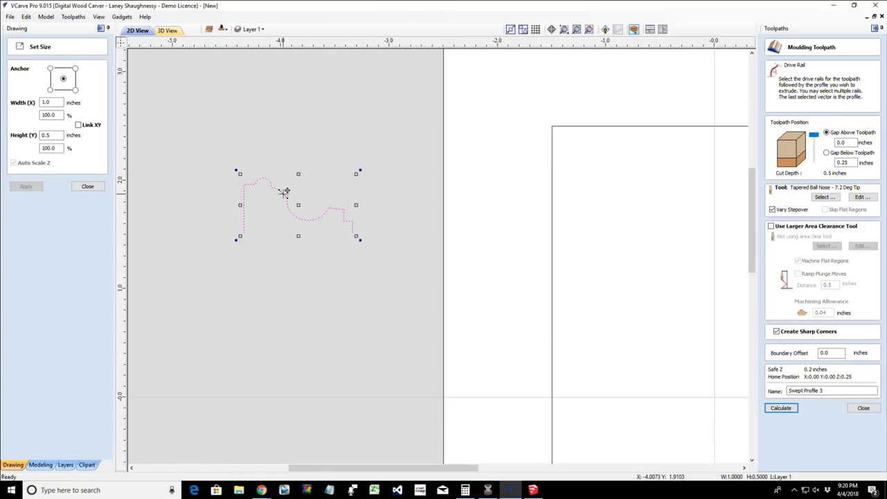
{"action": "scroll", "coordinate": [288, 195], "scroll_direction": "up", "scroll_amount": 1}
{"action": "scroll", "coordinate": [287, 196], "scroll_direction": "down", "scroll_amount": 5}
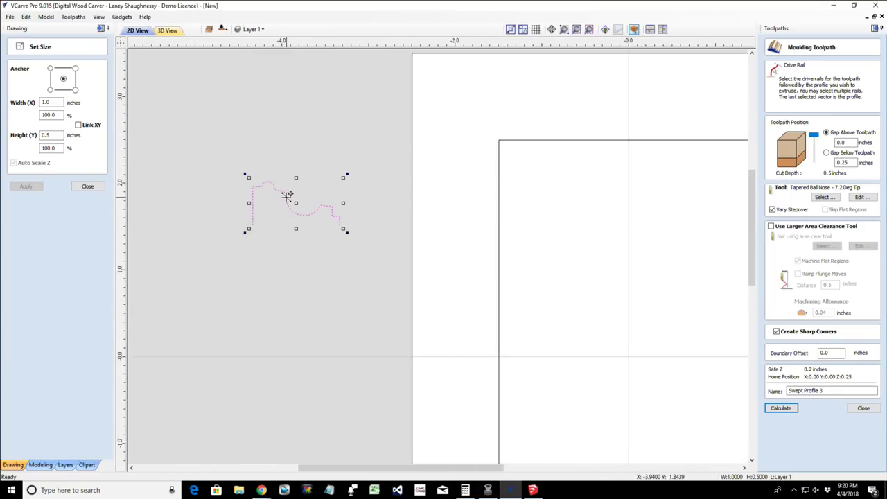
{"action": "left_click", "coordinate": [52, 102]}
{"action": "double_click", "coordinate": [53, 102]}
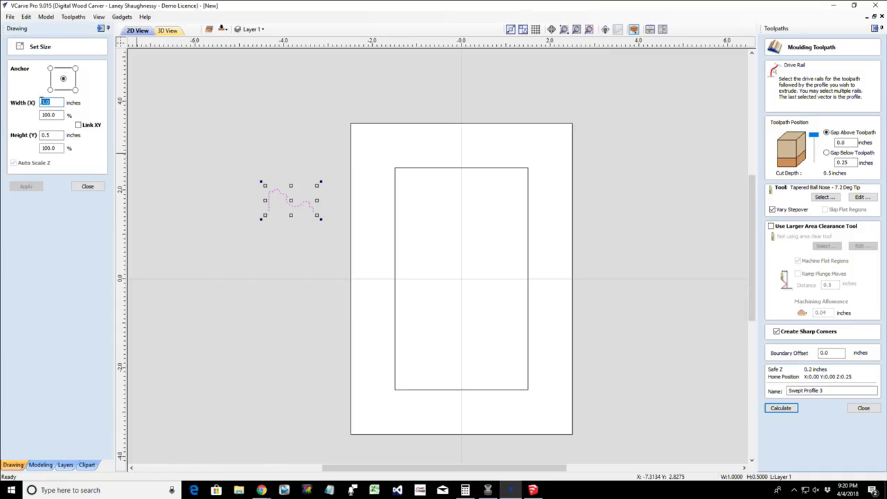
{"action": "type", "text": "0.9"}
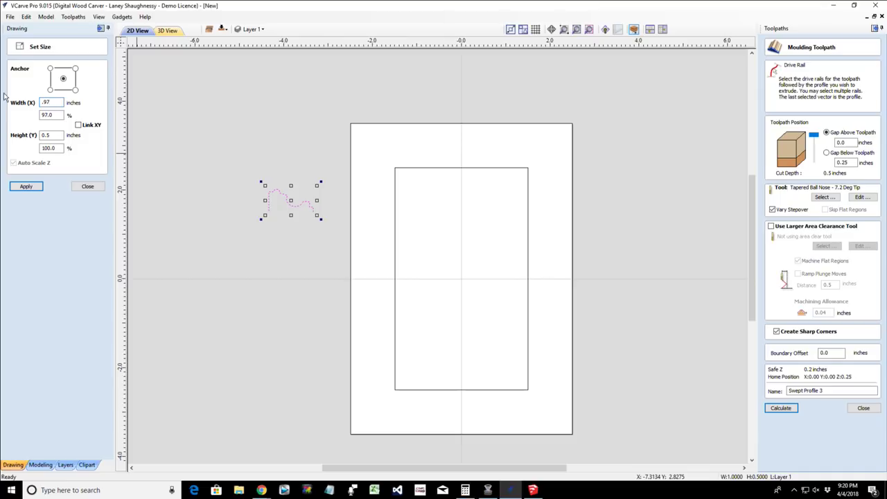
{"action": "left_click", "coordinate": [24, 187]}
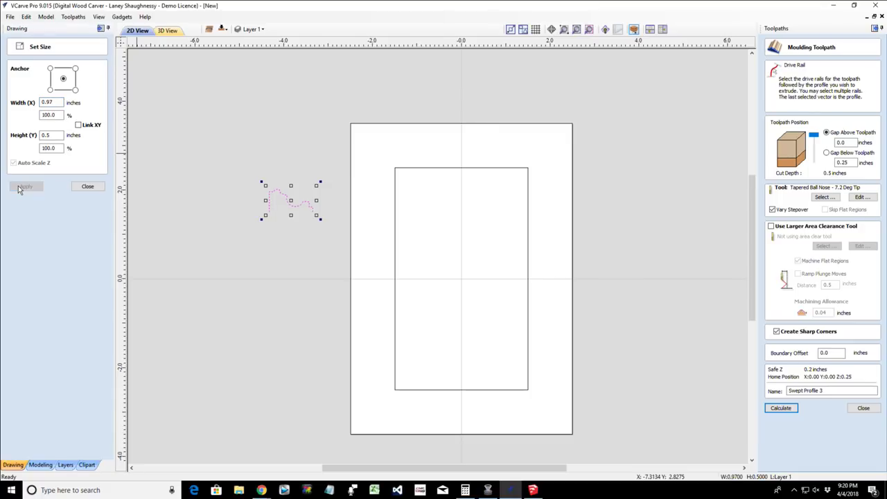
{"action": "left_click", "coordinate": [87, 187]}
- Retry the moulding calculation with the inner rectangle rail and resized profile
{"action": "left_click", "coordinate": [410, 170]}
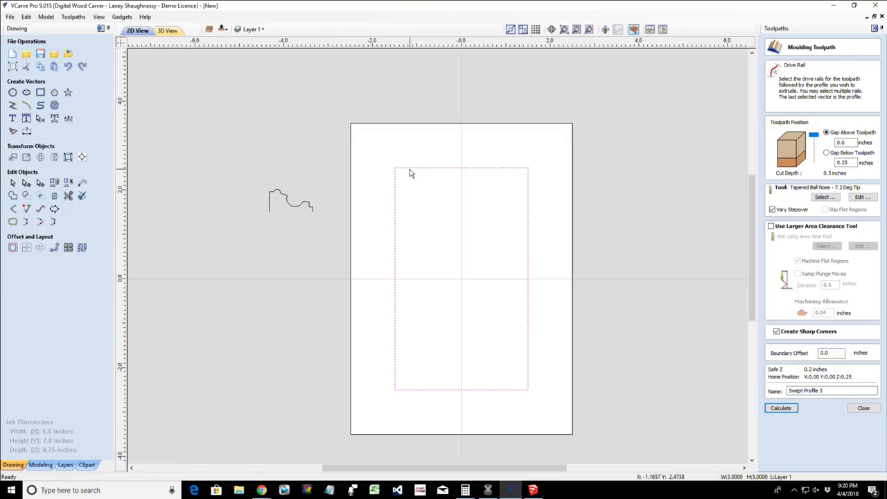
{"action": "left_click", "coordinate": [294, 206], "text": "shift"}
{"action": "left_click", "coordinate": [781, 408]}
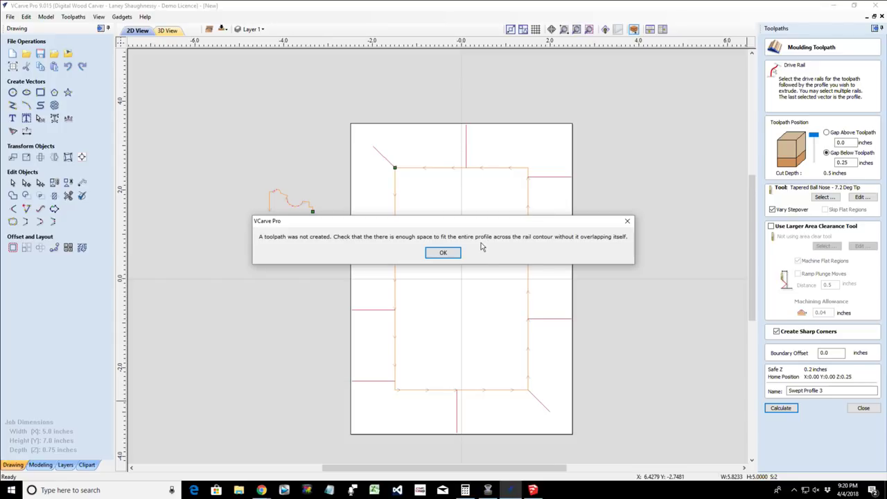
- Dismiss the error and set the profile curve's width back to 1.0 inch
{"action": "left_click", "coordinate": [443, 254]}
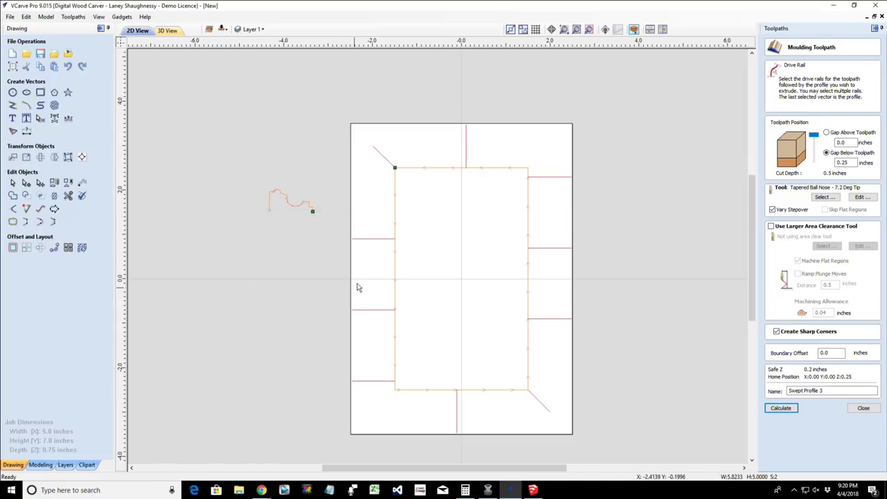
{"action": "left_click", "coordinate": [27, 158]}
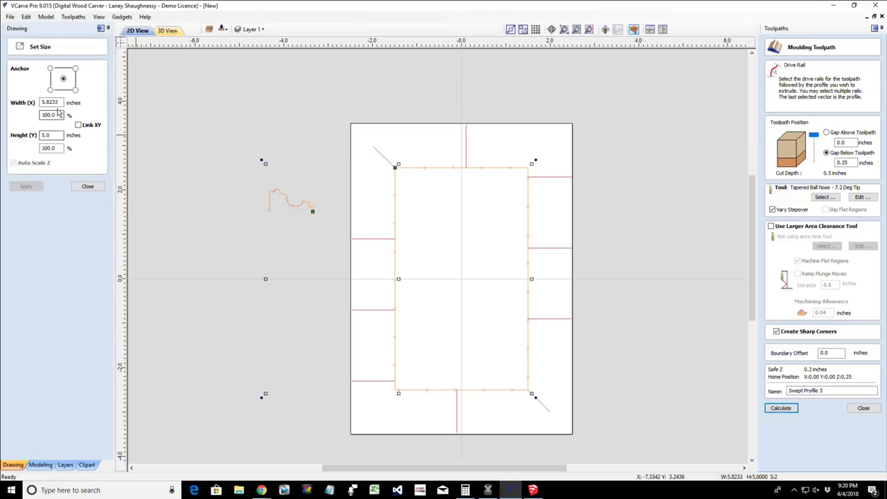
{"action": "left_click", "coordinate": [227, 224]}
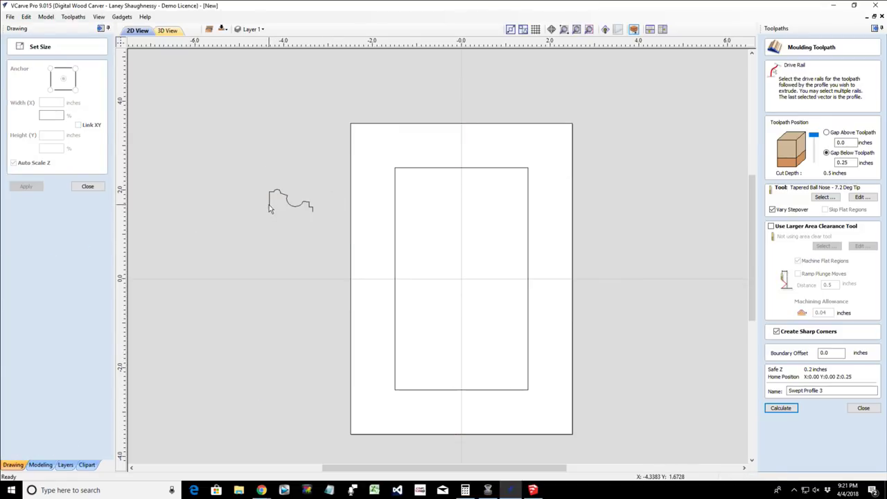
{"action": "left_click", "coordinate": [271, 209]}
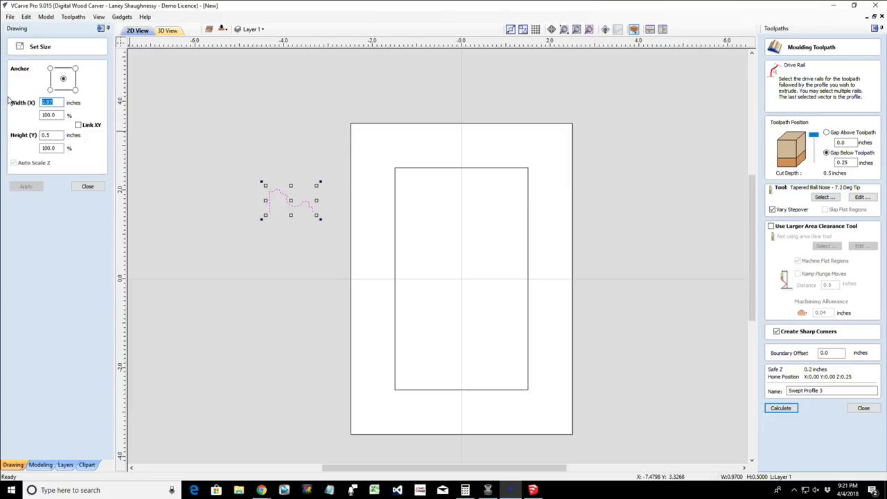
{"action": "type", "text": "1"}
{"action": "left_click", "coordinate": [30, 188]}
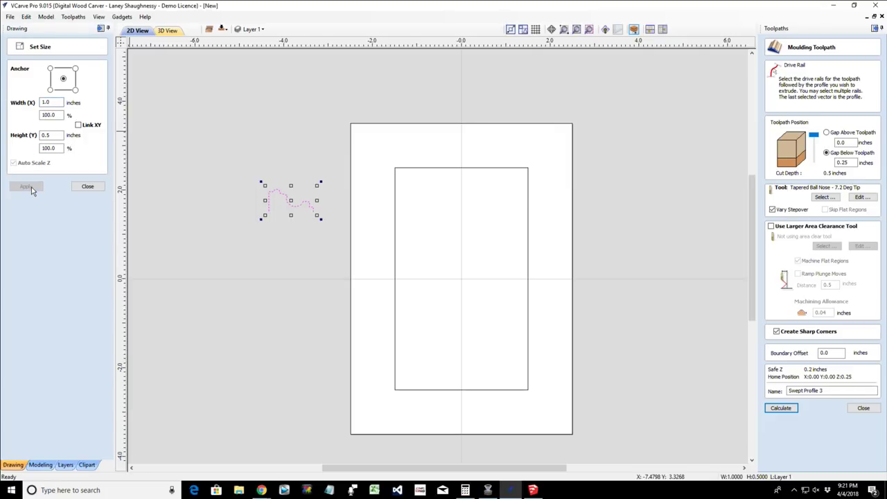
{"action": "left_click", "coordinate": [186, 213]}
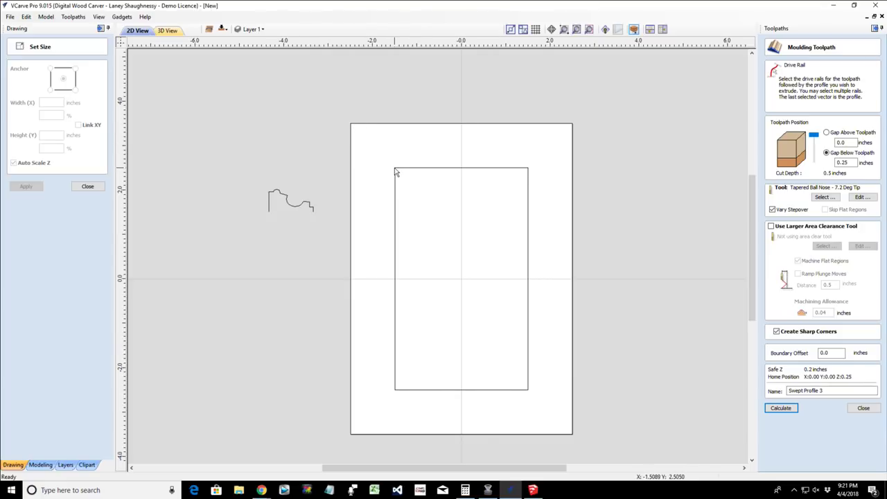
- Select the rectangle rail and profile, turn off sharp corners, and calculate; dismiss the failure
{"action": "left_click", "coordinate": [396, 233]}
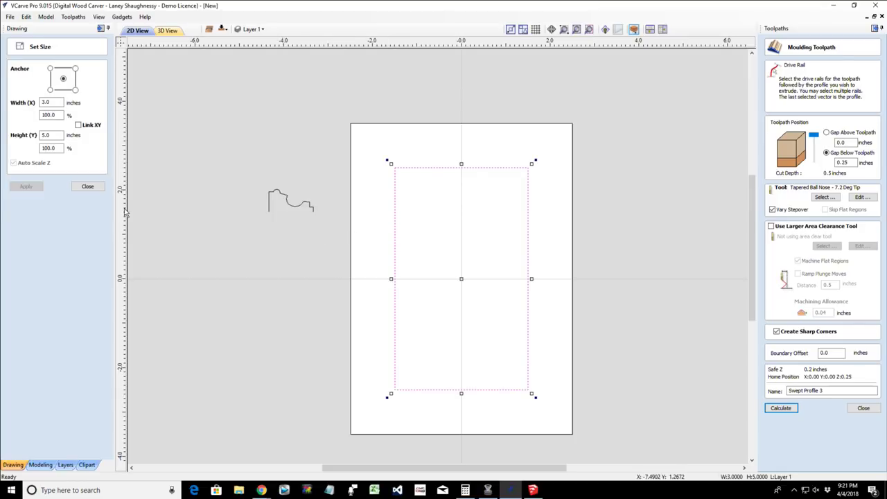
{"action": "left_click", "coordinate": [283, 199], "text": "shift"}
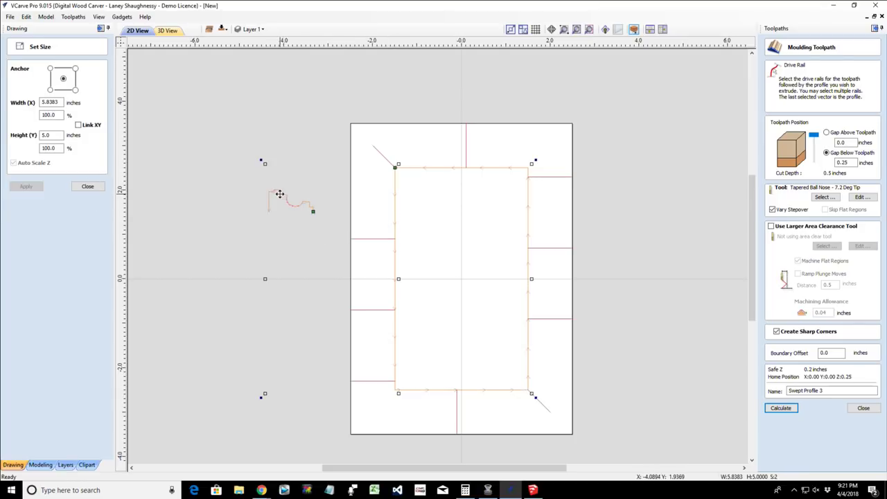
{"action": "left_click", "coordinate": [776, 332]}
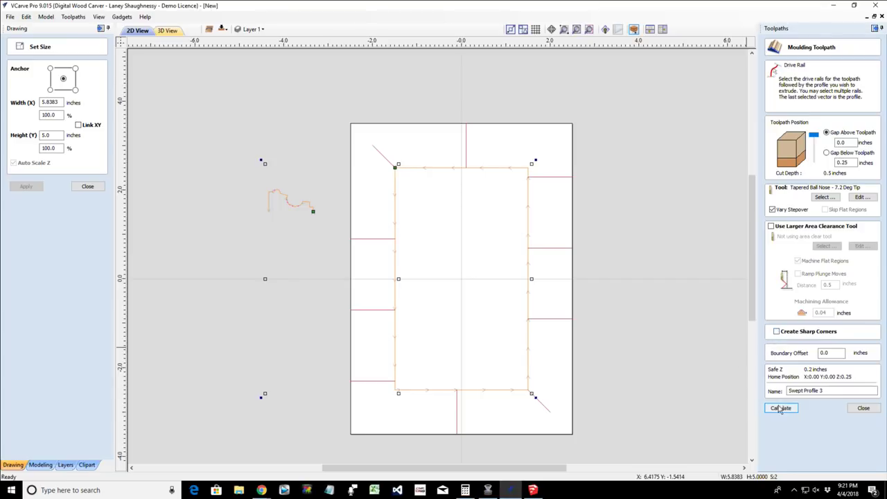
{"action": "left_click", "coordinate": [781, 408]}
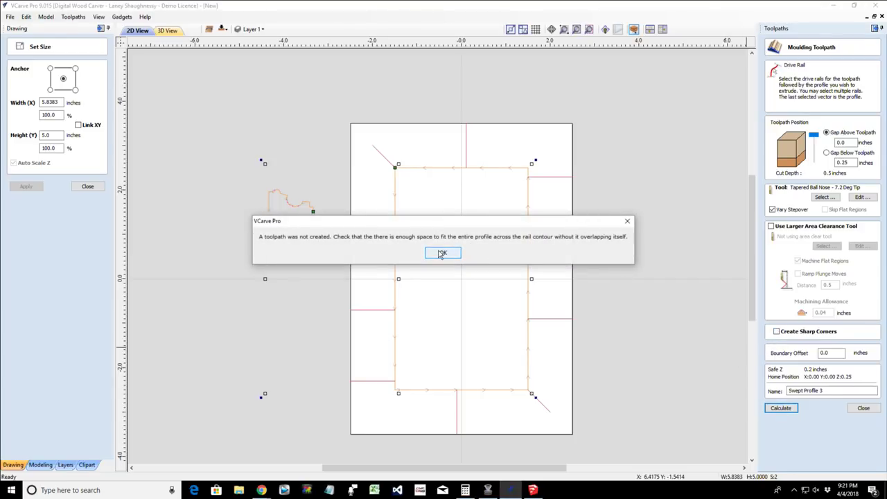
{"action": "left_click", "coordinate": [444, 253]}
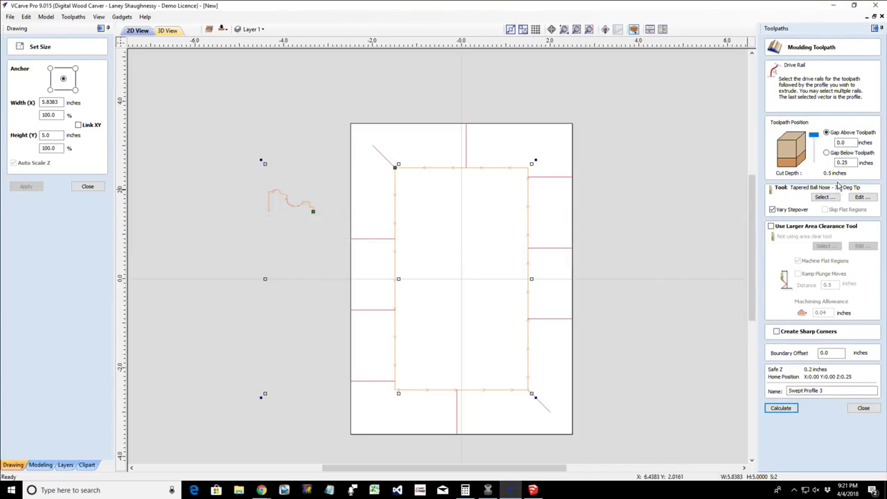
- Try a 0.25 gap above, then return the moulding to the material top and calculate
{"action": "left_click_drag", "start_coordinate": [816, 138], "coordinate": [816, 173]}
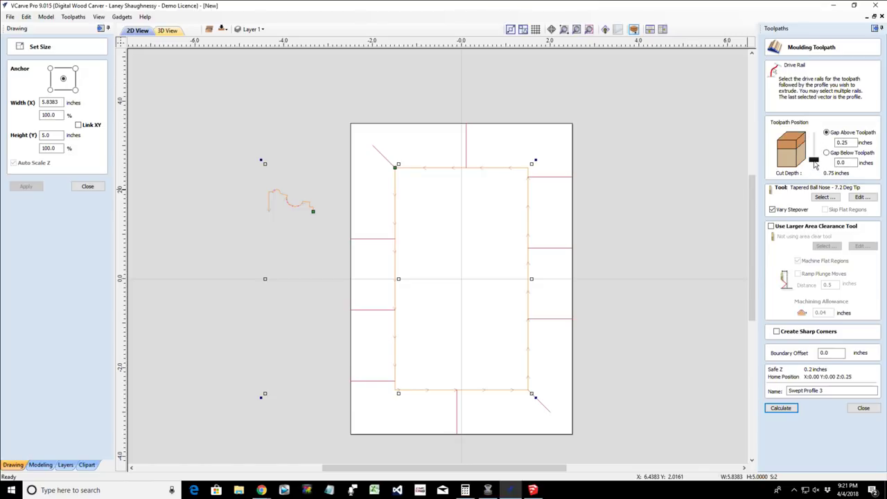
{"action": "left_click", "coordinate": [781, 408]}
{"action": "left_click", "coordinate": [443, 253]}
{"action": "left_click", "coordinate": [811, 133]}
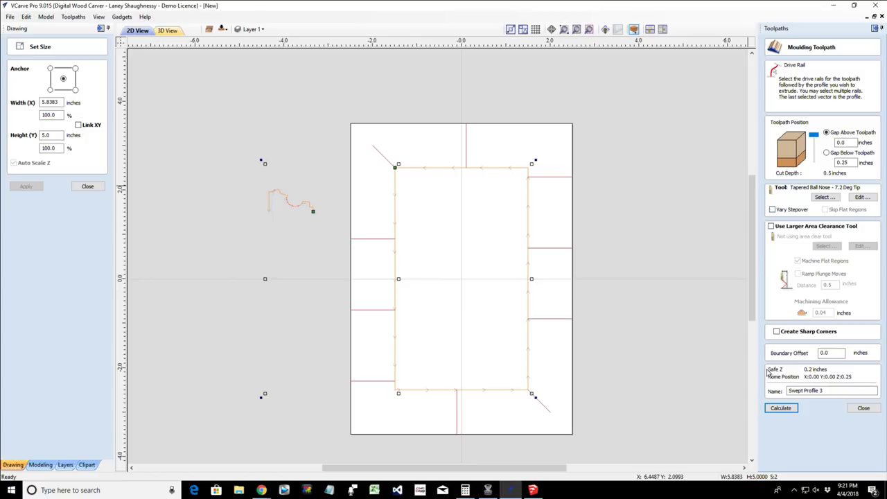
{"action": "left_click", "coordinate": [781, 407]}
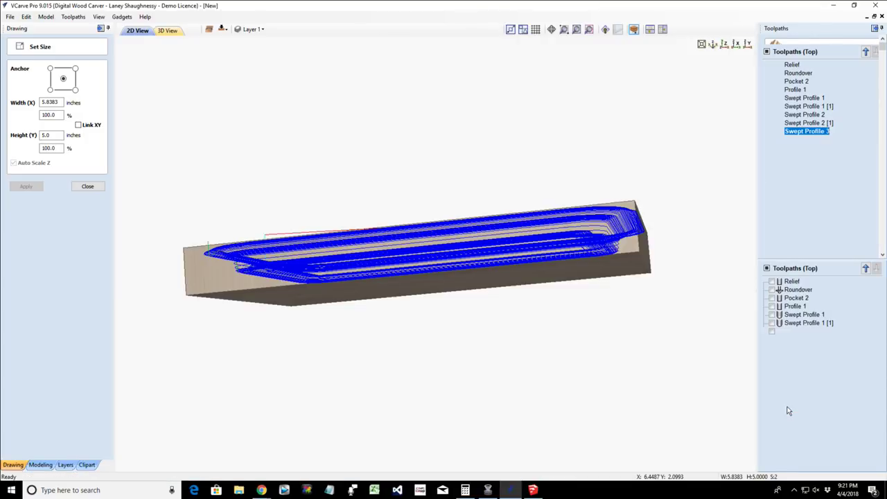
- Edit Swept Profile 3 to use varying stepover and recalculate it
{"action": "left_click", "coordinate": [87, 186]}
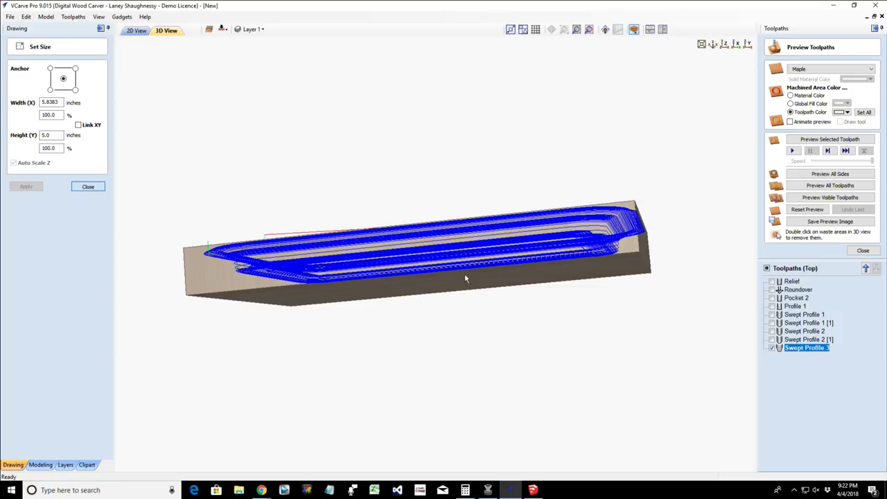
{"action": "left_click", "coordinate": [134, 31]}
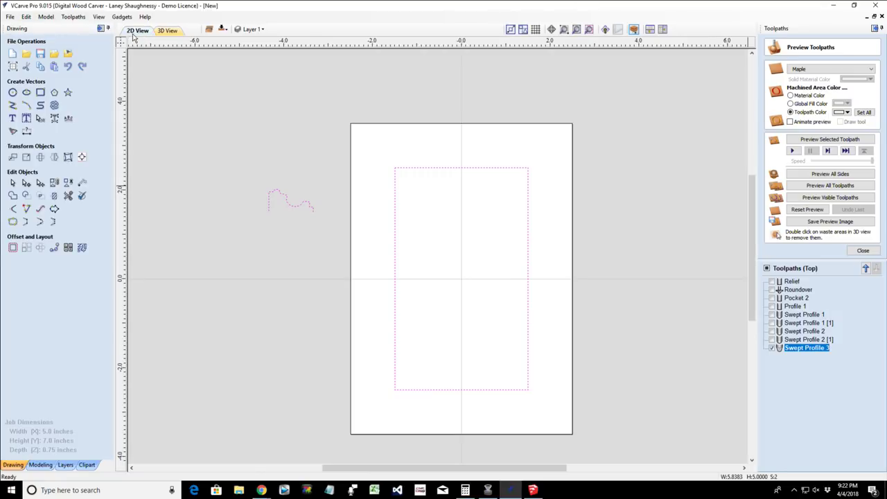
{"action": "double_click", "coordinate": [793, 350]}
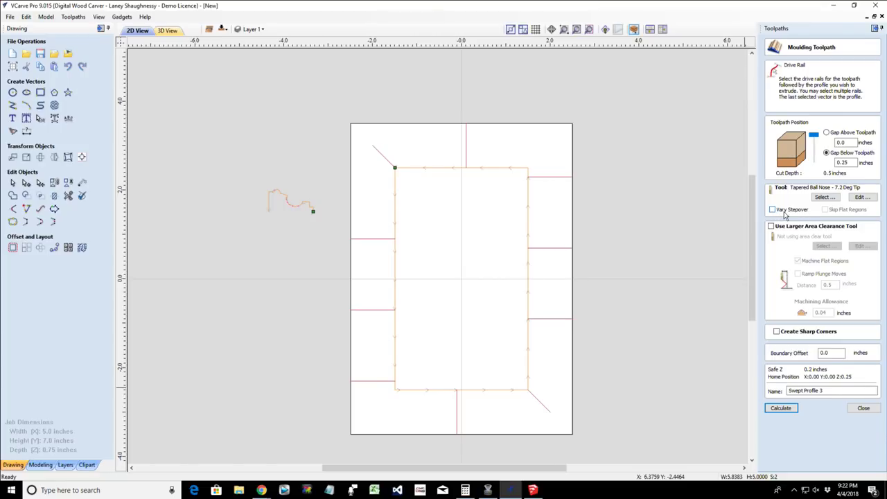
{"action": "left_click", "coordinate": [774, 211]}
{"action": "left_click", "coordinate": [781, 409]}
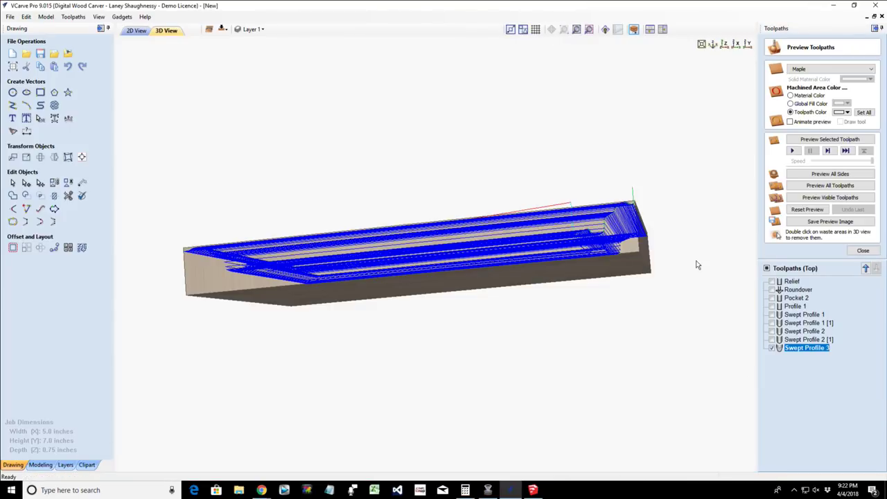
- Simulate Swept Profile 3 on the maple board, inspect its bottom edge, and reopen its settings
{"action": "left_click", "coordinate": [724, 46]}
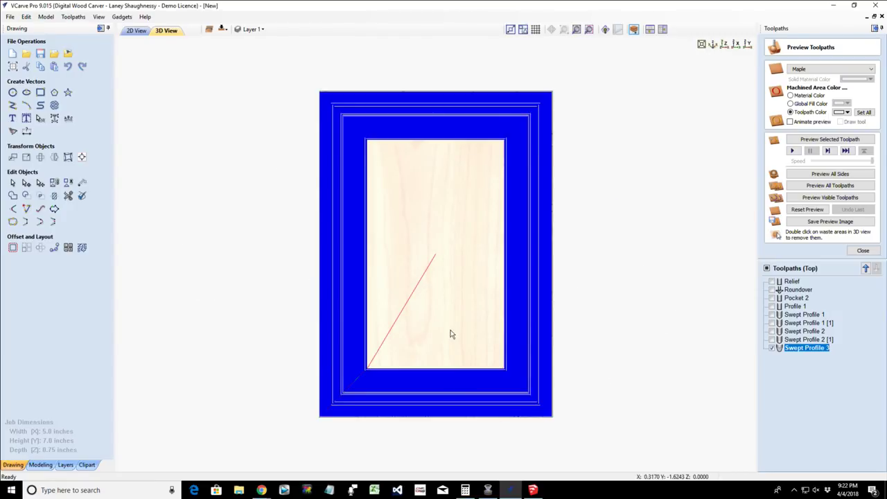
{"action": "left_click_drag", "start_coordinate": [450, 330], "coordinate": [444, 292]}
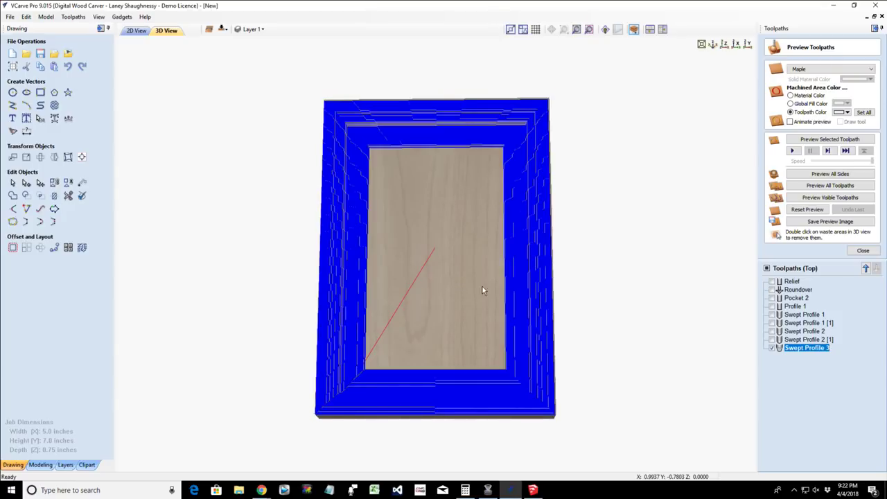
{"action": "left_click", "coordinate": [816, 140]}
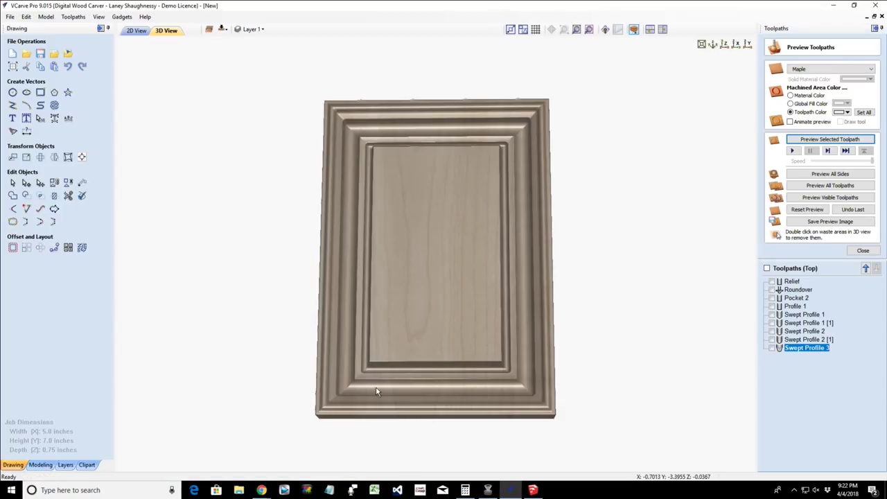
{"action": "left_click_drag", "start_coordinate": [377, 392], "coordinate": [326, 385]}
{"action": "scroll", "coordinate": [355, 400], "scroll_direction": "up", "scroll_amount": 2}
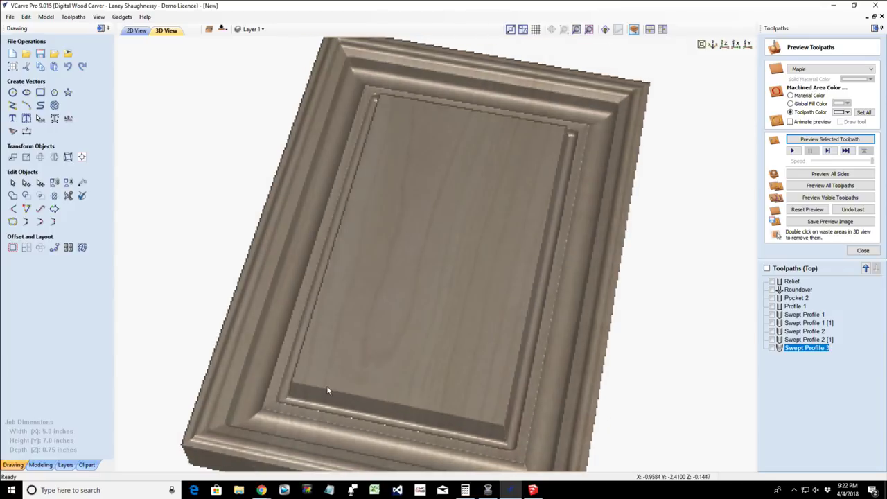
{"action": "left_click_drag", "start_coordinate": [364, 409], "coordinate": [360, 321]}
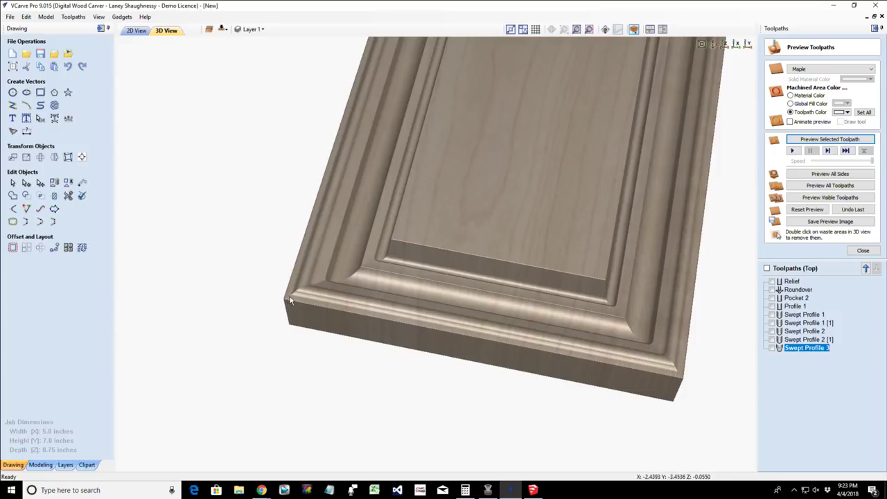
{"action": "double_click", "coordinate": [809, 348]}
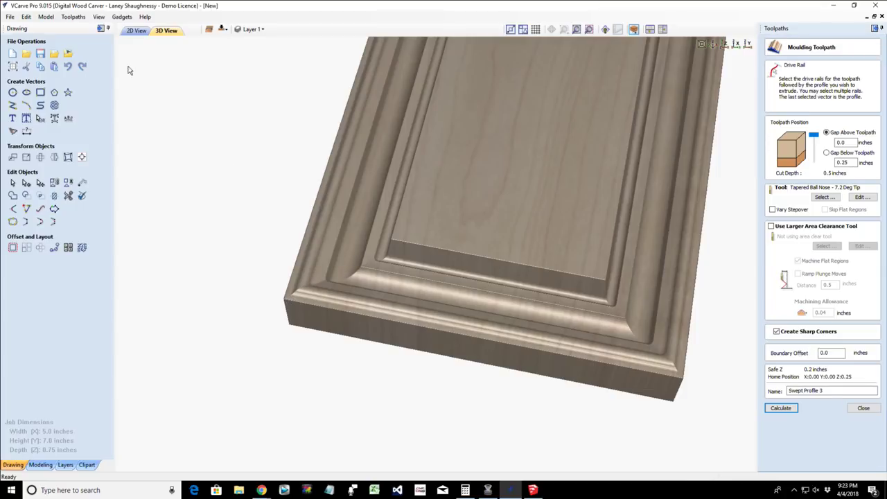
- Reverse the moulding profile vector's direction and recalculate Swept Profile 3
{"action": "left_click", "coordinate": [136, 31]}
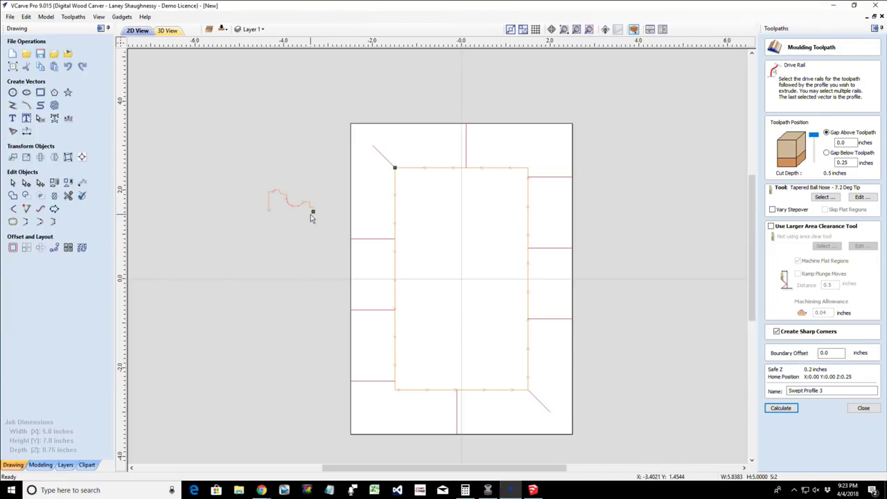
{"action": "right_click", "coordinate": [313, 213]}
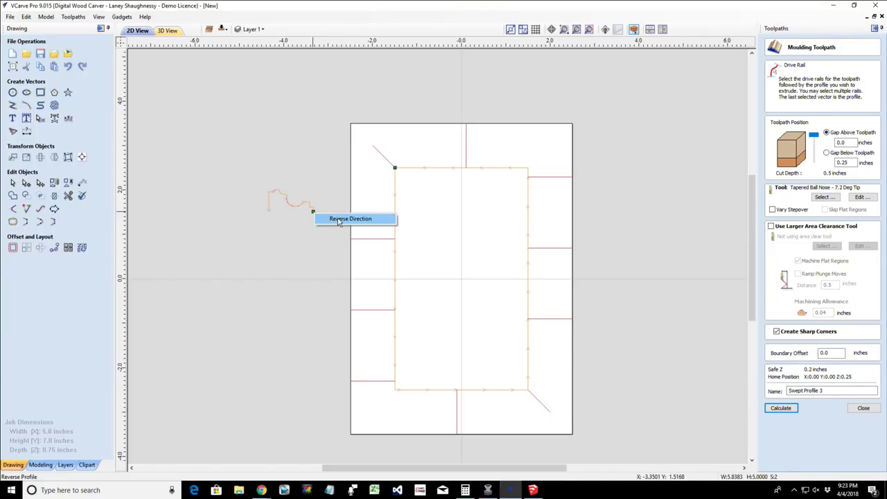
{"action": "left_click", "coordinate": [339, 220]}
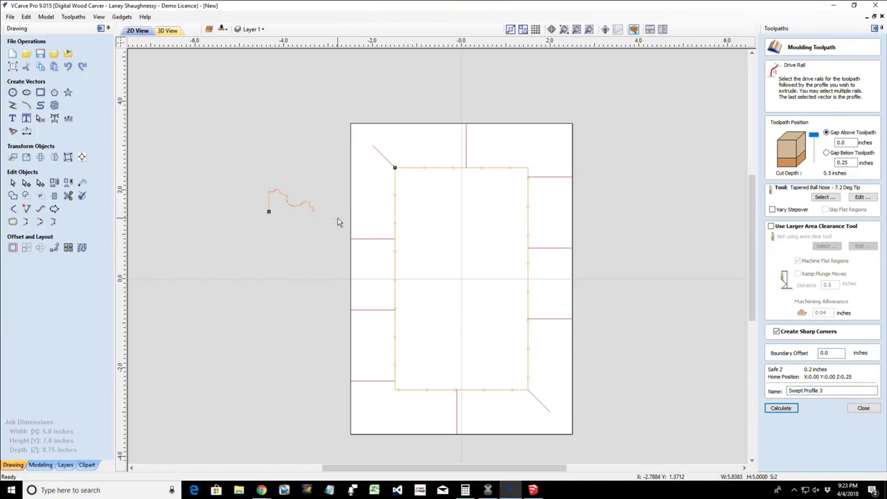
{"action": "left_click", "coordinate": [781, 409]}
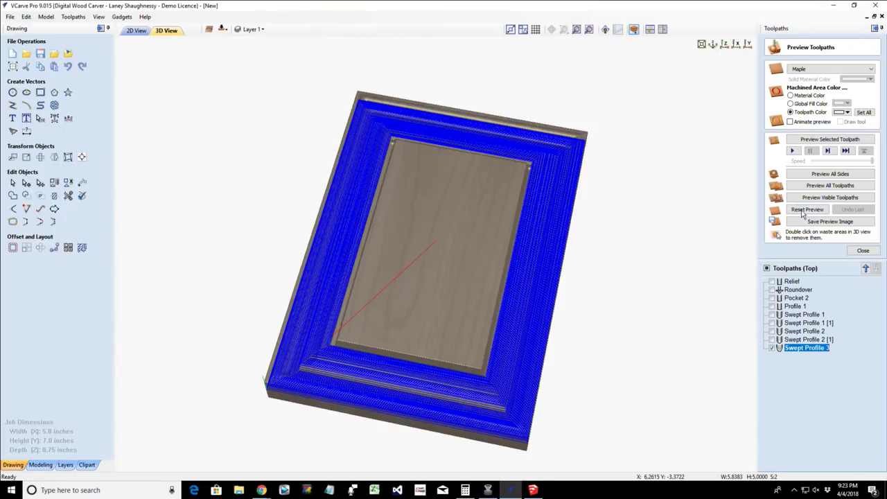
- Reset the material and simulate the recalculated moulding, inspecting the carved door
{"action": "left_click", "coordinate": [803, 210]}
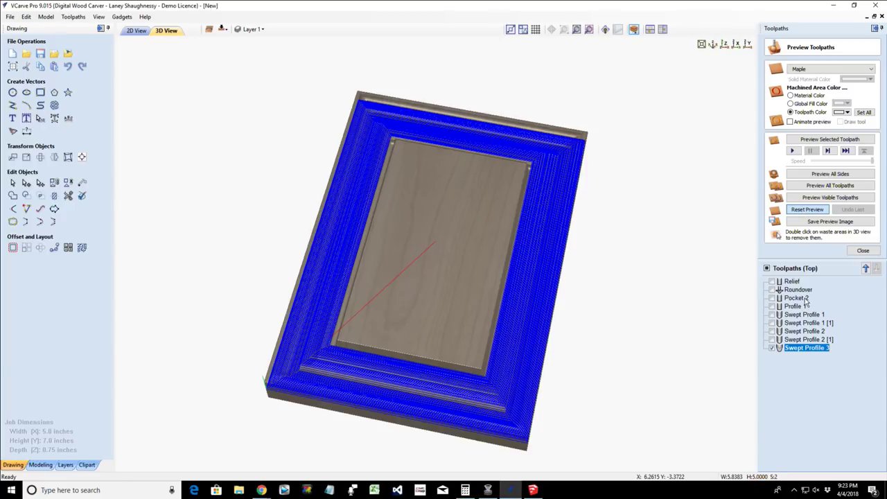
{"action": "left_click", "coordinate": [818, 139]}
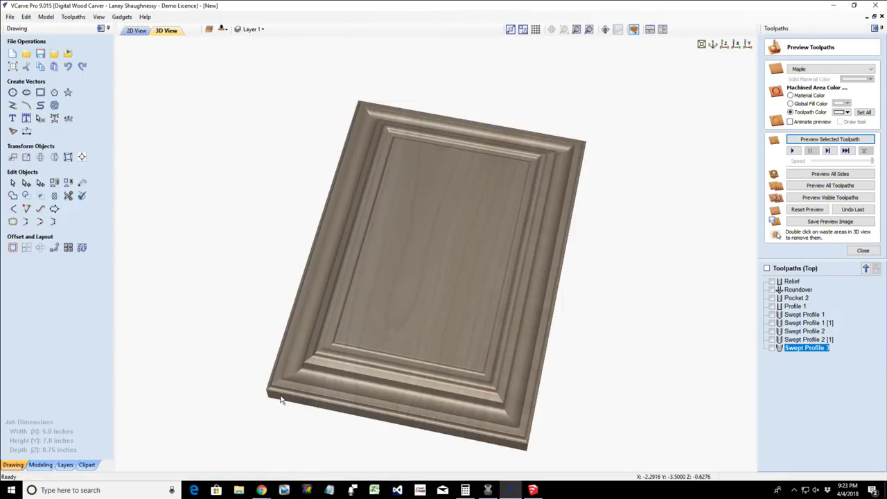
{"action": "scroll", "coordinate": [281, 400], "scroll_direction": "up", "scroll_amount": 3}
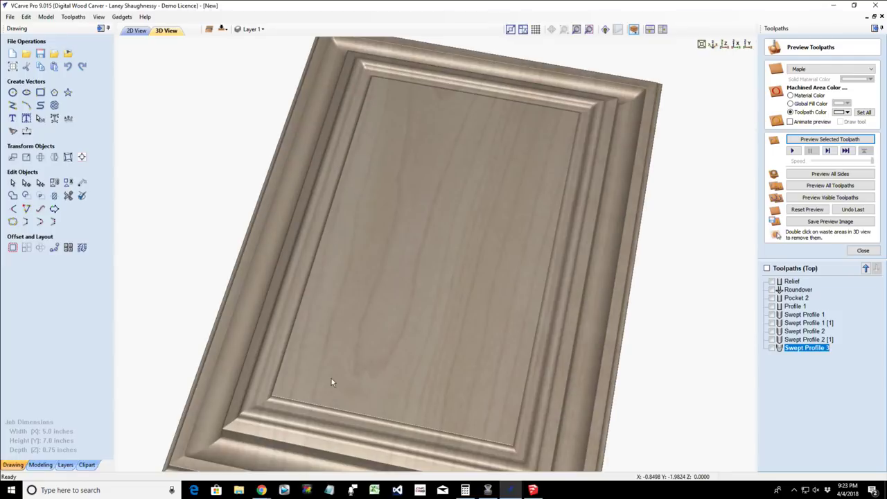
{"action": "scroll", "coordinate": [387, 290], "scroll_direction": "up", "scroll_amount": 2}
{"action": "middle_click_drag", "start_coordinate": [387, 294], "coordinate": [451, 247]}
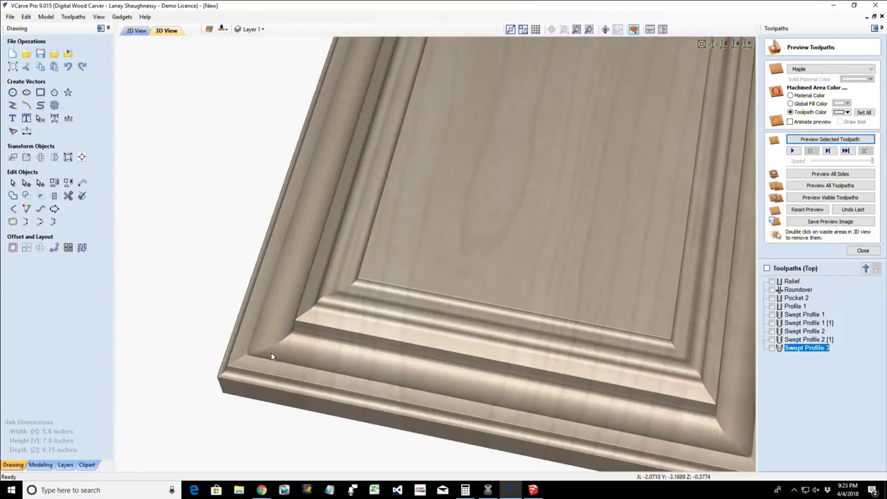
{"action": "left_click", "coordinate": [129, 32]}
- Select only the inner rectangle and close the toolpath preview
{"action": "left_click", "coordinate": [407, 221]}
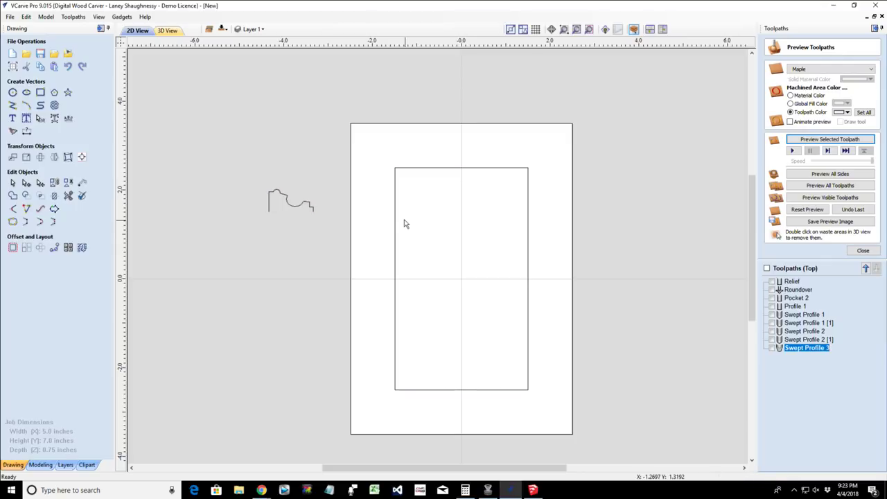
{"action": "left_click", "coordinate": [395, 216]}
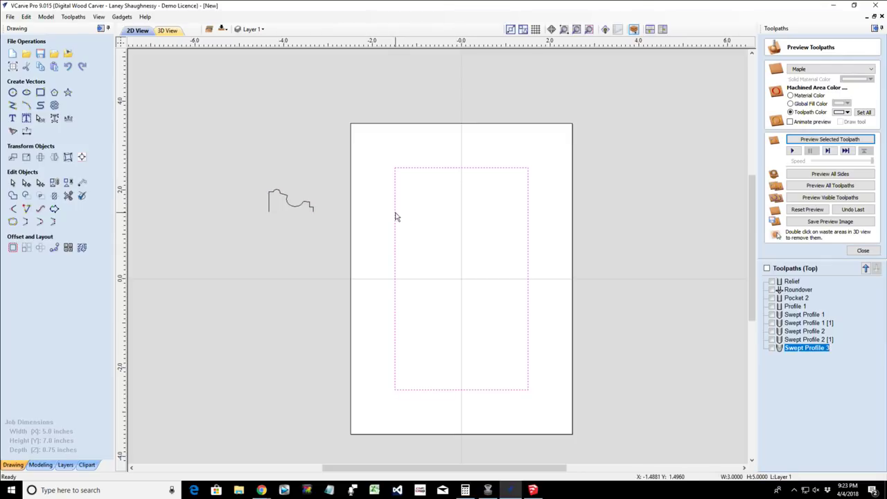
{"action": "left_click", "coordinate": [864, 250]}
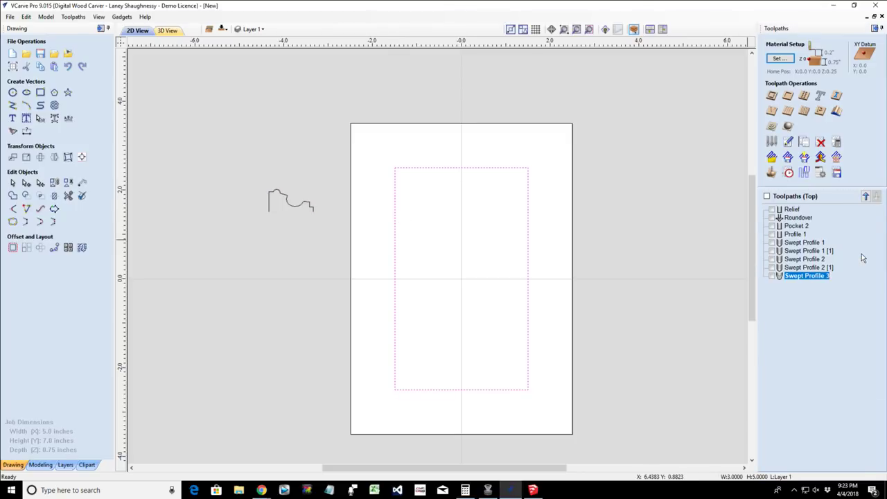
{"action": "left_click", "coordinate": [789, 98]}
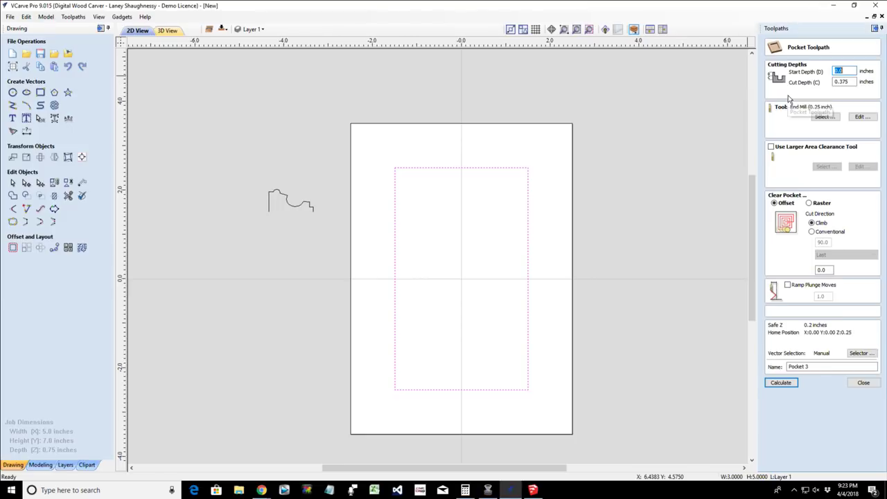
{"action": "left_click", "coordinate": [864, 383]}
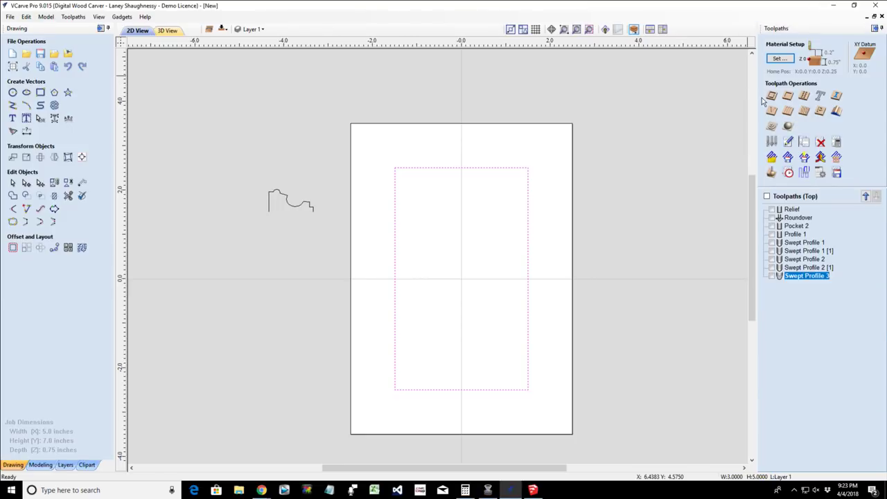
- Calculate Profile 3: a 0.75-inch deep inside profile cut with ramps, using the end mill
{"action": "left_click", "coordinate": [771, 97]}
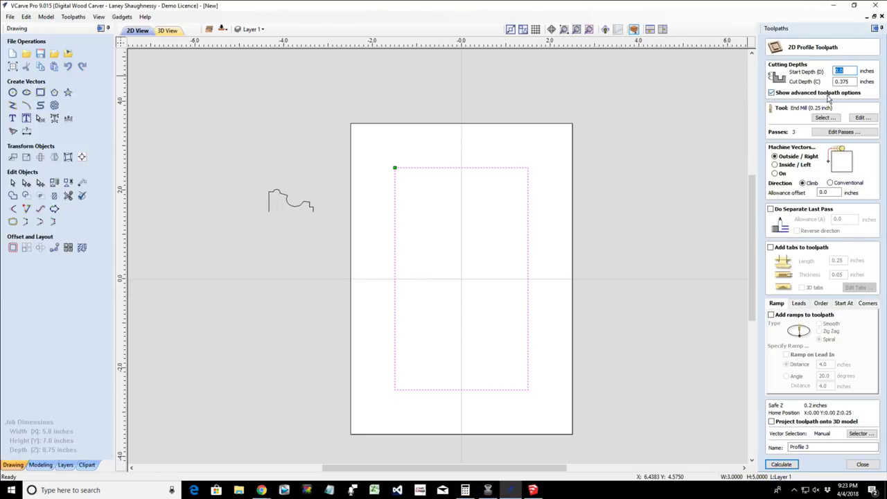
{"action": "key", "text": "Tab"}
{"action": "type", "text": "."}
{"action": "left_click", "coordinate": [775, 165]}
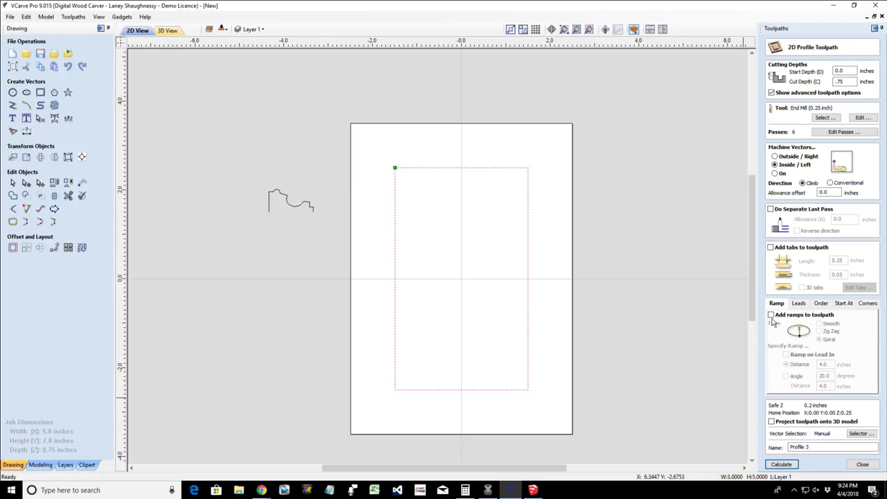
{"action": "left_click", "coordinate": [772, 317]}
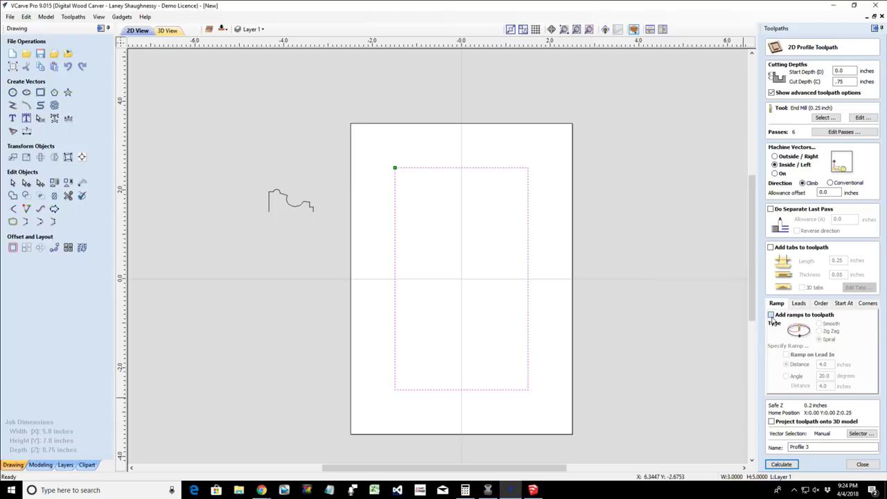
{"action": "left_click", "coordinate": [860, 117]}
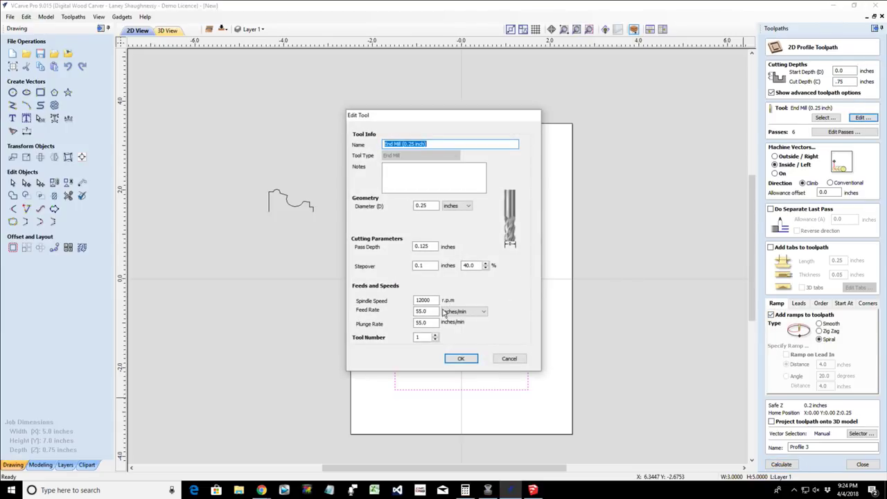
{"action": "left_click", "coordinate": [456, 363]}
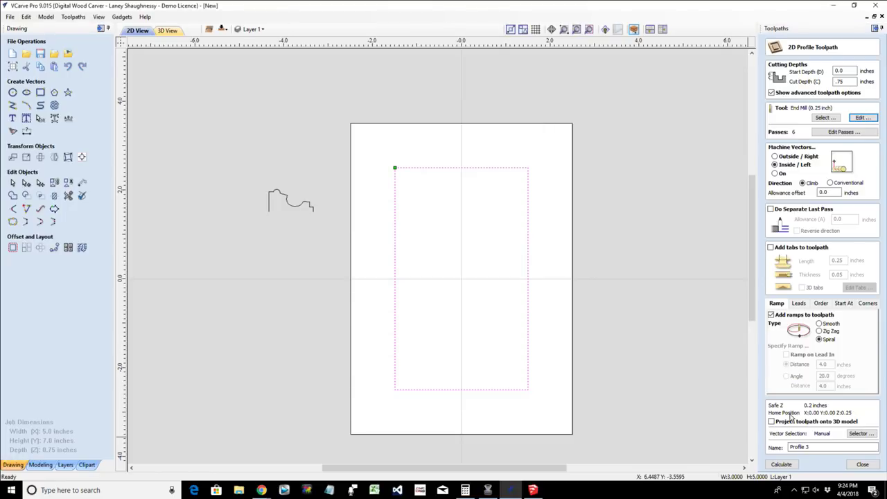
{"action": "left_click", "coordinate": [781, 465]}
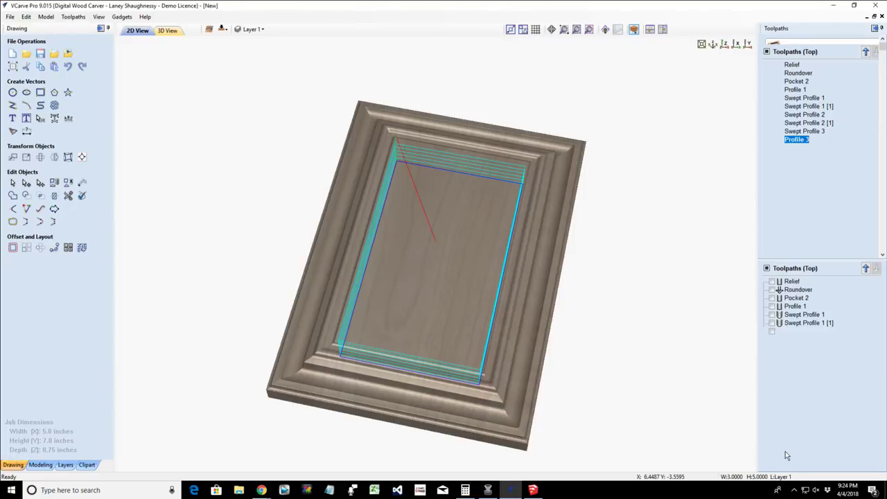
- Simulate Profile 3, remove the centre waste block, and inspect the open frame in 3D
{"action": "left_click", "coordinate": [822, 140]}
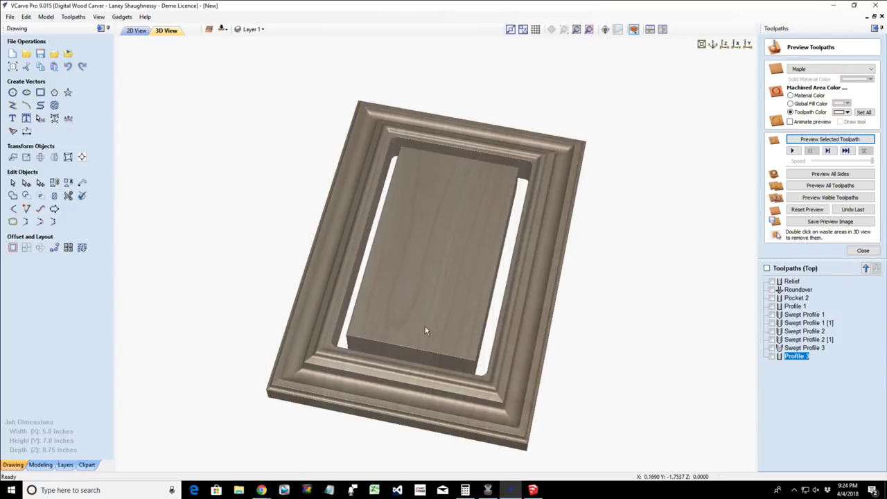
{"action": "double_click", "coordinate": [389, 393]}
{"action": "left_click_drag", "start_coordinate": [389, 394], "coordinate": [618, 332]}
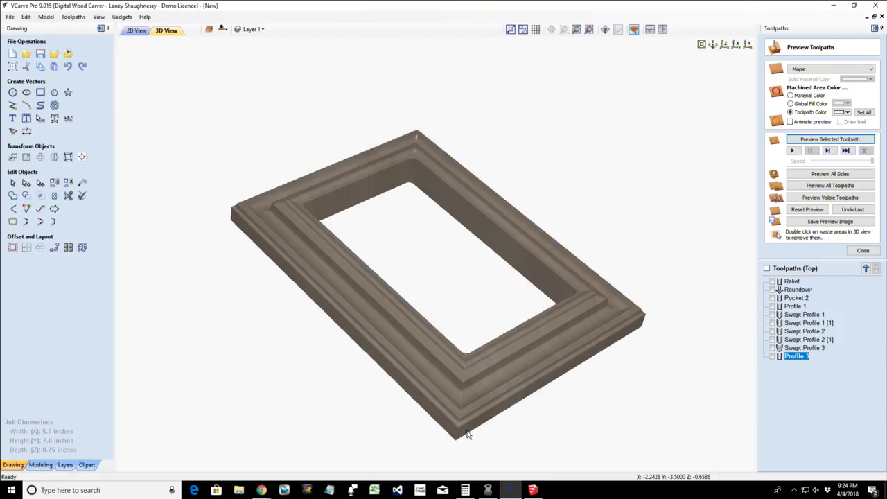
{"action": "scroll", "coordinate": [468, 432], "scroll_direction": "up", "scroll_amount": 2}
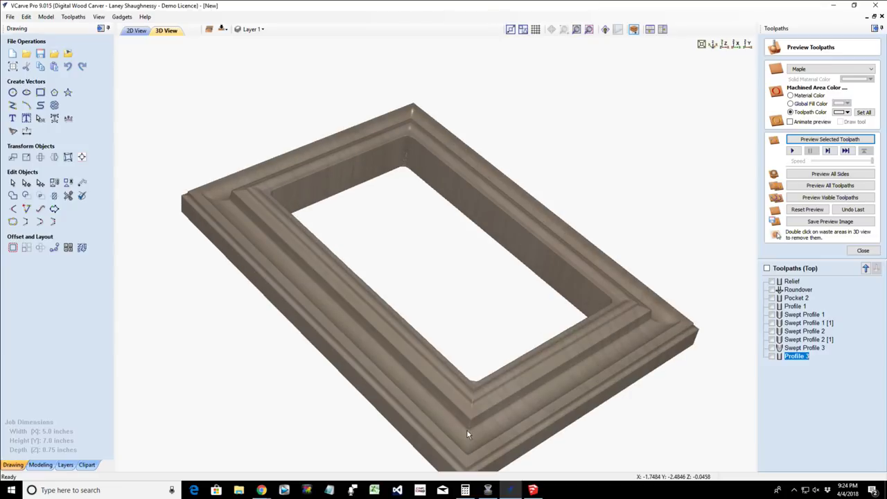
{"action": "scroll", "coordinate": [467, 431], "scroll_direction": "up", "scroll_amount": 1}
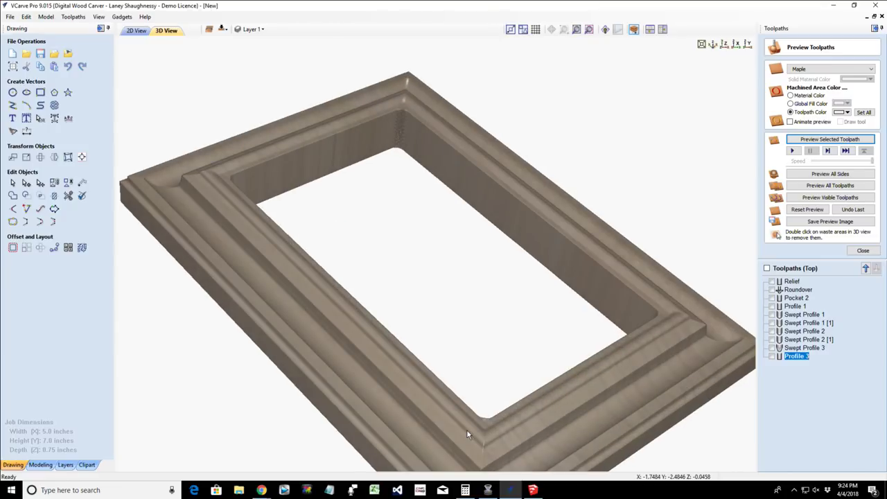
{"action": "scroll", "coordinate": [468, 430], "scroll_direction": "down", "scroll_amount": 1}
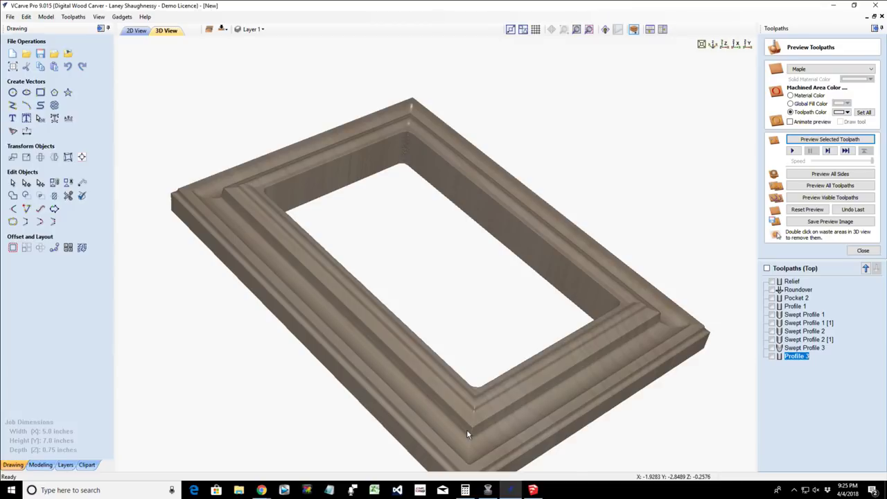
- Untick Vary Stepover in Swept Profile 3's moulding settings and close the form
{"action": "double_click", "coordinate": [804, 348]}
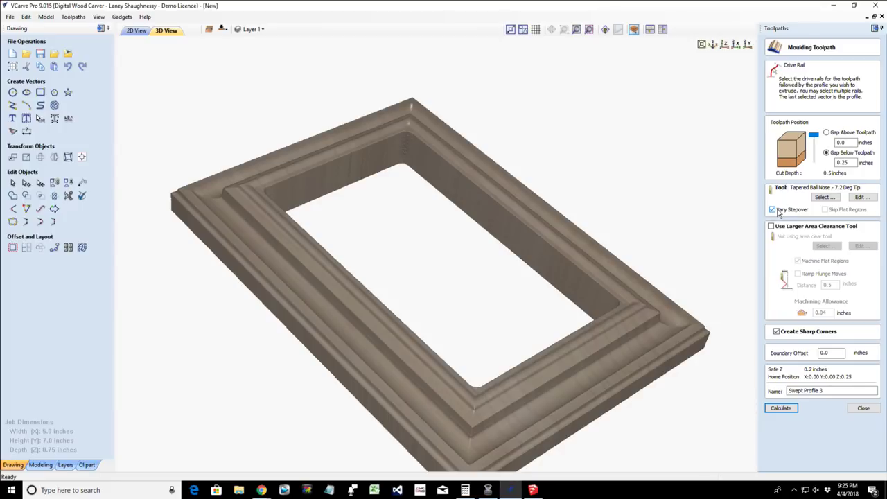
{"action": "left_click", "coordinate": [774, 210]}
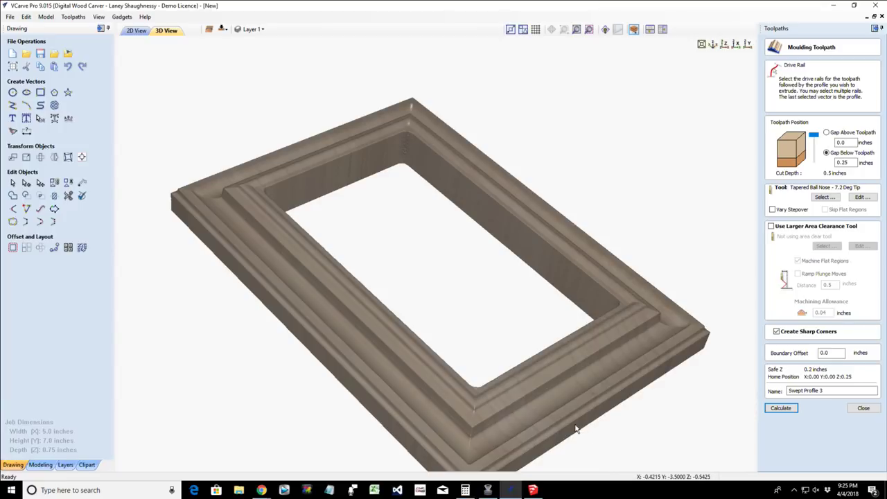
{"action": "left_click_drag", "start_coordinate": [575, 428], "coordinate": [521, 419]}
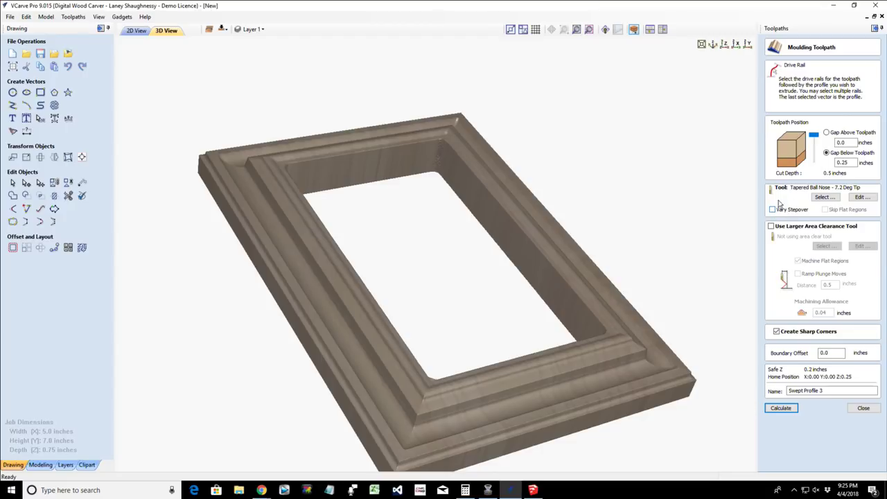
{"action": "left_click", "coordinate": [864, 408]}
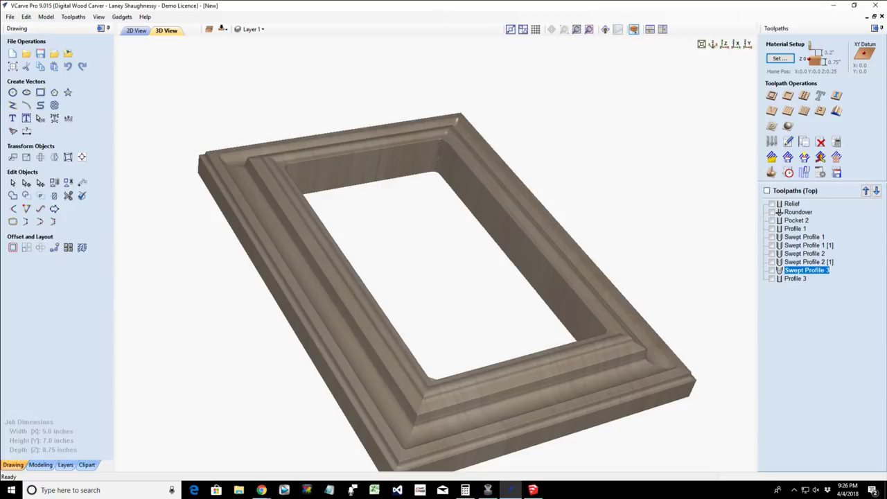
- Open the video tutorials index and highlight the Moulding Toolpath description under 2.5D Toolpaths
{"action": "left_click", "coordinate": [145, 17]}
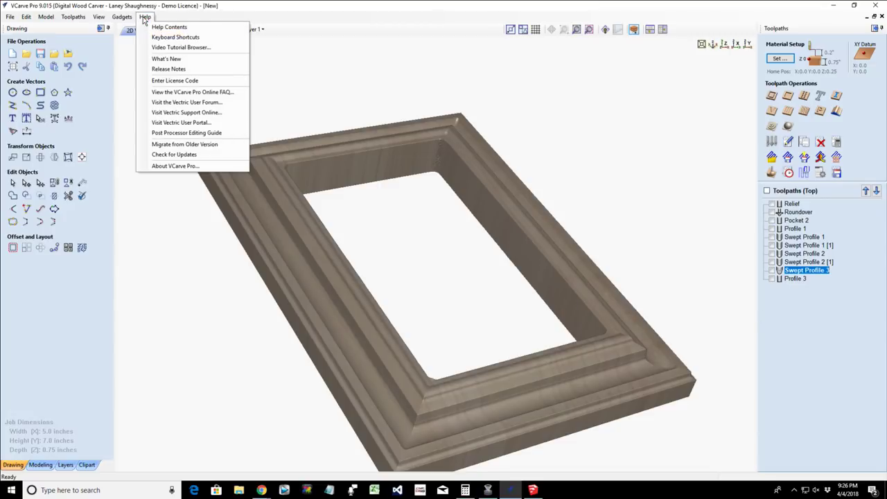
{"action": "left_click", "coordinate": [175, 49]}
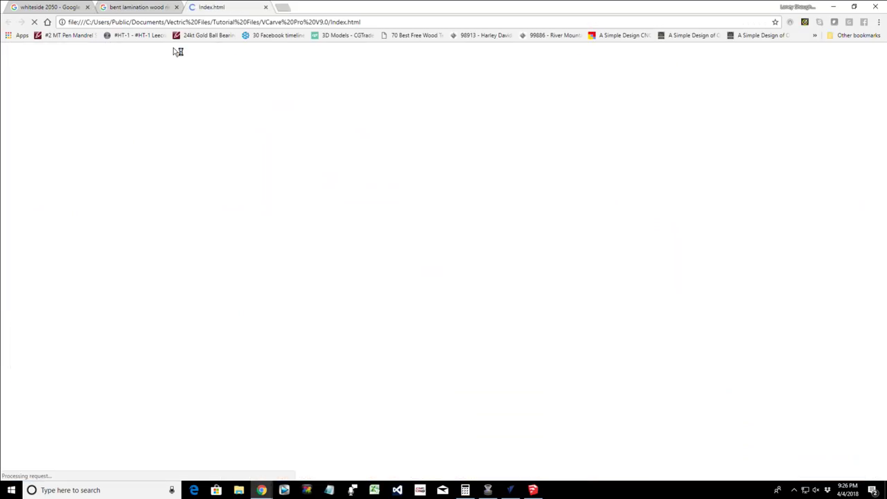
{"action": "scroll", "coordinate": [380, 204], "scroll_direction": "down", "scroll_amount": 2}
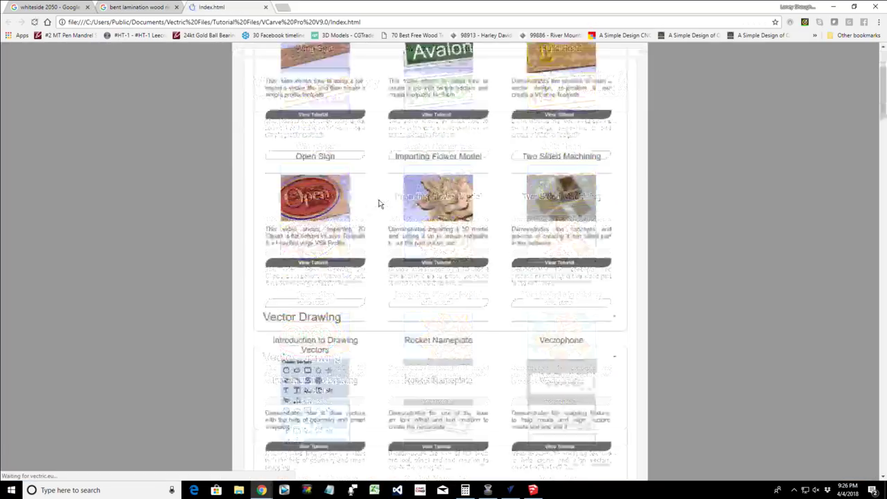
{"action": "scroll", "coordinate": [380, 203], "scroll_direction": "down", "scroll_amount": 5}
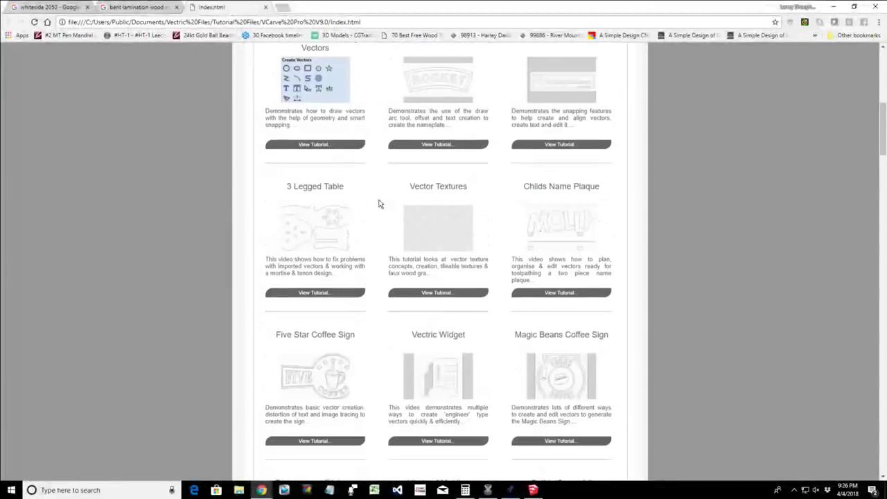
{"action": "scroll", "coordinate": [380, 203], "scroll_direction": "down", "scroll_amount": 5}
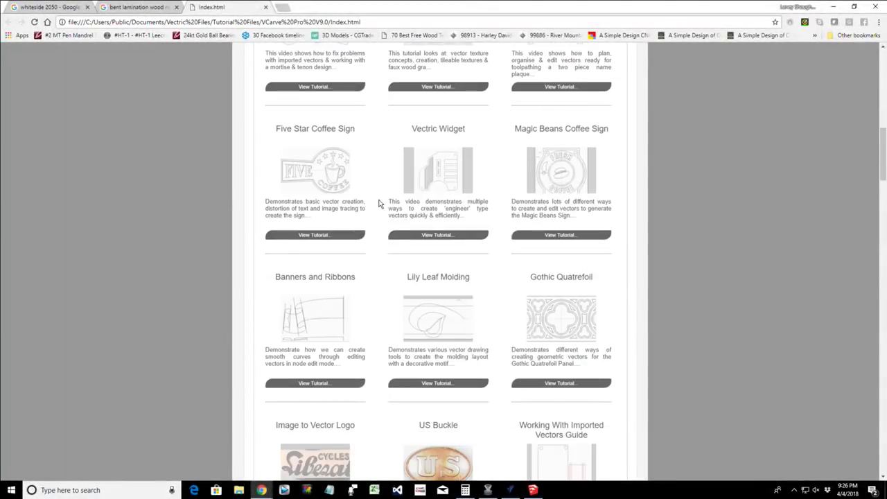
{"action": "scroll", "coordinate": [380, 204], "scroll_direction": "down", "scroll_amount": 7}
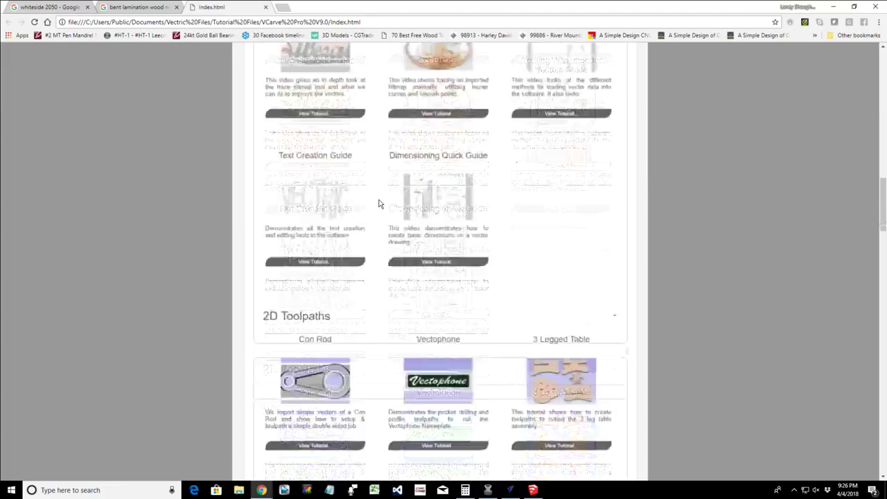
{"action": "scroll", "coordinate": [380, 204], "scroll_direction": "down", "scroll_amount": 6}
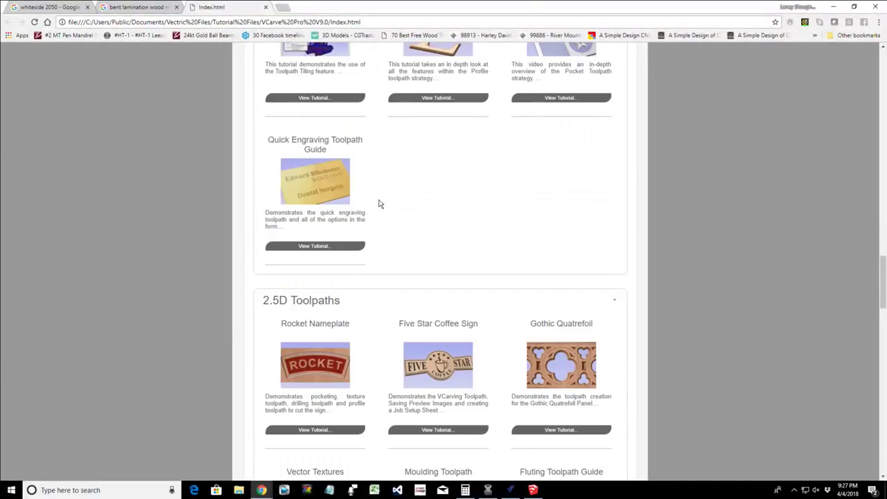
{"action": "scroll", "coordinate": [380, 204], "scroll_direction": "down", "scroll_amount": 3}
{"action": "scroll", "coordinate": [380, 204], "scroll_direction": "down", "scroll_amount": 1}
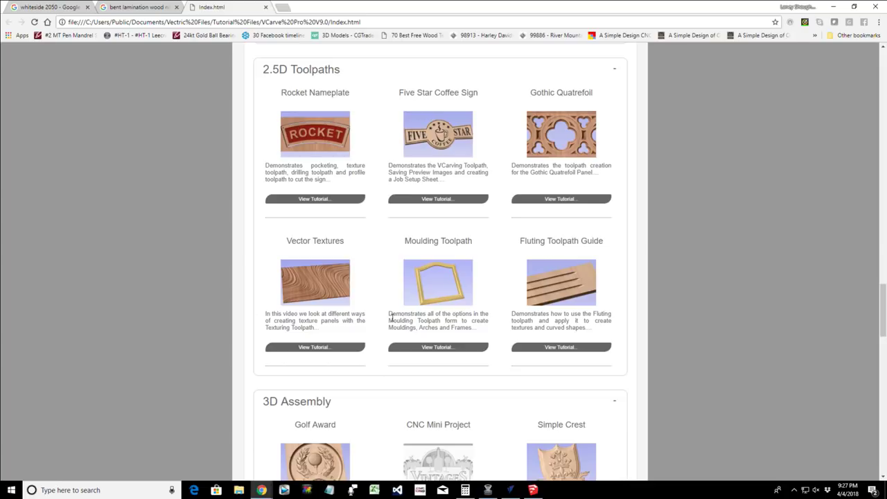
{"action": "left_click_drag", "start_coordinate": [389, 313], "coordinate": [487, 332]}
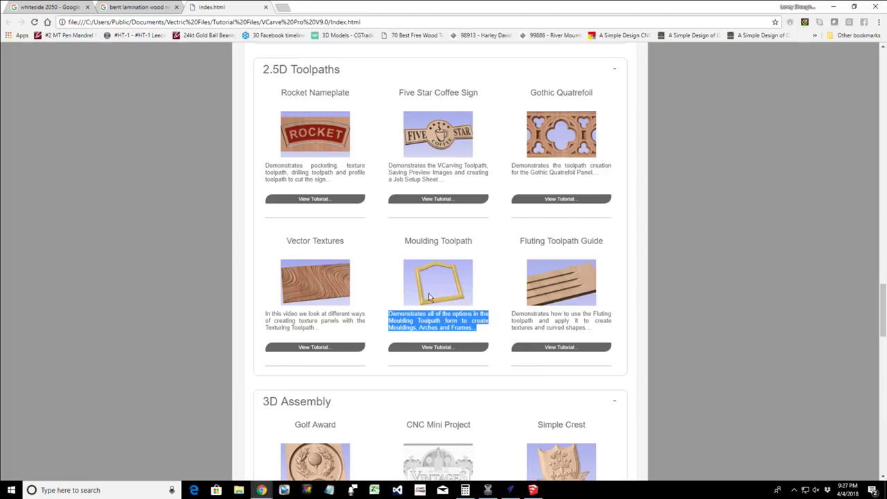
{"action": "scroll", "coordinate": [429, 299], "scroll_direction": "down", "scroll_amount": 1}
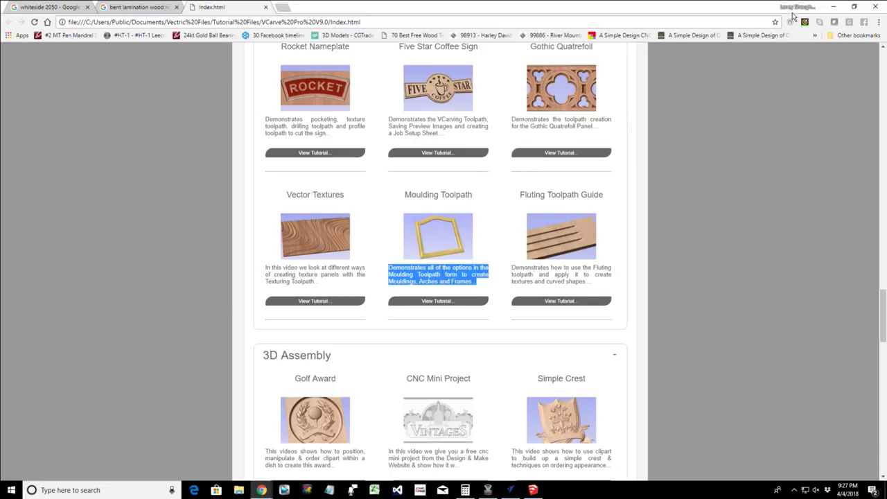
- Back in VCarve Pro, reopen Swept Profile 3 and toggle Vary Stepover
{"action": "left_click", "coordinate": [835, 7]}
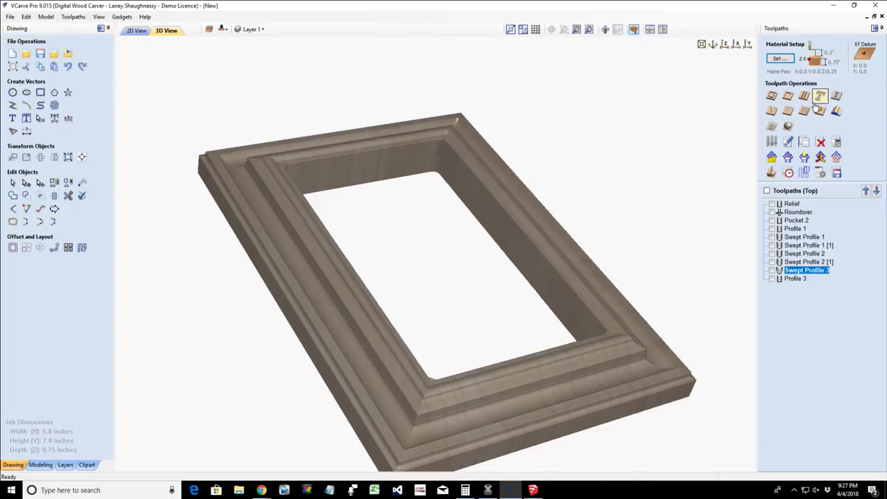
{"action": "double_click", "coordinate": [791, 269]}
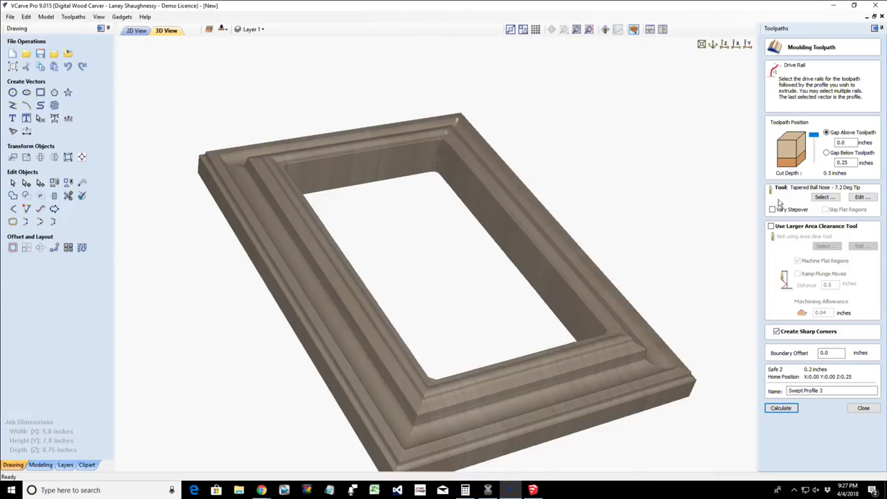
{"action": "left_click", "coordinate": [773, 210]}
- Orbit the frame model in 3D, then show the flat 2D view of the job
{"action": "left_click_drag", "start_coordinate": [445, 447], "coordinate": [520, 418]}
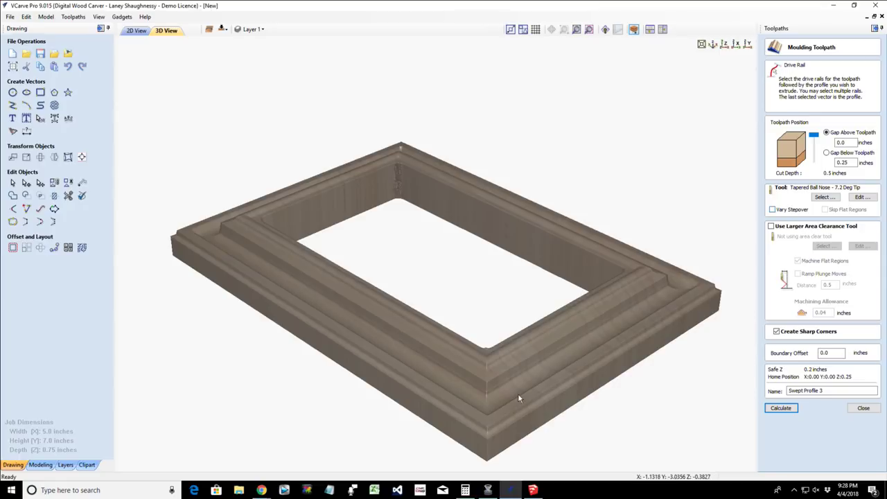
{"action": "left_click_drag", "start_coordinate": [508, 411], "coordinate": [465, 426]}
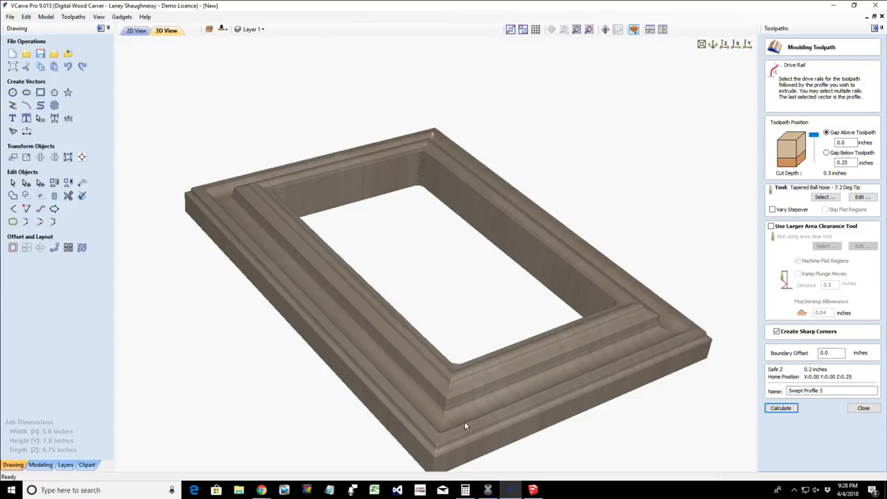
{"action": "scroll", "coordinate": [464, 424], "scroll_direction": "down", "scroll_amount": 1}
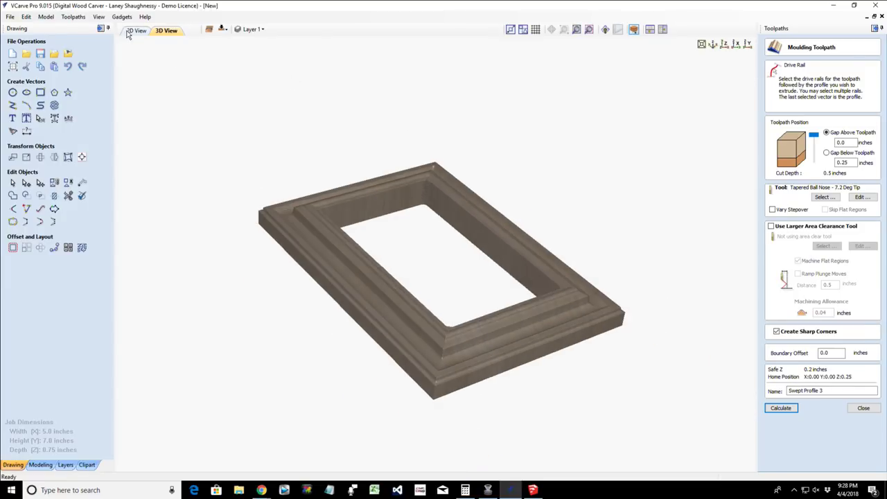
{"action": "left_click", "coordinate": [137, 30]}
- Recalculate Swept Profile 3, close its form, and delete all the selected frame vectors
{"action": "scroll", "coordinate": [330, 235], "scroll_direction": "down", "scroll_amount": 2}
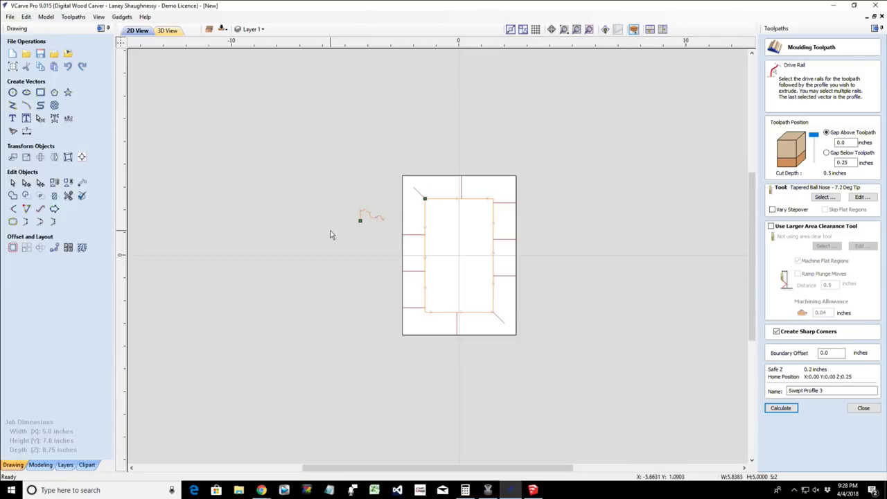
{"action": "scroll", "coordinate": [330, 235], "scroll_direction": "up", "scroll_amount": 2}
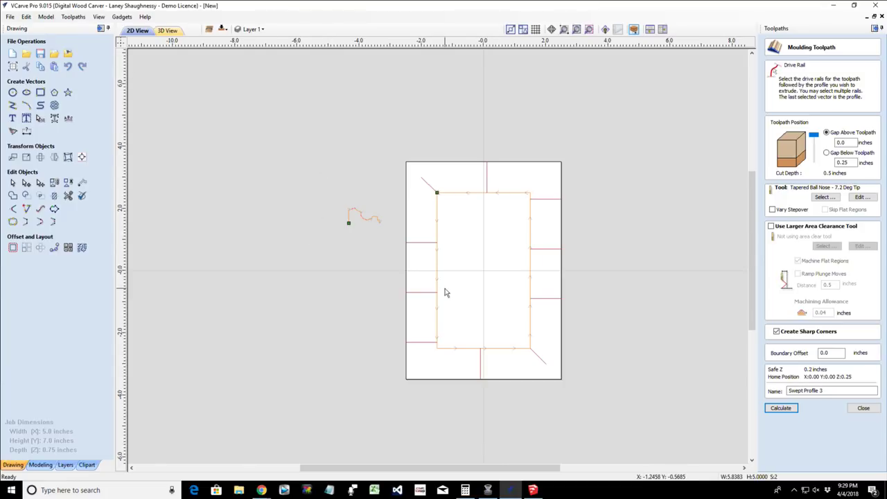
{"action": "scroll", "coordinate": [470, 303], "scroll_direction": "up", "scroll_amount": 2}
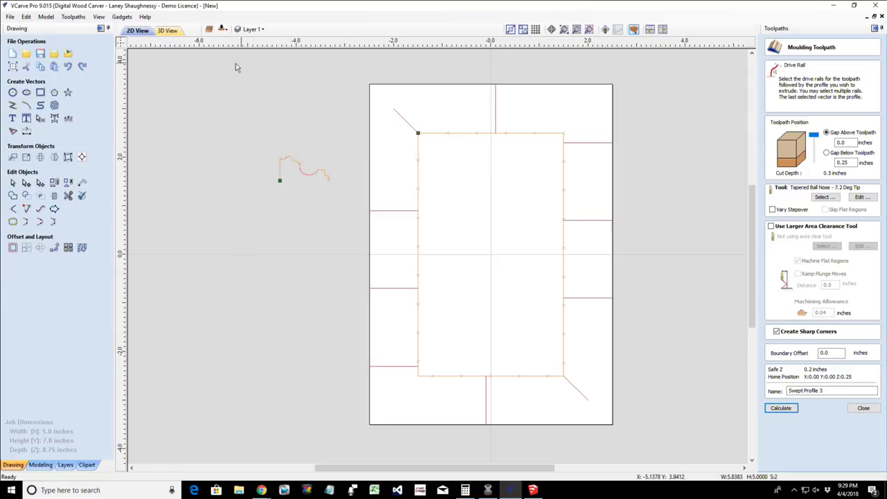
{"action": "left_click", "coordinate": [781, 408]}
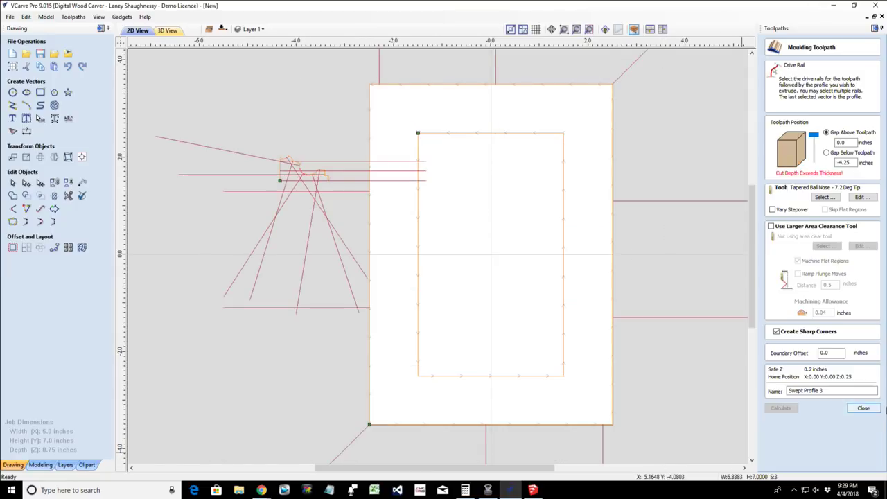
{"action": "left_click", "coordinate": [863, 408]}
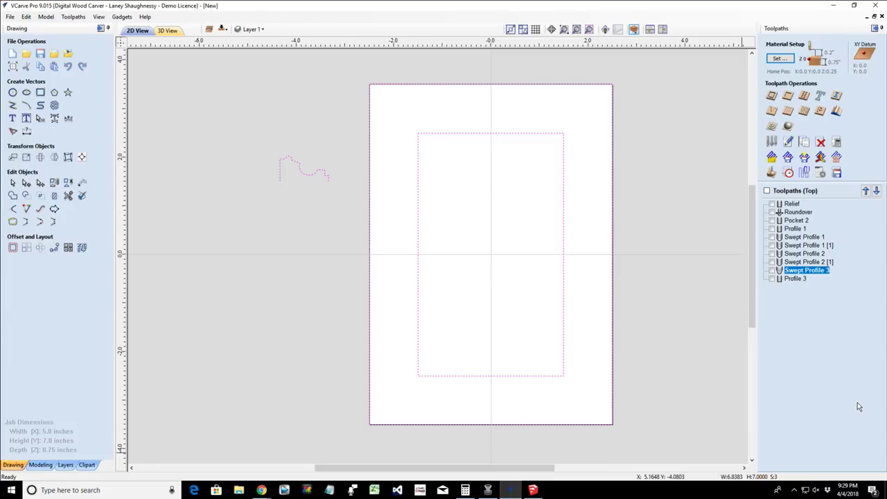
{"action": "key", "text": "Delete"}
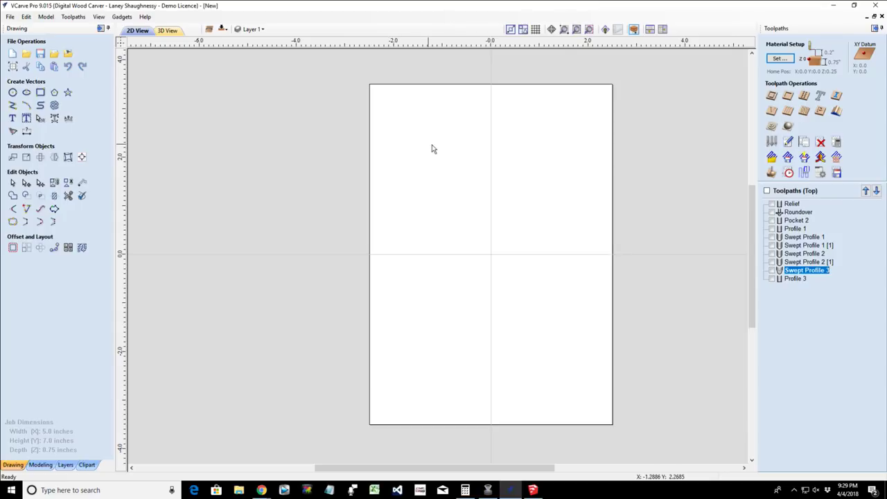
- Draw a small circle in the upper-left area of the empty sheet
{"action": "left_click", "coordinate": [12, 94]}
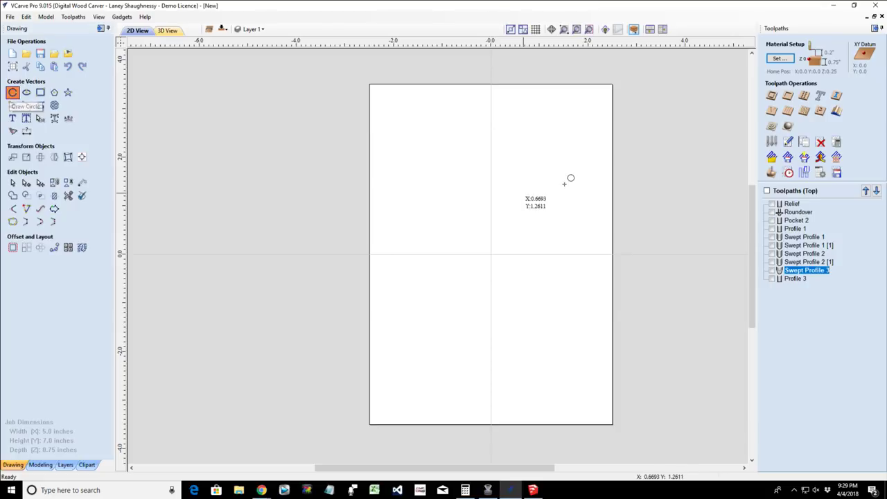
{"action": "left_click_drag", "start_coordinate": [425, 161], "coordinate": [449, 175]}
{"action": "type", "text": ".778"}
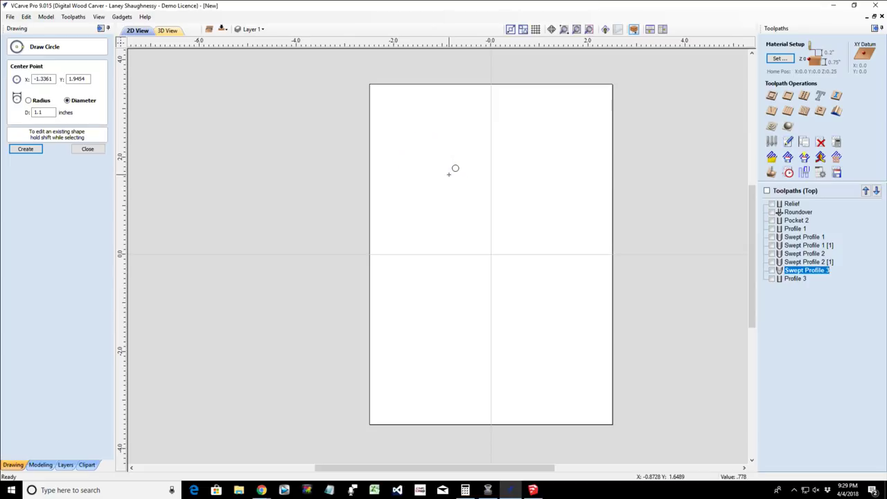
{"action": "left_click", "coordinate": [449, 174]}
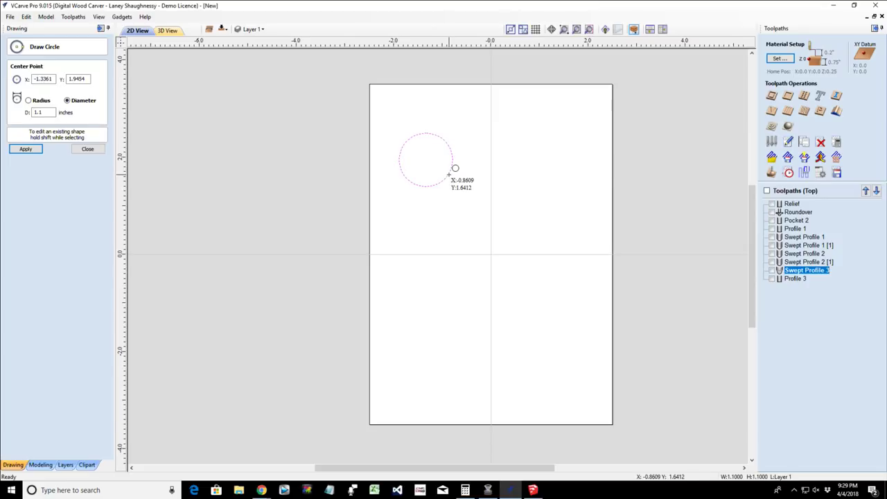
{"action": "left_click", "coordinate": [88, 150]}
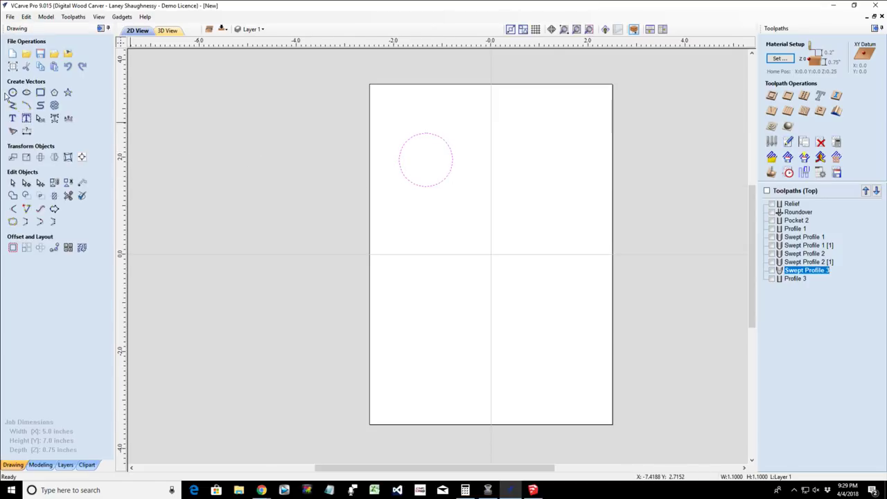
- Resize the circle to a 0.778-inch diameter and select it
{"action": "left_click", "coordinate": [12, 94]}
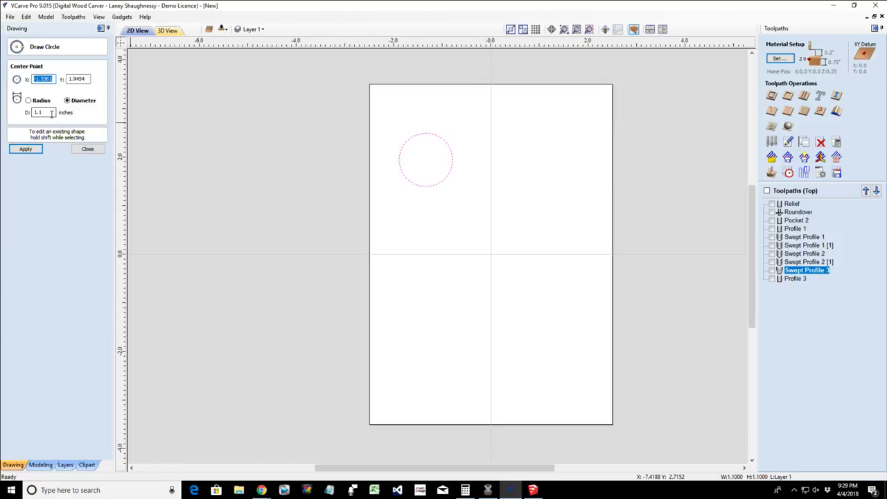
{"action": "type", "text": ".778"}
{"action": "key", "text": "Return"}
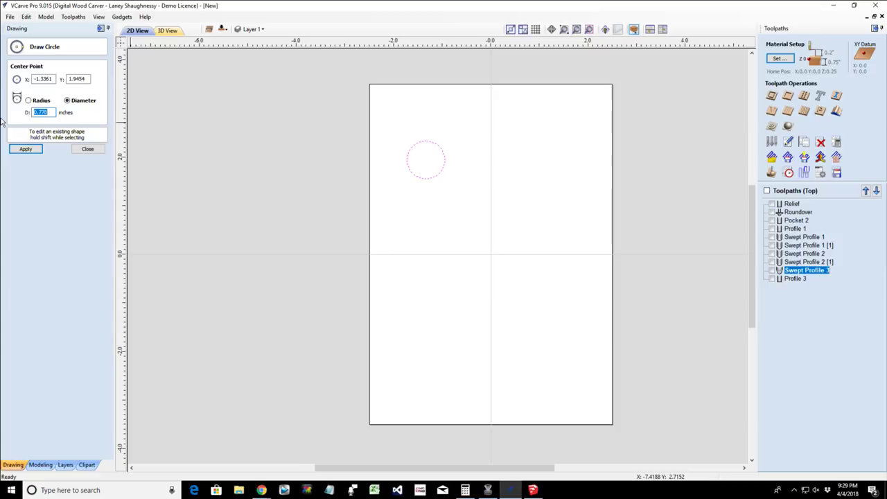
{"action": "left_click", "coordinate": [27, 152]}
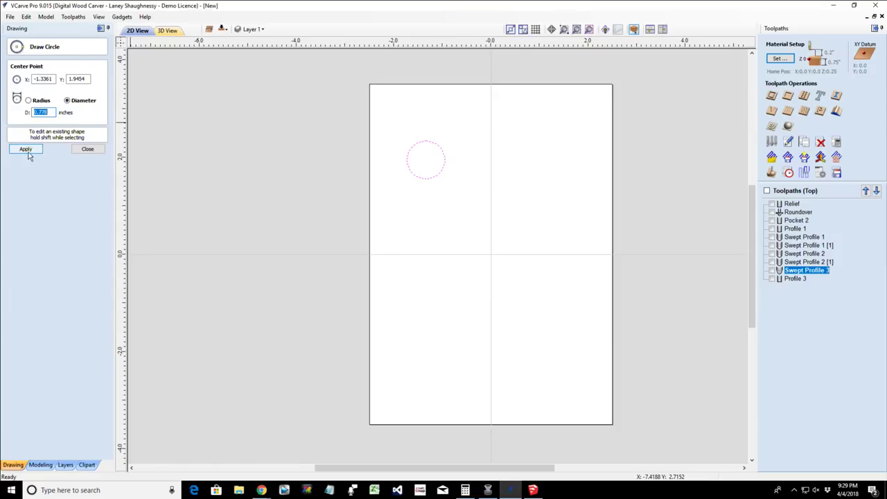
{"action": "left_click", "coordinate": [87, 149]}
{"action": "left_click", "coordinate": [424, 142]}
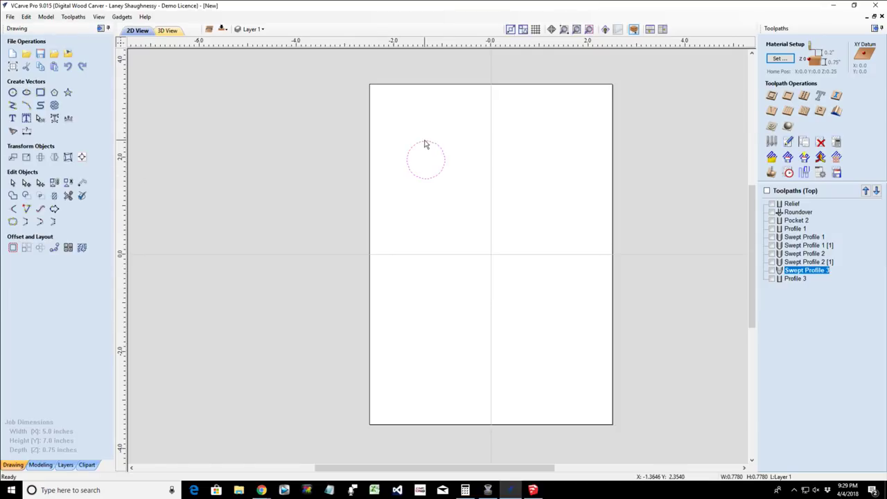
{"action": "left_click", "coordinate": [13, 247]}
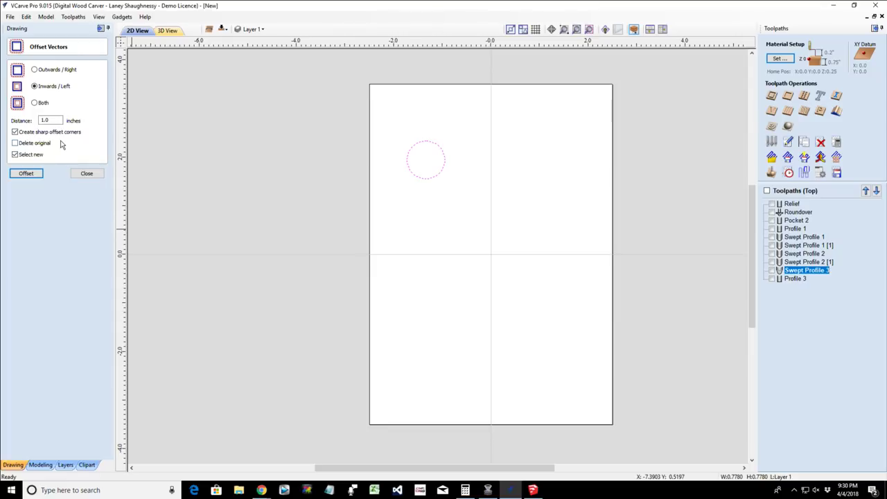
- Offset the 0.778-inch circle 0.375 inches outward into a concentric outer circle
{"action": "left_click_drag", "start_coordinate": [61, 121], "coordinate": [31, 122]}
{"action": "type", "text": ".375"}
{"action": "left_click", "coordinate": [21, 177]}
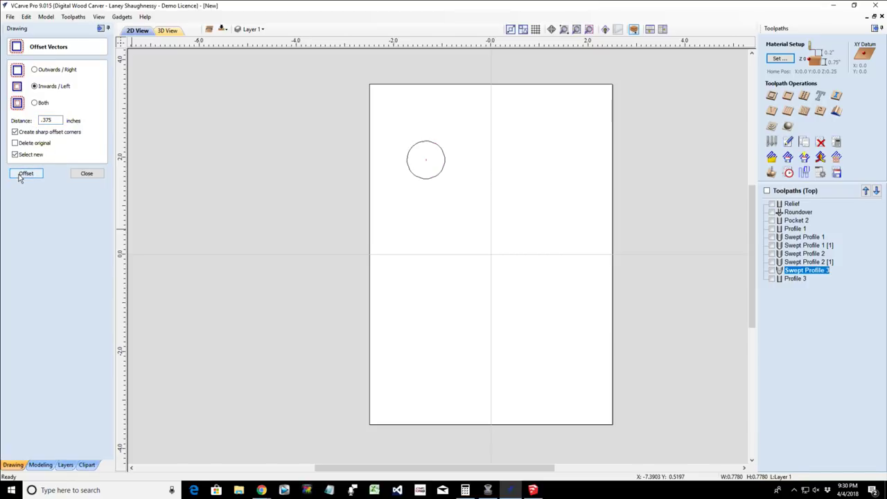
{"action": "left_click", "coordinate": [34, 69]}
{"action": "left_click", "coordinate": [25, 178]}
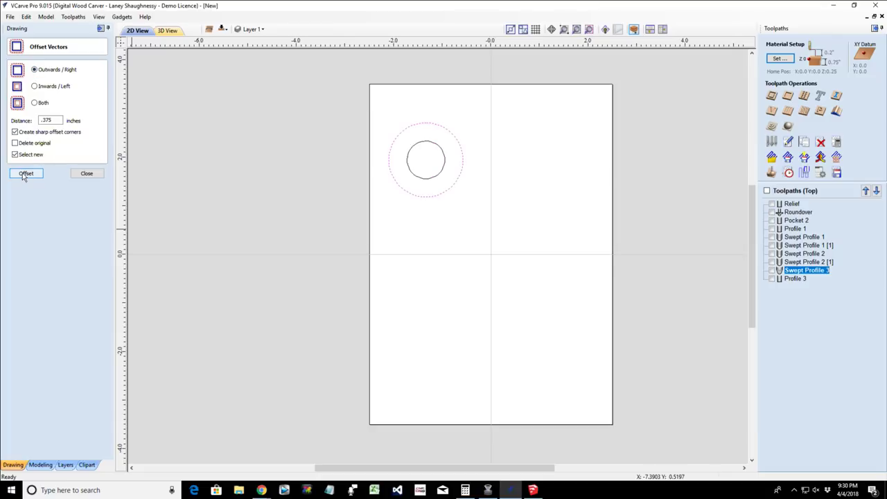
{"action": "left_click", "coordinate": [84, 174]}
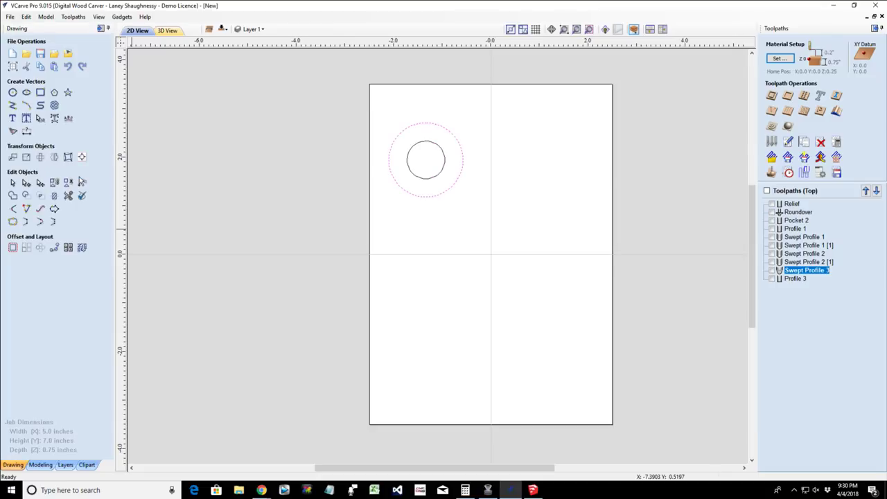
{"action": "left_click", "coordinate": [419, 212]}
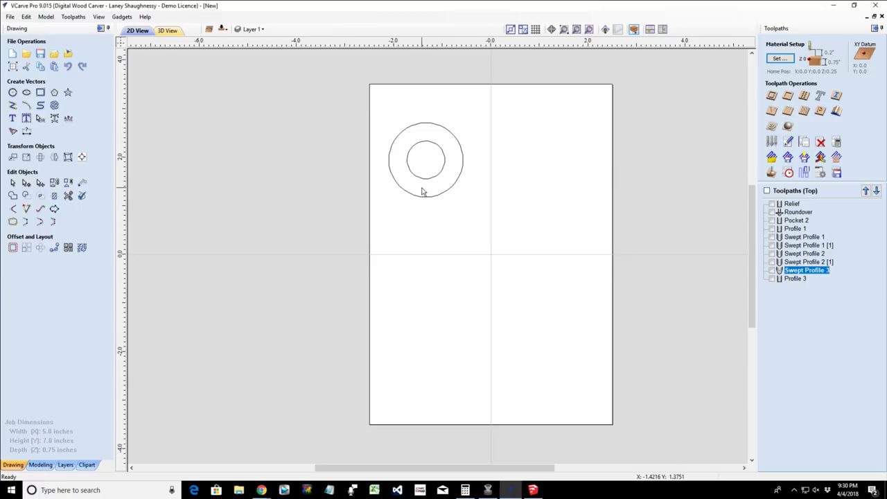
- Calculate Profile 4 on the outer circle: 0.375-inch deep with the Ogee form tool
{"action": "left_click", "coordinate": [429, 199]}
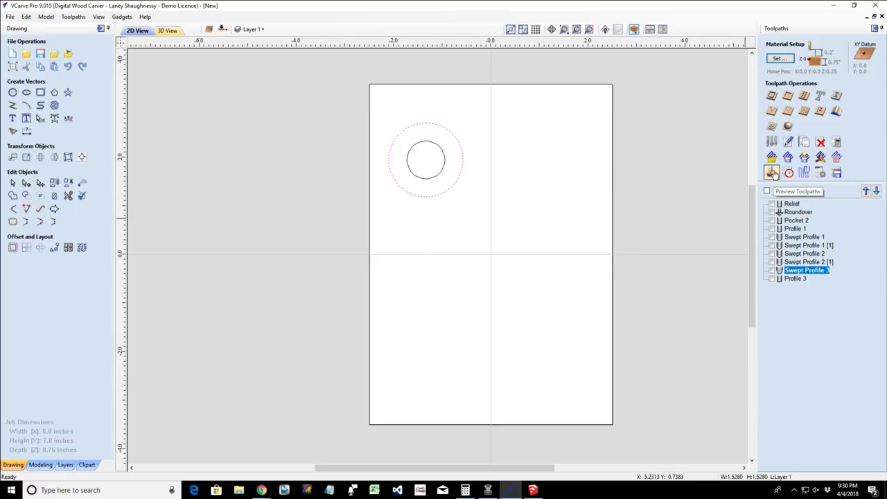
{"action": "left_click", "coordinate": [773, 97]}
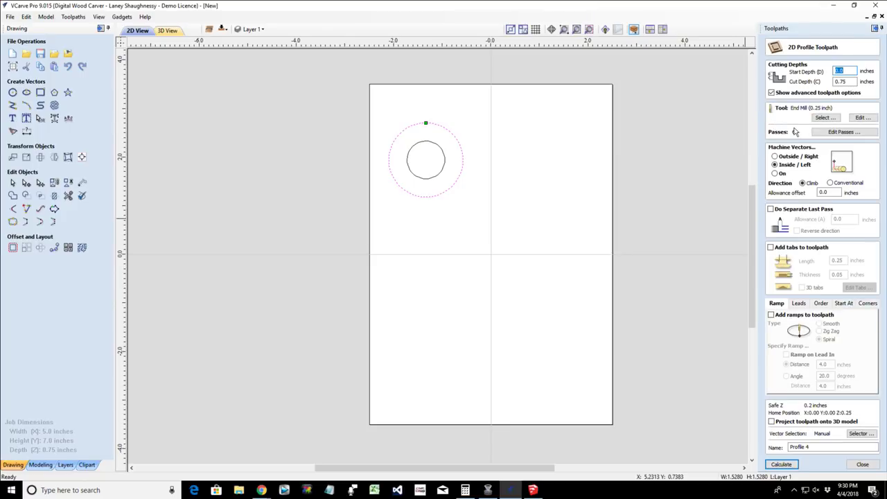
{"action": "left_click_drag", "start_coordinate": [847, 82], "coordinate": [827, 85]}
{"action": "type", "text": ".3"}
{"action": "left_click", "coordinate": [818, 119]}
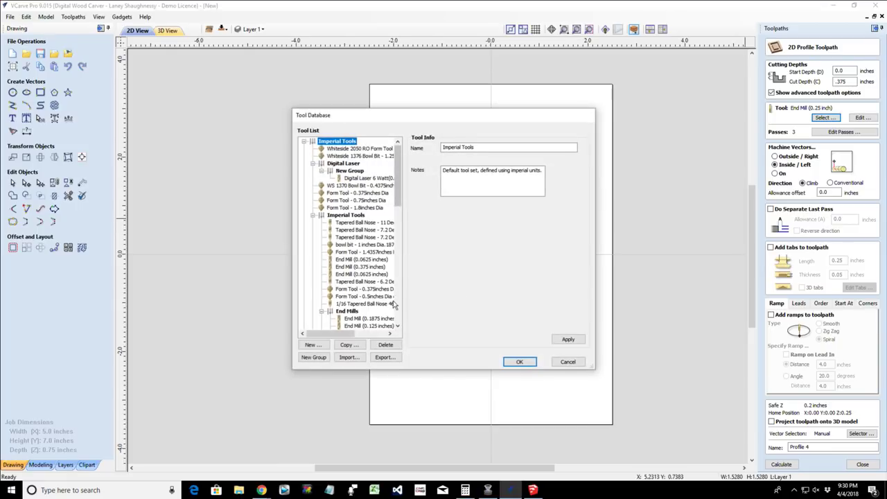
{"action": "left_click_drag", "start_coordinate": [398, 206], "coordinate": [398, 264]}
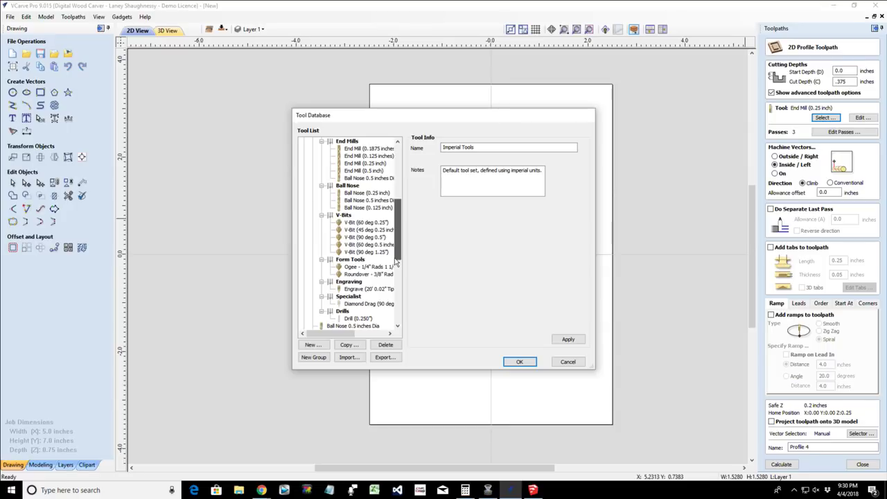
{"action": "left_click", "coordinate": [361, 268]}
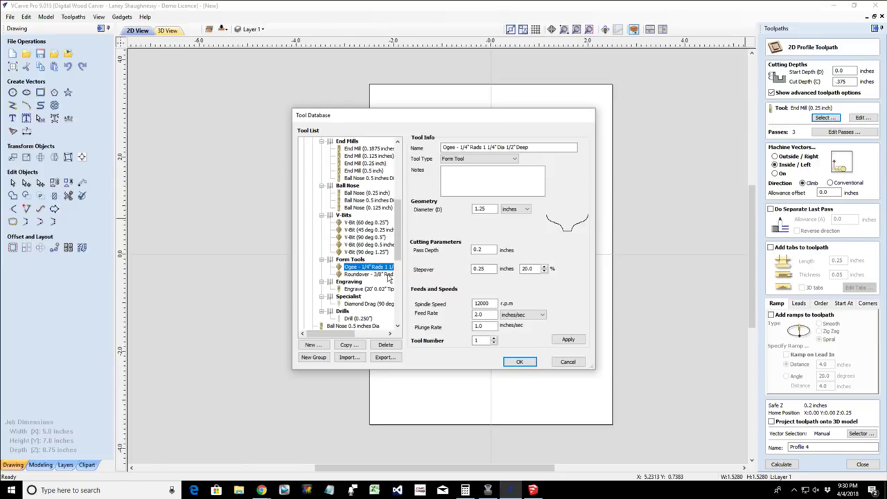
{"action": "left_click", "coordinate": [520, 362]}
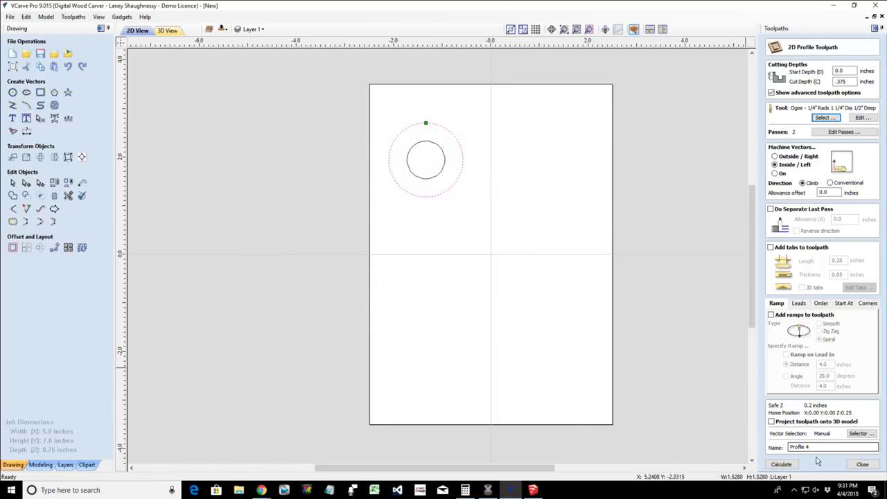
{"action": "left_click", "coordinate": [788, 466]}
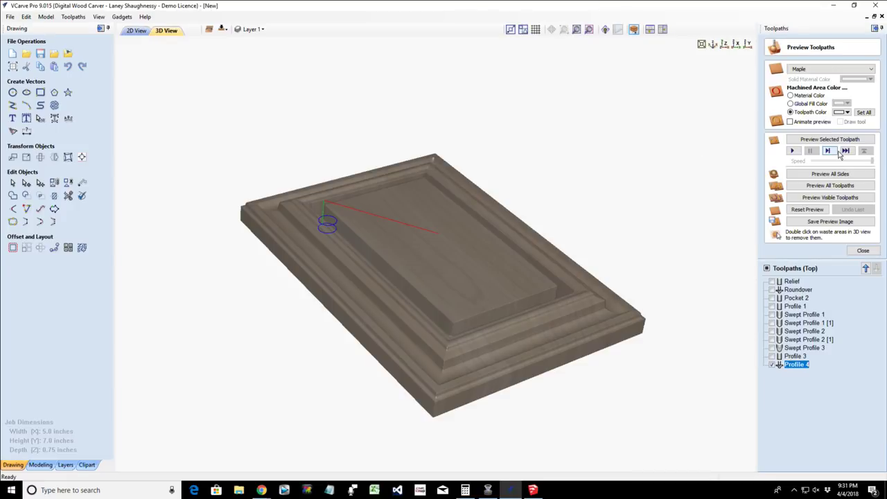
- Reset the preview stock and simulate Profile 4's ogee recess on the maple board
{"action": "left_click", "coordinate": [808, 210]}
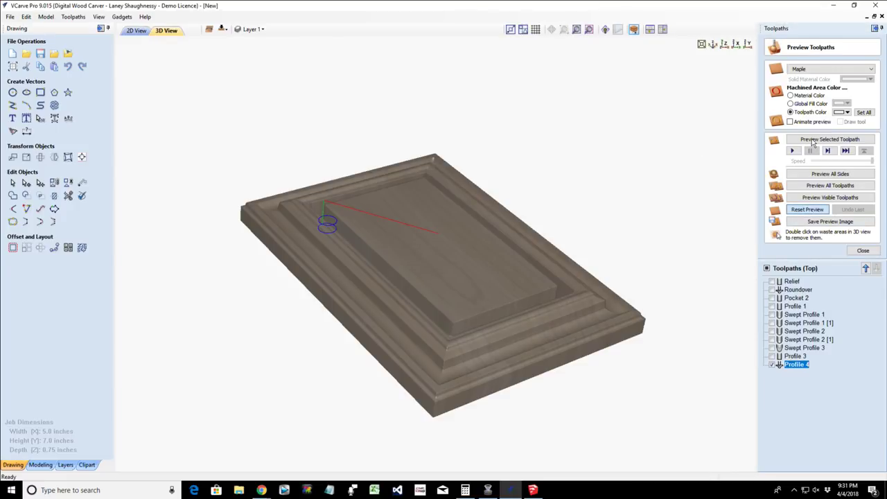
{"action": "left_click", "coordinate": [813, 140]}
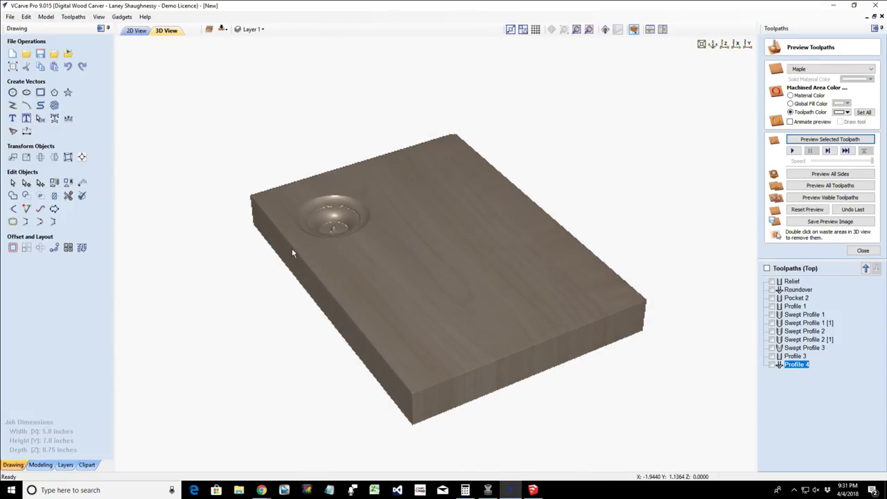
{"action": "scroll", "coordinate": [311, 227], "scroll_direction": "up", "scroll_amount": 1}
{"action": "scroll", "coordinate": [311, 222], "scroll_direction": "up", "scroll_amount": 1}
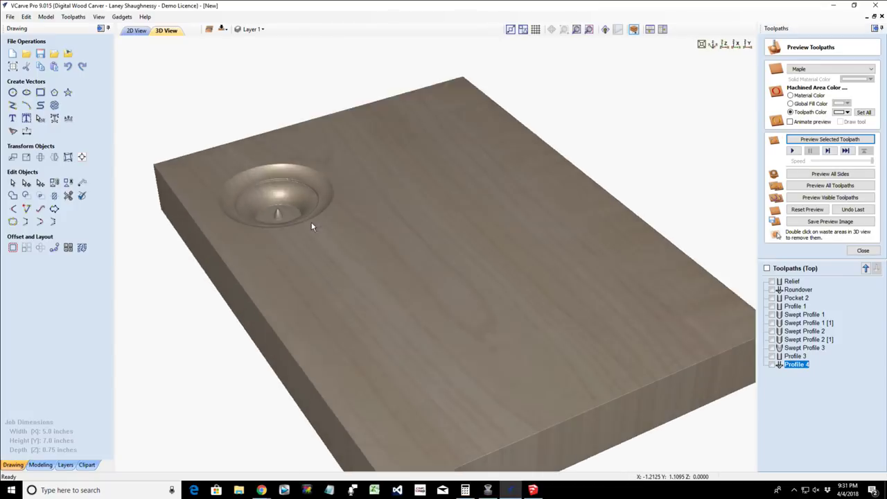
{"action": "scroll", "coordinate": [290, 233], "scroll_direction": "up", "scroll_amount": 1}
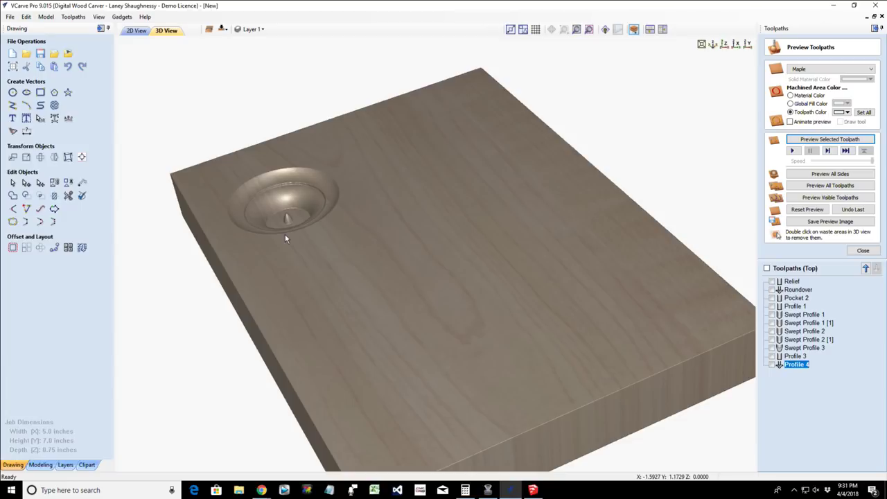
- Return to the 2D drawing with the small inner circle selected and the preview closed
{"action": "key", "text": "F2"}
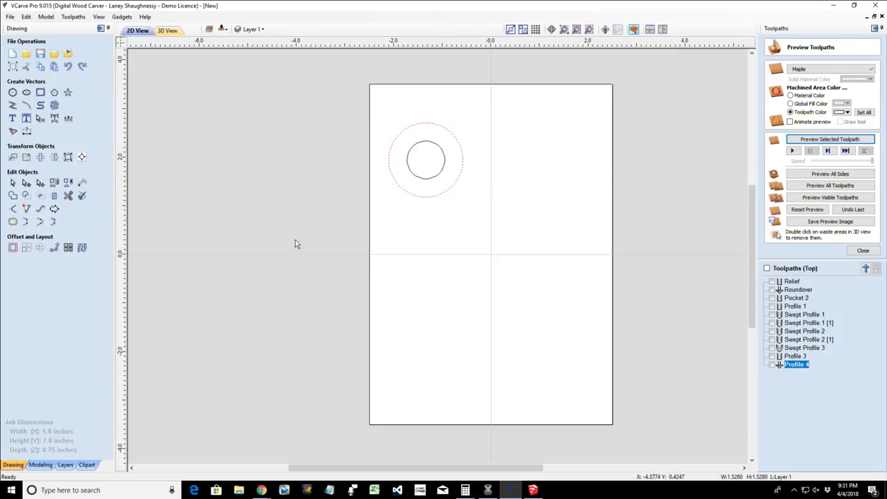
{"action": "left_click", "coordinate": [409, 175]}
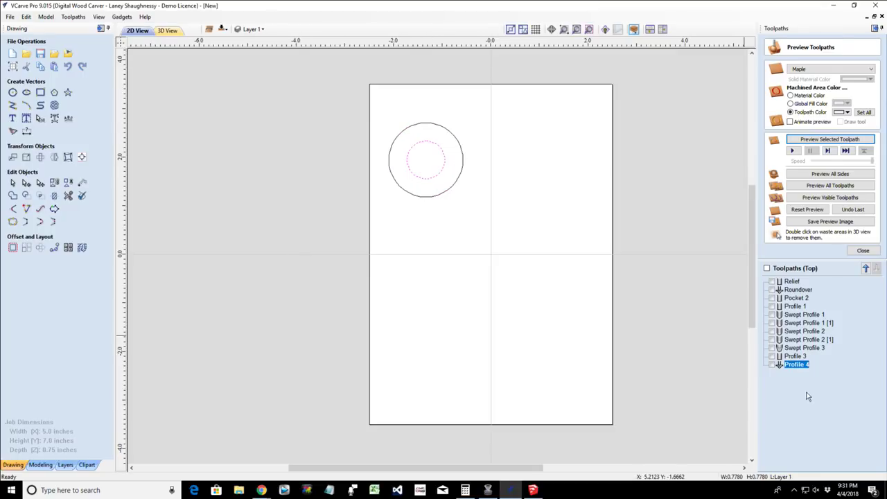
{"action": "left_click", "coordinate": [864, 250]}
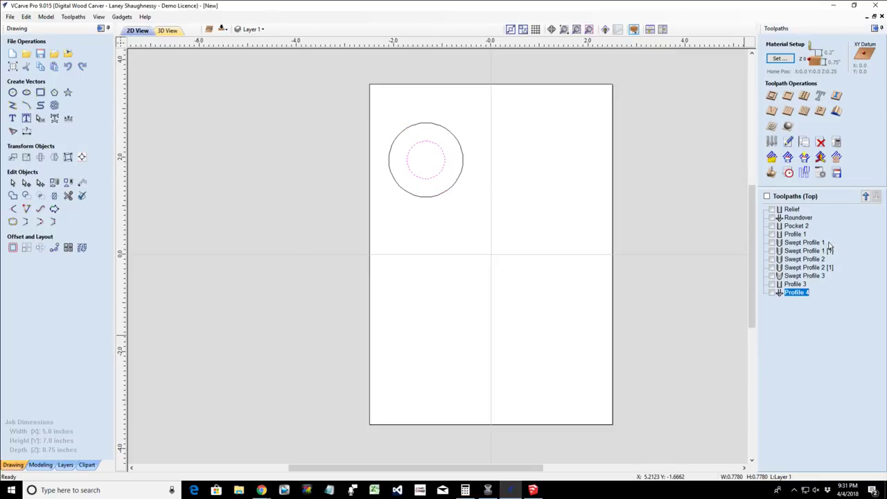
- Calculate a 0.75-inch-deep inside profile on the small circle using the 0.25-inch end mill
{"action": "left_click", "coordinate": [771, 128]}
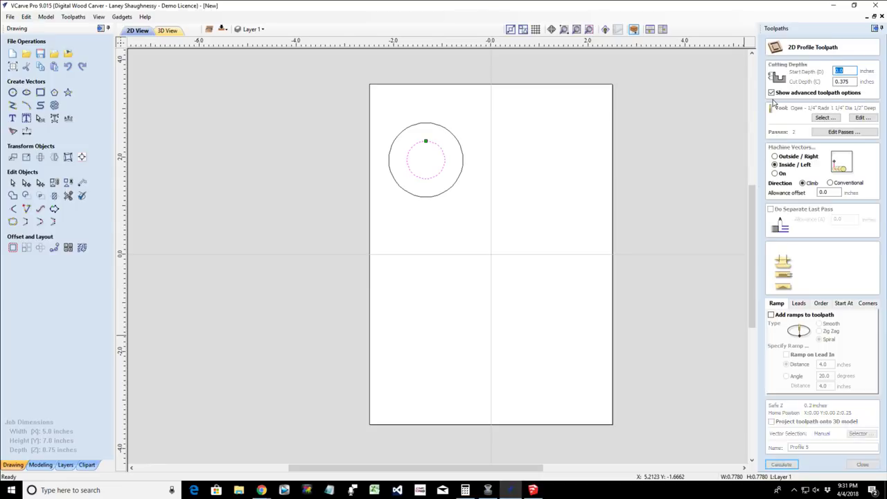
{"action": "key", "text": "Tab"}
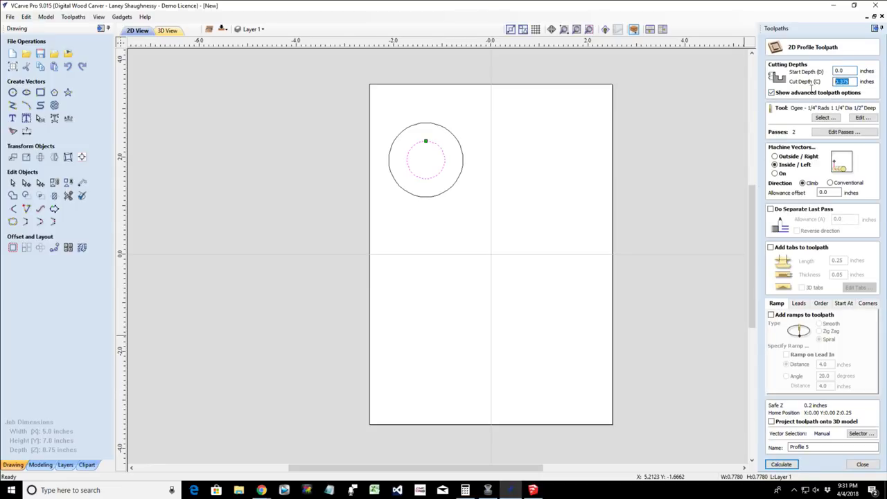
{"action": "type", "text": ".75"}
{"action": "left_click", "coordinate": [776, 157]}
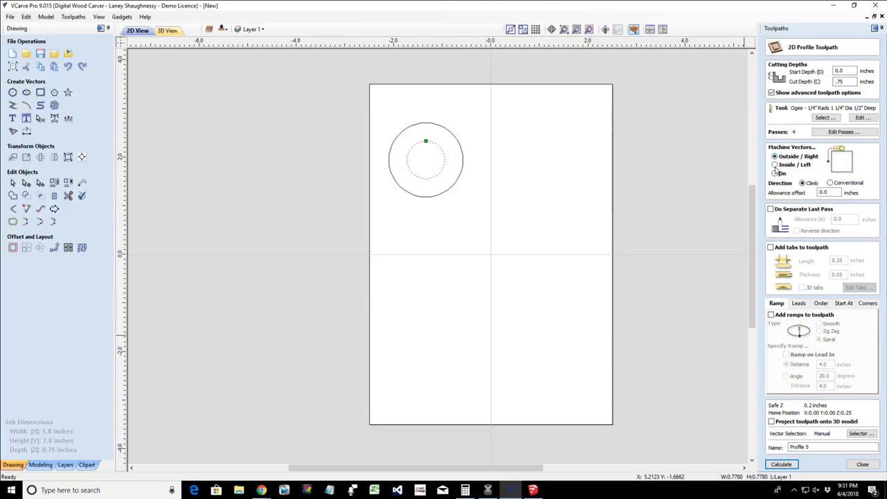
{"action": "left_click", "coordinate": [775, 165]}
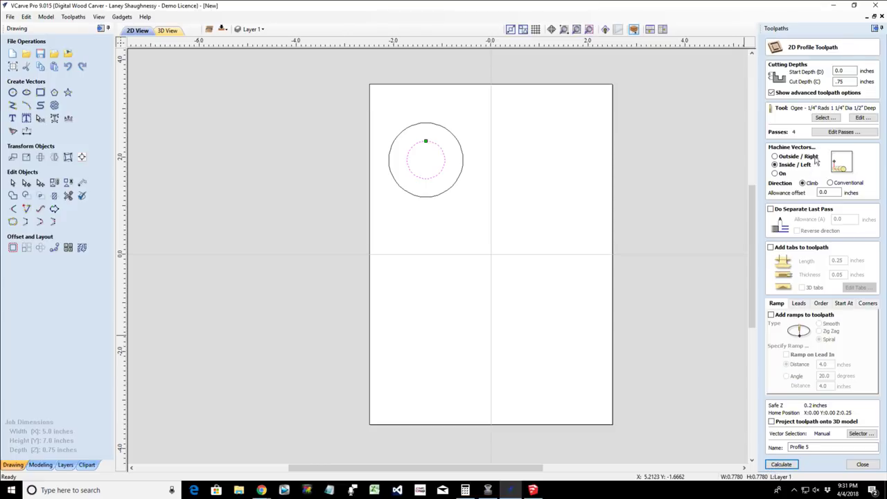
{"action": "left_click", "coordinate": [825, 118]}
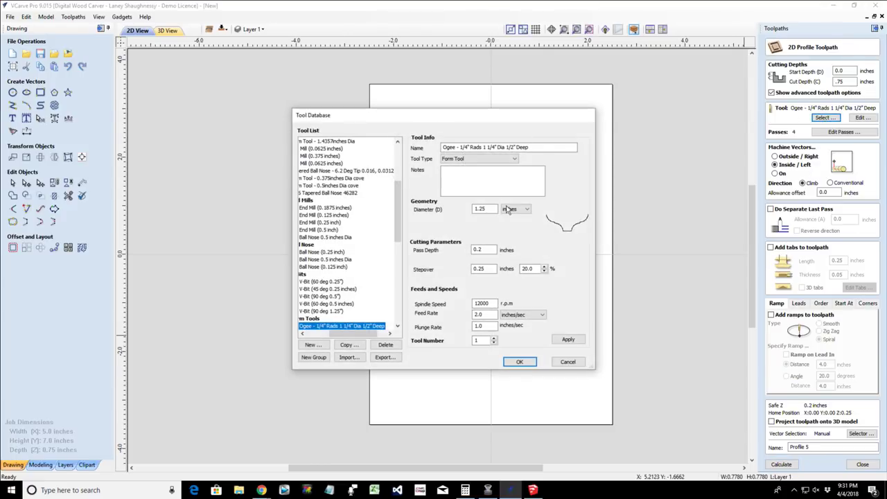
{"action": "left_click", "coordinate": [308, 334]}
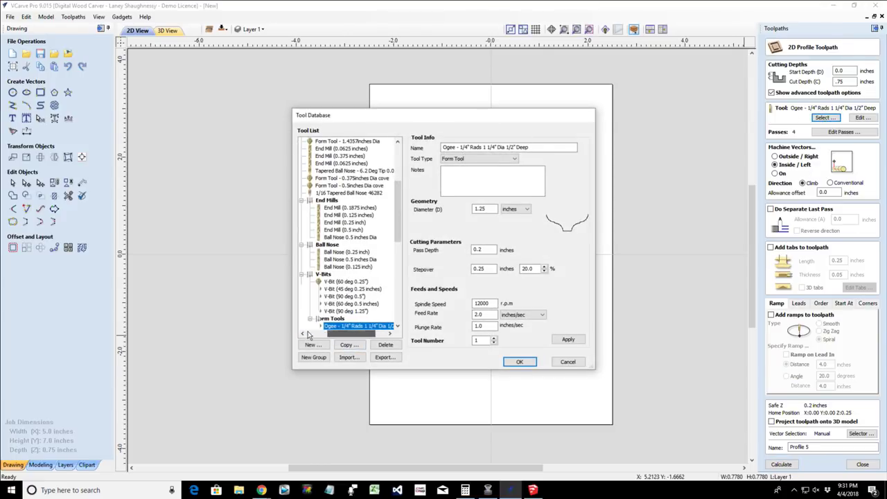
{"action": "left_click", "coordinate": [358, 223]}
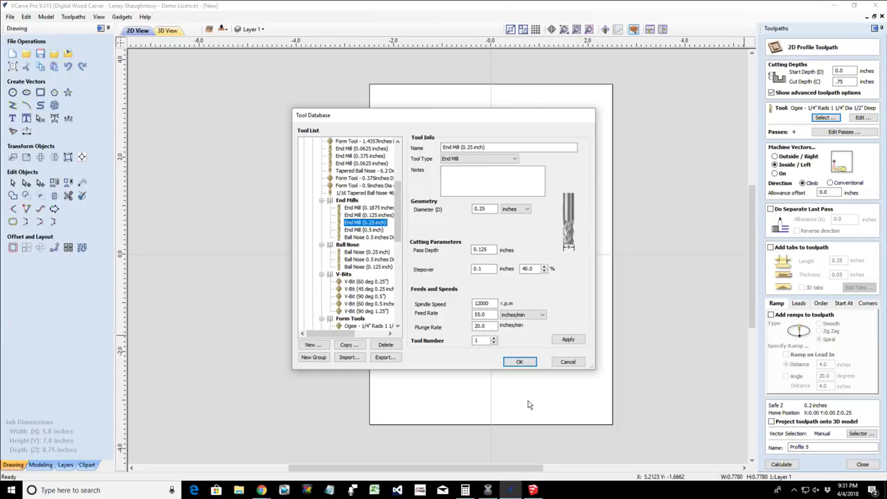
{"action": "left_click", "coordinate": [519, 362]}
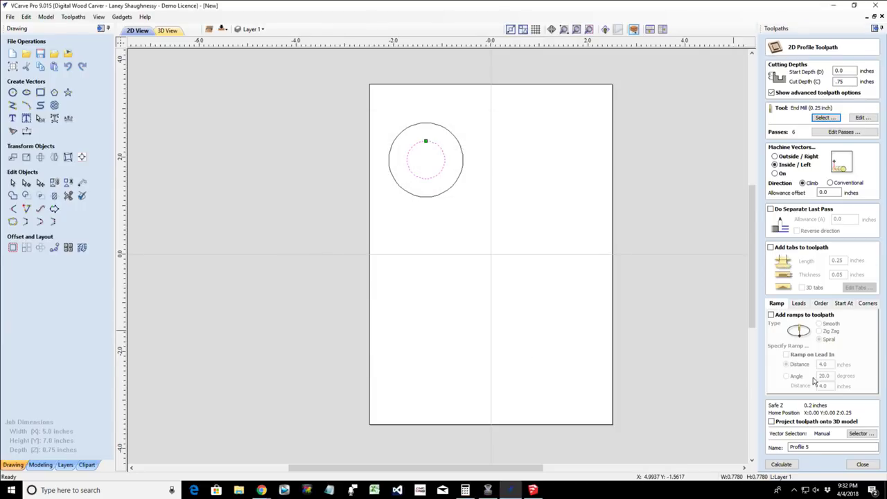
{"action": "left_click", "coordinate": [779, 466]}
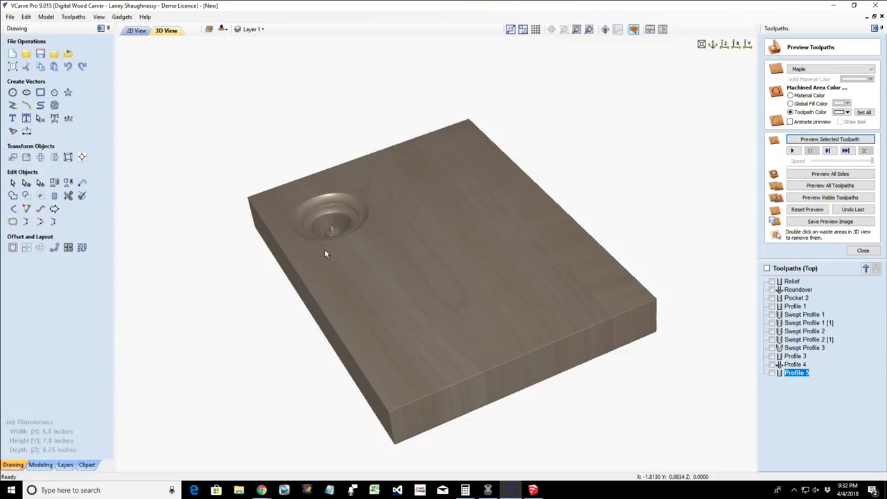
- Inspect the through-hole in the 3D preview, then bring up Profile 5's actions from 2D view
{"action": "left_click_drag", "start_coordinate": [359, 326], "coordinate": [321, 236]}
{"action": "scroll", "coordinate": [321, 235], "scroll_direction": "up", "scroll_amount": 2}
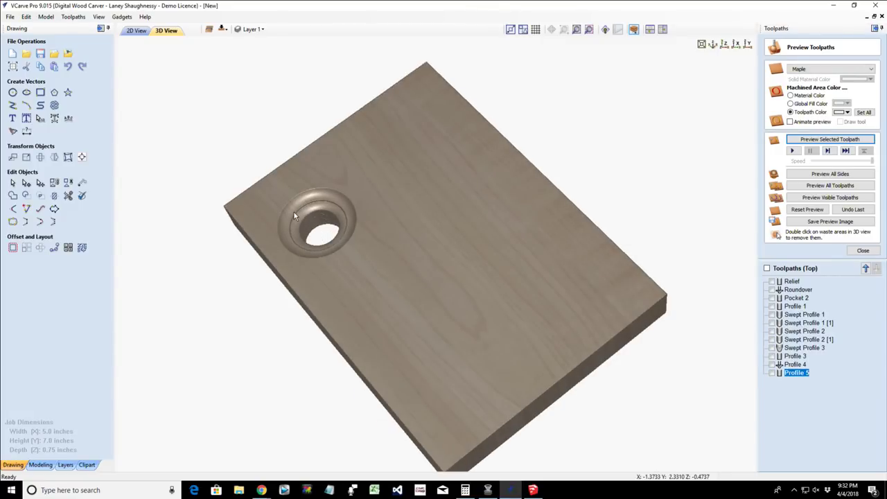
{"action": "scroll", "coordinate": [294, 213], "scroll_direction": "up", "scroll_amount": 2}
{"action": "scroll", "coordinate": [294, 217], "scroll_direction": "up", "scroll_amount": 1}
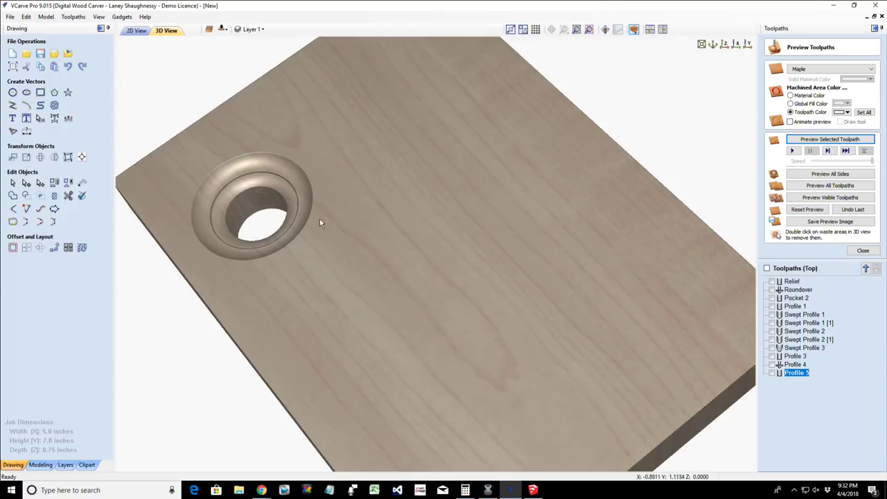
{"action": "left_click_drag", "start_coordinate": [348, 244], "coordinate": [255, 238]}
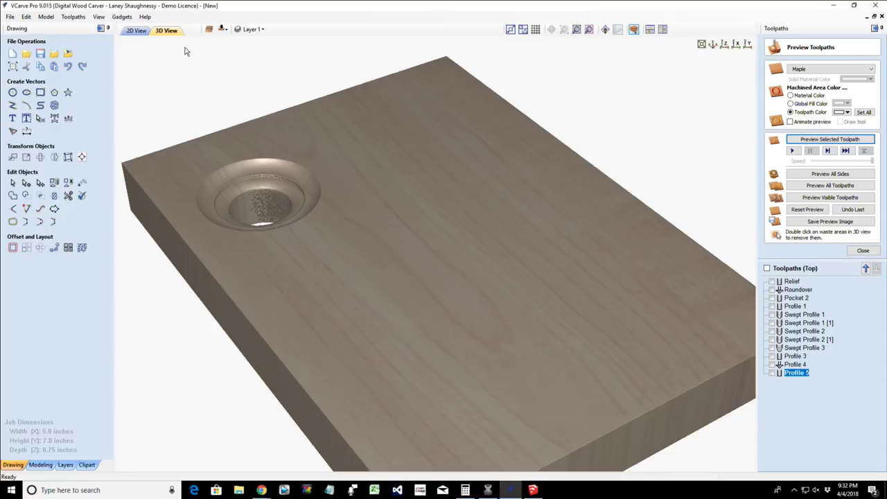
{"action": "left_click", "coordinate": [137, 31]}
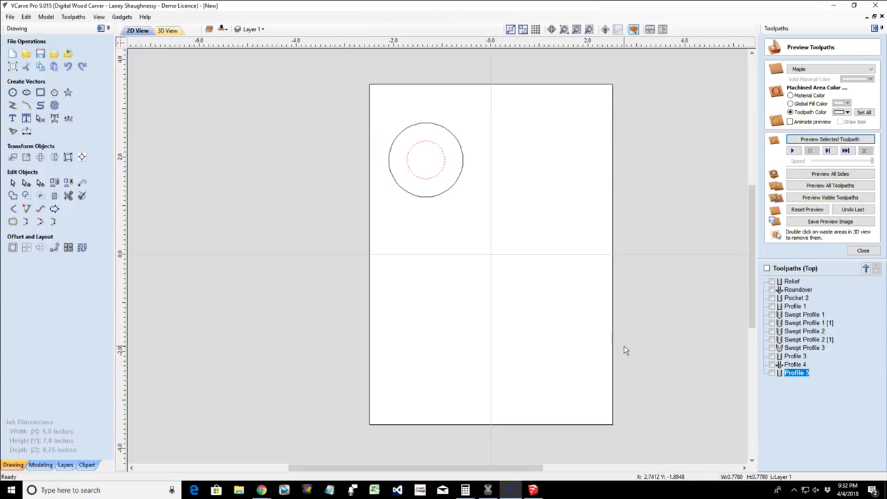
{"action": "right_click", "coordinate": [788, 375]}
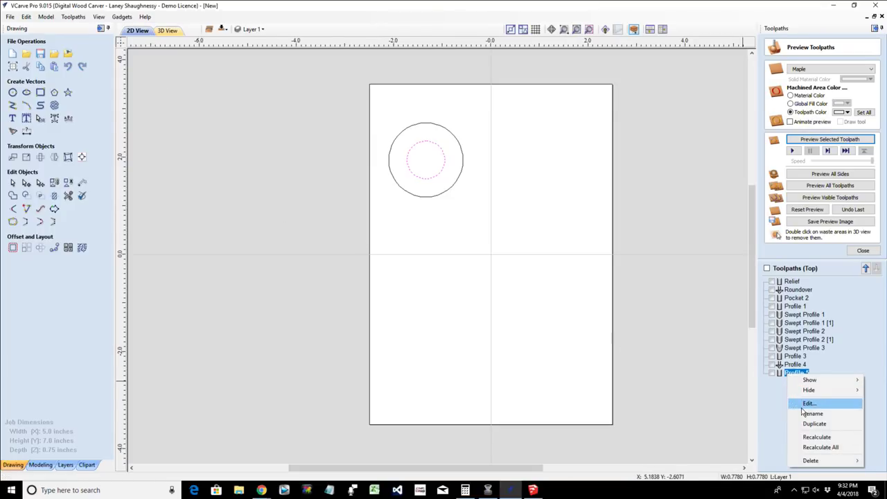
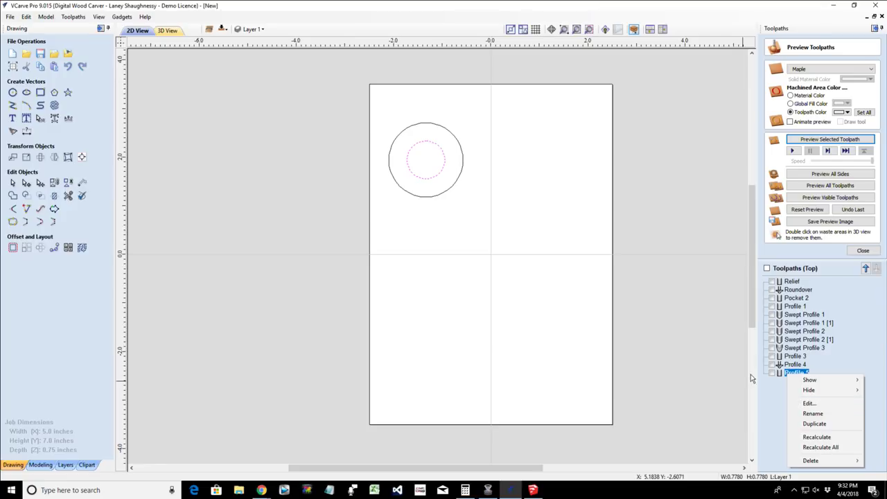
- Inspect the Profile 5 stepped circular pocket in 3D, then close the preview and return to 2D
{"action": "left_click", "coordinate": [172, 33]}
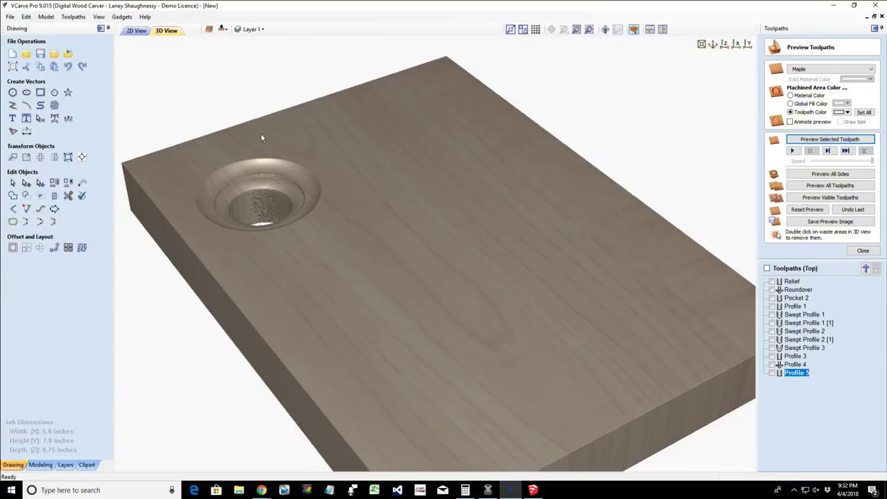
{"action": "mouse_move", "coordinate": [818, 320]}
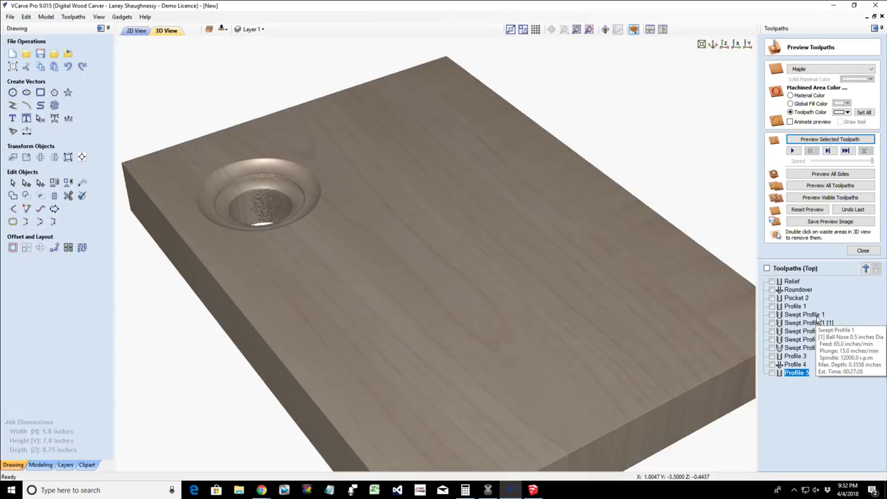
{"action": "left_click", "coordinate": [864, 252]}
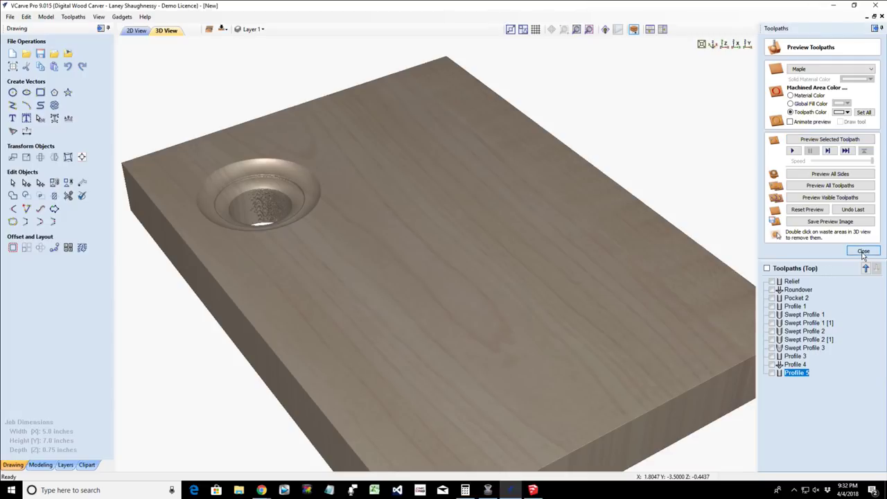
{"action": "left_click", "coordinate": [136, 32]}
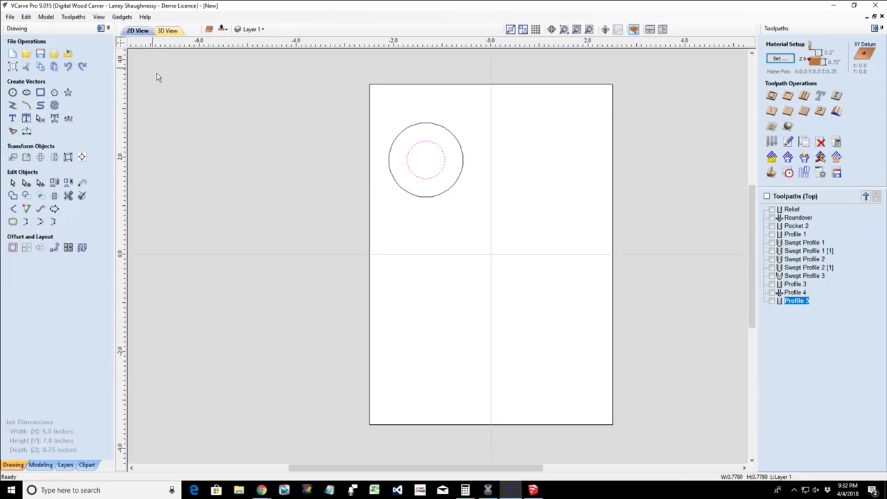
- Select the outer hole circle and begin a new Profile 6 toolpath at 0.75 inch depth
{"action": "left_click", "coordinate": [447, 194]}
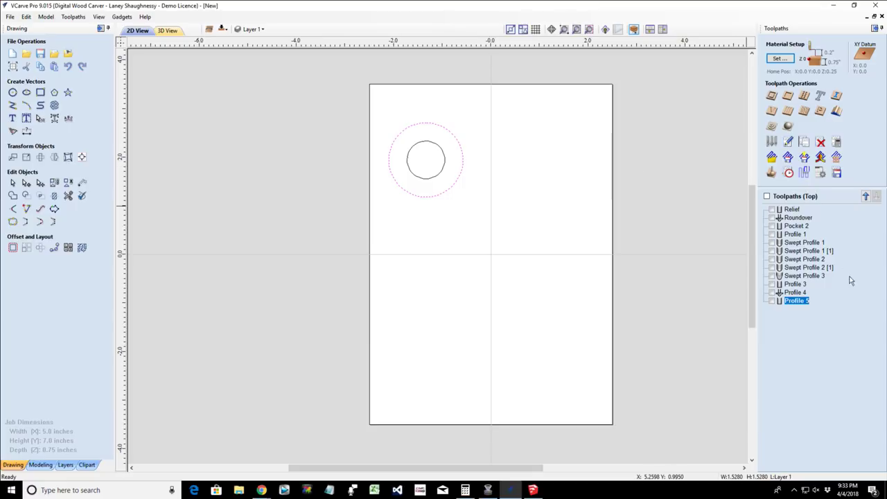
{"action": "left_click", "coordinate": [798, 295]}
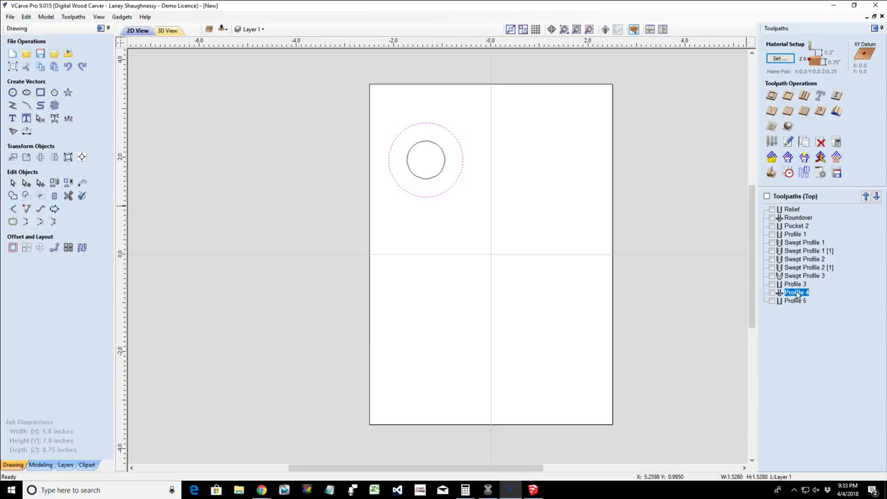
{"action": "left_click", "coordinate": [773, 99]}
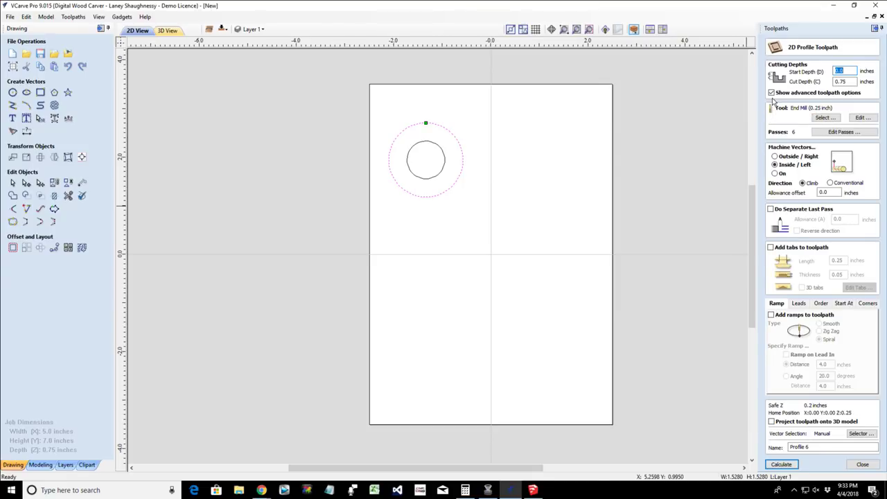
- Calculate Profile 6 cutting outside with the Whiteside 2050 RO Form Tool at 0.3125 inch depth
{"action": "left_click", "coordinate": [776, 156]}
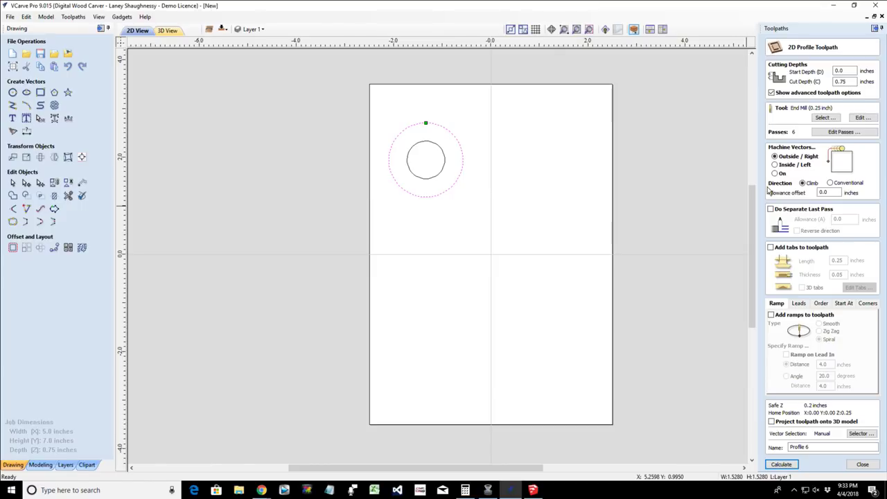
{"action": "left_click", "coordinate": [823, 118]}
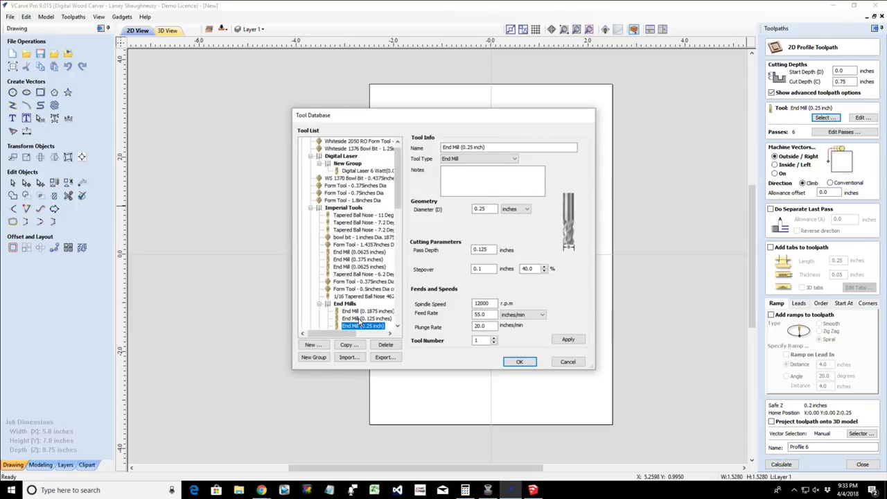
{"action": "left_click", "coordinate": [359, 141]}
{"action": "left_click", "coordinate": [520, 362]}
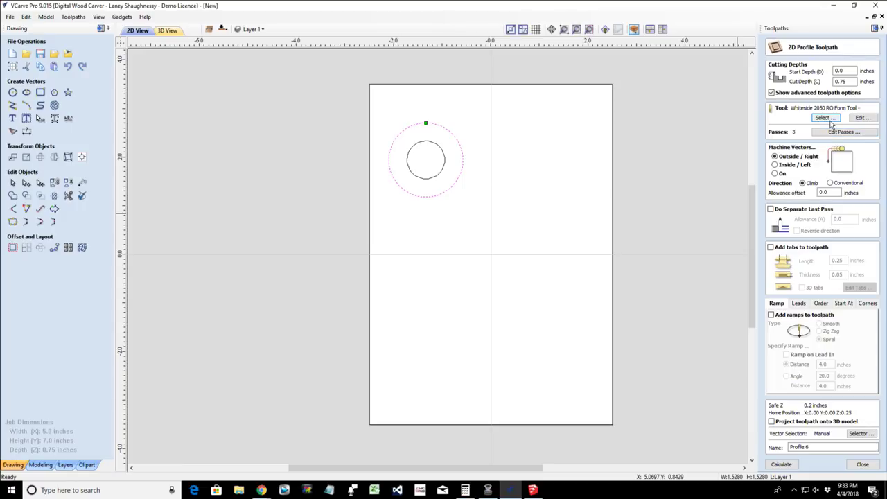
{"action": "left_click", "coordinate": [845, 81]}
{"action": "double_click", "coordinate": [843, 82]}
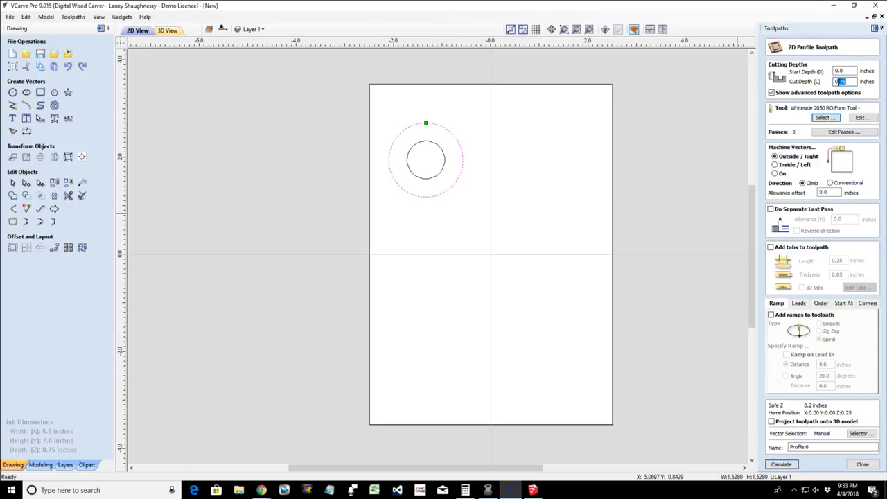
{"action": "key", "text": "BackSpace"}
{"action": "left_click", "coordinate": [783, 465]}
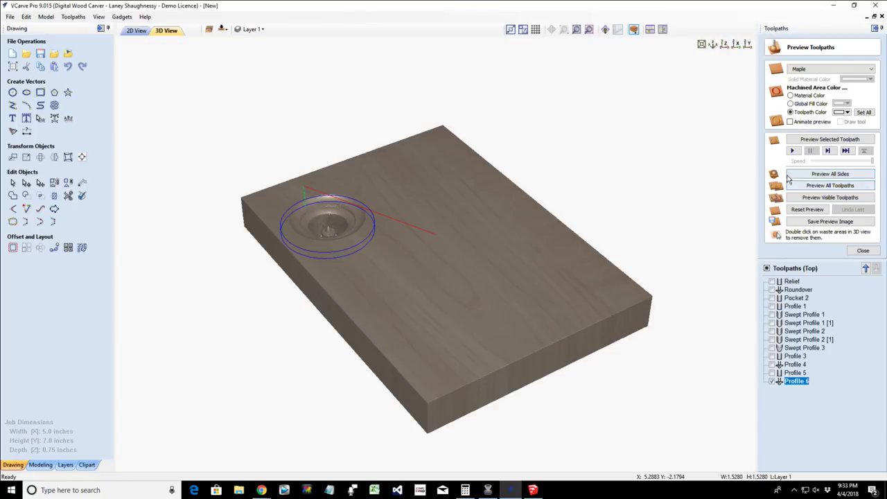
- Reset the preview, review Profile 6's settings unchanged, and simulate Profile 6 alone in maple
{"action": "left_click", "coordinate": [808, 209]}
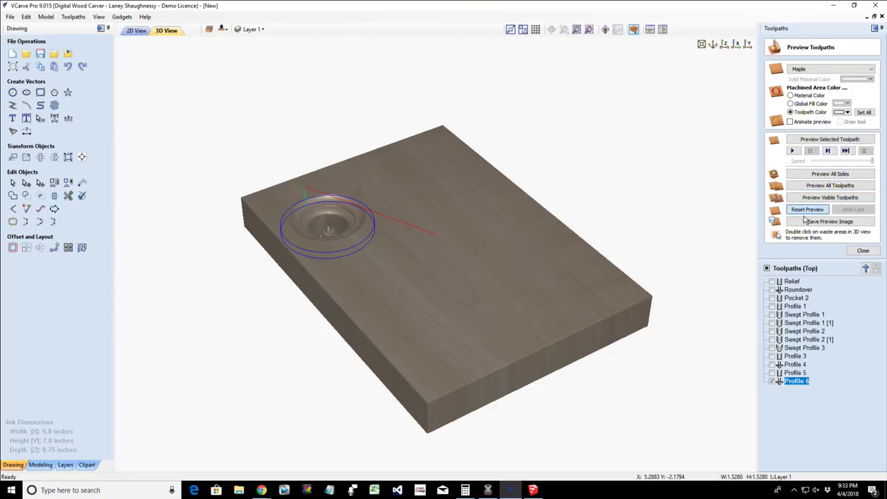
{"action": "left_click", "coordinate": [808, 209]}
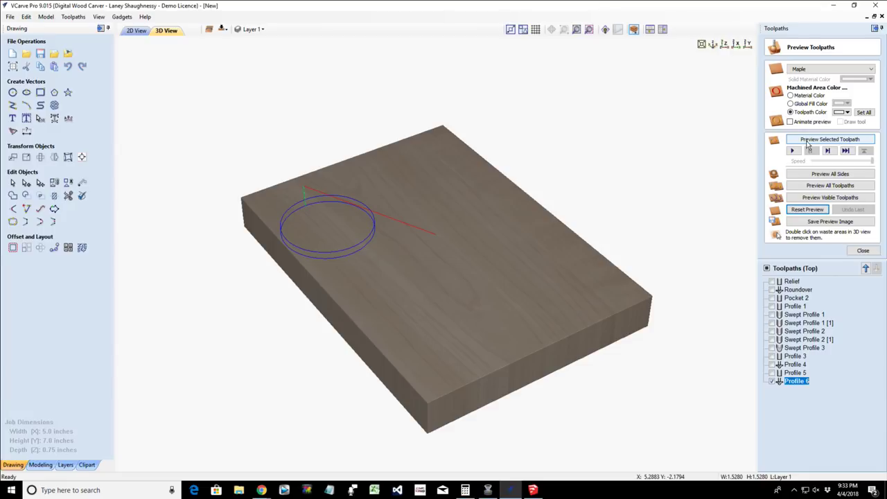
{"action": "double_click", "coordinate": [795, 382]}
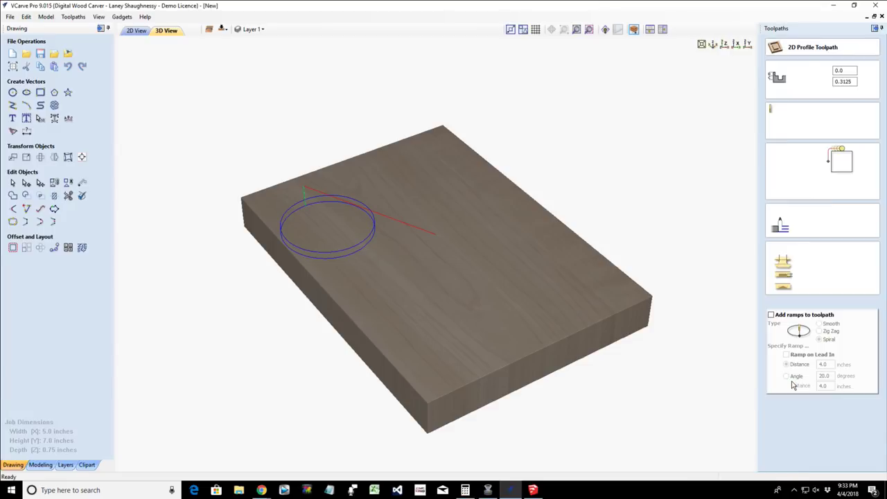
{"action": "left_click", "coordinate": [861, 465]}
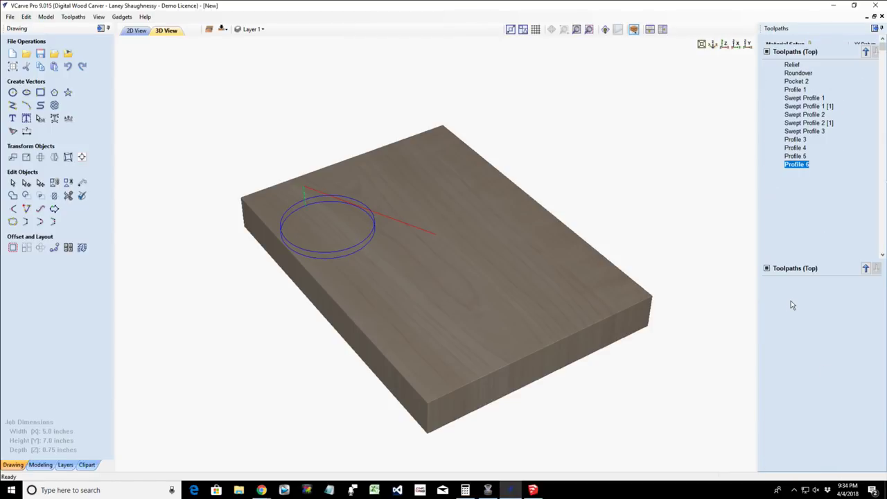
{"action": "left_click", "coordinate": [807, 141]}
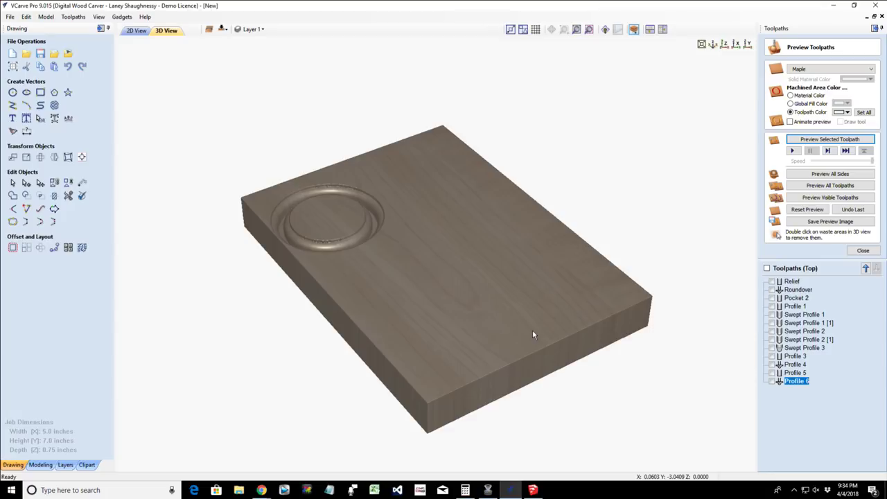
- Change Profile 6's cut depth to 0.375 inch, recalculate, and preview the deeper roundover
{"action": "double_click", "coordinate": [797, 383]}
{"action": "left_click_drag", "start_coordinate": [843, 81], "coordinate": [877, 89]}
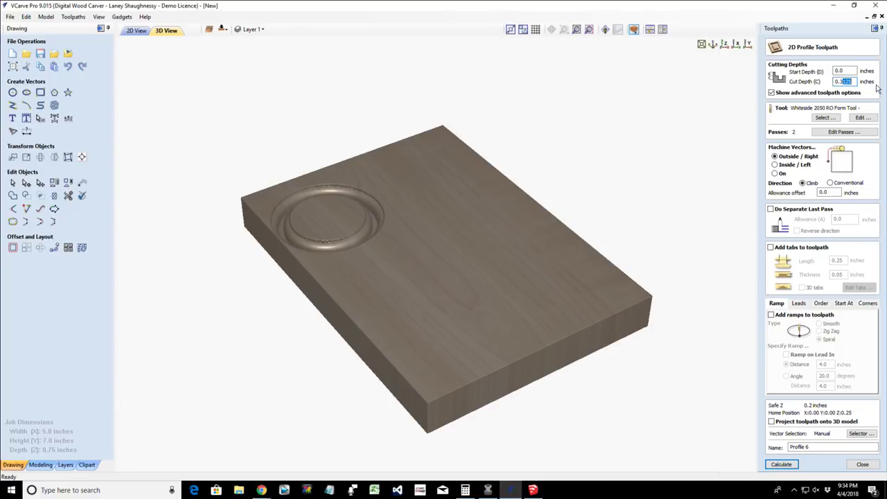
{"action": "type", "text": "75"}
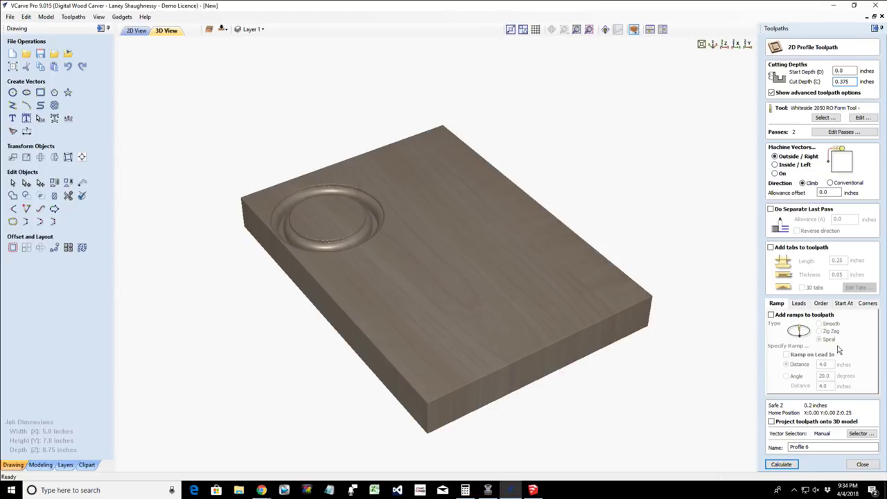
{"action": "left_click", "coordinate": [781, 464]}
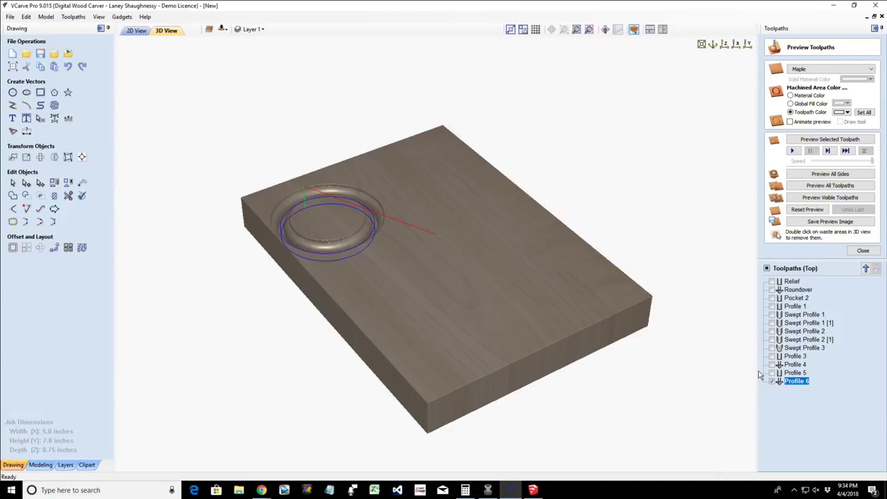
{"action": "left_click", "coordinate": [815, 139]}
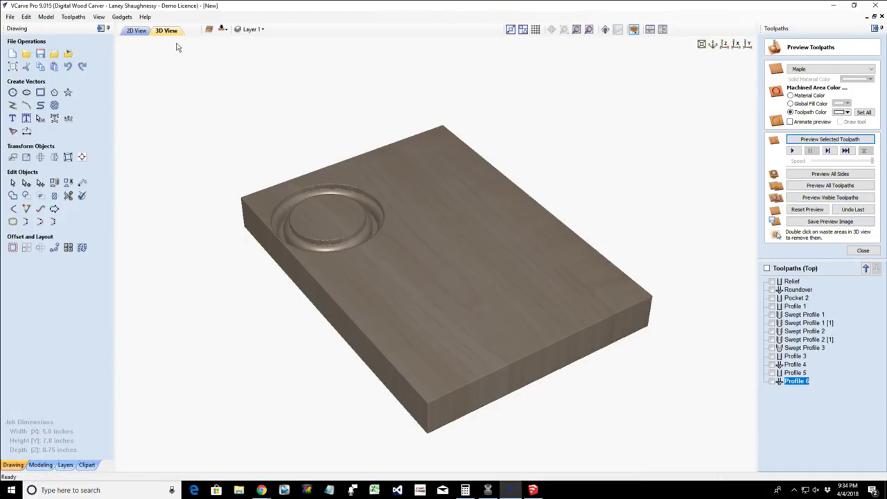
- Copy the inner and outer hole circles to the bottom side, select the outer copy, and close the preview
{"action": "left_click", "coordinate": [135, 32]}
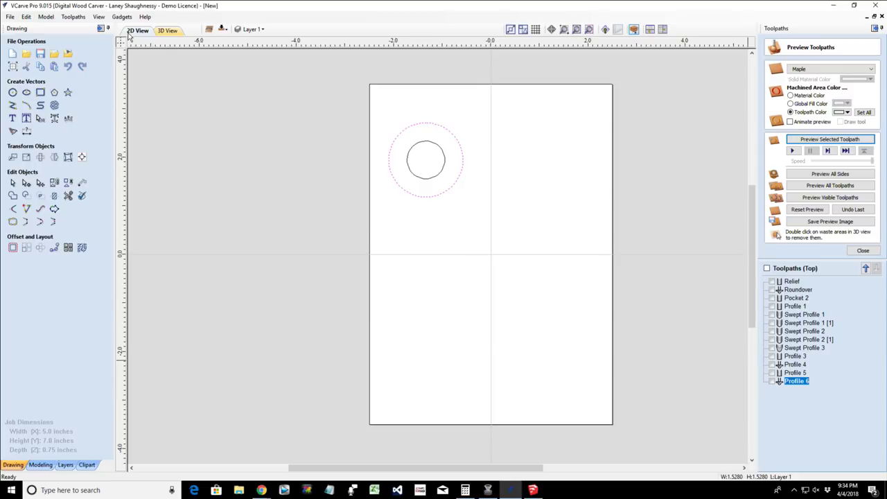
{"action": "left_click", "coordinate": [425, 180]}
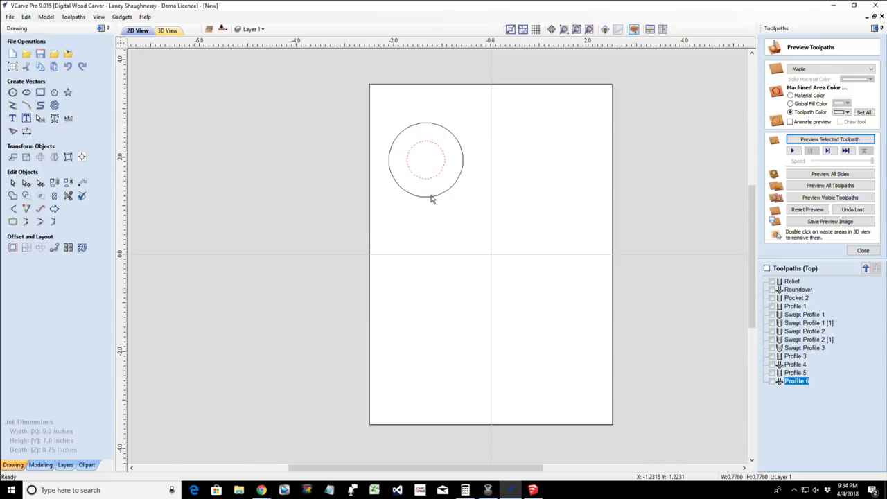
{"action": "left_click", "coordinate": [431, 198], "text": "shift"}
{"action": "right_click", "coordinate": [429, 178]}
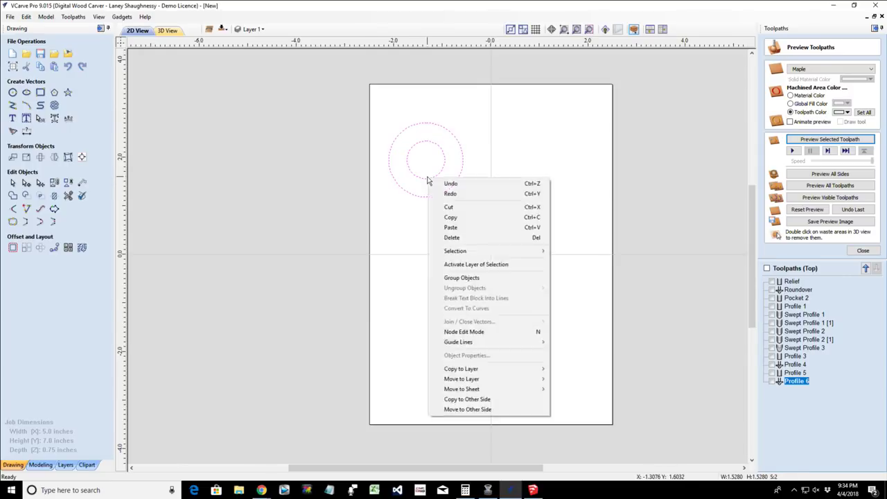
{"action": "left_click", "coordinate": [466, 400]}
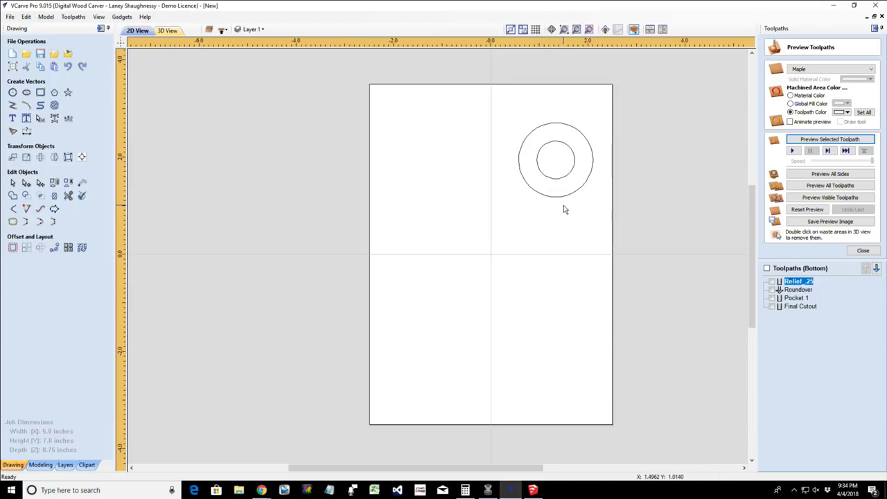
{"action": "left_click", "coordinate": [561, 197]}
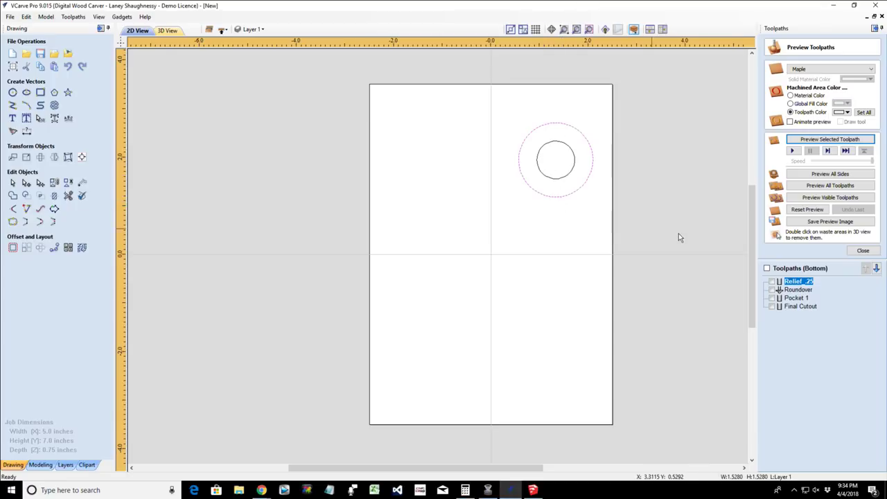
{"action": "left_click", "coordinate": [863, 251]}
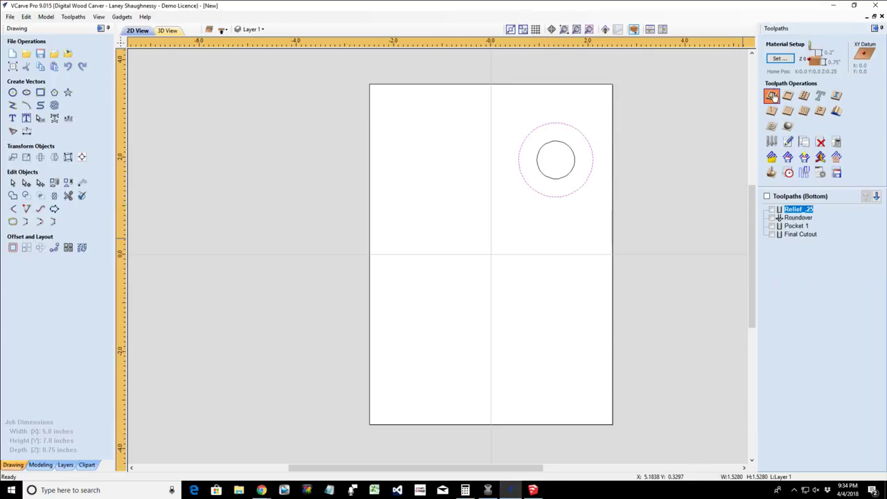
- Calculate and preview a new Profile 7 toolpath on the bottom side
{"action": "left_click", "coordinate": [772, 96]}
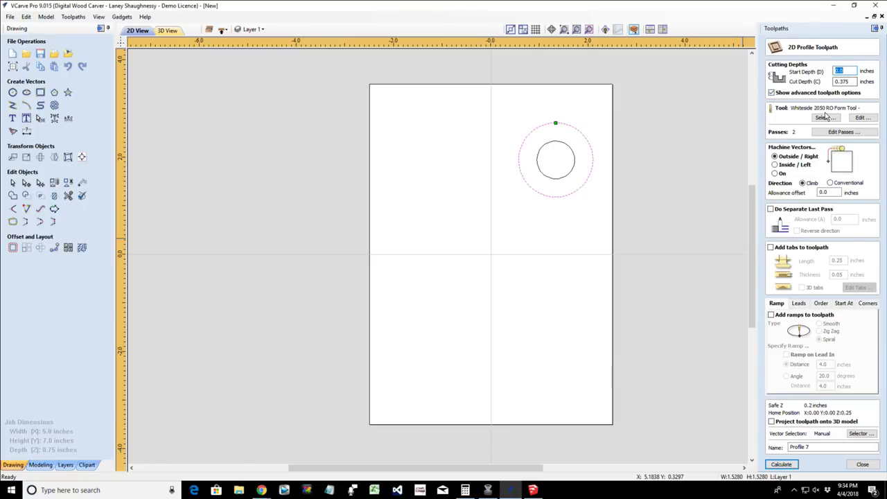
{"action": "left_click", "coordinate": [780, 465]}
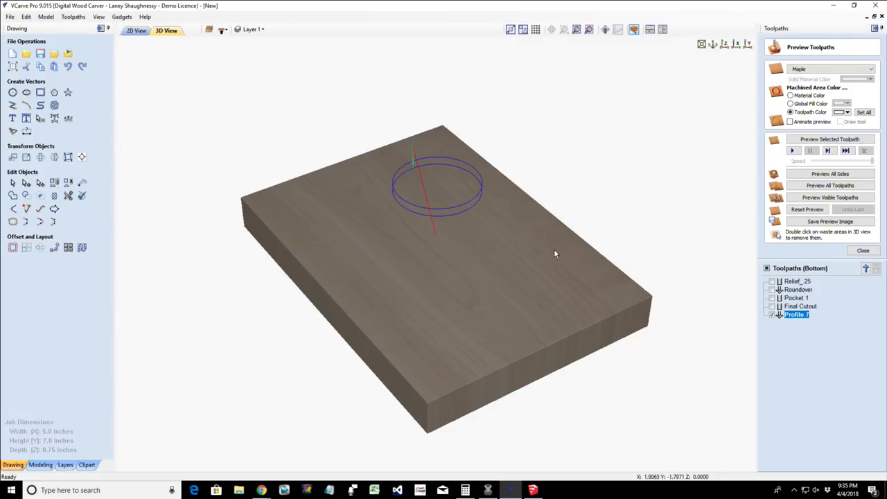
{"action": "left_click", "coordinate": [823, 139]}
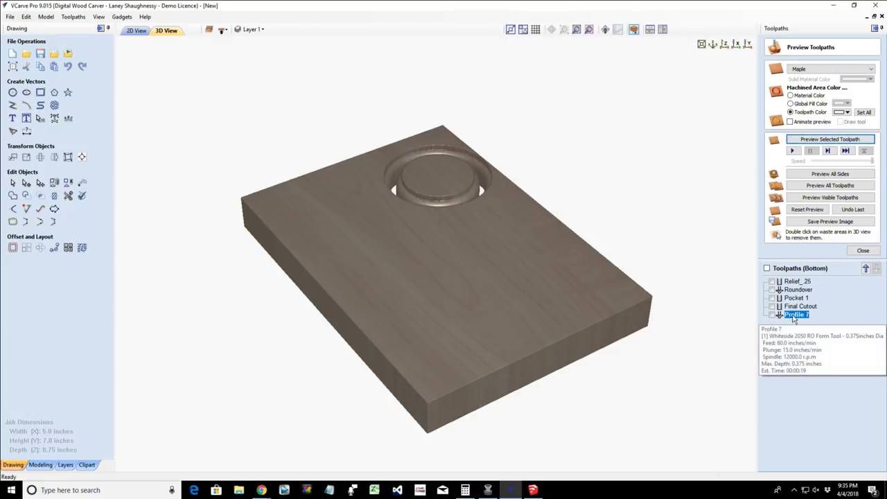
- Change Pocket 1's cut depth from 0.375 to 0.75 inch; dismiss the no-vectors-selected warning
{"action": "left_click", "coordinate": [795, 298]}
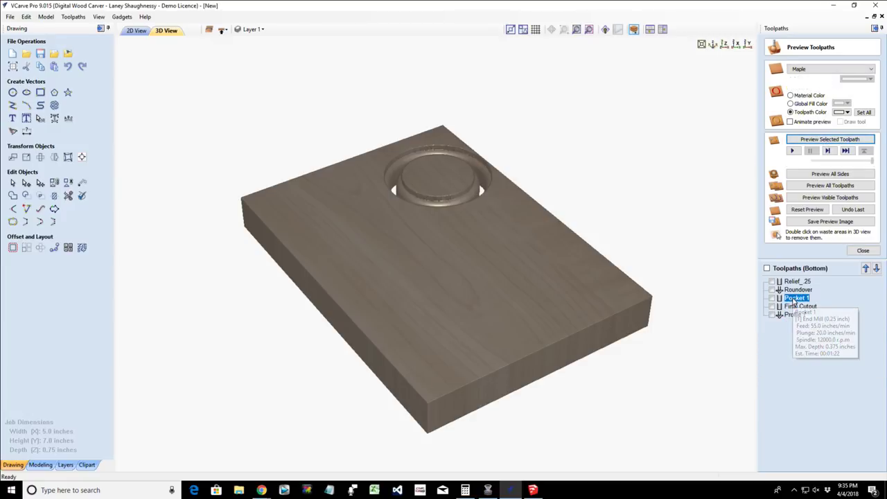
{"action": "left_click", "coordinate": [773, 298]}
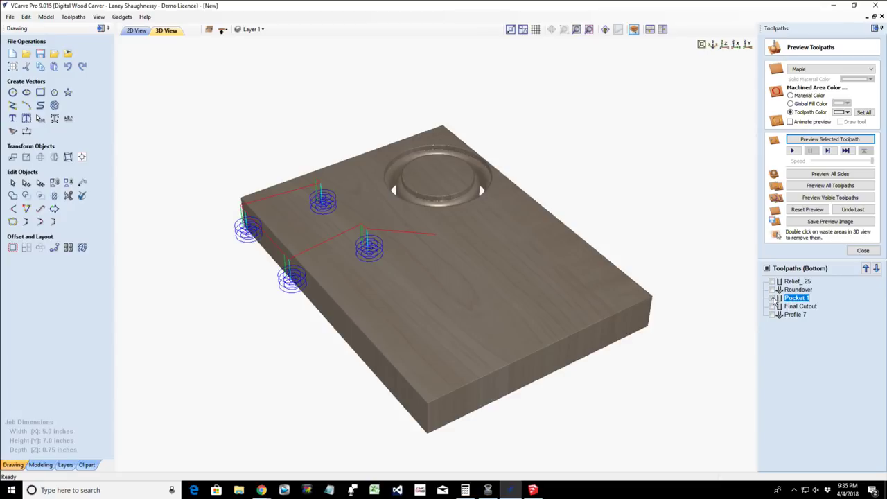
{"action": "double_click", "coordinate": [794, 298]}
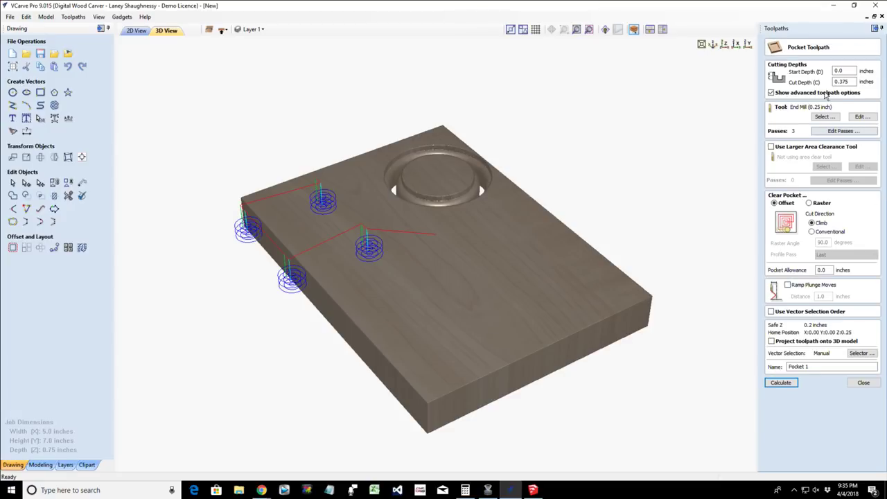
{"action": "left_click_drag", "start_coordinate": [857, 82], "coordinate": [809, 88]}
{"action": "type", "text": "."}
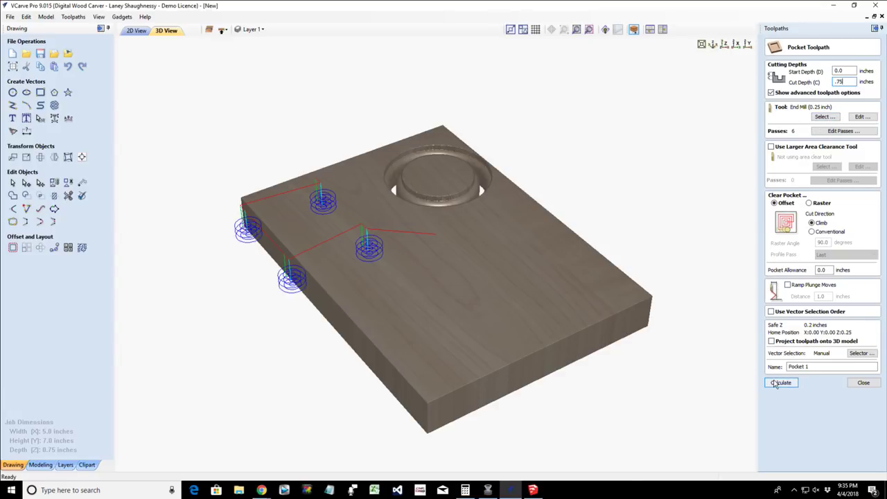
{"action": "left_click", "coordinate": [781, 383]}
{"action": "left_click", "coordinate": [429, 268]}
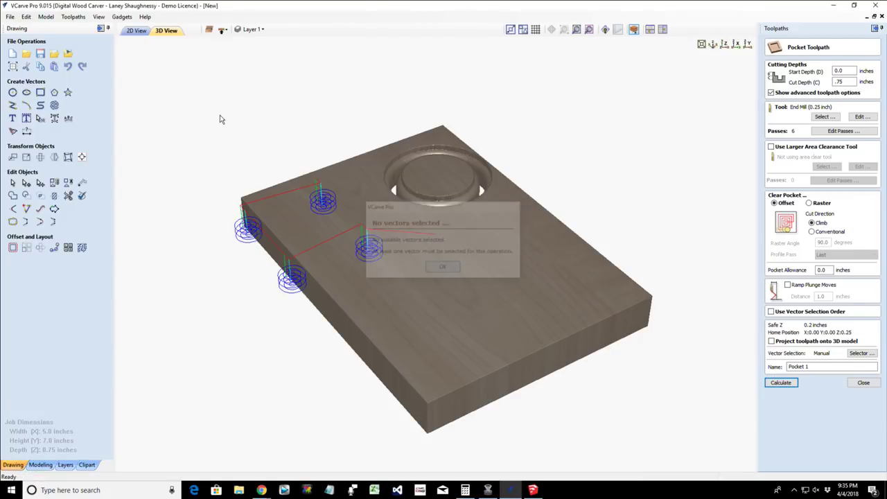
- Recalculate Pocket 1 on the inner circle and simulate it cutting through the board
{"action": "left_click", "coordinate": [136, 30]}
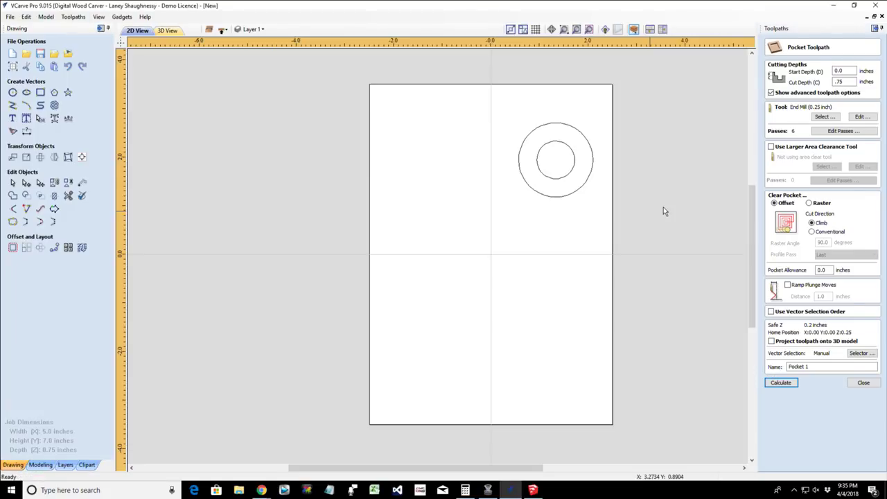
{"action": "left_click", "coordinate": [561, 179]}
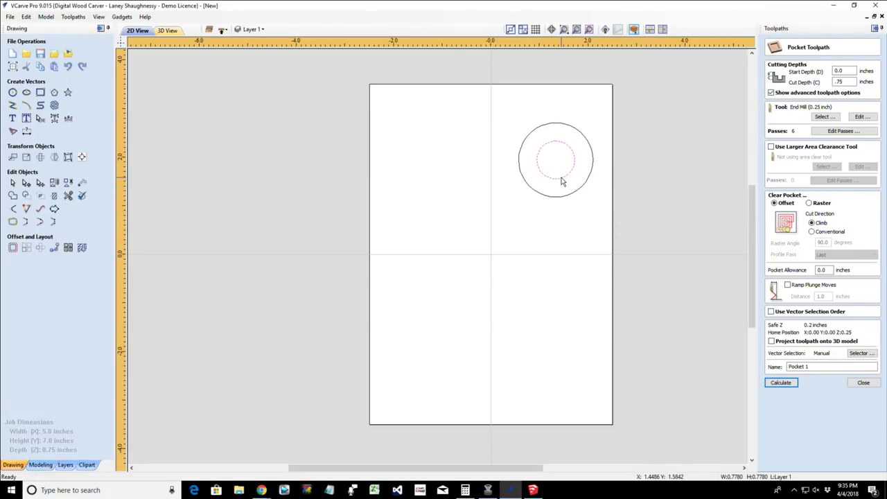
{"action": "left_click", "coordinate": [779, 385]}
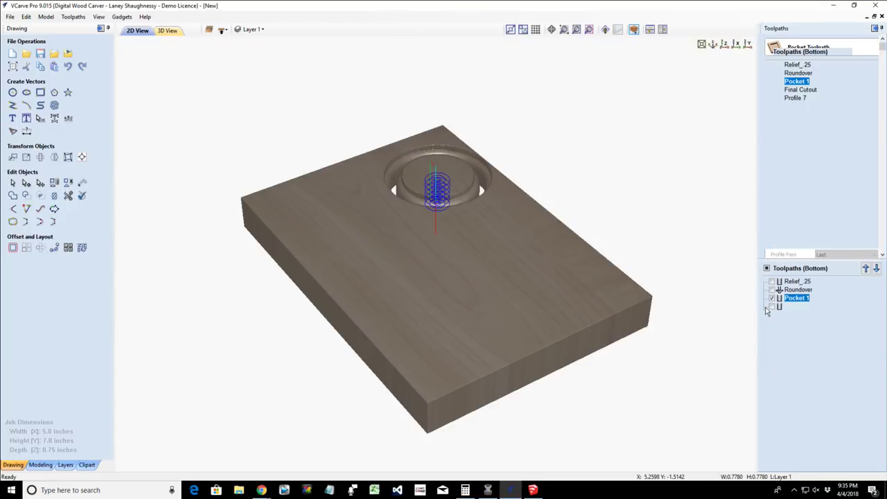
{"action": "left_click", "coordinate": [811, 139]}
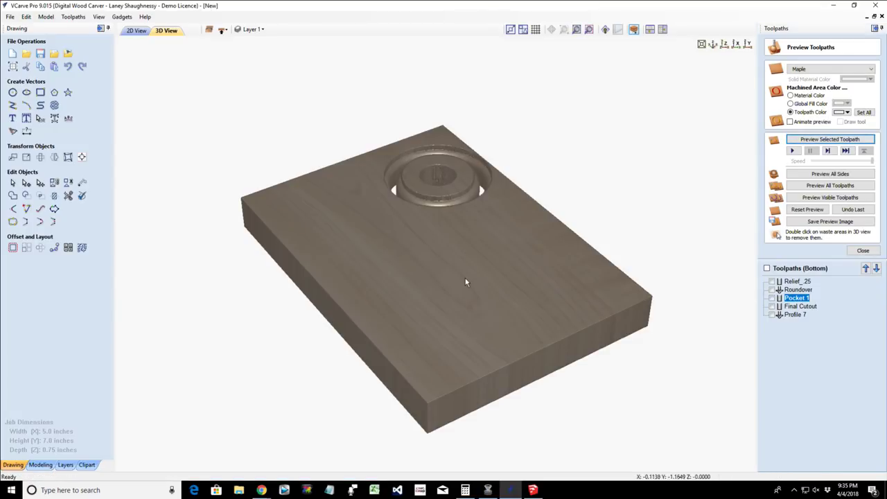
- Remove the waste board from the preview and inspect the cut-out ring from top, side and oblique views
{"action": "double_click", "coordinate": [441, 244]}
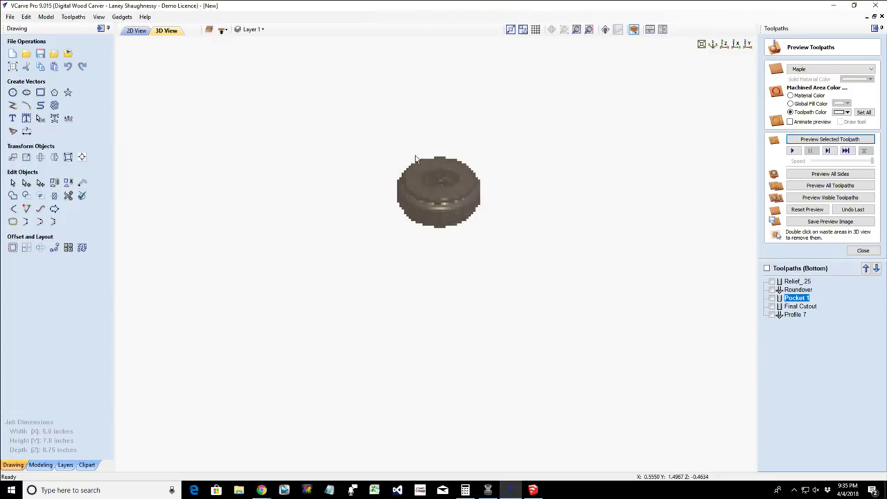
{"action": "left_click_drag", "start_coordinate": [415, 159], "coordinate": [417, 160]}
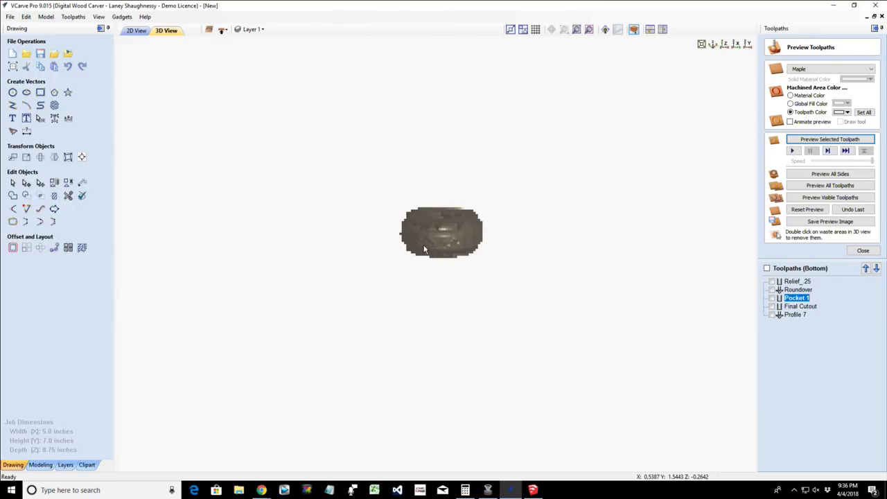
{"action": "left_click", "coordinate": [724, 45]}
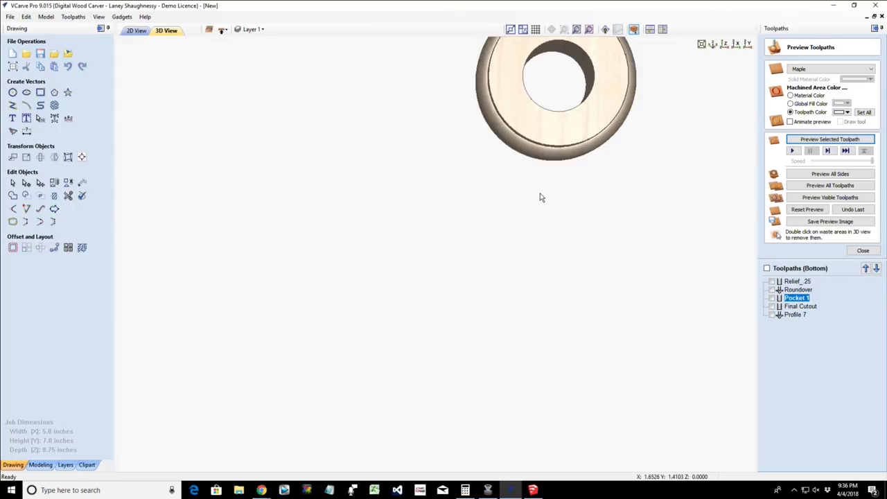
{"action": "scroll", "coordinate": [526, 212], "scroll_direction": "up", "scroll_amount": 2}
{"action": "middle_click_drag", "start_coordinate": [525, 213], "coordinate": [464, 307]}
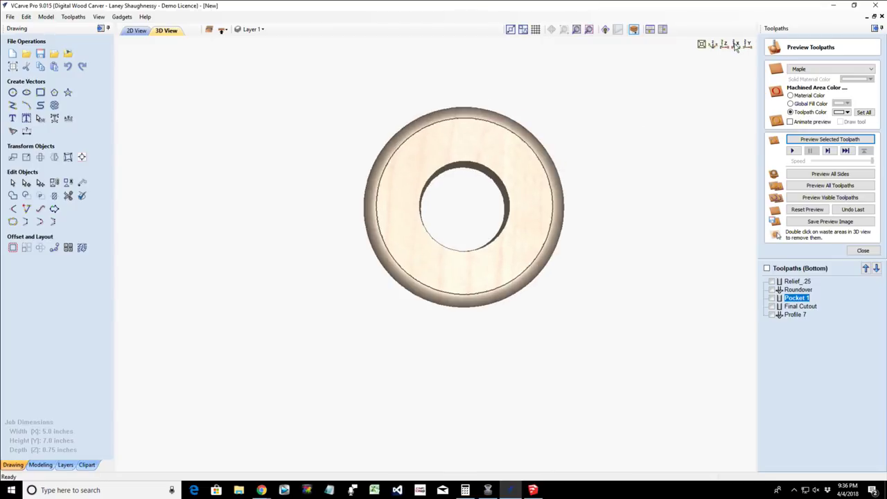
{"action": "left_click", "coordinate": [737, 45]}
{"action": "left_click_drag", "start_coordinate": [571, 222], "coordinate": [440, 292]}
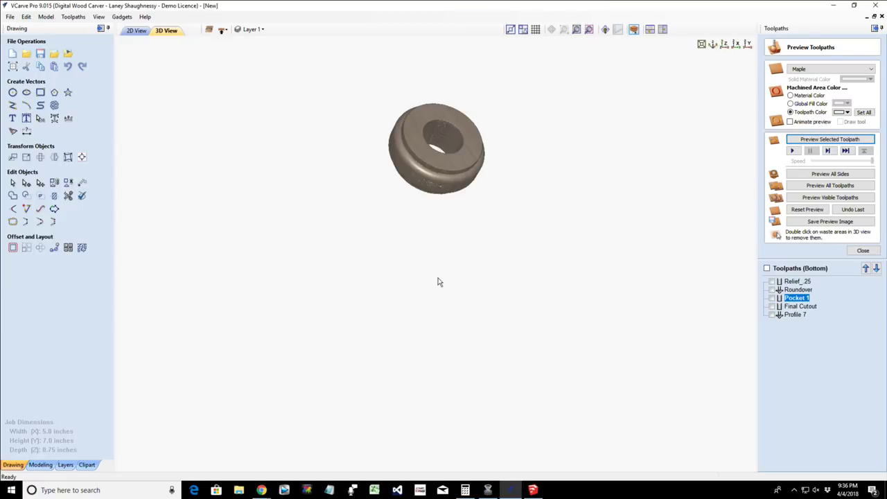
{"action": "key", "text": "2"}
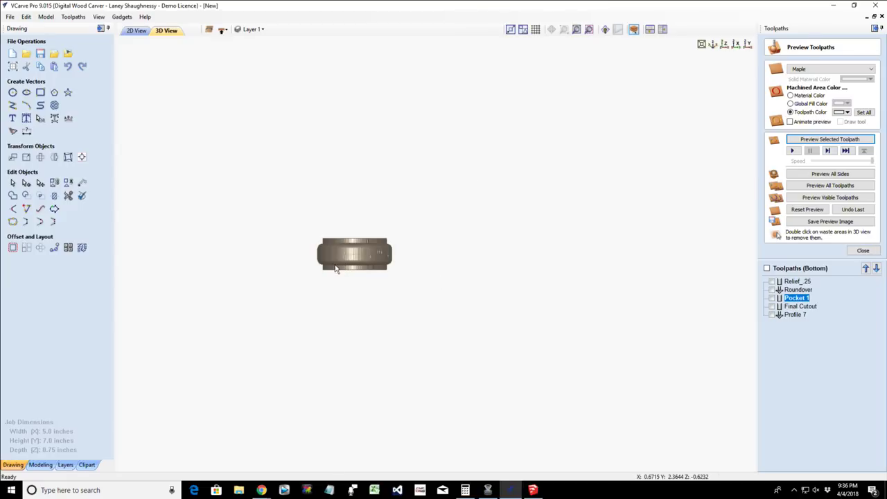
{"action": "middle_click_drag", "start_coordinate": [343, 256], "coordinate": [401, 305]}
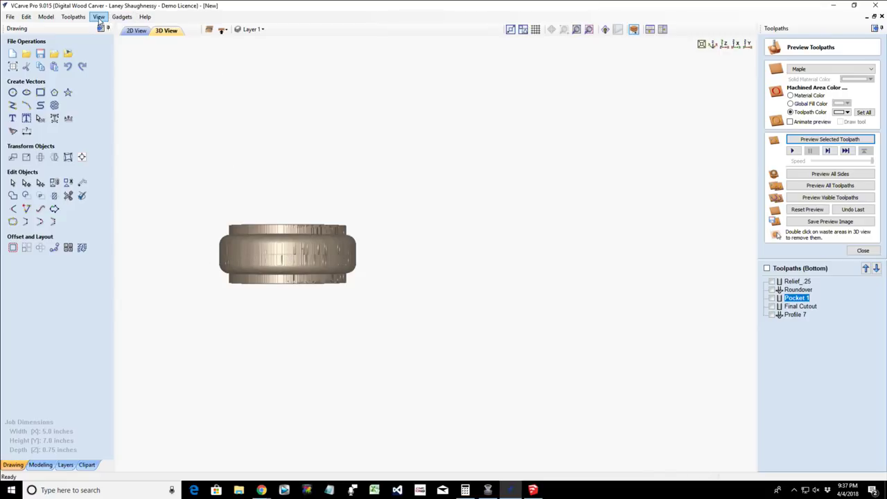
{"action": "left_click", "coordinate": [72, 17]}
{"action": "mouse_move", "coordinate": [87, 67]}
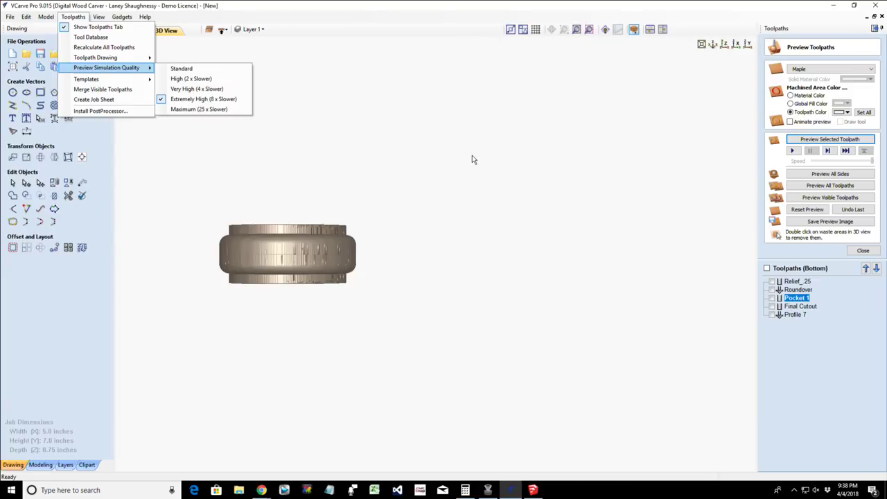
{"action": "key", "text": "Escape"}
{"action": "key", "text": "Escape"}
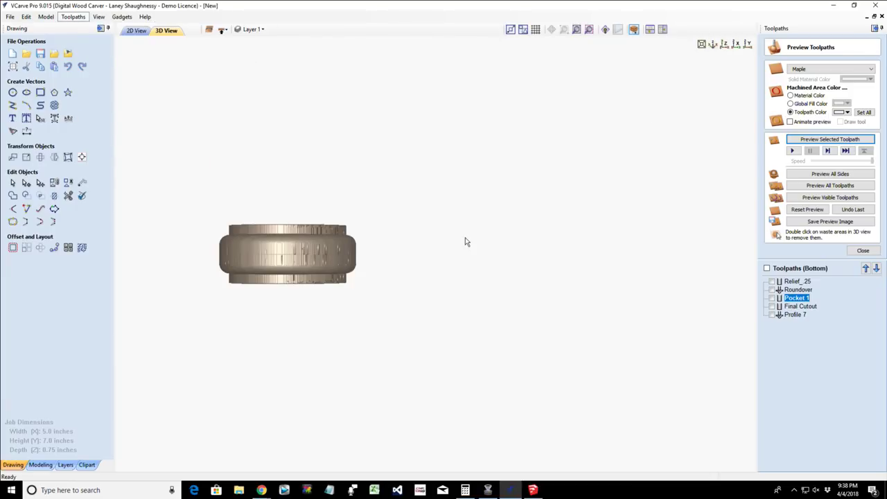
{"action": "key", "text": "1"}
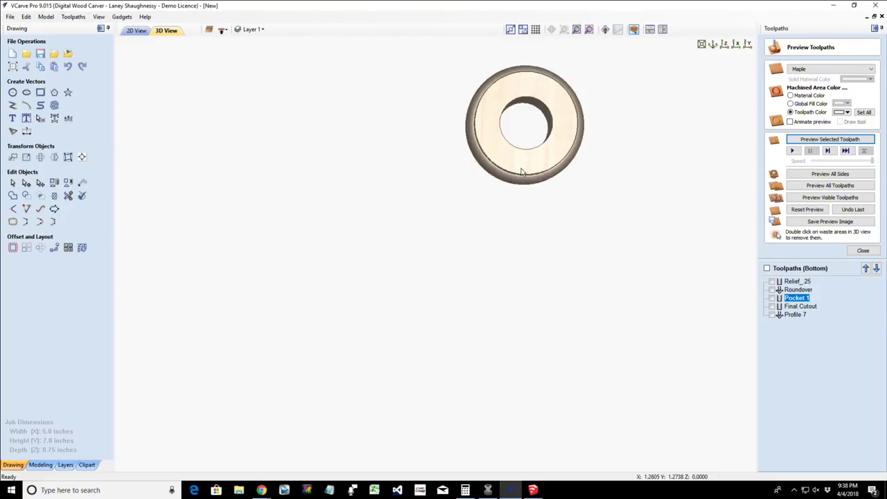
{"action": "left_click_drag", "start_coordinate": [488, 114], "coordinate": [512, 109]}
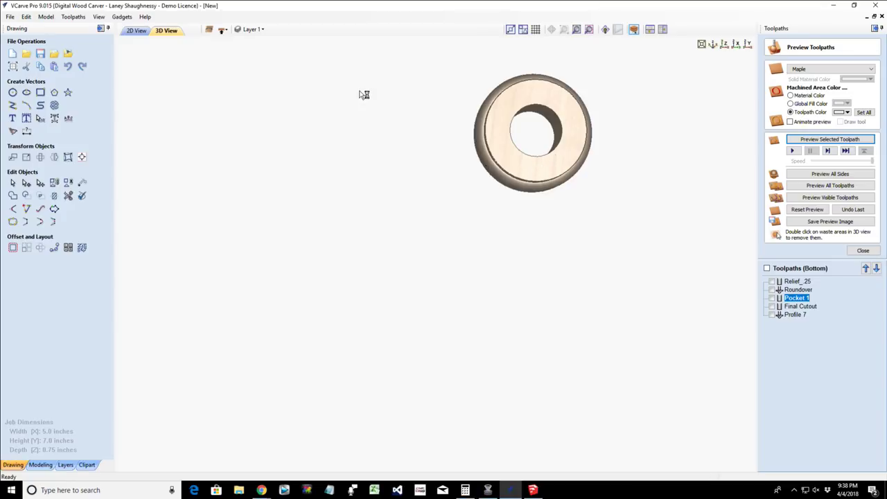
{"action": "left_click", "coordinate": [138, 31]}
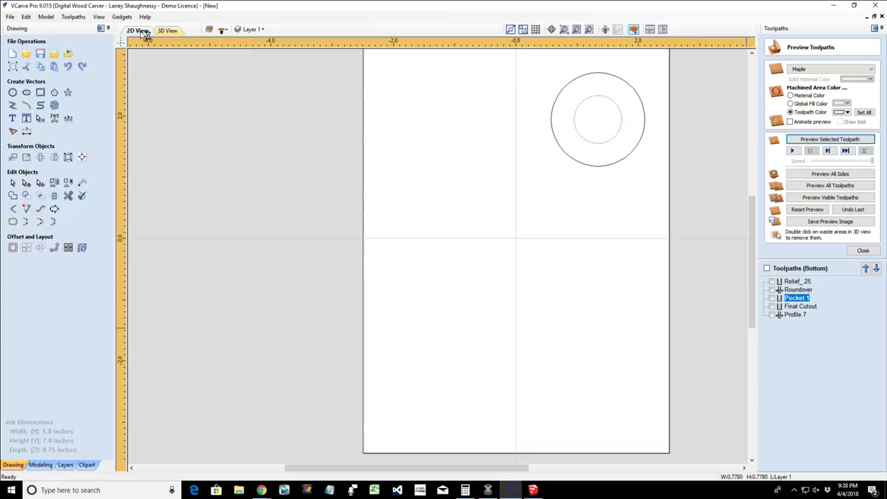
{"action": "left_click", "coordinate": [584, 138]}
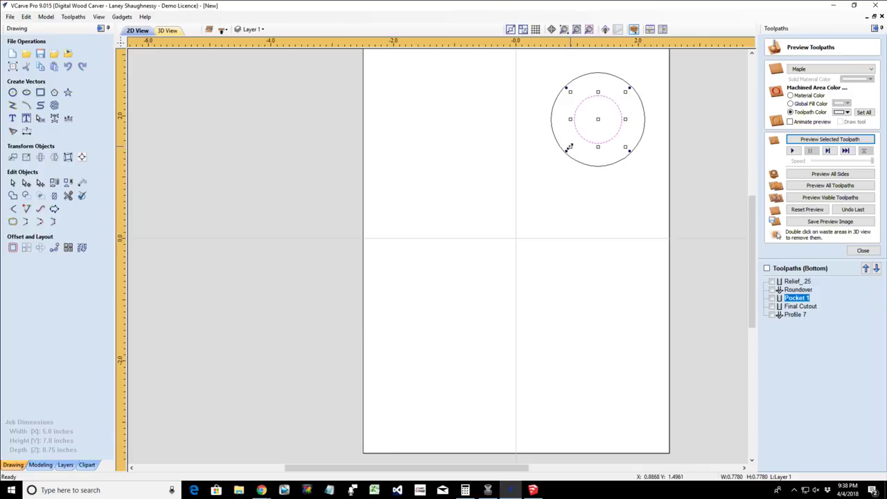
{"action": "left_click_drag", "start_coordinate": [570, 147], "coordinate": [565, 162]}
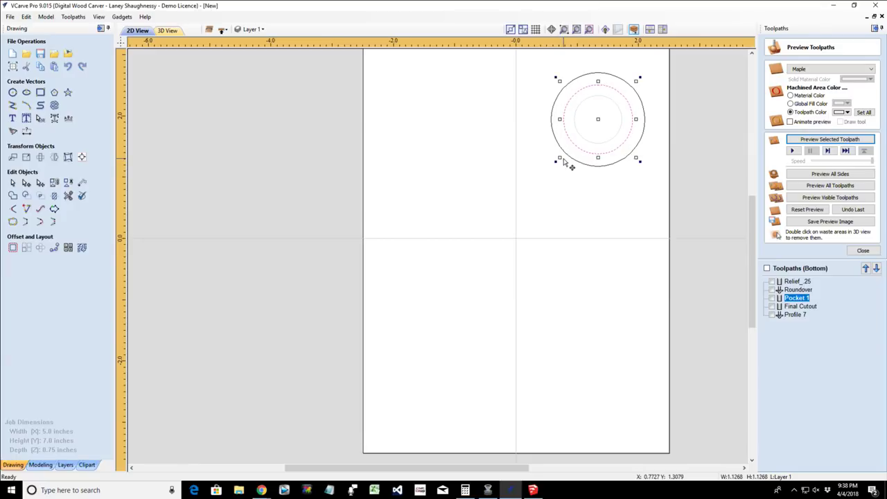
{"action": "double_click", "coordinate": [796, 298]}
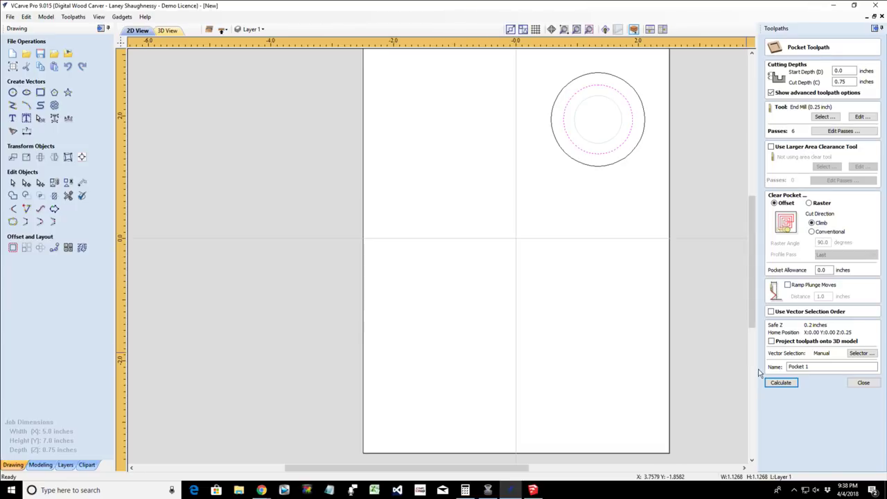
{"action": "left_click", "coordinate": [782, 383]}
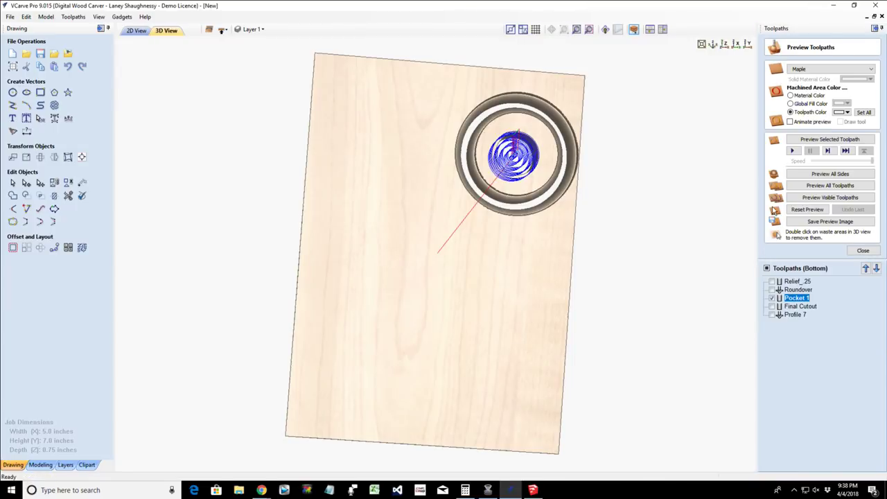
{"action": "left_click", "coordinate": [820, 143]}
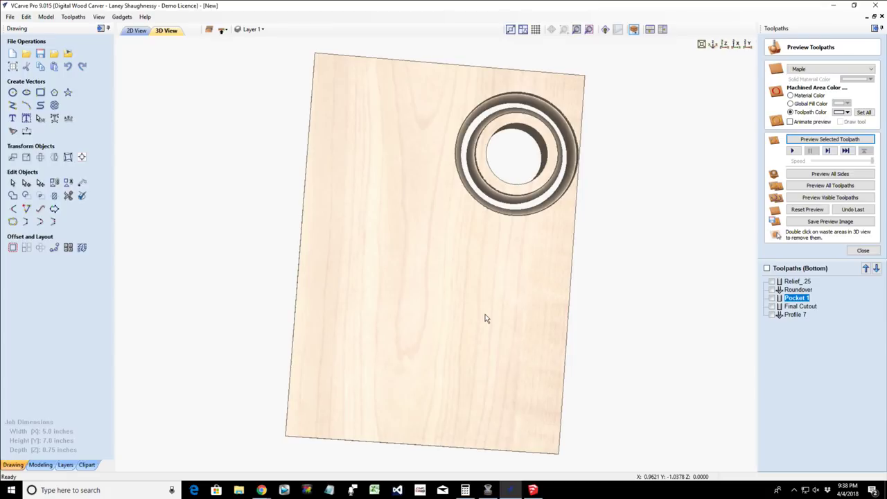
{"action": "double_click", "coordinate": [492, 201]}
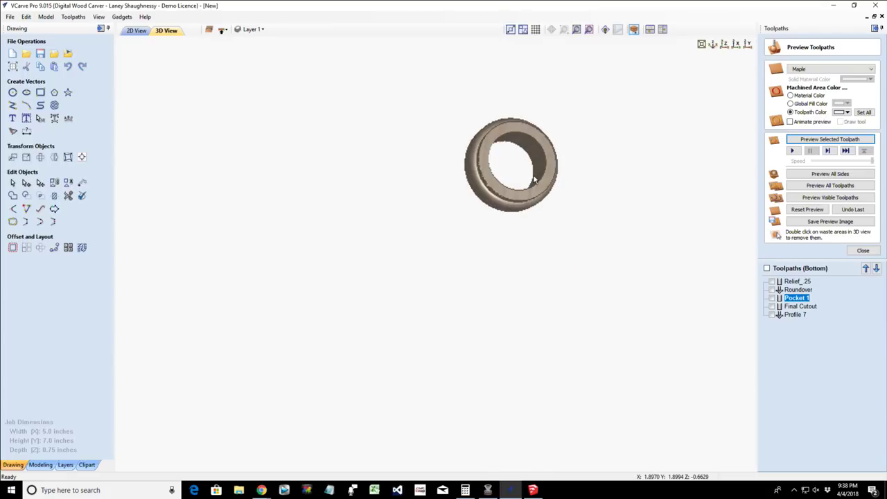
{"action": "left_click_drag", "start_coordinate": [533, 179], "coordinate": [511, 194]}
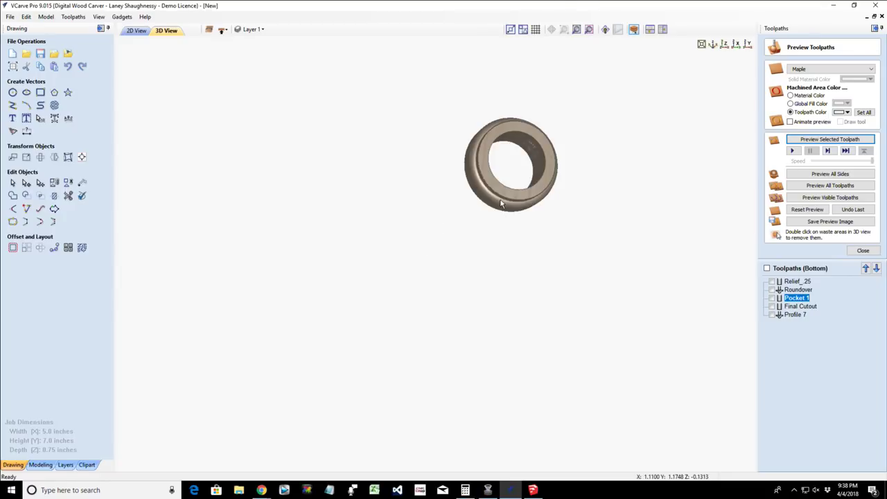
- Scale the outer hole circle down to about 1.26 in across and recalculate Profile 7
{"action": "mouse_move", "coordinate": [794, 300]}
{"action": "left_click", "coordinate": [137, 31]}
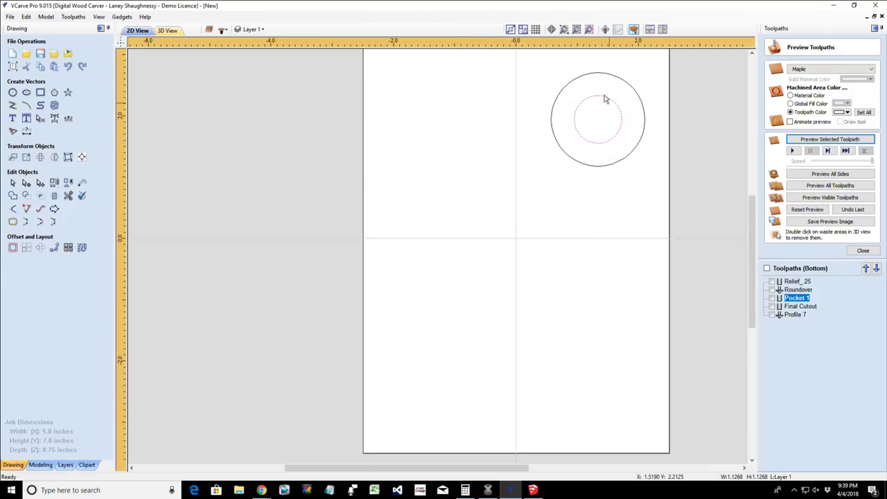
{"action": "left_click", "coordinate": [568, 159]}
{"action": "left_click", "coordinate": [568, 154]}
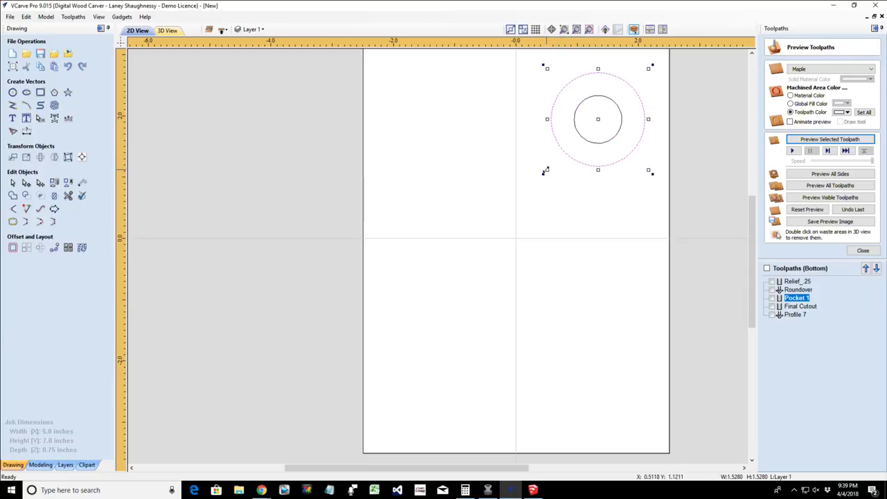
{"action": "left_click_drag", "start_coordinate": [547, 170], "coordinate": [555, 157]}
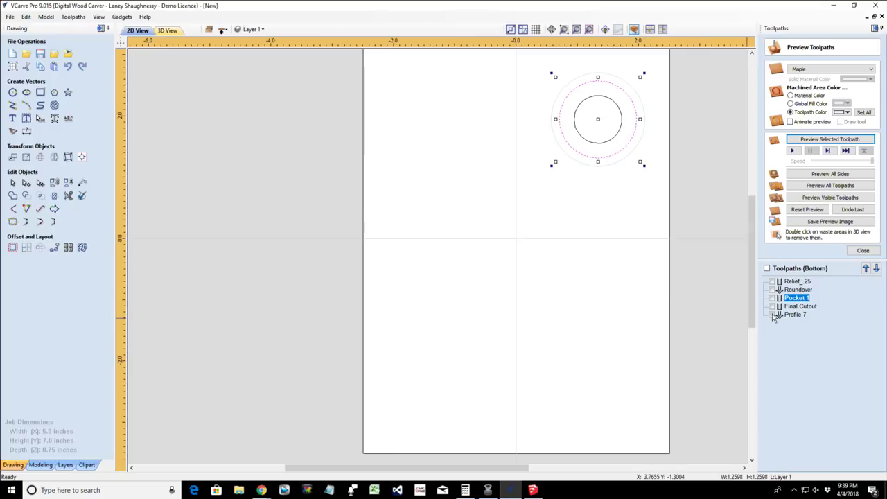
{"action": "double_click", "coordinate": [795, 316]}
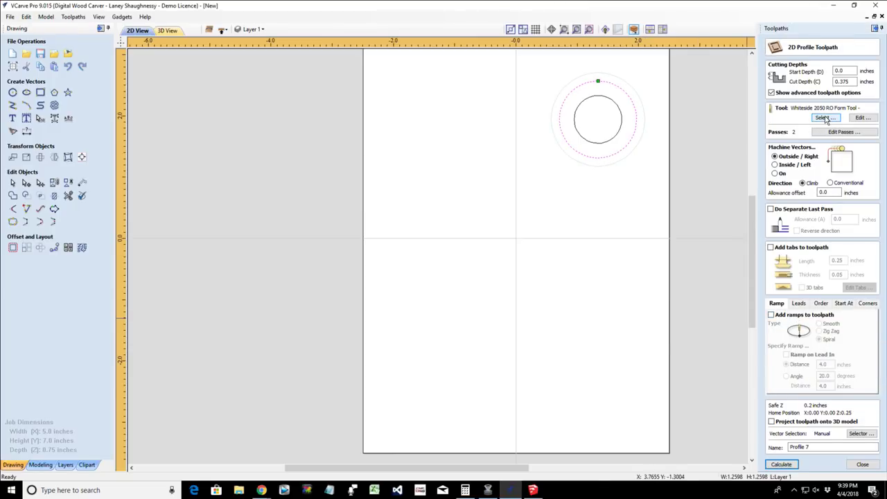
{"action": "left_click", "coordinate": [782, 464]}
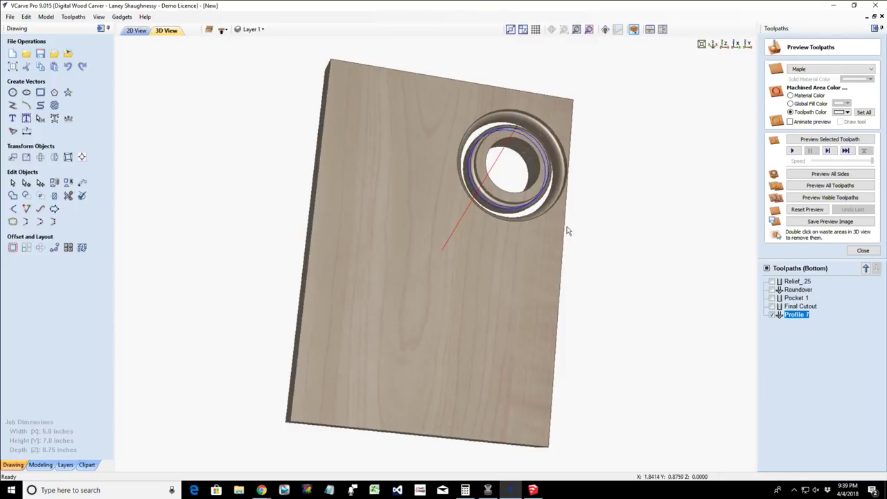
- Reset the preview, simulate Profile 7 and Pocket 1, then flip to the board's top side
{"action": "left_click", "coordinate": [822, 143]}
{"action": "left_click", "coordinate": [823, 143]}
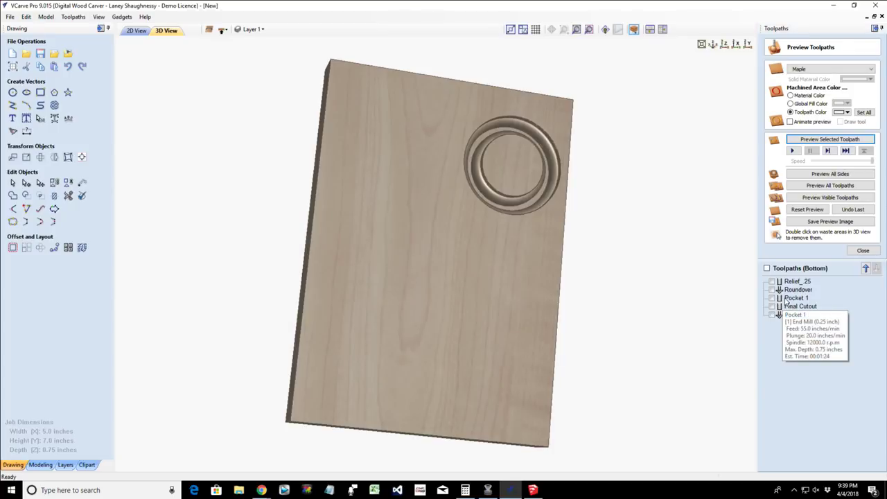
{"action": "left_click", "coordinate": [786, 300]}
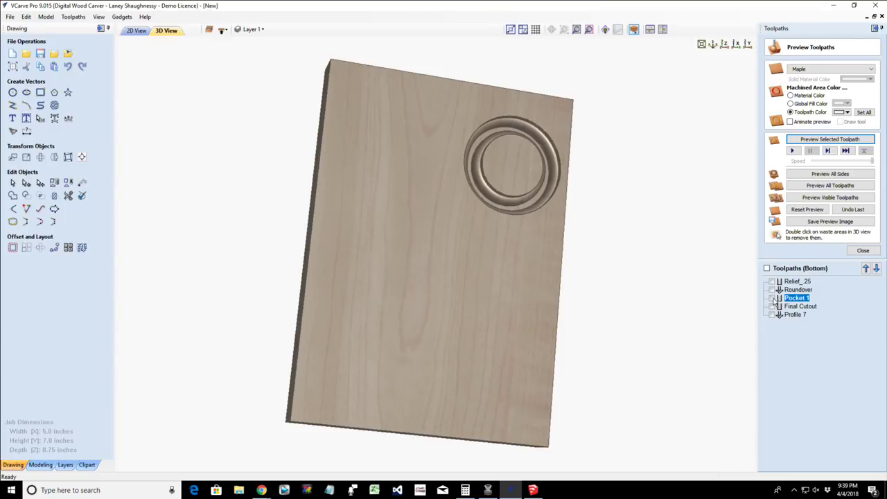
{"action": "left_click", "coordinate": [773, 298]}
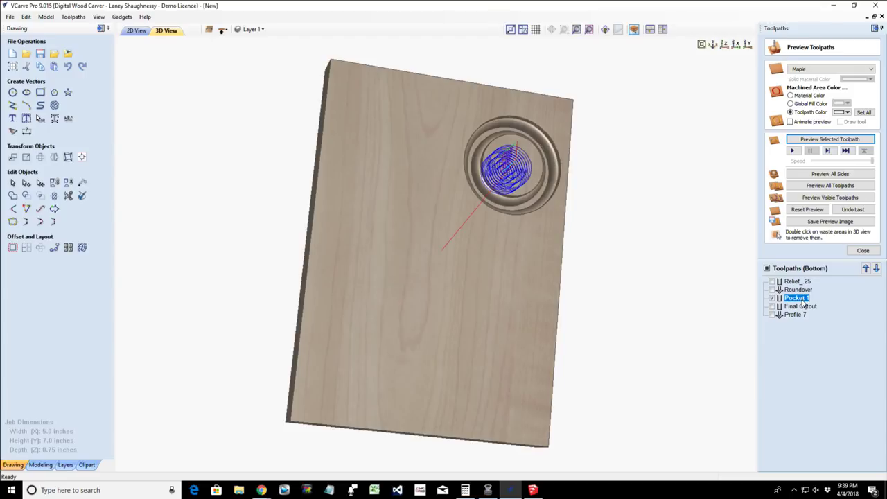
{"action": "left_click", "coordinate": [802, 142]}
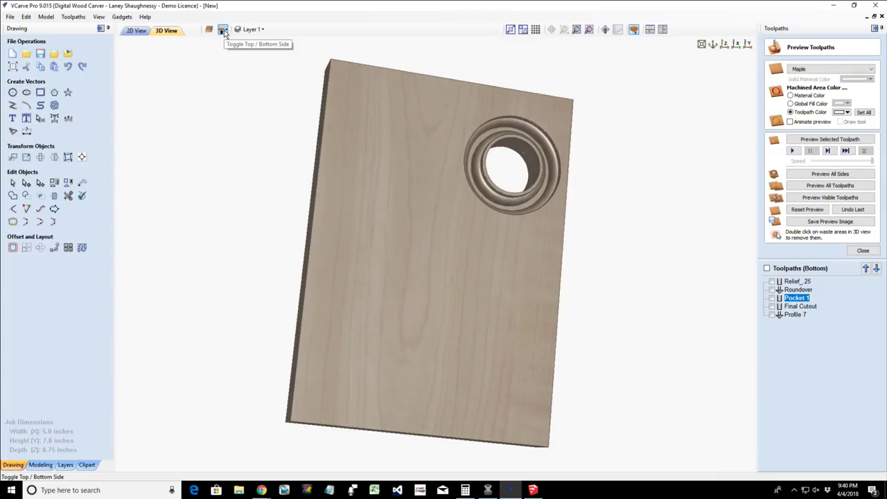
{"action": "left_click", "coordinate": [222, 31]}
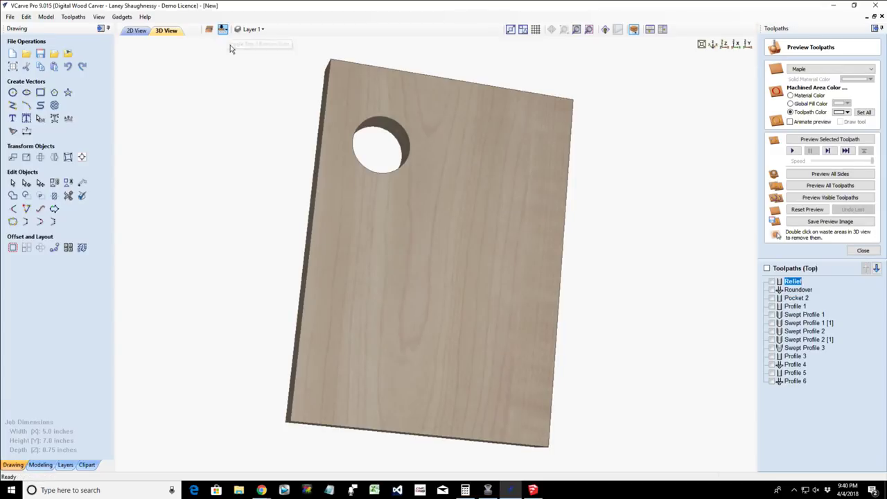
- Copy the resized outer circle from the bottom side onto the board's top side
{"action": "left_click", "coordinate": [136, 30]}
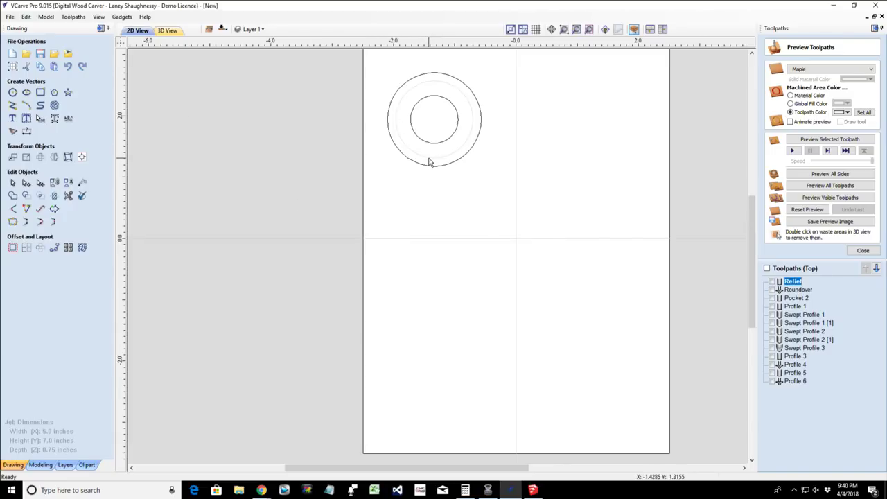
{"action": "left_click", "coordinate": [223, 30]}
{"action": "right_click", "coordinate": [574, 151]}
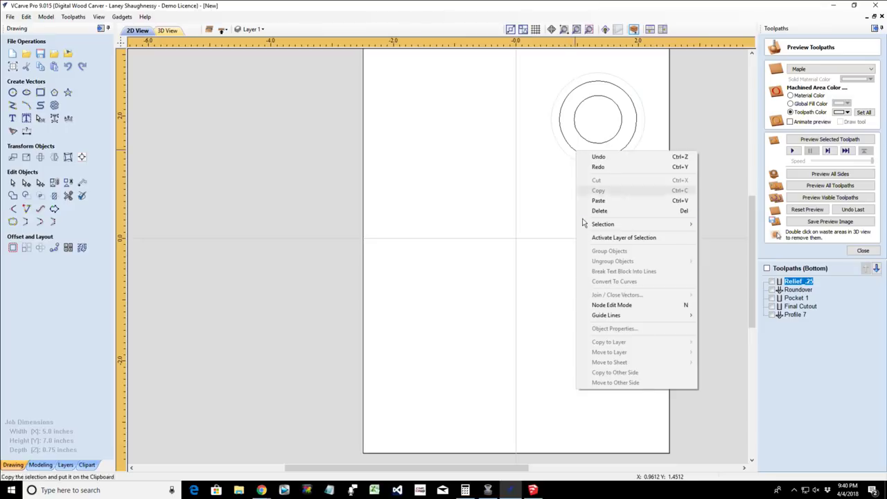
{"action": "left_click", "coordinate": [571, 151]}
{"action": "right_click", "coordinate": [579, 153]}
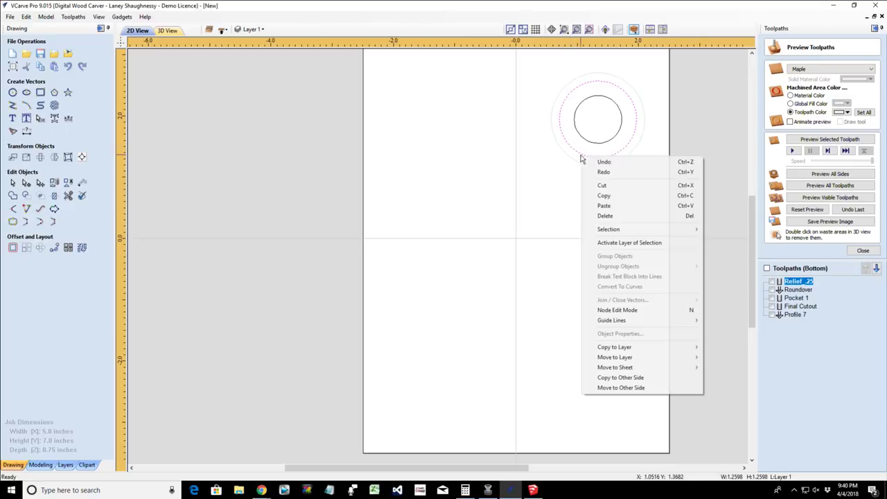
{"action": "left_click", "coordinate": [614, 378]}
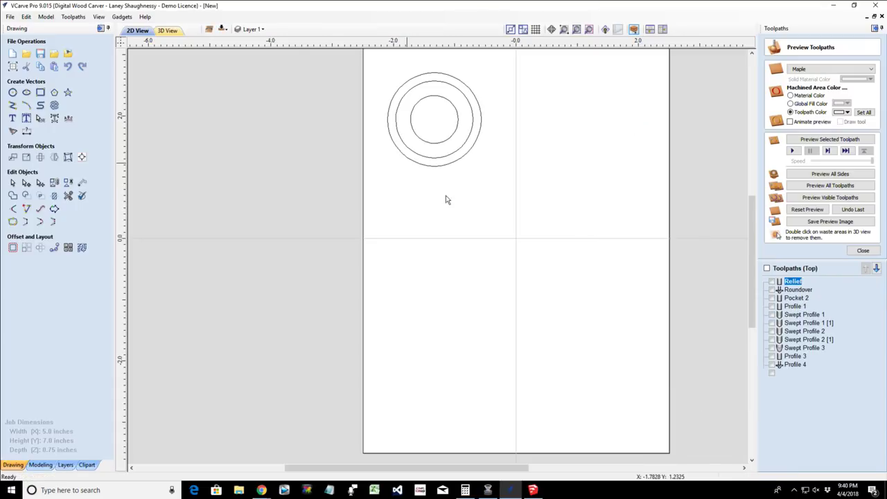
- Delete the old, larger top outer circle and open Profile 6's toolpath settings
{"action": "left_click", "coordinate": [432, 168]}
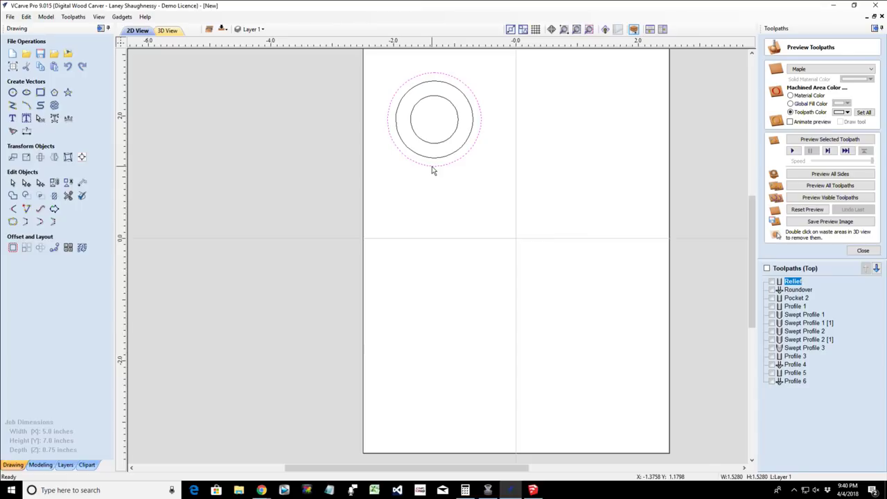
{"action": "key", "text": "Delete"}
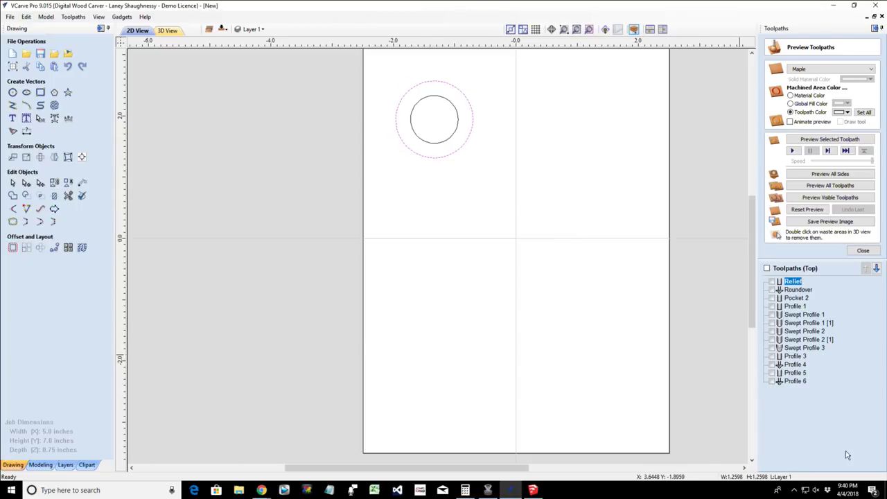
{"action": "double_click", "coordinate": [795, 381]}
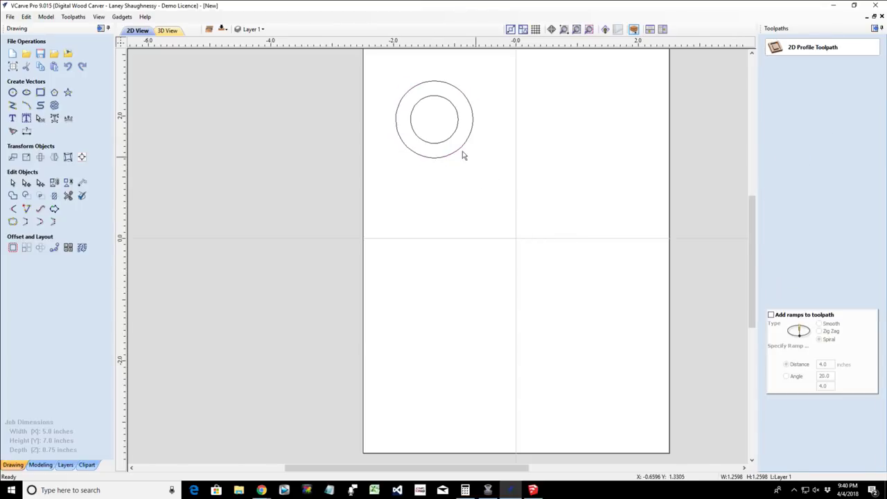
- Recalculate Profile 6, preview it, remove the waste and zoom in on the rounded-over ring
{"action": "left_click", "coordinate": [781, 464]}
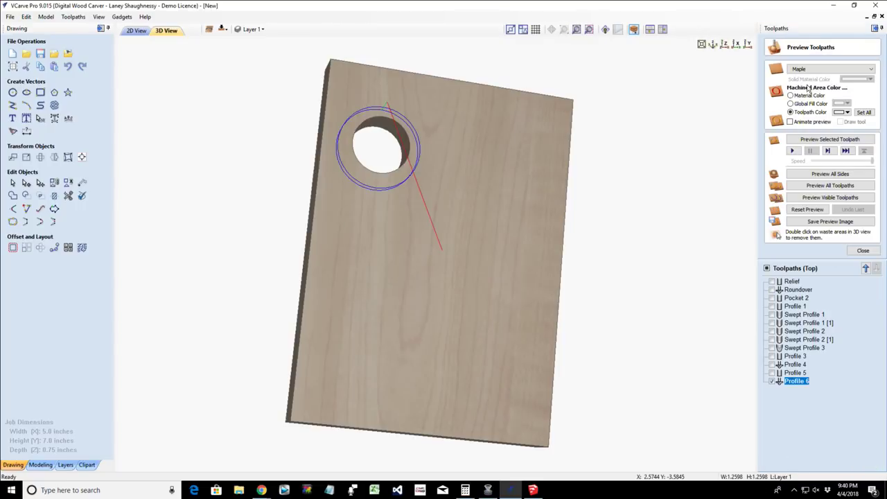
{"action": "left_click", "coordinate": [809, 141]}
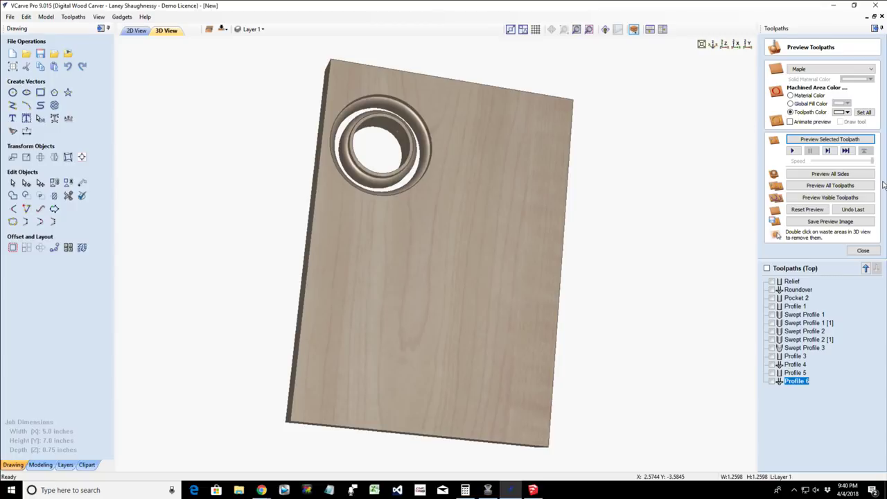
{"action": "double_click", "coordinate": [358, 232]}
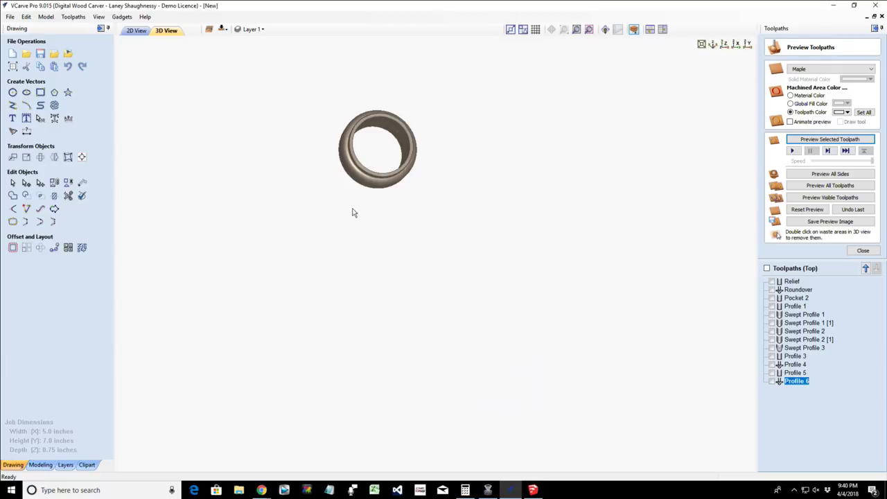
{"action": "left_click_drag", "start_coordinate": [392, 169], "coordinate": [387, 183]}
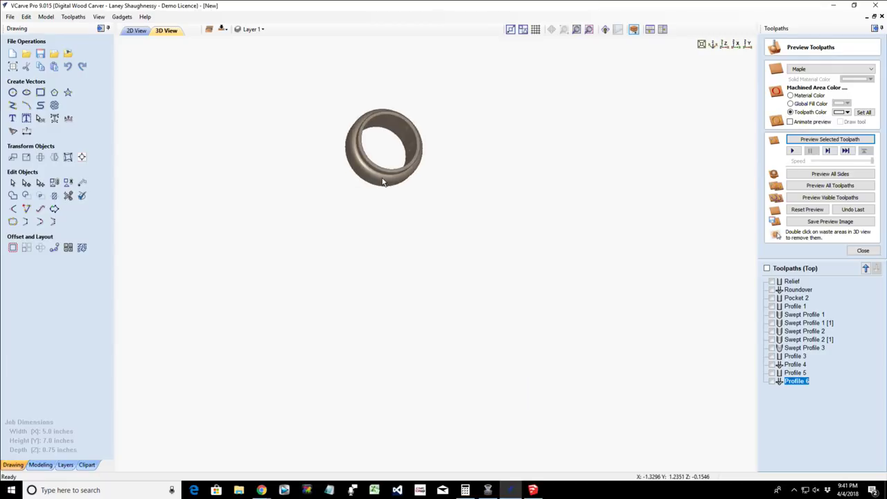
{"action": "scroll", "coordinate": [382, 181], "scroll_direction": "up", "scroll_amount": 2}
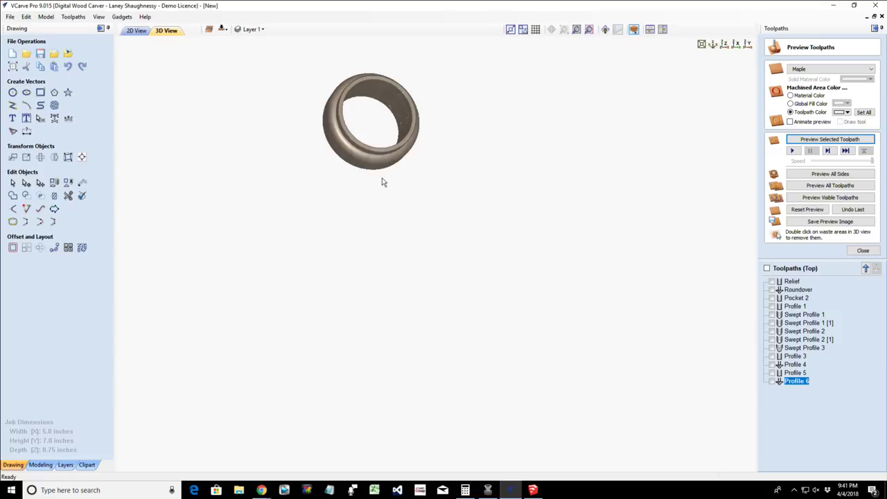
{"action": "scroll", "coordinate": [382, 181], "scroll_direction": "up", "scroll_amount": 2}
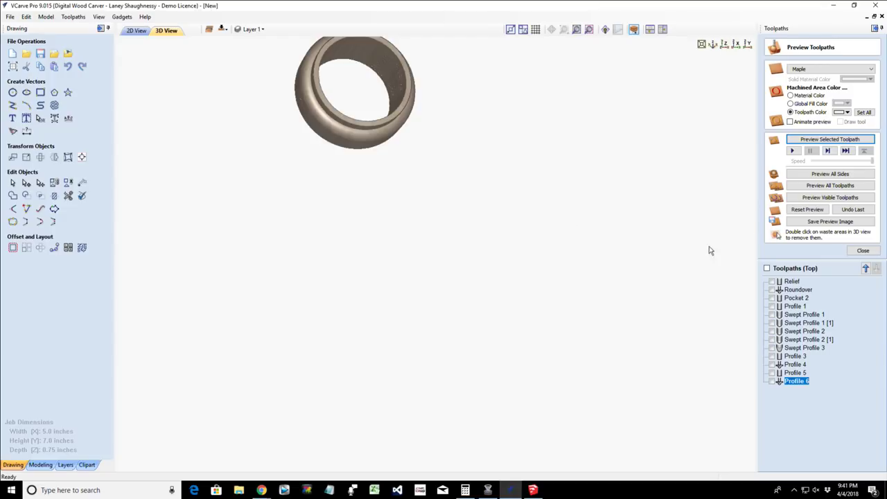
- Reset the preview, recalculate Profile 6 and re-simulate its roundover ring on the full board
{"action": "left_click", "coordinate": [801, 213]}
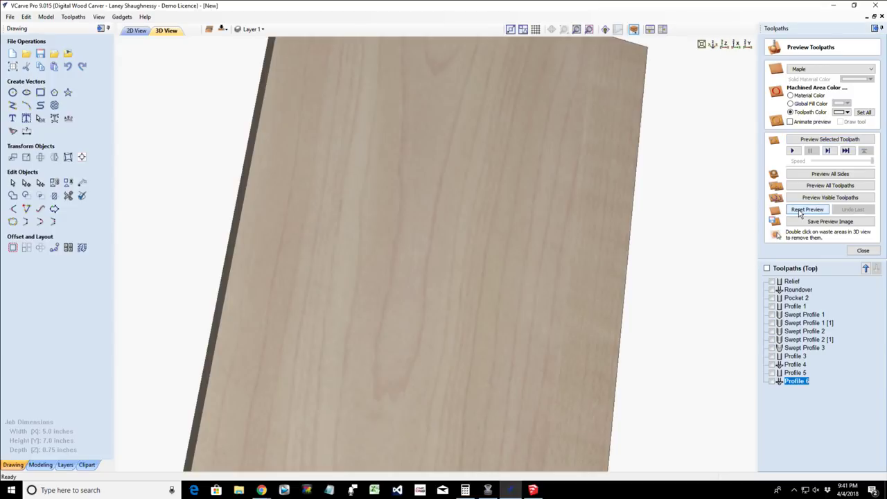
{"action": "double_click", "coordinate": [797, 381]}
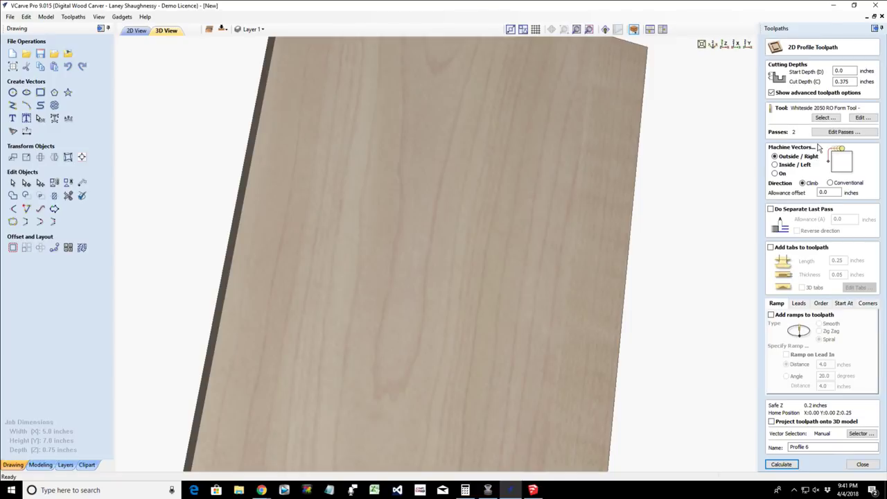
{"action": "left_click", "coordinate": [784, 465]}
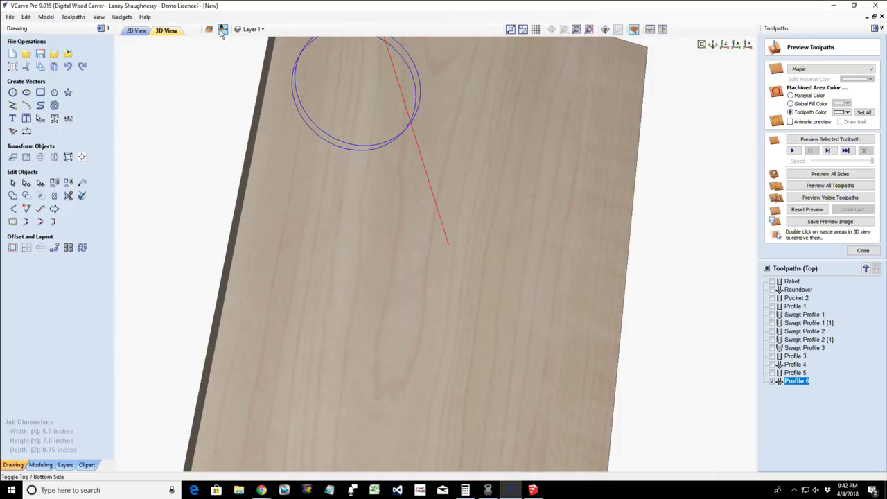
{"action": "left_click", "coordinate": [841, 140]}
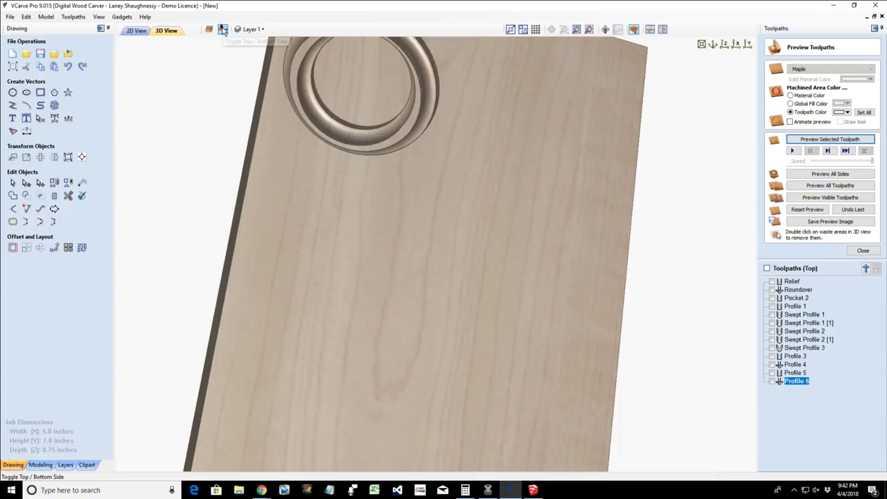
- On the bottom side, preview Profile 7, remove the waste board and orbit to inspect the disc's edge
{"action": "left_click", "coordinate": [223, 30]}
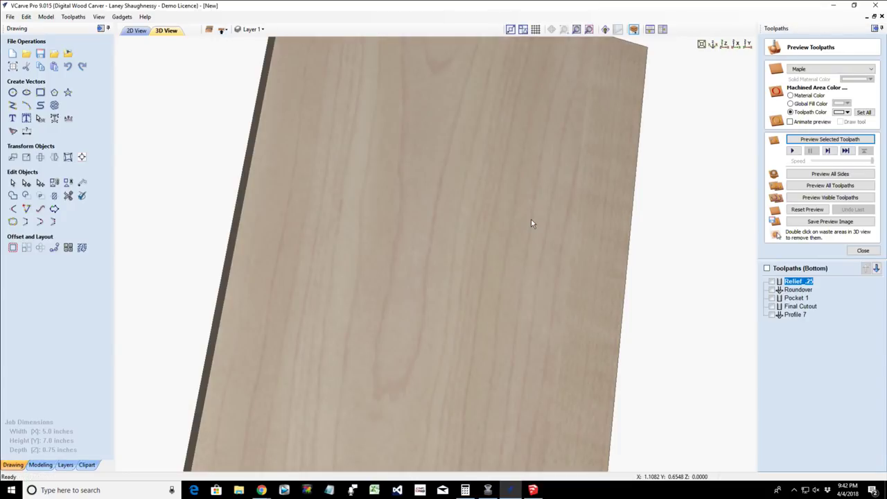
{"action": "left_click", "coordinate": [788, 314]}
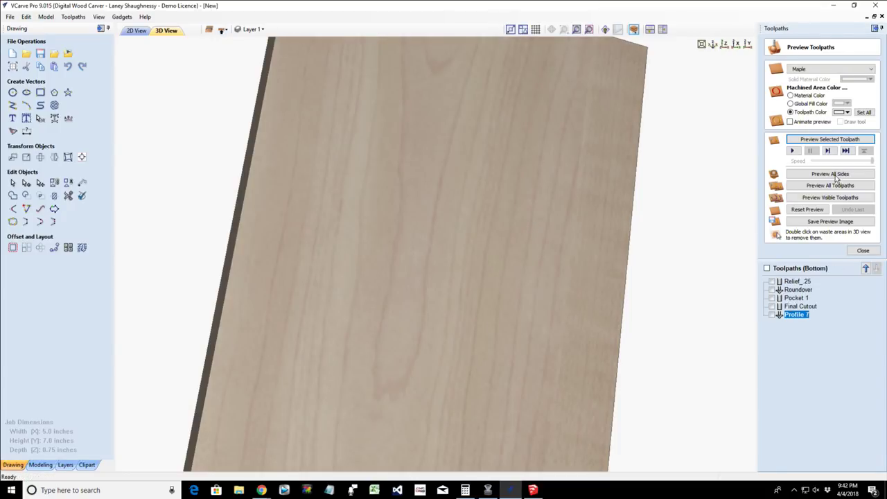
{"action": "left_click", "coordinate": [835, 140]}
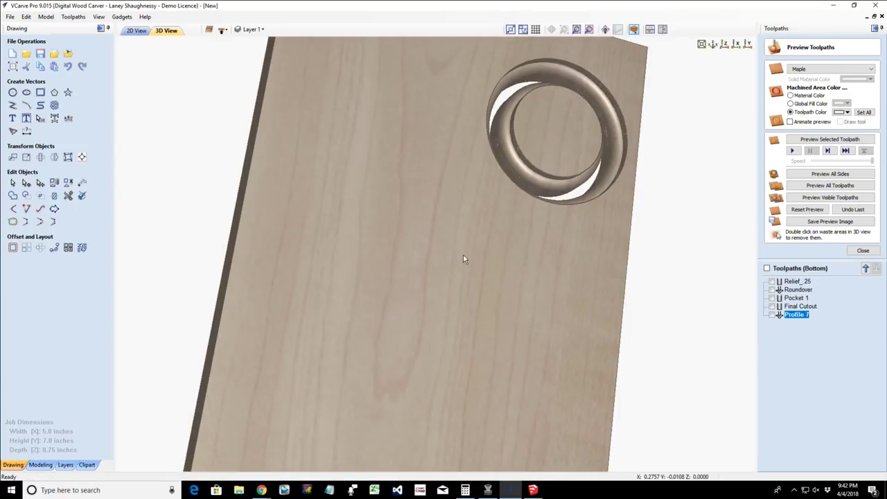
{"action": "double_click", "coordinate": [465, 259]}
{"action": "mouse_move", "coordinate": [551, 188]}
{"action": "left_mouse_down"}
{"action": "mouse_move", "coordinate": [592, 141]}
{"action": "mouse_move", "coordinate": [525, 222]}
{"action": "mouse_move", "coordinate": [478, 171]}
{"action": "mouse_move", "coordinate": [554, 198]}
{"action": "left_mouse_up"}
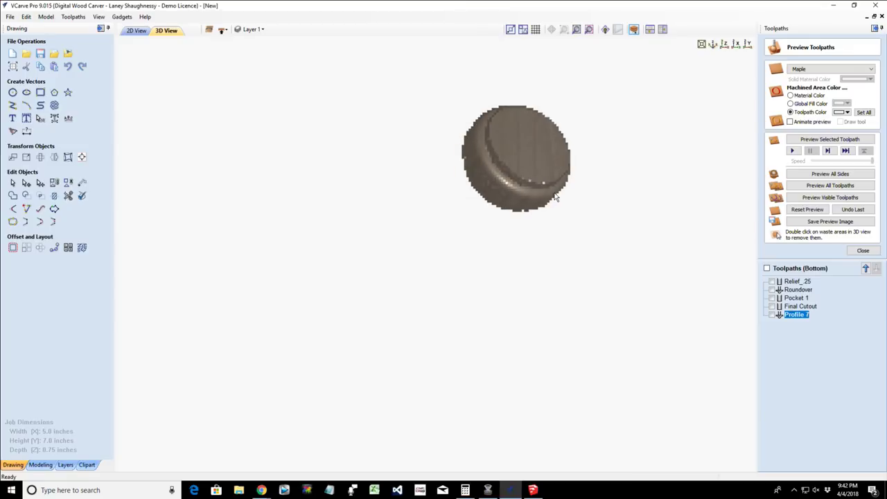
{"action": "left_click_drag", "start_coordinate": [555, 197], "coordinate": [477, 156]}
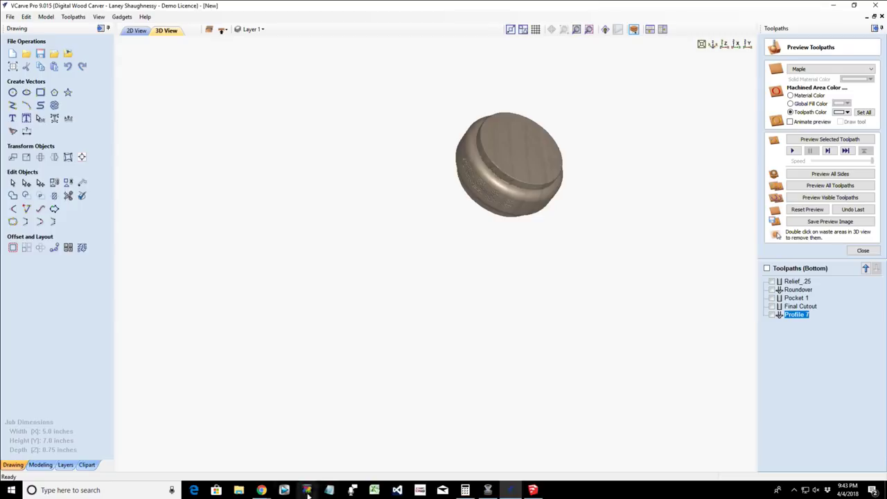
{"action": "mouse_move", "coordinate": [260, 490]}
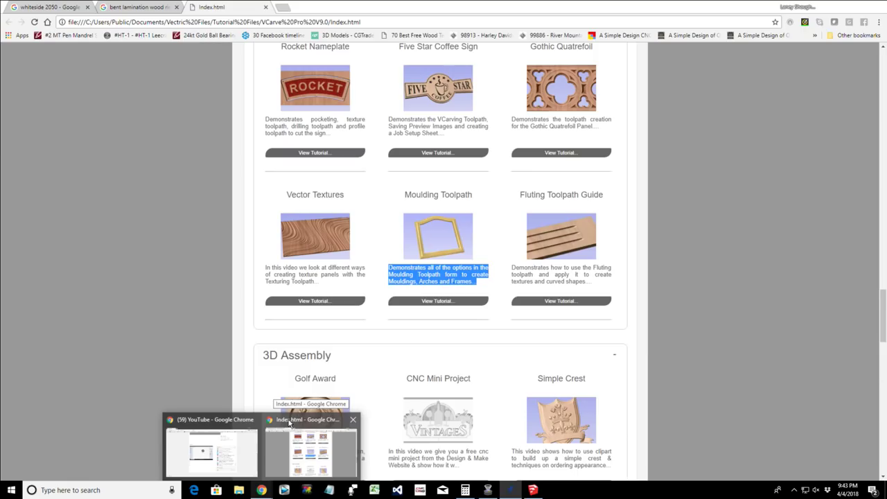
- Search Chrome in a new tab for 'magnate thread cutting v bit'
{"action": "left_click", "coordinate": [290, 423]}
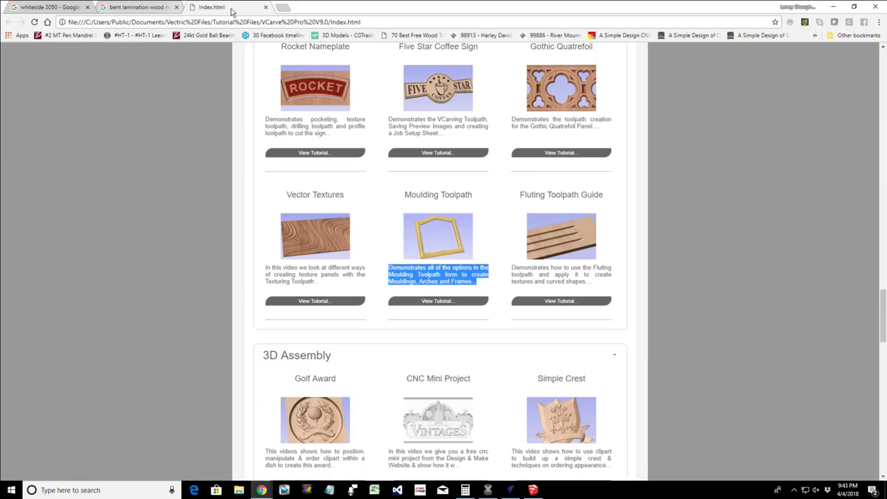
{"action": "left_click", "coordinate": [281, 8]}
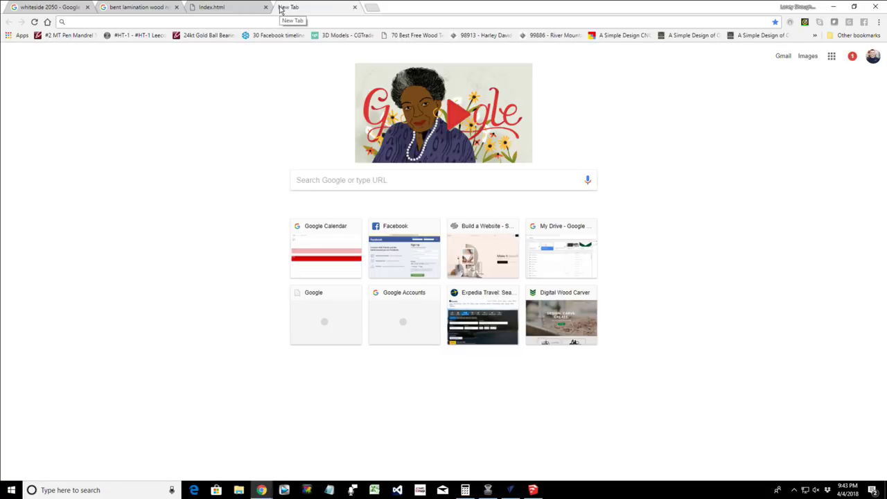
{"action": "type", "text": "mag"}
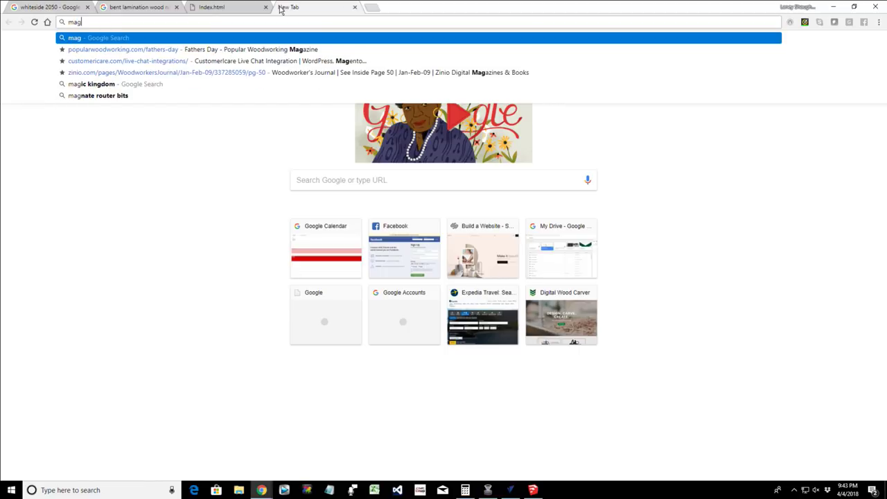
{"action": "type", "text": "ne"}
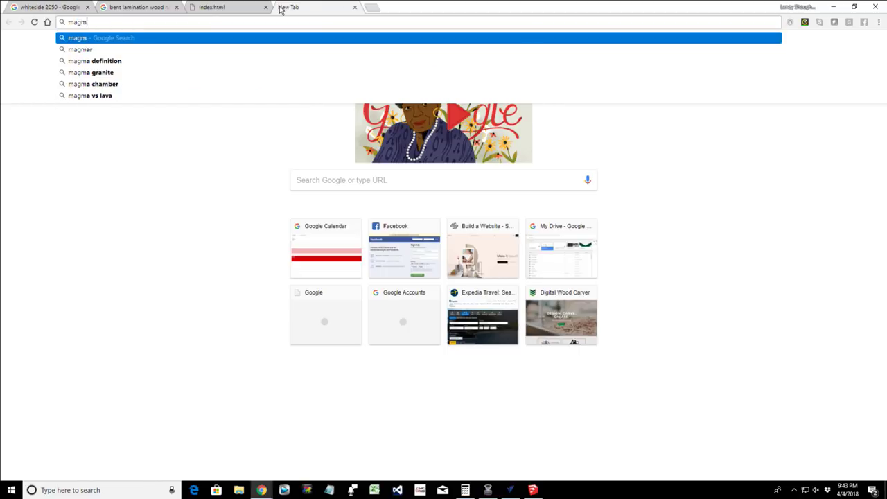
{"action": "key", "text": "BackSpace"}
{"action": "key", "text": "BackSpace"}
{"action": "key", "text": "BackSpace"}
{"action": "type", "text": "gna"}
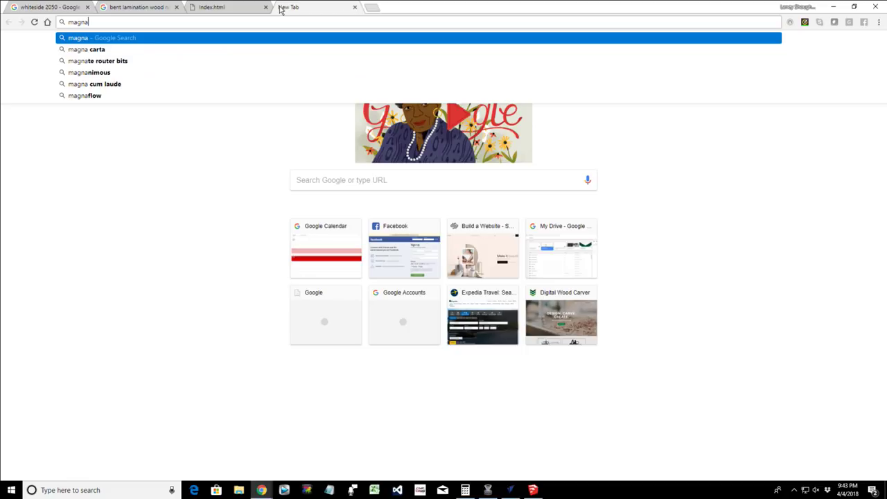
{"action": "type", "text": "te threaad "}
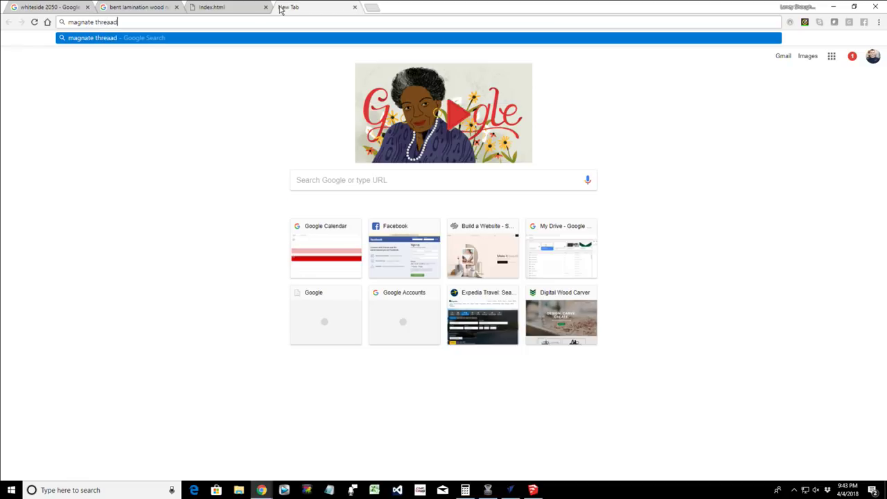
{"action": "type", "text": "cutting v bit"}
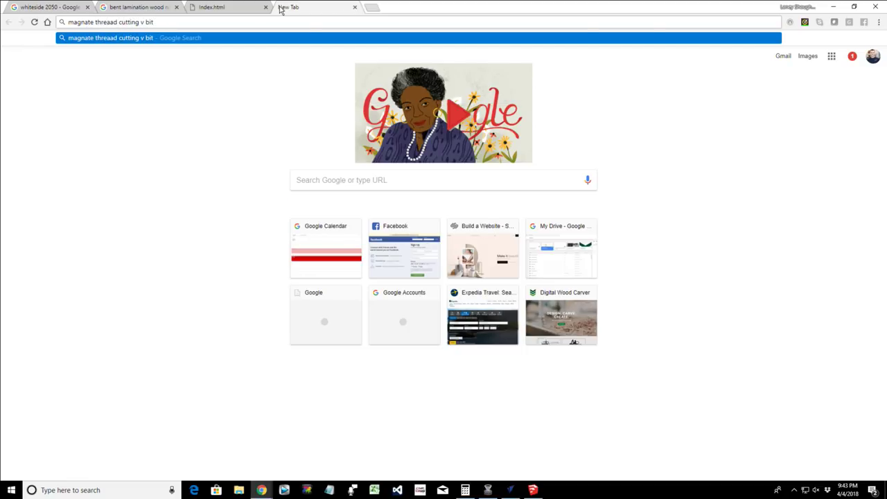
{"action": "key", "text": "Return"}
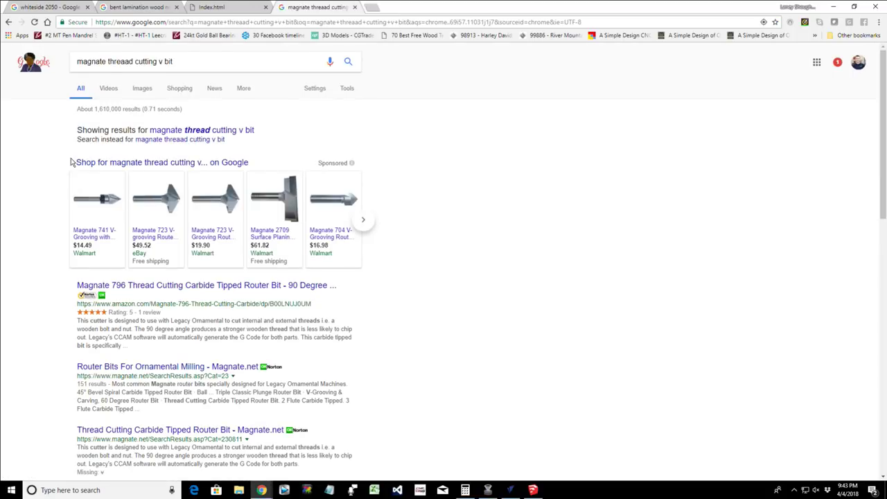
- View the Magnate 796 bit and Making Wooden Threads images, then return to VCarve Pro
{"action": "left_click", "coordinate": [142, 89]}
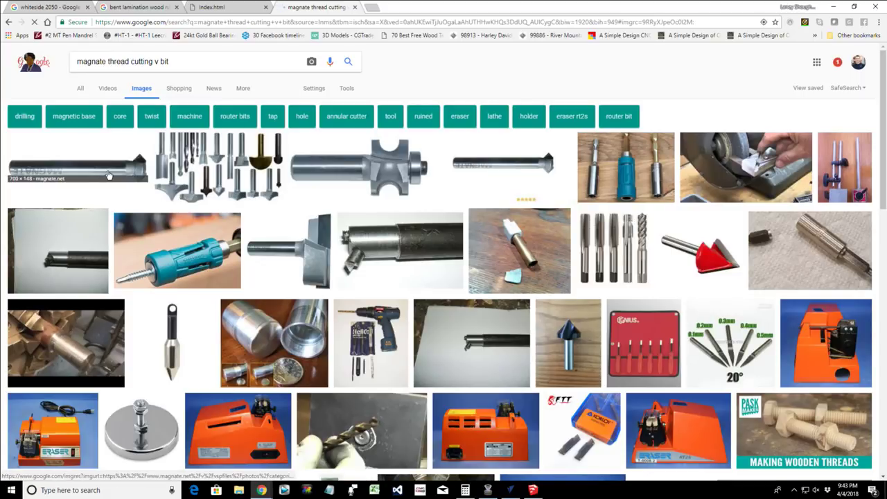
{"action": "left_click", "coordinate": [107, 172]}
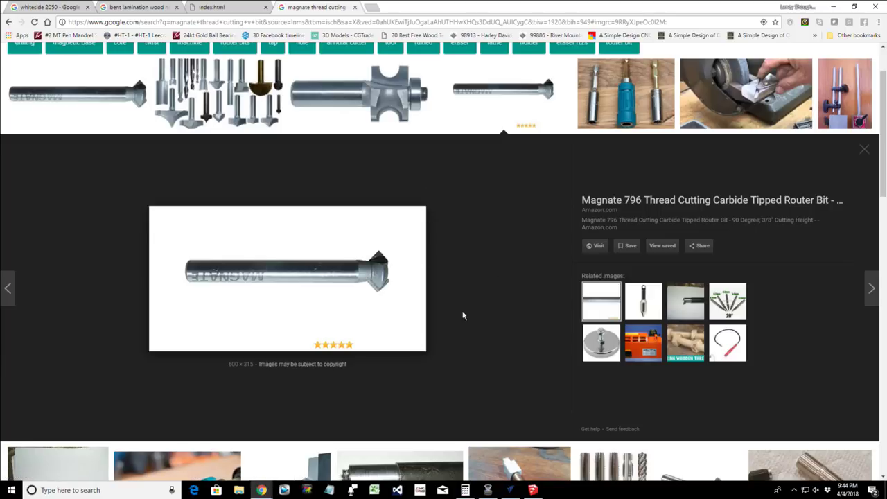
{"action": "left_click", "coordinate": [691, 347]}
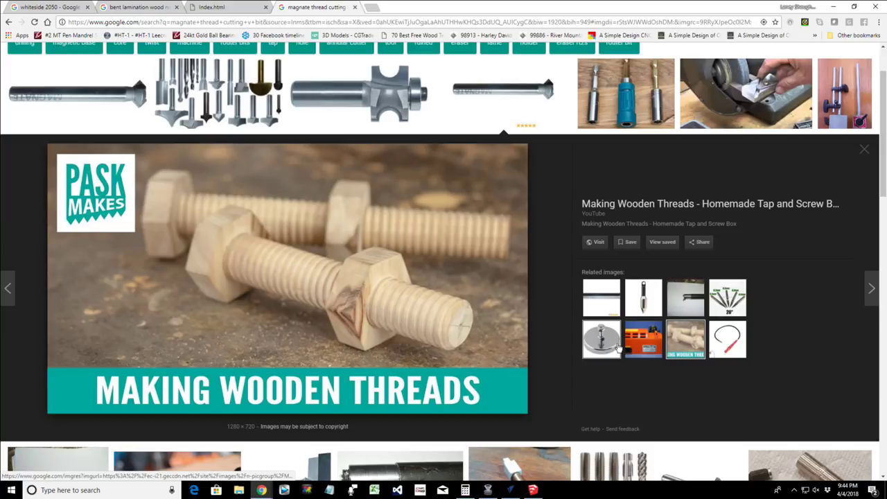
{"action": "left_click", "coordinate": [604, 299]}
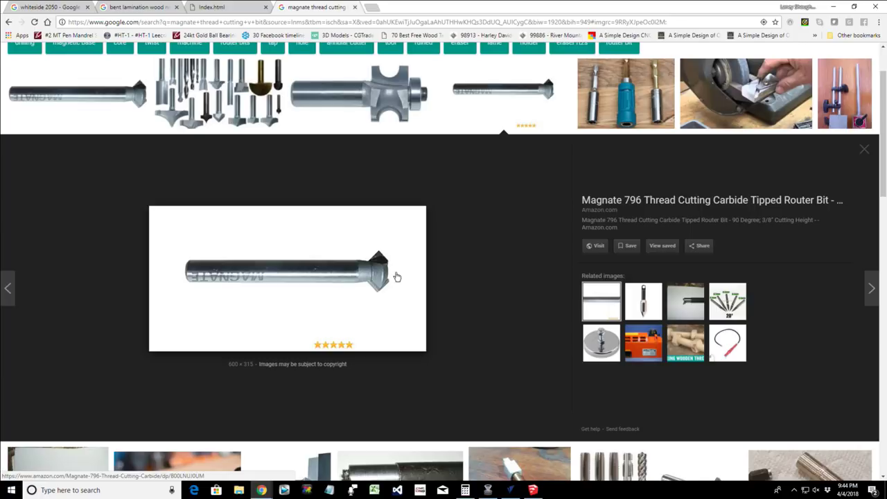
{"action": "left_click", "coordinate": [510, 490]}
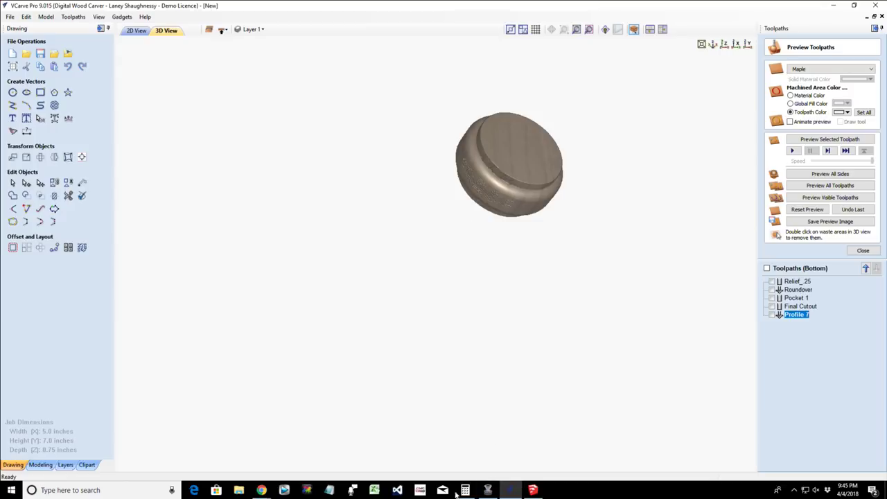
- Bring the Chrome window showing the Magnate 796 thread cutting bit image back to the front
{"action": "left_click", "coordinate": [261, 482]}
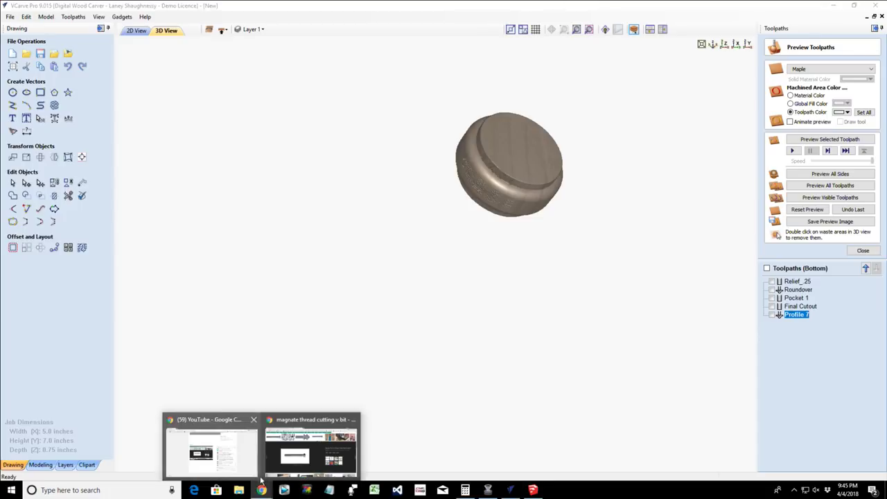
{"action": "left_click", "coordinate": [280, 455]}
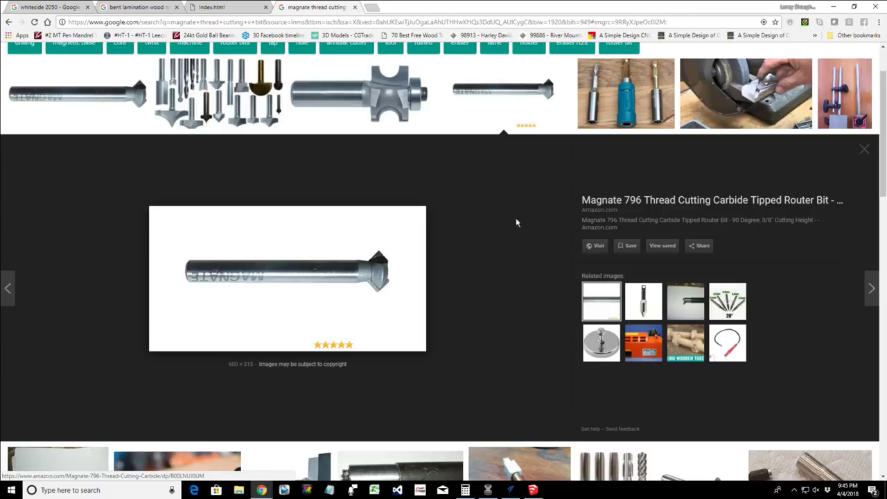
- Close the enlarged bit image and minimize Chrome to return to the VCarve Pro preview
{"action": "left_click", "coordinate": [866, 152]}
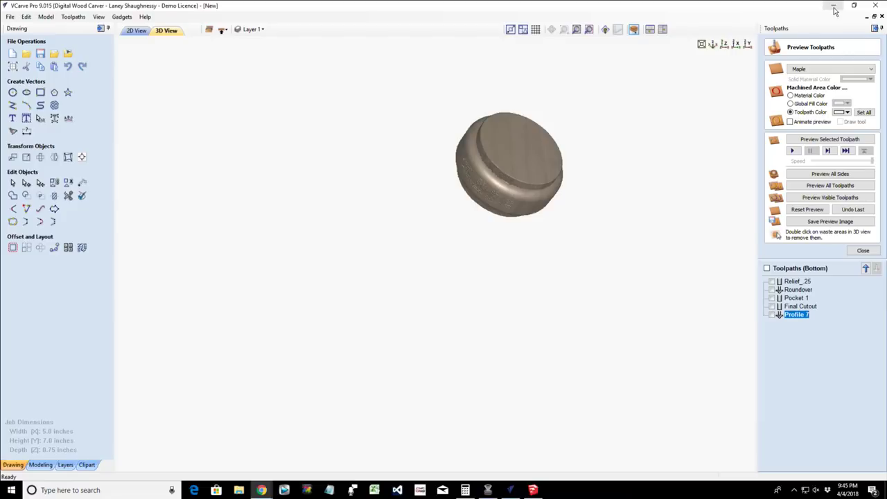
{"action": "left_click", "coordinate": [834, 6]}
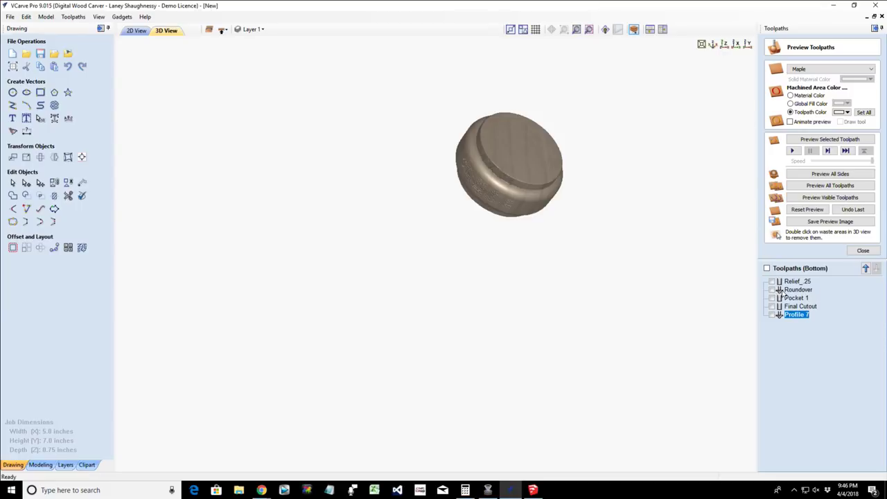
- Read the tool and feed tooltips of the Roundover and Relief_.25 toolpaths
{"action": "left_click", "coordinate": [781, 291]}
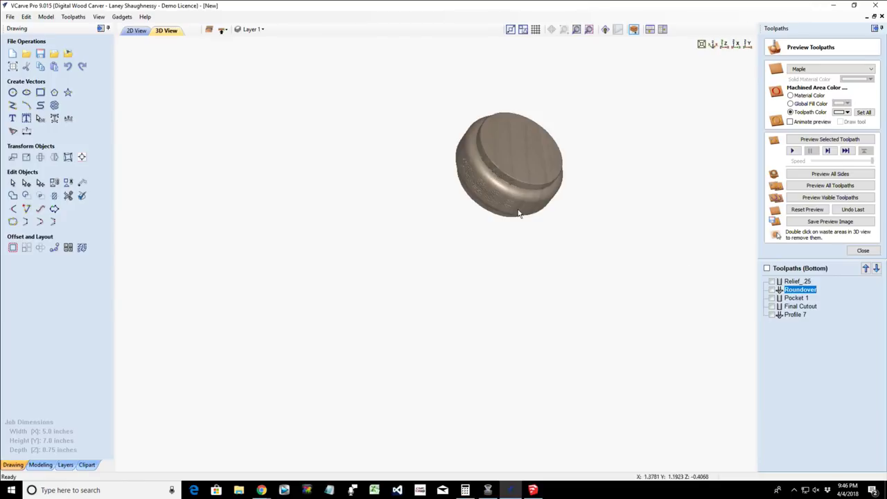
{"action": "mouse_move", "coordinate": [809, 293]}
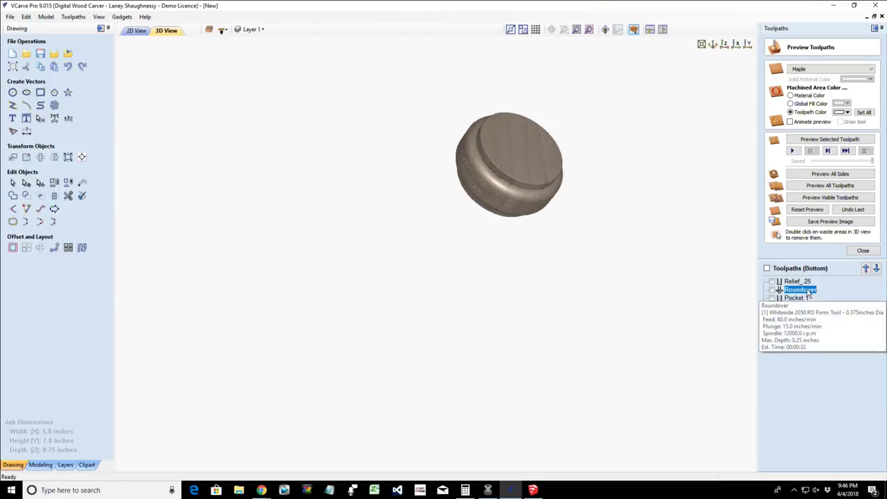
{"action": "left_click", "coordinate": [790, 282]}
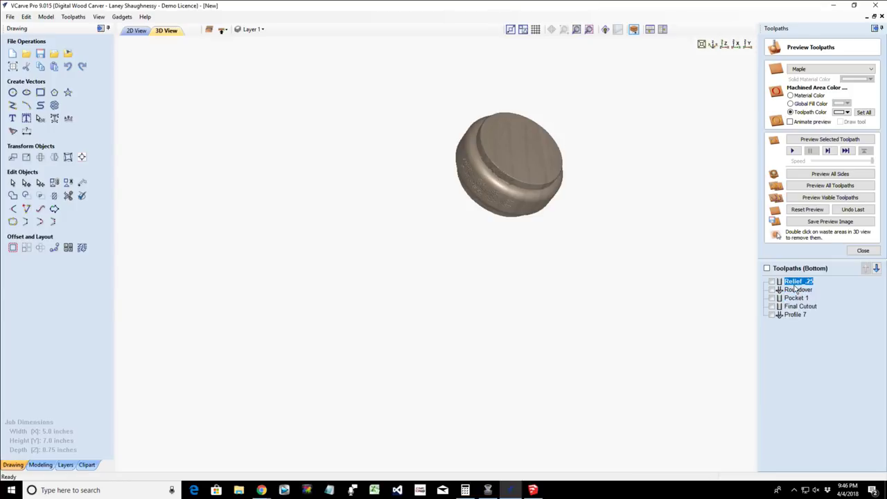
{"action": "mouse_move", "coordinate": [796, 284]}
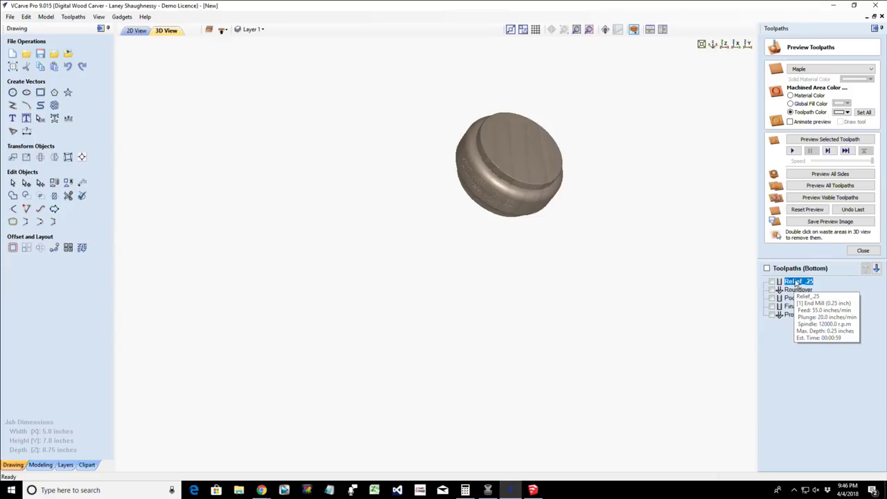
- Inspect the Relief_.25 toolpath's end mill settings and close them without changes
{"action": "double_click", "coordinate": [796, 284]}
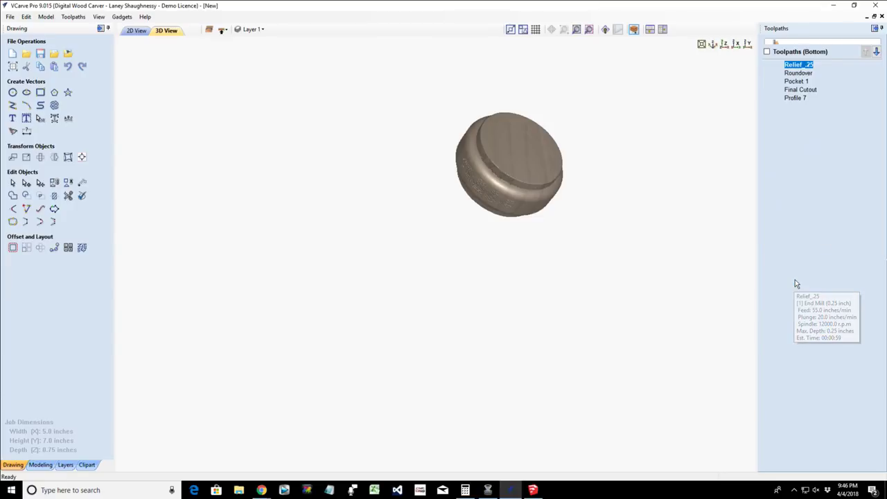
{"action": "left_click", "coordinate": [855, 119]}
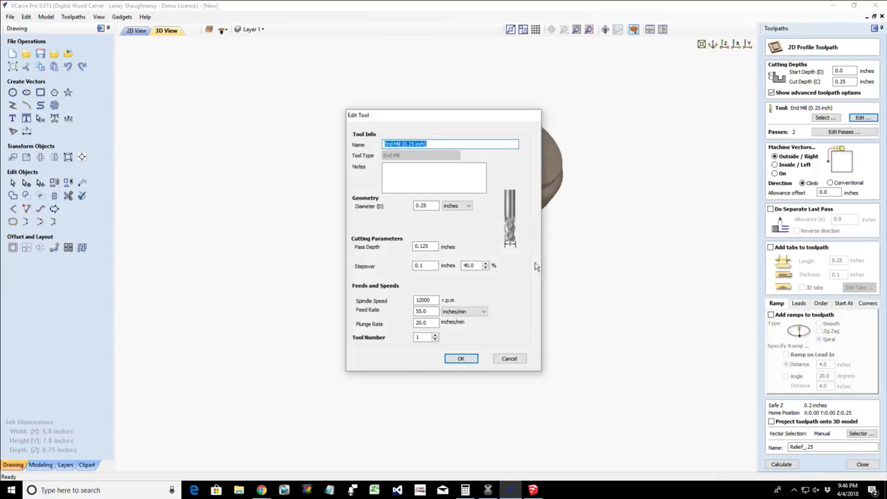
{"action": "left_click", "coordinate": [513, 358]}
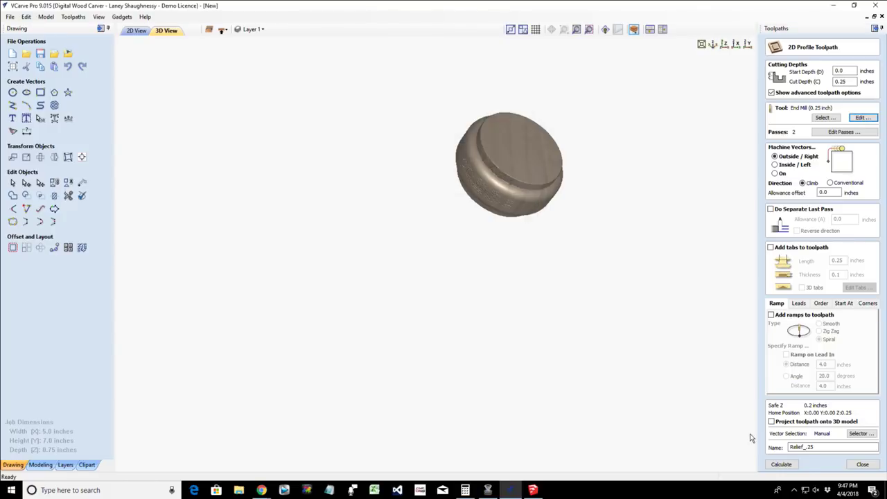
{"action": "left_click", "coordinate": [862, 465]}
- Set the Roundover form tool's pass depth to 0.0625 inch, confirming it cuts in 4 passes
{"action": "double_click", "coordinate": [796, 213]}
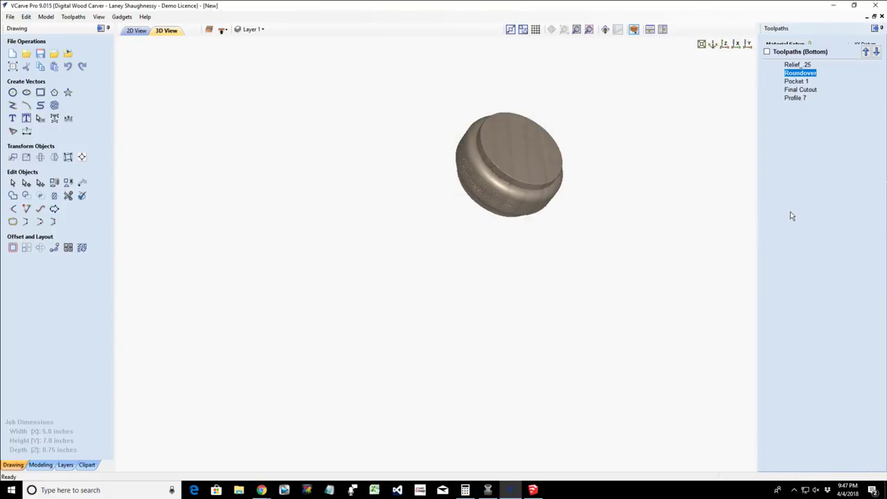
{"action": "left_click", "coordinate": [867, 119]}
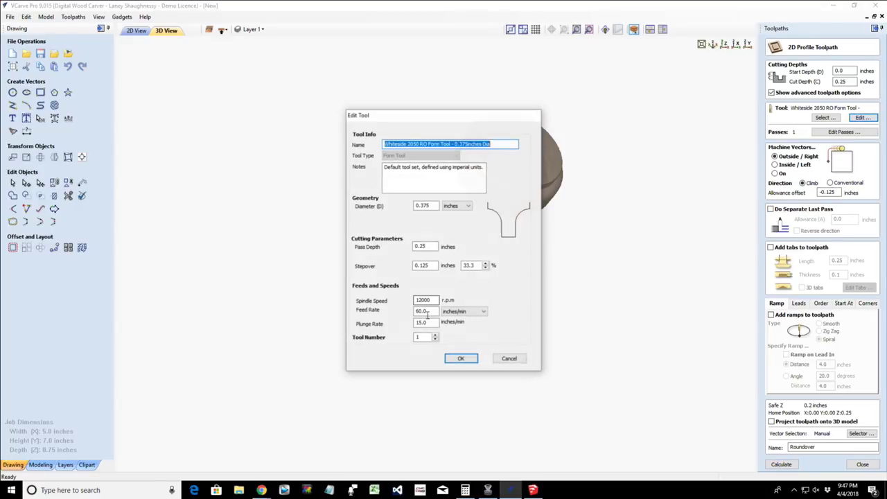
{"action": "left_click_drag", "start_coordinate": [437, 247], "coordinate": [401, 241]}
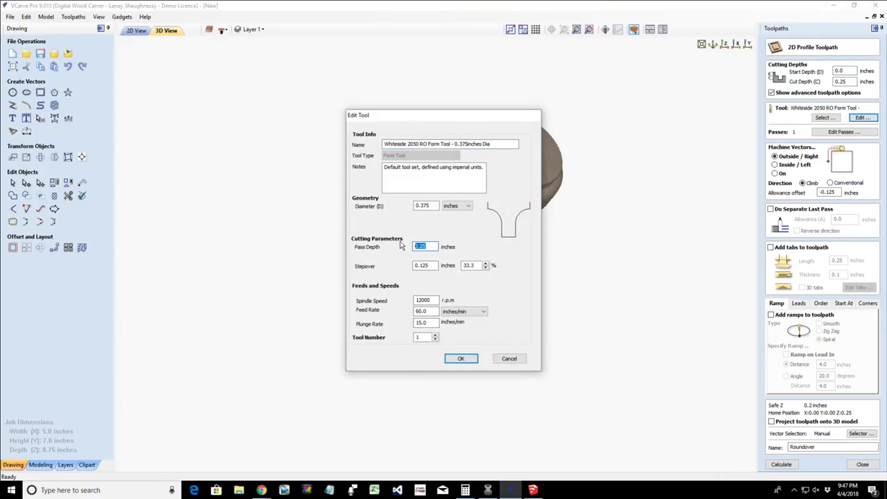
{"action": "type", "text": ".625"}
{"action": "key", "text": "BackSpace"}
{"action": "key", "text": "BackSpace"}
{"action": "key", "text": "BackSpace"}
{"action": "type", "text": "0625"}
{"action": "left_click", "coordinate": [461, 358]}
{"action": "left_click", "coordinate": [836, 132]}
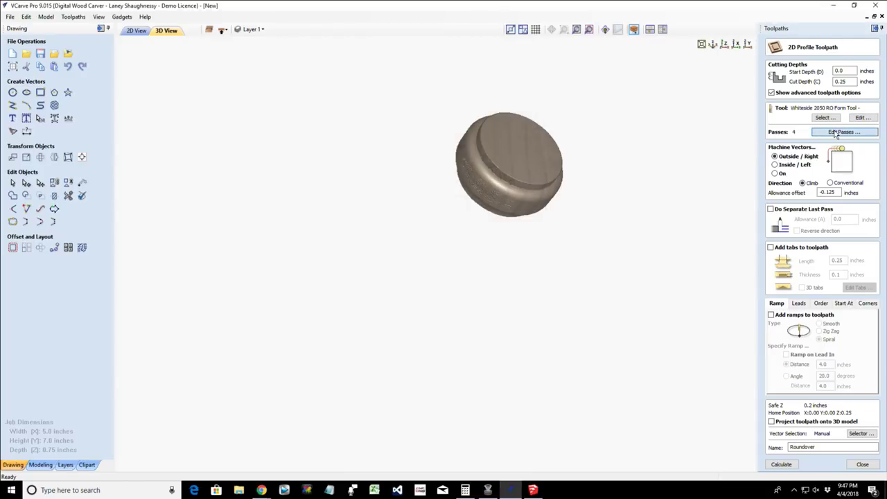
{"action": "left_click", "coordinate": [513, 362]}
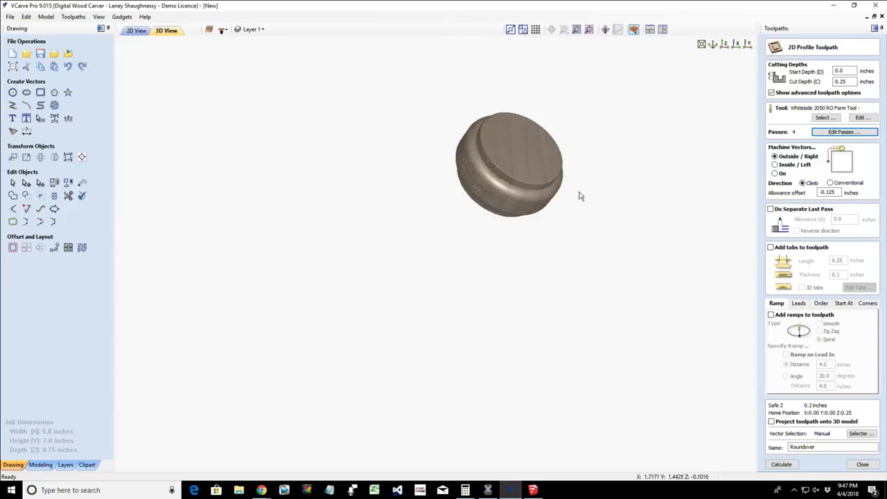
{"action": "left_click", "coordinate": [863, 464]}
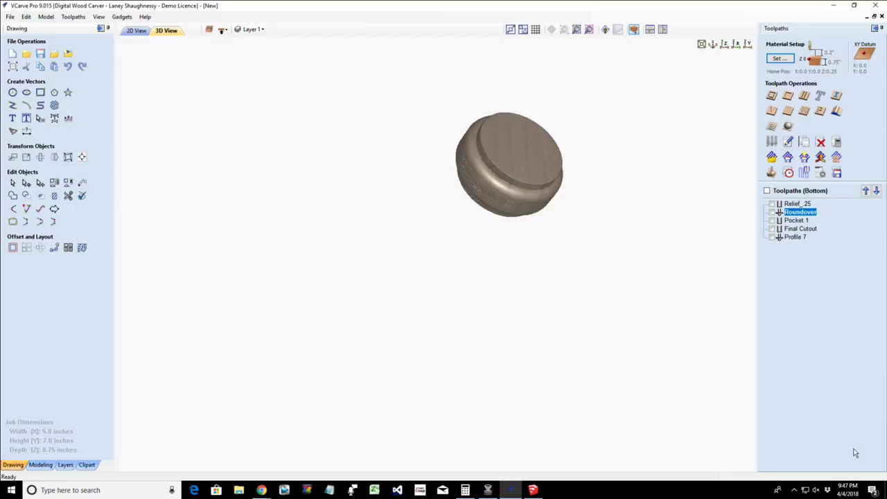
{"action": "left_click", "coordinate": [797, 205]}
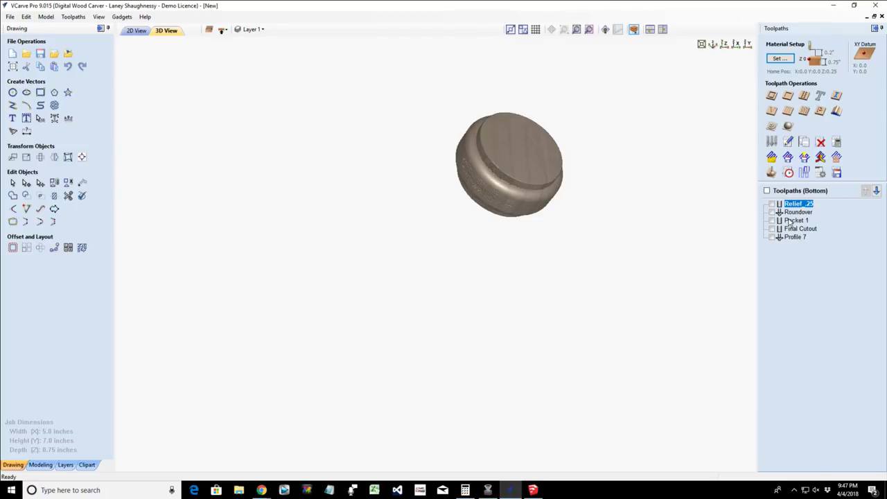
{"action": "left_click", "coordinate": [789, 222]}
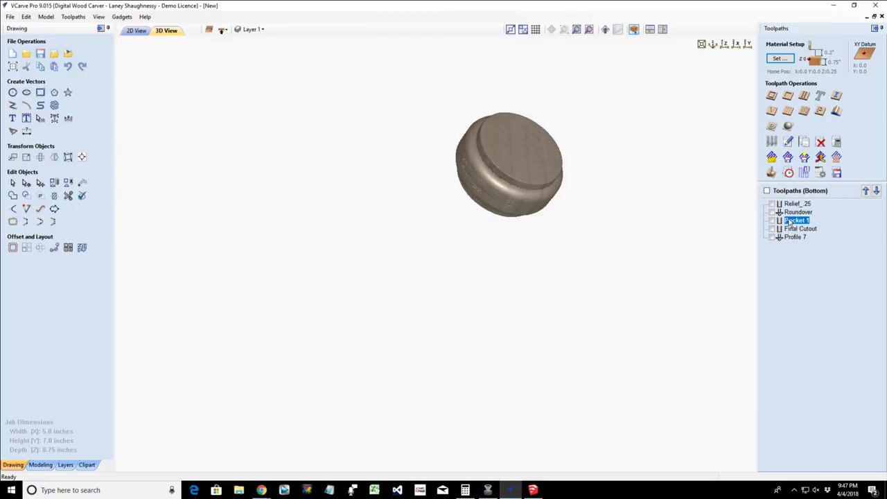
{"action": "mouse_move", "coordinate": [791, 233]}
{"action": "left_click_drag", "start_coordinate": [506, 143], "coordinate": [446, 122]}
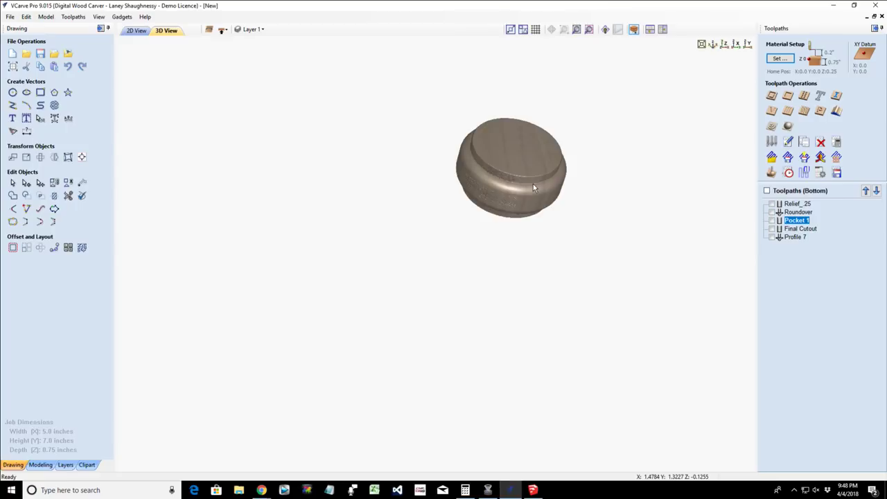
{"action": "left_click", "coordinate": [771, 95]}
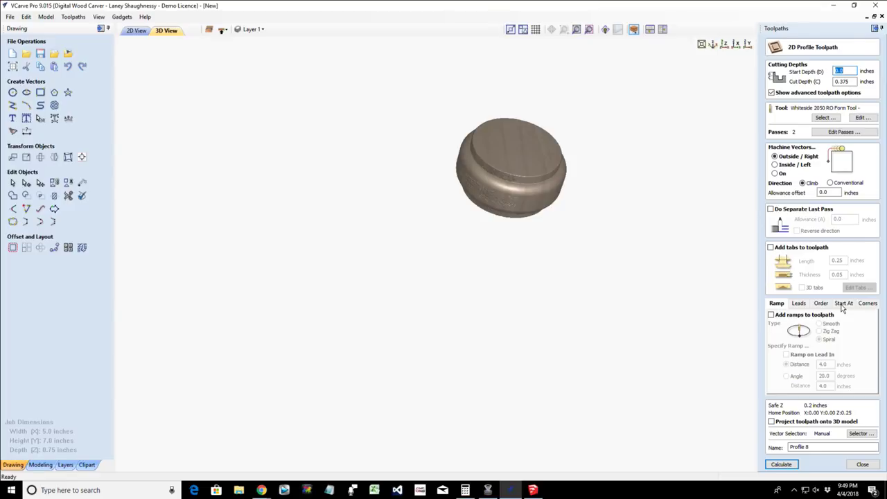
{"action": "left_click", "coordinate": [771, 315]}
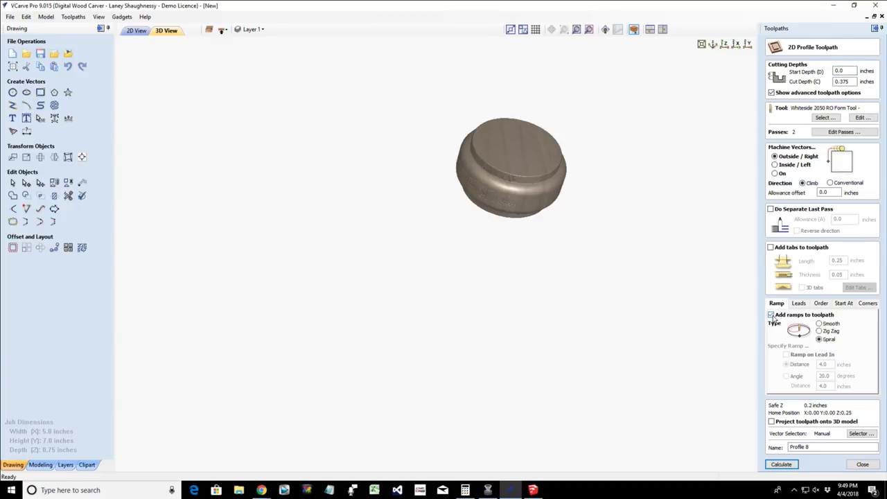
{"action": "left_click", "coordinate": [820, 325]}
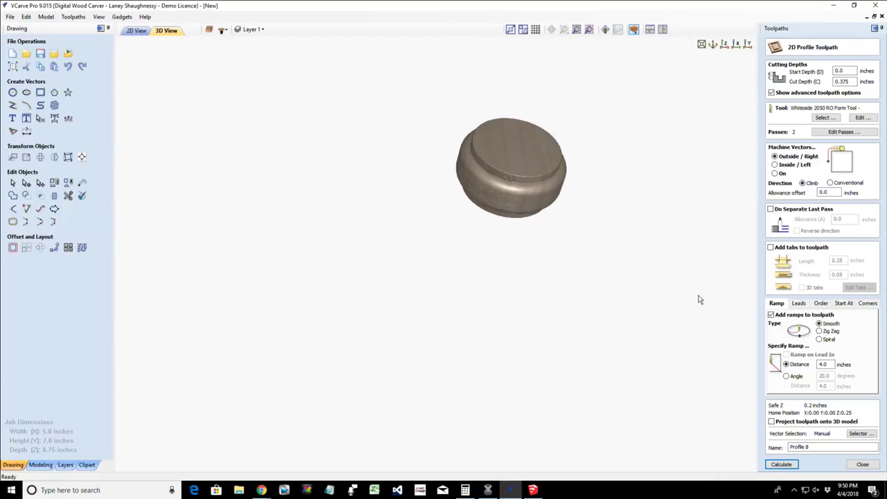
{"action": "left_click", "coordinate": [827, 364]}
{"action": "left_click", "coordinate": [863, 465]}
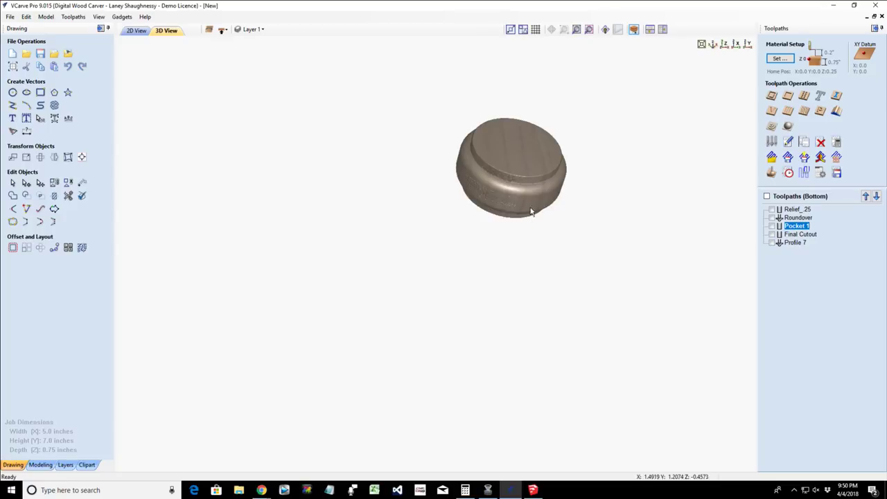
- Orbit the 3D view around the machined maple disc to inspect its sides
{"action": "left_click_drag", "start_coordinate": [539, 206], "coordinate": [501, 224]}
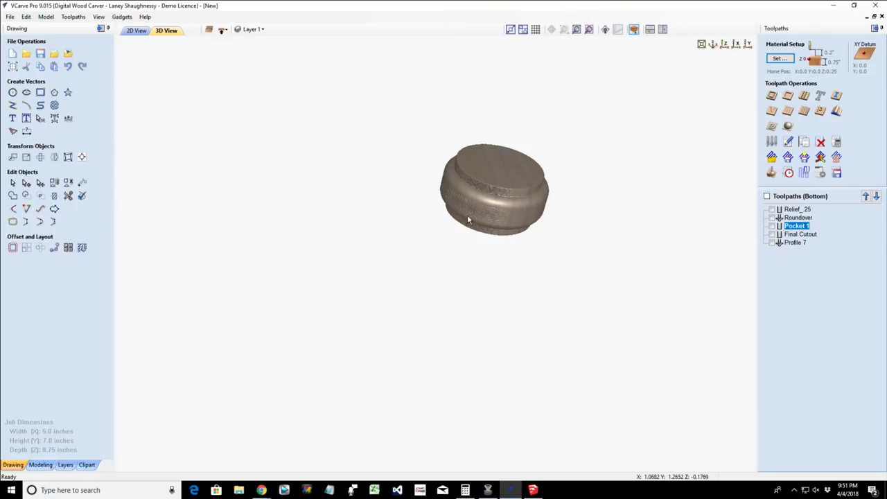
{"action": "left_click_drag", "start_coordinate": [468, 216], "coordinate": [546, 215]}
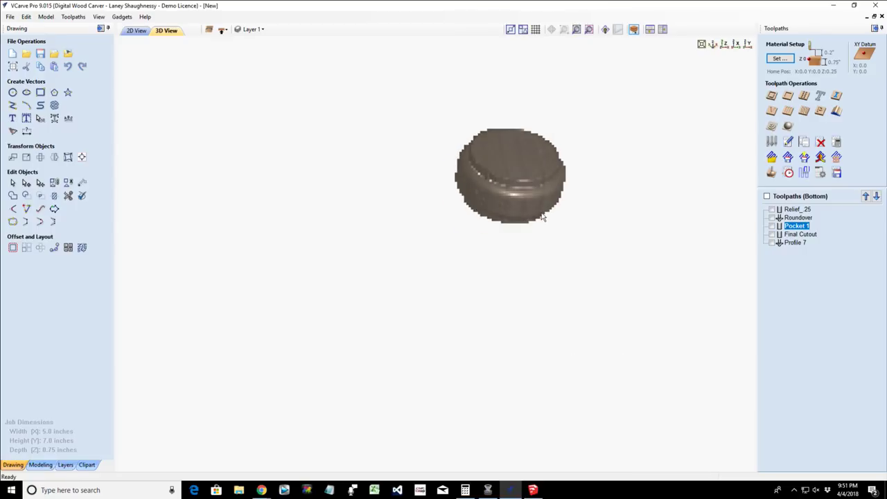
- Recalculate the Roundover toolpath on the inner circle, cutting inside with a negative (-0.125) allowance offset
{"action": "left_click", "coordinate": [136, 32]}
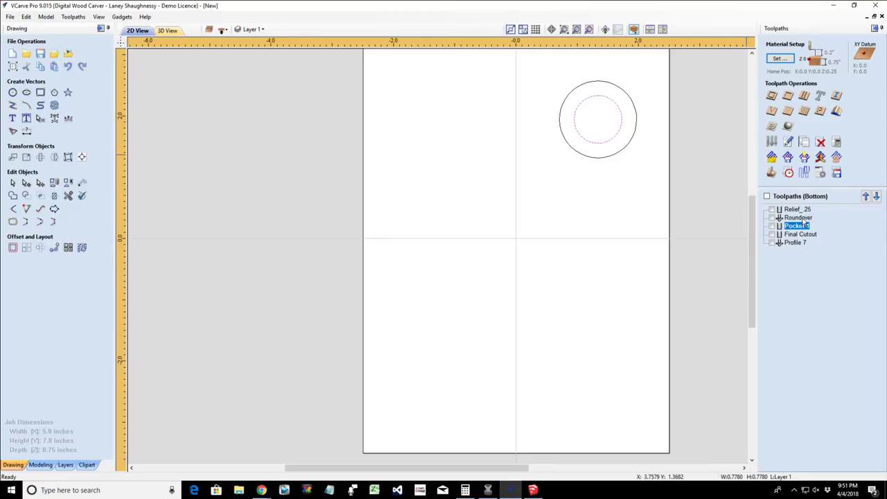
{"action": "double_click", "coordinate": [796, 218]}
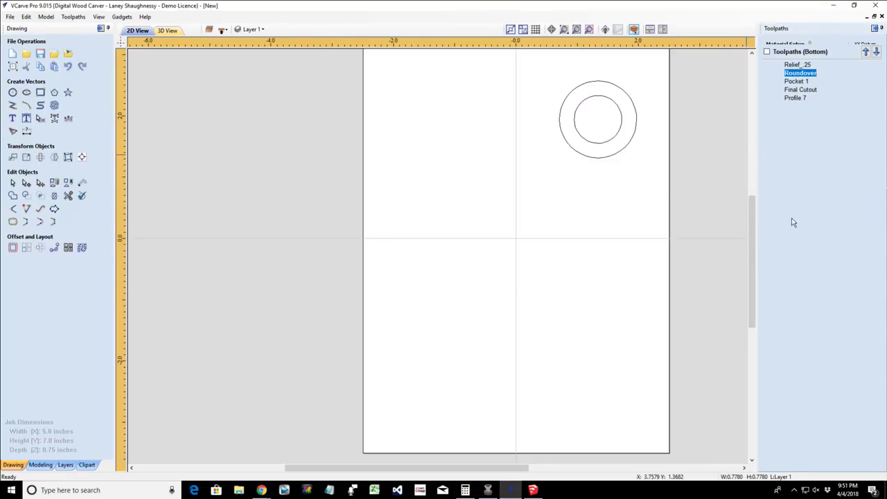
{"action": "left_click", "coordinate": [608, 139]}
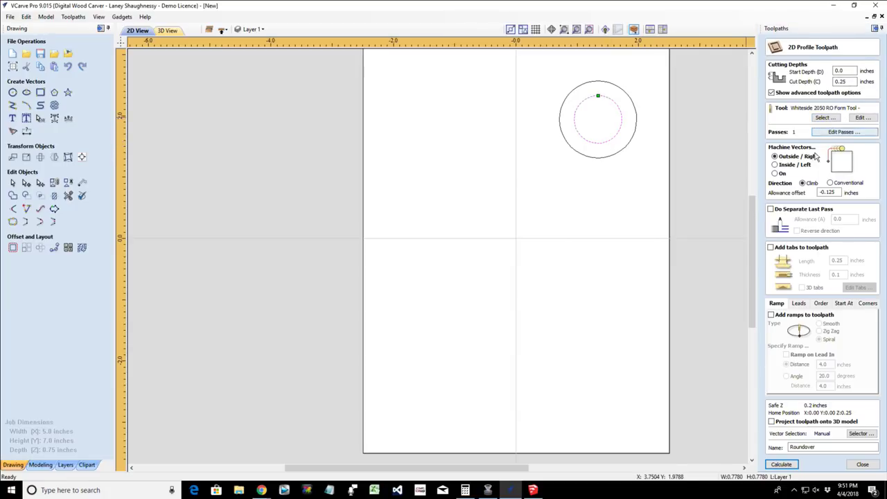
{"action": "left_click", "coordinate": [777, 165]}
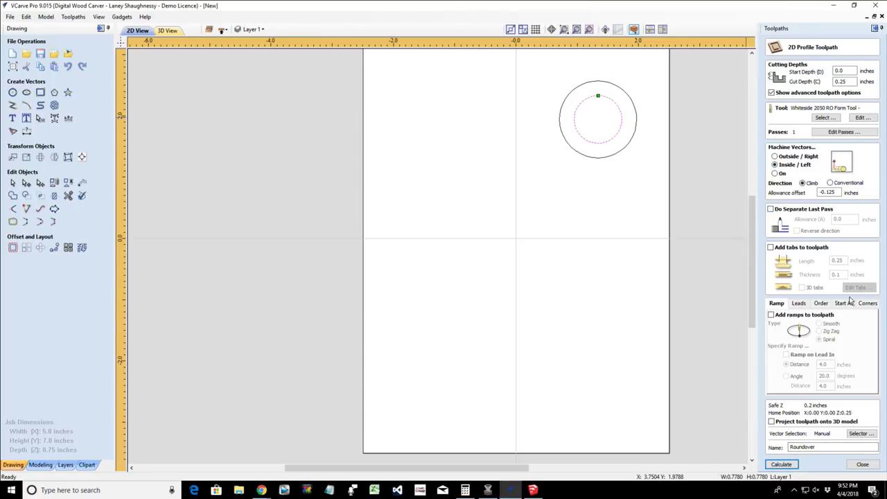
{"action": "left_click", "coordinate": [823, 192]}
{"action": "type", "text": "-"}
{"action": "left_click", "coordinate": [782, 464]}
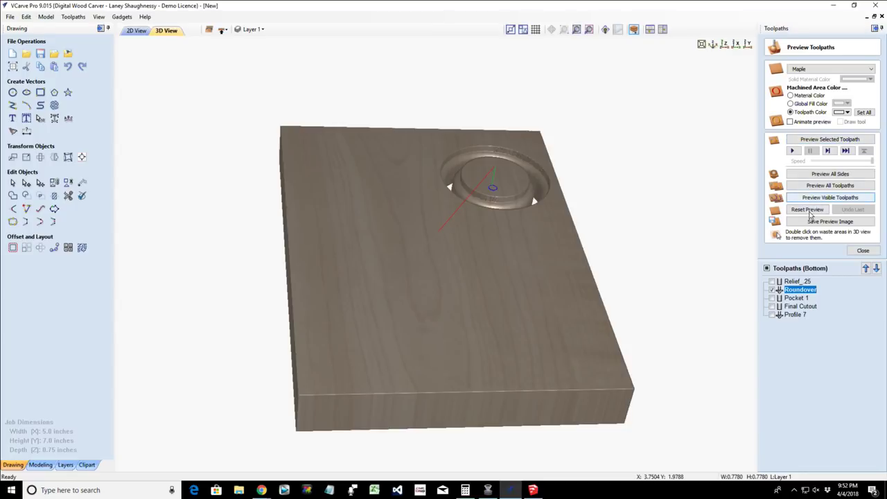
- Reset the preview and simulate only the Roundover toolpath on the maple board
{"action": "left_click", "coordinate": [808, 210]}
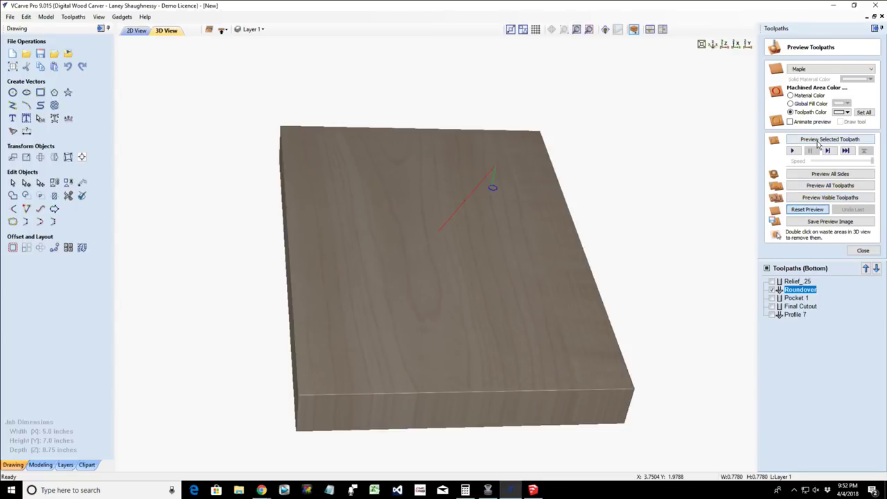
{"action": "left_click", "coordinate": [818, 140]}
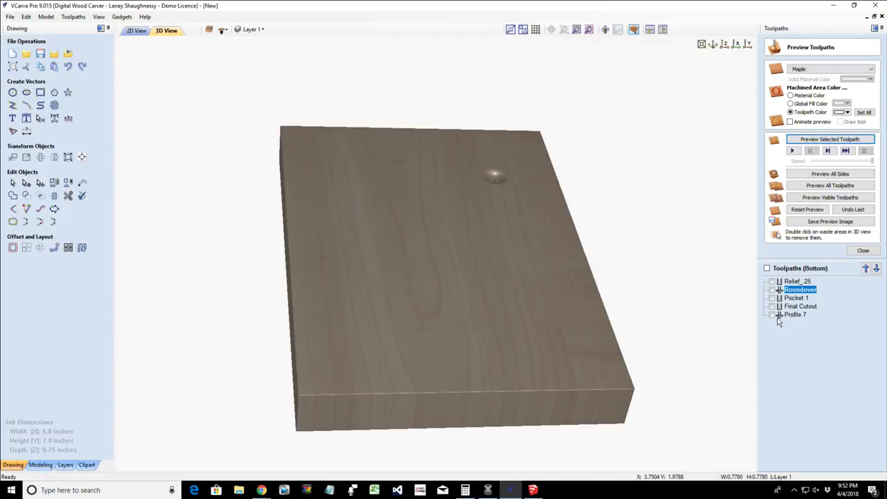
{"action": "mouse_move", "coordinate": [778, 319]}
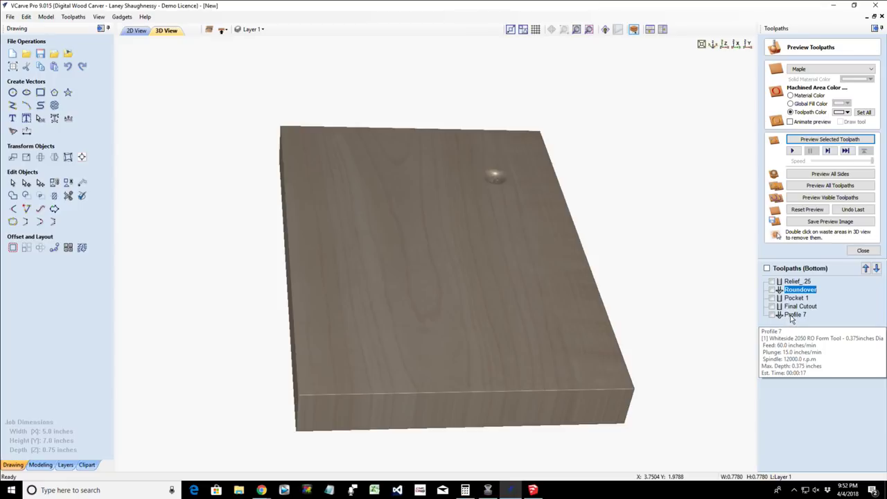
- Edit Profile 7's cut depth, make its allowance offset -0.125, and recalculate it
{"action": "double_click", "coordinate": [795, 315]}
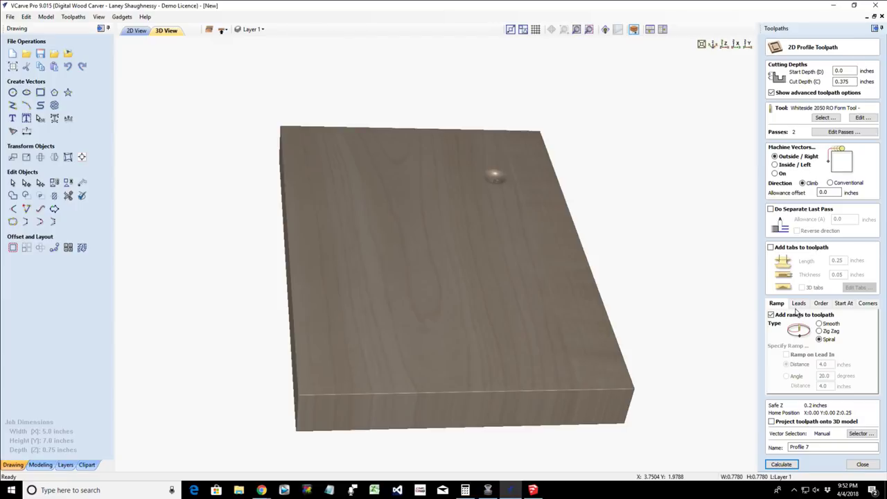
{"action": "left_click", "coordinate": [853, 81]}
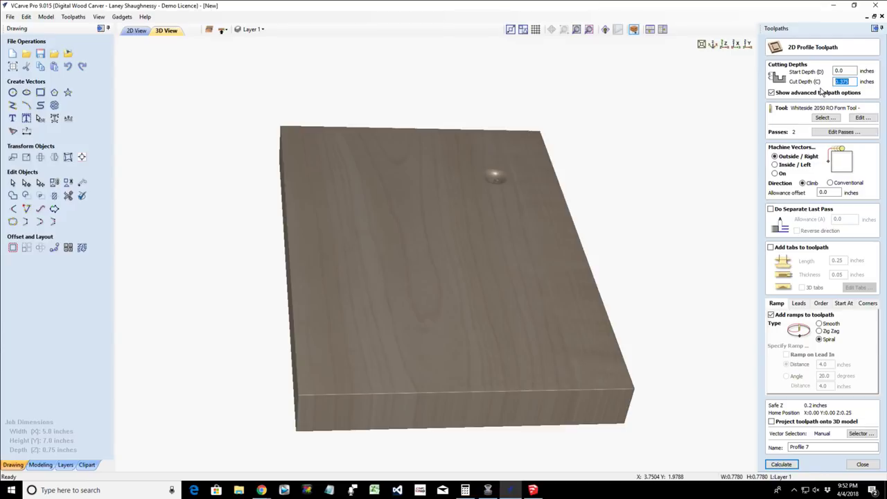
{"action": "type", "text": ".25"}
{"action": "double_click", "coordinate": [826, 192]}
{"action": "type", "text": "-"}
{"action": "left_click", "coordinate": [780, 465]}
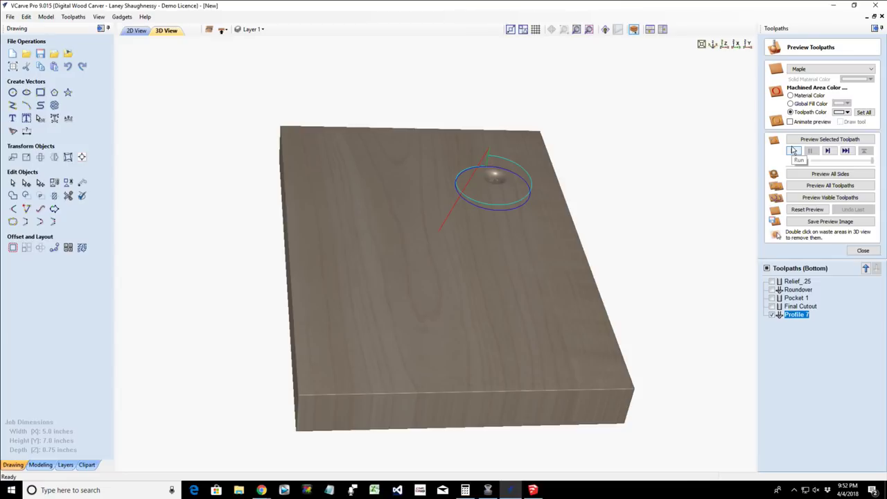
{"action": "left_click_drag", "start_coordinate": [558, 337], "coordinate": [436, 296]}
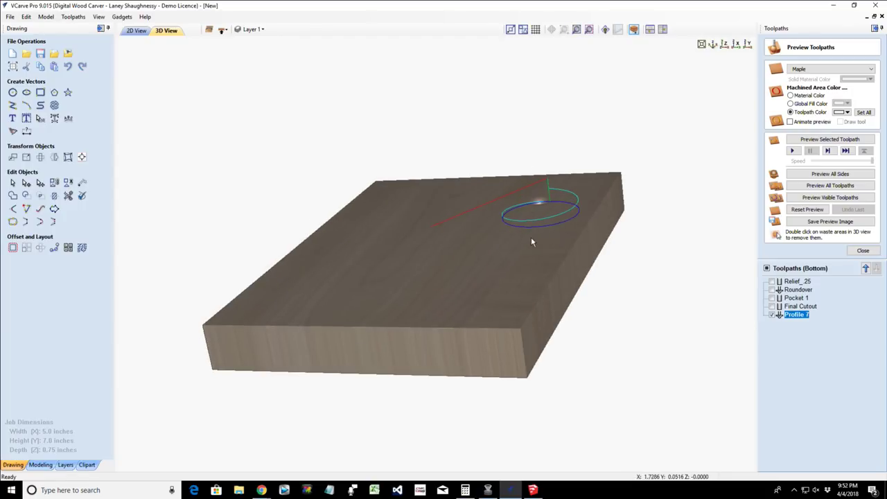
- Simulate Profile 7 on the maple board and view the carved ring nearly top-down
{"action": "double_click", "coordinate": [795, 315]}
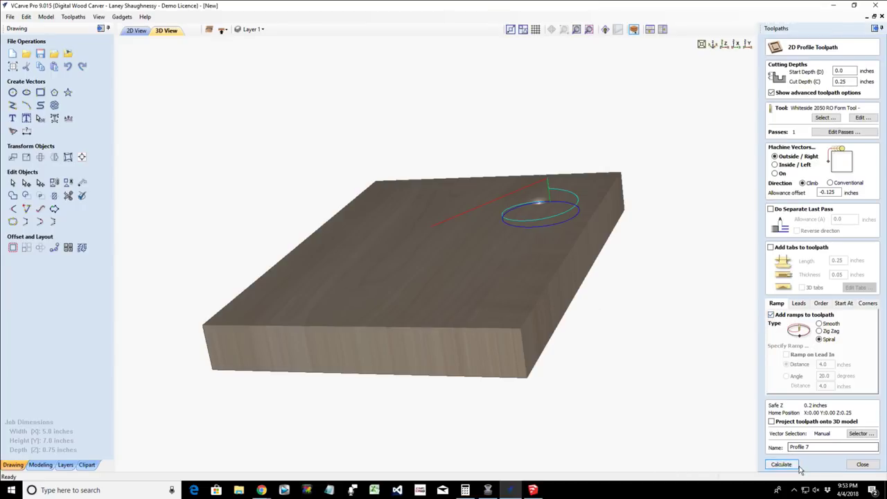
{"action": "left_click", "coordinate": [862, 465]}
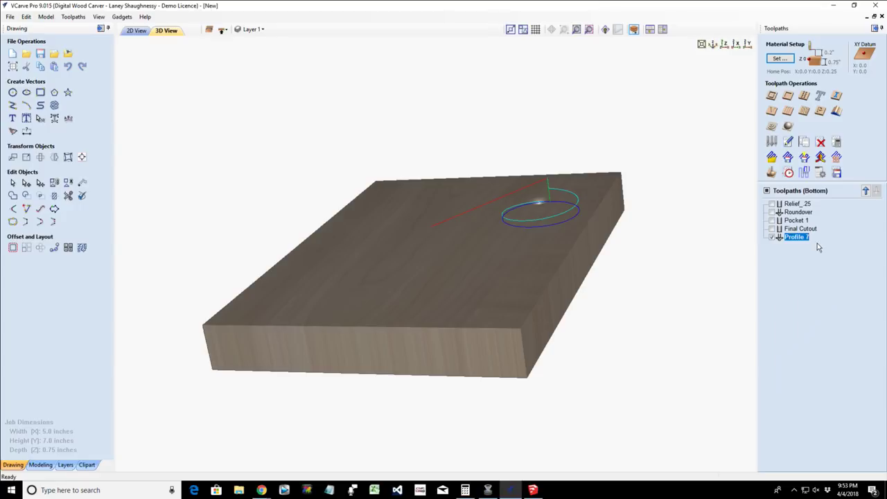
{"action": "left_click", "coordinate": [770, 174]}
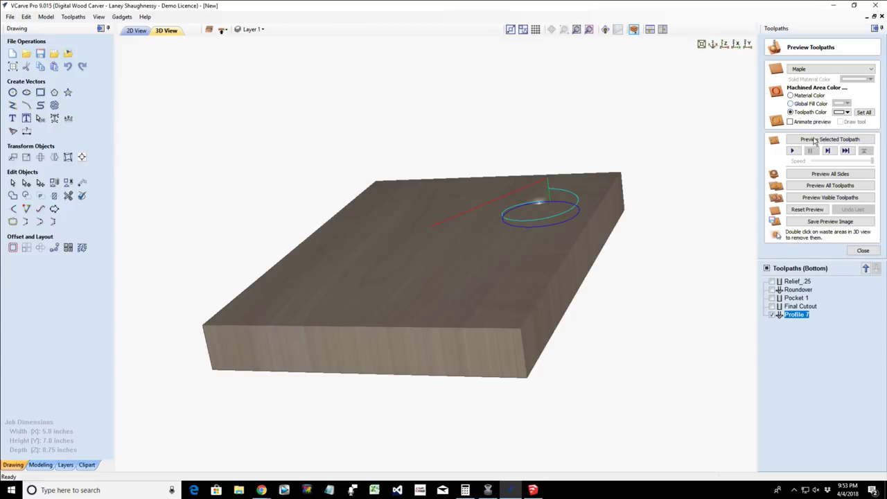
{"action": "left_click", "coordinate": [816, 141]}
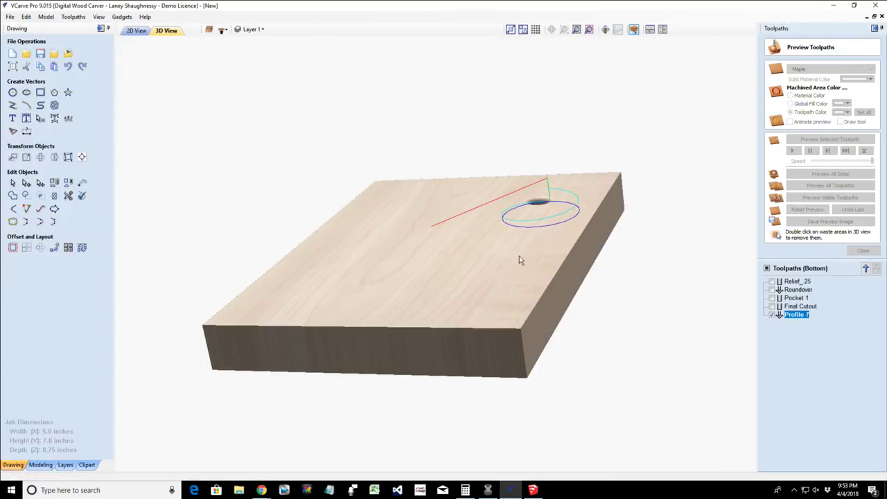
{"action": "left_click_drag", "start_coordinate": [521, 366], "coordinate": [529, 419]}
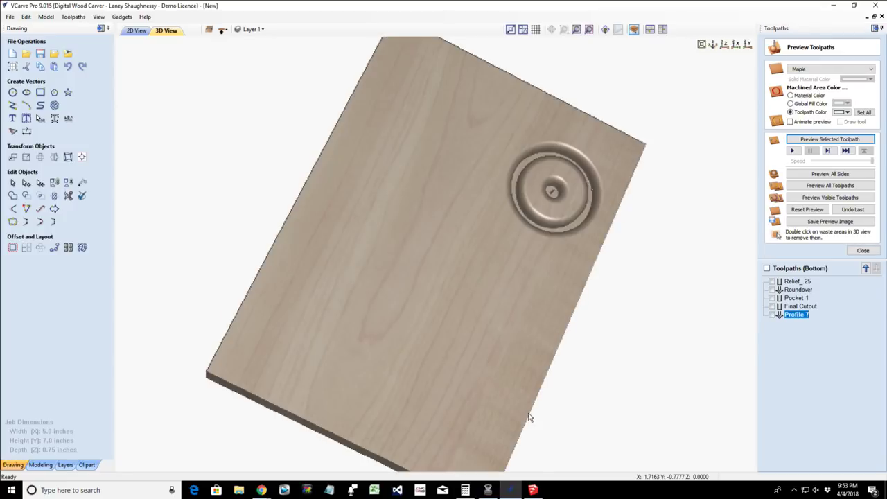
- Recalculate the 0.75 inch deep Pocket 1 toolpath, then select the inner circle in 2D
{"action": "double_click", "coordinate": [795, 298]}
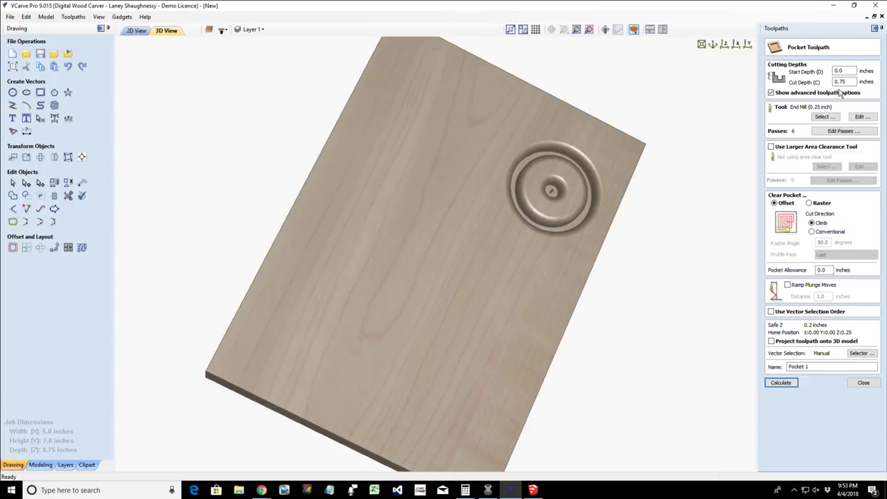
{"action": "left_click", "coordinate": [137, 32]}
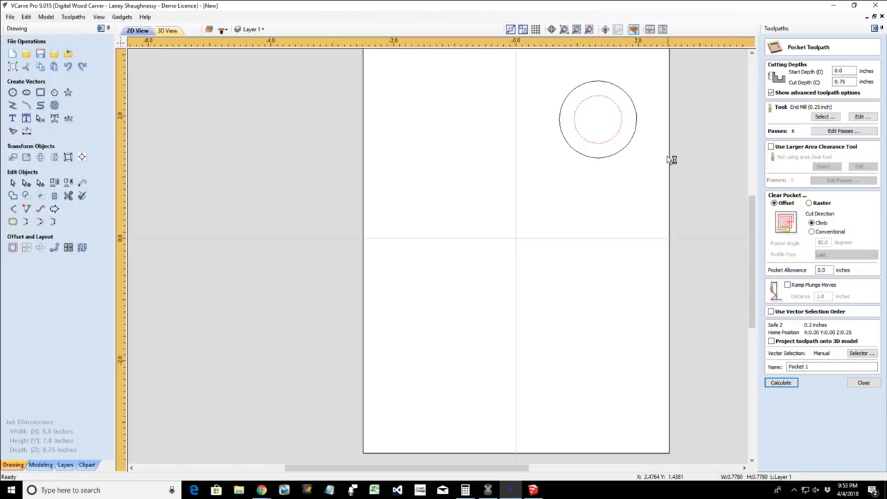
{"action": "left_click", "coordinate": [782, 382]}
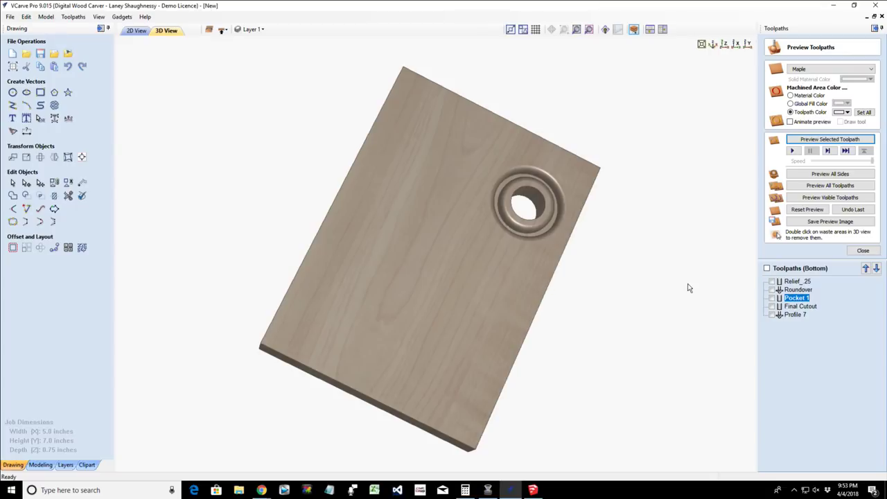
{"action": "left_click", "coordinate": [136, 32]}
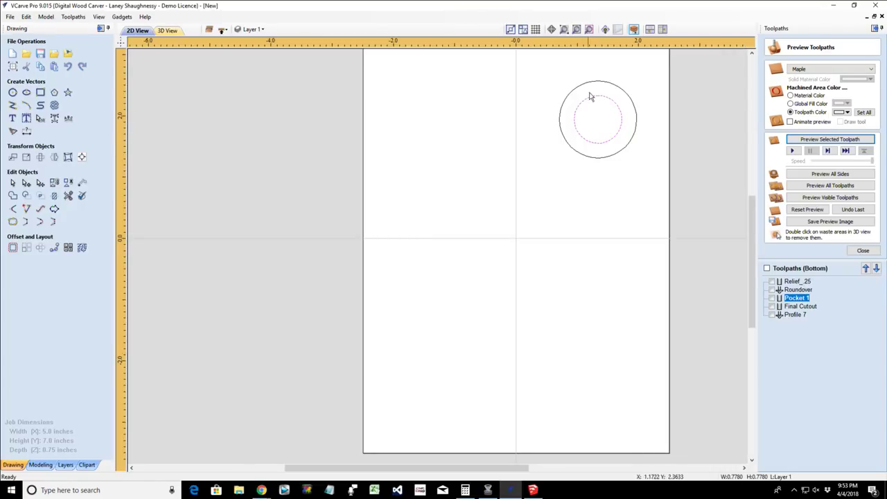
{"action": "left_click", "coordinate": [602, 145]}
- Recalculate Roundover with a -0.125 allowance offset and preview the hole's rounded edge
{"action": "double_click", "coordinate": [799, 290]}
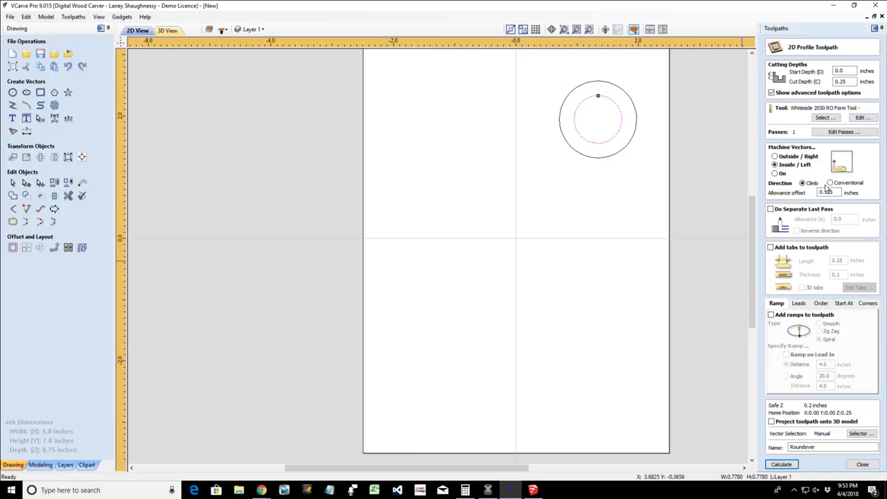
{"action": "left_click", "coordinate": [826, 192]}
{"action": "left_click", "coordinate": [789, 463]}
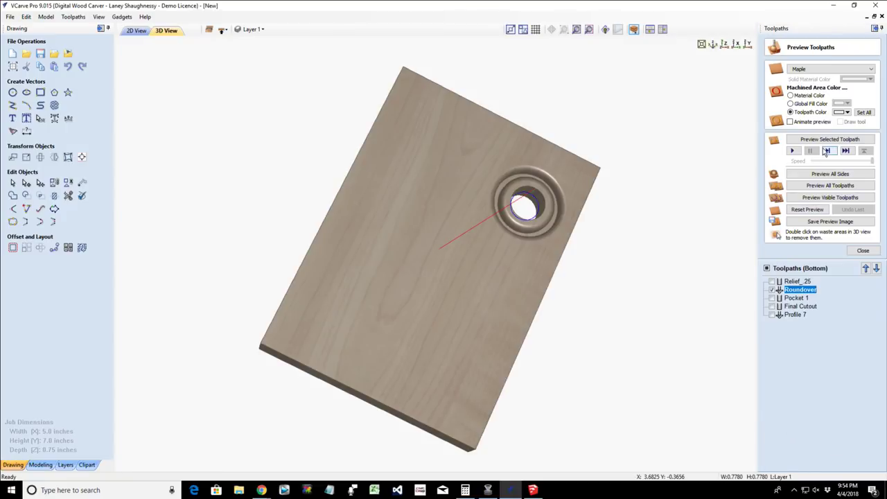
{"action": "left_click", "coordinate": [825, 140]}
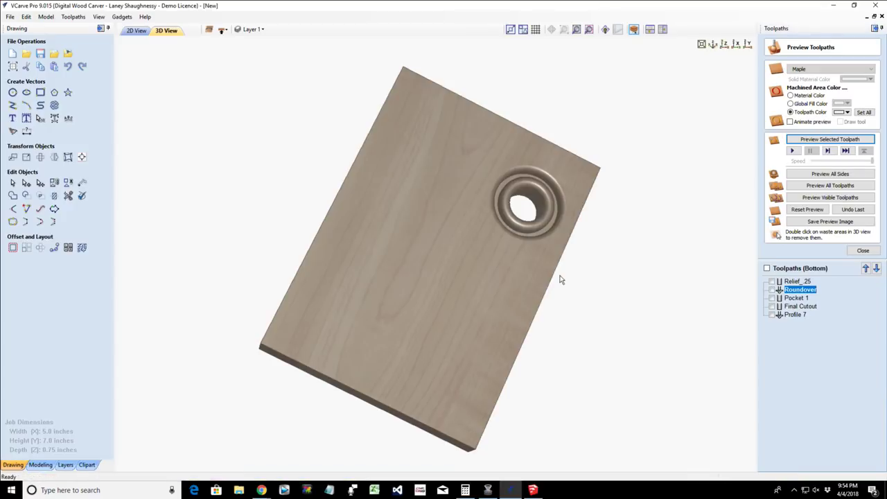
{"action": "left_click_drag", "start_coordinate": [547, 246], "coordinate": [524, 211]}
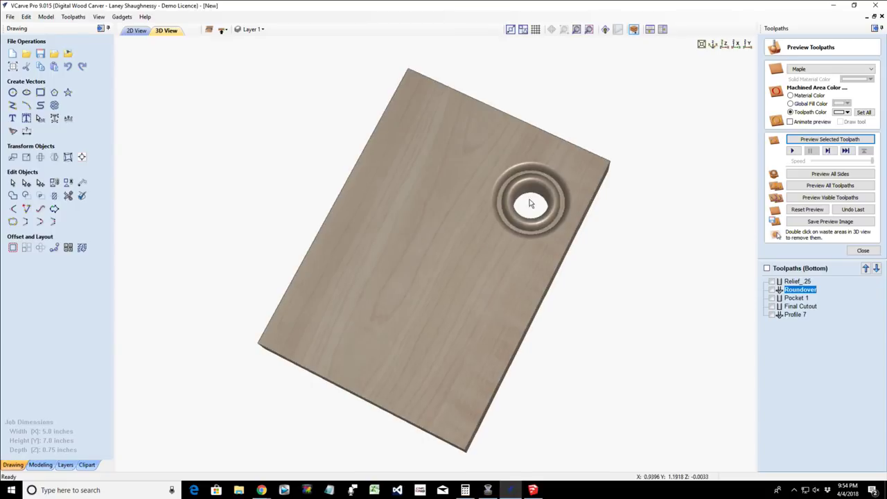
{"action": "scroll", "coordinate": [520, 211], "scroll_direction": "up", "scroll_amount": 2}
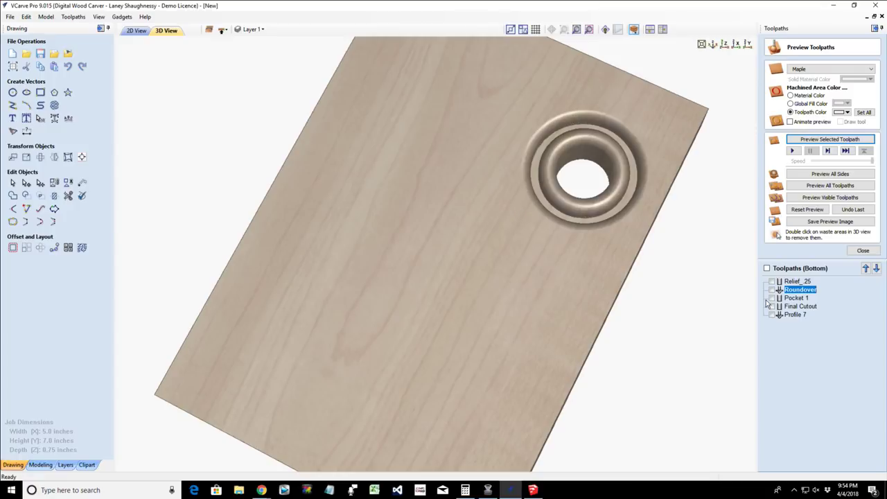
- Reopen the Roundover settings to confirm the -0.125 offset, then close without changes
{"action": "double_click", "coordinate": [802, 290]}
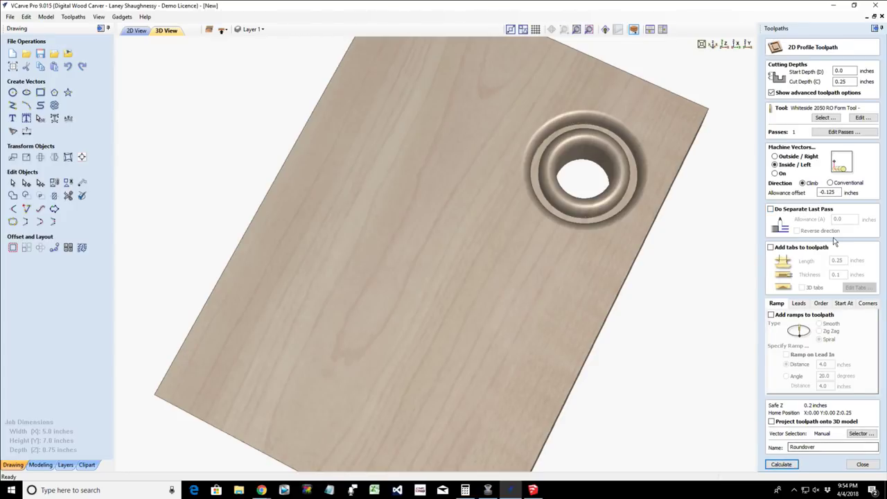
{"action": "left_click_drag", "start_coordinate": [837, 193], "coordinate": [825, 193]}
{"action": "left_click", "coordinate": [838, 192]}
{"action": "left_click", "coordinate": [862, 464]}
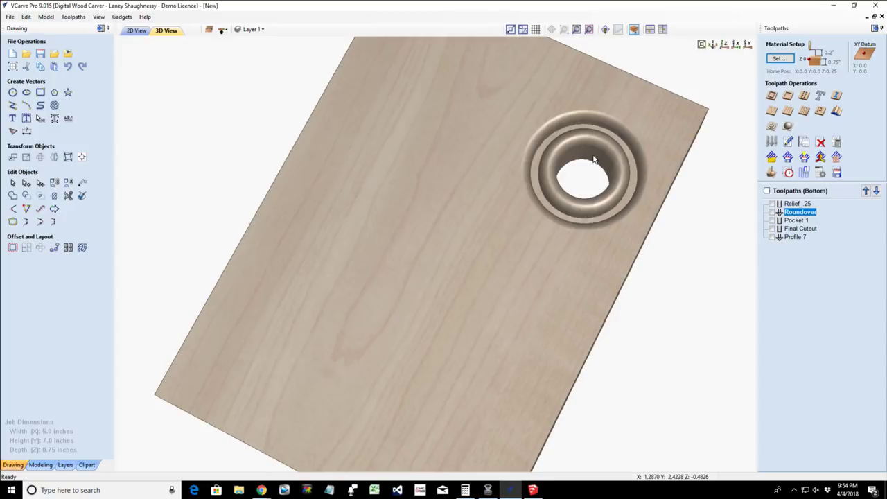
- Open File Explorer and navigate to the Seagate Backup Plus Drive (K:)
{"action": "left_click", "coordinate": [240, 485]}
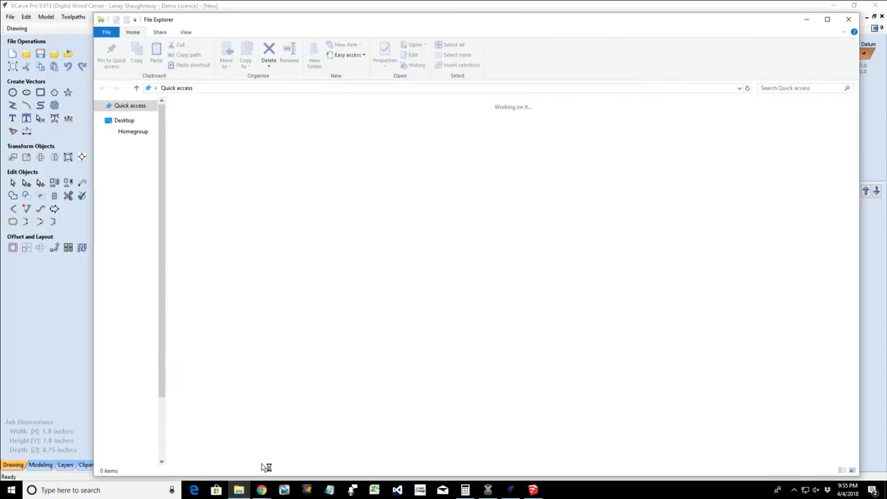
{"action": "left_click_drag", "start_coordinate": [159, 231], "coordinate": [160, 106]}
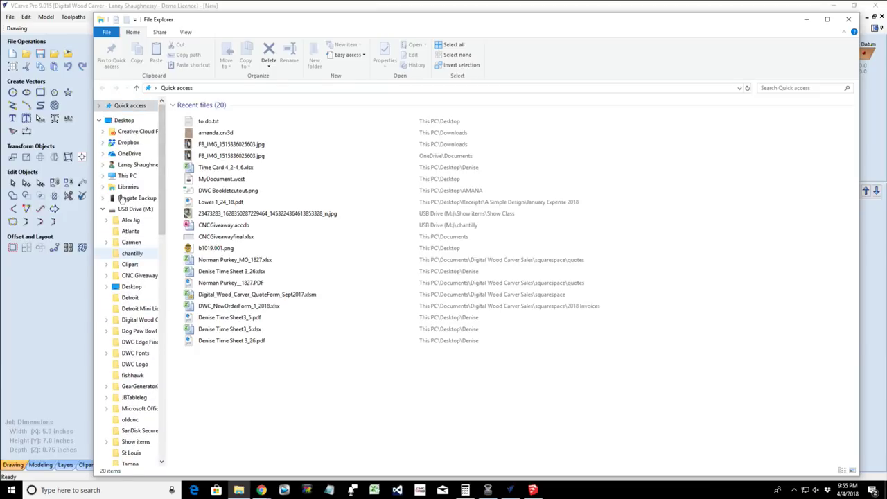
{"action": "left_click", "coordinate": [125, 121]}
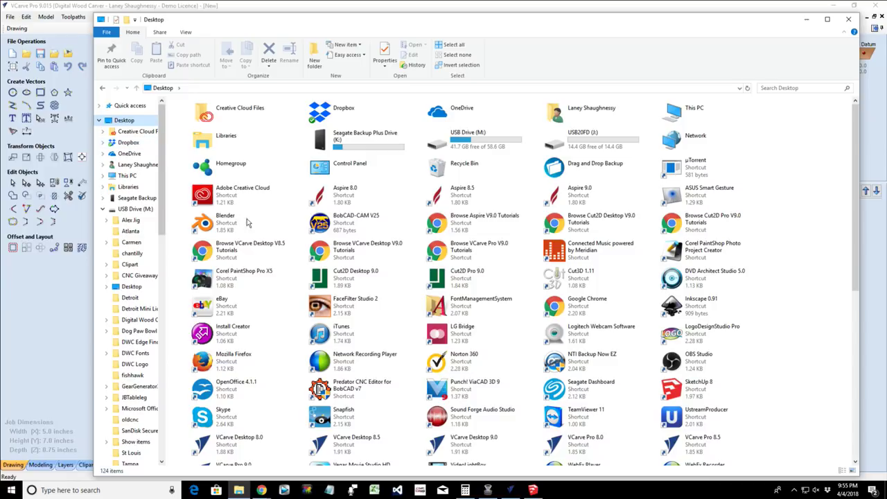
{"action": "scroll", "coordinate": [575, 276], "scroll_direction": "down", "scroll_amount": 5}
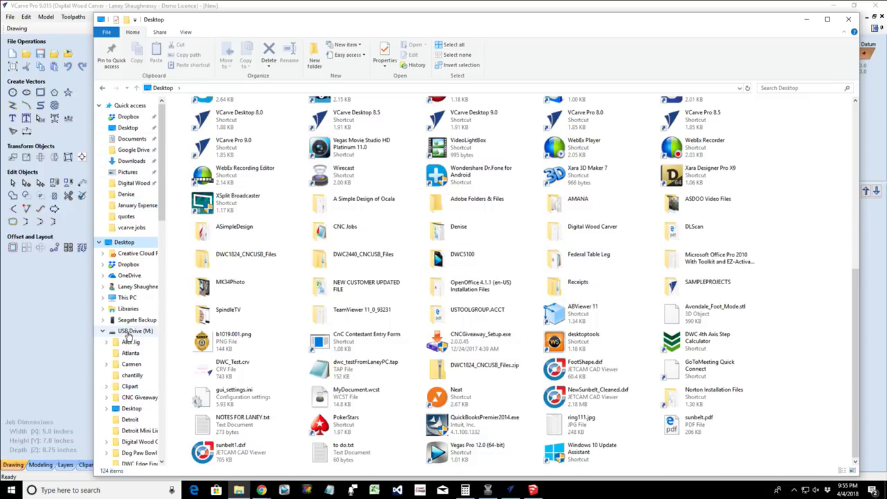
{"action": "left_click", "coordinate": [136, 322]}
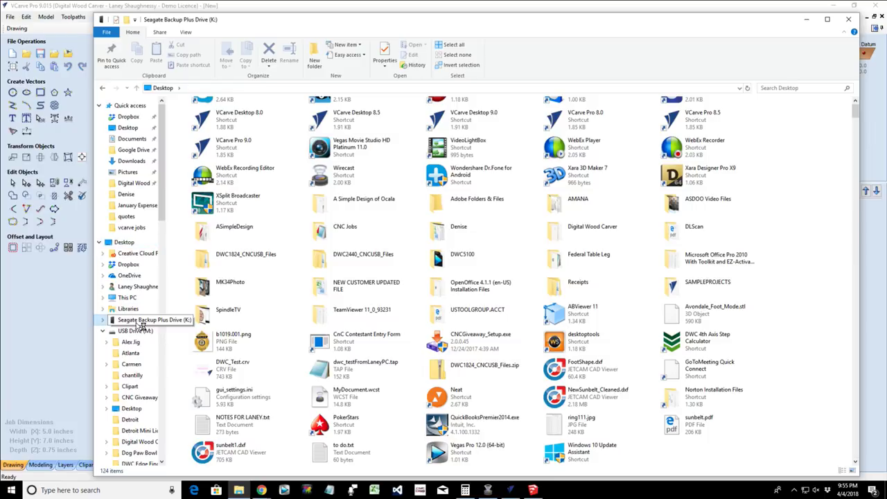
- Search the drive for 'thread' and select Thread-Calculations.pdf among the results
{"action": "left_click", "coordinate": [782, 88]}
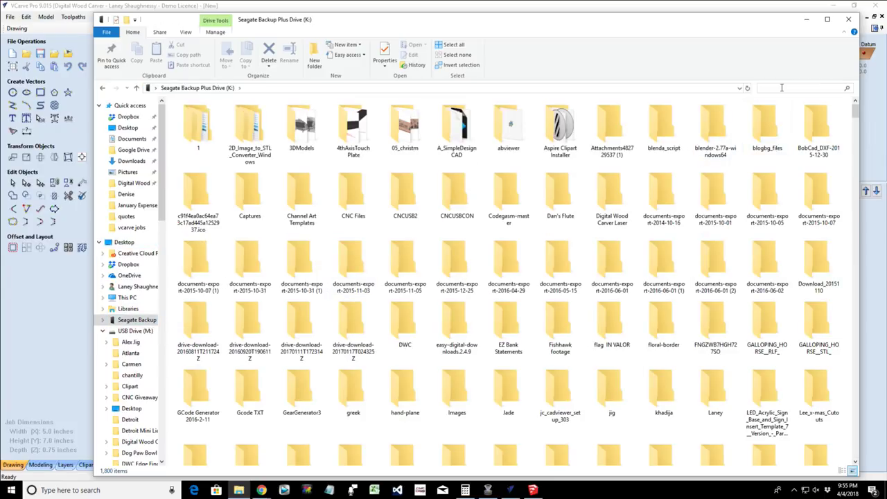
{"action": "type", "text": "t"}
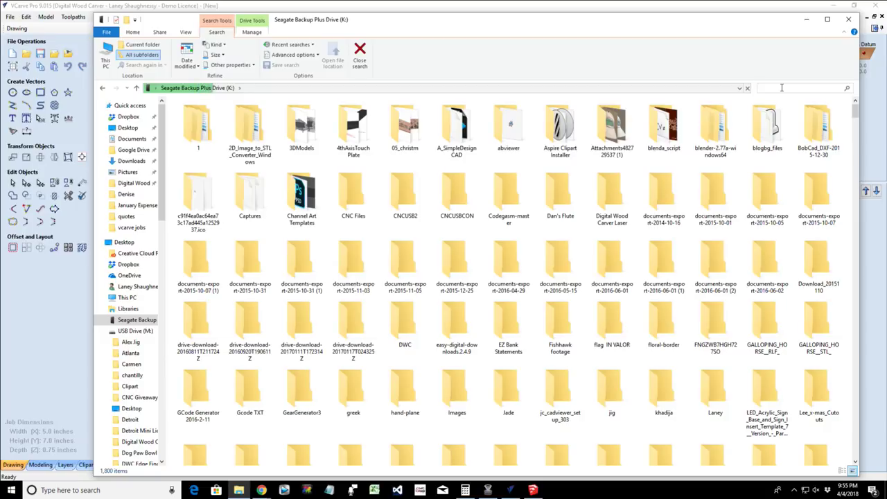
{"action": "type", "text": "hread"}
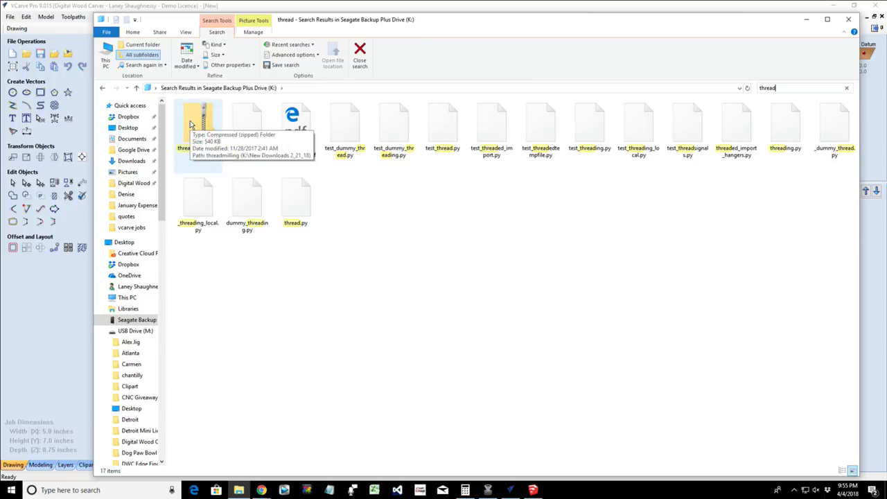
{"action": "left_click", "coordinate": [296, 132]}
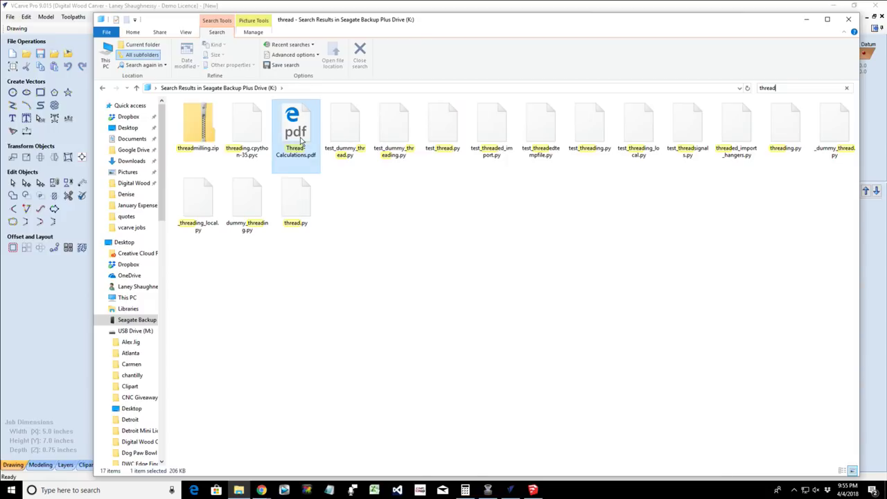
{"action": "double_click", "coordinate": [302, 140]}
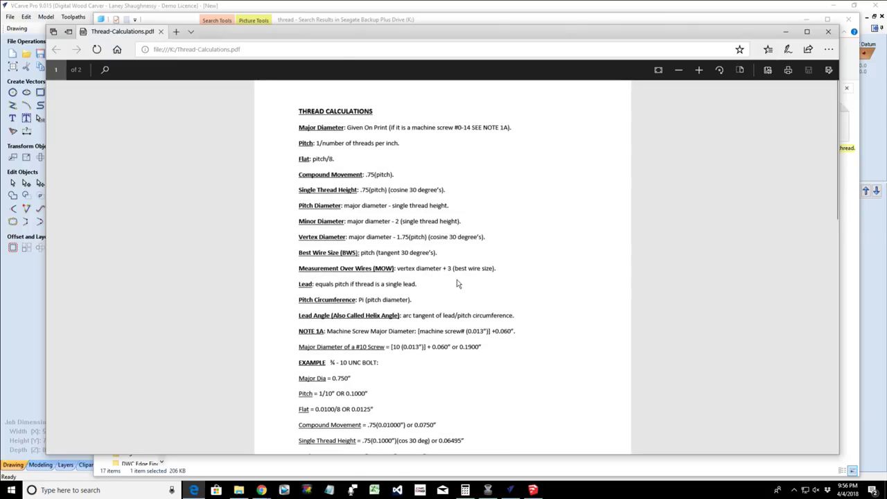
{"action": "scroll", "coordinate": [457, 279], "scroll_direction": "down", "scroll_amount": 3}
{"action": "scroll", "coordinate": [456, 279], "scroll_direction": "down", "scroll_amount": 5}
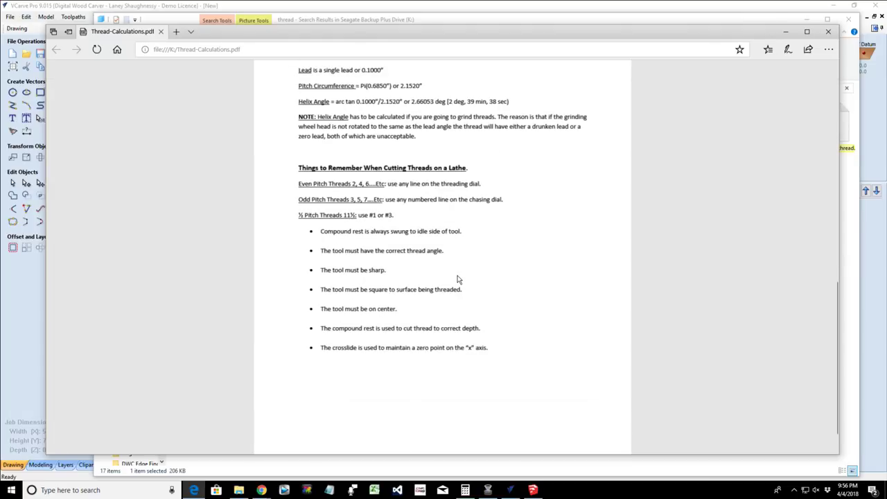
{"action": "scroll", "coordinate": [458, 278], "scroll_direction": "up", "scroll_amount": 10}
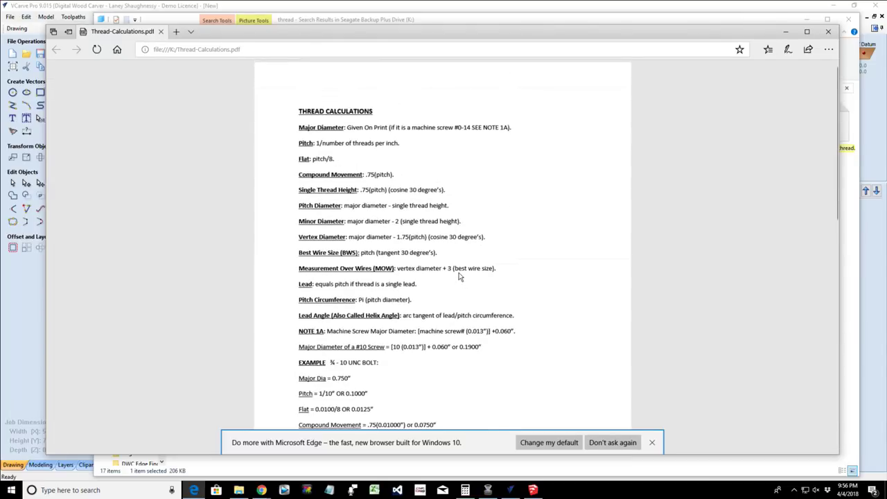
{"action": "left_click", "coordinate": [833, 32]}
- Open threadmilling.zip, glance at the board behind it, then go up two levels to Desktop
{"action": "left_click", "coordinate": [182, 127]}
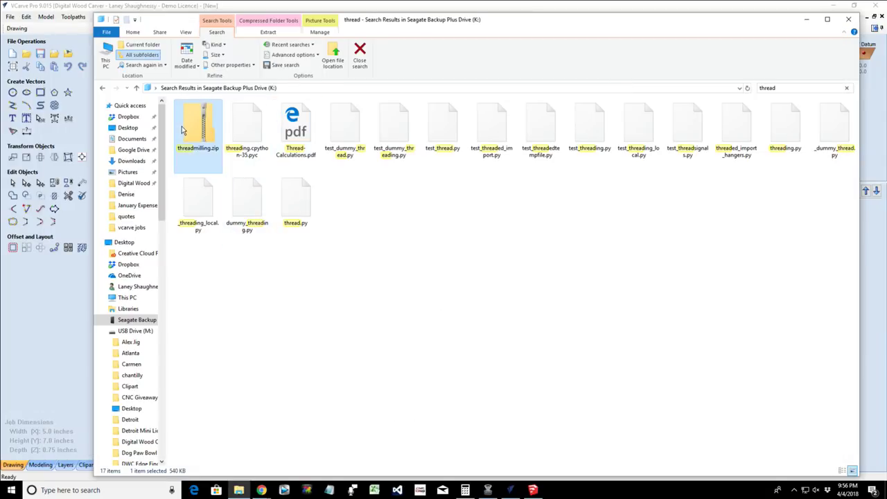
{"action": "double_click", "coordinate": [182, 126]}
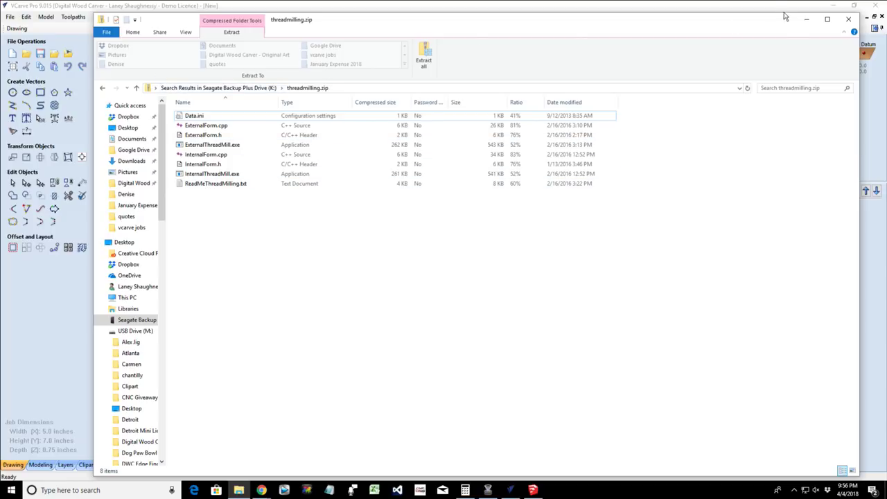
{"action": "left_click", "coordinate": [805, 21]}
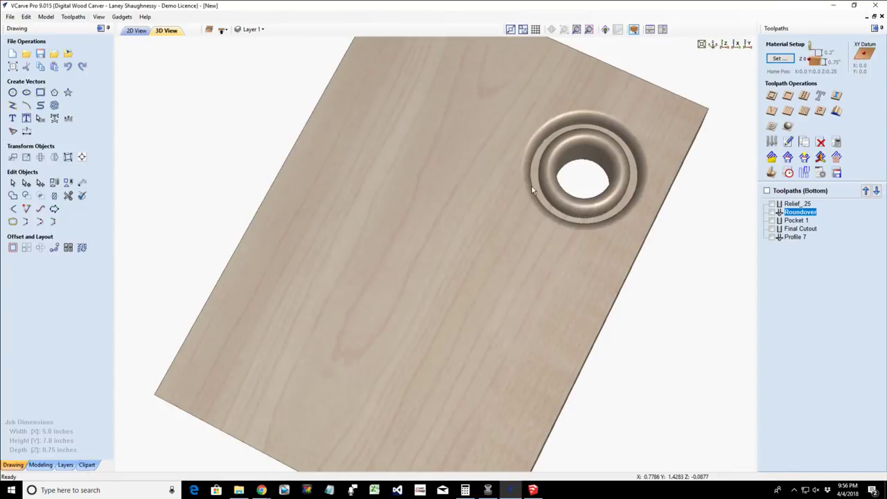
{"action": "left_click", "coordinate": [239, 490]}
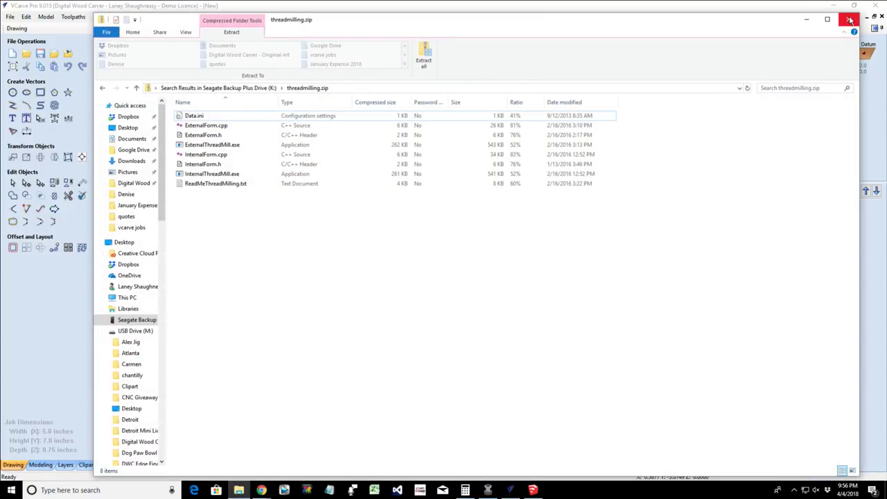
{"action": "left_click", "coordinate": [809, 20]}
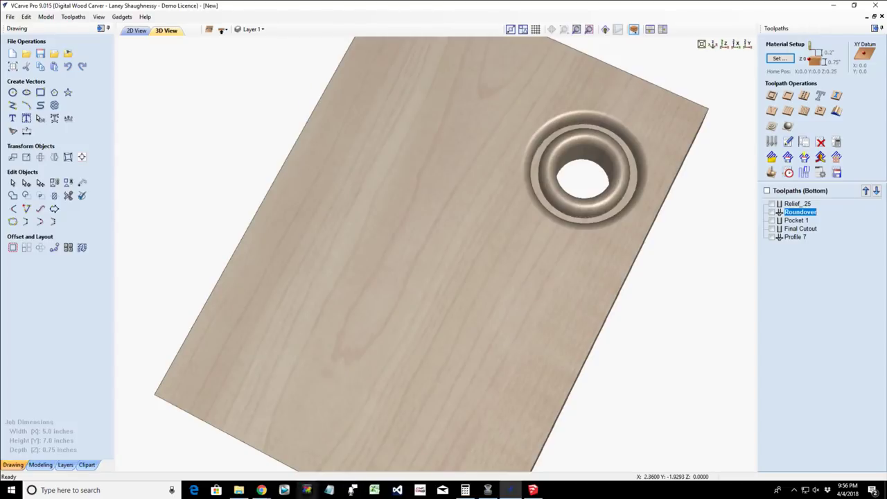
{"action": "left_click", "coordinate": [239, 490]}
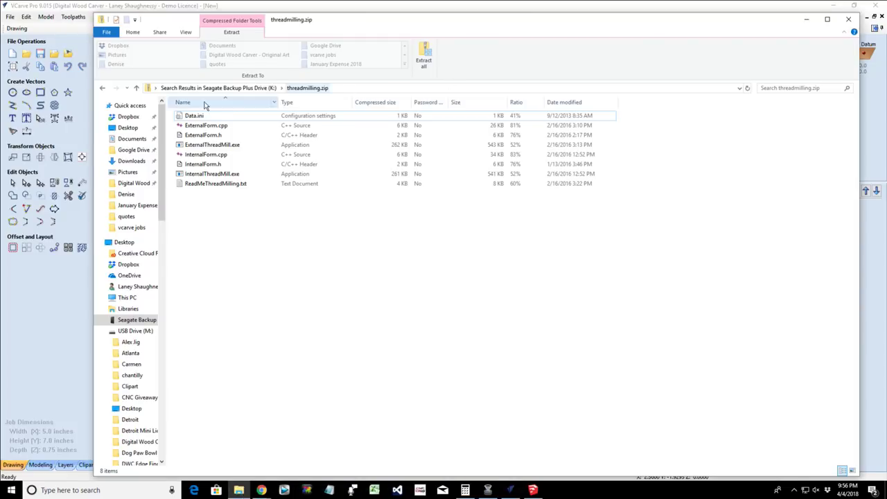
{"action": "left_click", "coordinate": [137, 89]}
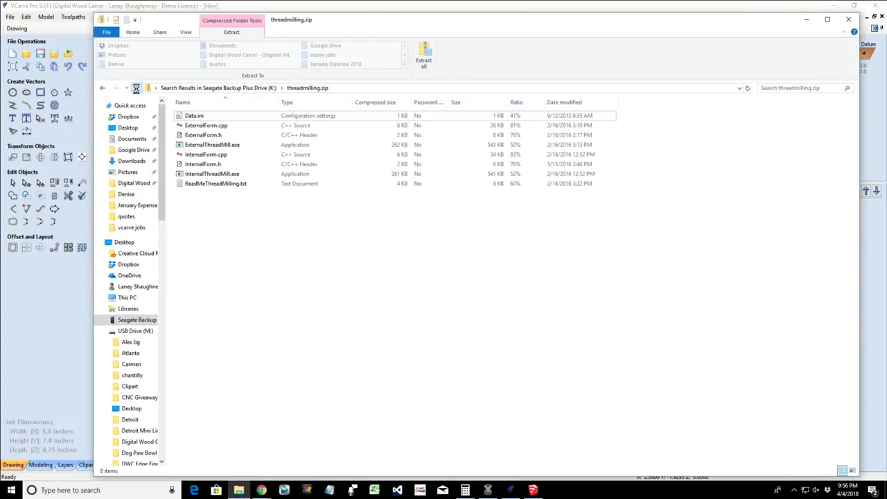
{"action": "left_click", "coordinate": [136, 89]}
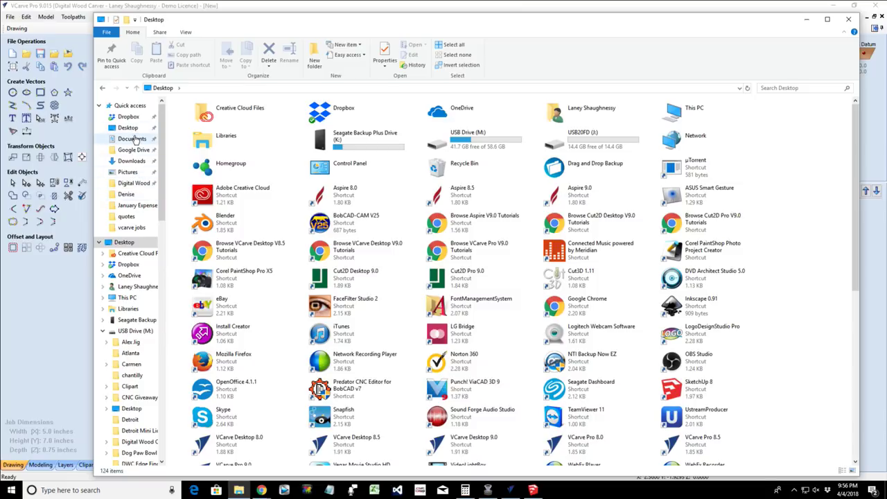
- Search the Documents folder for 'Thread' and browse the 129 results
{"action": "left_click", "coordinate": [134, 139]}
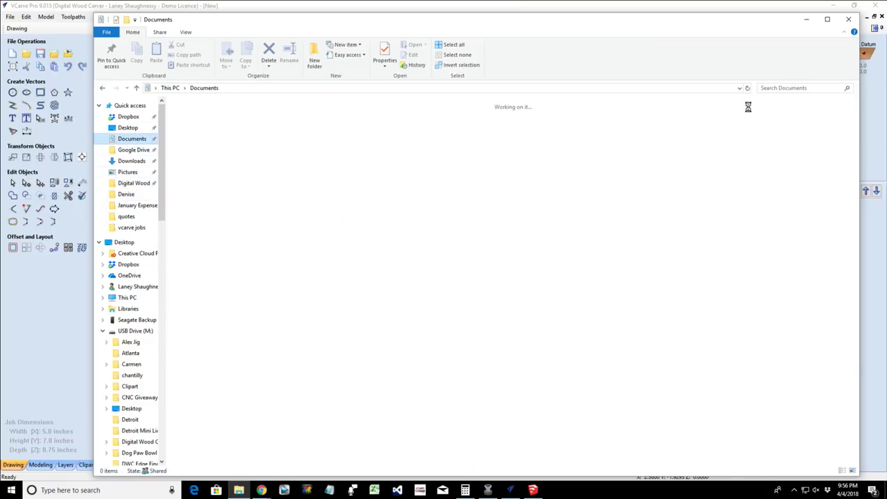
{"action": "left_click", "coordinate": [791, 87]}
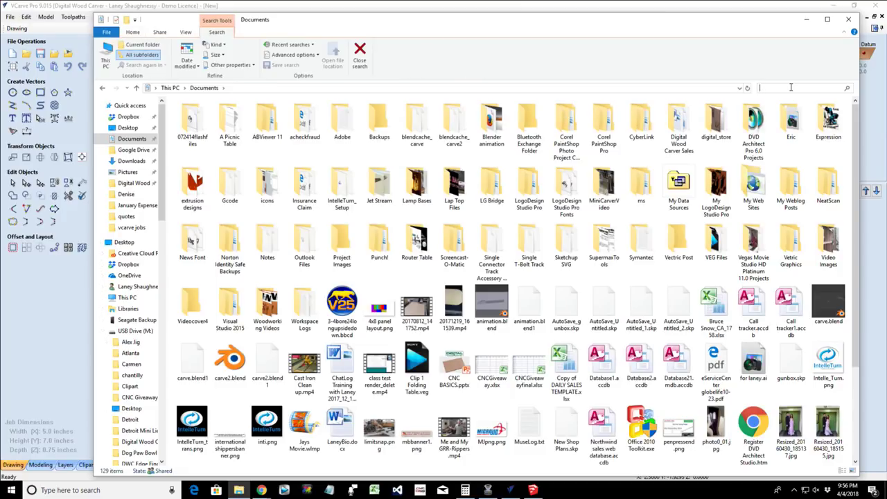
{"action": "type", "text": "Thread"}
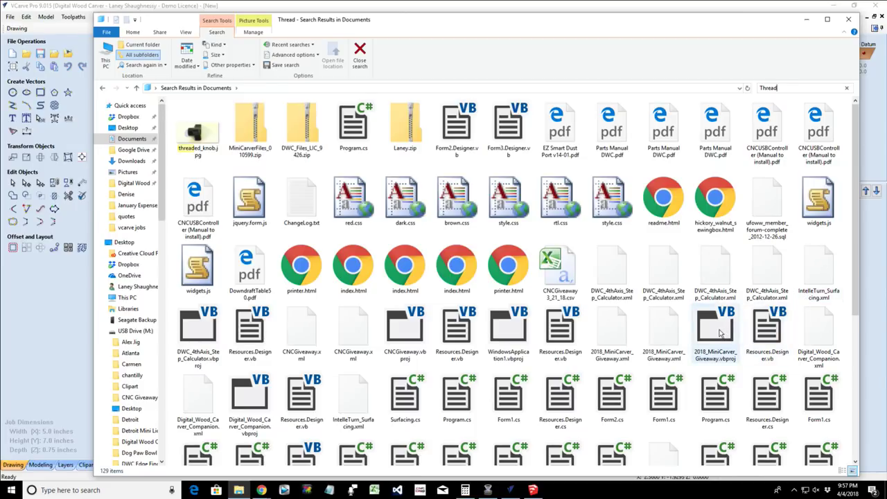
{"action": "scroll", "coordinate": [721, 333], "scroll_direction": "down", "scroll_amount": 3}
{"action": "scroll", "coordinate": [721, 334], "scroll_direction": "down", "scroll_amount": 3}
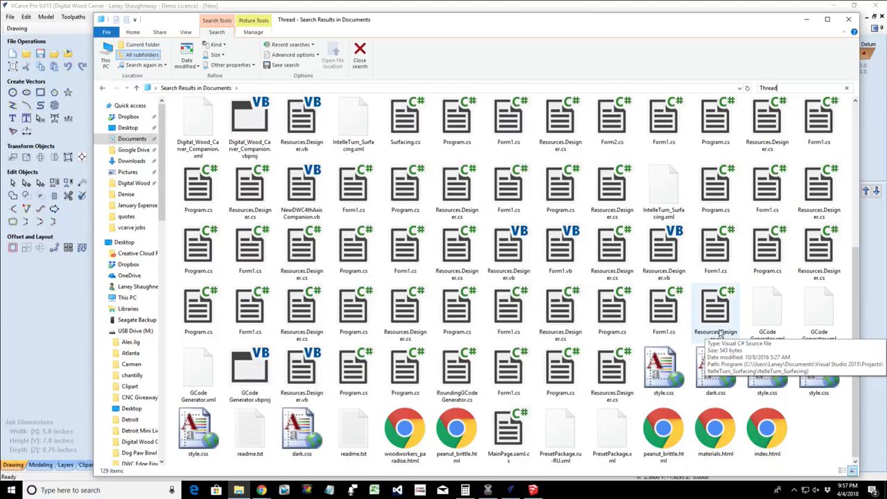
{"action": "scroll", "coordinate": [721, 333], "scroll_direction": "up", "scroll_amount": 5}
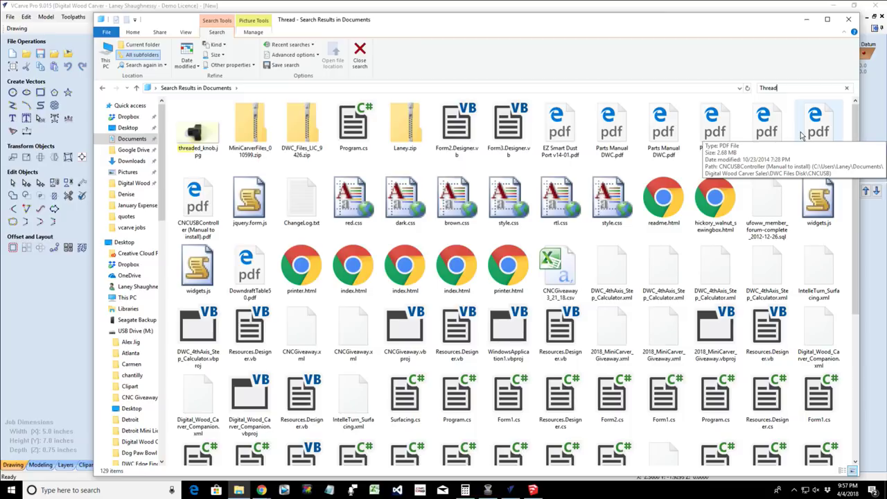
- Try 'Thread.tap', find no match, revert to 'Thread', then open the Desktop folder
{"action": "type", "text": ".tap"}
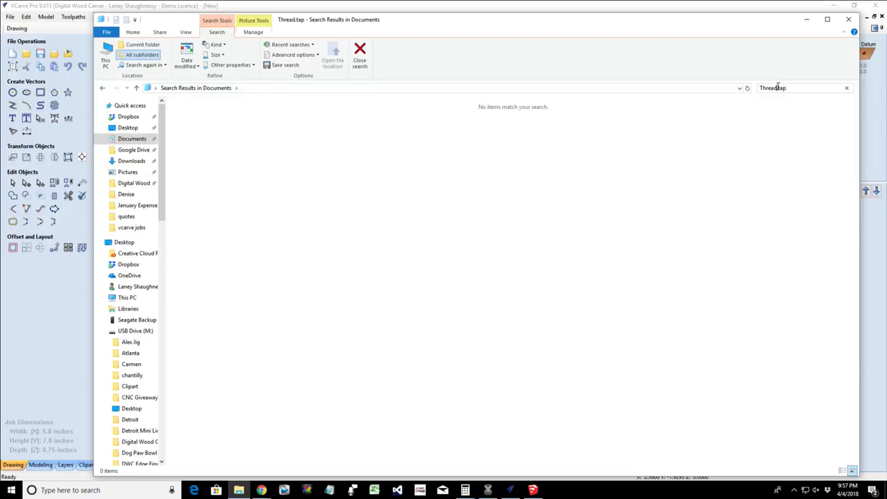
{"action": "left_click_drag", "start_coordinate": [779, 88], "coordinate": [805, 88]}
{"action": "key", "text": "BackSpace"}
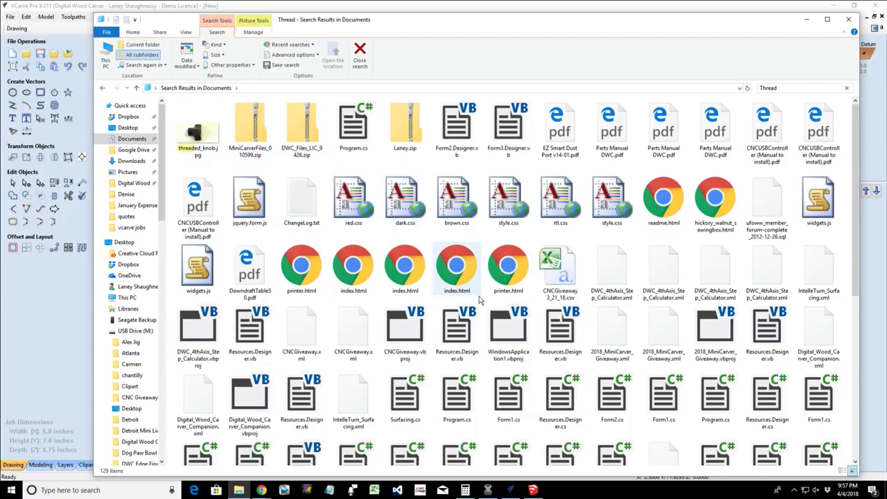
{"action": "scroll", "coordinate": [478, 298], "scroll_direction": "down", "scroll_amount": 4}
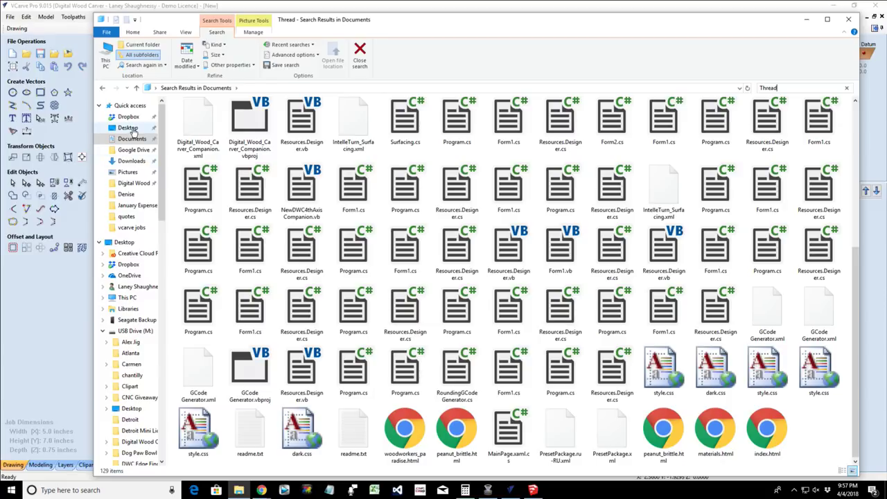
{"action": "left_click", "coordinate": [129, 128]}
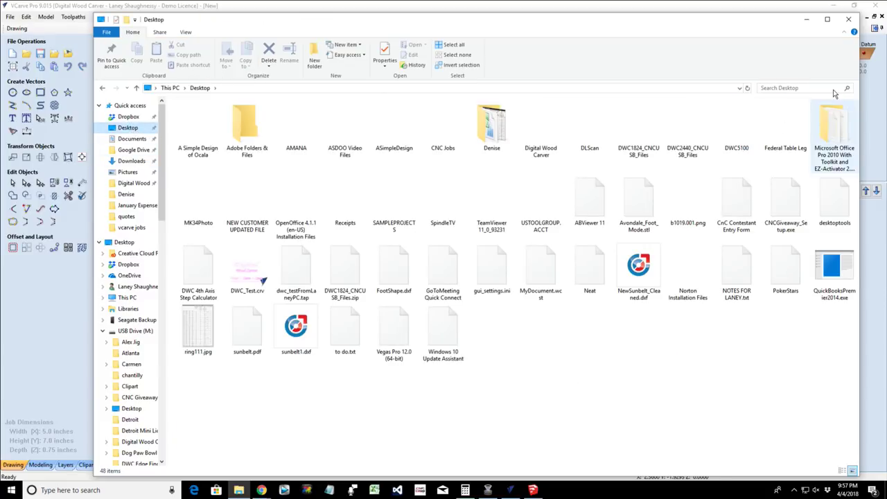
- Search Desktop for 'thread', then search USB Drive (M:) for 'thread', finding no matches
{"action": "left_click", "coordinate": [796, 88]}
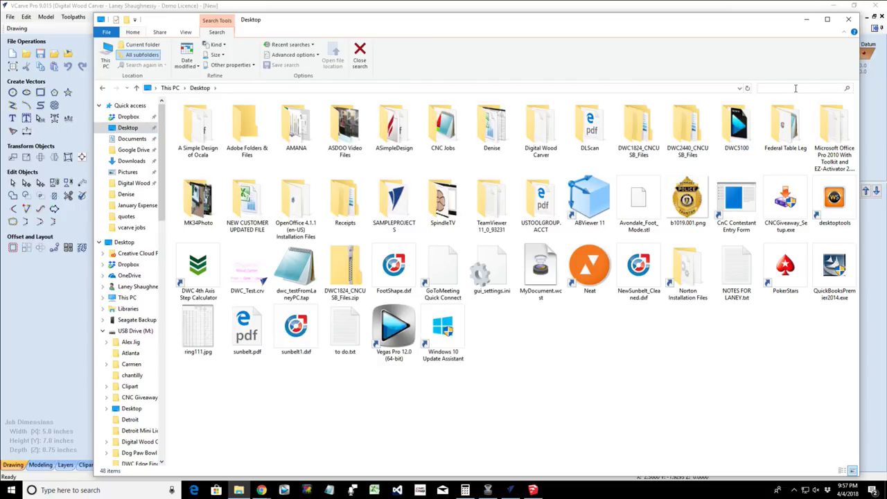
{"action": "type", "text": "thread"}
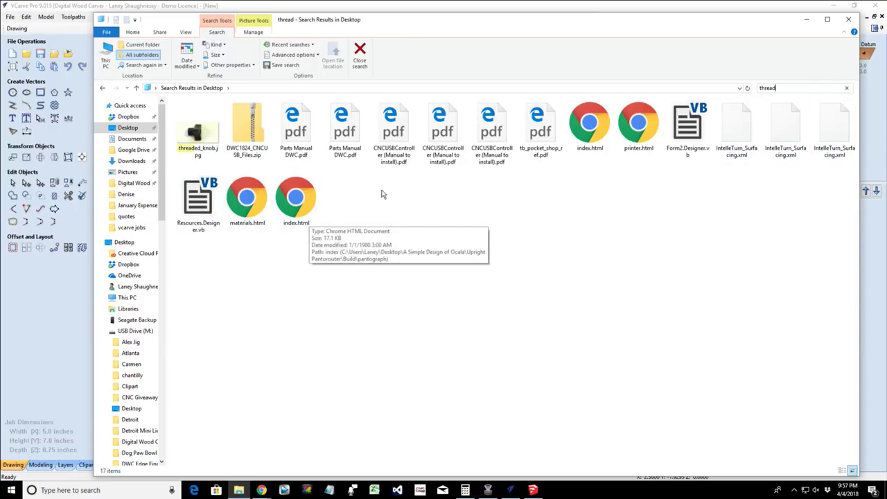
{"action": "left_click", "coordinate": [146, 333]}
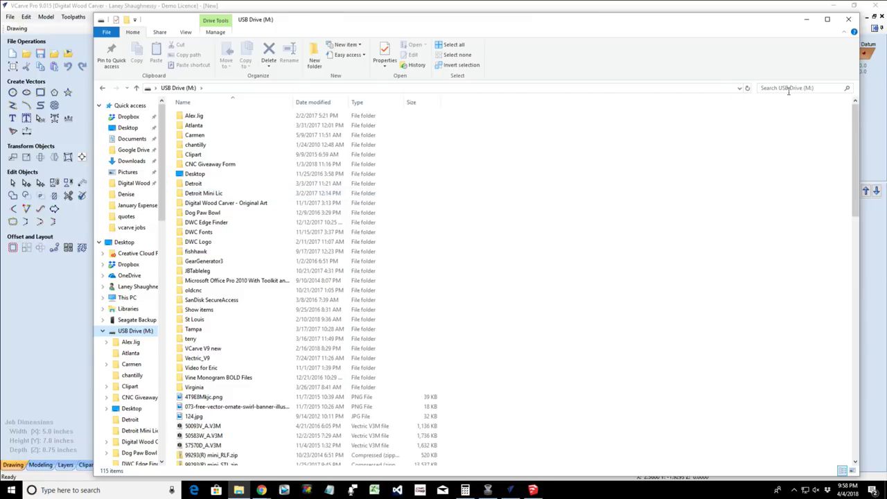
{"action": "left_click", "coordinate": [787, 88]}
{"action": "type", "text": "thread"}
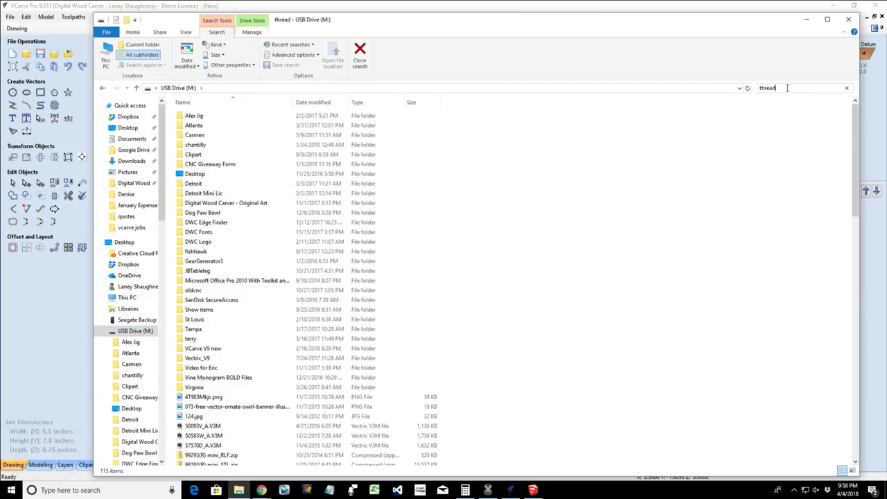
{"action": "key", "text": "Return"}
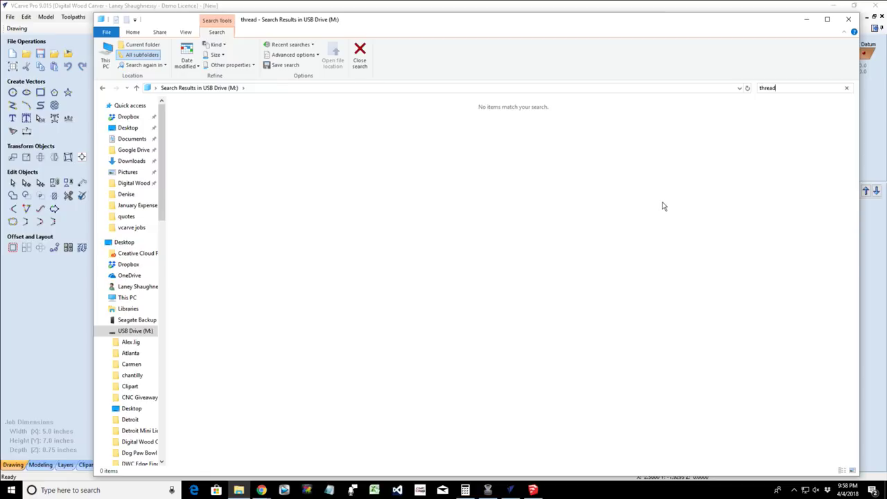
- Close File Explorer and show the bottom side's two hole circles in flat 2D
{"action": "left_click", "coordinate": [848, 18]}
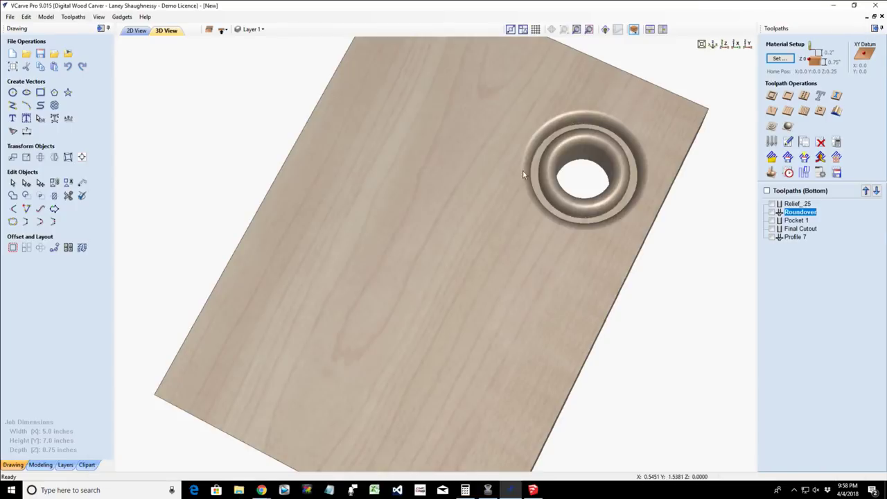
{"action": "left_click_drag", "start_coordinate": [553, 312], "coordinate": [556, 234]}
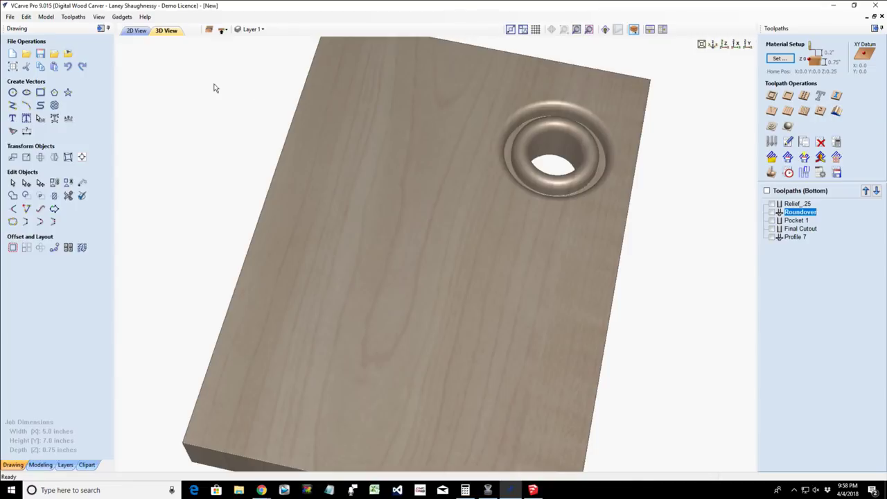
{"action": "left_click", "coordinate": [135, 31]}
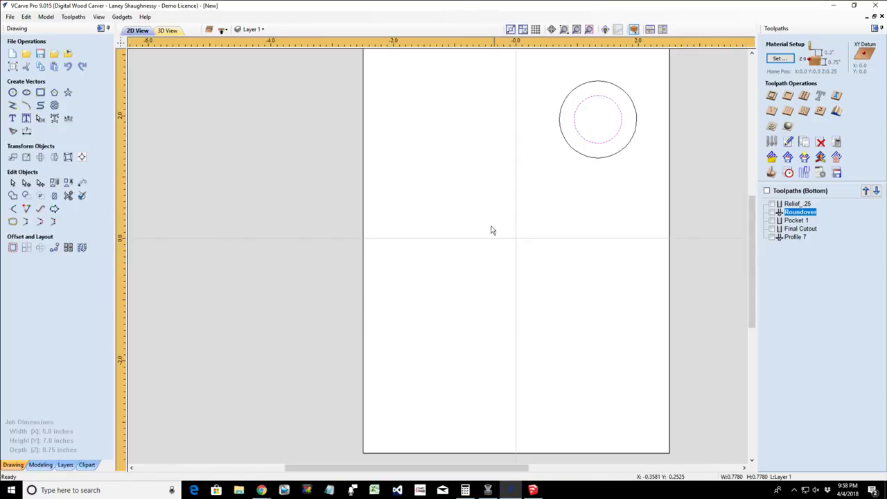
- Flip to the top side, pick Swept Profile 1 [1], briefly select both circles, then switch to Chrome
{"action": "left_click", "coordinate": [222, 29]}
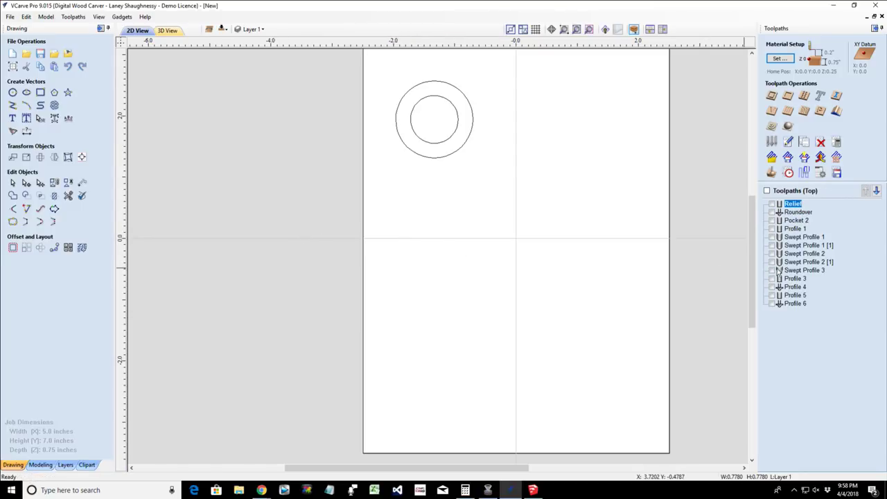
{"action": "left_click", "coordinate": [799, 245]}
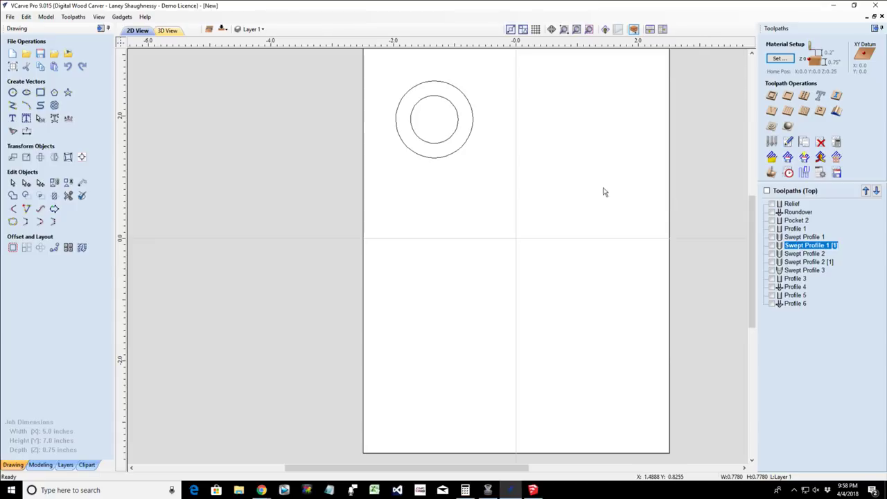
{"action": "left_click_drag", "start_coordinate": [379, 73], "coordinate": [502, 211]}
{"action": "left_click", "coordinate": [503, 211]}
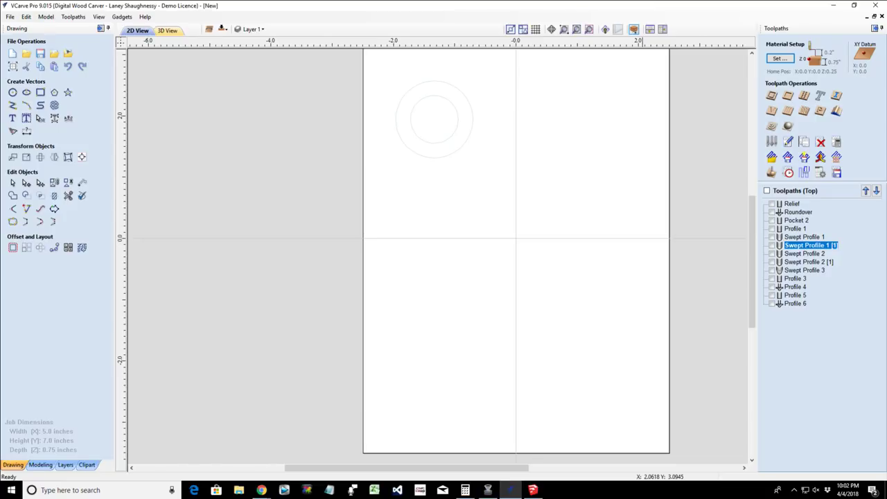
{"action": "key", "text": "alt+Tab"}
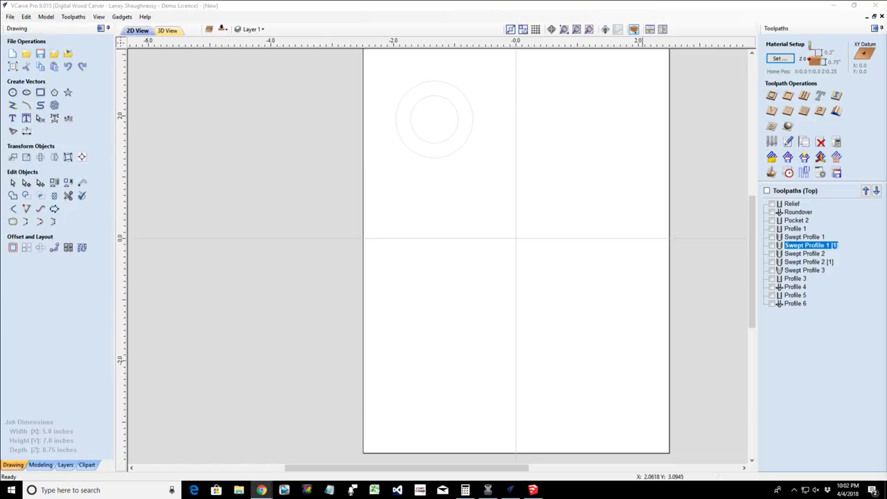